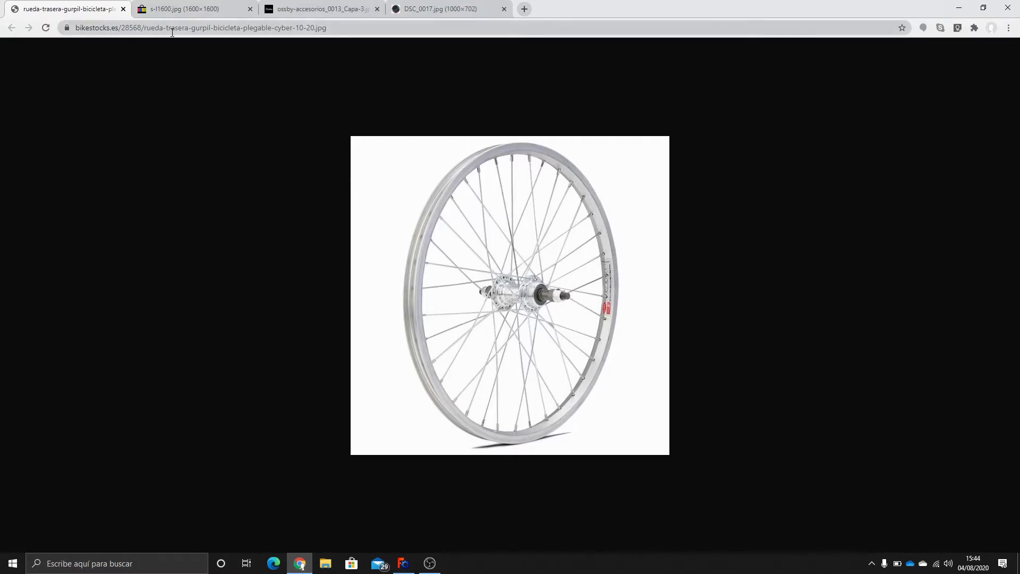
Look through the open reference photos of bicycle wheels, examining their hubs, spokes and rims
{"action": "left_click", "coordinate": [180, 10]}
{"action": "left_click", "coordinate": [332, 6]}
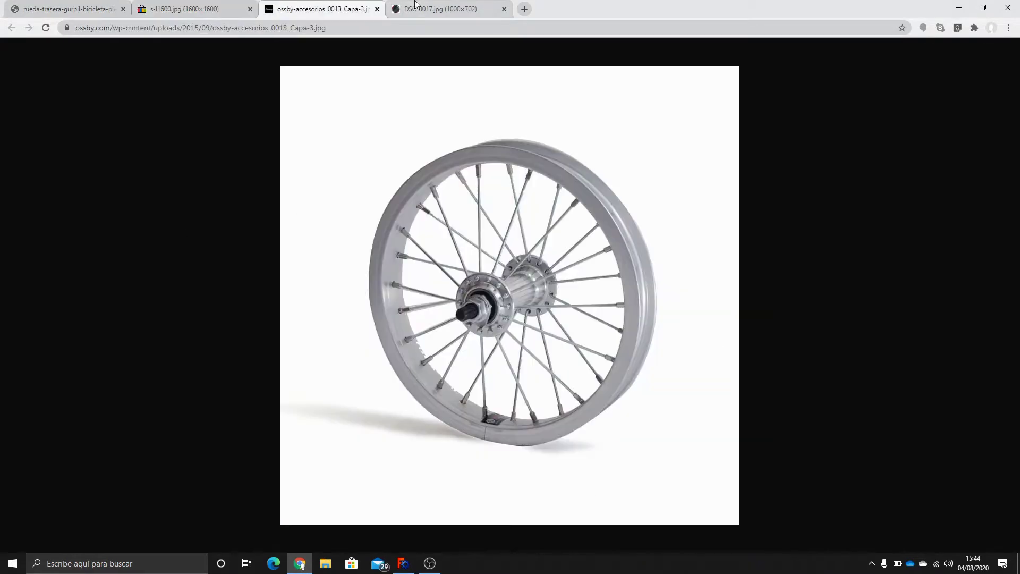
{"action": "left_click", "coordinate": [432, 9]}
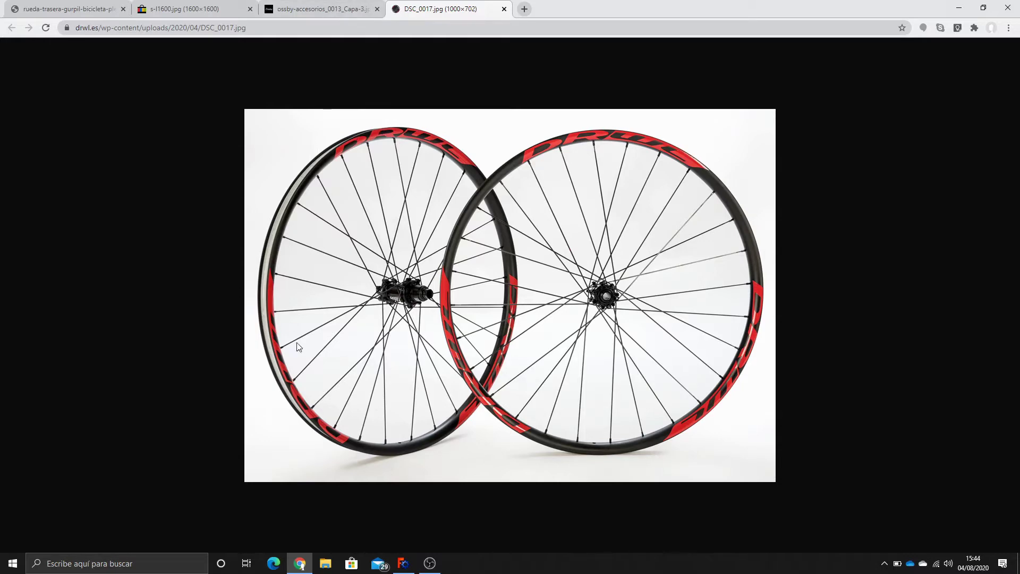
{"action": "left_click", "coordinate": [297, 6]}
{"action": "left_click", "coordinate": [218, 6]}
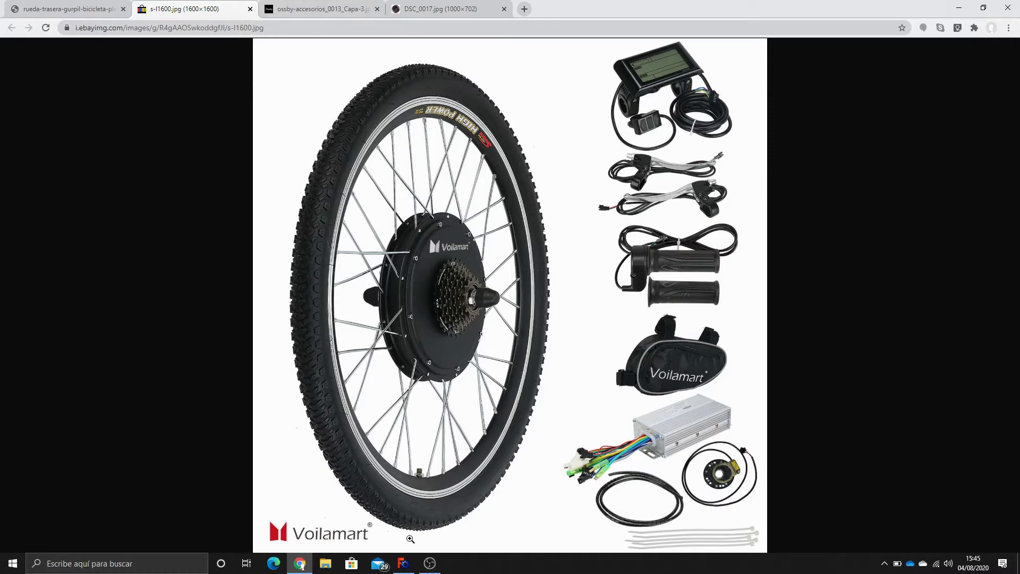
Switch to FreeCAD, create a new body and start a sketch on its XZ plane
{"action": "left_click", "coordinate": [404, 564]}
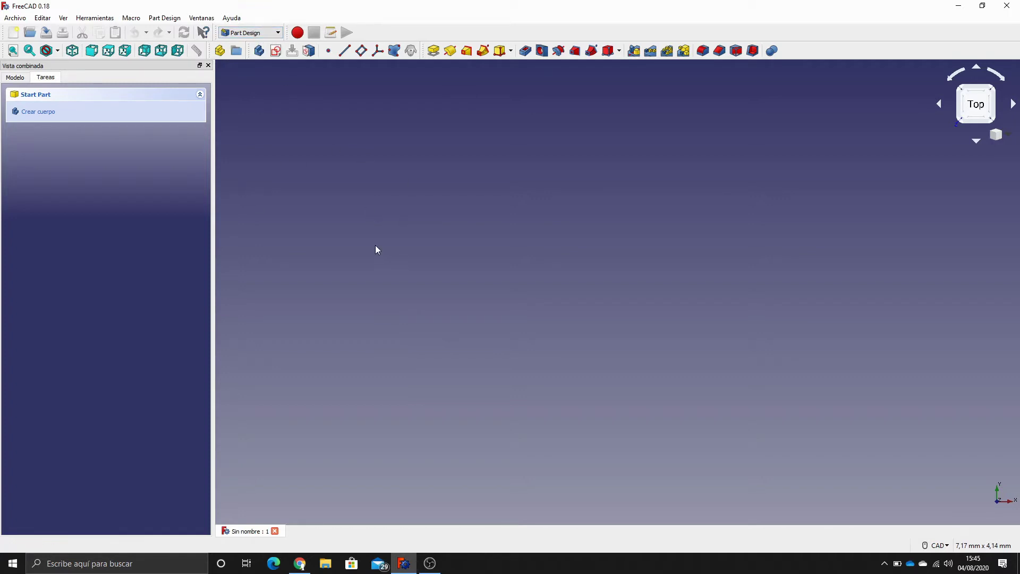
{"action": "left_click", "coordinate": [39, 112]}
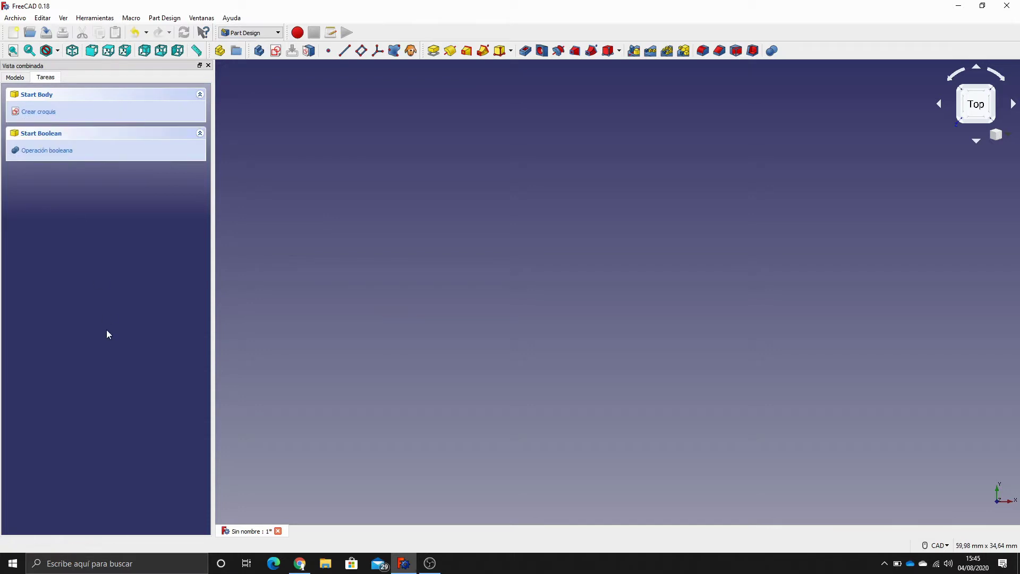
{"action": "left_click", "coordinate": [16, 78]}
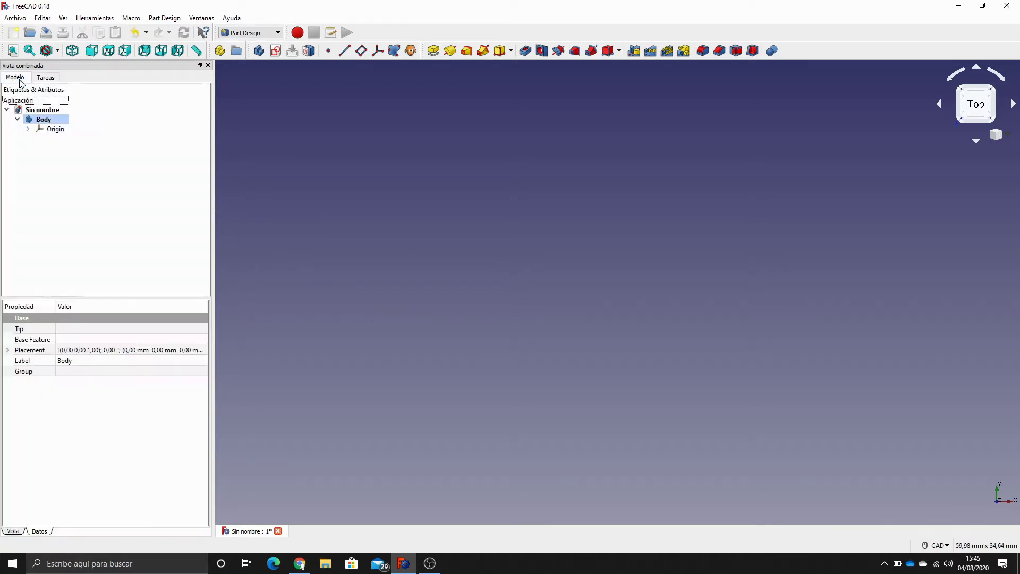
{"action": "left_click", "coordinate": [276, 51]}
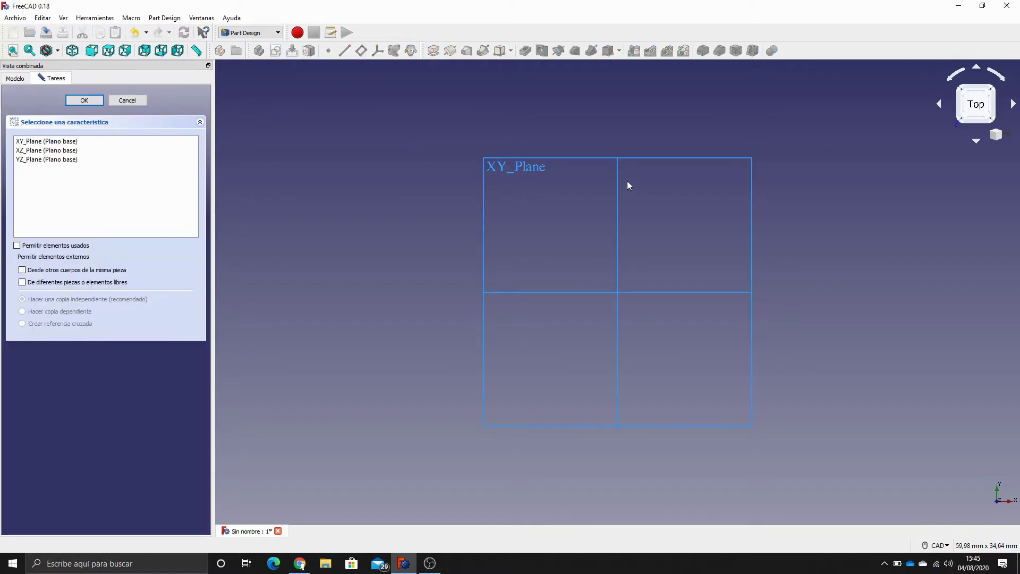
{"action": "left_click", "coordinate": [73, 51]}
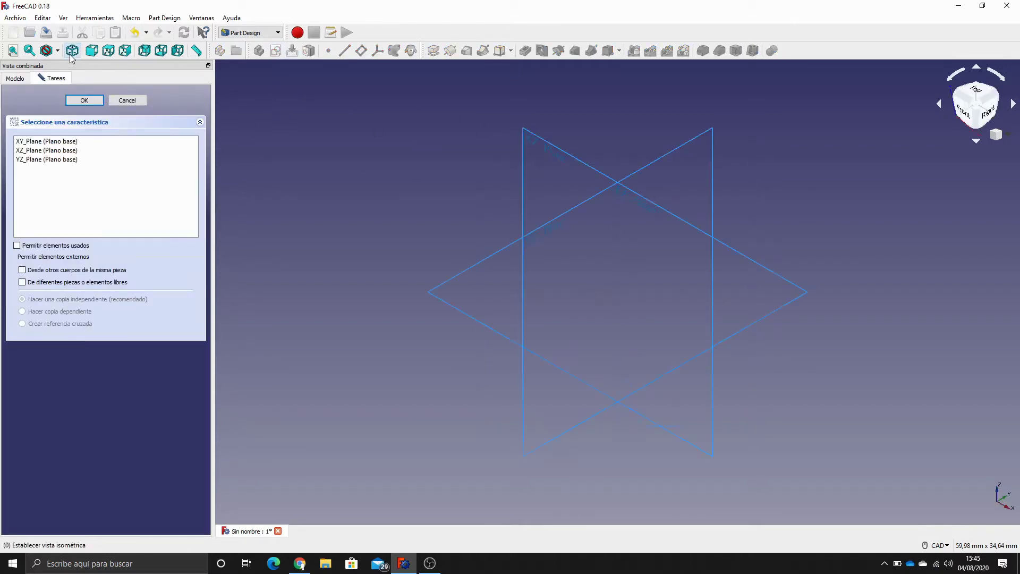
{"action": "left_click", "coordinate": [588, 162]}
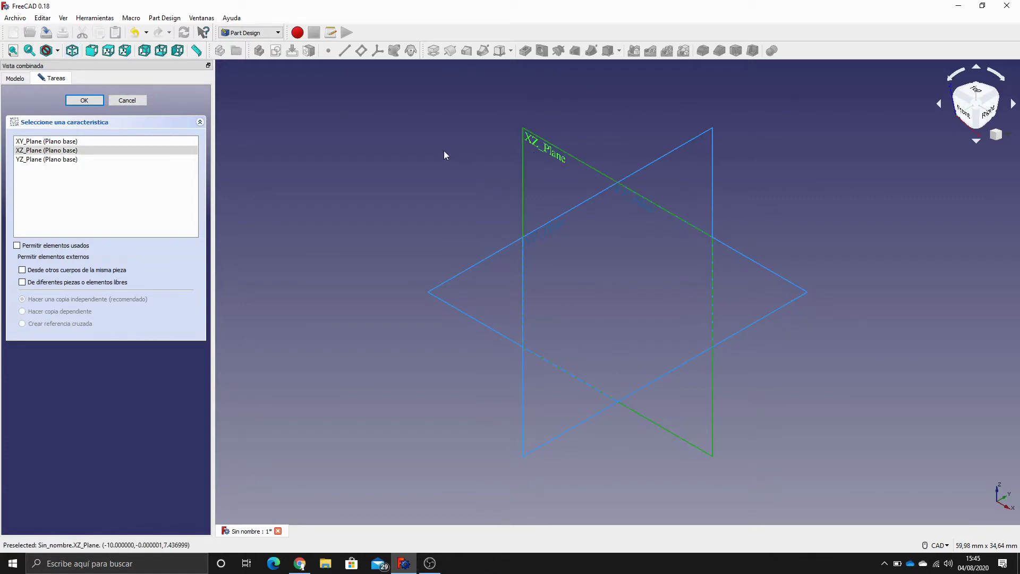
{"action": "left_click", "coordinate": [85, 100]}
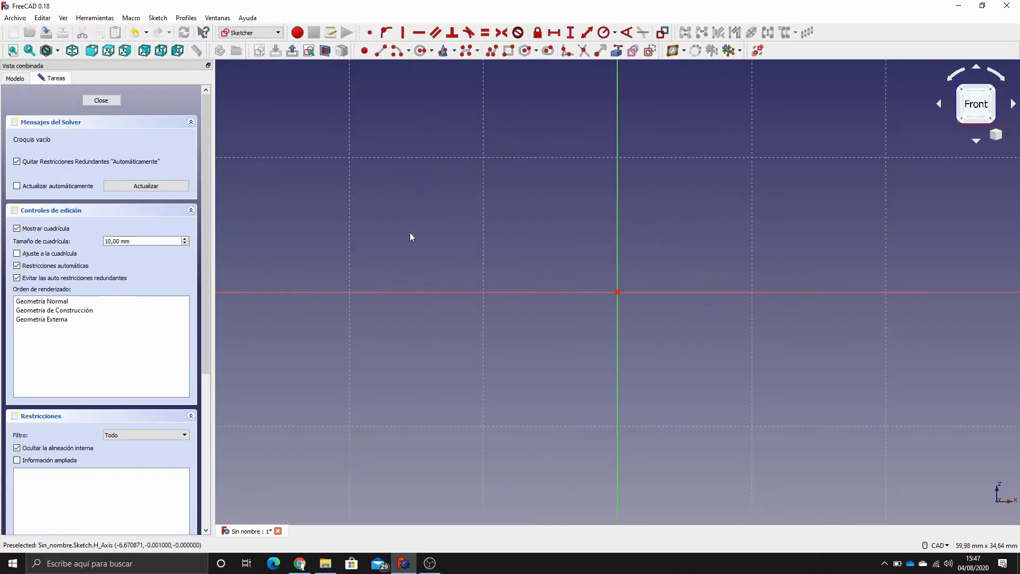
Sketch a circle of about 7.9 mm radius centred on the origin
{"action": "scroll", "coordinate": [416, 231], "scroll_direction": "down", "scroll_amount": 2}
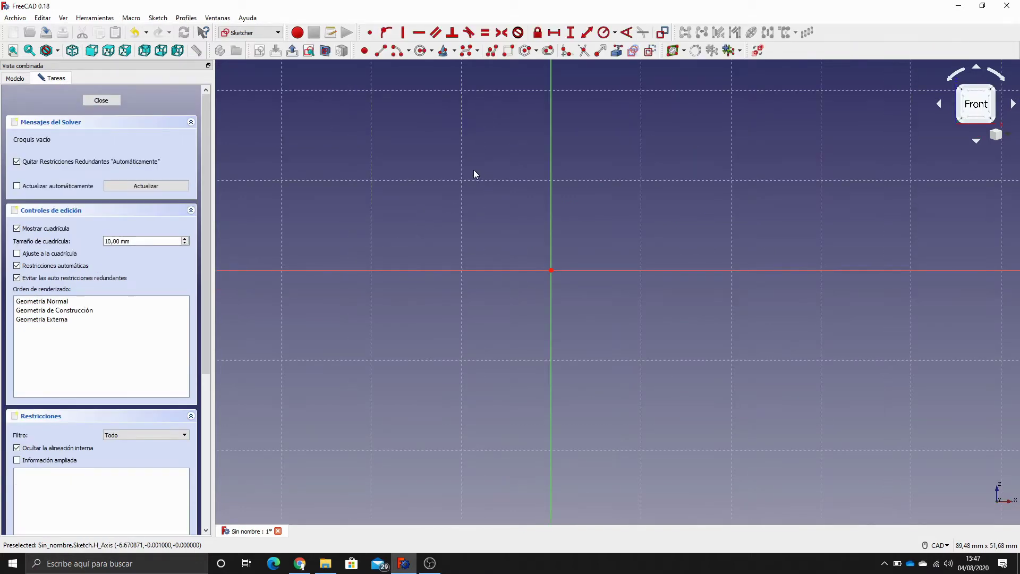
{"action": "left_click", "coordinate": [421, 50]}
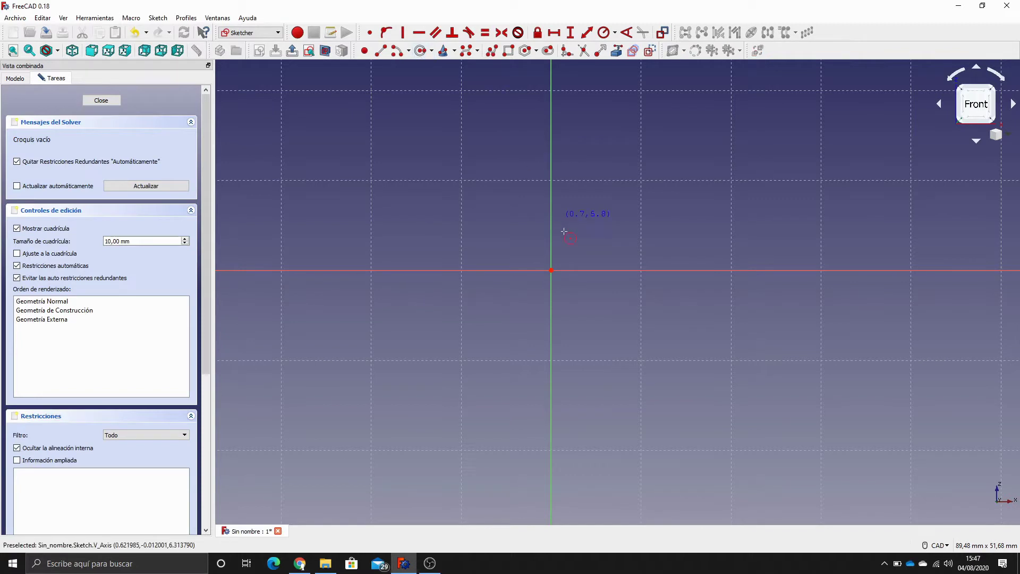
{"action": "left_click", "coordinate": [550, 270]}
{"action": "left_click", "coordinate": [622, 263]}
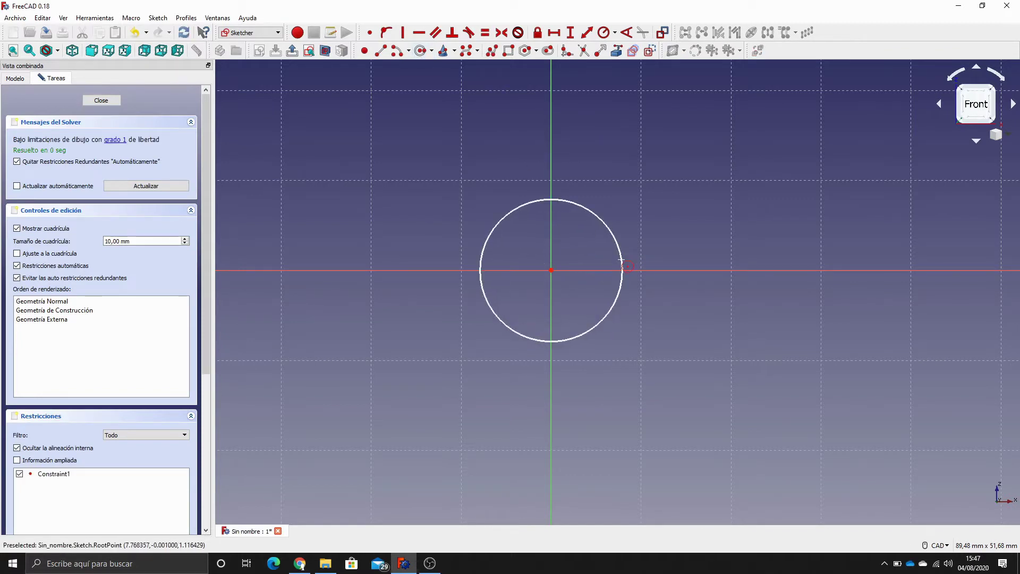
{"action": "right_click", "coordinate": [622, 263]}
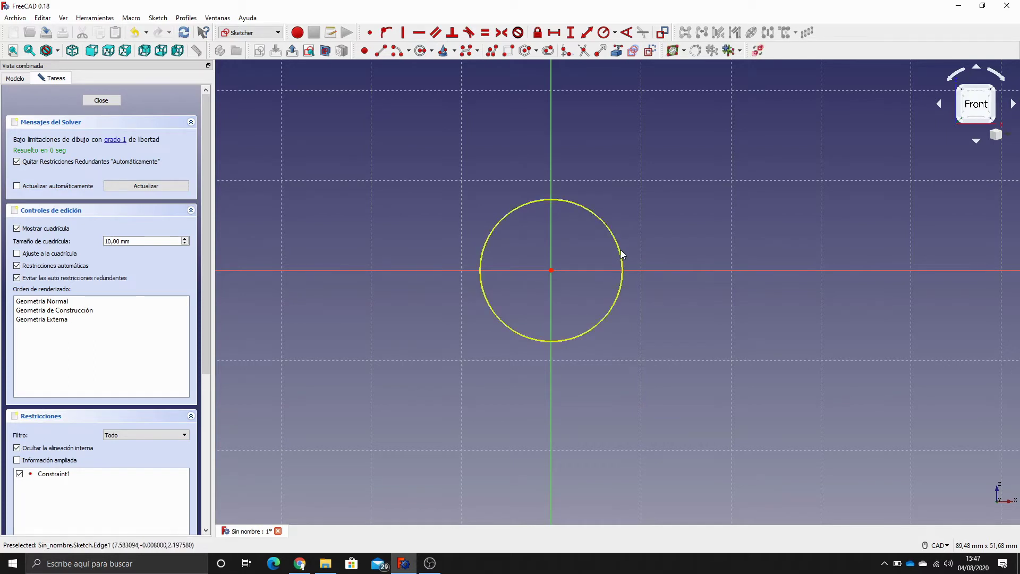
Constrain the circle's radius to 20 mm and close the sketch
{"action": "left_click", "coordinate": [620, 258]}
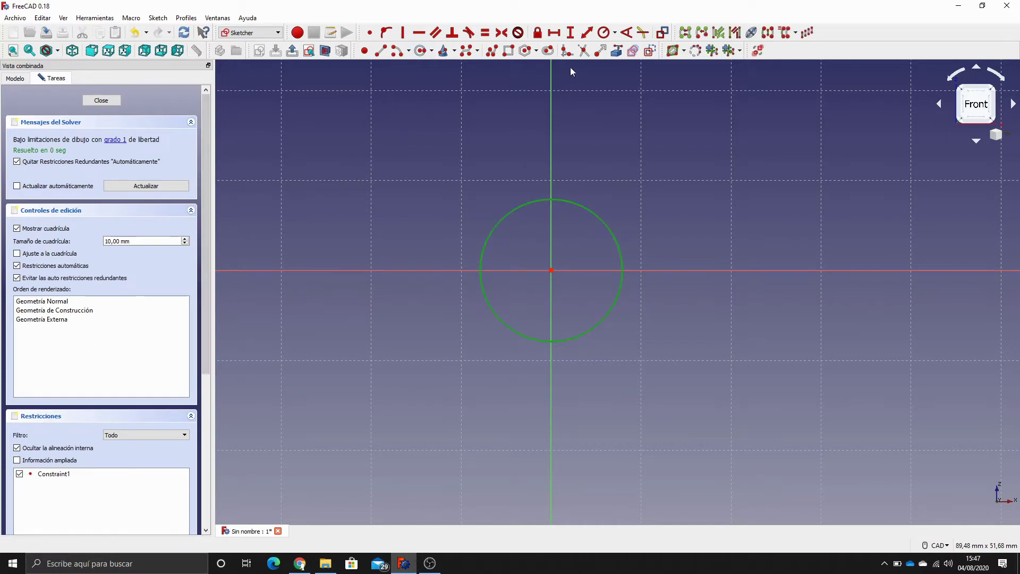
{"action": "left_click", "coordinate": [603, 33]}
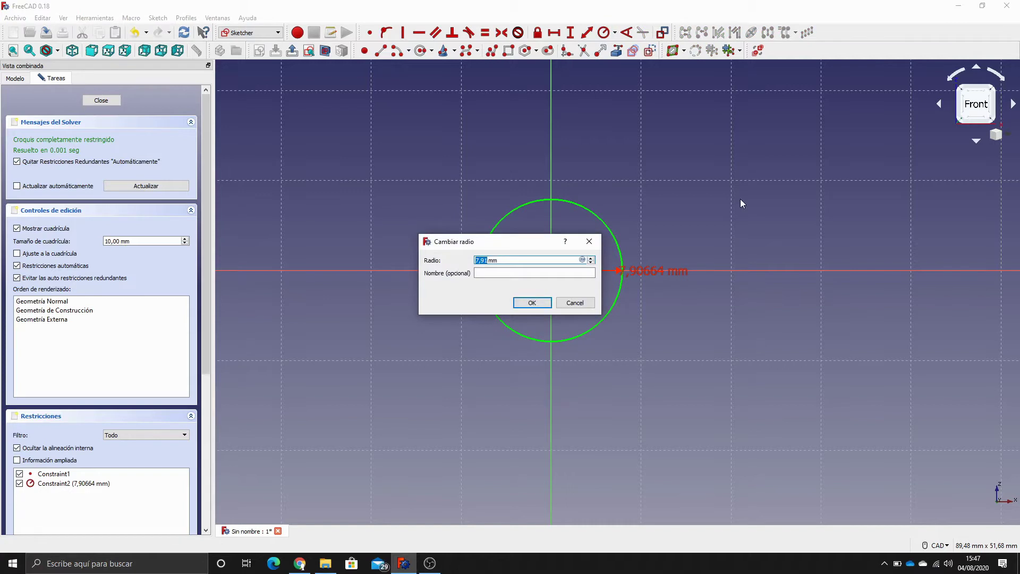
{"action": "type", "text": "20"}
{"action": "key", "text": "Return"}
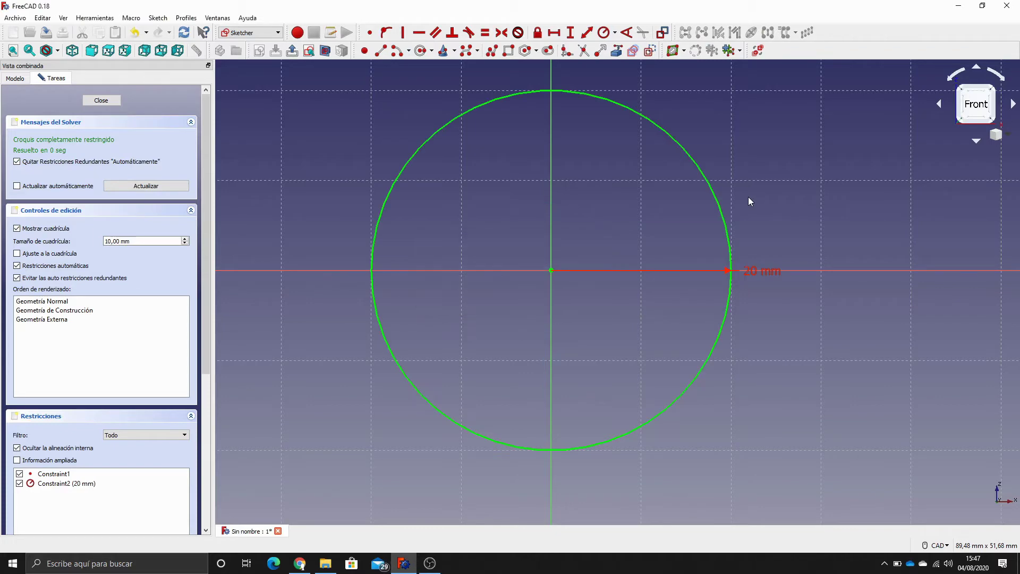
{"action": "scroll", "coordinate": [748, 197], "scroll_direction": "down", "scroll_amount": 2}
{"action": "left_click", "coordinate": [93, 100]}
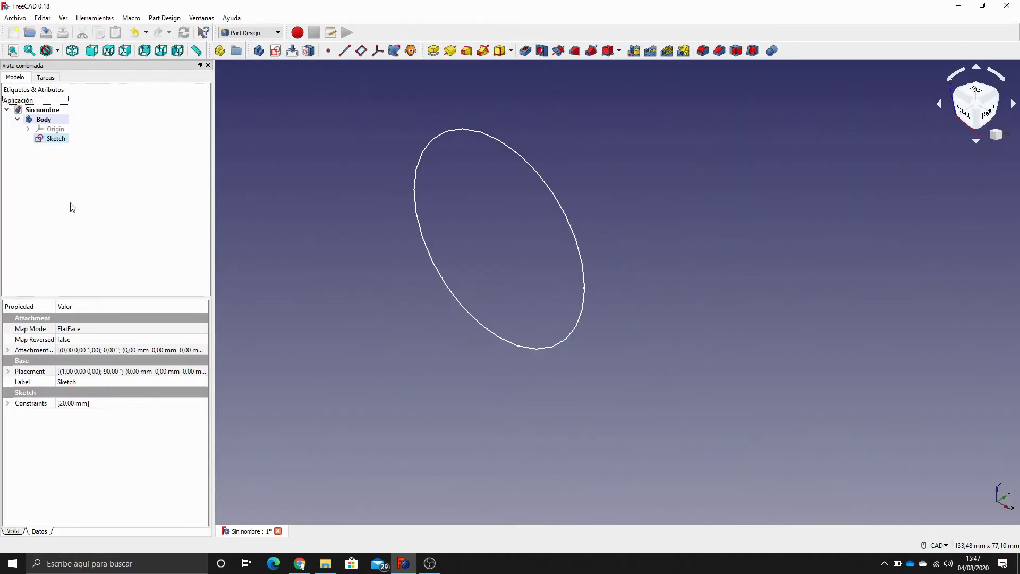
Rename the circle's sketch as "Sketch int buje"
{"action": "left_click", "coordinate": [58, 150]}
{"action": "left_click", "coordinate": [55, 139]}
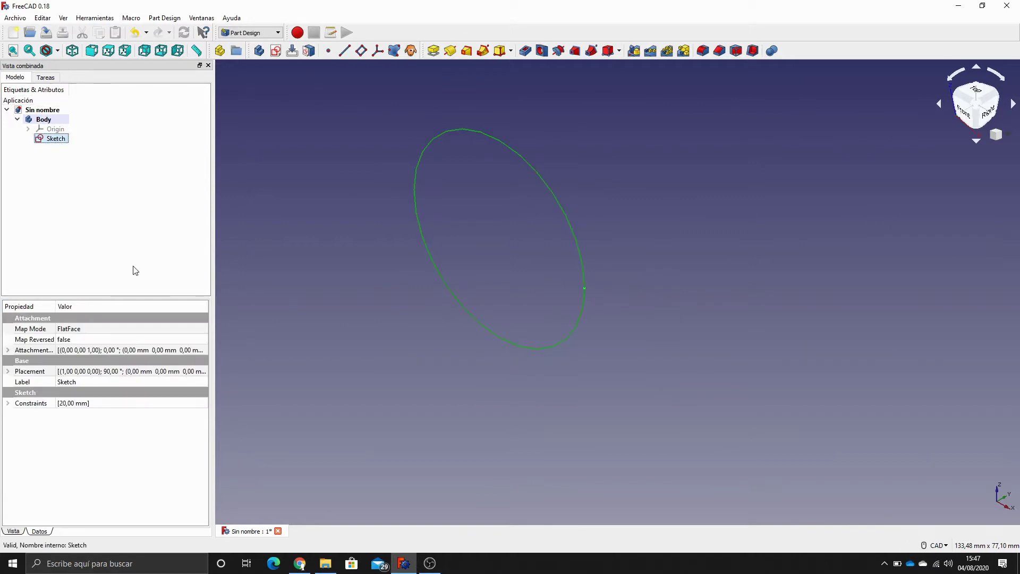
{"action": "key", "text": "F2"}
{"action": "key", "text": "End"}
{"action": "type", "text": "int buje"}
{"action": "key", "text": "Return"}
Rename the body that contains the sketch as "Buje"
{"action": "key", "text": "Up"}
{"action": "key", "text": "Up"}
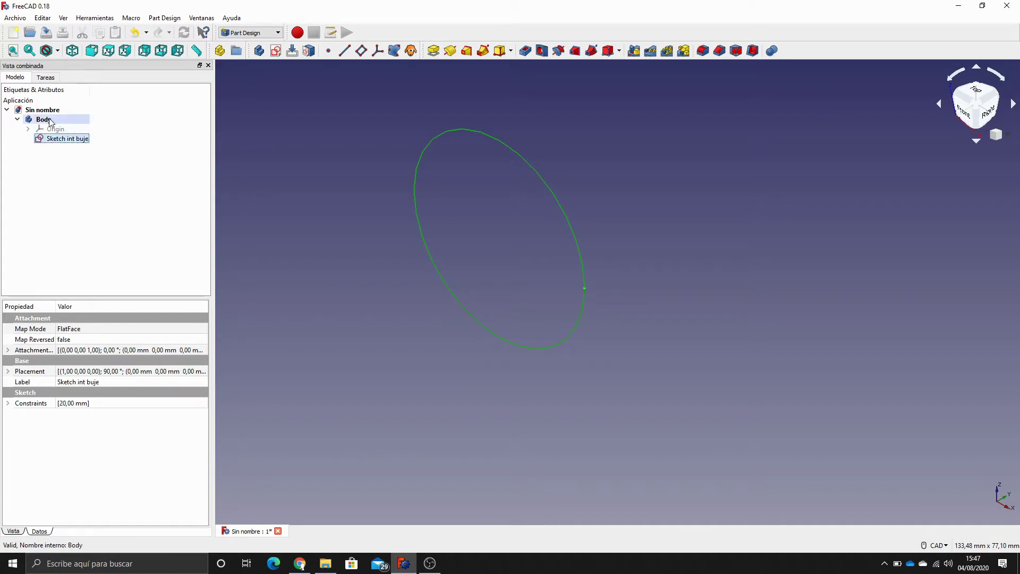
{"action": "key", "text": "F2"}
{"action": "type", "text": "Buje"}
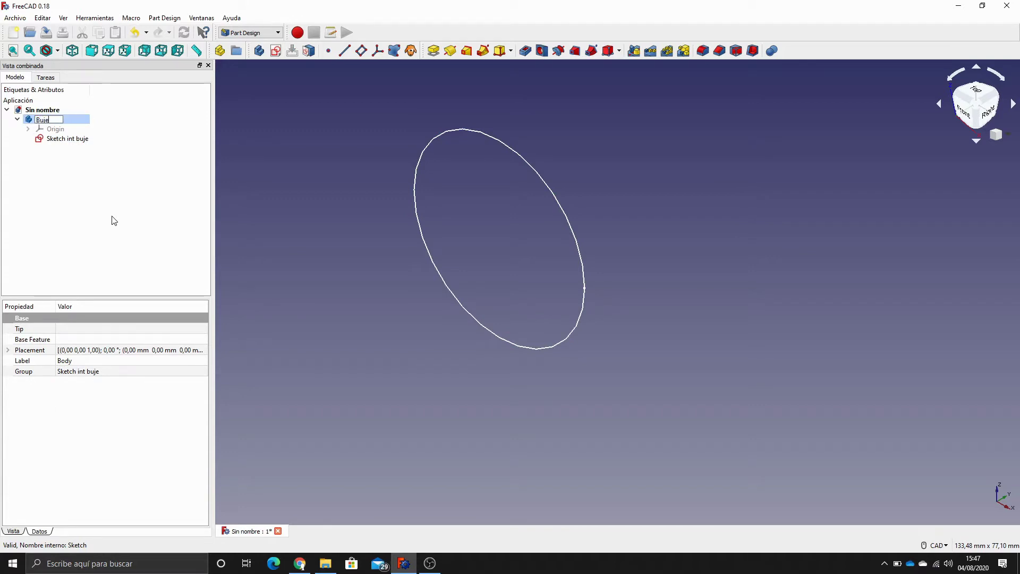
{"action": "key", "text": "Return"}
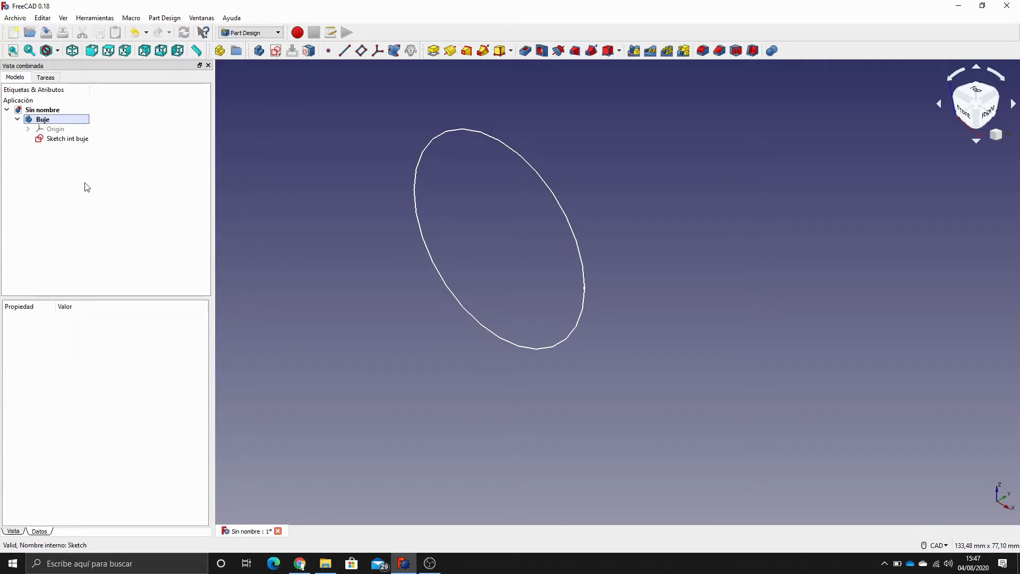
Pad the "Sketch int buje" circle to a length of 20 mm
{"action": "left_click", "coordinate": [58, 139]}
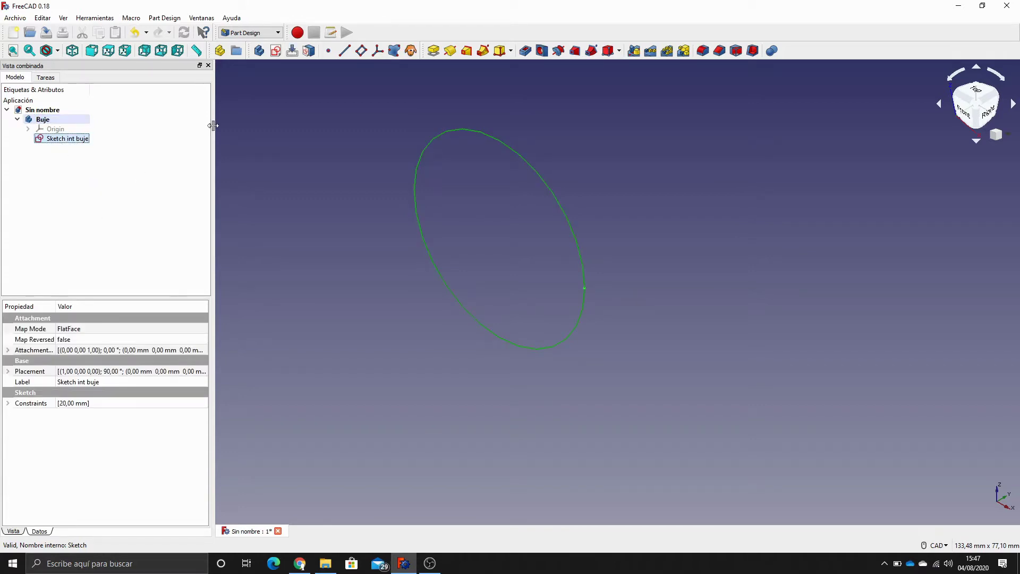
{"action": "left_click", "coordinate": [438, 53]}
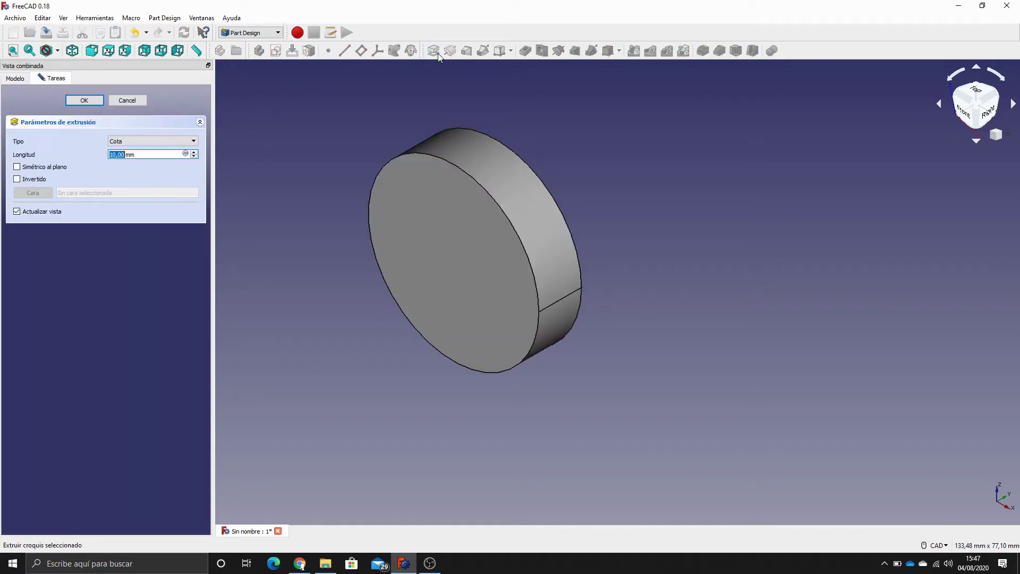
{"action": "type", "text": "20"}
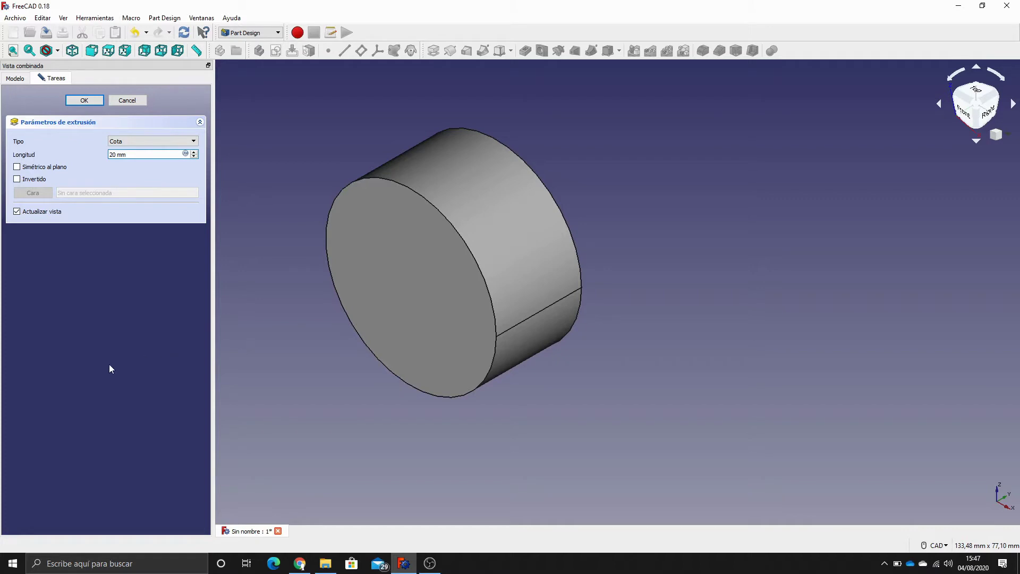
{"action": "left_click", "coordinate": [91, 101]}
Start a new sketch on the front circular face of the padded cylinder
{"action": "scroll", "coordinate": [276, 189], "scroll_direction": "down", "scroll_amount": 3}
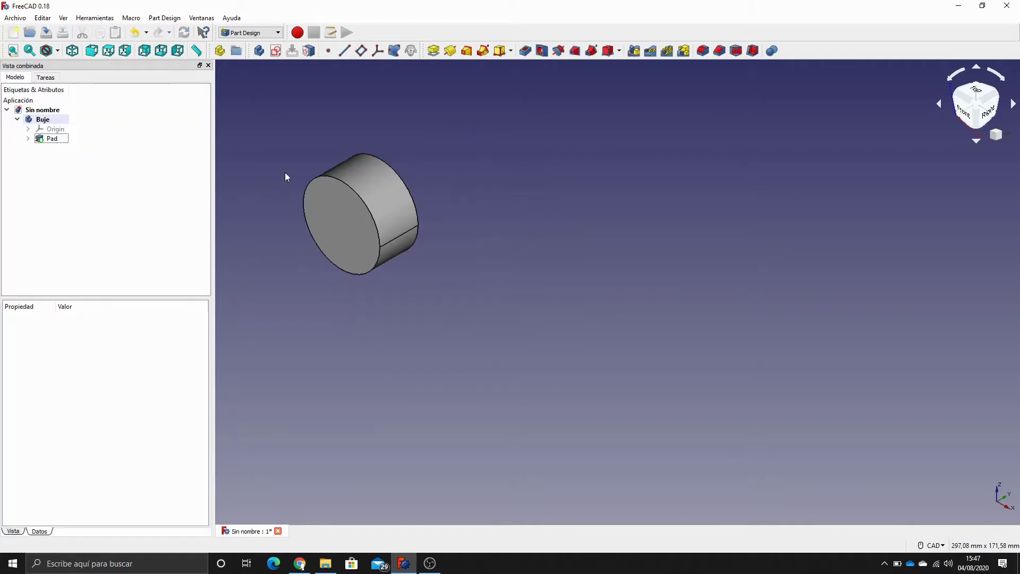
{"action": "left_click", "coordinate": [342, 217]}
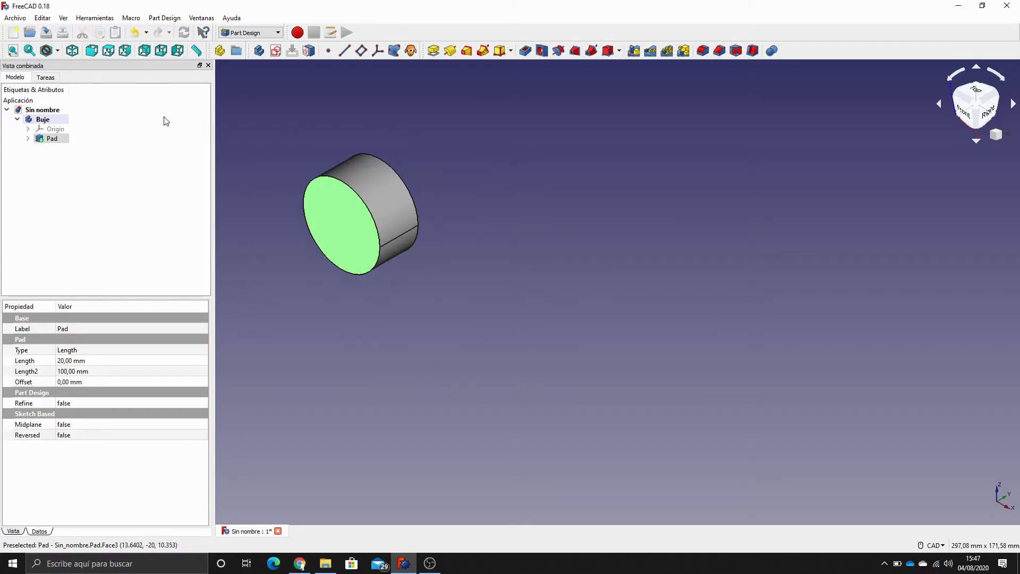
{"action": "left_click", "coordinate": [276, 52]}
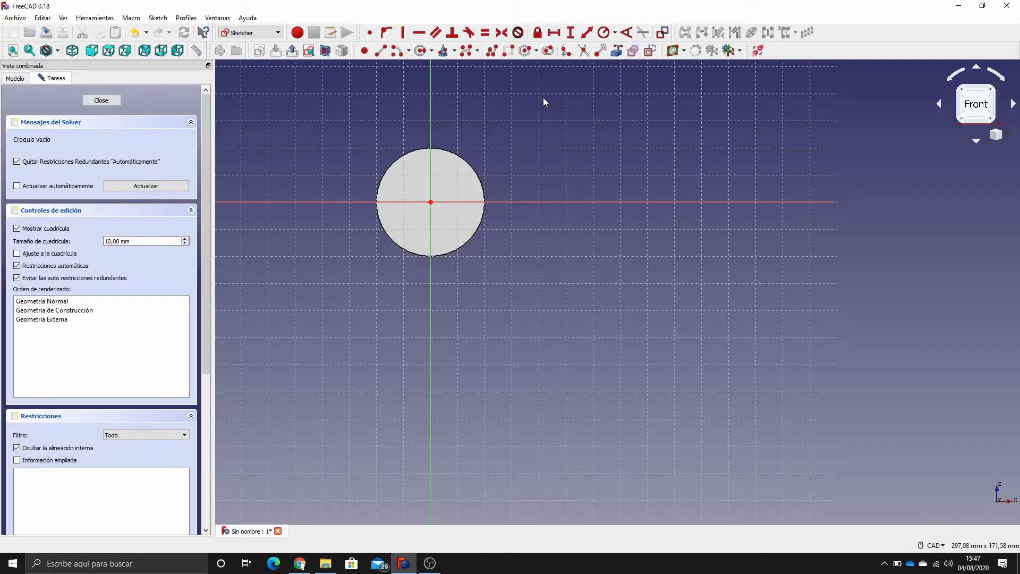
{"action": "scroll", "coordinate": [543, 98], "scroll_direction": "up", "scroll_amount": 2}
{"action": "middle_click_drag", "start_coordinate": [496, 120], "coordinate": [603, 117]}
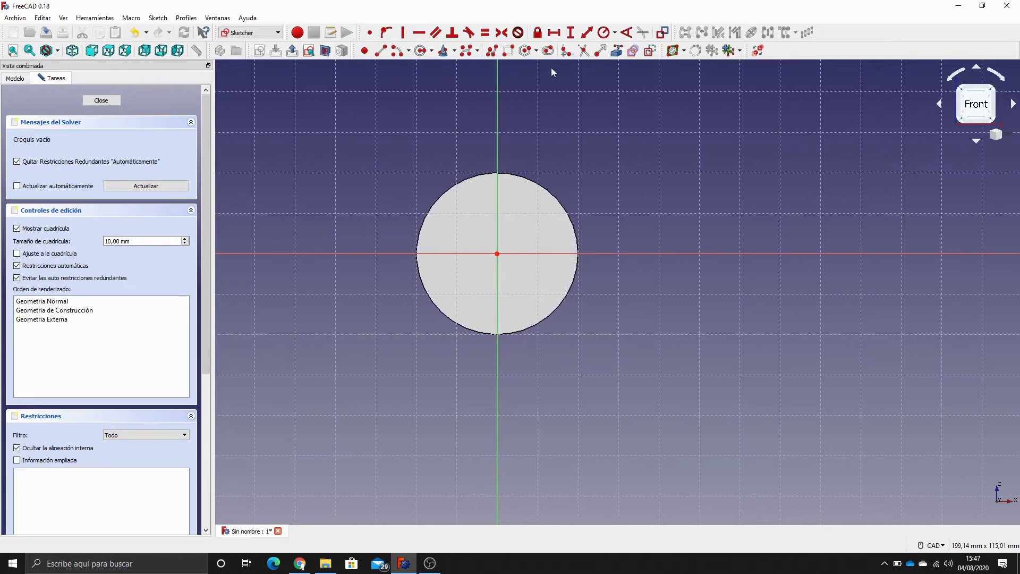
Draw an 18-sided regular polygon centred on the origin, with a vertex on the horizontal axis at a radius of about 39.6 mm
{"action": "left_click", "coordinate": [536, 51]}
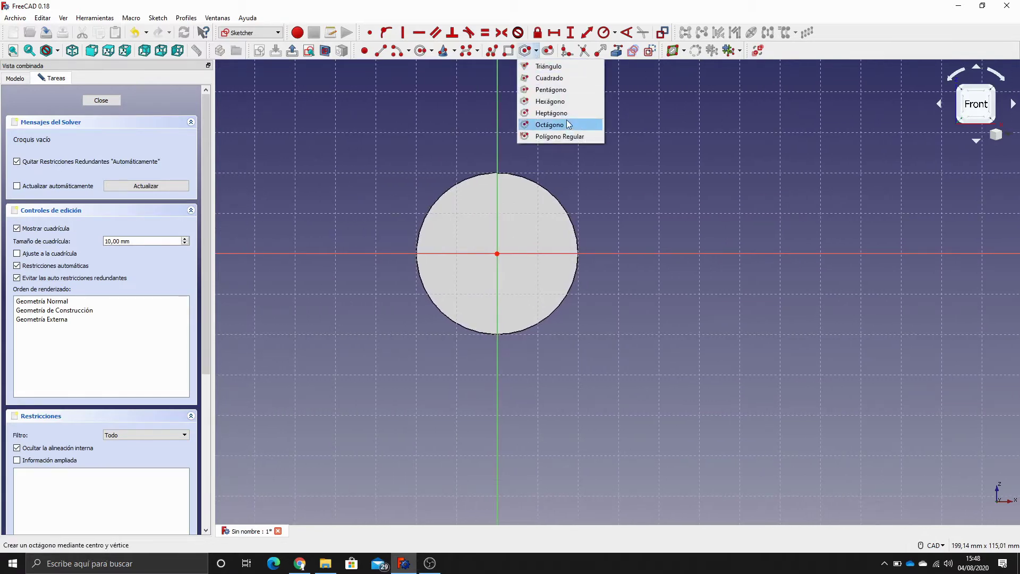
{"action": "left_click", "coordinate": [562, 137]}
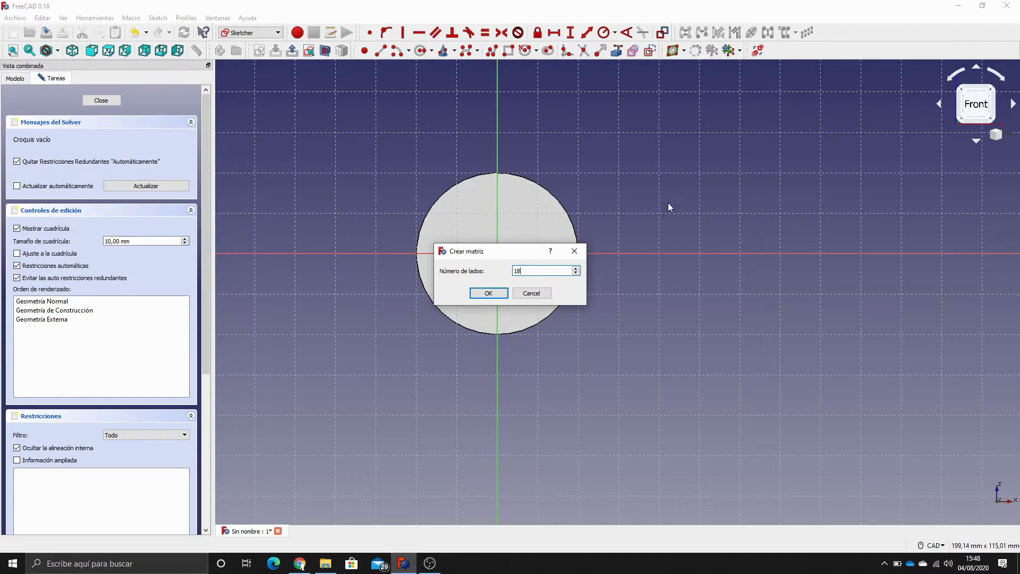
{"action": "left_click", "coordinate": [492, 294]}
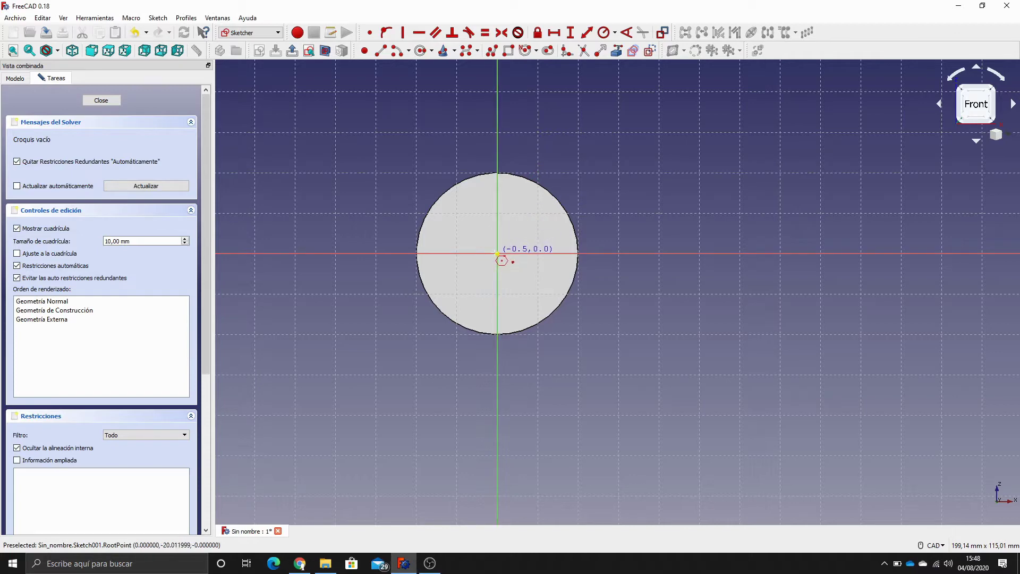
{"action": "left_click", "coordinate": [497, 254]}
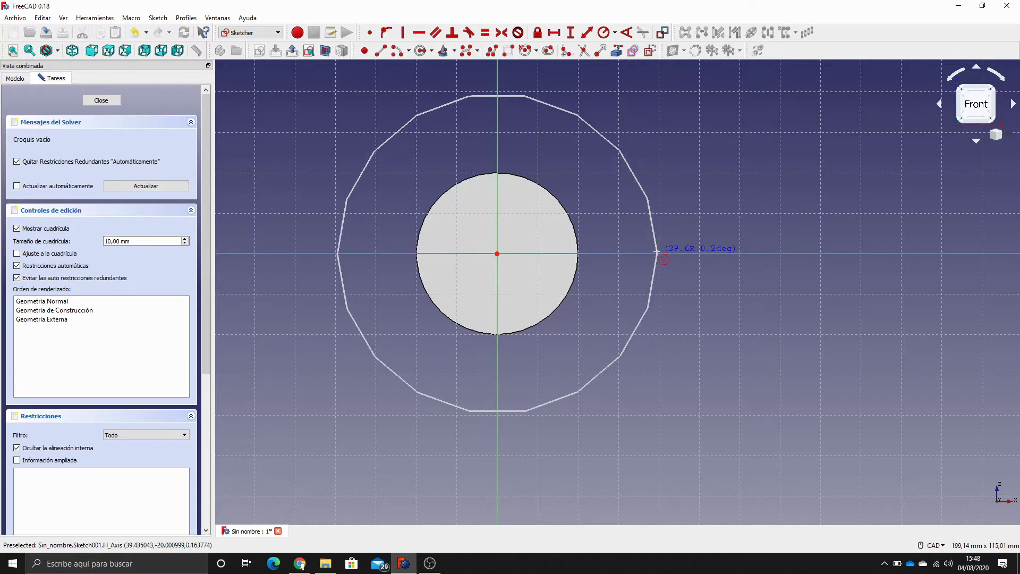
{"action": "left_click", "coordinate": [658, 254]}
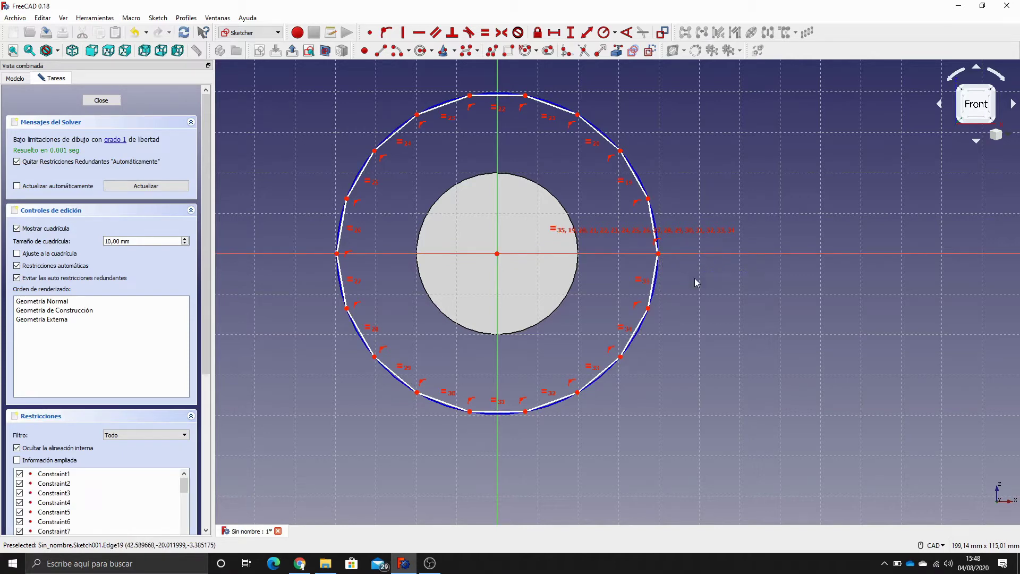
{"action": "right_click", "coordinate": [693, 278]}
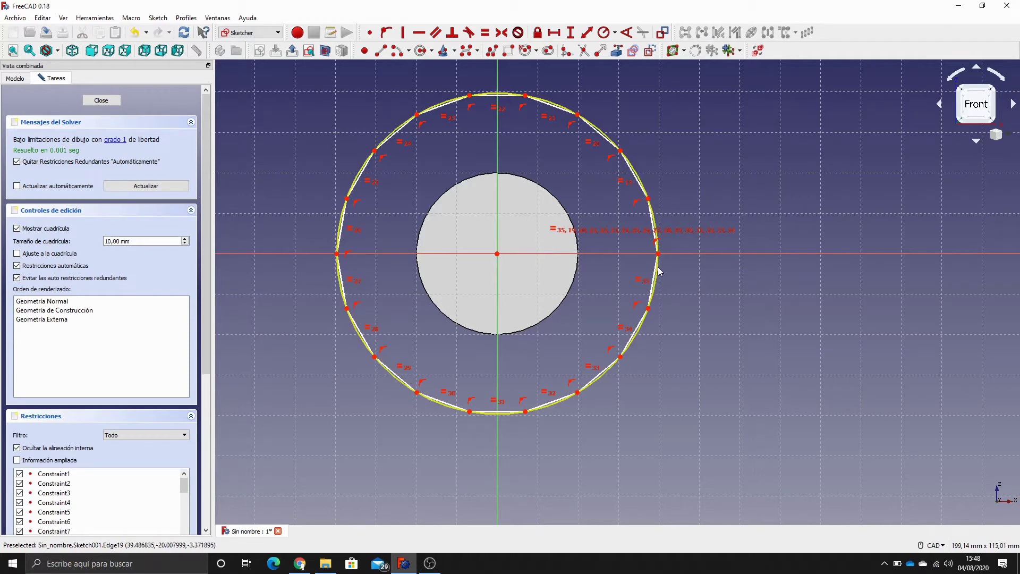
Shrink the 18-sided polygon and constrain its circumscribed circle to a radius of 30 mm
{"action": "left_click_drag", "start_coordinate": [658, 271], "coordinate": [638, 281]}
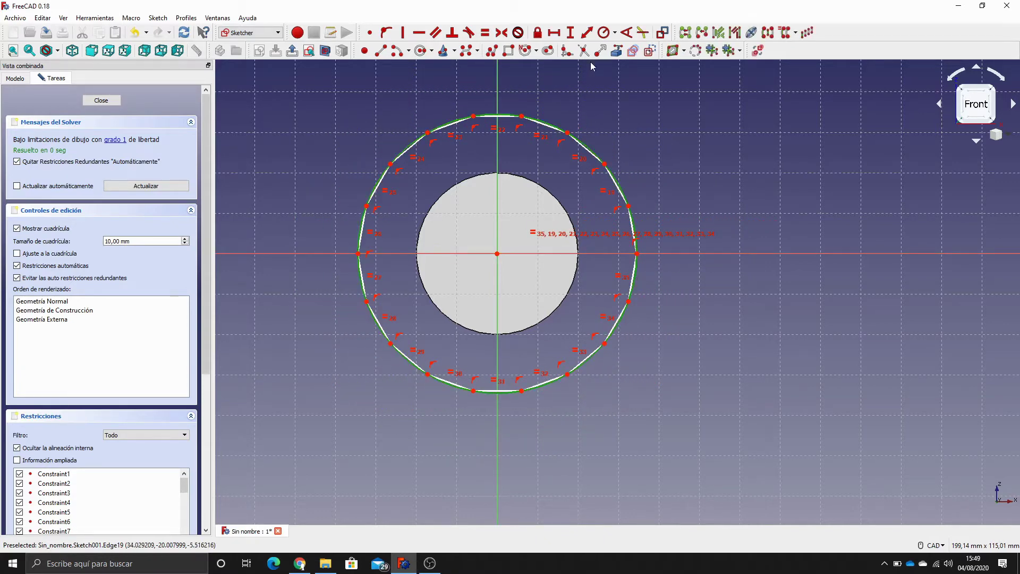
{"action": "left_click", "coordinate": [604, 32]}
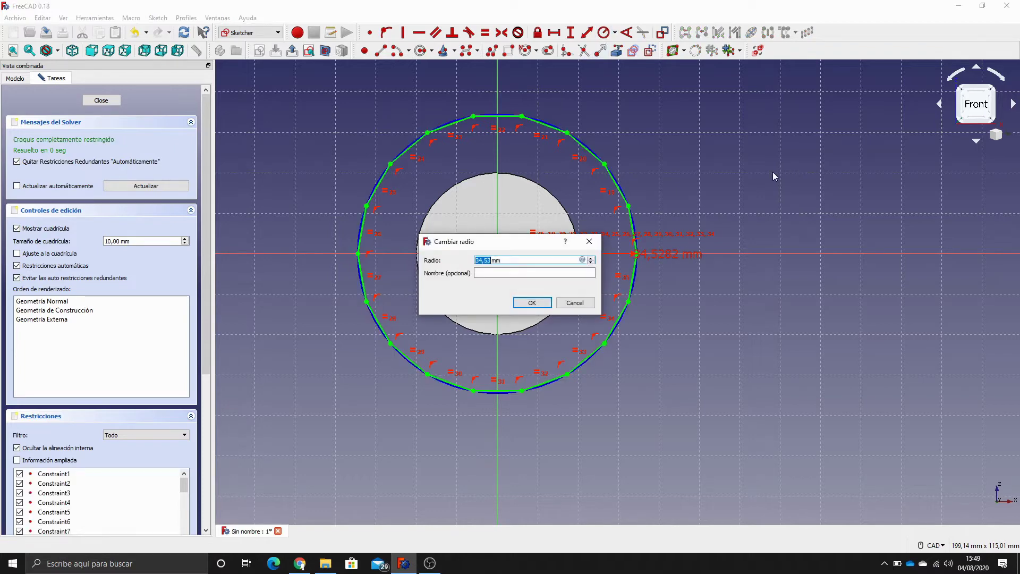
{"action": "type", "text": "30"}
{"action": "key", "text": "Return"}
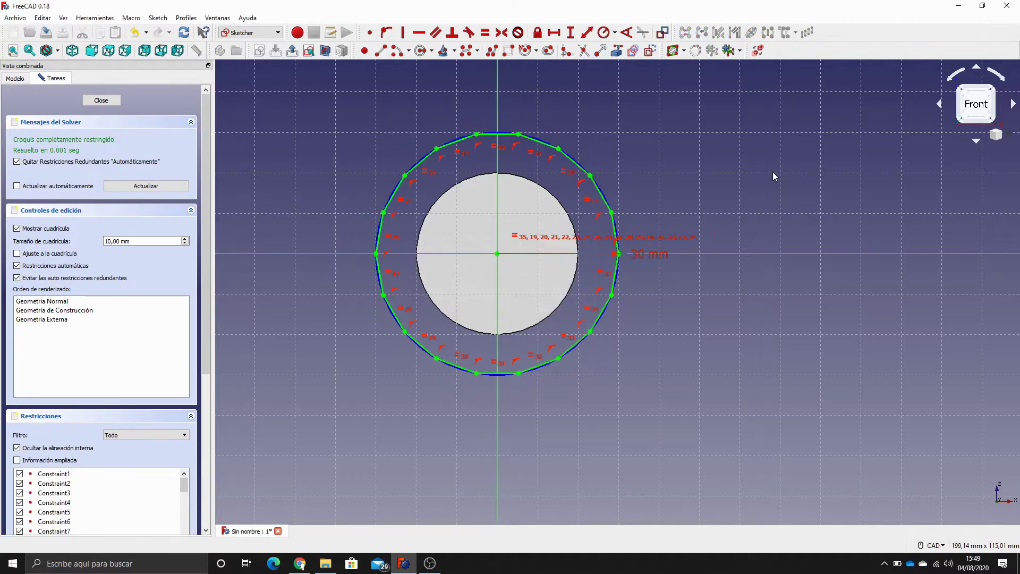
Close the polygon sketch and pad it to a length of 10 mm
{"action": "left_click", "coordinate": [101, 101]}
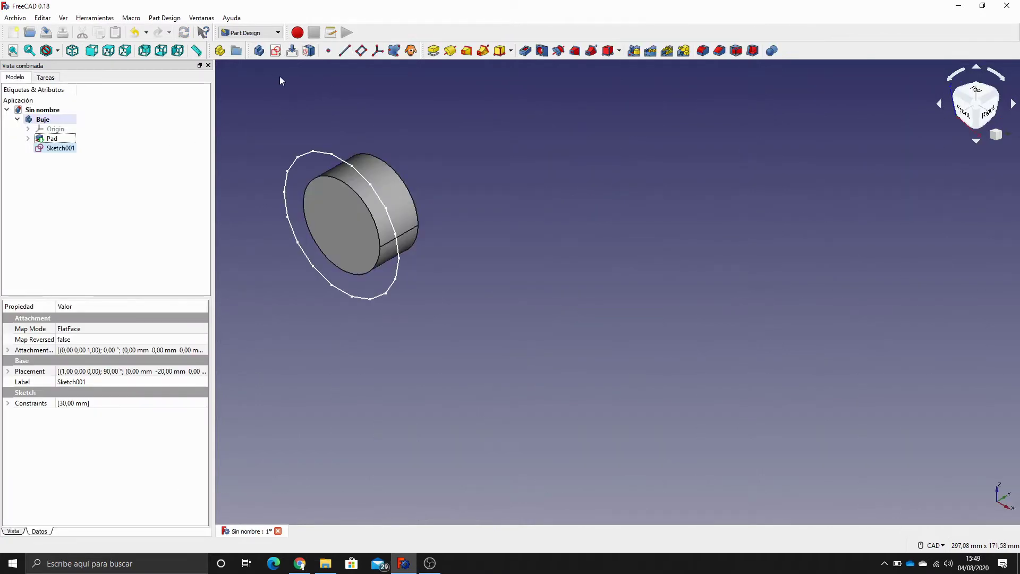
{"action": "left_click", "coordinate": [433, 51]}
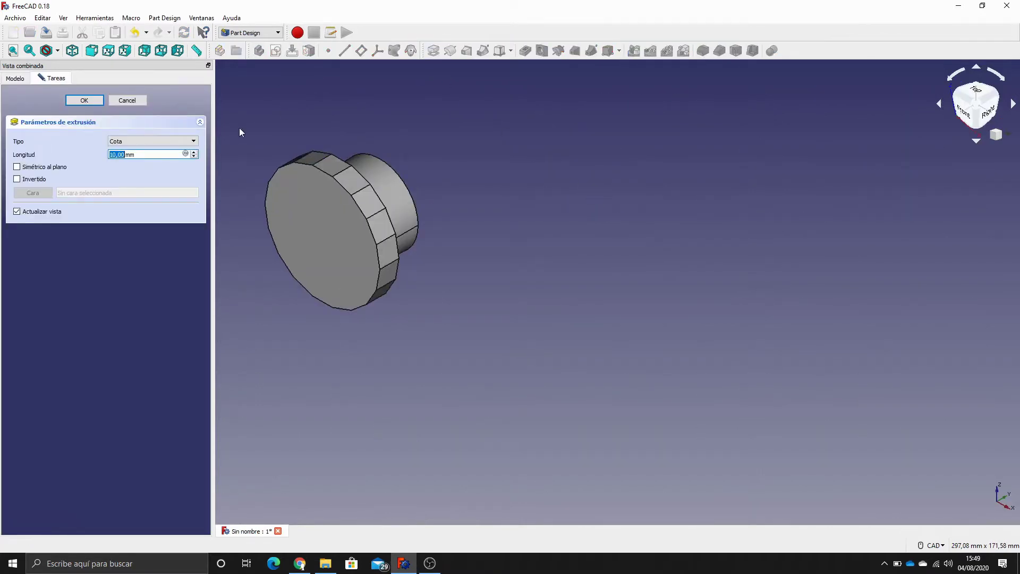
{"action": "left_click", "coordinate": [85, 99]}
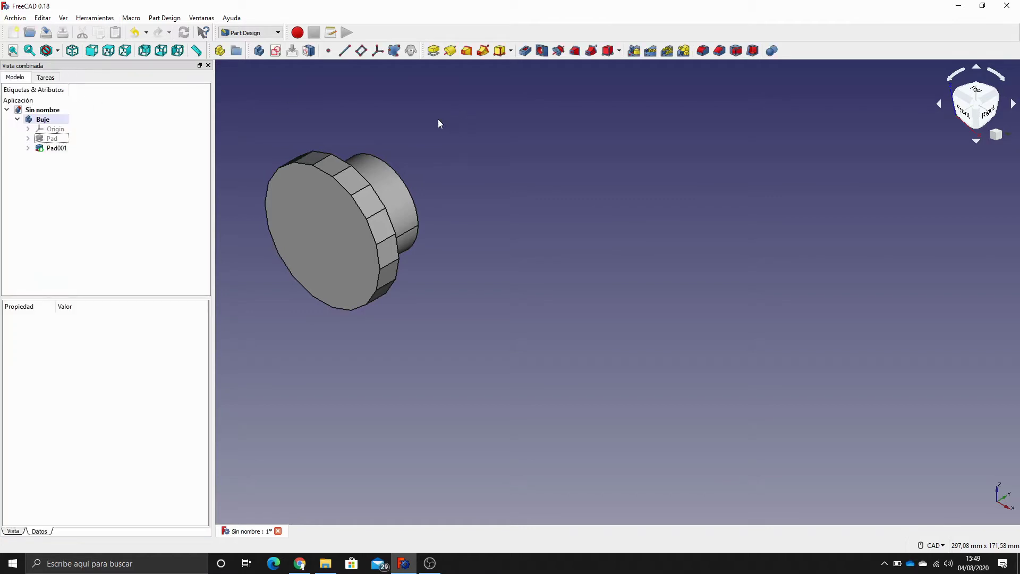
Rename the first pad, which contains "Sketch int buje", as "int buje"
{"action": "middle_click_drag", "start_coordinate": [439, 123], "coordinate": [532, 160]}
{"action": "middle_click_drag", "start_coordinate": [532, 160], "coordinate": [564, 181]}
{"action": "left_click", "coordinate": [28, 138]}
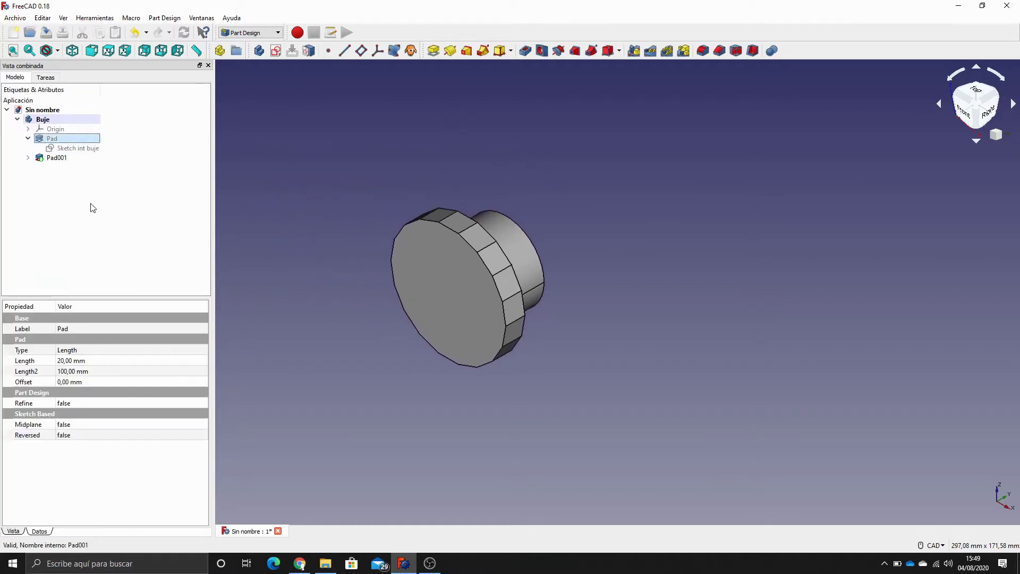
{"action": "key", "text": "F2"}
{"action": "type", "text": "int buje"}
{"action": "key", "text": "Return"}
Rename the polygon sketch inside the second pad as "Sketch ext buje"
{"action": "key", "text": "Down"}
{"action": "key", "text": "Right"}
{"action": "key", "text": "Down"}
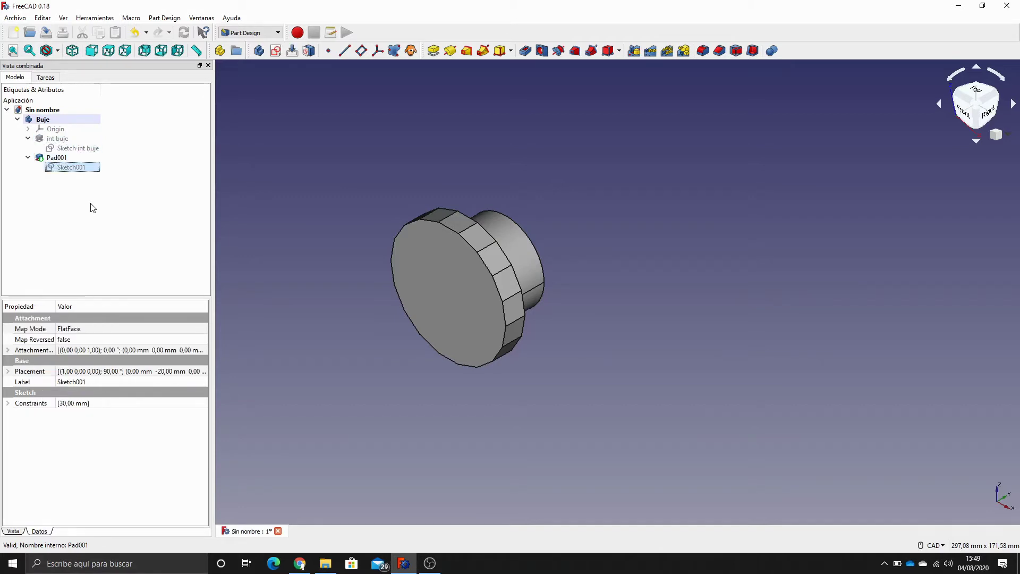
{"action": "key", "text": "F2"}
{"action": "type", "text": "Sketch e"}
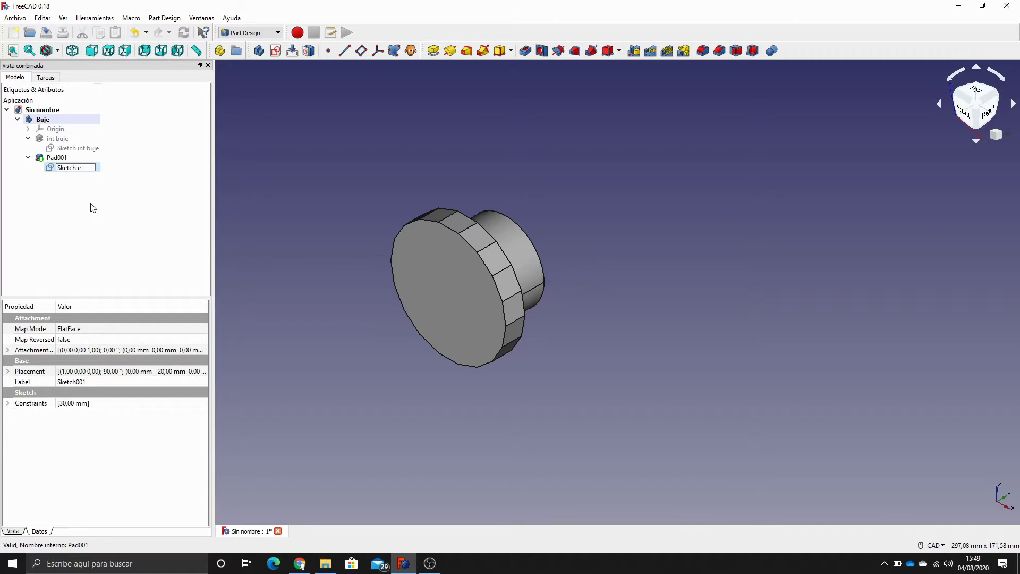
{"action": "type", "text": "xt buje"}
{"action": "key", "text": "Return"}
Rename the polygon pad as "Mitad buje" and collapse both pads in the model tree
{"action": "key", "text": "Up"}
{"action": "key", "text": "F2"}
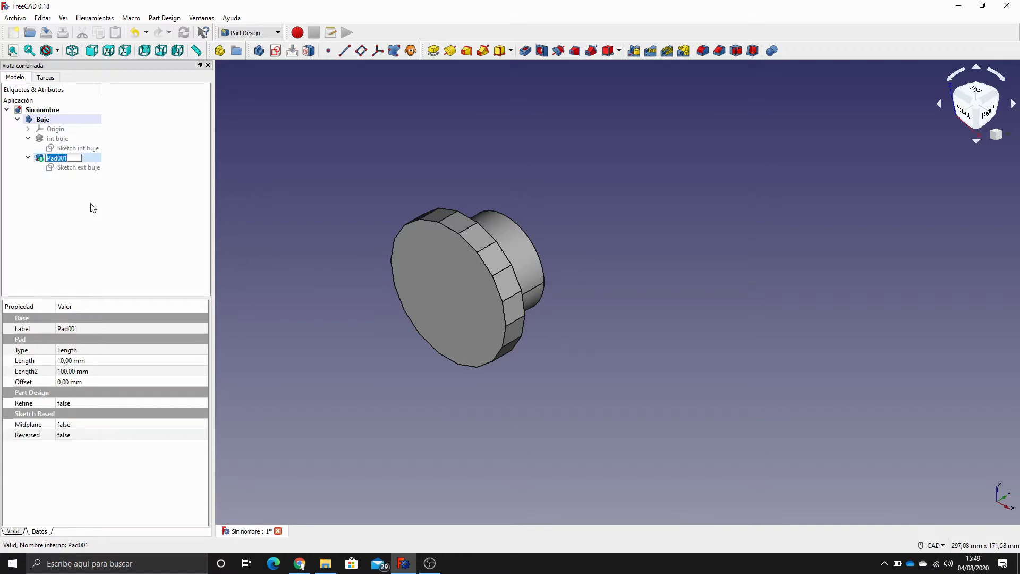
{"action": "type", "text": "Mitad buje"}
{"action": "key", "text": "Return"}
{"action": "left_click", "coordinate": [88, 203]}
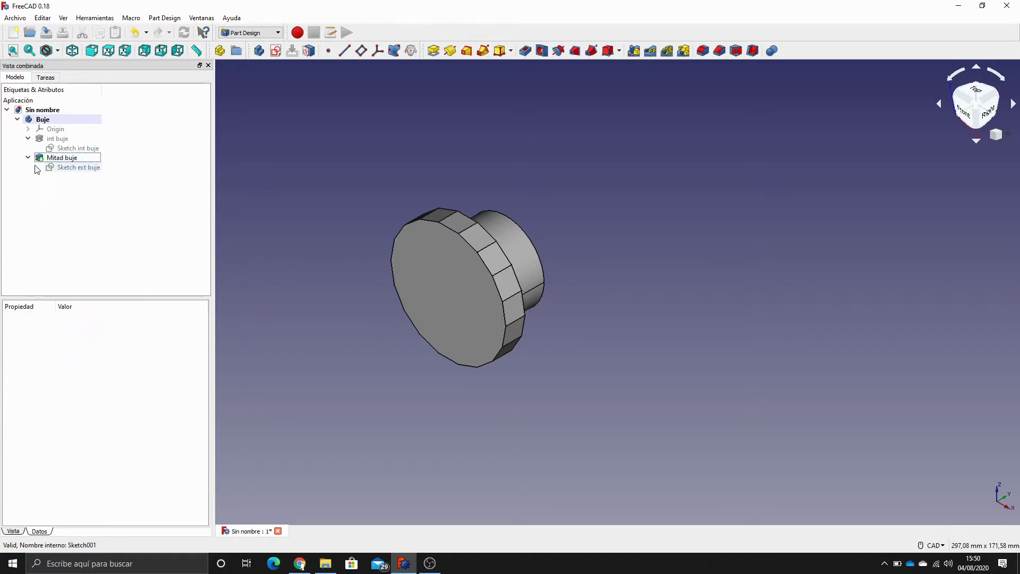
{"action": "left_click", "coordinate": [28, 138]}
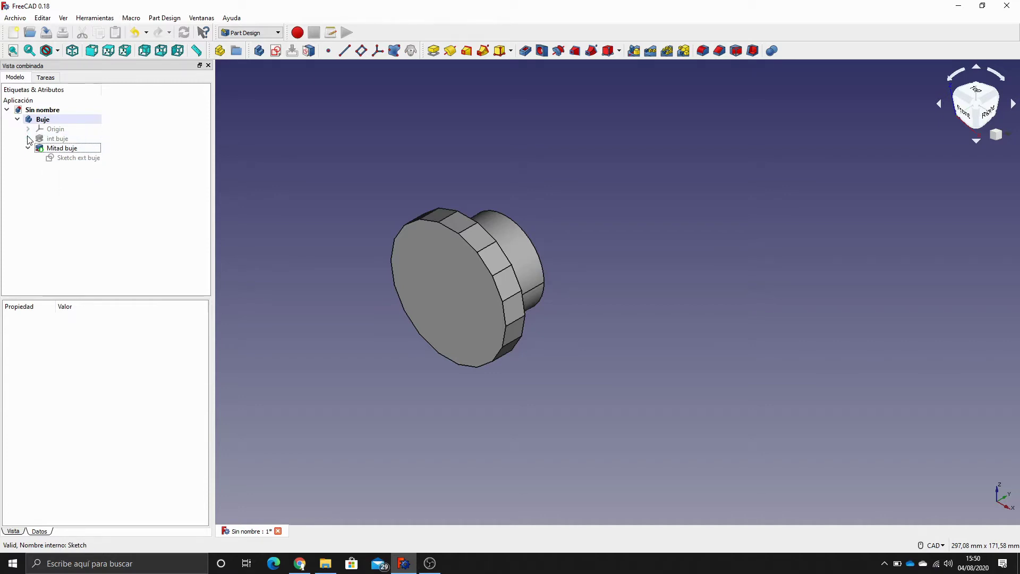
{"action": "left_click", "coordinate": [28, 148]}
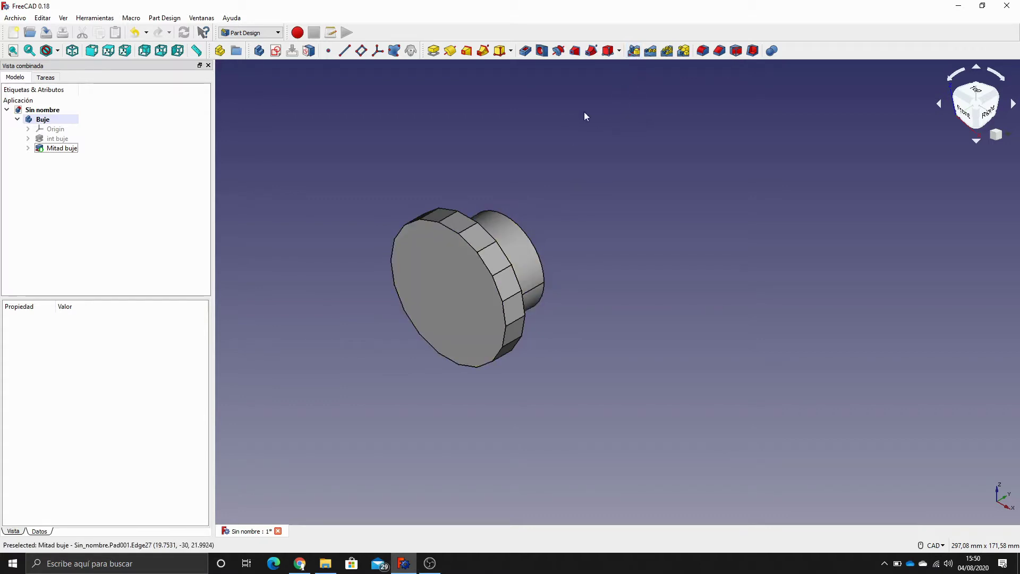
Switch from the Part Design workbench to the Part workbench
{"action": "left_click", "coordinate": [48, 120]}
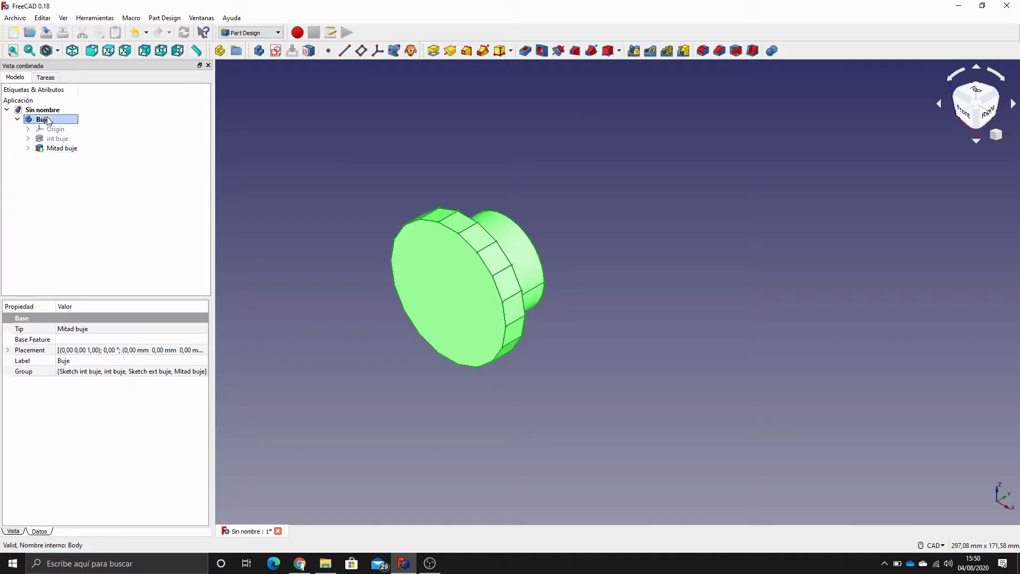
{"action": "left_click", "coordinate": [275, 32]}
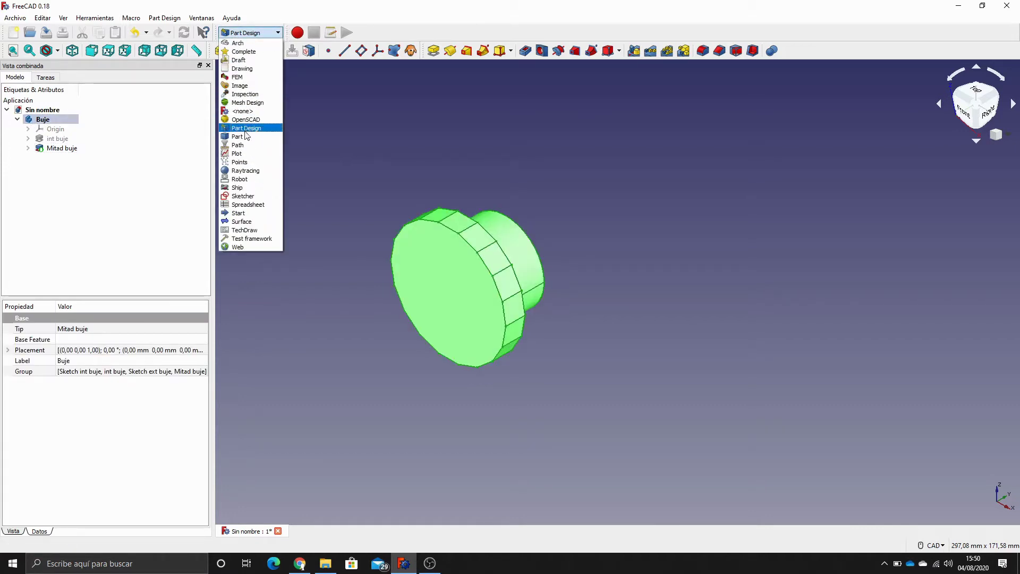
{"action": "left_click", "coordinate": [245, 136]}
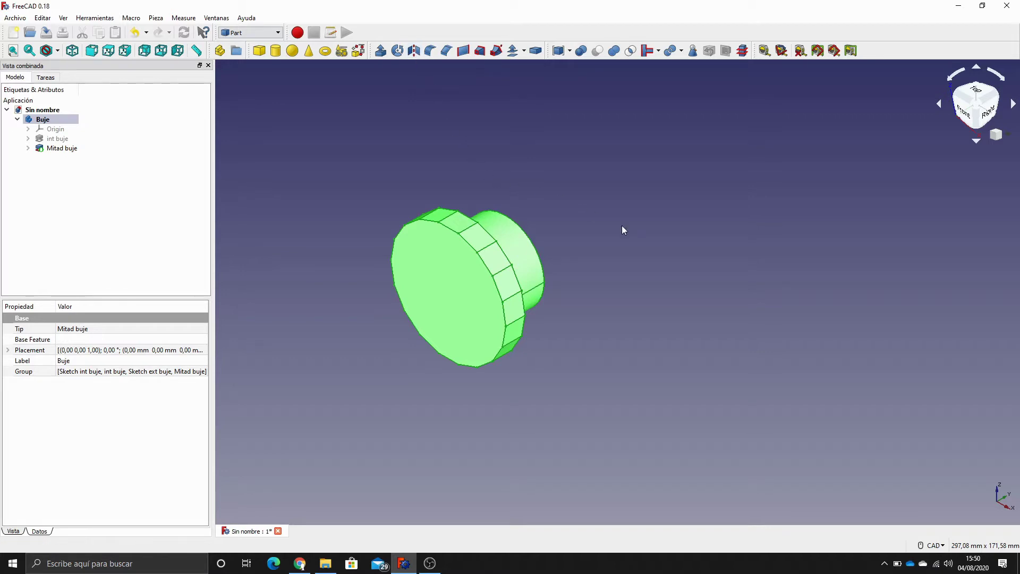
{"action": "left_click", "coordinate": [830, 340]}
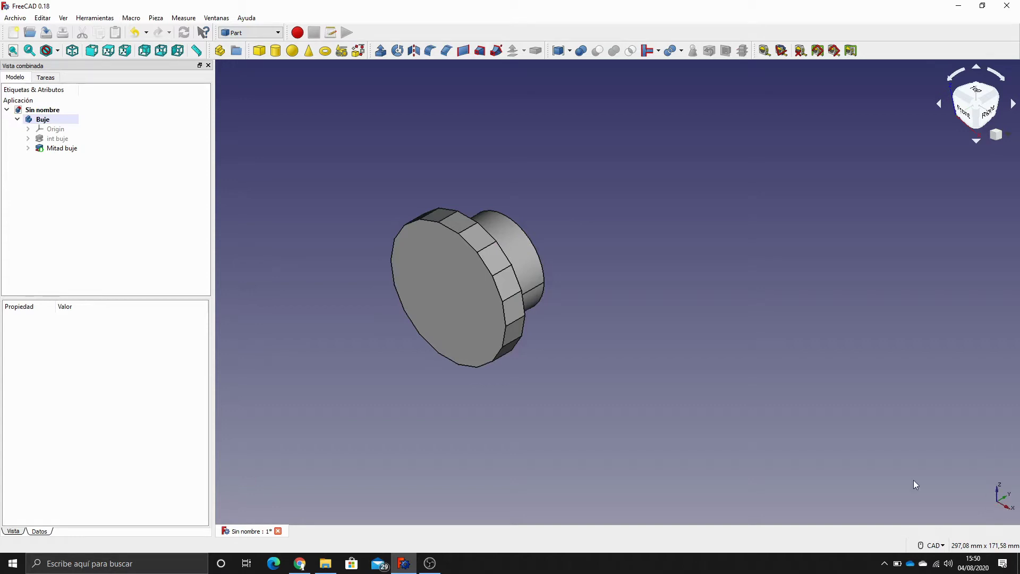
Mirror the "Mitad buje" shape across the XZ plane with the base point at the origin
{"action": "left_click", "coordinate": [61, 148]}
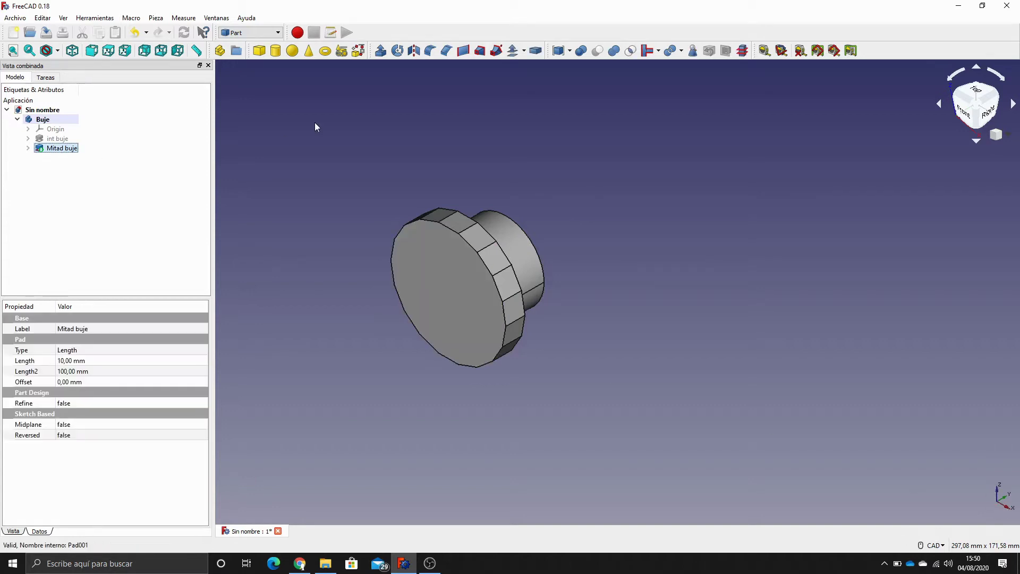
{"action": "left_click", "coordinate": [414, 51]}
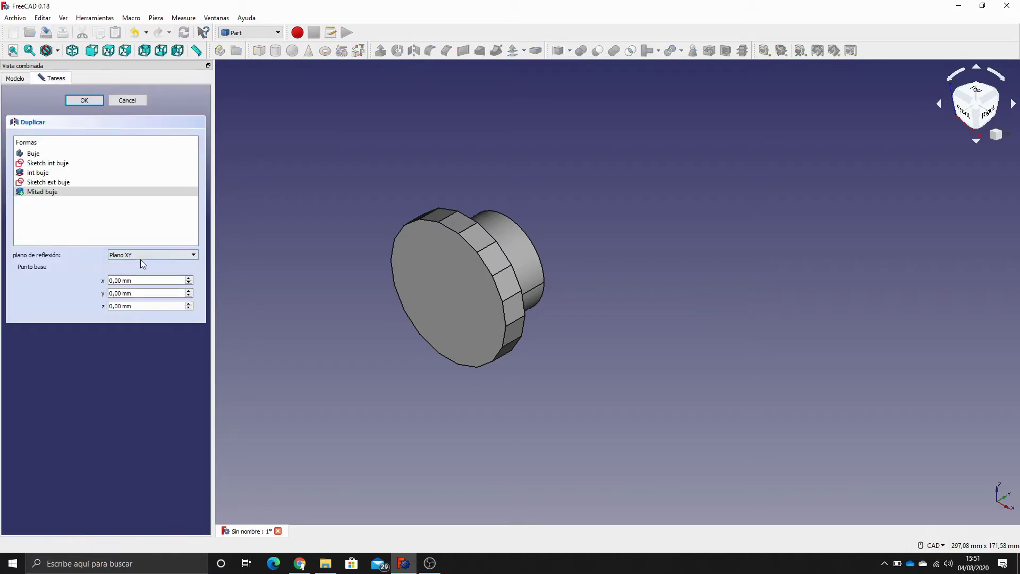
{"action": "left_click", "coordinate": [68, 192]}
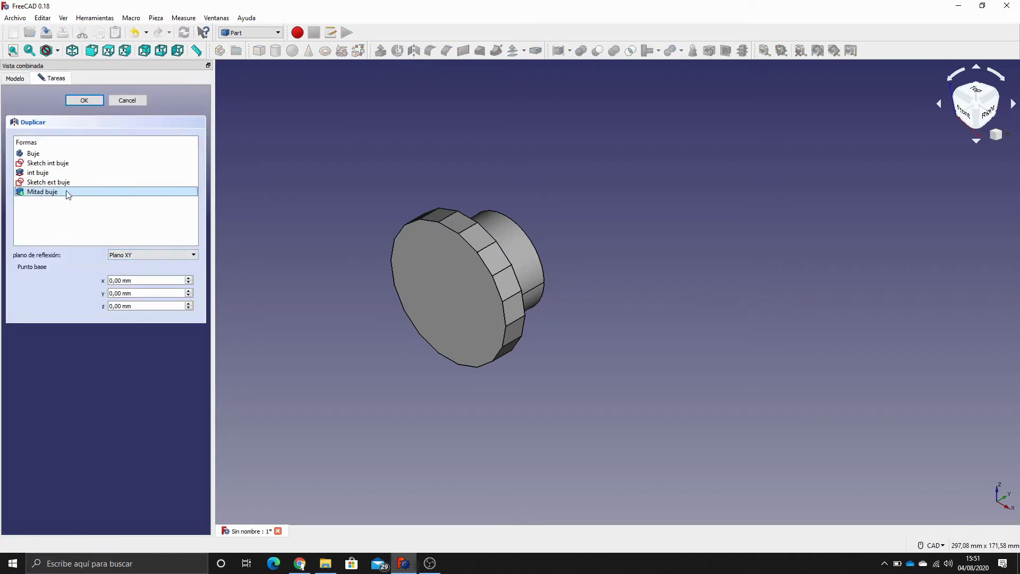
{"action": "left_click", "coordinate": [128, 255]}
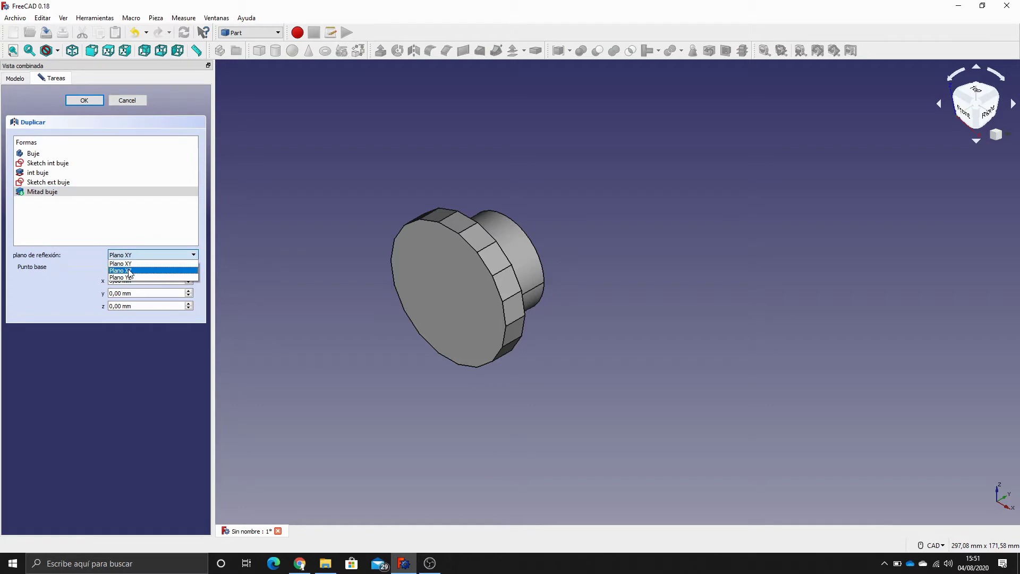
{"action": "left_click", "coordinate": [129, 271]}
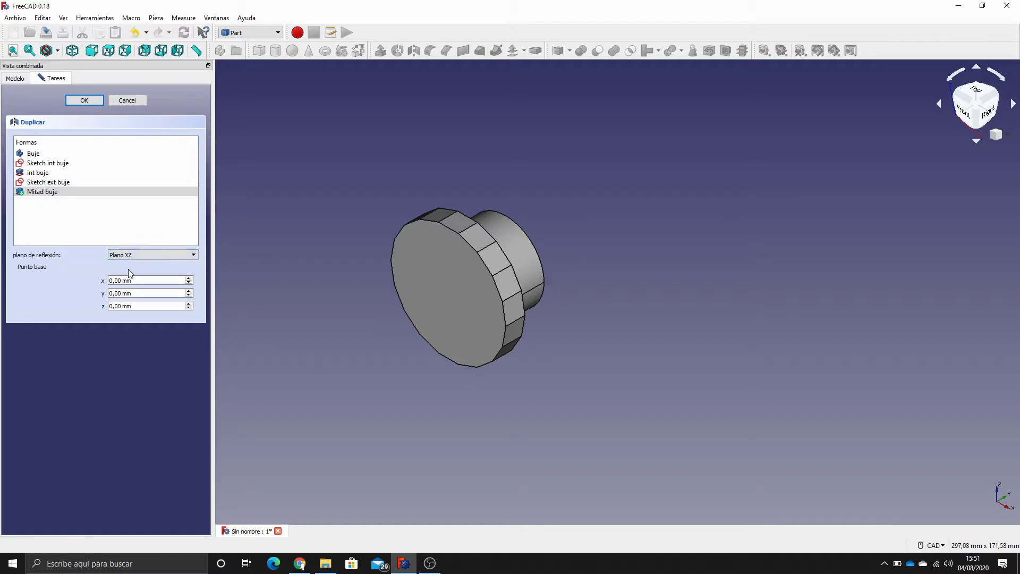
{"action": "left_click", "coordinate": [78, 101]}
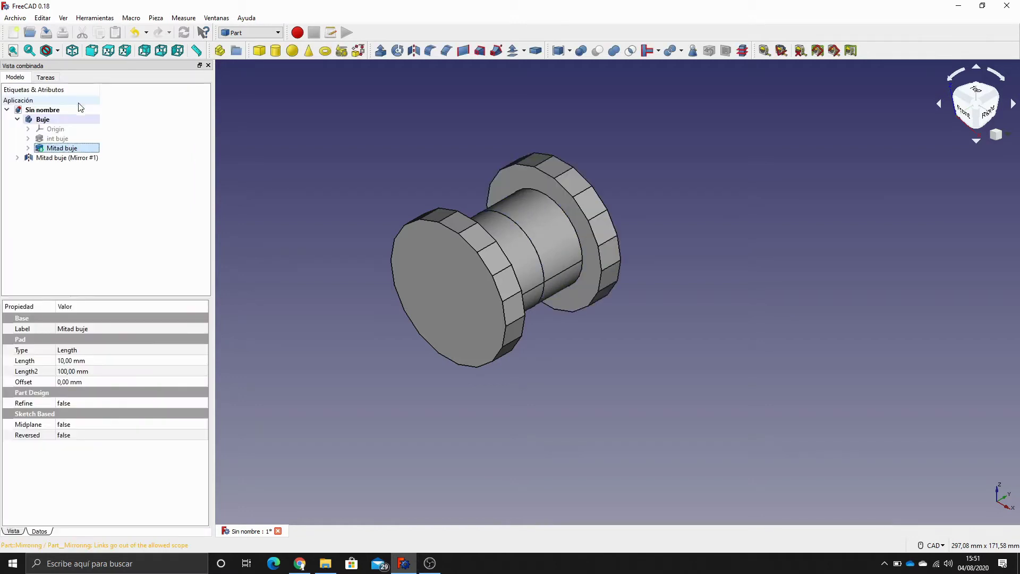
Expand the mirrored half in the model tree and rename it as "Mitad buje 2"
{"action": "left_click", "coordinate": [82, 225]}
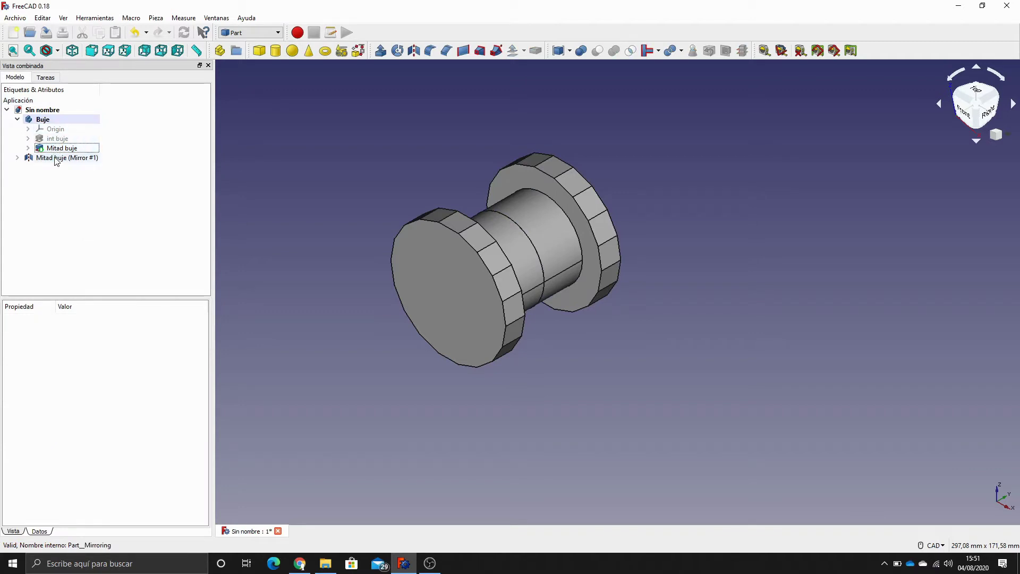
{"action": "left_click", "coordinate": [17, 158]}
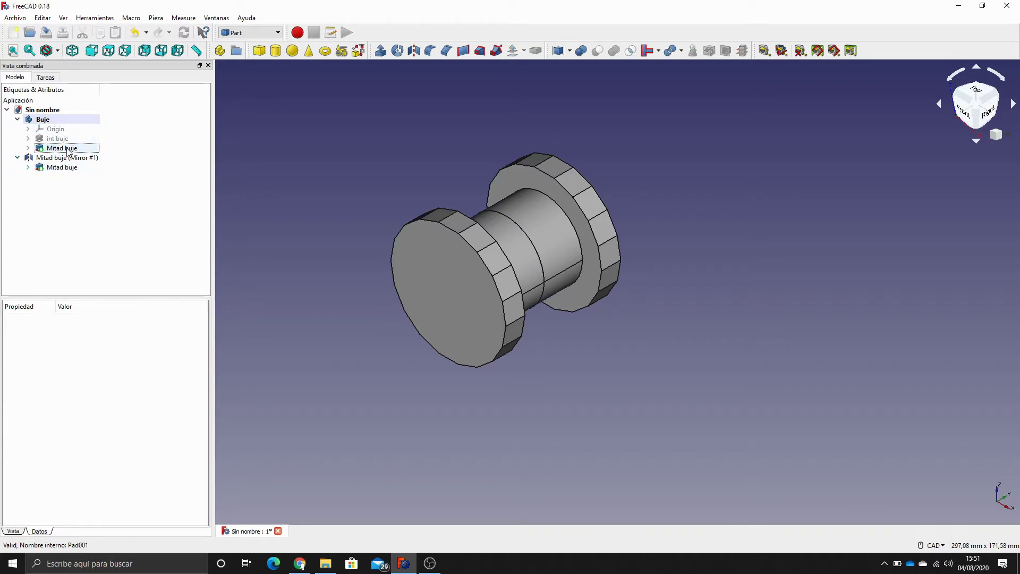
{"action": "left_click", "coordinate": [64, 158]}
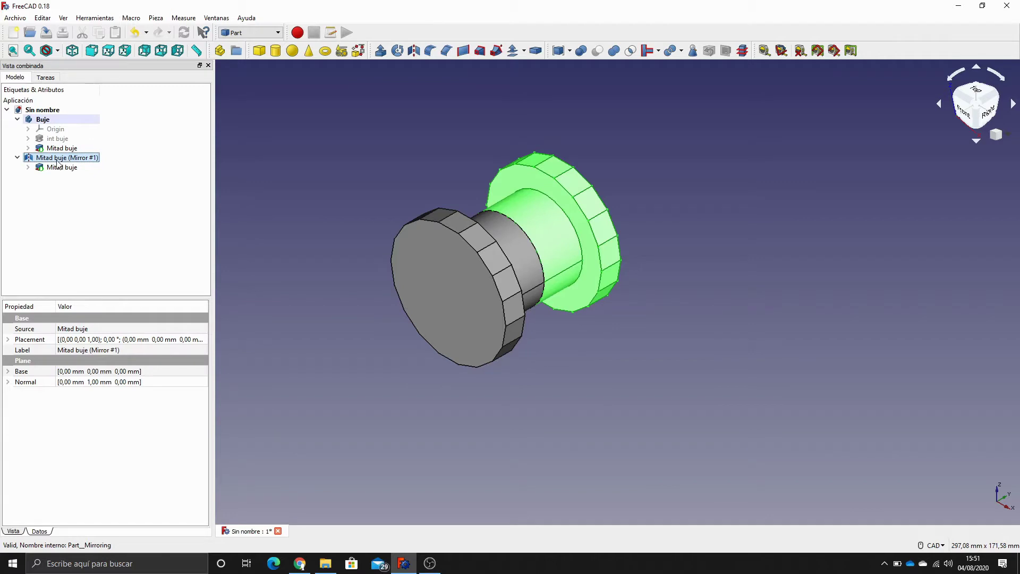
{"action": "left_click", "coordinate": [60, 169]}
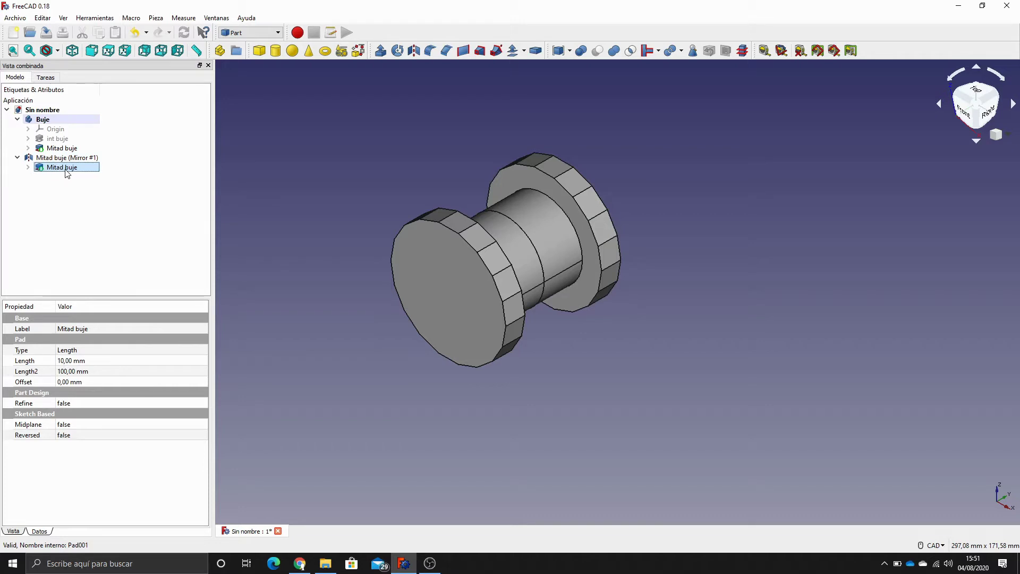
{"action": "left_click", "coordinate": [69, 159]}
{"action": "key", "text": "F2"}
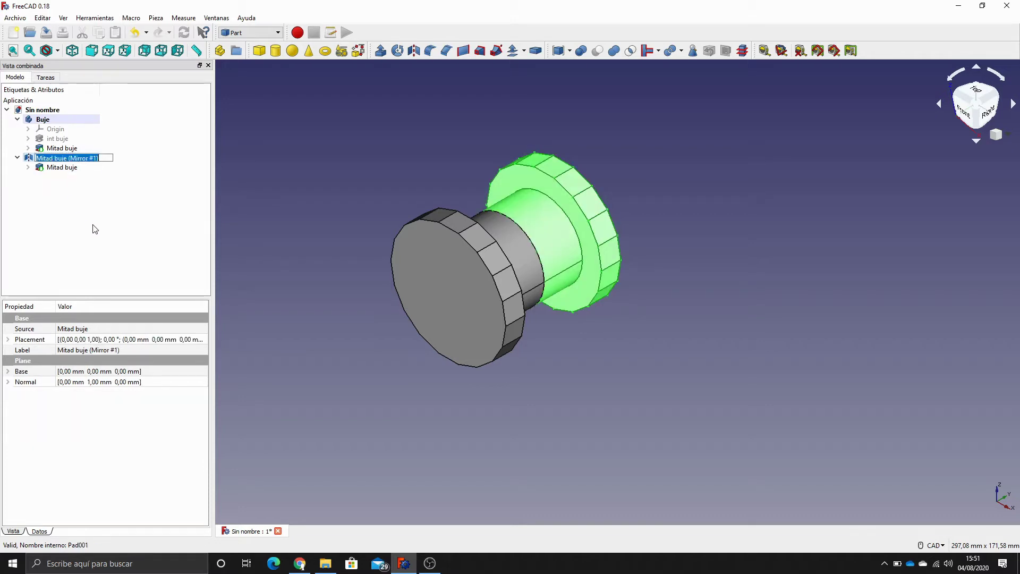
{"action": "key", "text": "End"}
{"action": "key", "text": "BackSpace"}
{"action": "key", "text": "BackSpace"}
{"action": "key", "text": "BackSpace"}
{"action": "key", "text": "BackSpace"}
{"action": "key", "text": "BackSpace"}
{"action": "key", "text": "BackSpace"}
{"action": "key", "text": "BackSpace"}
{"action": "key", "text": "BackSpace"}
{"action": "key", "text": "BackSpace"}
{"action": "key", "text": "BackSpace"}
{"action": "key", "text": "BackSpace"}
{"action": "type", "text": "2"}
{"action": "key", "text": "Return"}
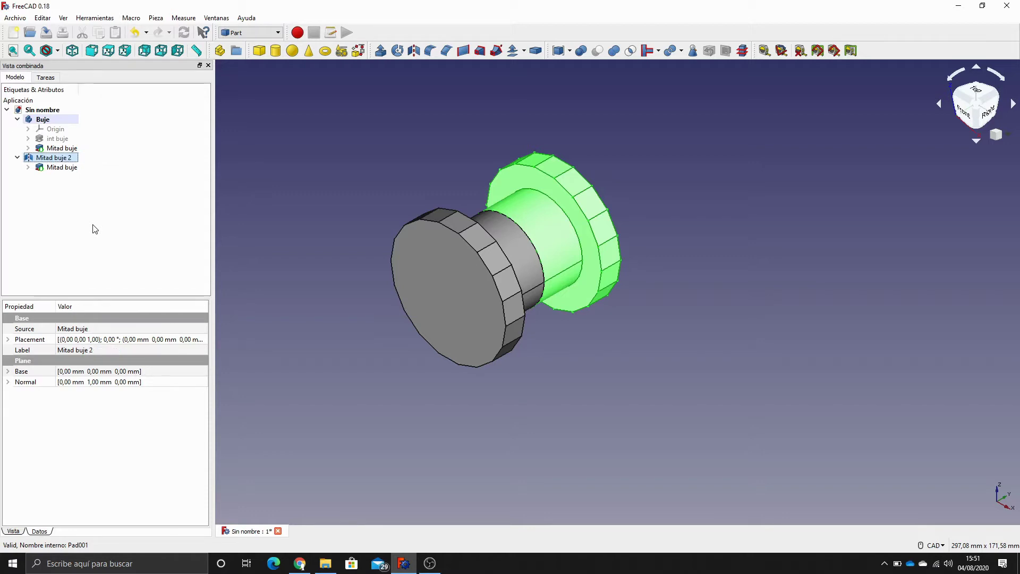
Rename the original "Mitad buje" pad inside the Buje body as "Mitad buje test"
{"action": "left_click", "coordinate": [94, 225]}
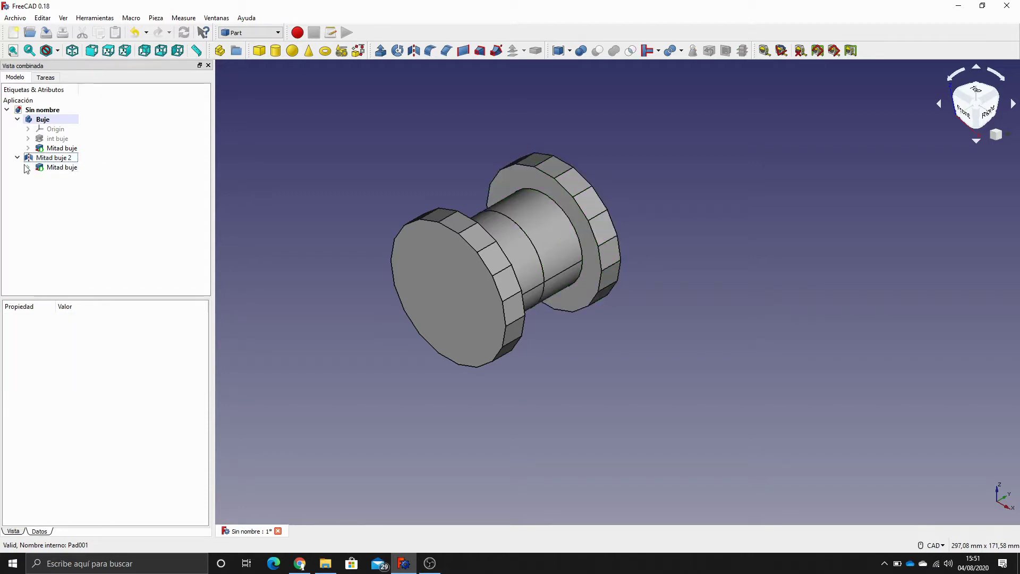
{"action": "left_click", "coordinate": [64, 166]}
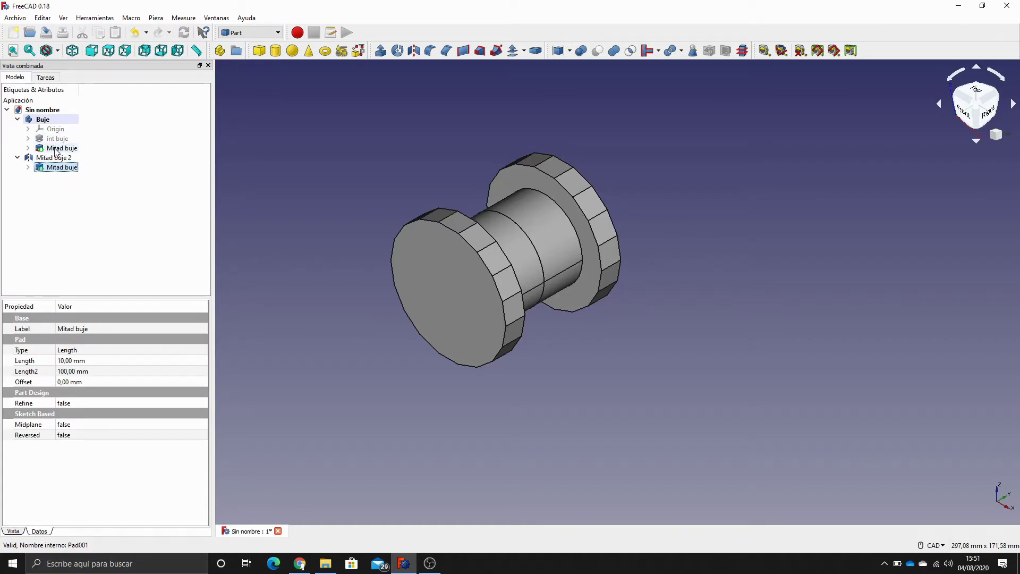
{"action": "left_click", "coordinate": [56, 148]}
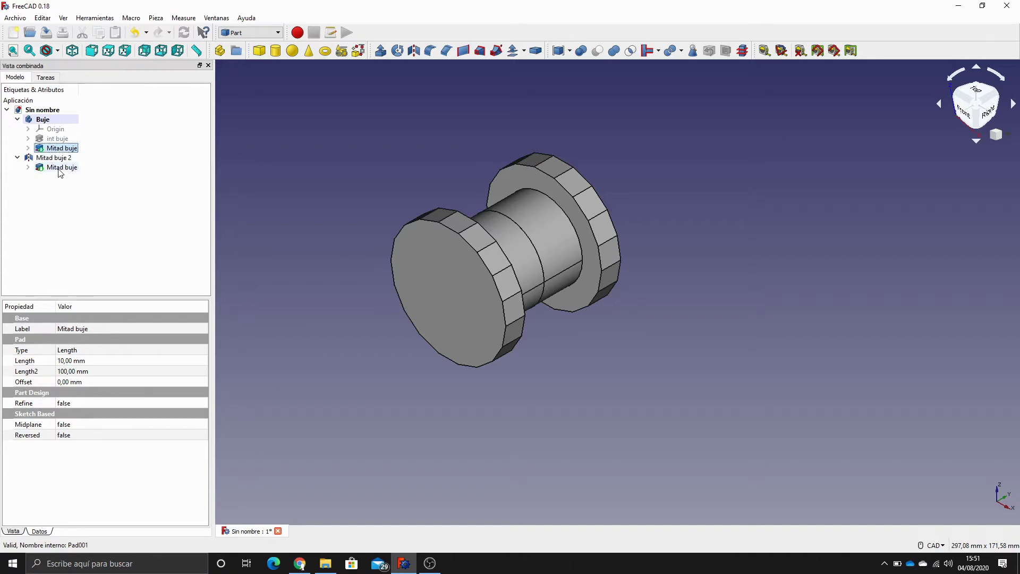
{"action": "left_click", "coordinate": [74, 218]}
{"action": "left_click", "coordinate": [56, 148]}
{"action": "key", "text": "F2"}
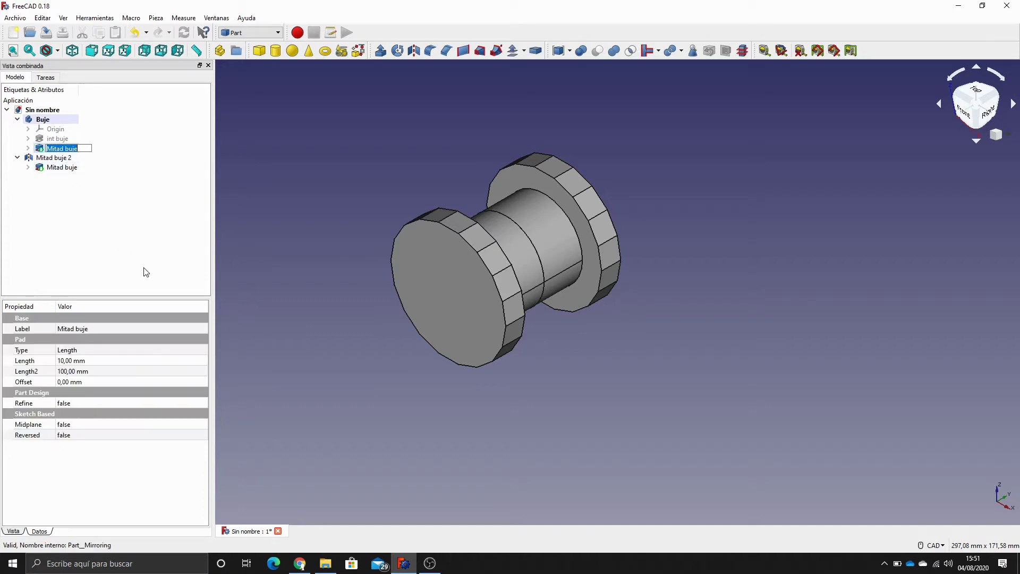
{"action": "key", "text": "End"}
{"action": "type", "text": "test"}
{"action": "key", "text": "Return"}
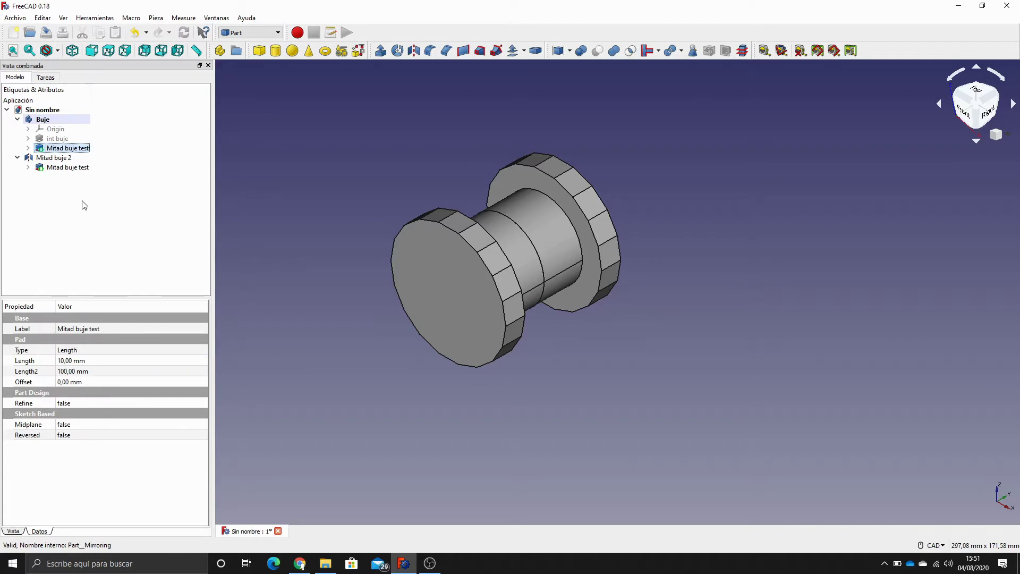
{"action": "left_click", "coordinate": [124, 231]}
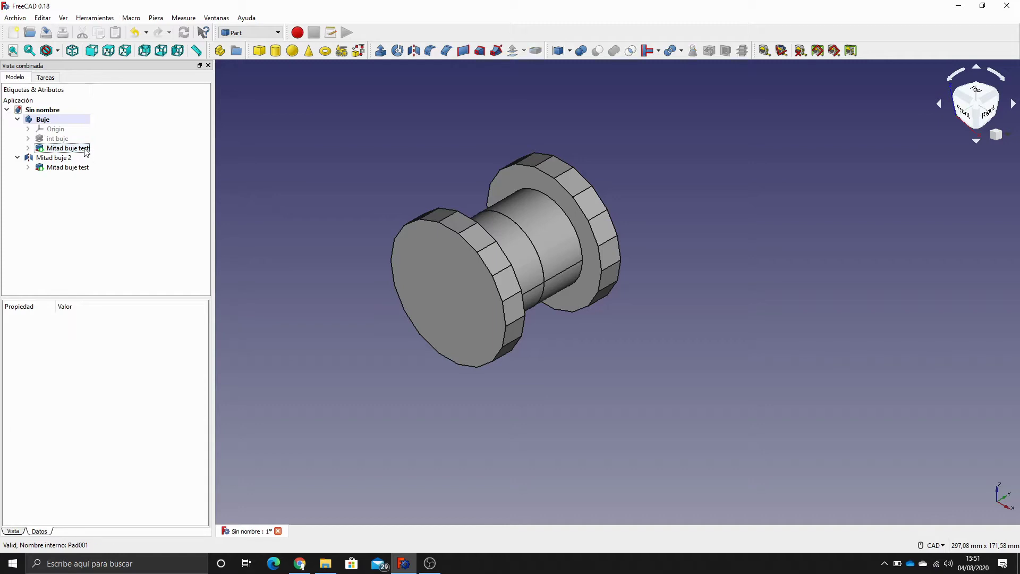
Rename the "Mitad buje test" pad inside the Buje body back to "Mitad buje"
{"action": "left_click", "coordinate": [84, 151]}
{"action": "key", "text": "F2"}
{"action": "key", "text": "End"}
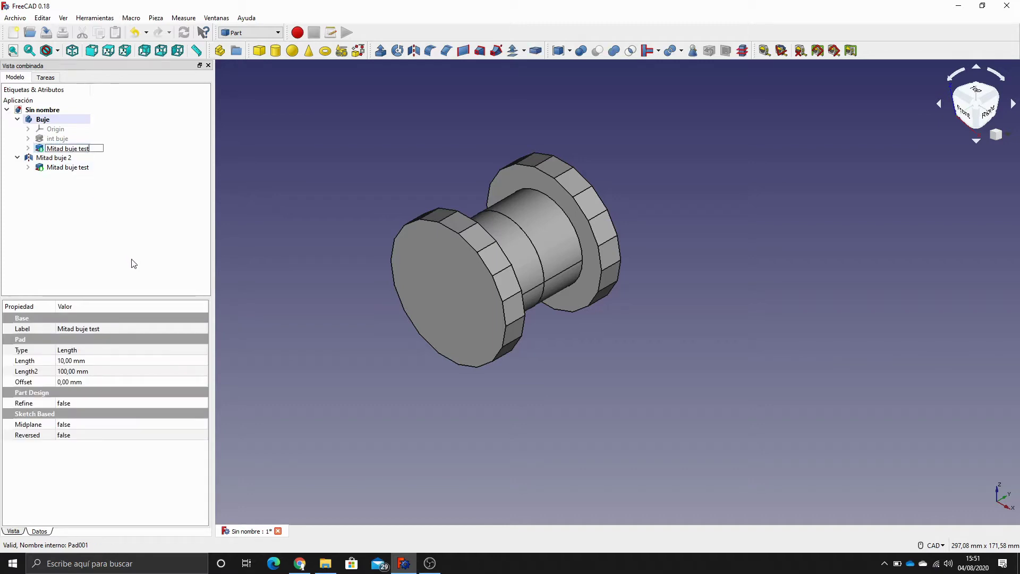
{"action": "key", "text": "BackSpace"}
{"action": "key", "text": "BackSpace"}
{"action": "key", "text": "Return"}
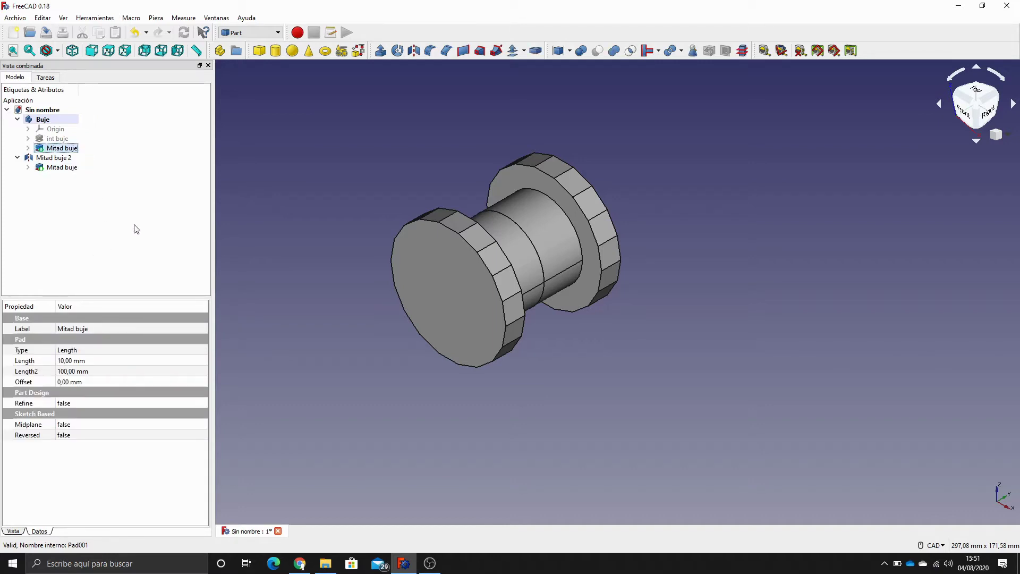
Fuse the mirrored half "Mitad buje 2" and the "Mitad buje" pad into a single shape with a union
{"action": "left_click", "coordinate": [59, 159]}
{"action": "left_click", "coordinate": [95, 212]}
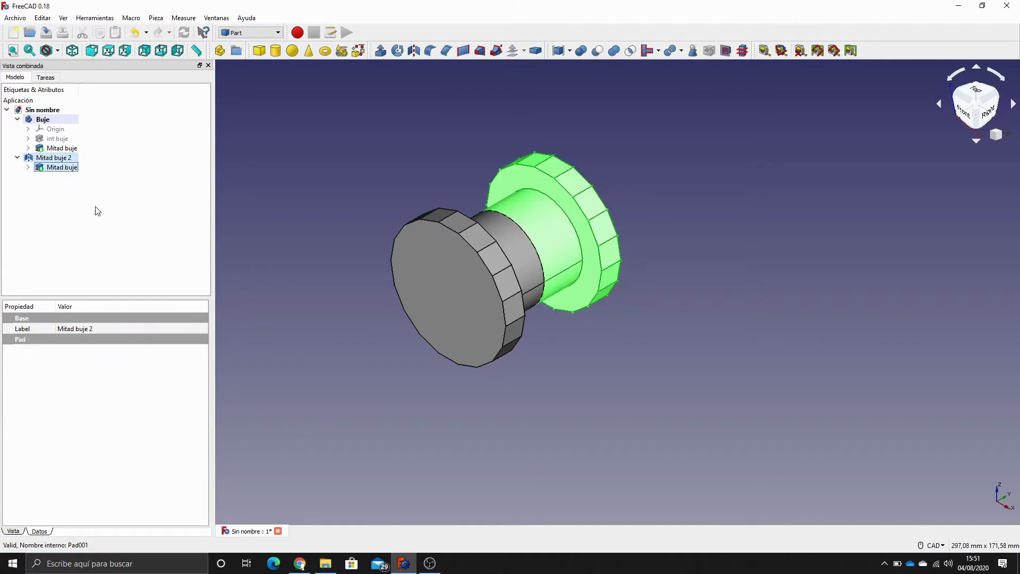
{"action": "left_click", "coordinate": [59, 158]}
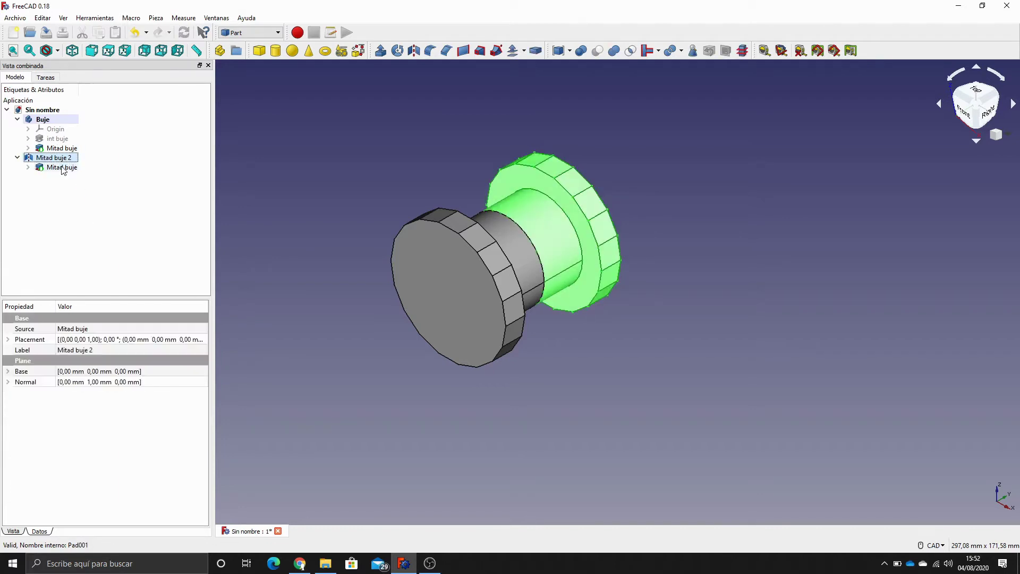
{"action": "left_click", "coordinate": [62, 169]}
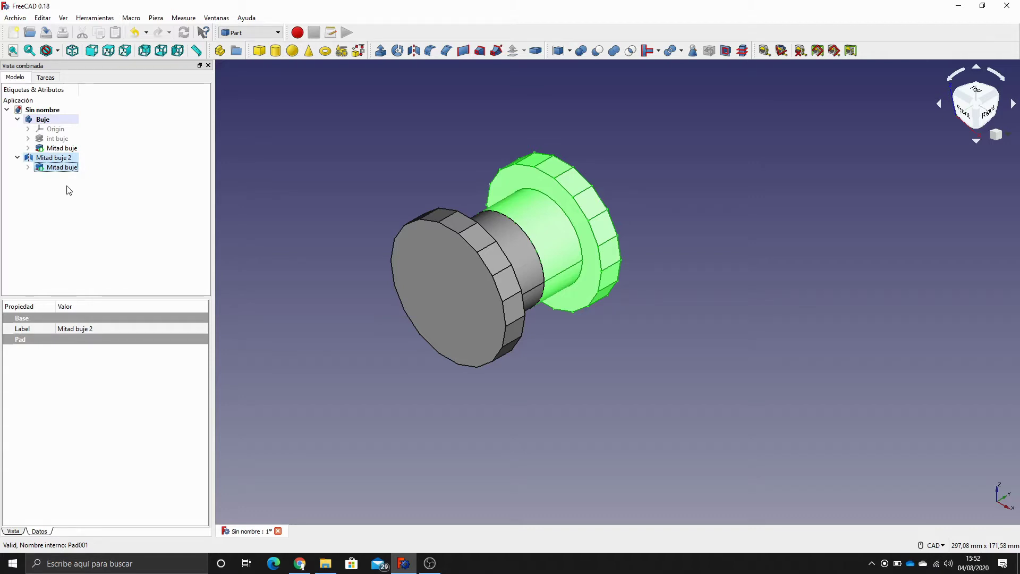
{"action": "left_click", "coordinate": [69, 190]}
{"action": "left_click", "coordinate": [66, 158]}
{"action": "left_click", "coordinate": [67, 168]}
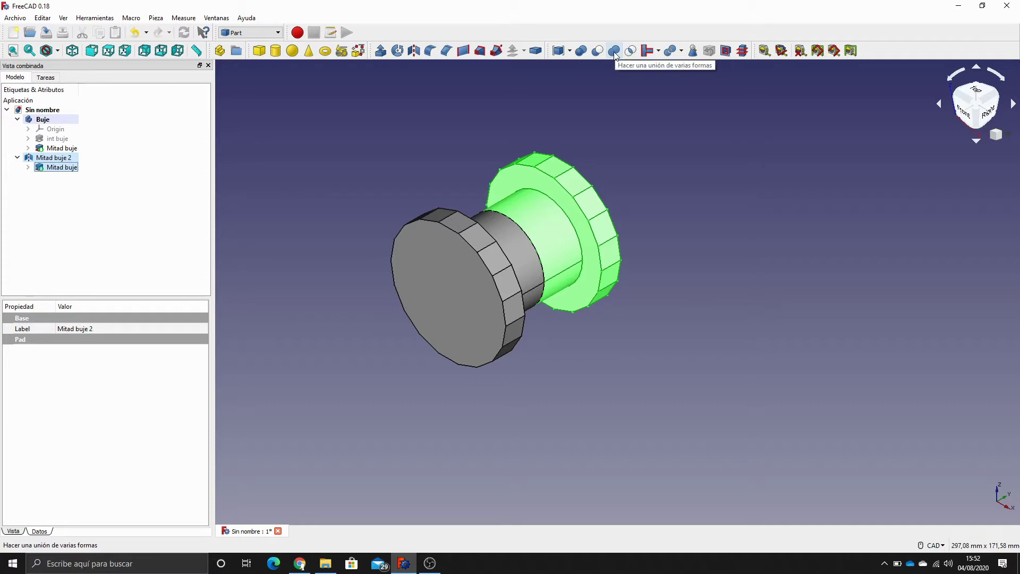
{"action": "left_click", "coordinate": [613, 51]}
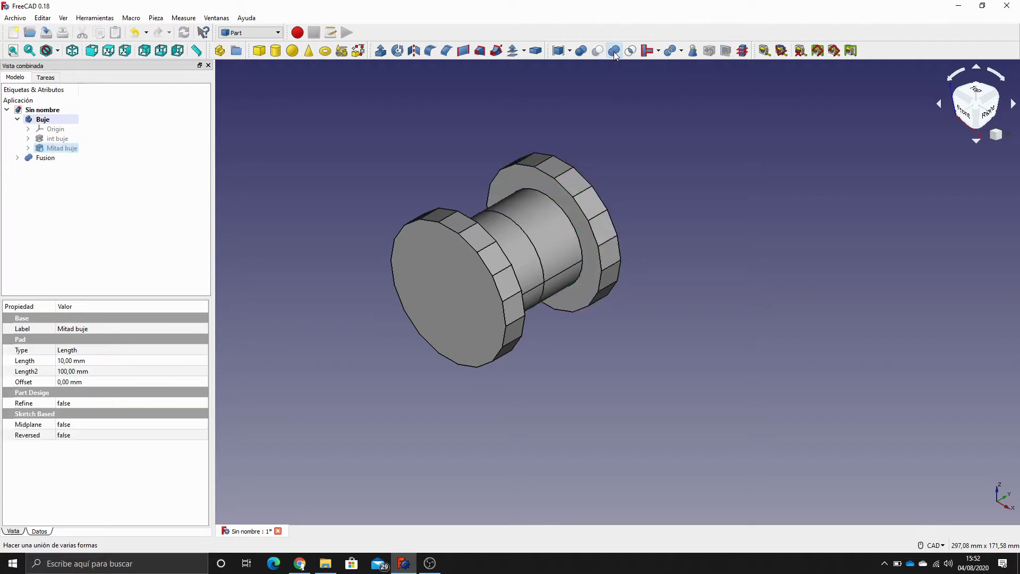
Expand the fused shape in the model tree and check the two halves it contains
{"action": "left_click", "coordinate": [53, 160]}
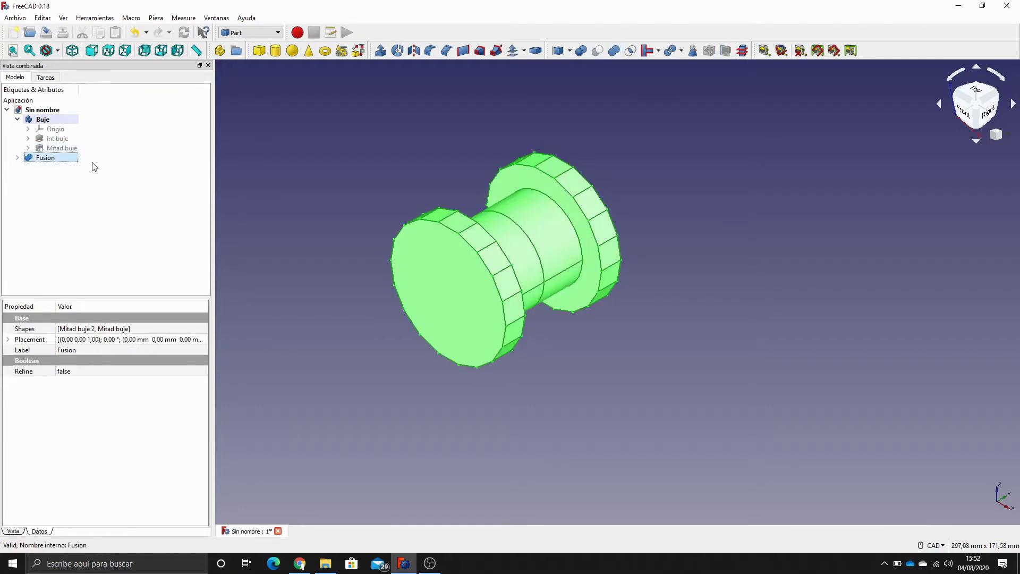
{"action": "left_click", "coordinate": [17, 158]}
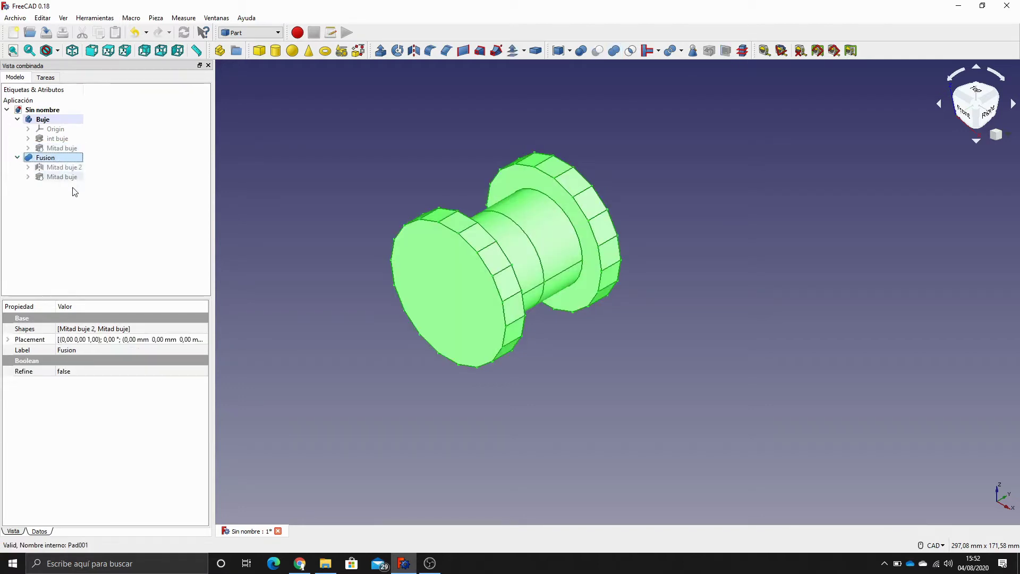
{"action": "left_click", "coordinate": [62, 167]}
{"action": "left_click", "coordinate": [66, 179]}
{"action": "left_click", "coordinate": [63, 168]}
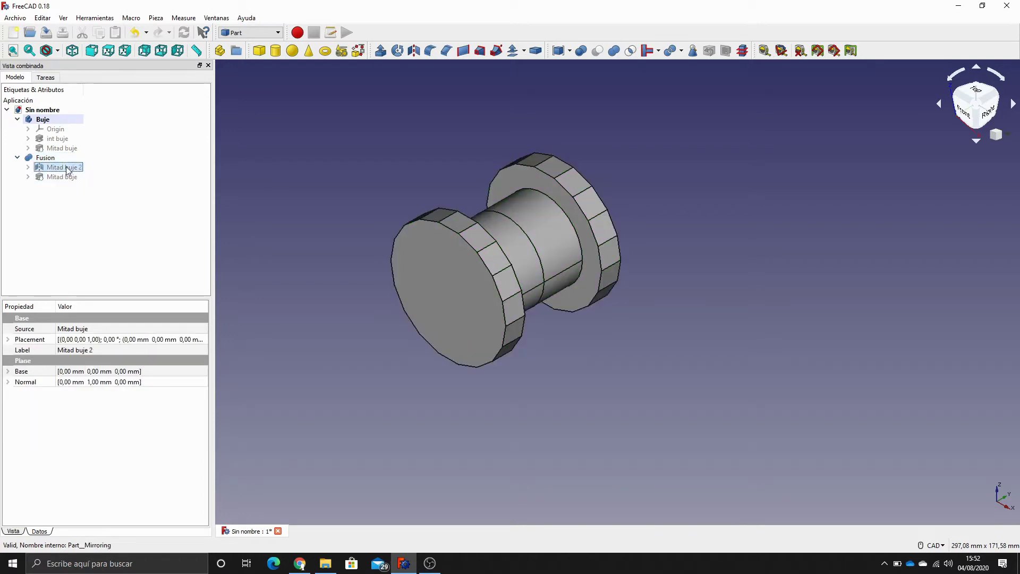
Rename the fused shape as "Buje001"
{"action": "left_click", "coordinate": [45, 158]}
{"action": "key", "text": "F2"}
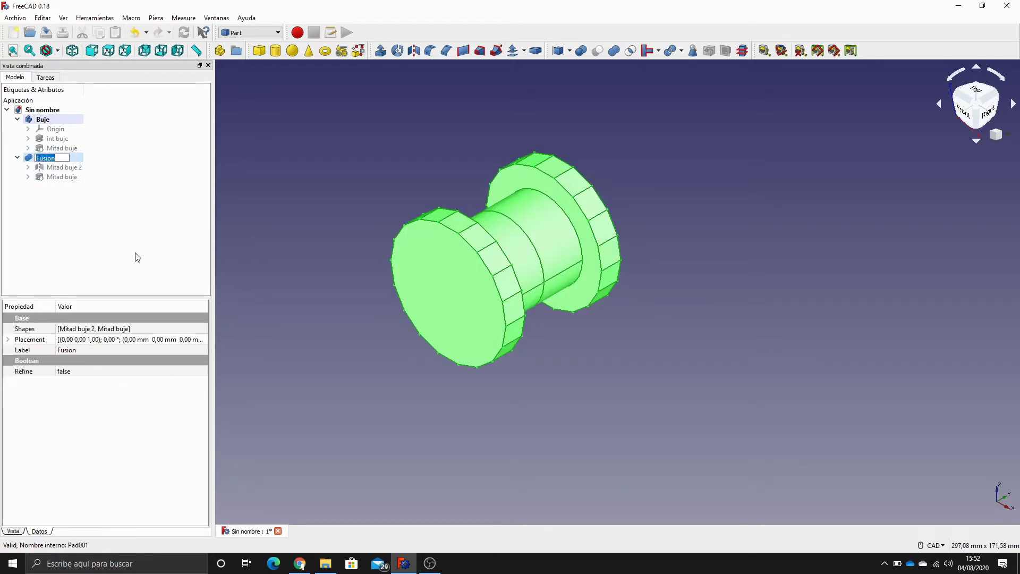
{"action": "type", "text": "Buje001"}
{"action": "key", "text": "Return"}
{"action": "left_click", "coordinate": [137, 257]}
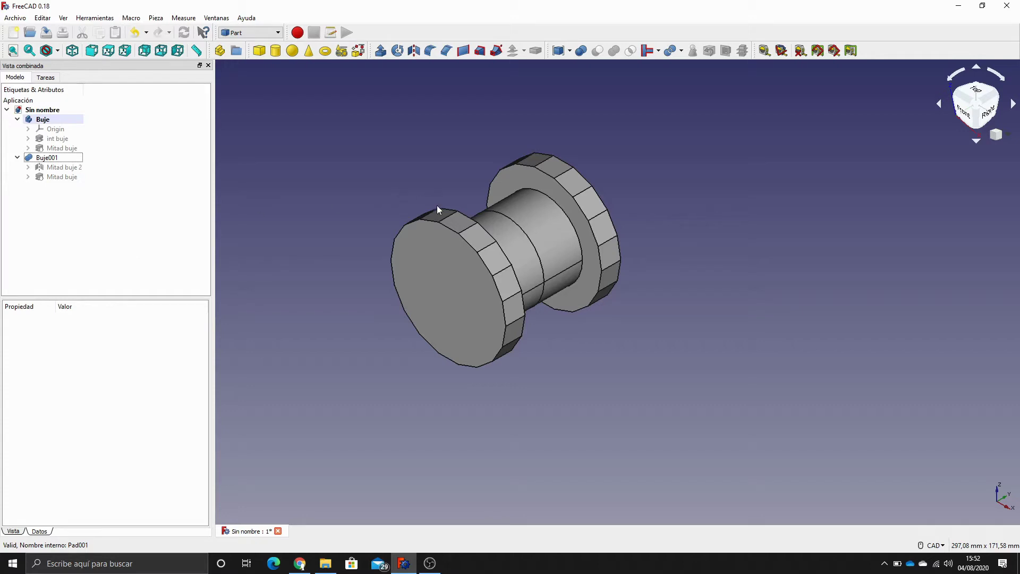
Examine how the flat faces around the hub's two flanges line up with each other
{"action": "left_click", "coordinate": [452, 223]}
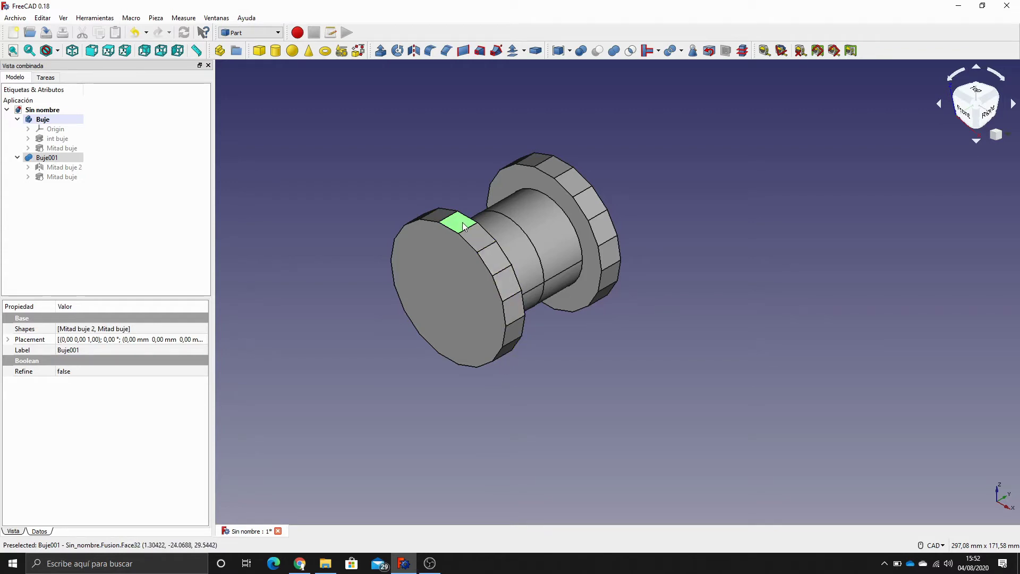
{"action": "left_click", "coordinate": [474, 245]}
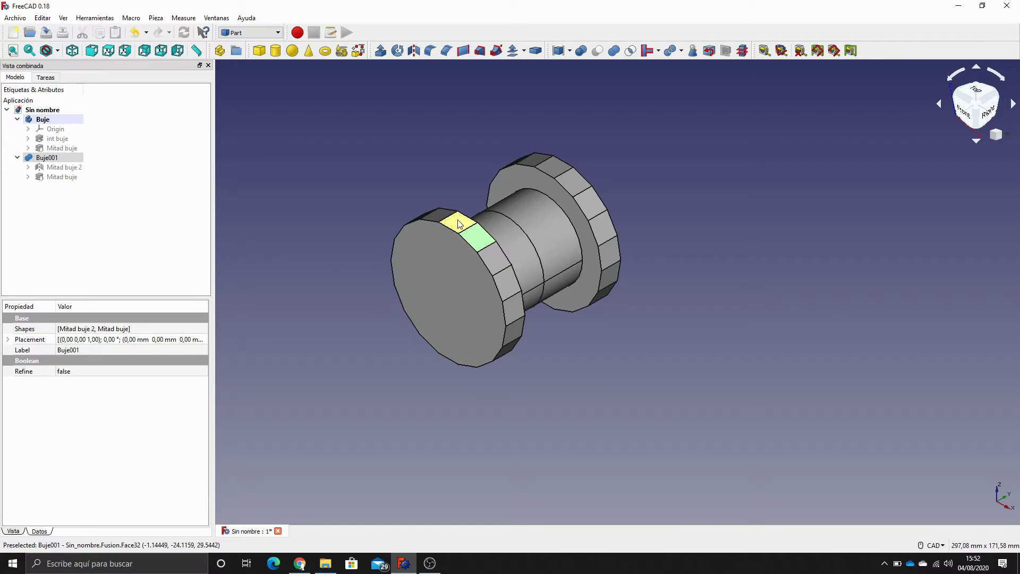
{"action": "left_click", "coordinate": [459, 223]}
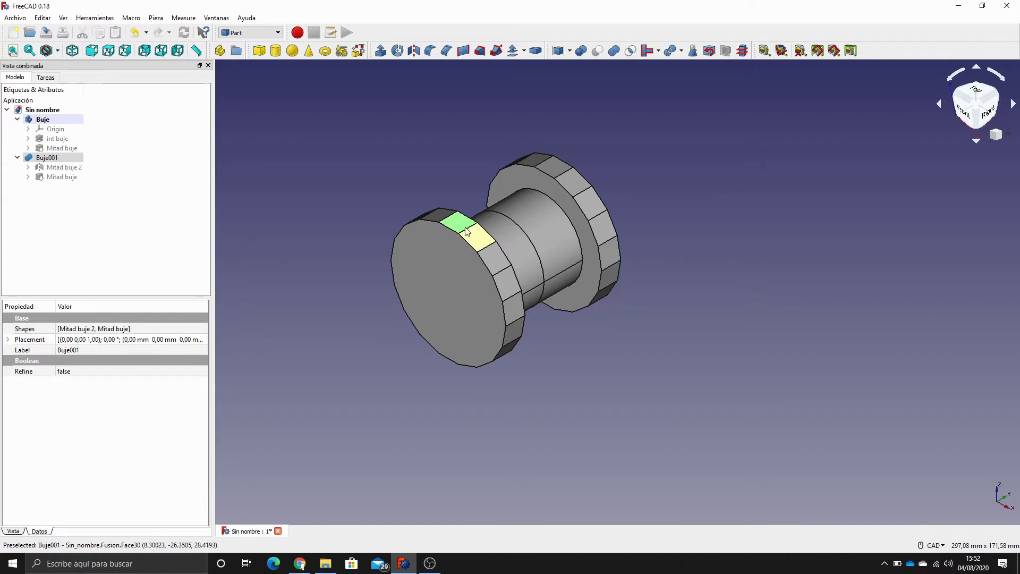
{"action": "left_click", "coordinate": [460, 226]}
{"action": "left_click", "coordinate": [473, 233]}
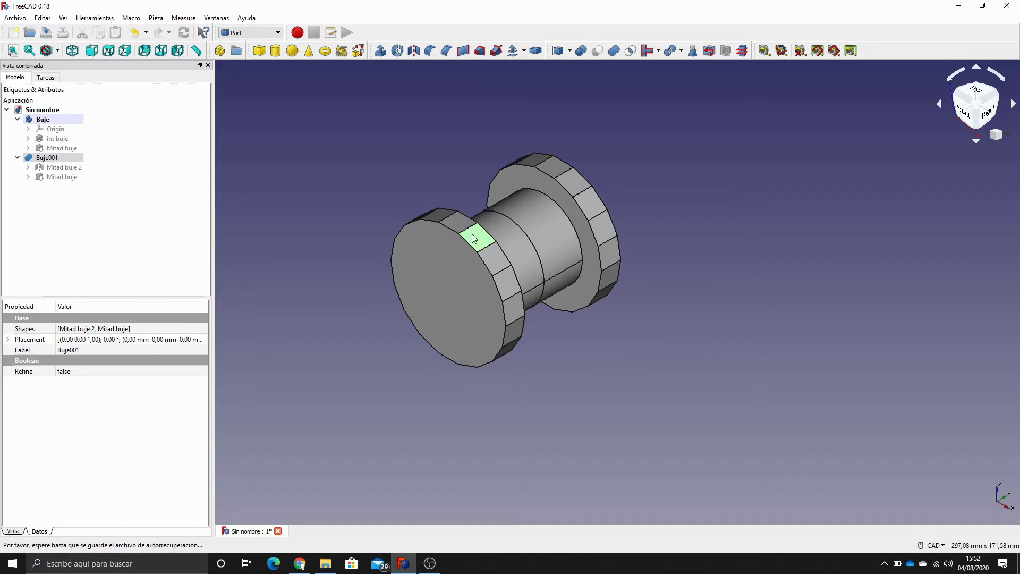
{"action": "left_click", "coordinate": [461, 225]}
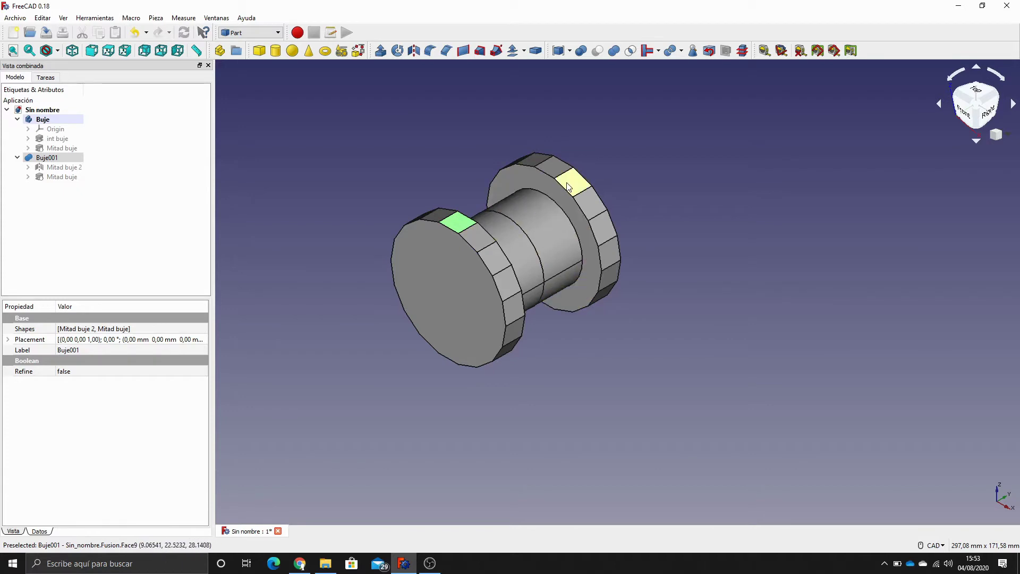
{"action": "left_click", "coordinate": [588, 141]}
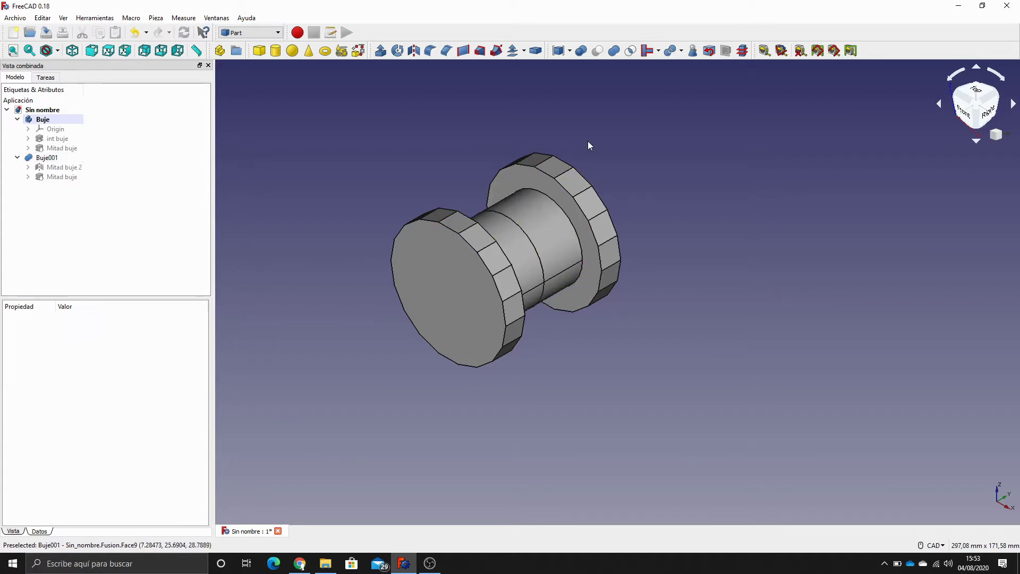
Rotate the mirrored half "Mitad buje 2" by 10° about the Y axis through its placement
{"action": "left_click", "coordinate": [61, 168]}
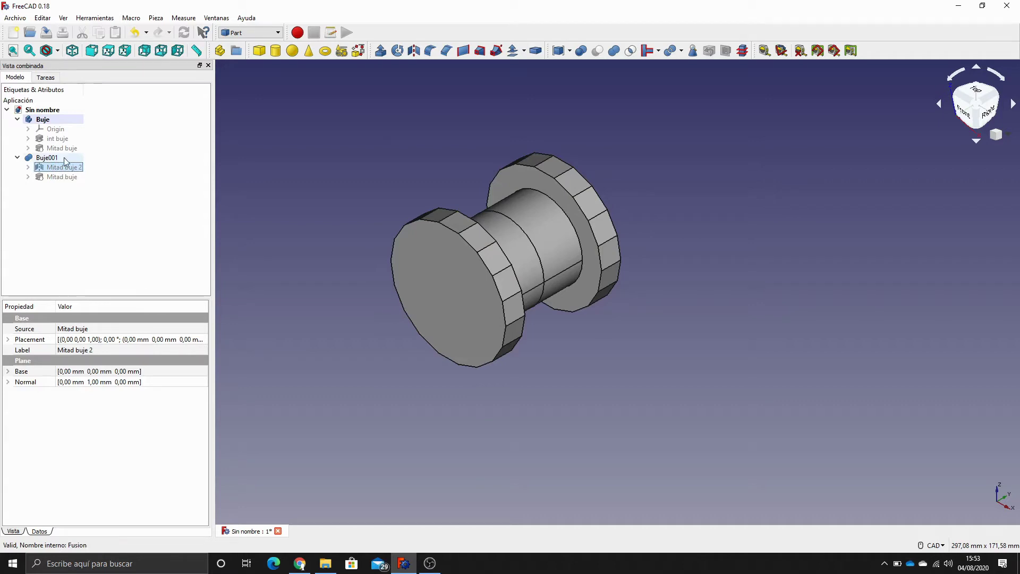
{"action": "left_click", "coordinate": [41, 18]}
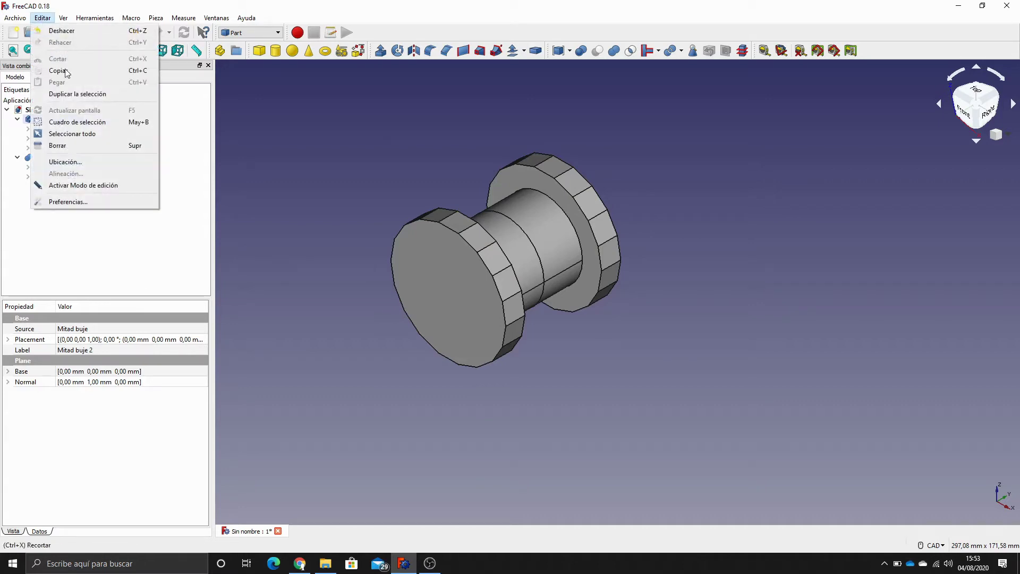
{"action": "left_click", "coordinate": [77, 162]}
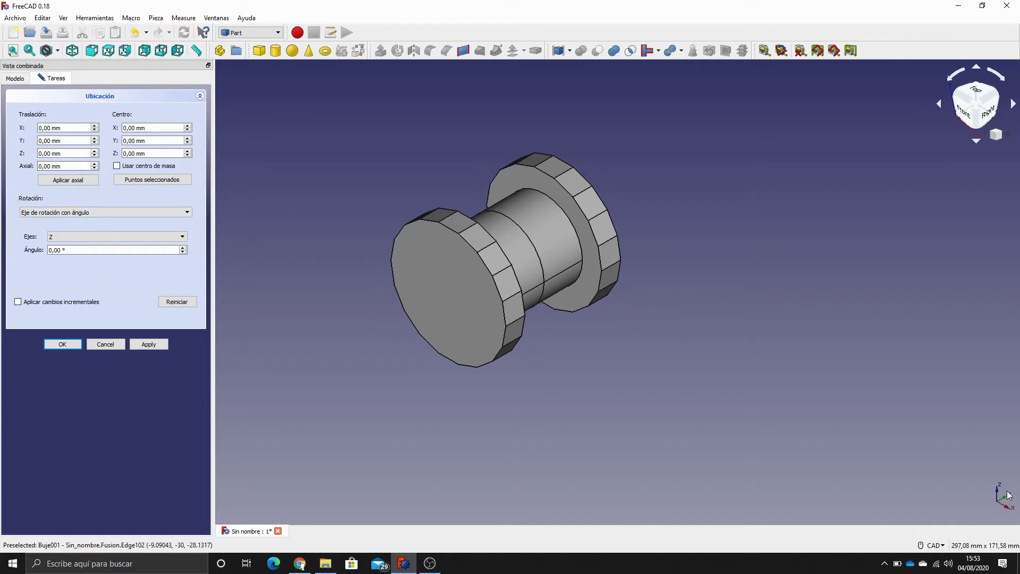
{"action": "left_click", "coordinate": [60, 236]}
{"action": "left_click", "coordinate": [52, 247]}
{"action": "left_click", "coordinate": [62, 344]}
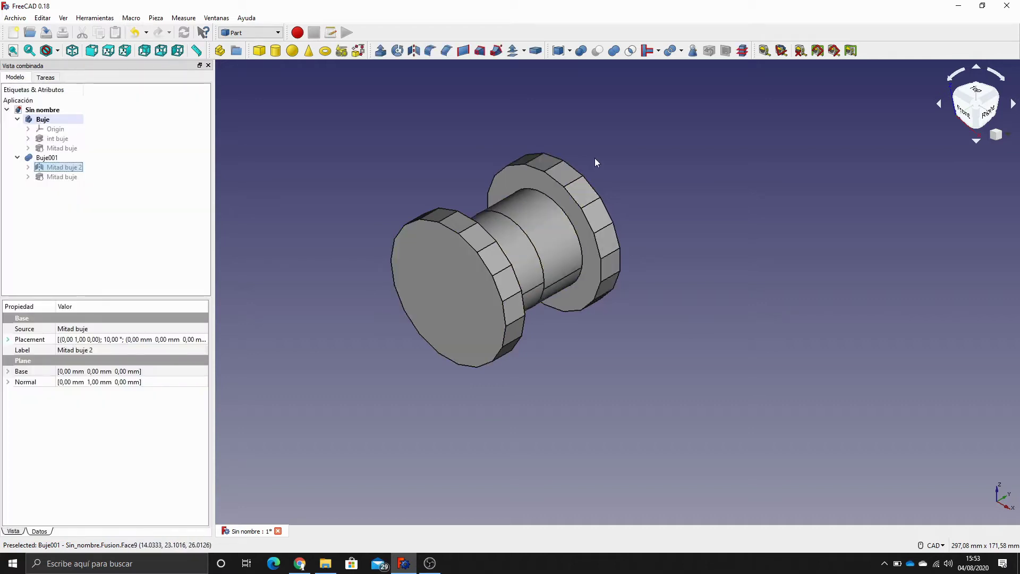
Check the offset between the two flanges' flat faces from the top view and the isometric view
{"action": "left_click", "coordinate": [257, 32]}
{"action": "left_click", "coordinate": [257, 34]}
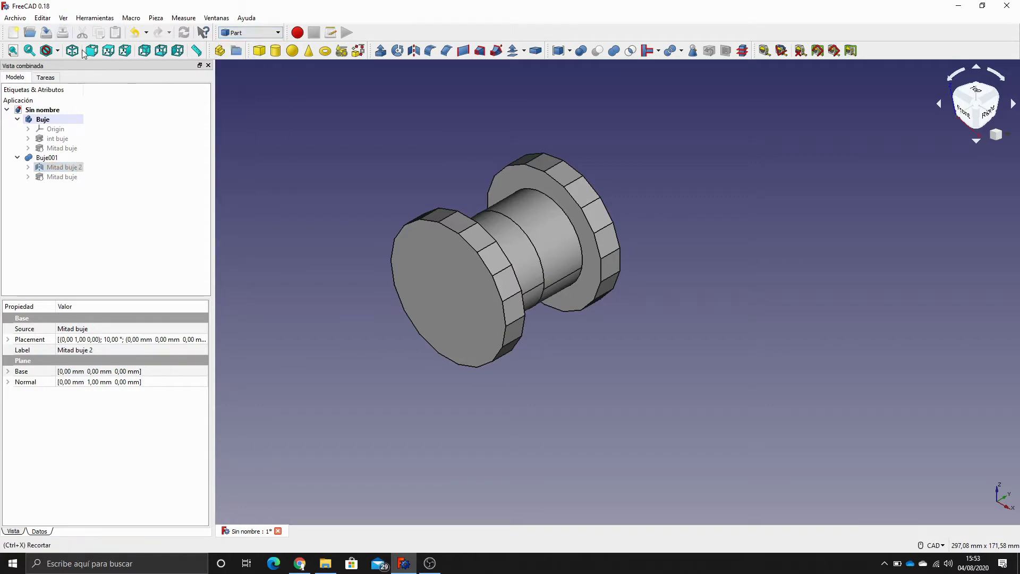
{"action": "left_click", "coordinate": [108, 52]}
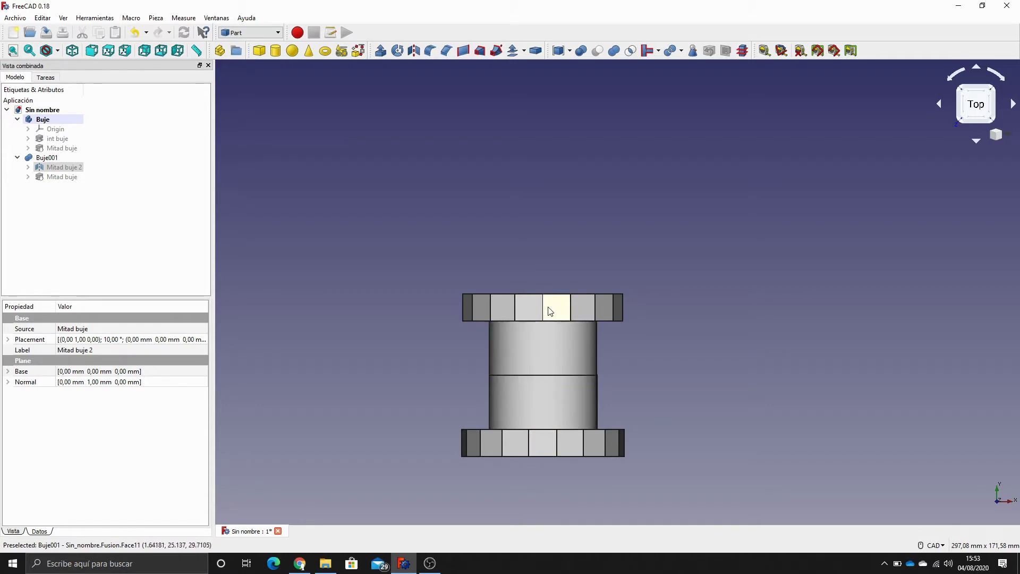
{"action": "left_click", "coordinate": [73, 52]}
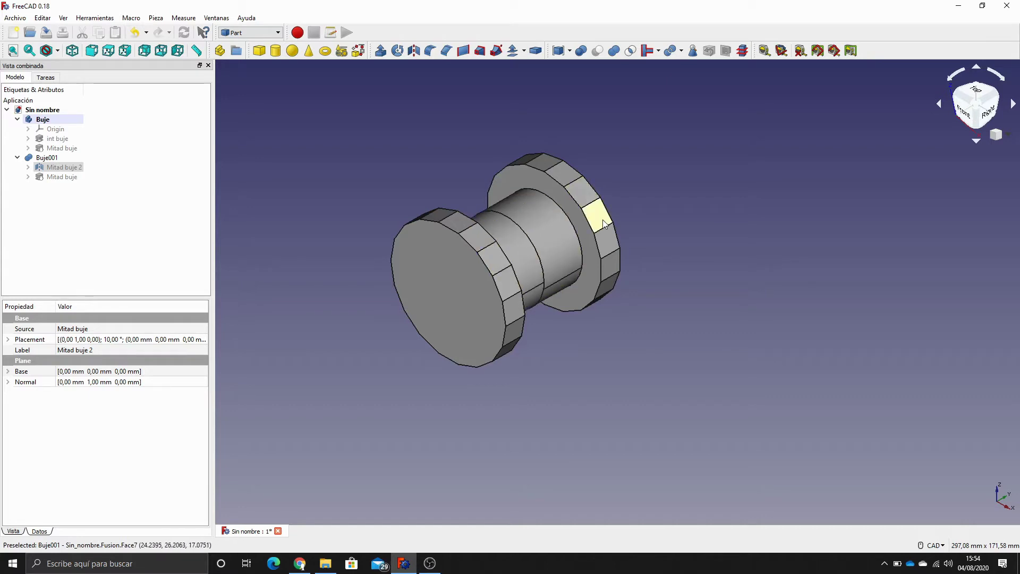
{"action": "left_click", "coordinate": [449, 421]}
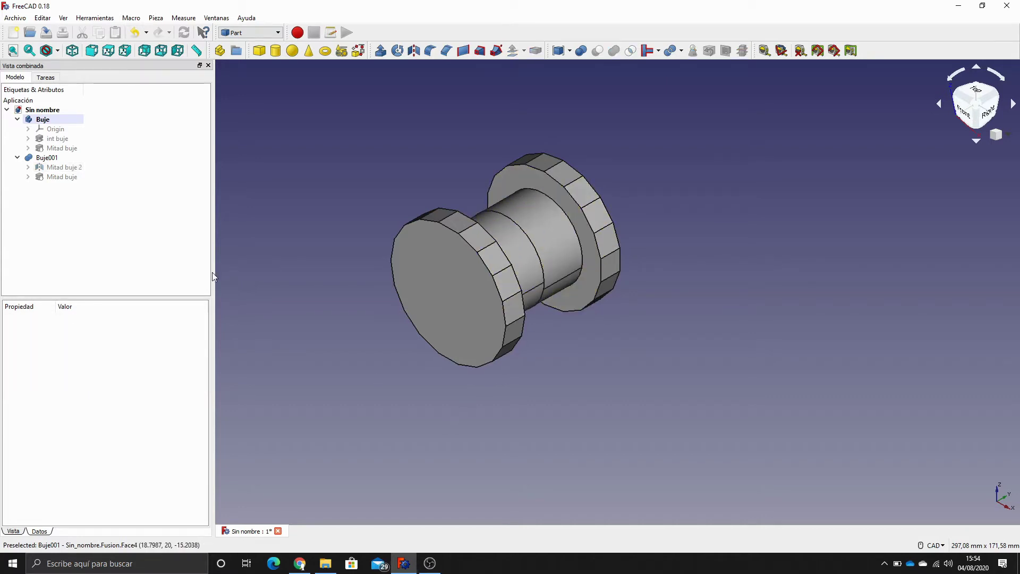
Try to remove the numeric suffix from the fused hub's label "Buje001"
{"action": "left_click", "coordinate": [45, 158]}
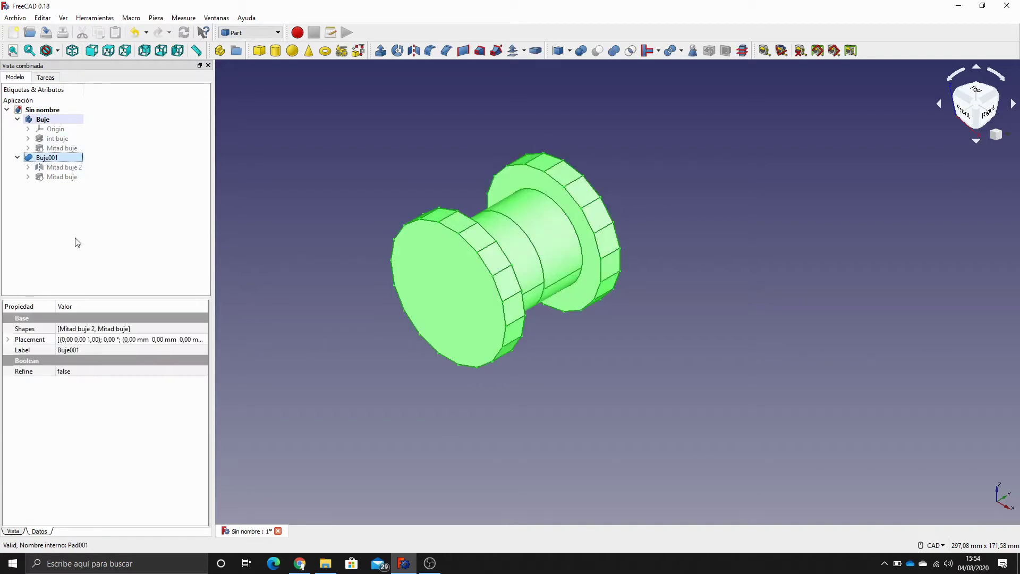
{"action": "key", "text": "F2"}
{"action": "key", "text": "End"}
{"action": "key", "text": "BackSpace"}
{"action": "key", "text": "Return"}
{"action": "left_click", "coordinate": [113, 253]}
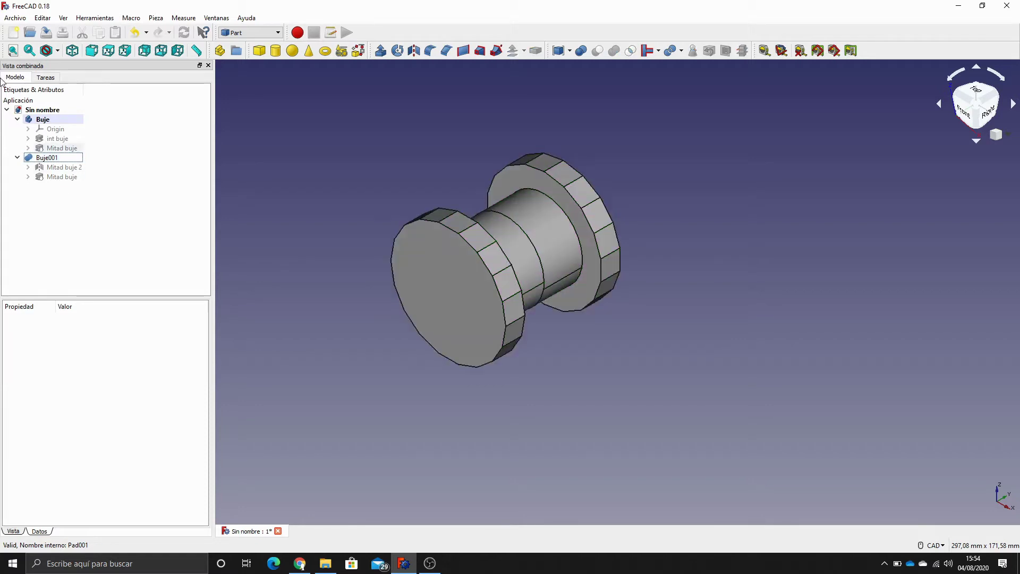
Rename the fused hub as "Buje completo"
{"action": "left_click", "coordinate": [51, 159]}
{"action": "key", "text": "F2"}
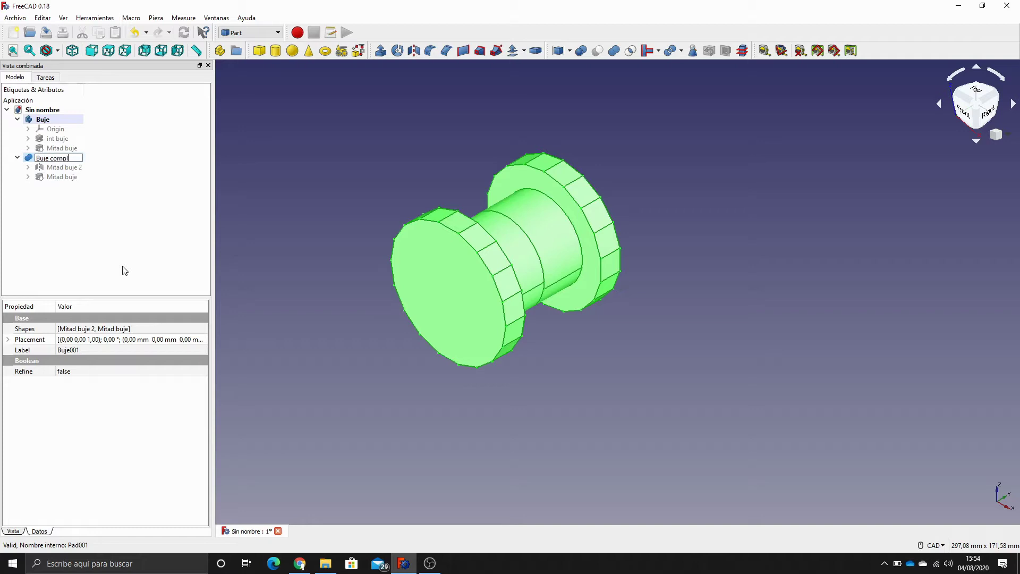
{"action": "key", "text": "Return"}
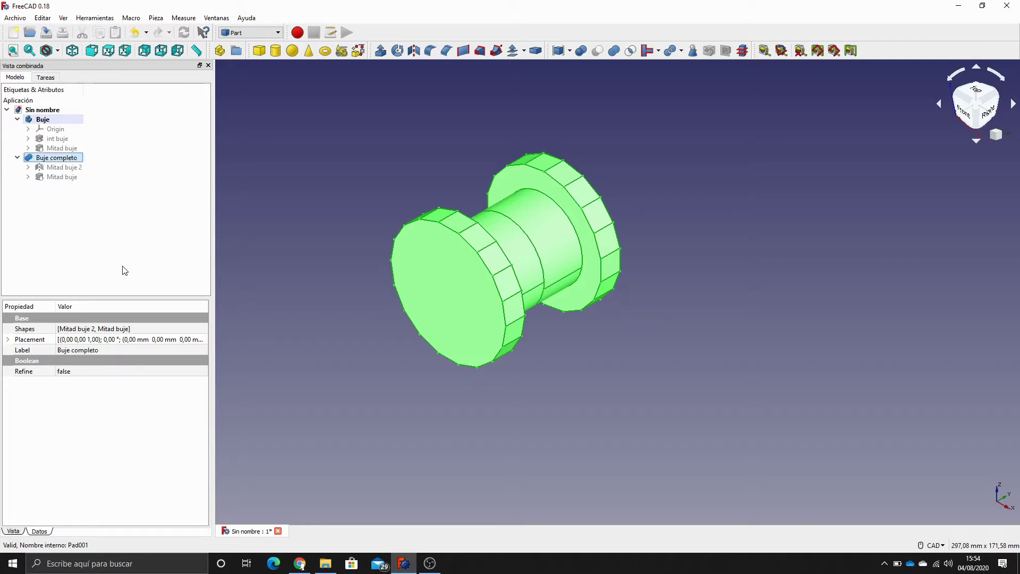
{"action": "left_click", "coordinate": [125, 271]}
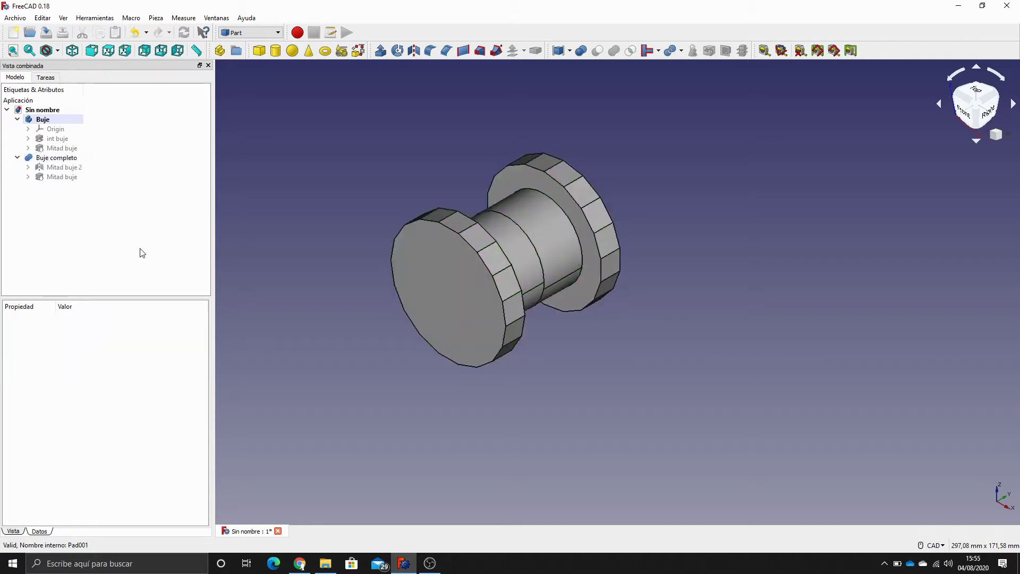
Switch to the Part Design workbench and return to the document's model tree
{"action": "left_click", "coordinate": [275, 35]}
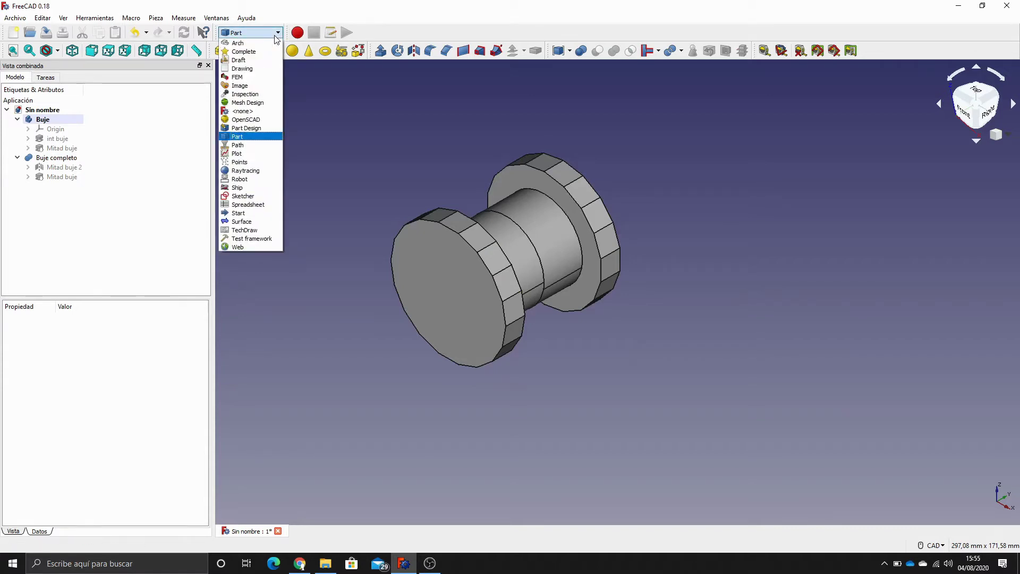
{"action": "left_click", "coordinate": [244, 129]}
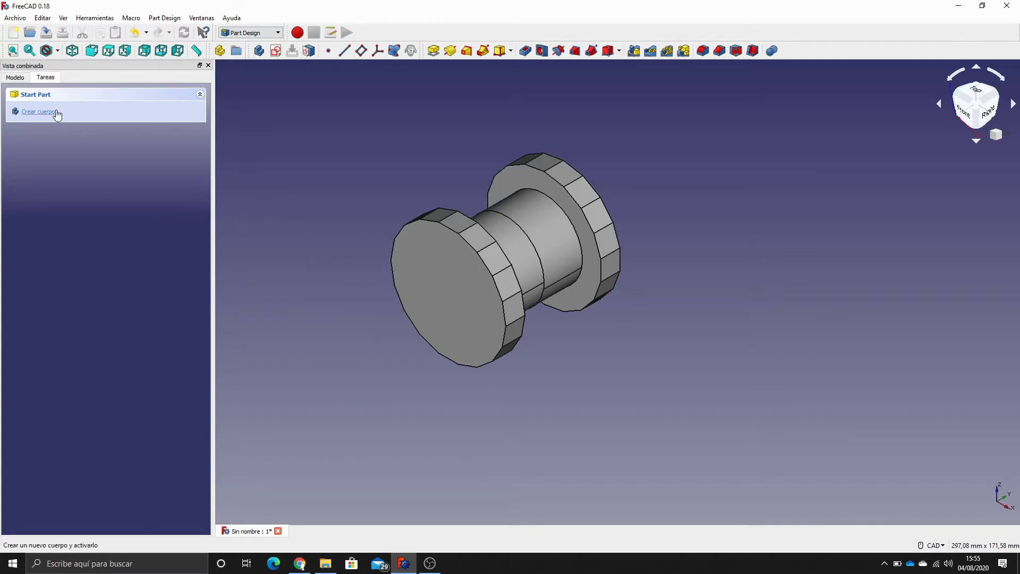
{"action": "left_click", "coordinate": [23, 76]}
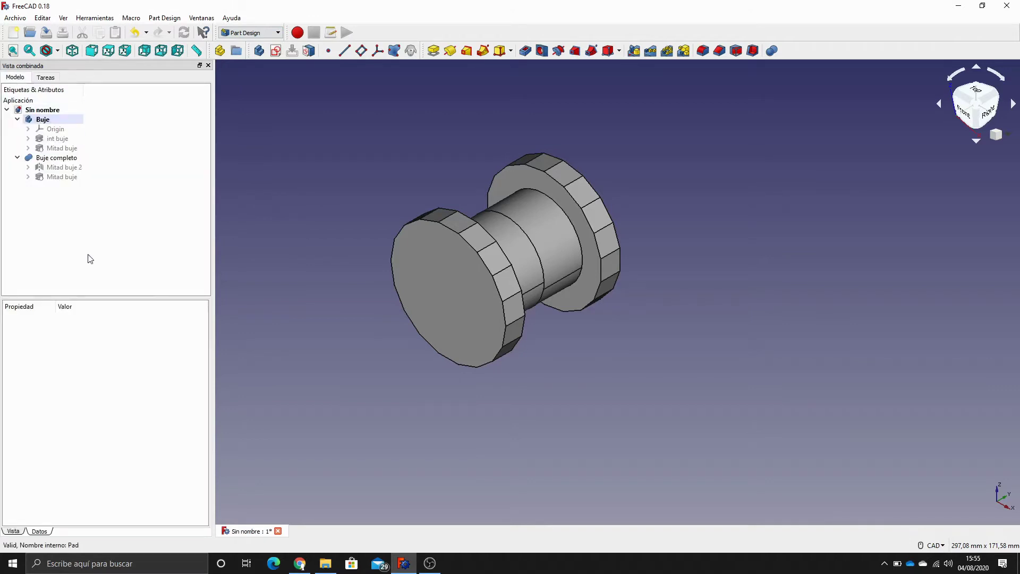
{"action": "left_click", "coordinate": [56, 111]}
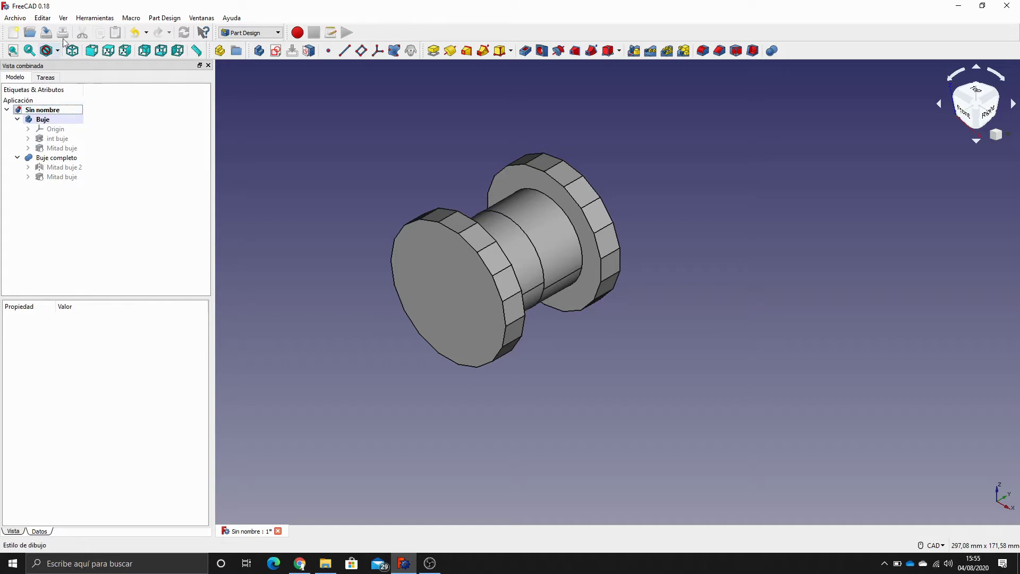
Save the document over the existing file "008 rueda de bicicleta.FCStd" and accept replacing it
{"action": "left_click", "coordinate": [47, 33]}
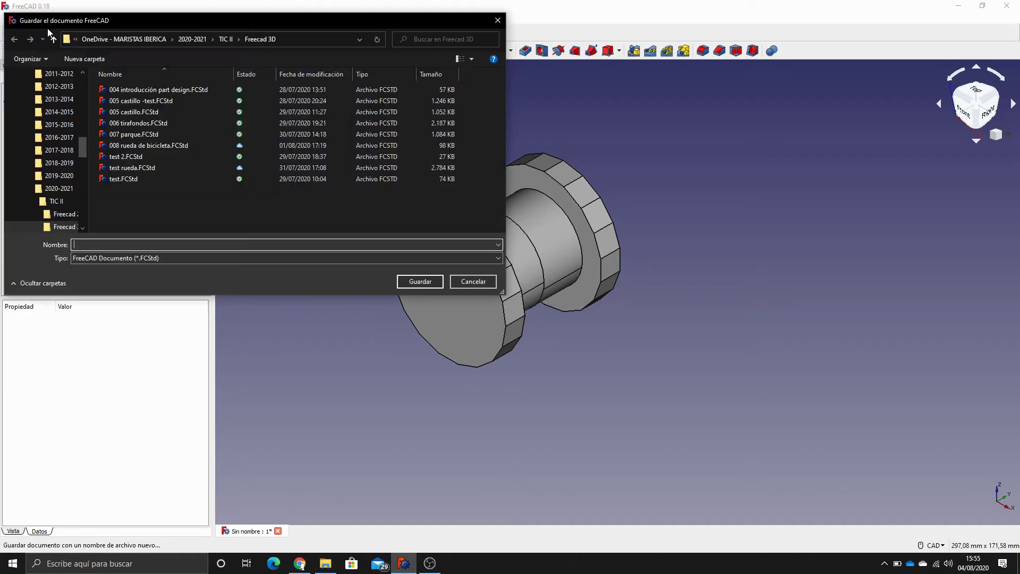
{"action": "left_click", "coordinate": [169, 143]}
{"action": "left_click", "coordinate": [439, 285]}
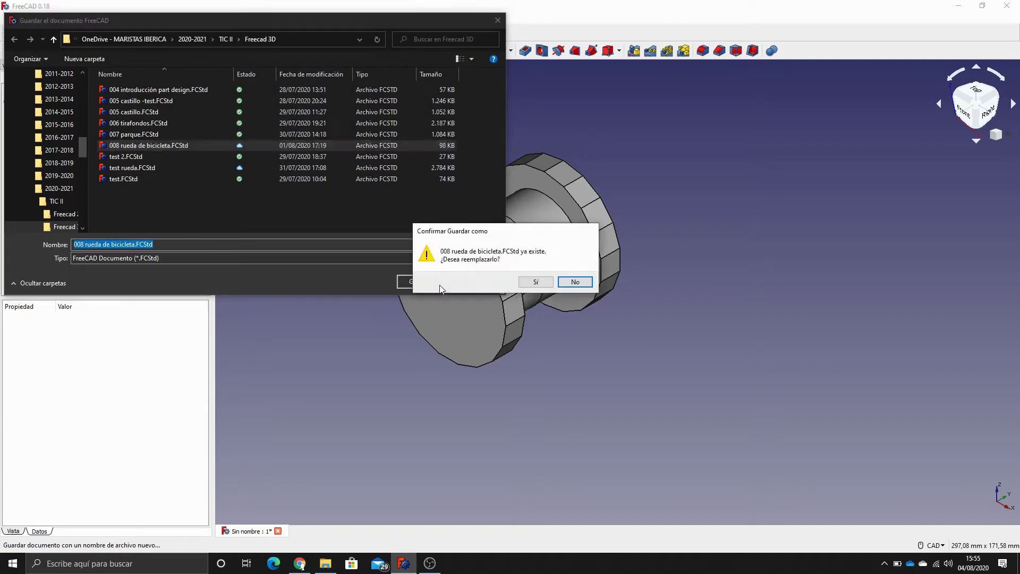
{"action": "left_click", "coordinate": [541, 280]}
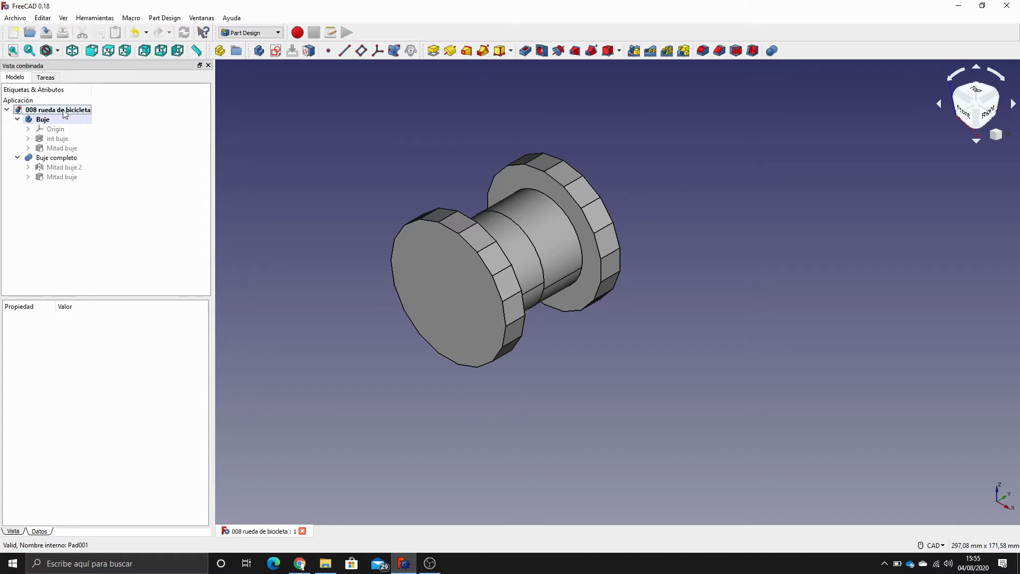
Create a new body and rename it "Llanta"
{"action": "left_click", "coordinate": [259, 51]}
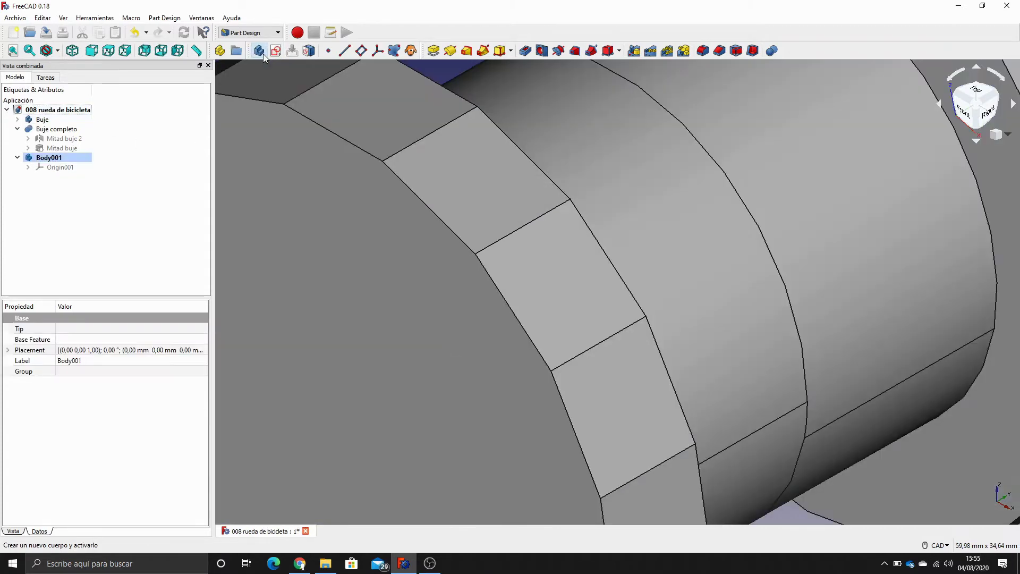
{"action": "left_click", "coordinate": [49, 157]}
{"action": "key", "text": "F2"}
{"action": "type", "text": "L"}
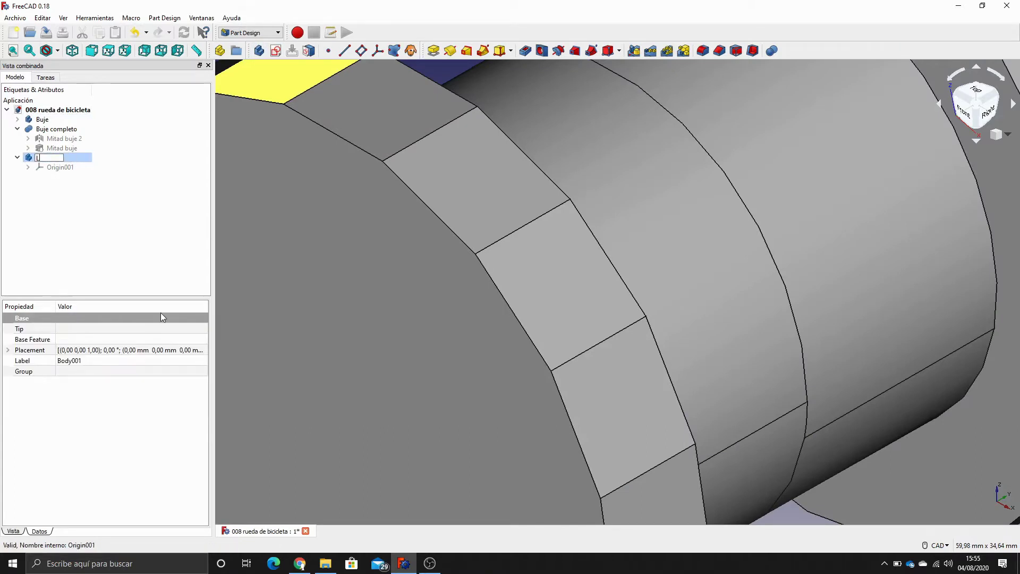
{"action": "type", "text": "lanta"}
{"action": "key", "text": "Return"}
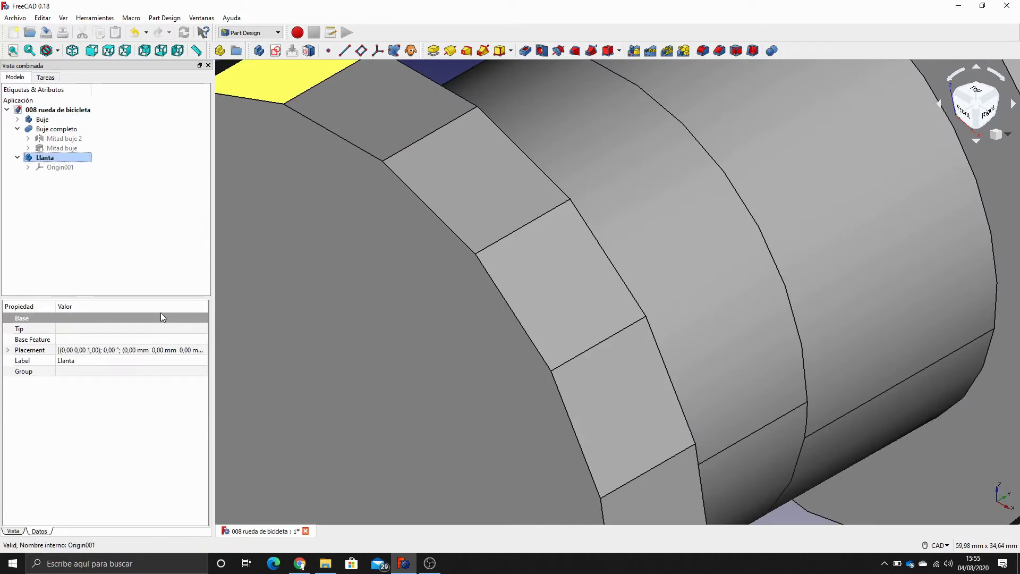
Hide the original "Buje" body and the fused "Buje completo" so the 3D view is empty
{"action": "scroll", "coordinate": [518, 180], "scroll_direction": "down", "scroll_amount": 5}
{"action": "scroll", "coordinate": [518, 180], "scroll_direction": "down", "scroll_amount": 2}
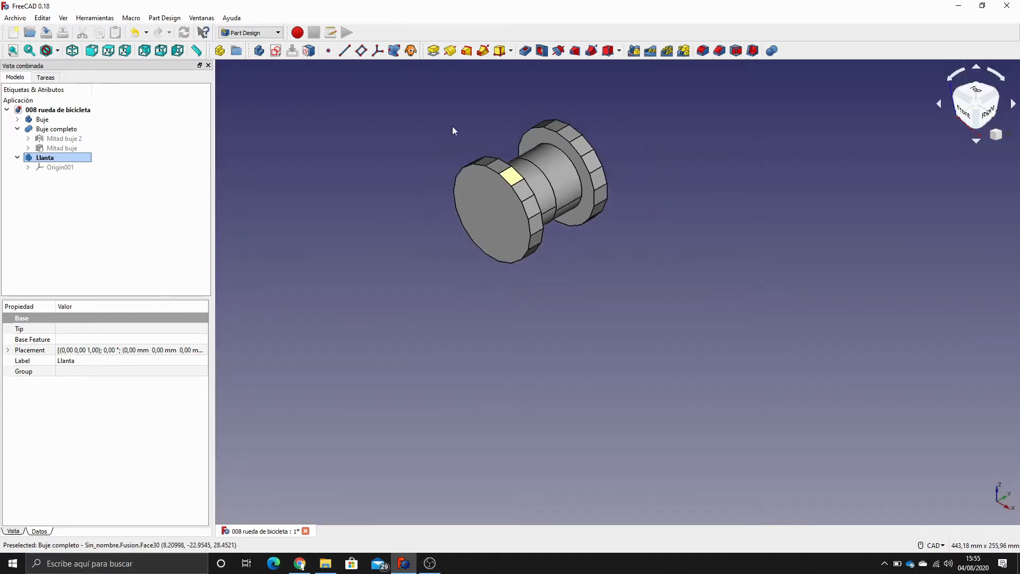
{"action": "middle_click_drag", "start_coordinate": [452, 126], "coordinate": [428, 183]}
{"action": "left_click", "coordinate": [157, 206]}
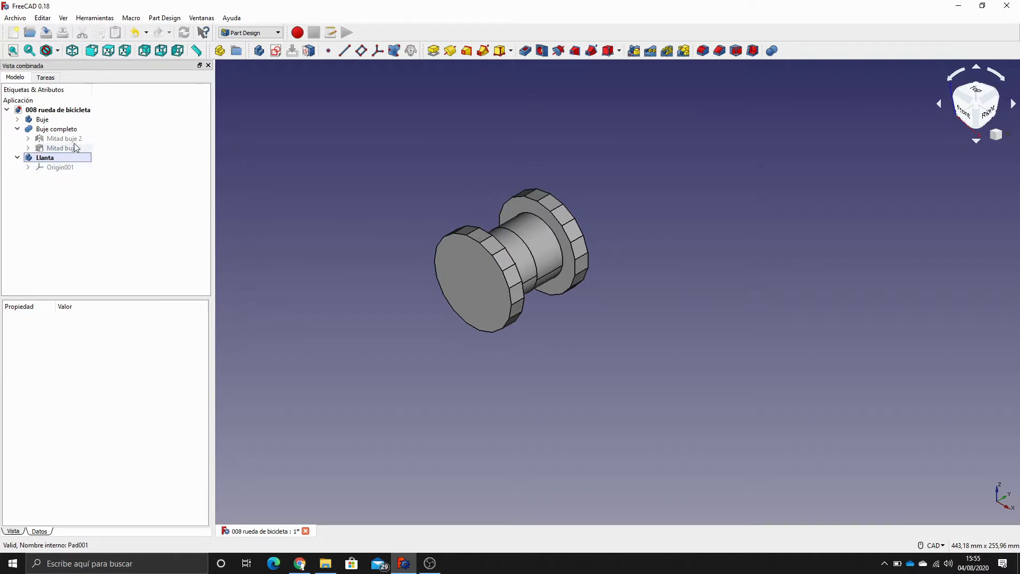
{"action": "left_click", "coordinate": [53, 129]}
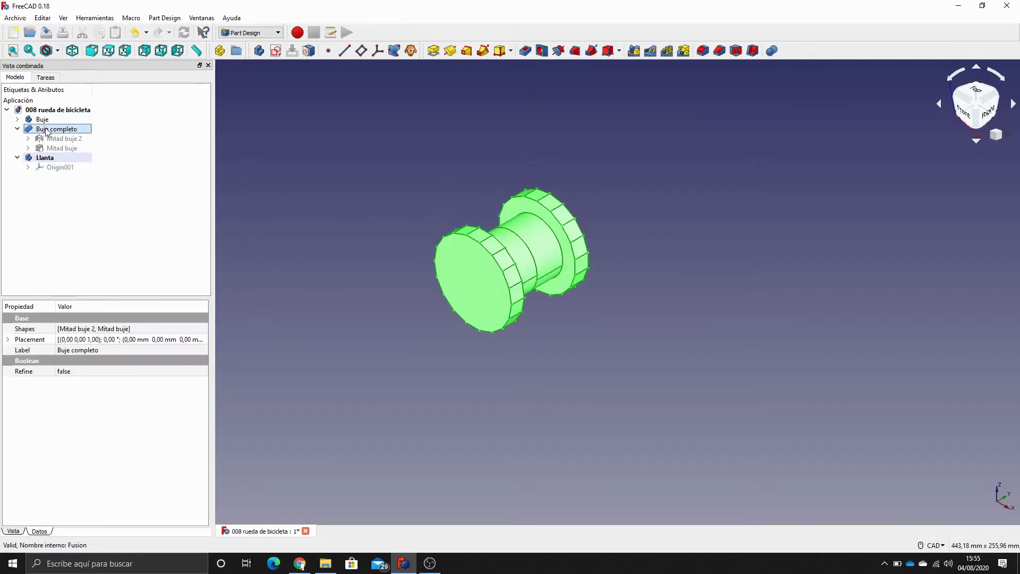
{"action": "left_click", "coordinate": [42, 120]}
{"action": "left_click", "coordinate": [55, 129]}
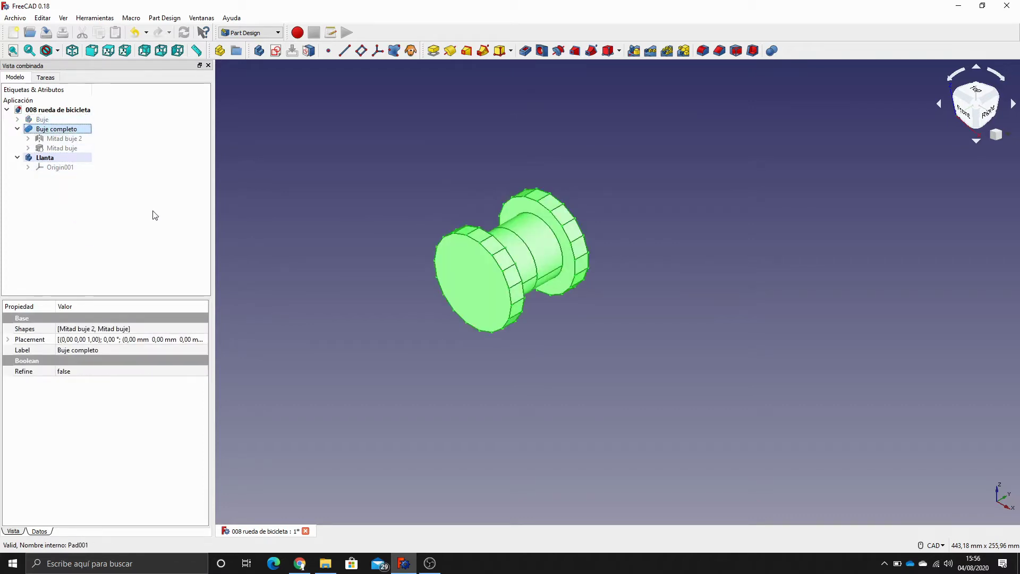
{"action": "key", "text": "space"}
{"action": "left_click", "coordinate": [152, 218]}
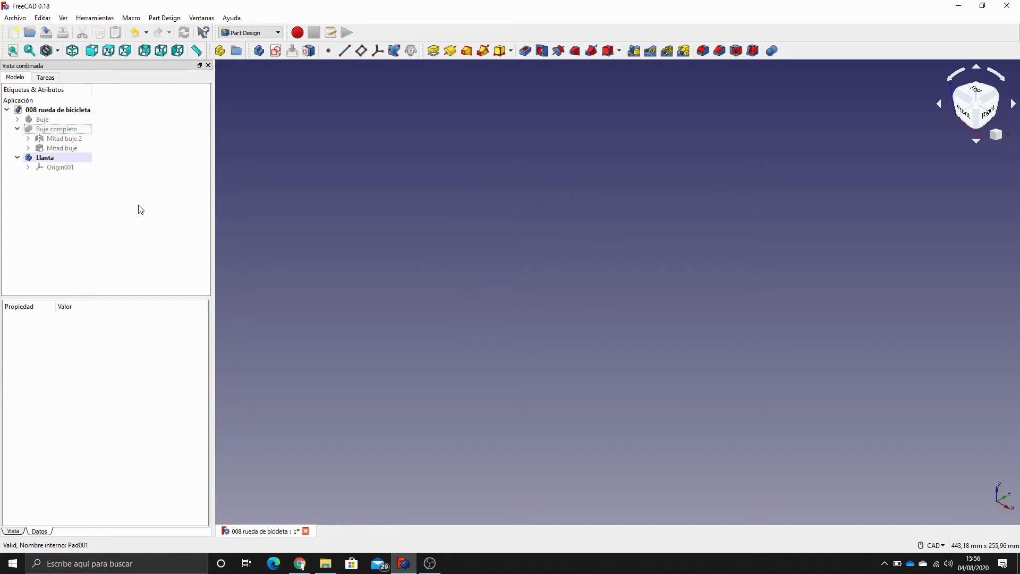
Start a new sketch on the YZ plane of the "Llanta" body
{"action": "left_click", "coordinate": [275, 51]}
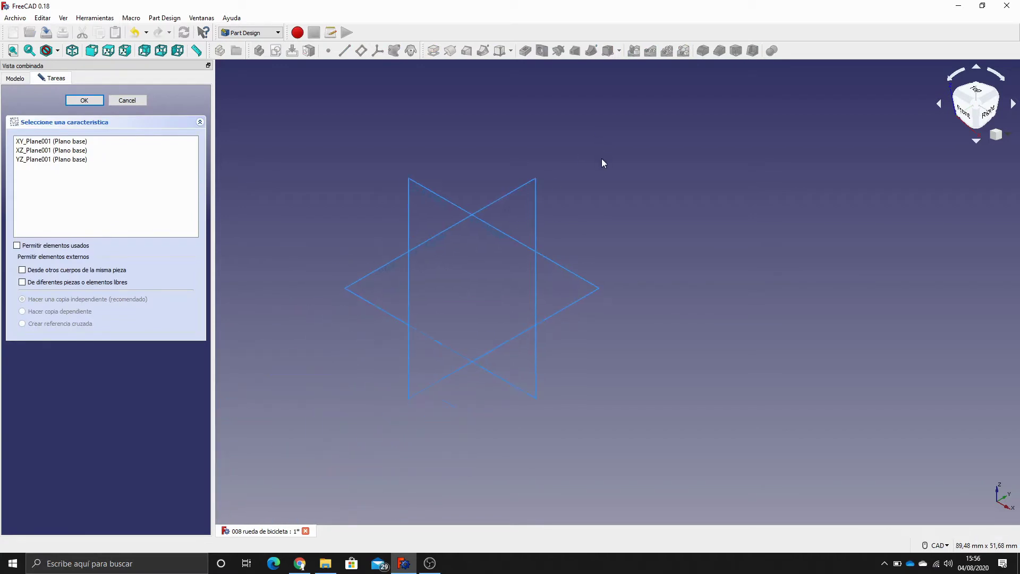
{"action": "left_click", "coordinate": [480, 207]}
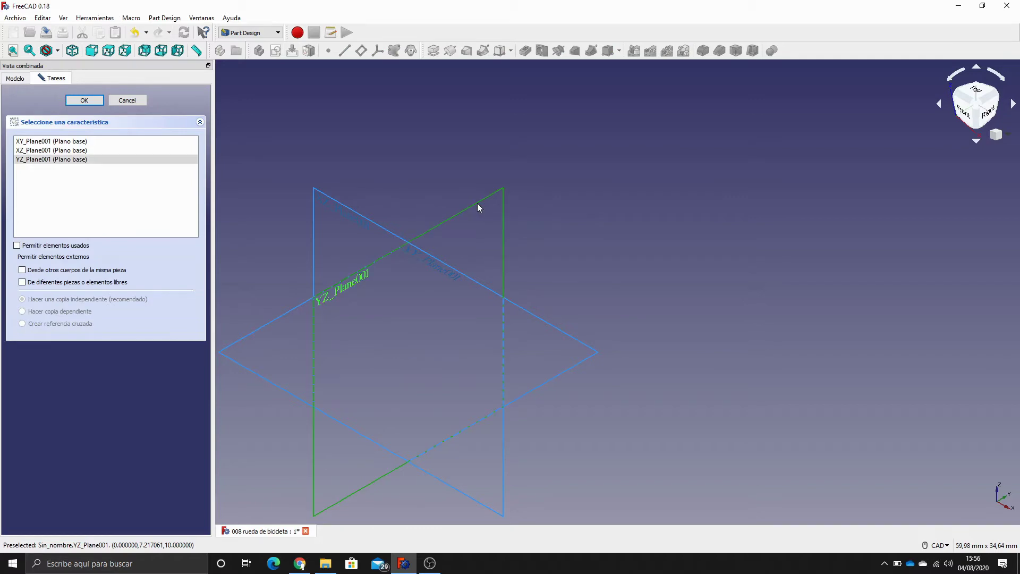
{"action": "left_click", "coordinate": [85, 101]}
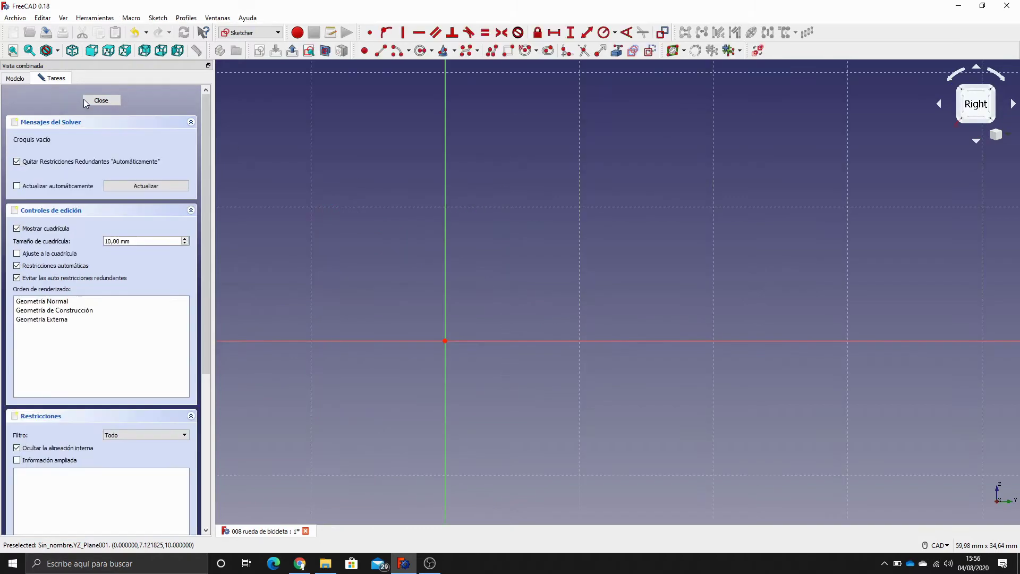
Start a polyline about 60 mm above the origin with a horizontal base about 19 mm long across the vertical axis and a vertical right side about 10 mm high
{"action": "scroll", "coordinate": [528, 186], "scroll_direction": "down", "scroll_amount": 5}
{"action": "middle_click_drag", "start_coordinate": [572, 153], "coordinate": [594, 202]}
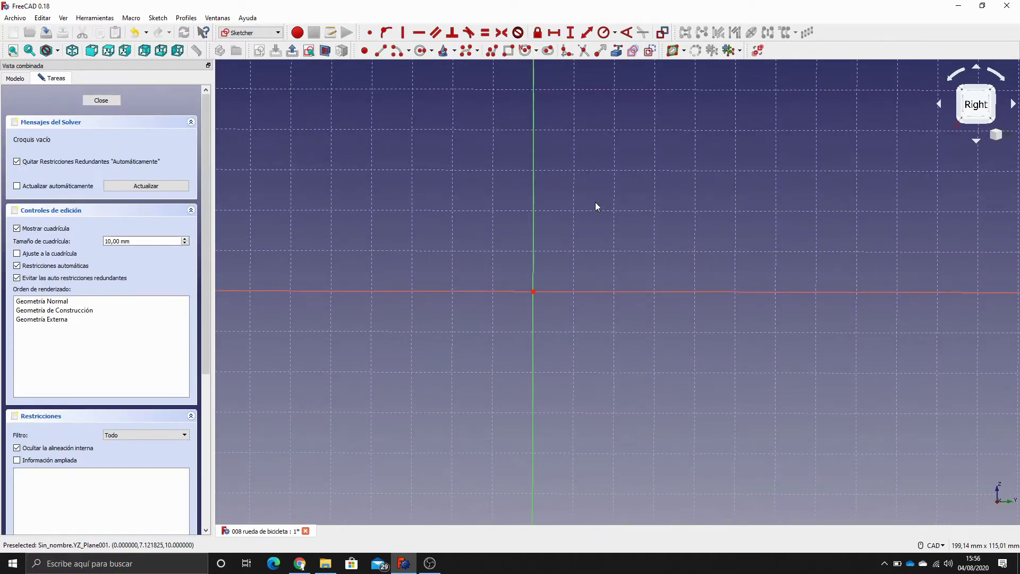
{"action": "scroll", "coordinate": [608, 162], "scroll_direction": "down", "scroll_amount": 2}
{"action": "middle_click_drag", "start_coordinate": [611, 165], "coordinate": [586, 317]}
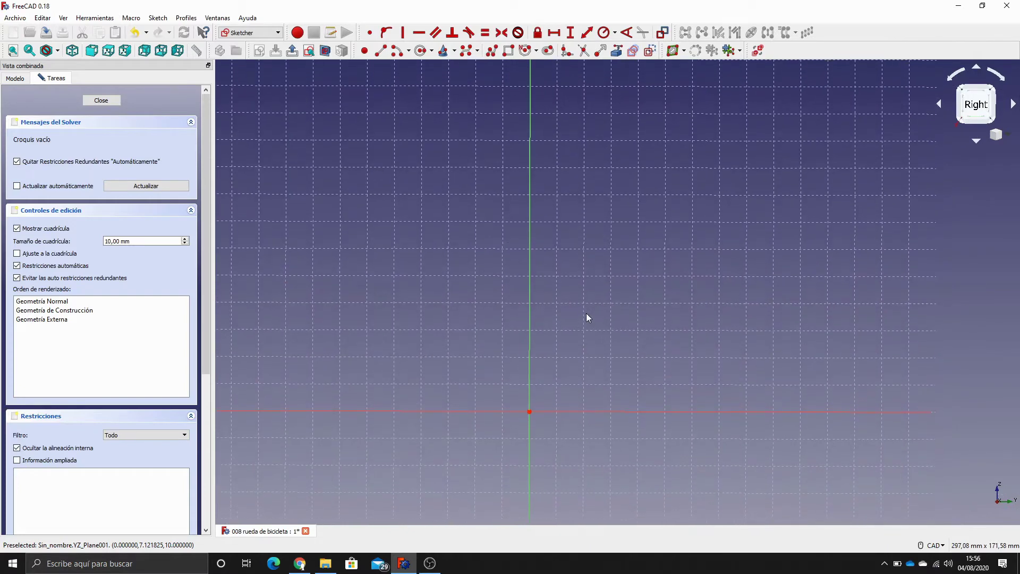
{"action": "left_click", "coordinate": [495, 54]}
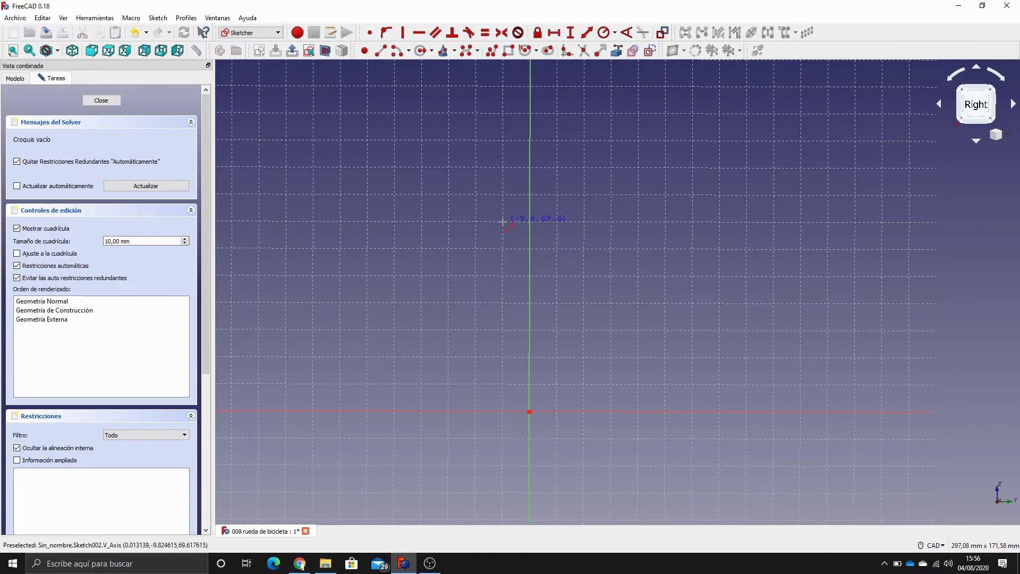
{"action": "left_click", "coordinate": [503, 248]}
{"action": "left_click", "coordinate": [555, 249]}
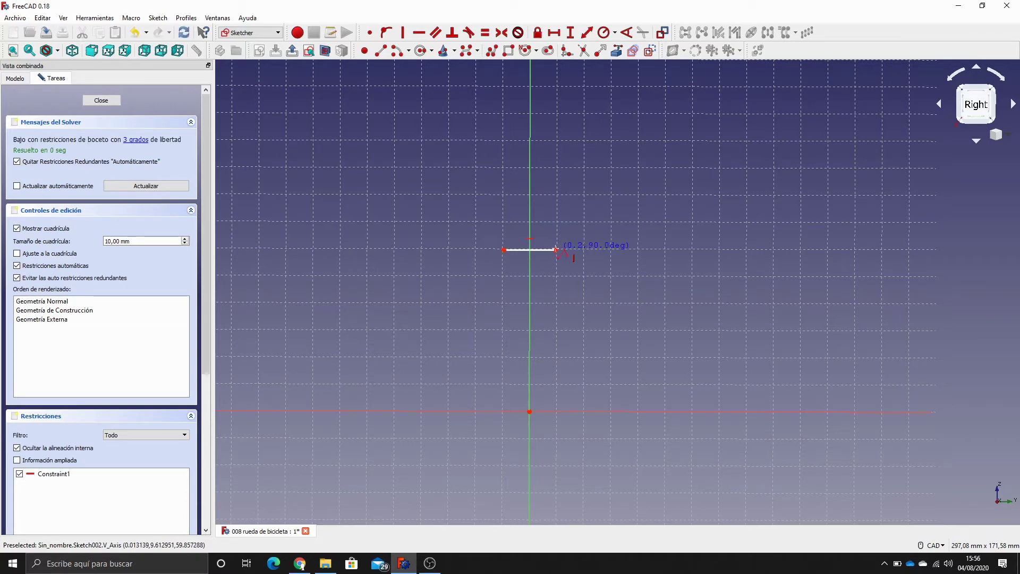
{"action": "left_click", "coordinate": [556, 223]}
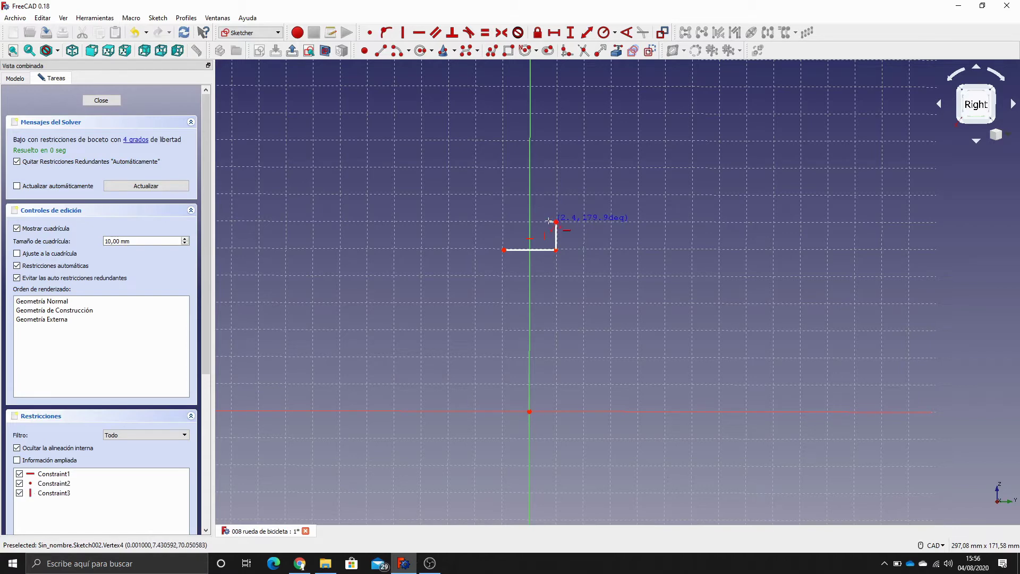
Continue the polyline with a horizontal inward segment about 2.4 mm long and a downward-bulging semicircular arc of about 6.5 mm radius
{"action": "scroll", "coordinate": [548, 221], "scroll_direction": "up", "scroll_amount": 5}
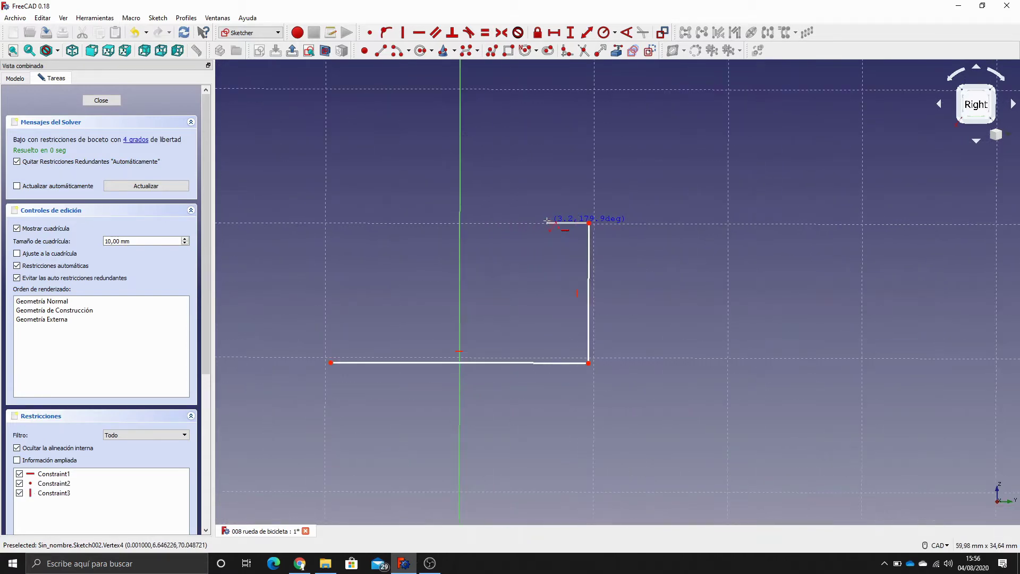
{"action": "left_click", "coordinate": [556, 224]}
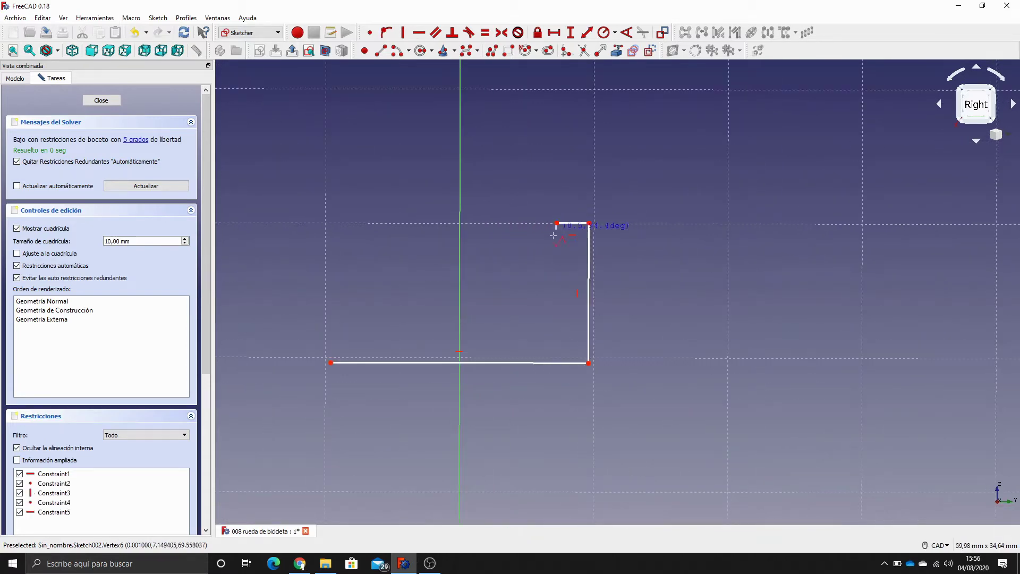
{"action": "key", "text": "m"}
{"action": "key", "text": "m"}
{"action": "key", "text": "m"}
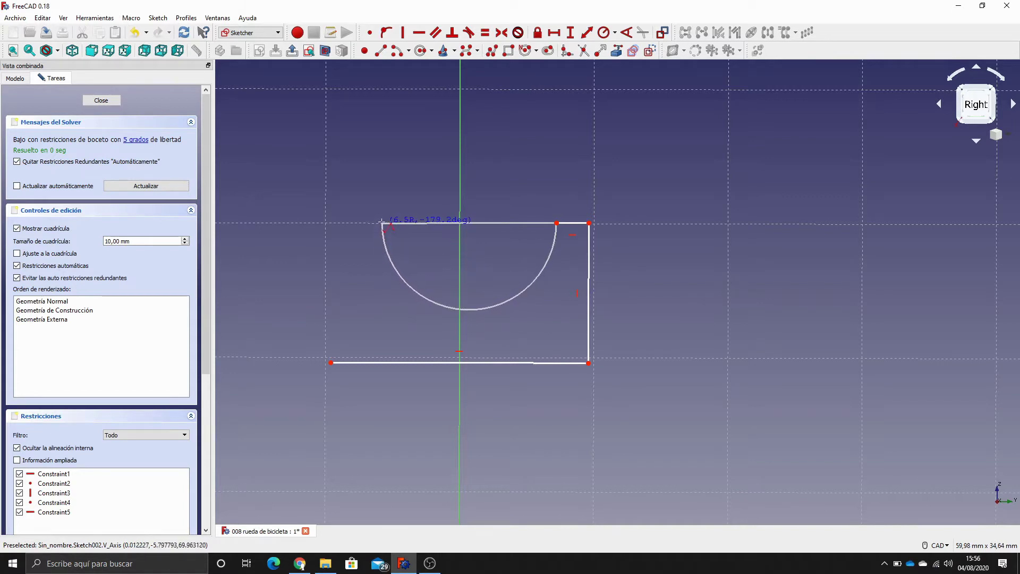
{"action": "left_click", "coordinate": [382, 221]}
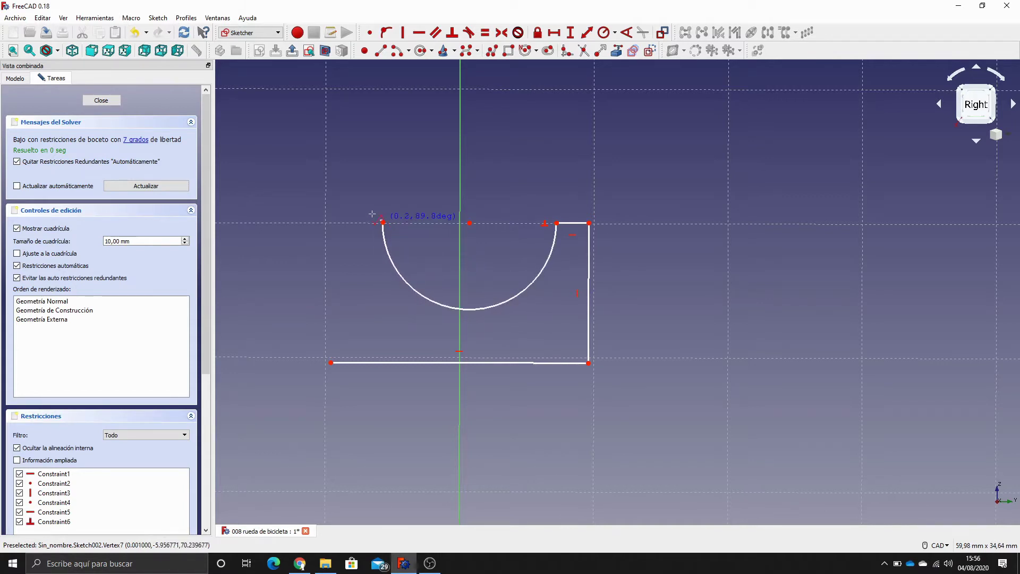
Close the rim profile with an upper-left horizontal segment and a vertical left side about 10.4 mm high, making the lower-left corner endpoints coincident
{"action": "left_click", "coordinate": [327, 222]}
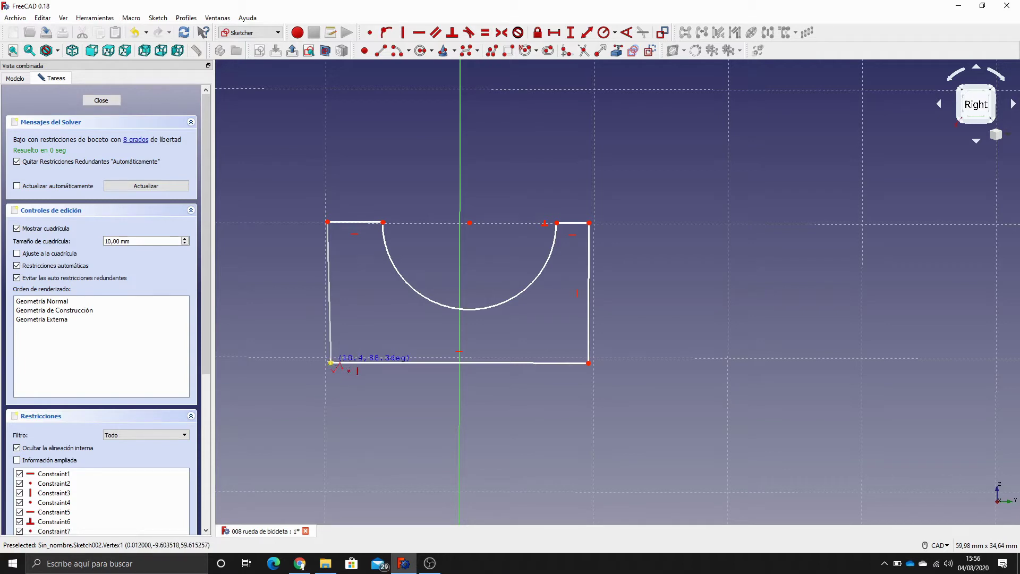
{"action": "left_click", "coordinate": [330, 363]}
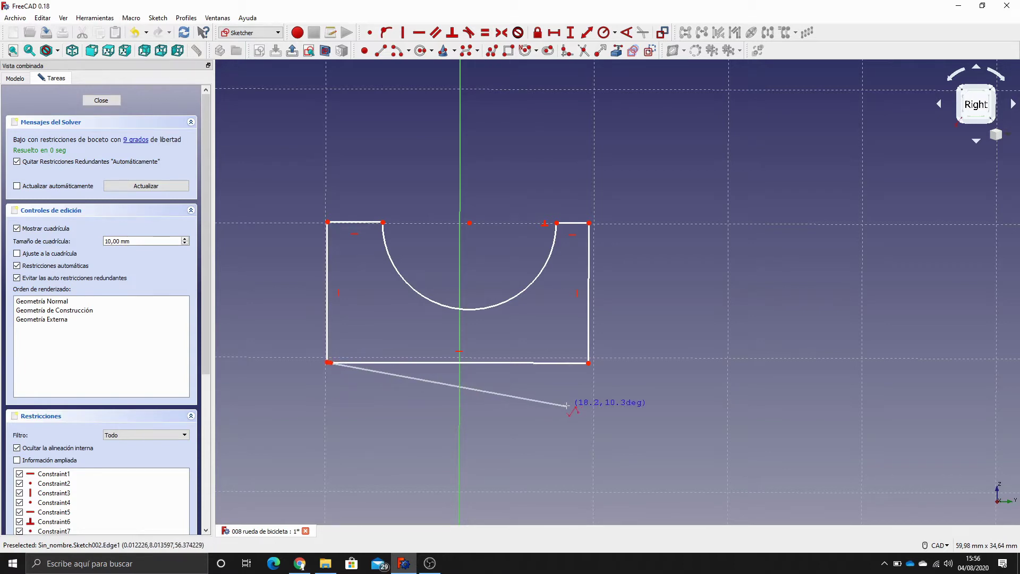
{"action": "right_click", "coordinate": [281, 339]}
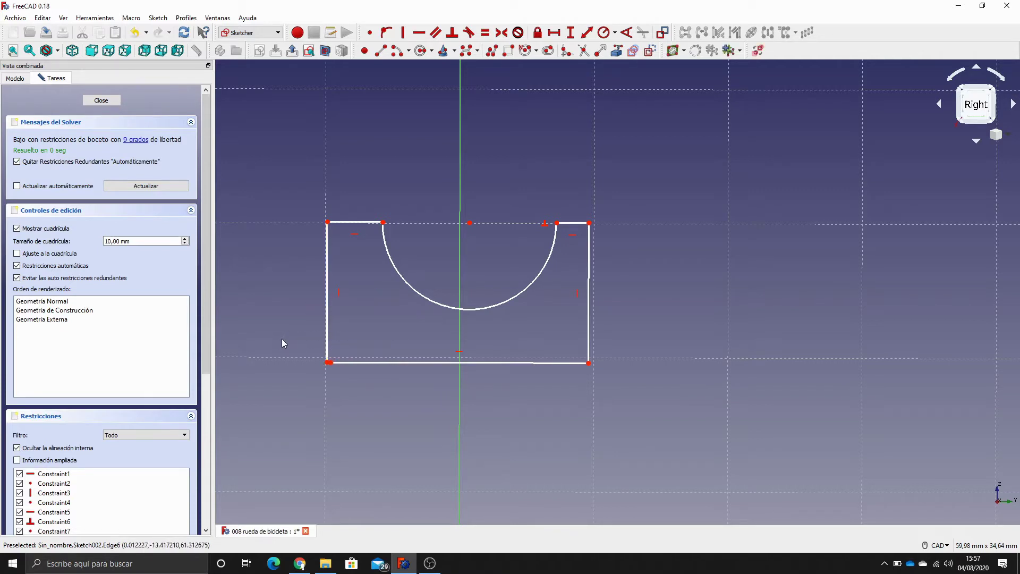
{"action": "left_click", "coordinate": [318, 359]}
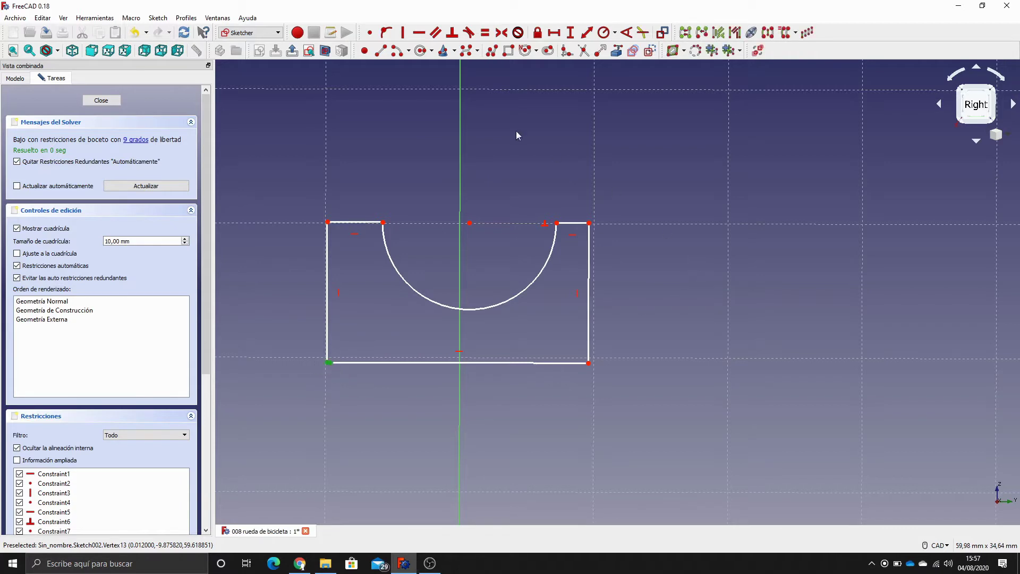
{"action": "left_click", "coordinate": [369, 33]}
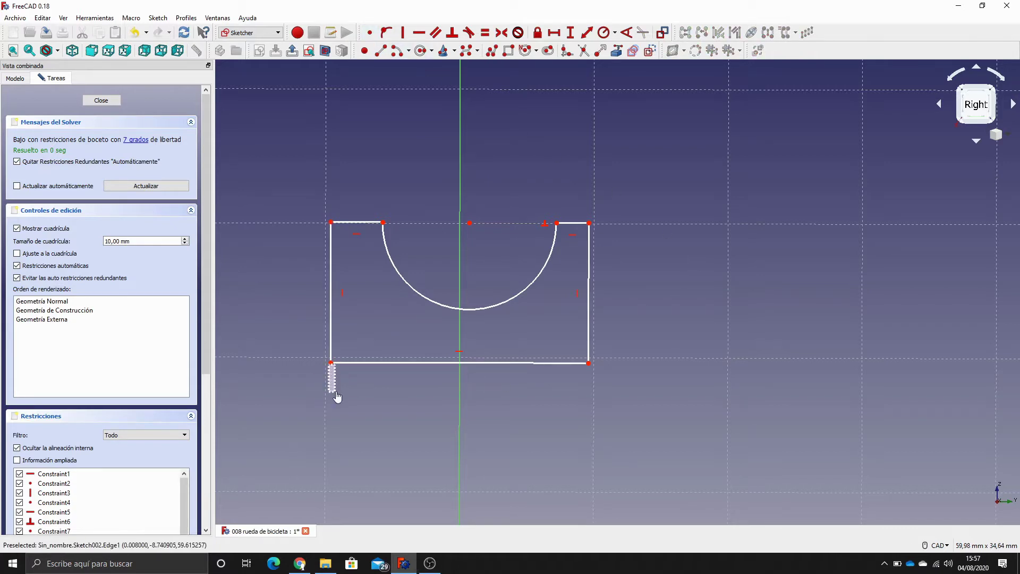
Constrain the arc's two upper endpoints to be symmetric about the sketch's vertical axis
{"action": "left_click", "coordinate": [93, 53]}
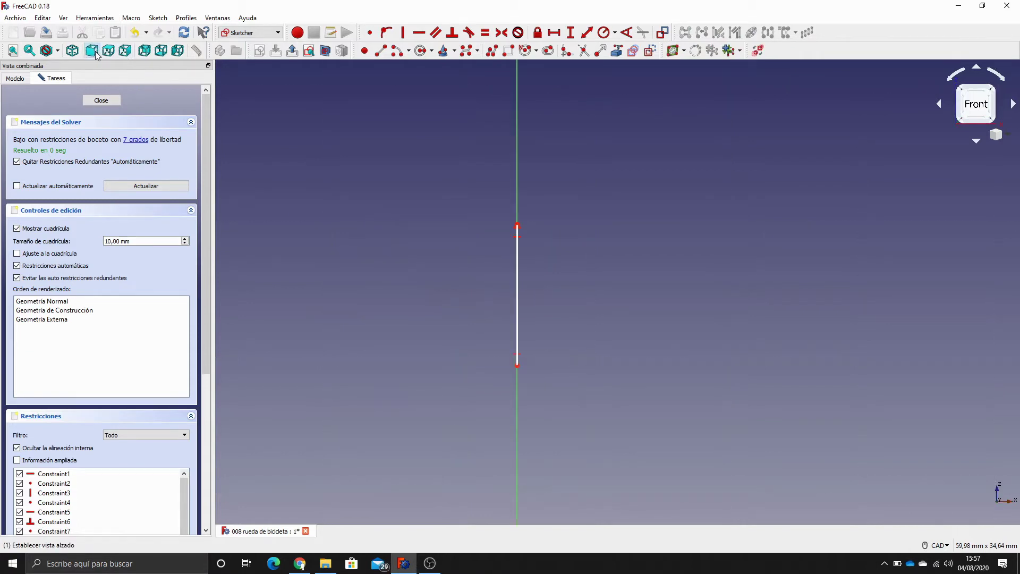
{"action": "left_click", "coordinate": [124, 50]}
{"action": "middle_click_drag", "start_coordinate": [444, 167], "coordinate": [483, 161]}
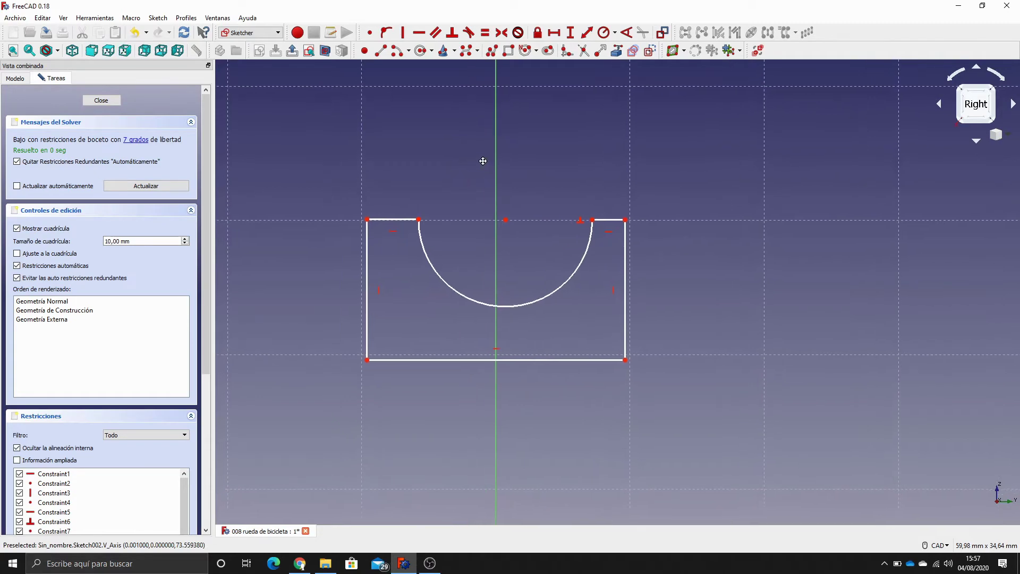
{"action": "scroll", "coordinate": [595, 154], "scroll_direction": "down", "scroll_amount": 2}
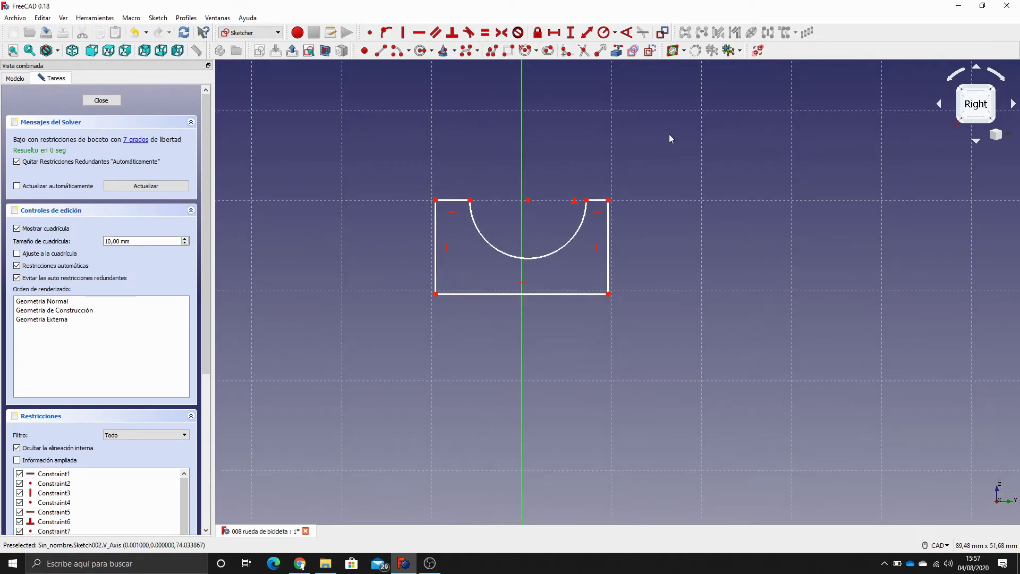
{"action": "scroll", "coordinate": [669, 174], "scroll_direction": "down", "scroll_amount": 2}
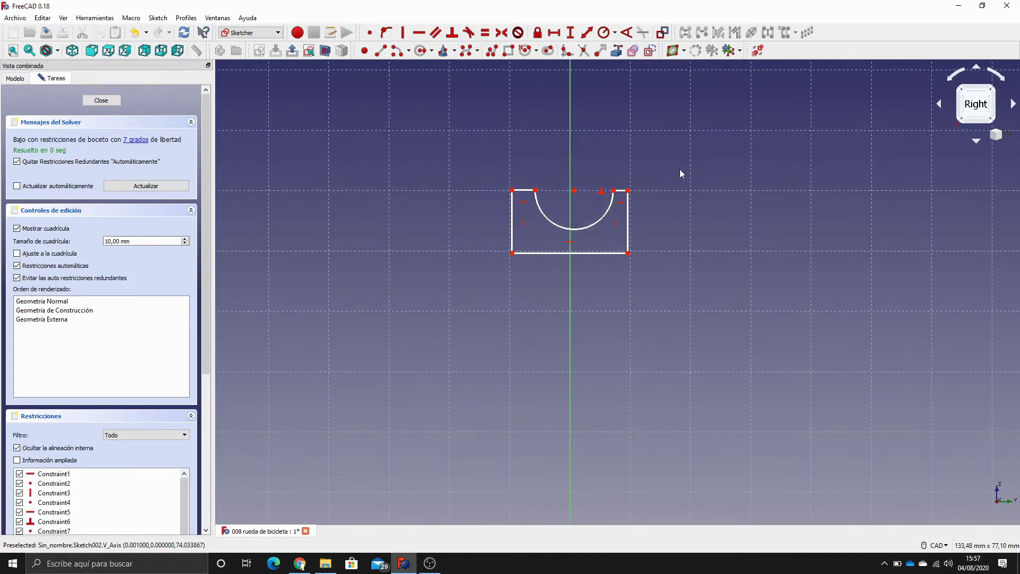
{"action": "scroll", "coordinate": [678, 172], "scroll_direction": "up", "scroll_amount": 4}
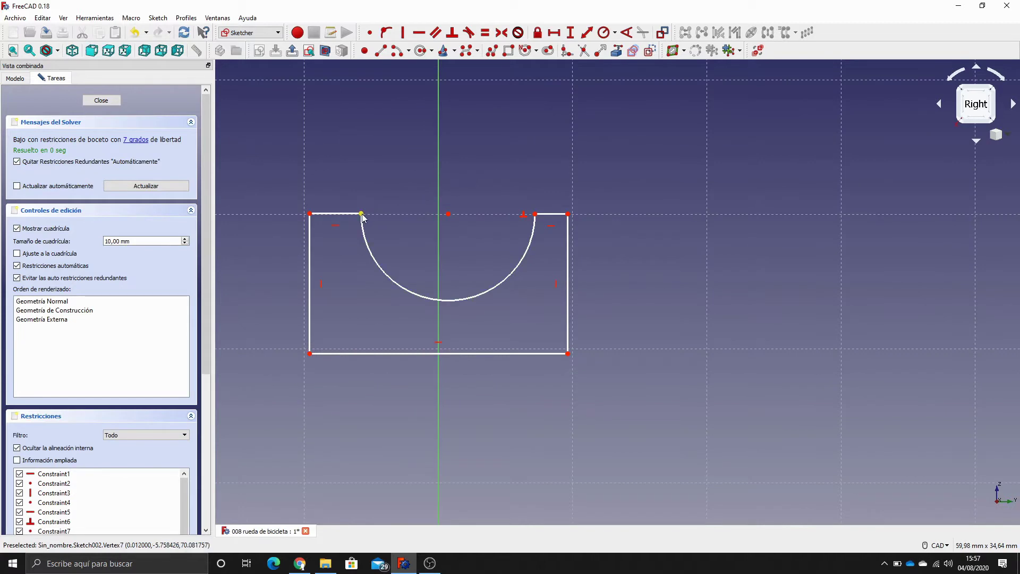
{"action": "left_click", "coordinate": [535, 215]}
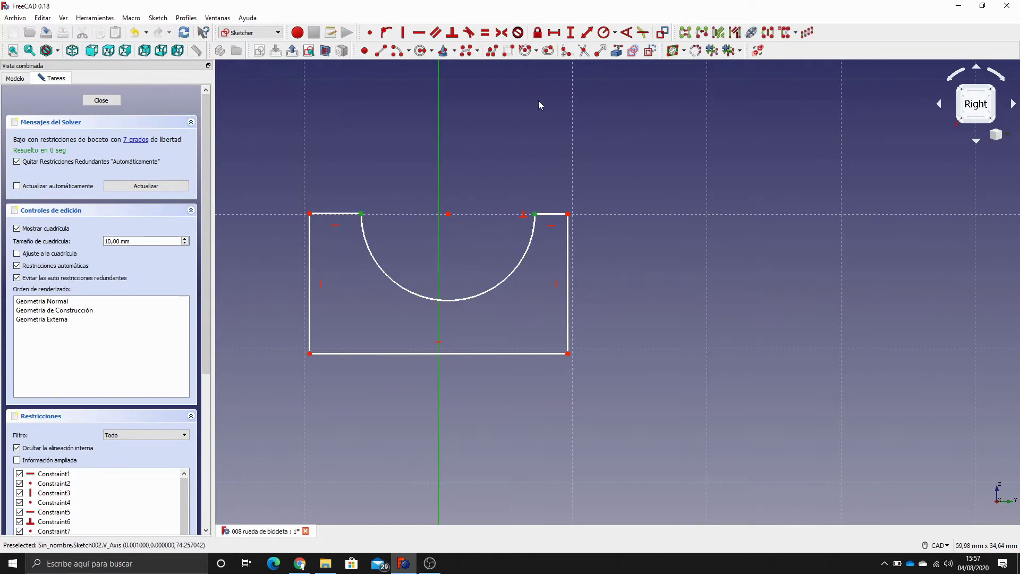
{"action": "left_click", "coordinate": [501, 32]}
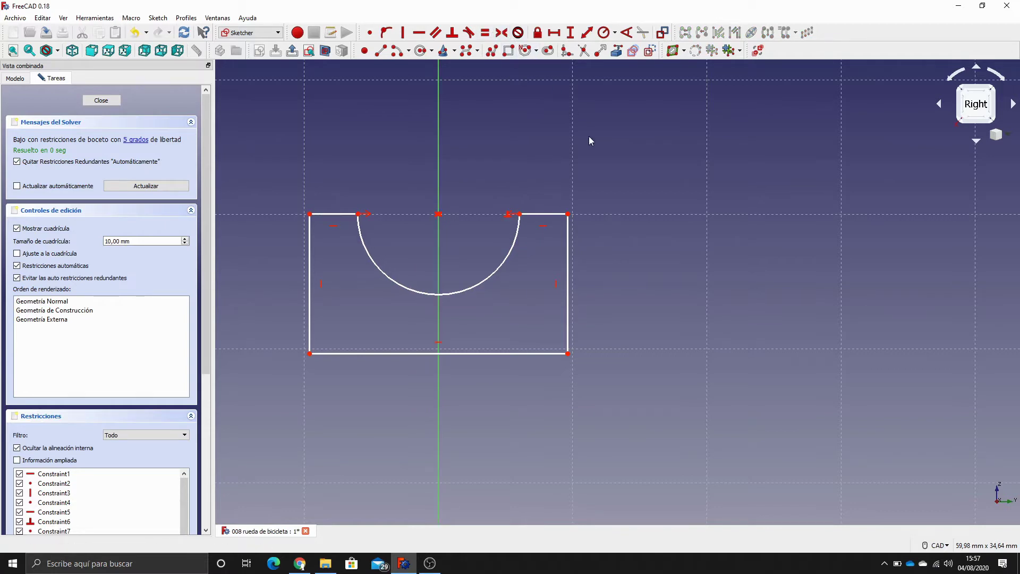
Constrain the rim profile's bottom horizontal edge to a length of 20 mm
{"action": "left_click", "coordinate": [355, 354]}
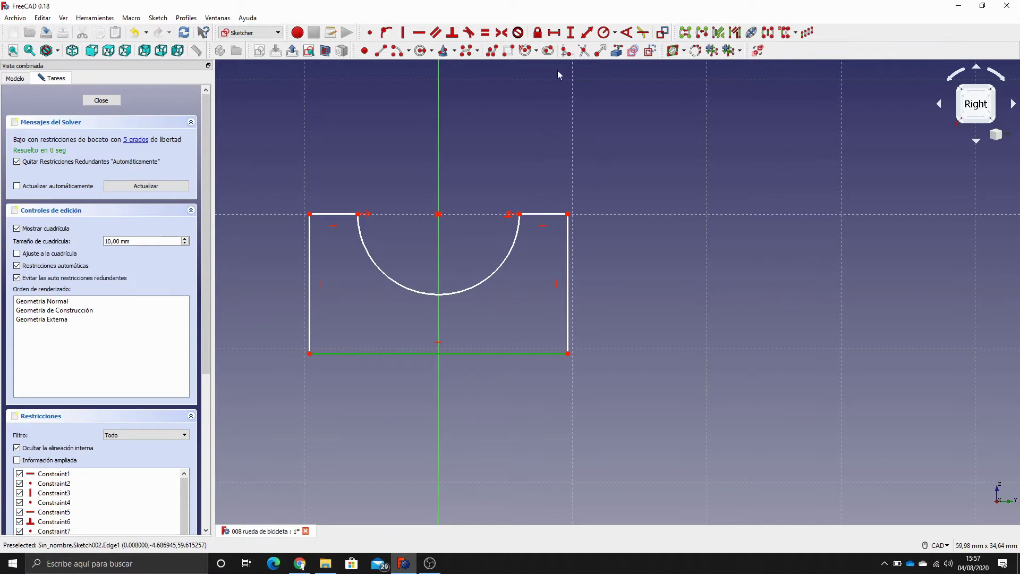
{"action": "left_click", "coordinate": [586, 32]}
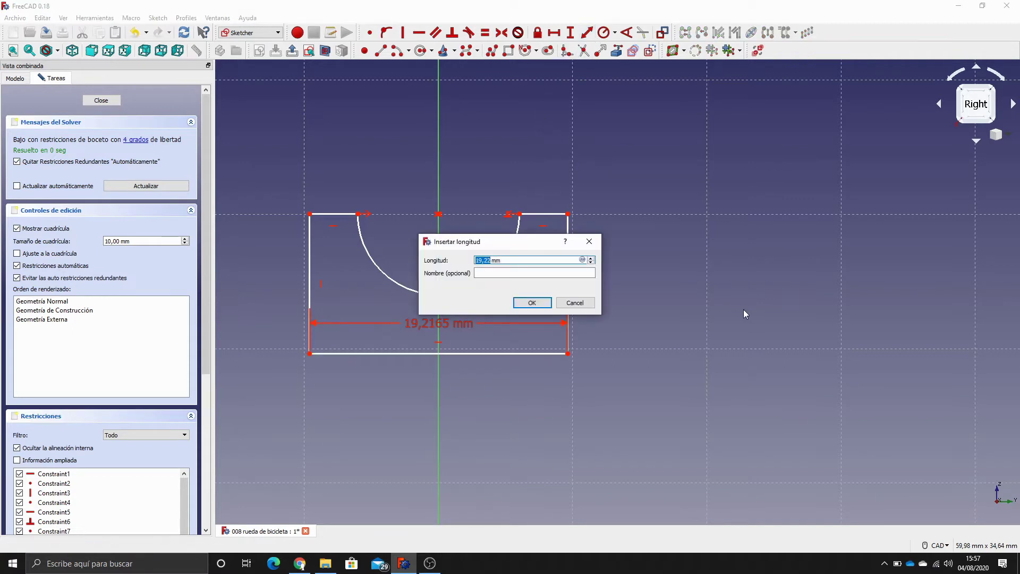
{"action": "type", "text": "20"}
{"action": "key", "text": "Return"}
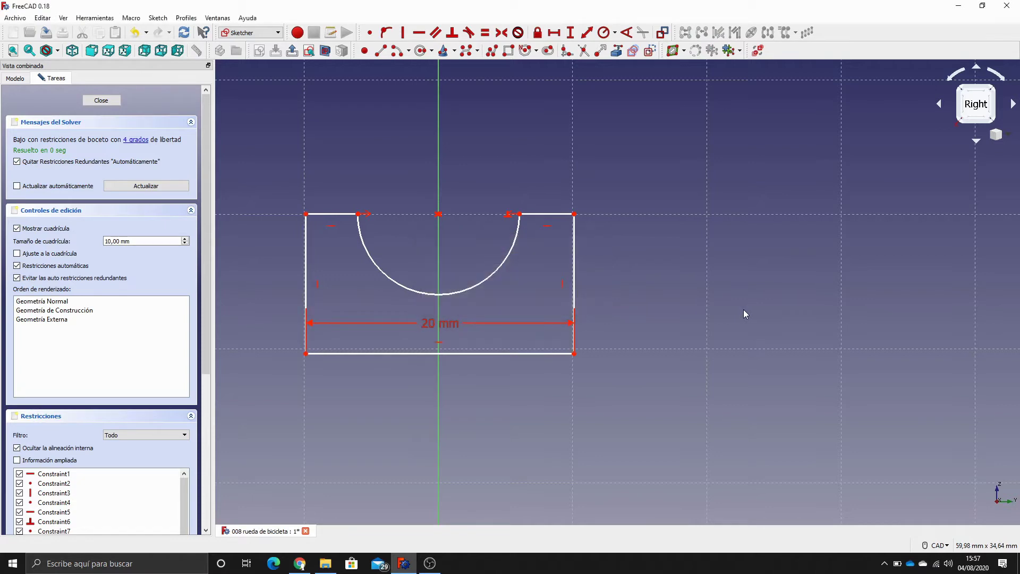
Try to constrain the rim profile's arc to an angle of 180°
{"action": "left_click", "coordinate": [505, 260]}
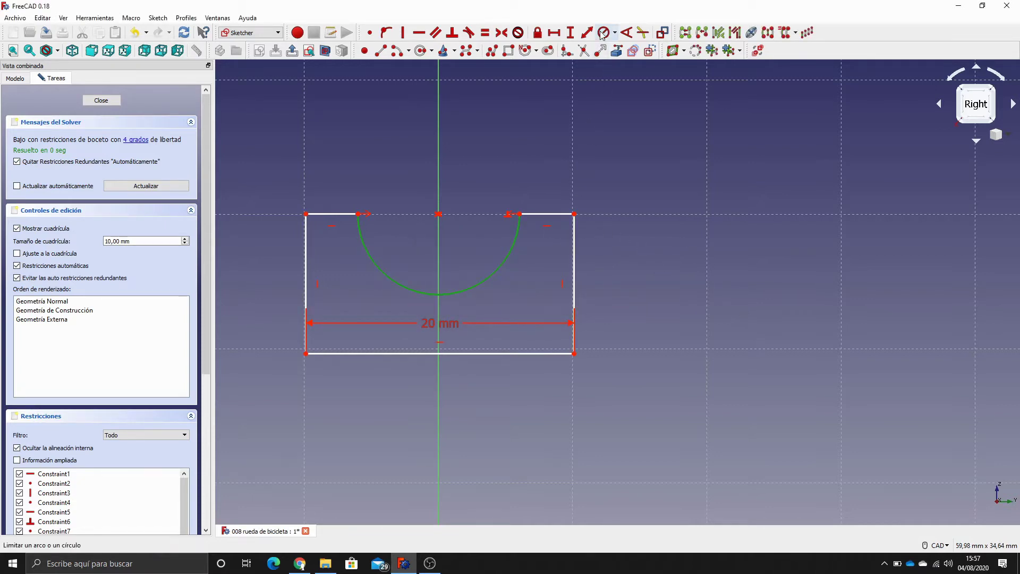
{"action": "left_click", "coordinate": [626, 32]}
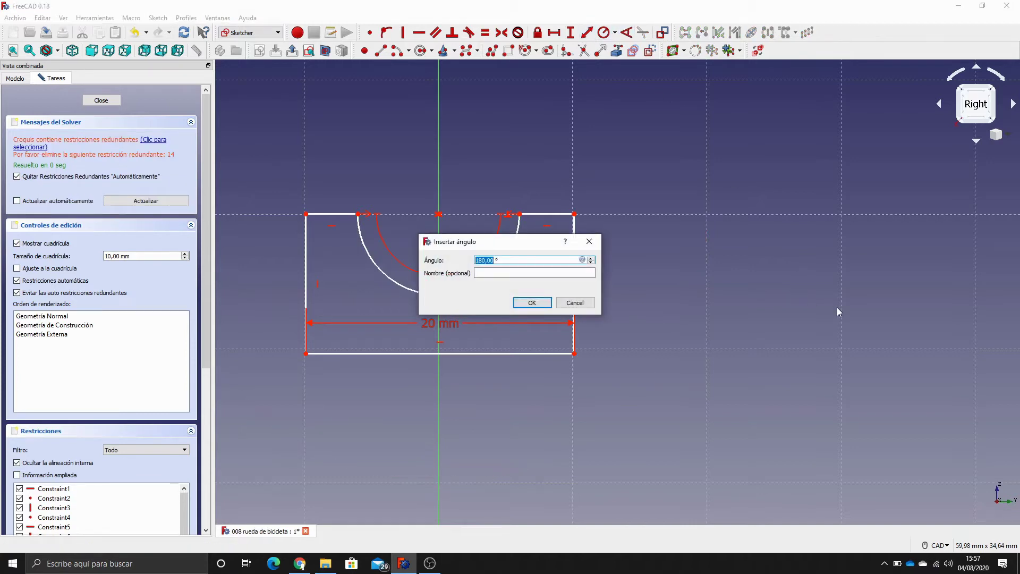
{"action": "key", "text": "Return"}
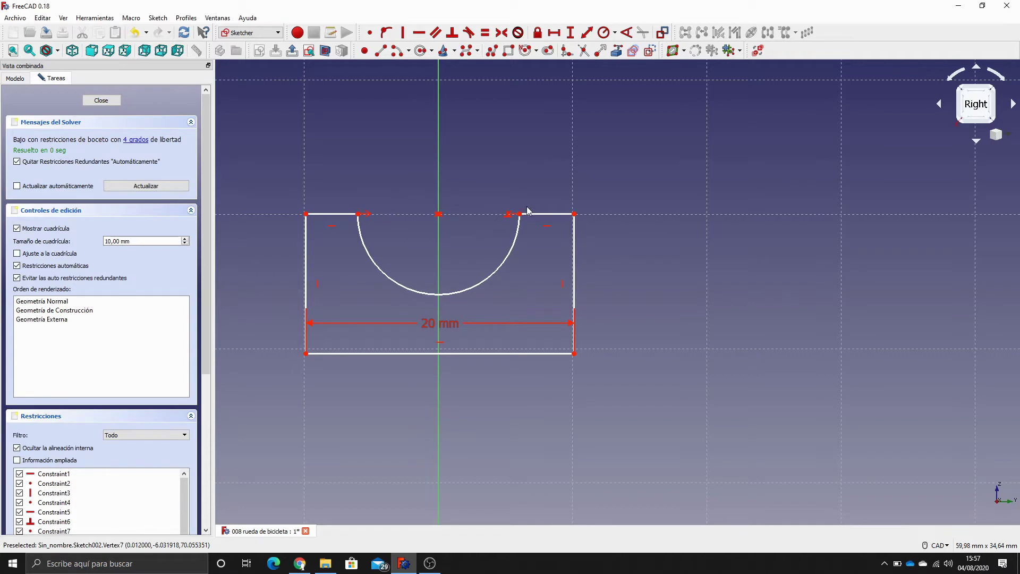
Constrain both short horizontal segments at the upper ends of the rim profile to a length of 1 mm each
{"action": "left_click", "coordinate": [343, 215]}
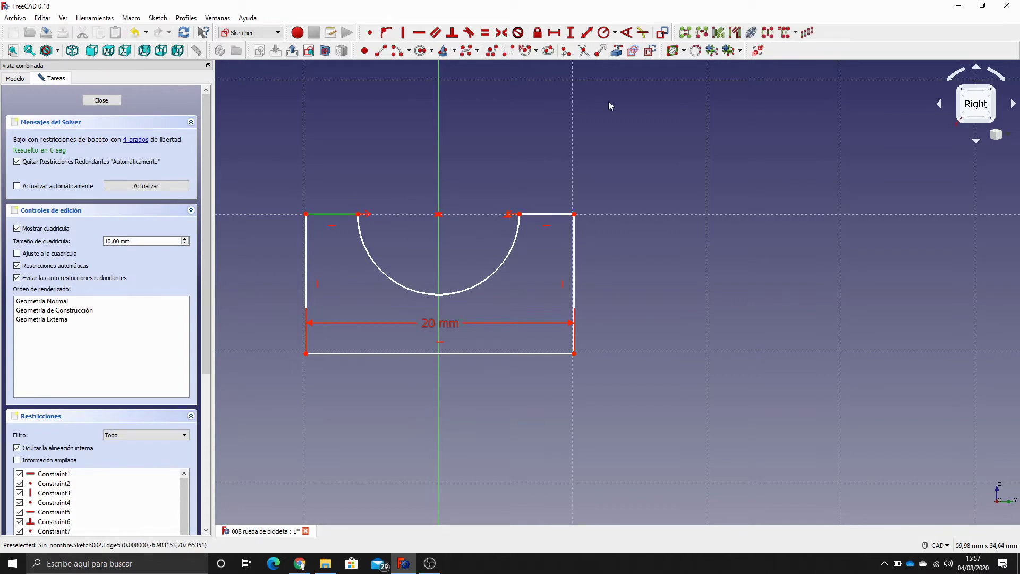
{"action": "left_click", "coordinate": [588, 33]}
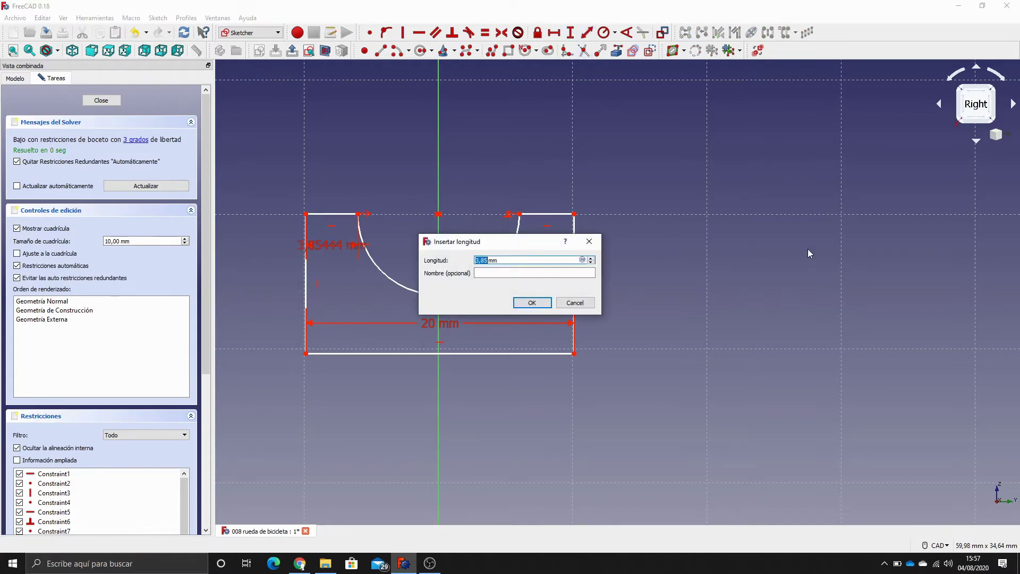
{"action": "type", "text": "1"}
{"action": "key", "text": "Return"}
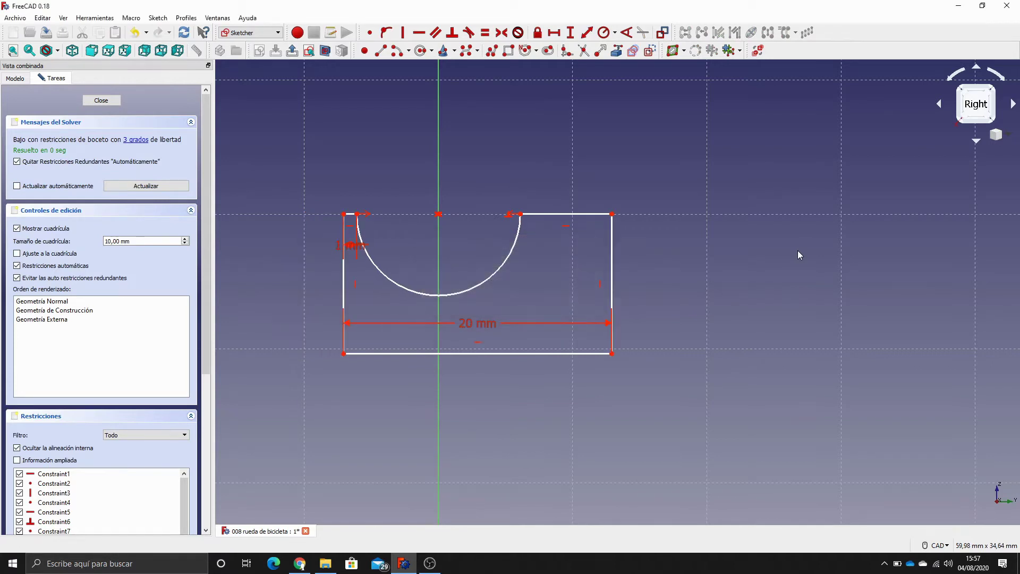
{"action": "left_click", "coordinate": [596, 214]}
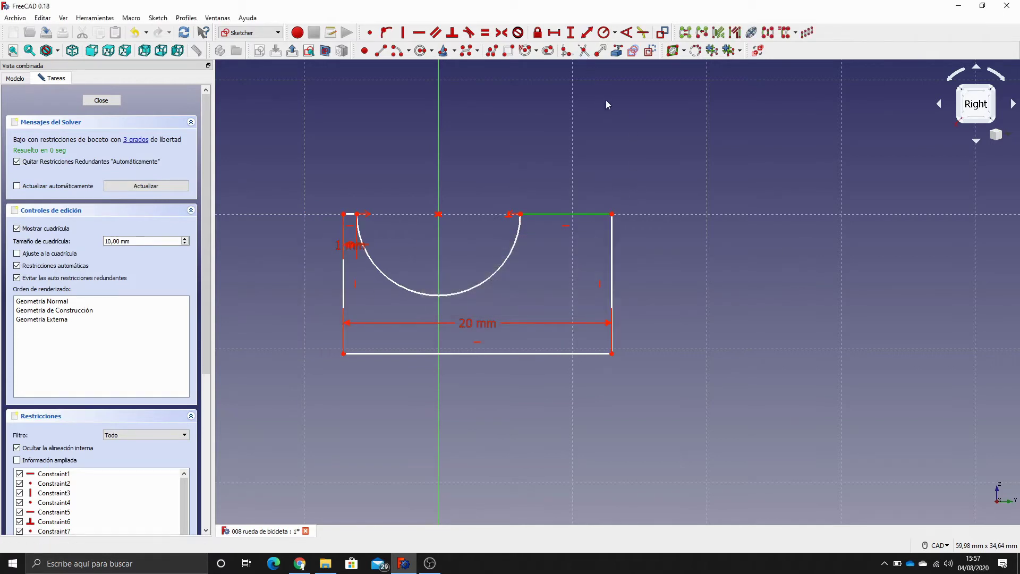
{"action": "left_click", "coordinate": [586, 33]}
{"action": "type", "text": "1"}
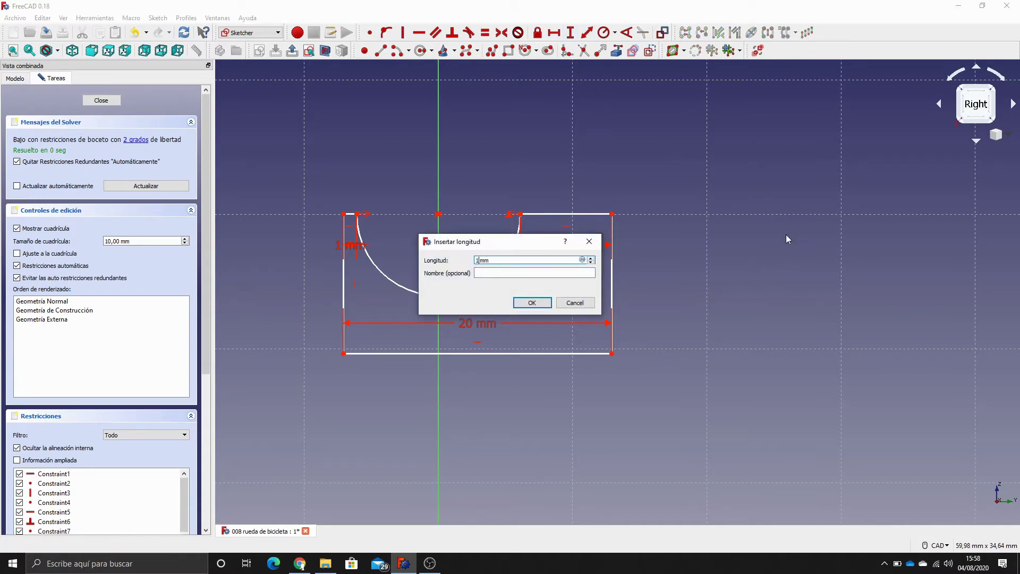
{"action": "key", "text": "Return"}
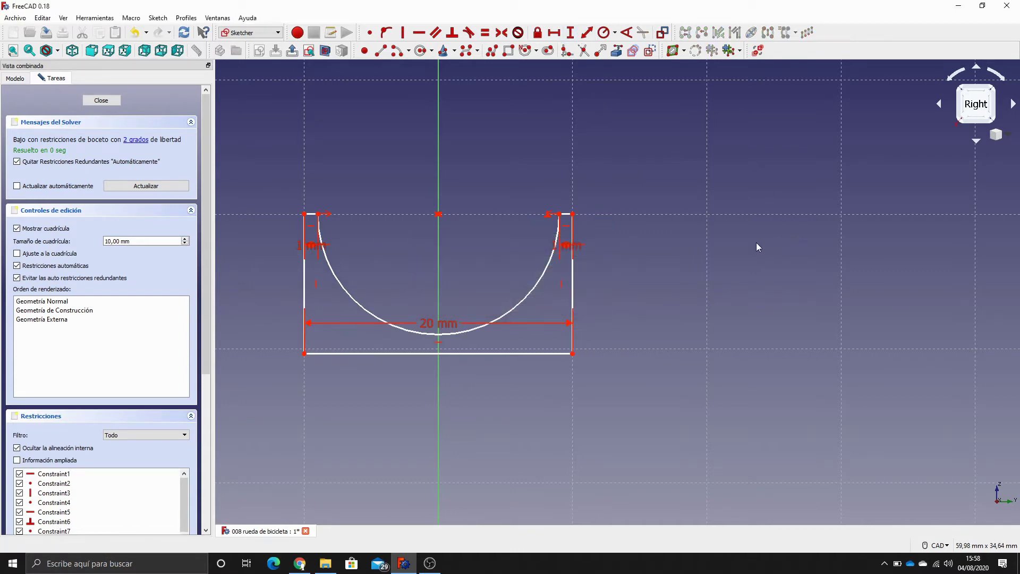
Constrain the vertical distance from the origin to the rim profile's lower-right corner to 280 mm
{"action": "scroll", "coordinate": [664, 307], "scroll_direction": "down", "scroll_amount": 5}
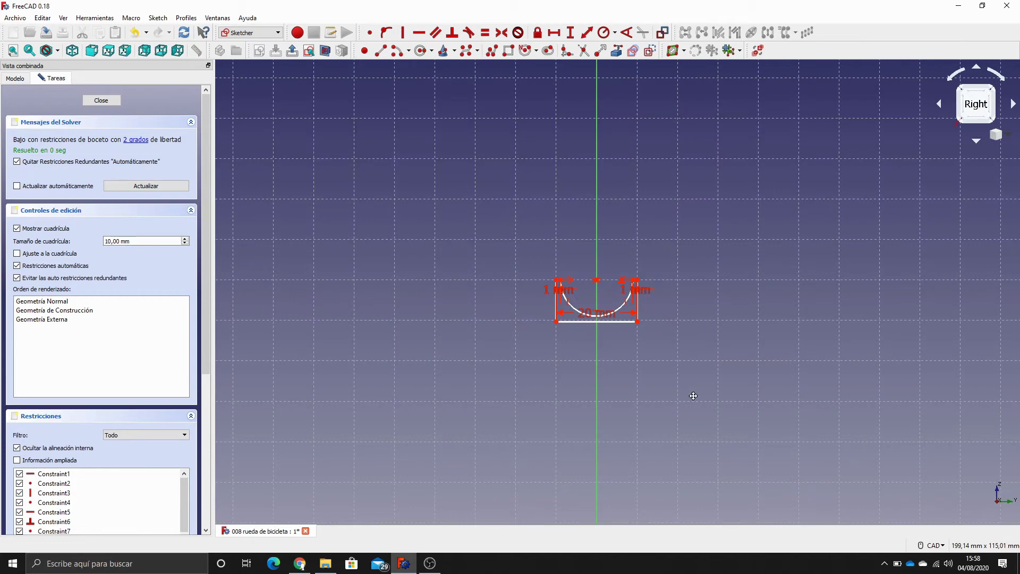
{"action": "middle_click_drag", "start_coordinate": [693, 395], "coordinate": [674, 257]}
{"action": "scroll", "coordinate": [674, 258], "scroll_direction": "down", "scroll_amount": 2}
{"action": "left_click", "coordinate": [636, 206]}
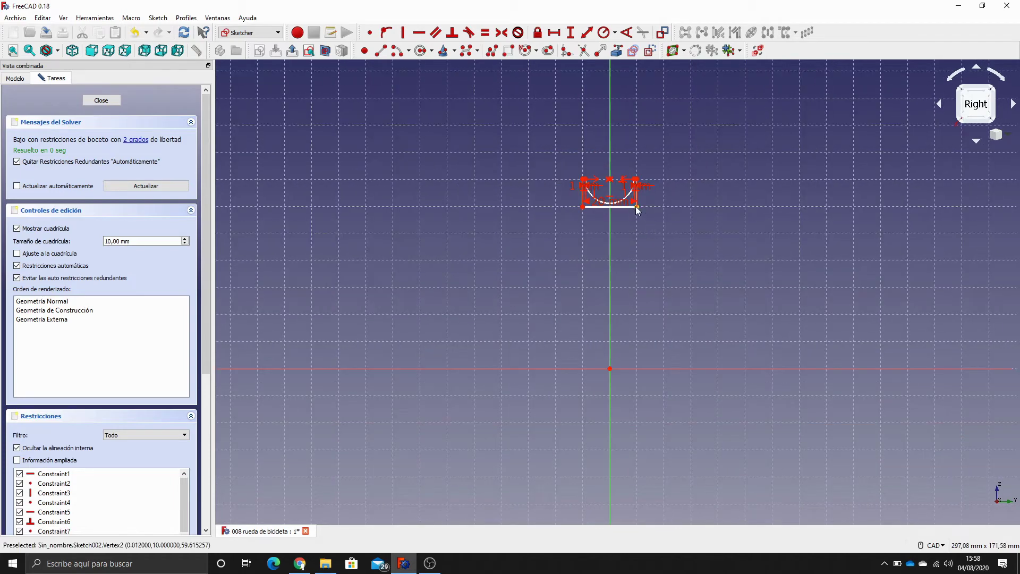
{"action": "left_click", "coordinate": [609, 368]}
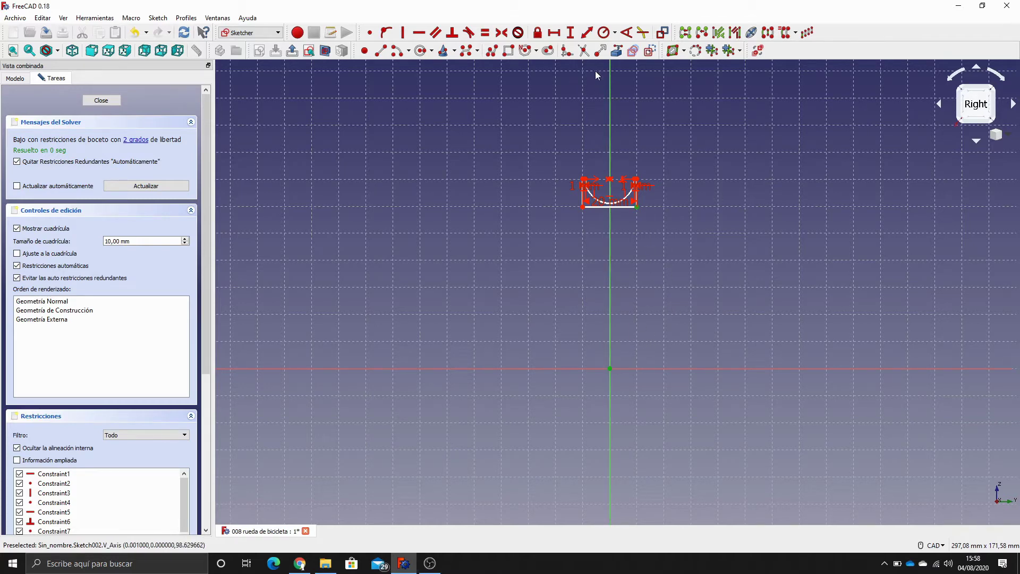
{"action": "left_click", "coordinate": [571, 33]}
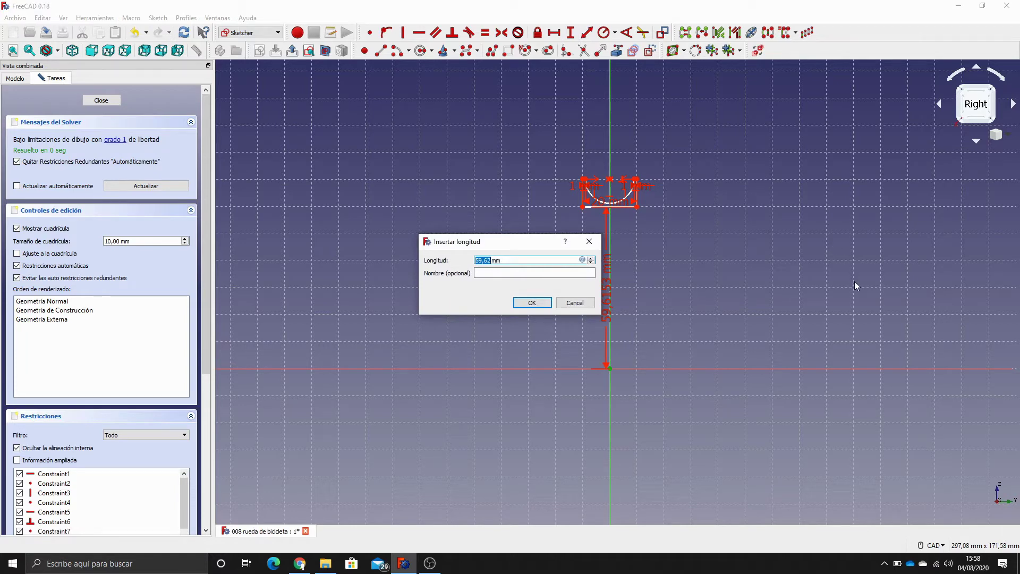
{"action": "type", "text": "2"}
{"action": "left_click", "coordinate": [537, 303]}
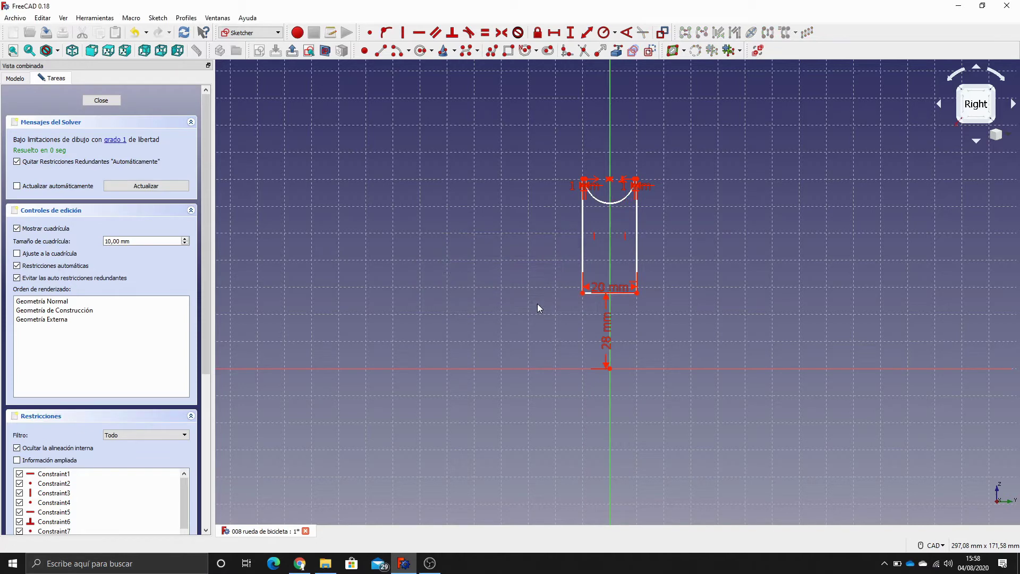
{"action": "double_click", "coordinate": [607, 343]}
{"action": "left_click", "coordinate": [576, 354]}
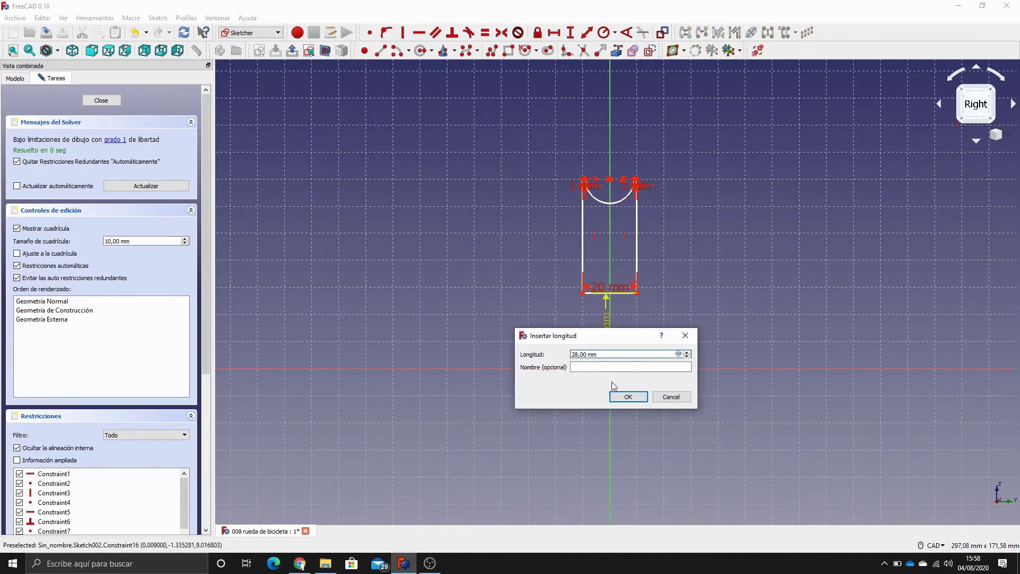
{"action": "type", "text": "0"}
{"action": "left_click", "coordinate": [630, 397]}
Constrain the vertical distance from the origin to the outer end of the profile's right-hand 1 mm segment to 290 mm
{"action": "scroll", "coordinate": [691, 142], "scroll_direction": "up", "scroll_amount": 1}
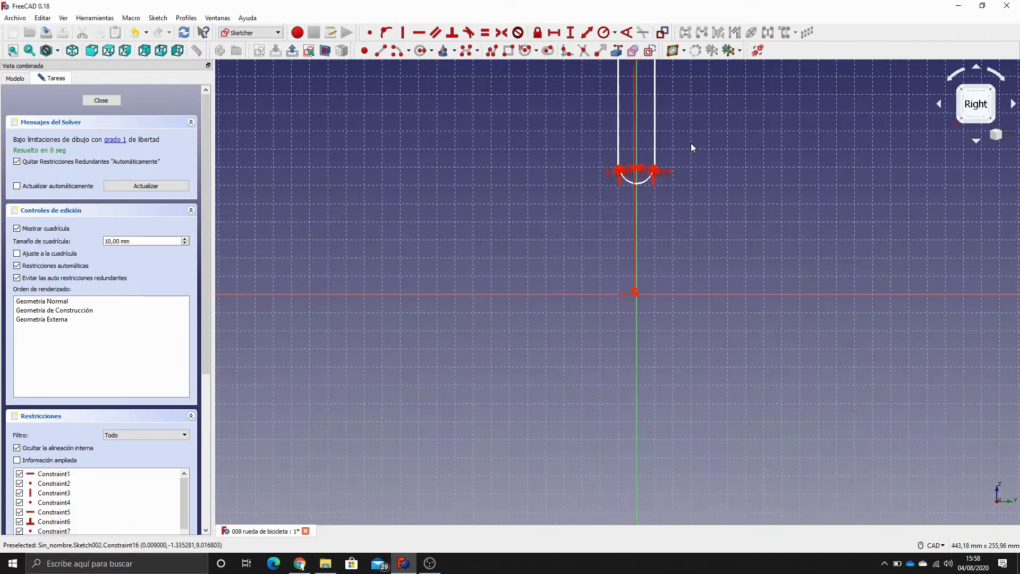
{"action": "scroll", "coordinate": [693, 156], "scroll_direction": "up", "scroll_amount": 5}
{"action": "scroll", "coordinate": [672, 185], "scroll_direction": "up", "scroll_amount": 2}
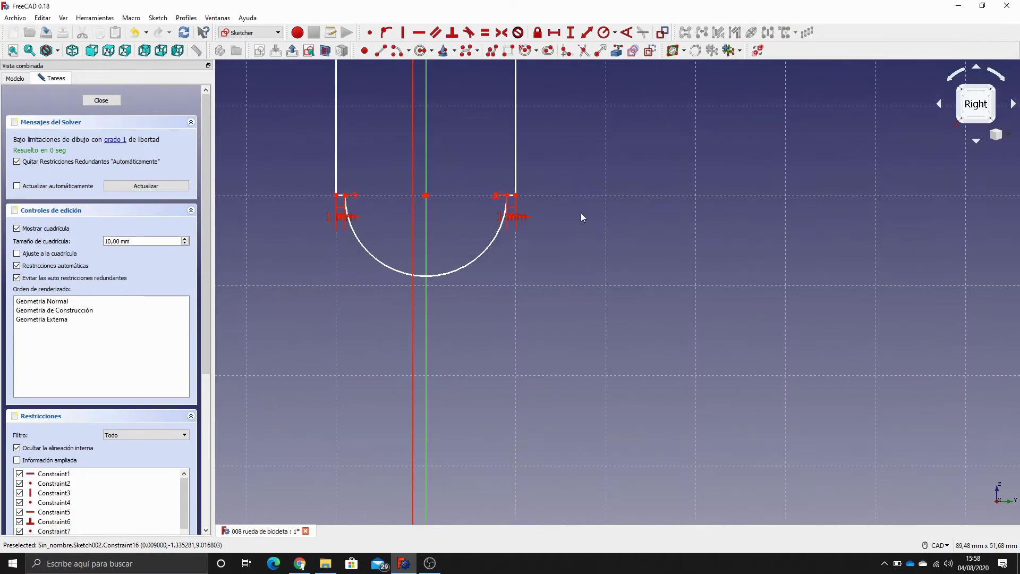
{"action": "left_click", "coordinate": [517, 195]}
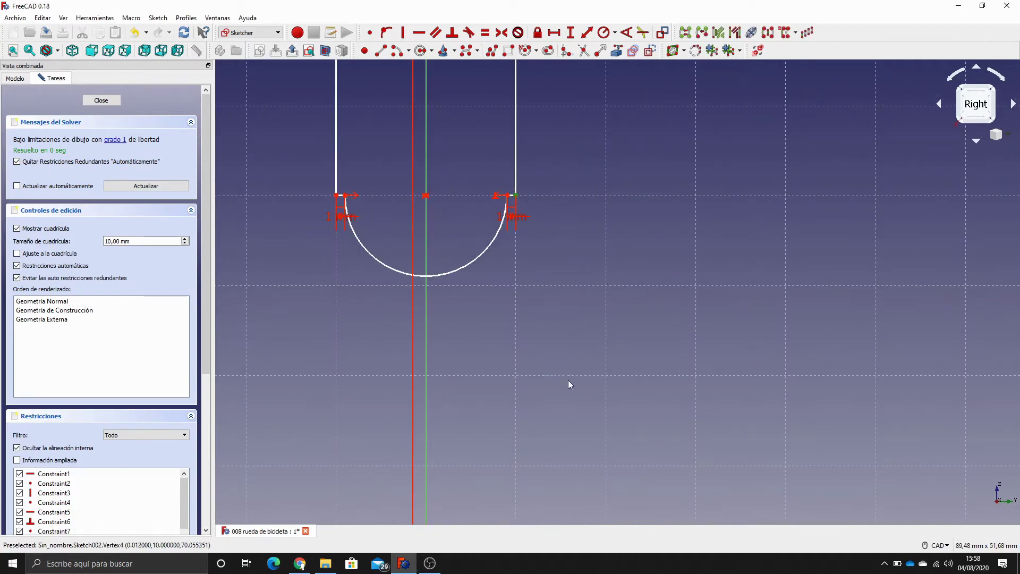
{"action": "middle_click_drag", "start_coordinate": [568, 381], "coordinate": [578, 198]}
{"action": "scroll", "coordinate": [581, 333], "scroll_direction": "down", "scroll_amount": 4}
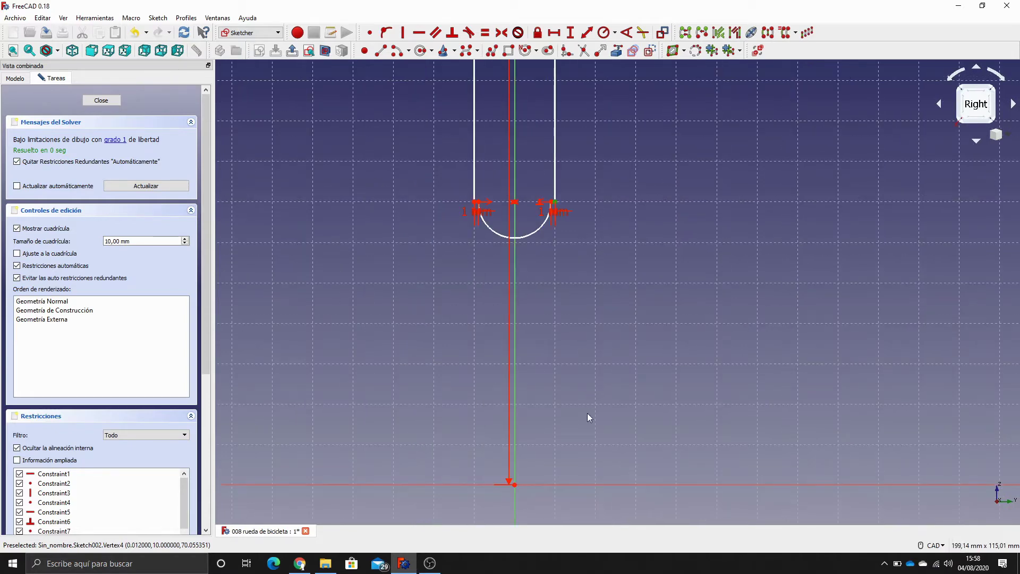
{"action": "left_click", "coordinate": [514, 484]}
{"action": "left_click", "coordinate": [570, 33]}
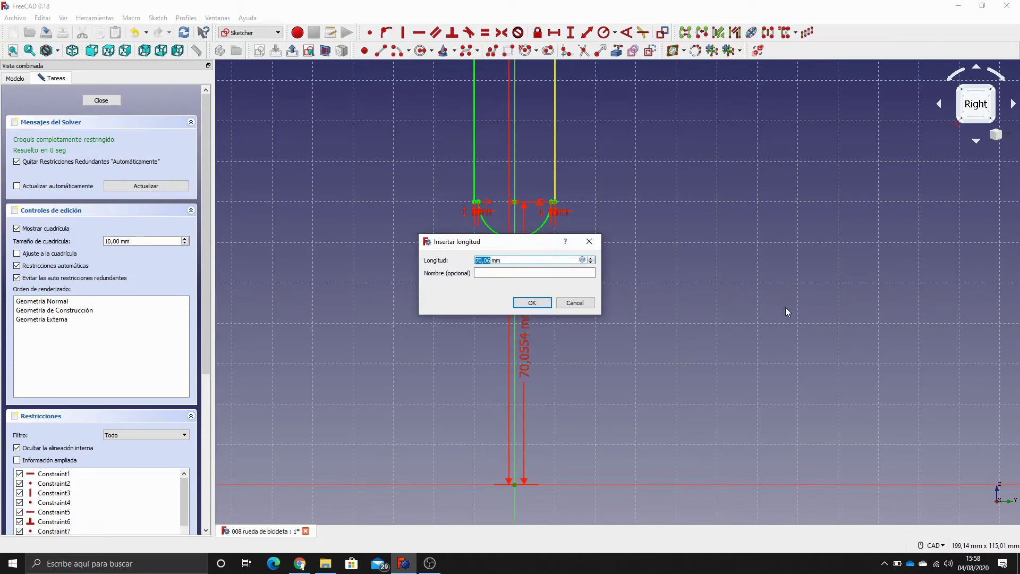
{"action": "type", "text": "29"}
{"action": "key", "text": "Return"}
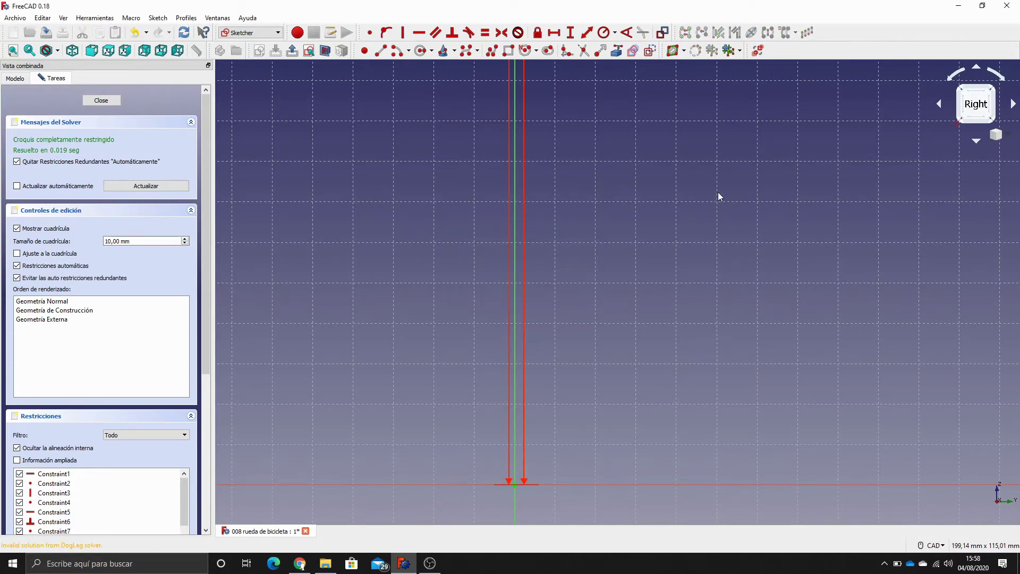
Finish editing the rim profile sketch and close it
{"action": "scroll", "coordinate": [713, 176], "scroll_direction": "down", "scroll_amount": 6}
{"action": "mouse_move", "coordinate": [717, 161]}
{"action": "middle_mouse_down"}
{"action": "mouse_move", "coordinate": [683, 270]}
{"action": "mouse_move", "coordinate": [642, 287]}
{"action": "middle_mouse_up"}
{"action": "scroll", "coordinate": [613, 154], "scroll_direction": "up", "scroll_amount": 10}
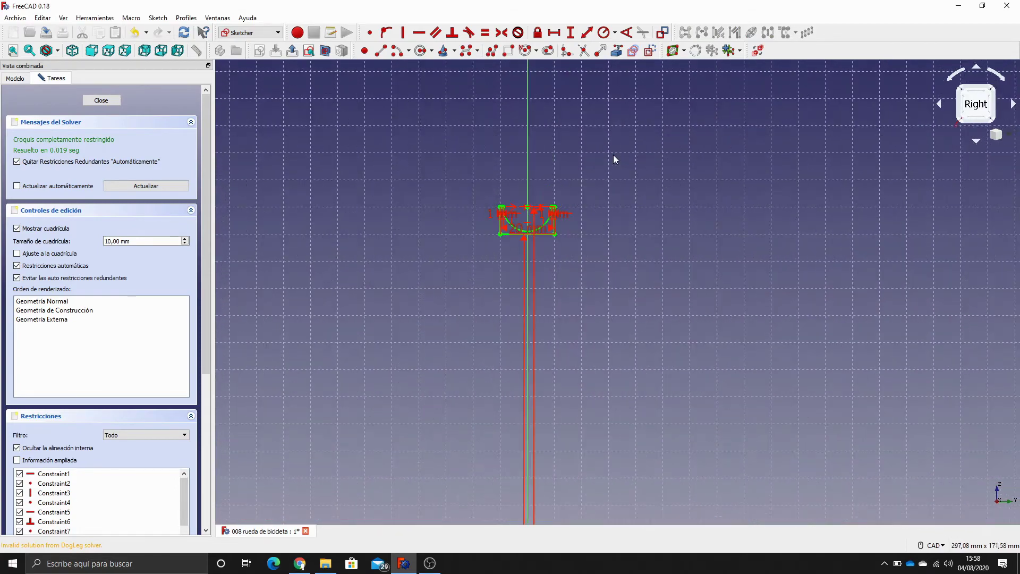
{"action": "scroll", "coordinate": [528, 256], "scroll_direction": "up", "scroll_amount": 3}
{"action": "middle_click_drag", "start_coordinate": [604, 234], "coordinate": [713, 225]}
{"action": "scroll", "coordinate": [673, 234], "scroll_direction": "up", "scroll_amount": 3}
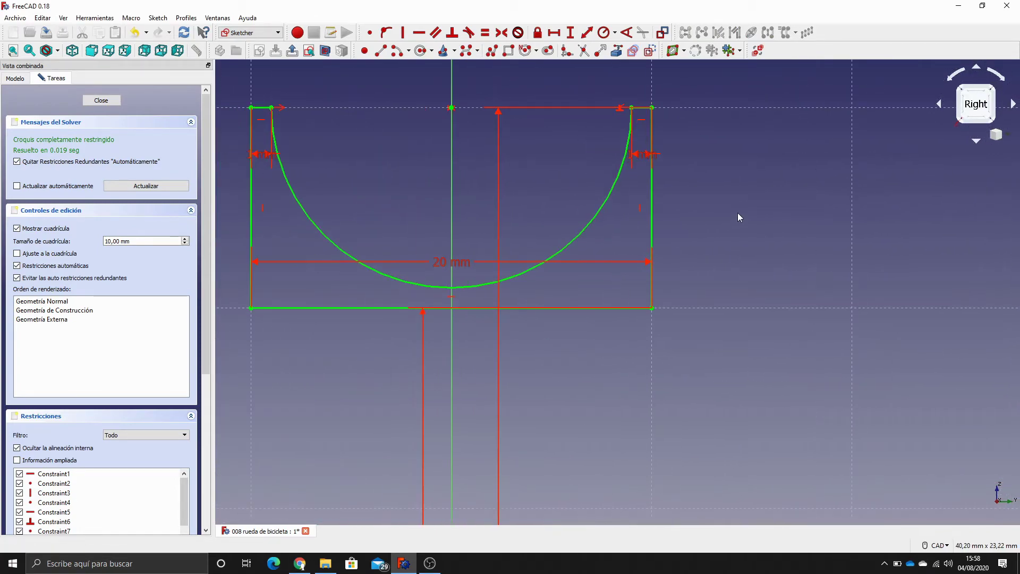
{"action": "scroll", "coordinate": [737, 217], "scroll_direction": "down", "scroll_amount": 3}
{"action": "left_click", "coordinate": [116, 101]}
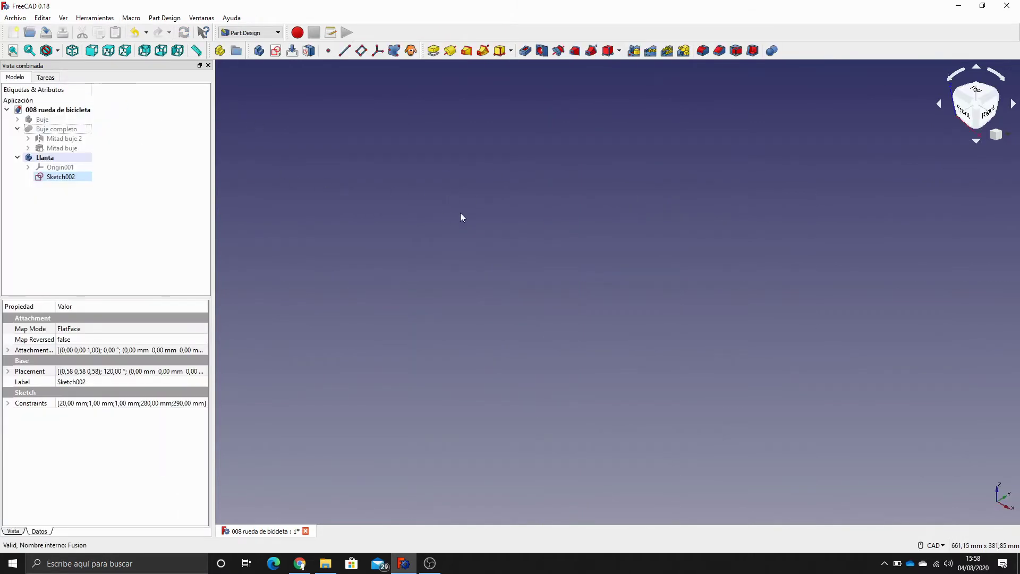
Make the Buje completo hub visible together with the rim profile sketch of the Llanta body
{"action": "left_click", "coordinate": [221, 157]}
{"action": "left_click", "coordinate": [62, 159]}
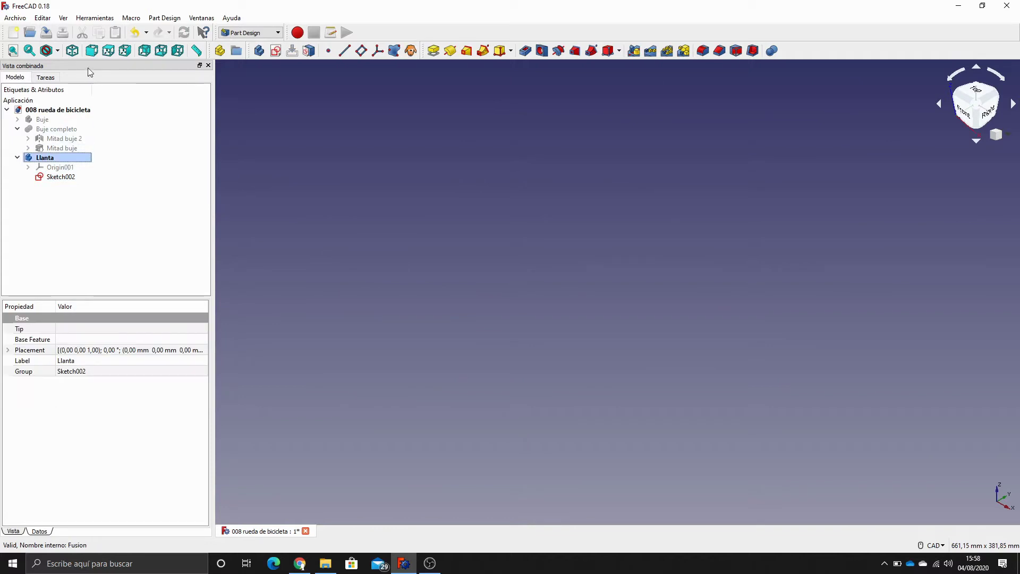
{"action": "left_click", "coordinate": [30, 52]}
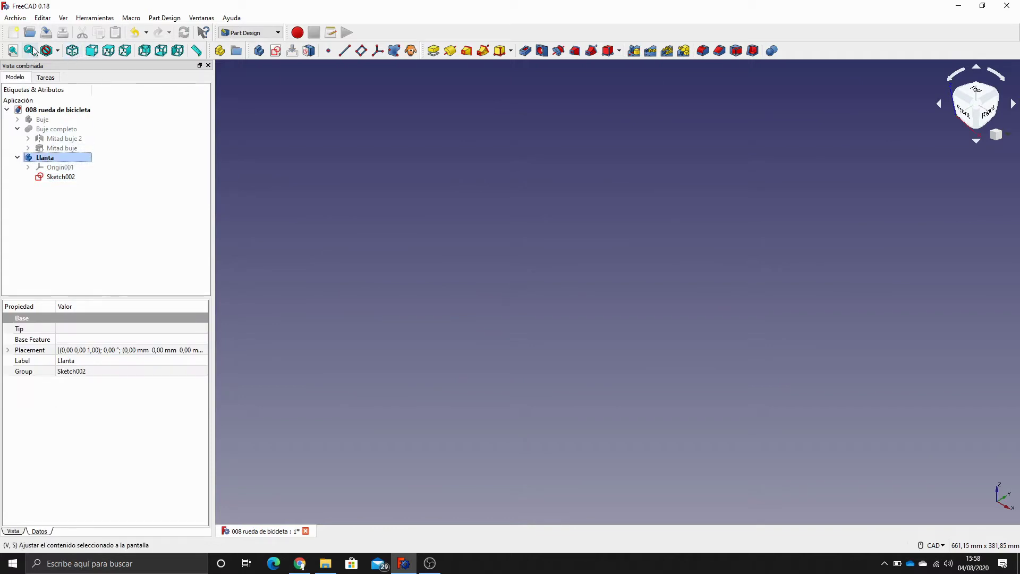
{"action": "scroll", "coordinate": [538, 214], "scroll_direction": "down", "scroll_amount": 5}
{"action": "scroll", "coordinate": [537, 217], "scroll_direction": "down", "scroll_amount": 3}
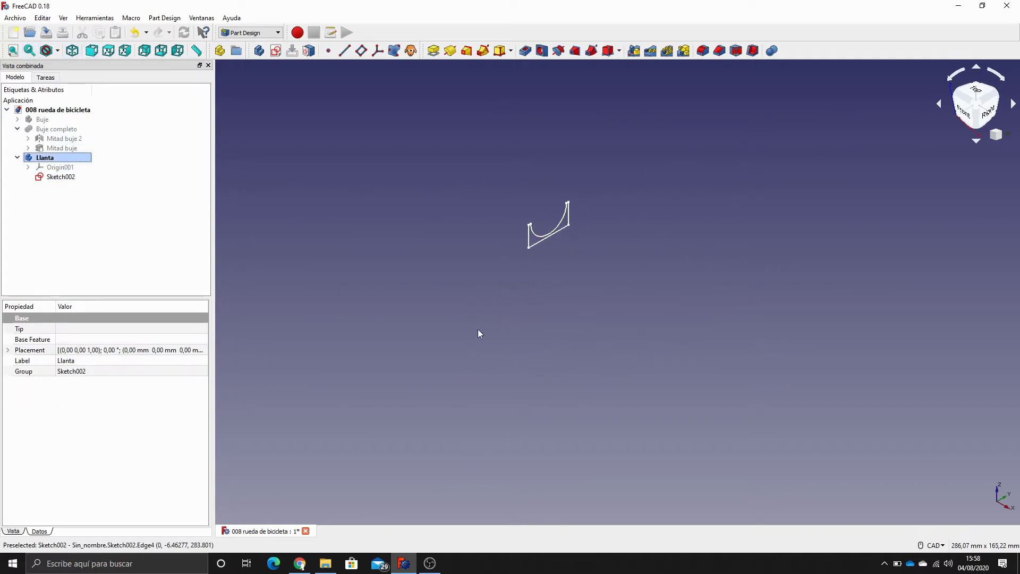
{"action": "left_click", "coordinate": [68, 130]}
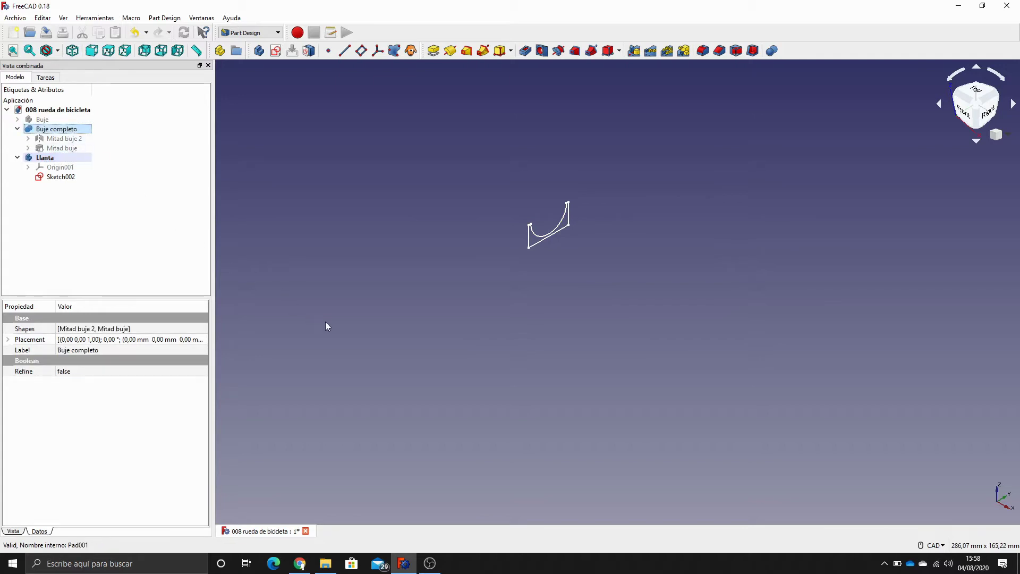
{"action": "scroll", "coordinate": [329, 322], "scroll_direction": "down", "scroll_amount": 3}
{"action": "key", "text": "space"}
{"action": "middle_click_drag", "start_coordinate": [352, 332], "coordinate": [376, 234]}
{"action": "scroll", "coordinate": [376, 239], "scroll_direction": "down", "scroll_amount": 3}
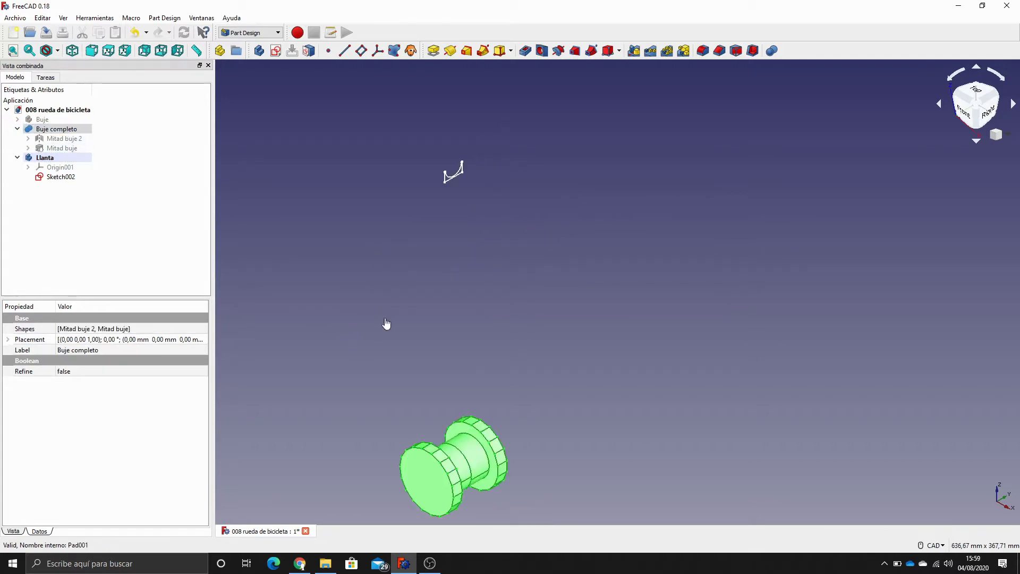
{"action": "left_click", "coordinate": [381, 342]}
{"action": "middle_click_drag", "start_coordinate": [410, 334], "coordinate": [419, 272]}
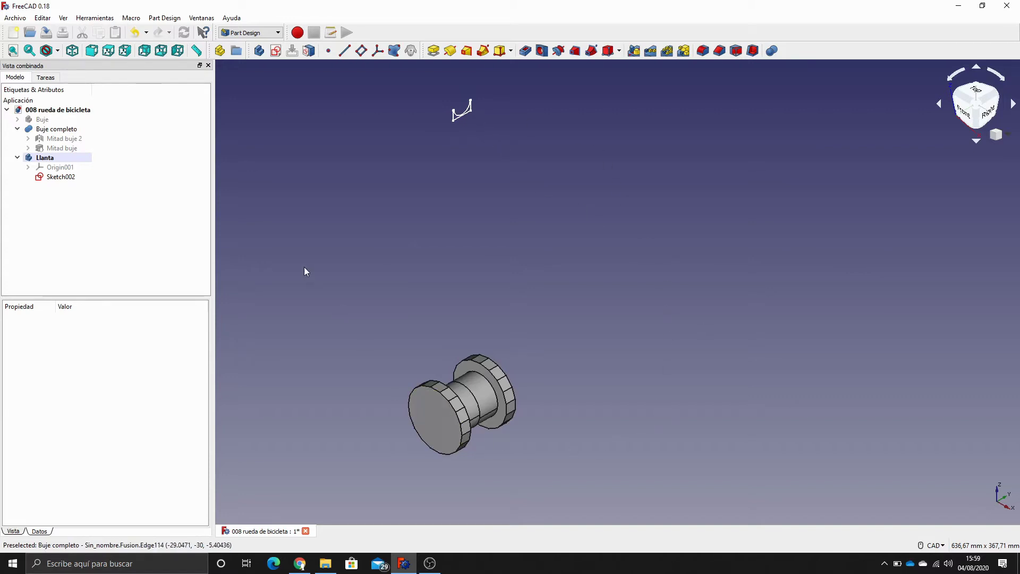
Rename the rim profile sketch in the Llanta body as "Sketch llanta"
{"action": "left_click", "coordinate": [57, 177]}
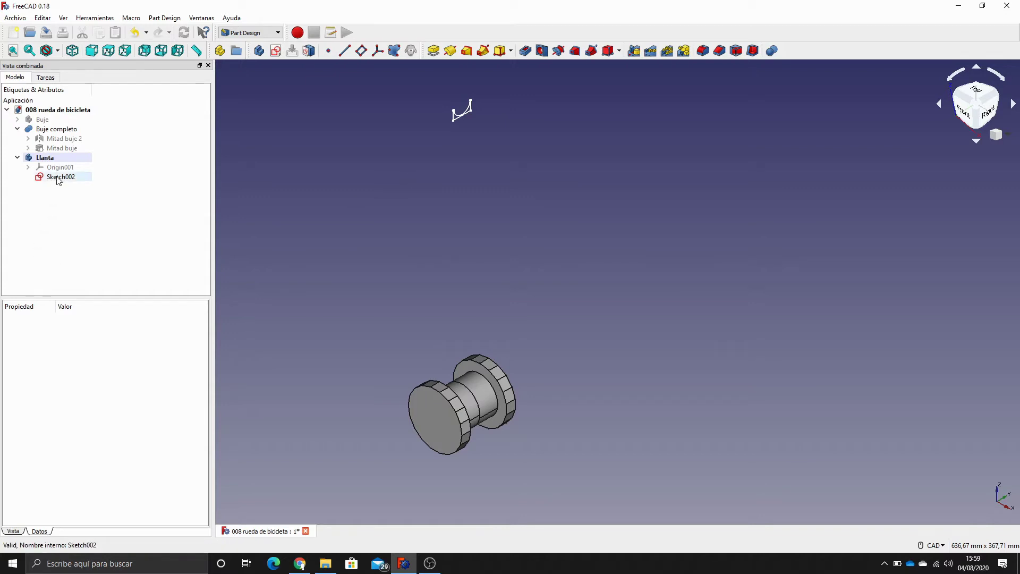
{"action": "key", "text": "F2"}
{"action": "key", "text": "End"}
{"action": "key", "text": "BackSpace"}
{"action": "key", "text": "BackSpace"}
{"action": "key", "text": "BackSpace"}
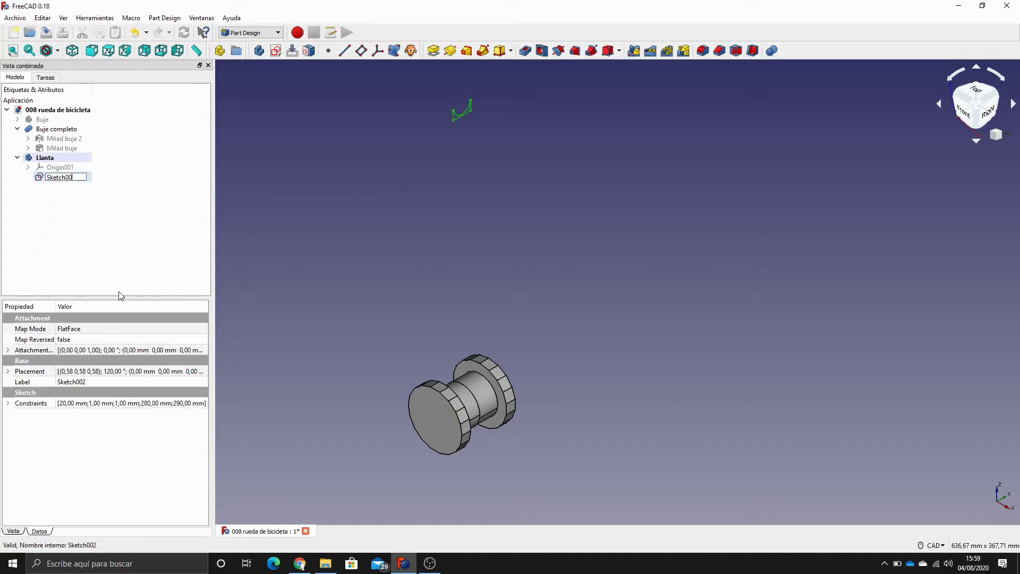
{"action": "type", "text": "llanta"}
{"action": "key", "text": "Return"}
Revolve the rim profile sketch 360° around the base Y axis to form the solid rim
{"action": "left_click", "coordinate": [450, 51]}
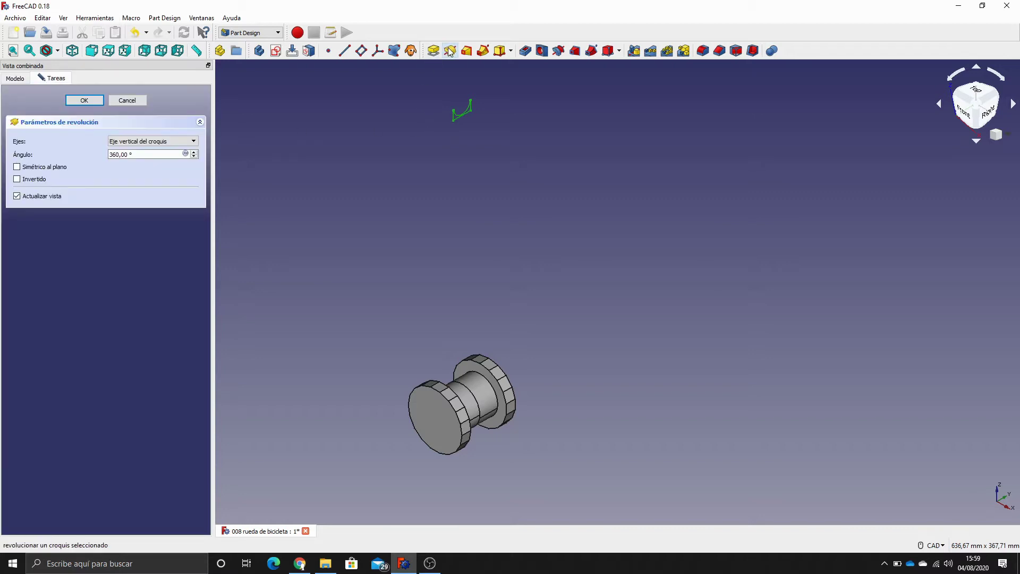
{"action": "left_click", "coordinate": [170, 142]}
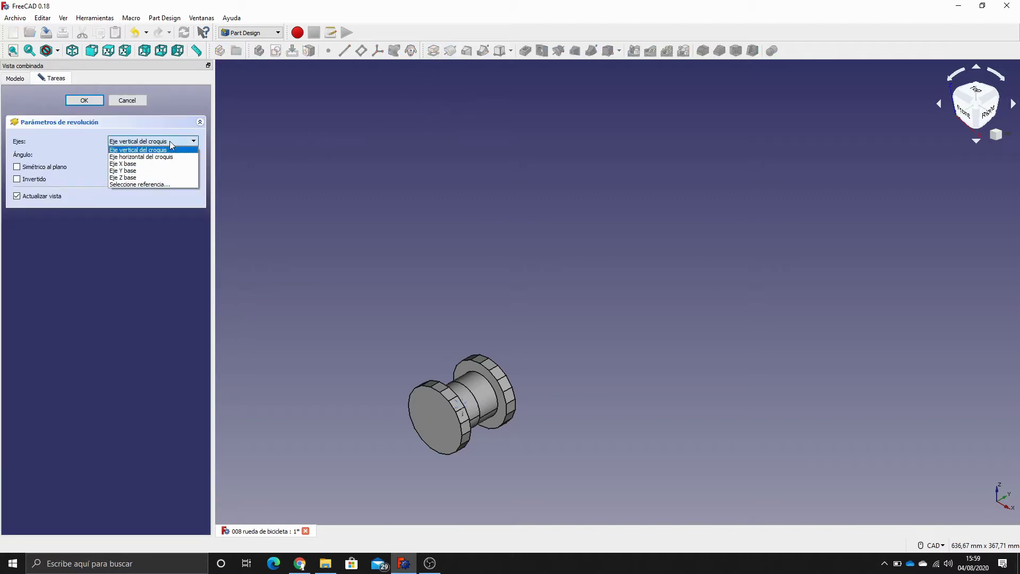
{"action": "left_click", "coordinate": [128, 171]}
{"action": "scroll", "coordinate": [403, 184], "scroll_direction": "down", "scroll_amount": 3}
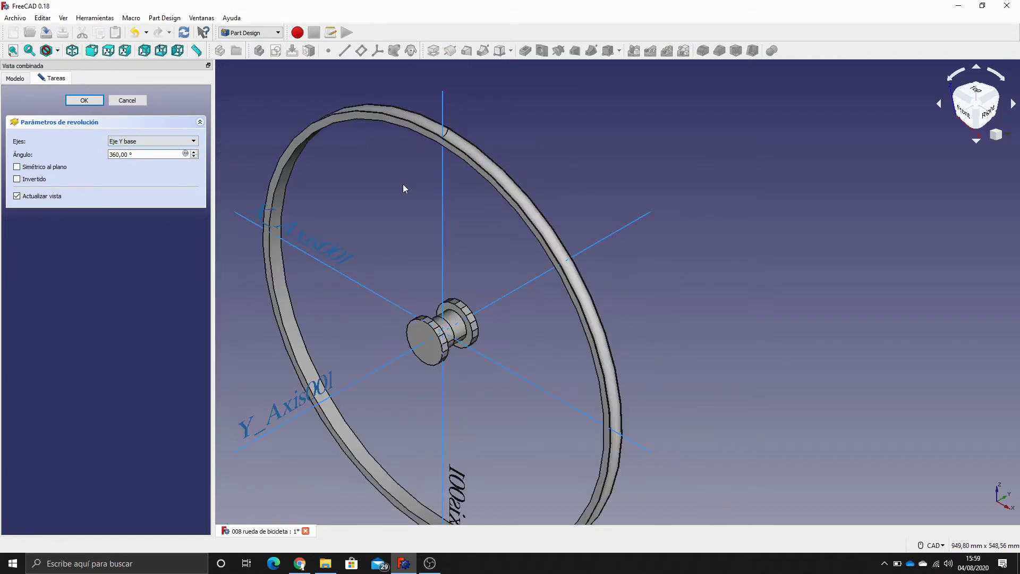
{"action": "left_click", "coordinate": [84, 101]}
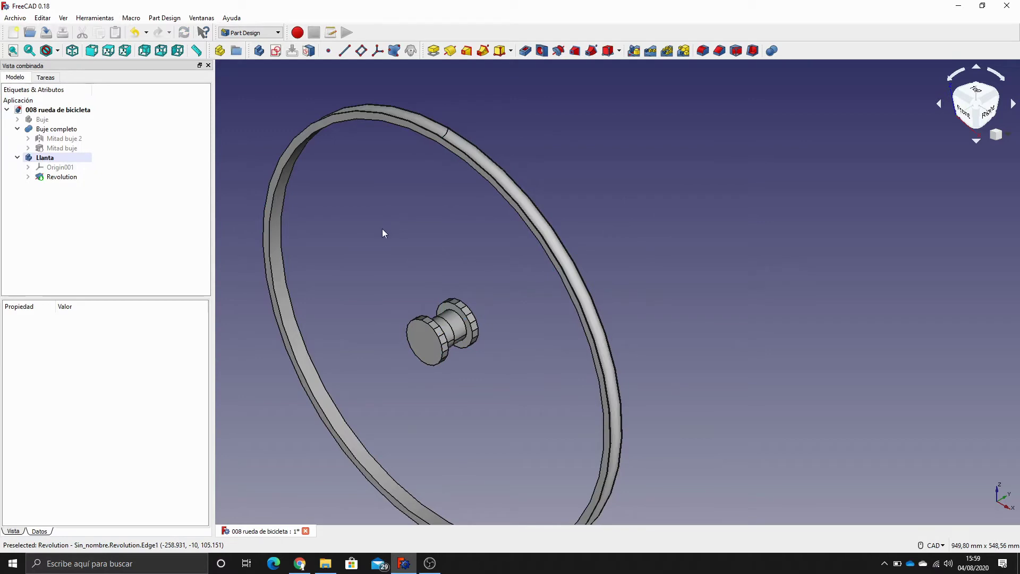
Rename the rim's revolution feature as "Revolucion llanta"
{"action": "left_click", "coordinate": [62, 177]}
{"action": "key", "text": "F2"}
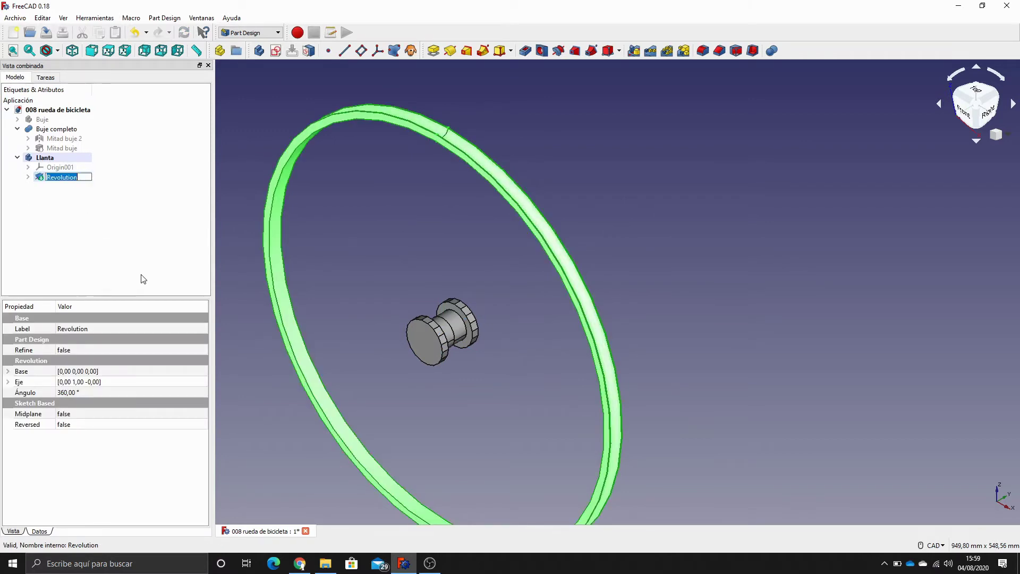
{"action": "key", "text": "End"}
{"action": "key", "text": "BackSpace"}
{"action": "key", "text": "BackSpace"}
{"action": "key", "text": "BackSpace"}
{"action": "type", "text": "cion llana"}
{"action": "key", "text": "Return"}
{"action": "key", "text": "F2"}
{"action": "key", "text": "End"}
{"action": "key", "text": "Return"}
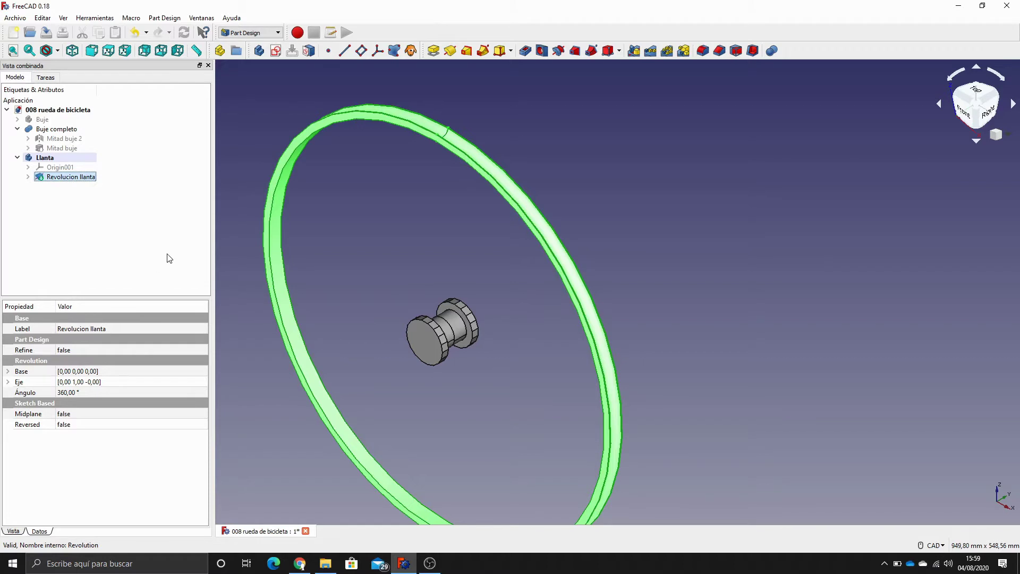
{"action": "left_click", "coordinate": [205, 227]}
Fillet the two inner circular edges of the rim with an 8 mm radius
{"action": "scroll", "coordinate": [331, 191], "scroll_direction": "up", "scroll_amount": 3}
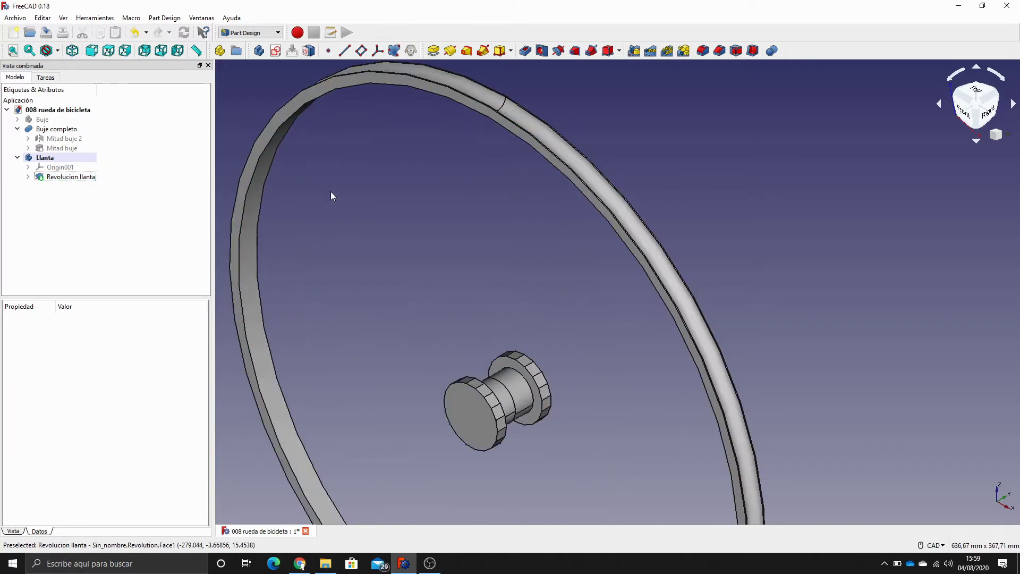
{"action": "left_click", "coordinate": [246, 197]}
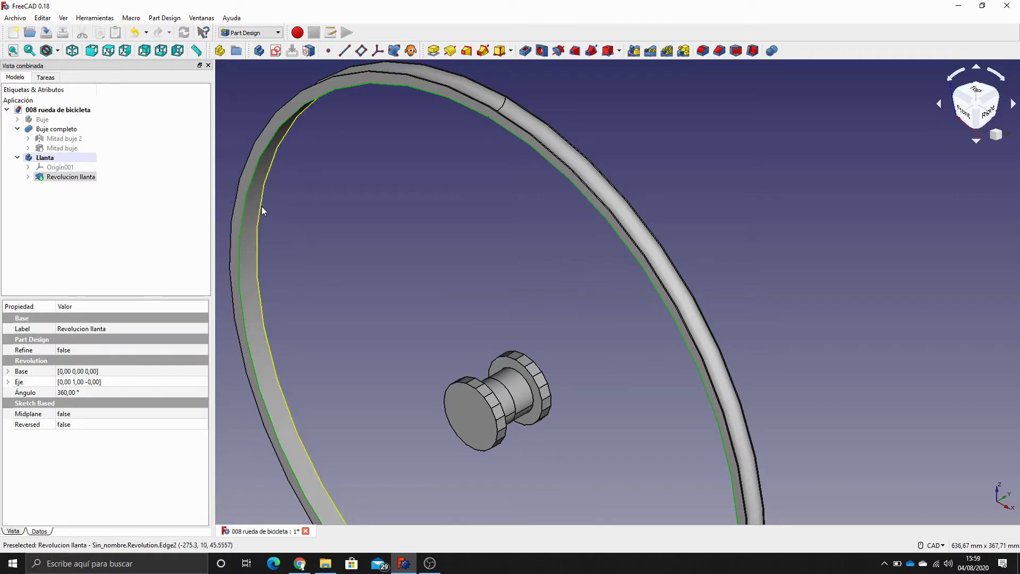
{"action": "left_click", "coordinate": [705, 52]}
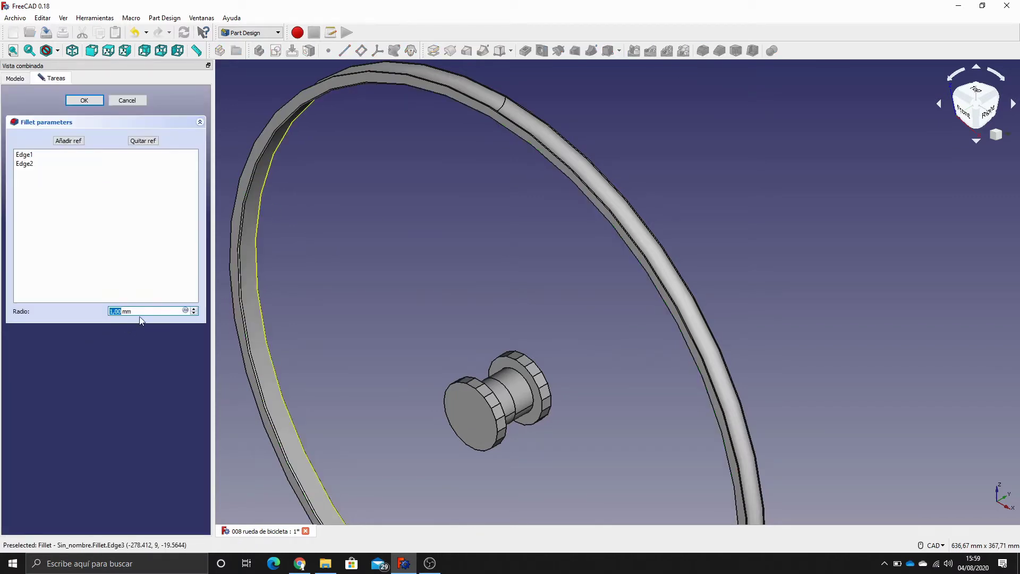
{"action": "left_click", "coordinate": [194, 308]}
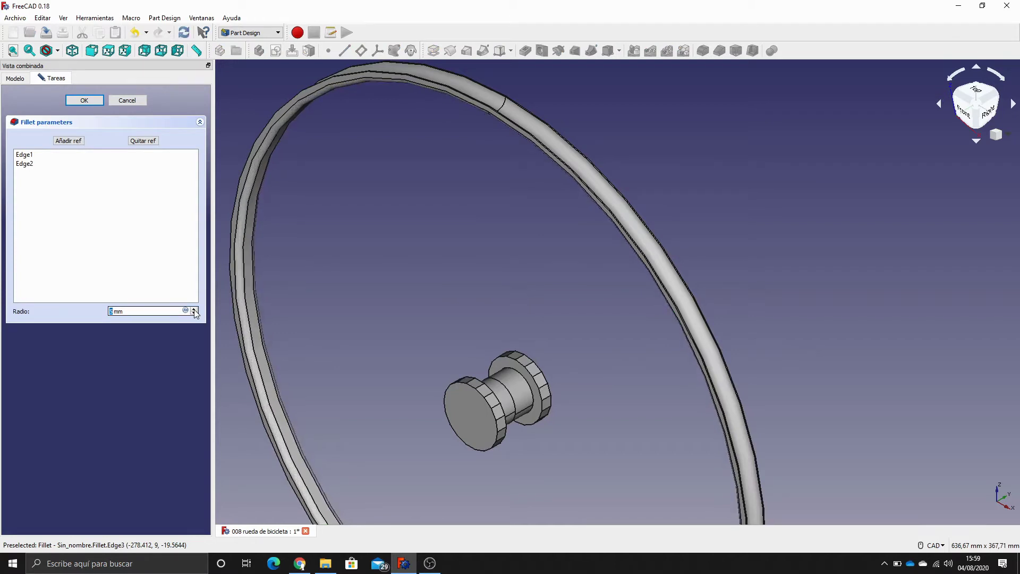
{"action": "left_click", "coordinate": [194, 309]}
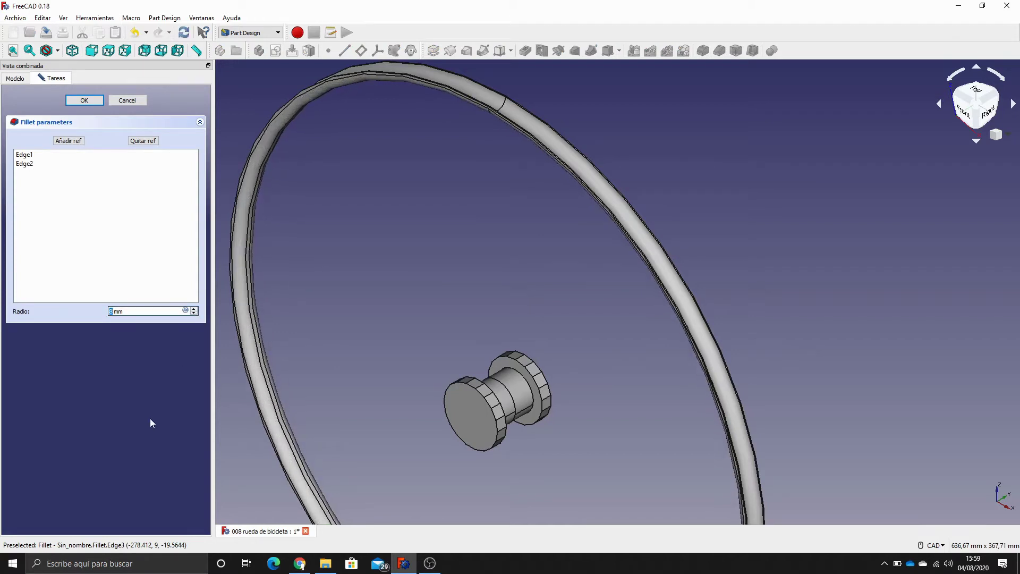
{"action": "left_click", "coordinate": [84, 101]}
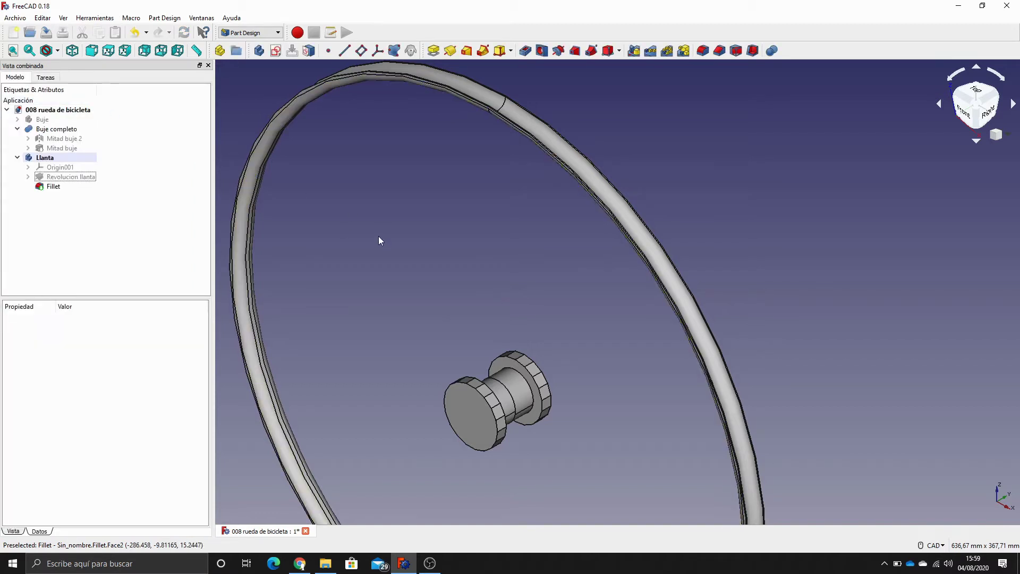
Rename the rim's fillet feature as "Redond llanta"
{"action": "left_click", "coordinate": [53, 186]}
{"action": "key", "text": "F2"}
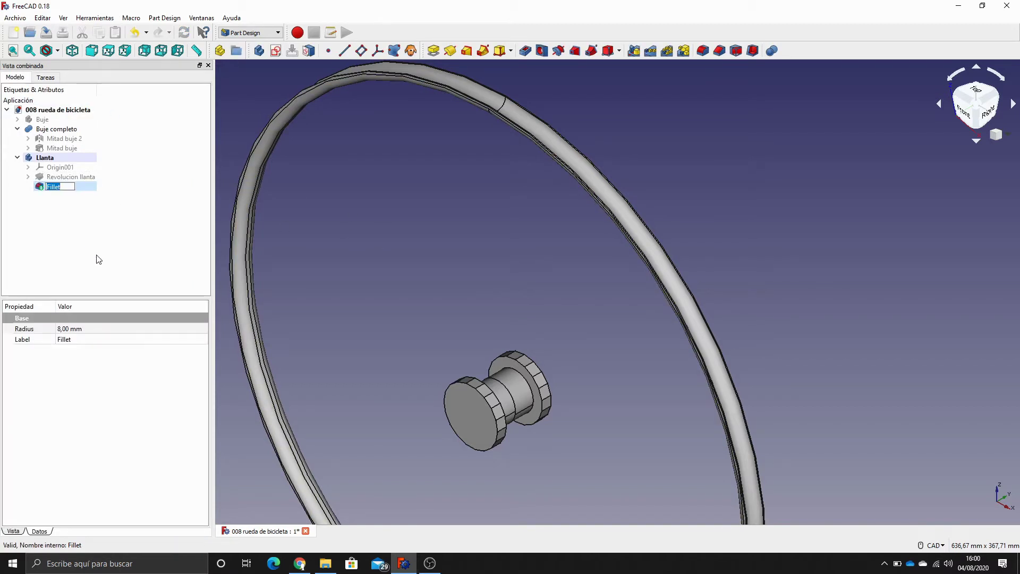
{"action": "type", "text": "Redond llanta"}
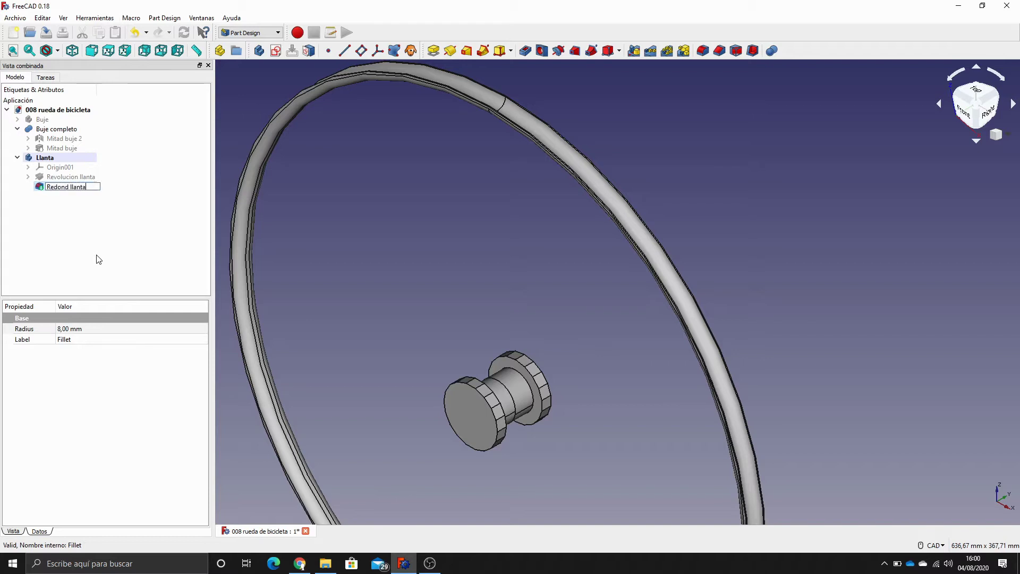
{"action": "key", "text": "Return"}
{"action": "left_click", "coordinate": [412, 221]}
{"action": "scroll", "coordinate": [412, 222], "scroll_direction": "down", "scroll_amount": 2}
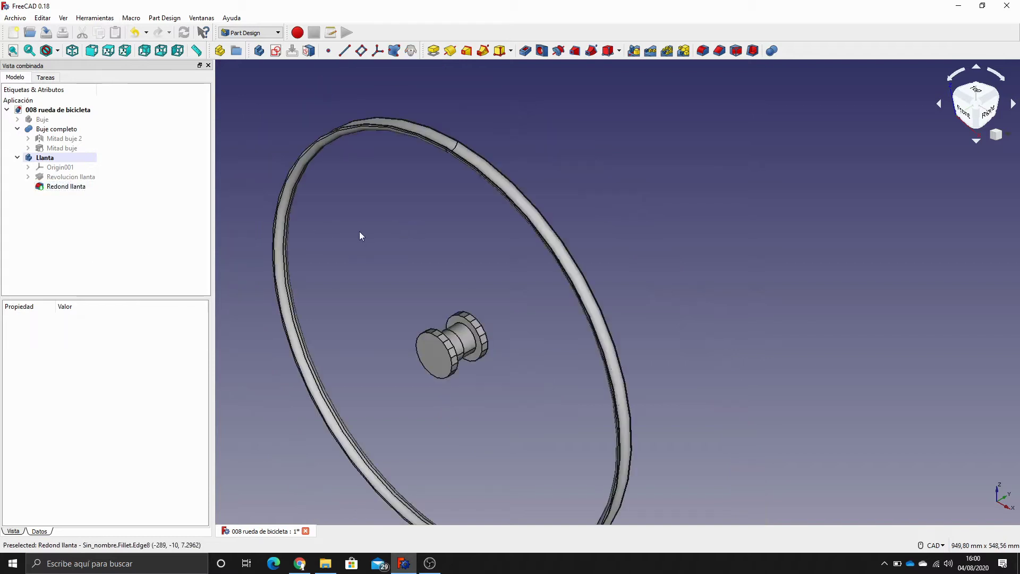
{"action": "middle_click_drag", "start_coordinate": [360, 232], "coordinate": [394, 181]}
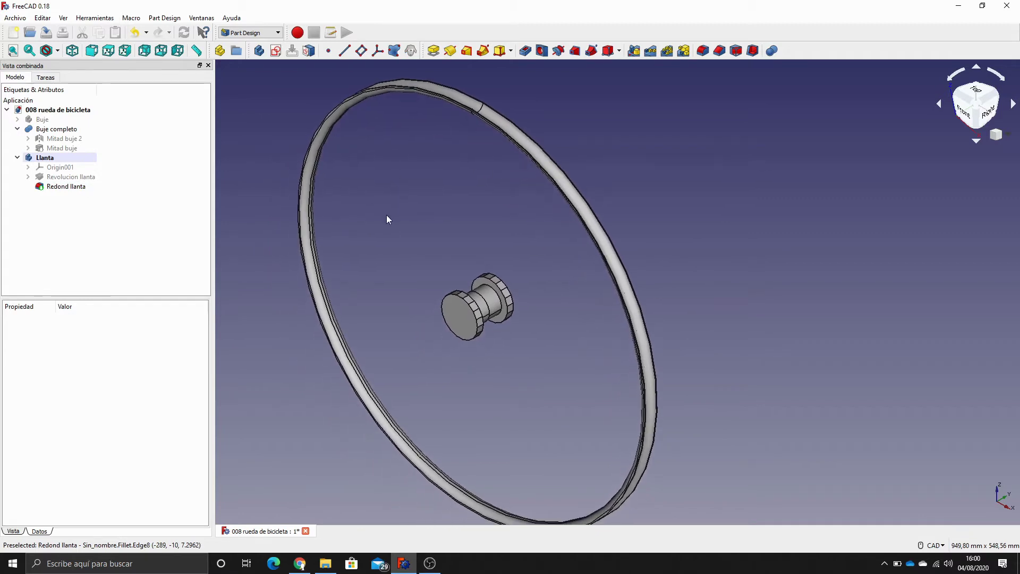
{"action": "middle_click_drag", "start_coordinate": [387, 216], "coordinate": [412, 192]}
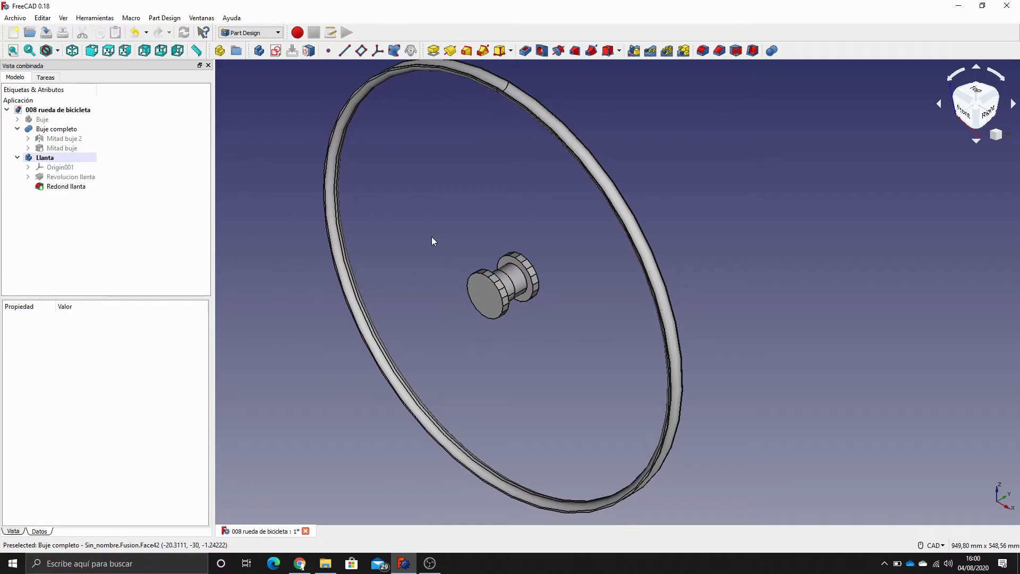
{"action": "scroll", "coordinate": [432, 237], "scroll_direction": "down", "scroll_amount": 2}
{"action": "middle_click_drag", "start_coordinate": [431, 237], "coordinate": [500, 237]}
{"action": "scroll", "coordinate": [500, 237], "scroll_direction": "up", "scroll_amount": 2}
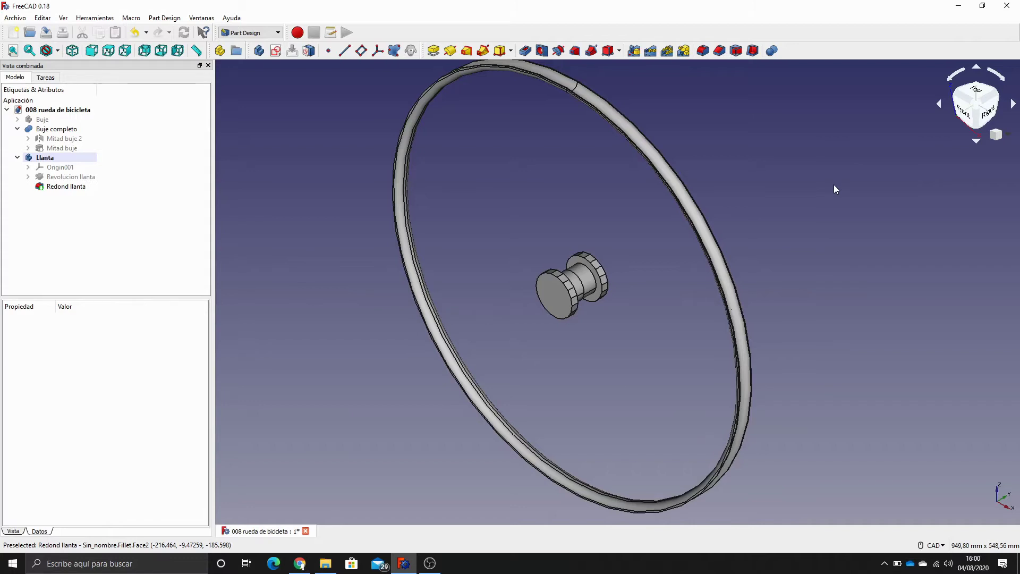
Create a new body in the bicycle wheel document and name it "Cubierta"
{"action": "left_click", "coordinate": [46, 253]}
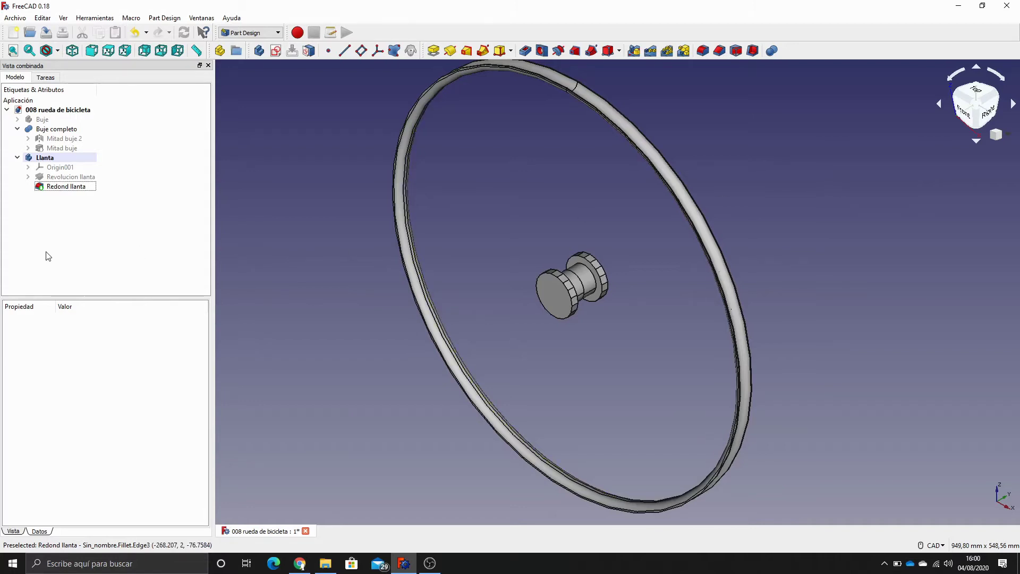
{"action": "left_click", "coordinate": [90, 109]}
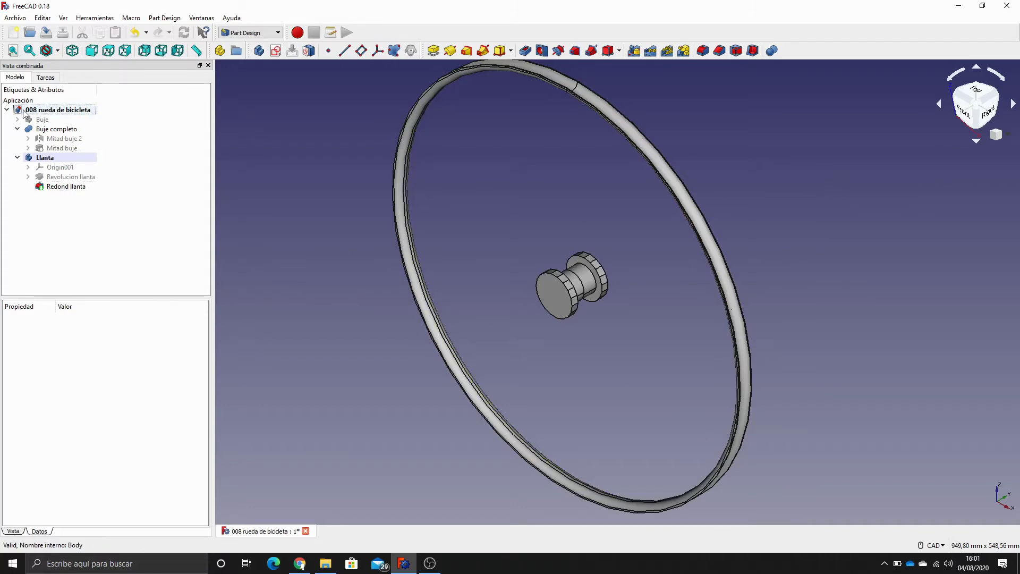
{"action": "left_click", "coordinate": [259, 51]}
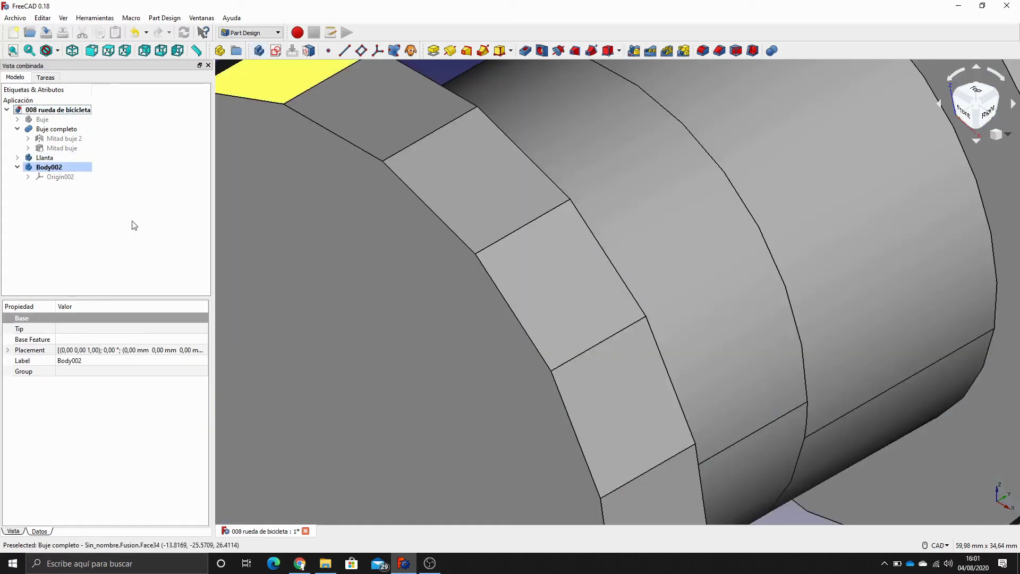
{"action": "left_click", "coordinate": [55, 166]}
{"action": "key", "text": "F2"}
{"action": "type", "text": "Cubierta"}
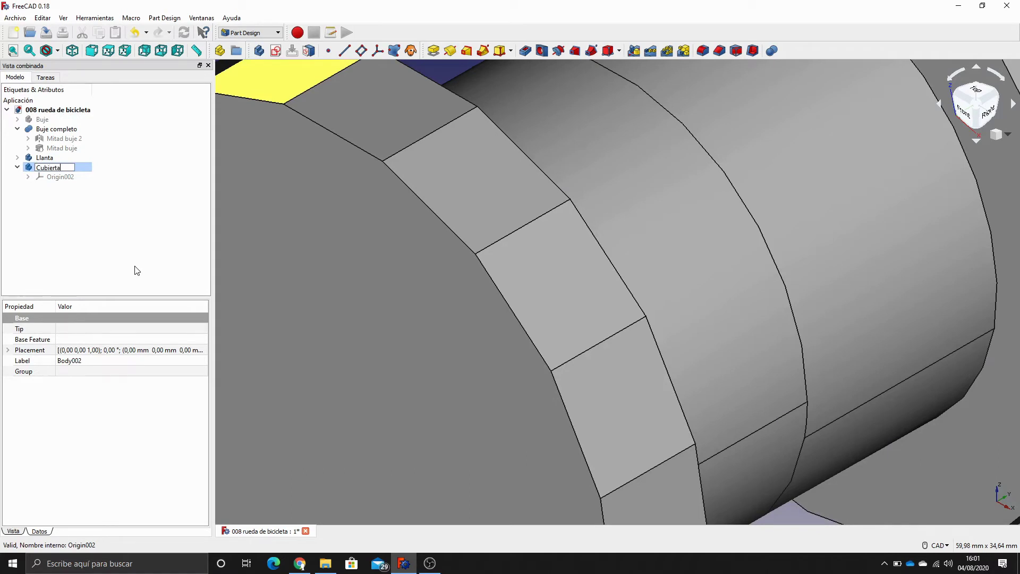
{"action": "key", "text": "Return"}
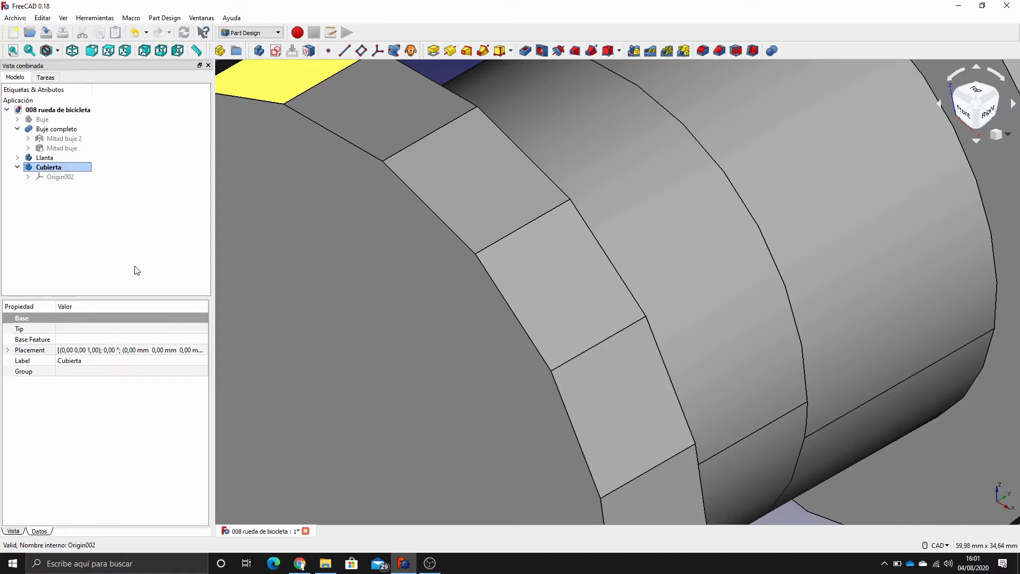
Hide the Buje completo hub
{"action": "left_click", "coordinate": [73, 130]}
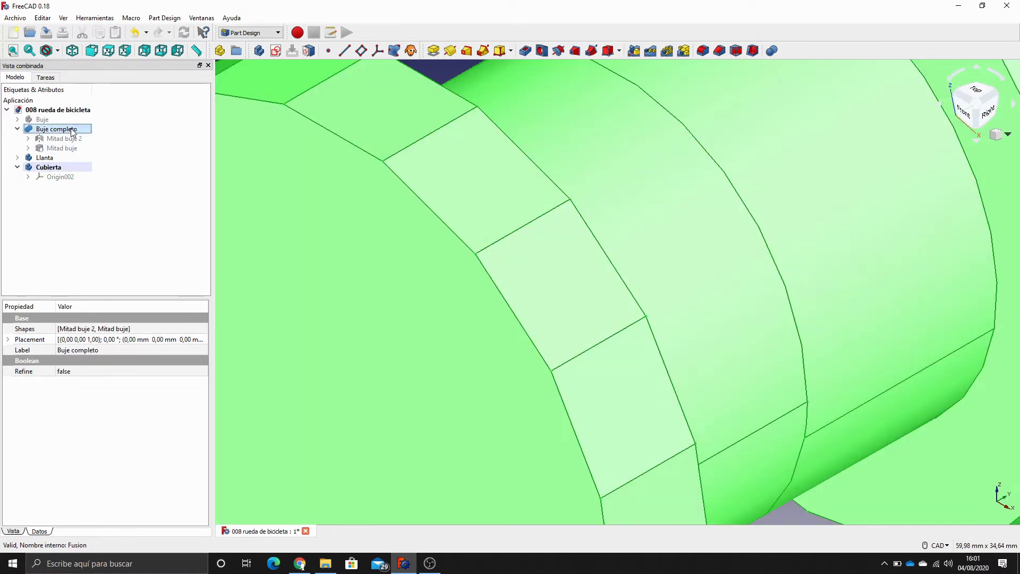
{"action": "key", "text": "space"}
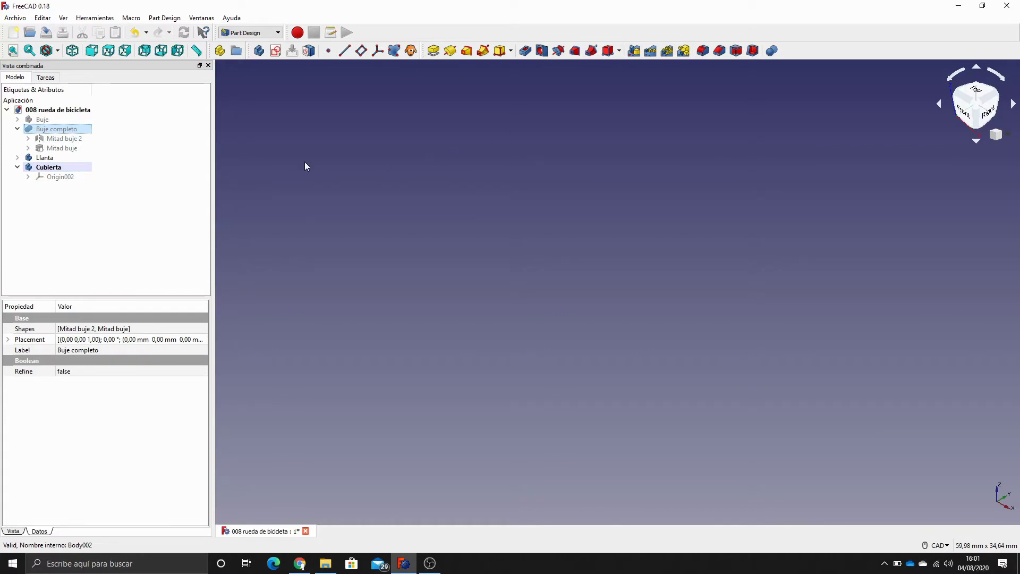
{"action": "left_click", "coordinate": [129, 192]}
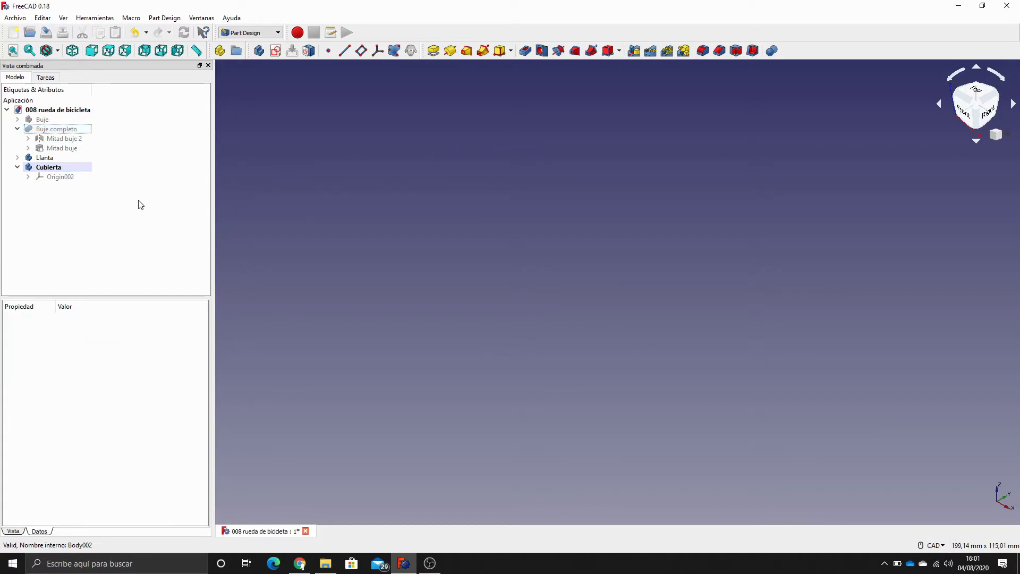
Examine the Llanta rim up close, focusing on the outer channel and edges of its upper section
{"action": "left_click", "coordinate": [70, 178]}
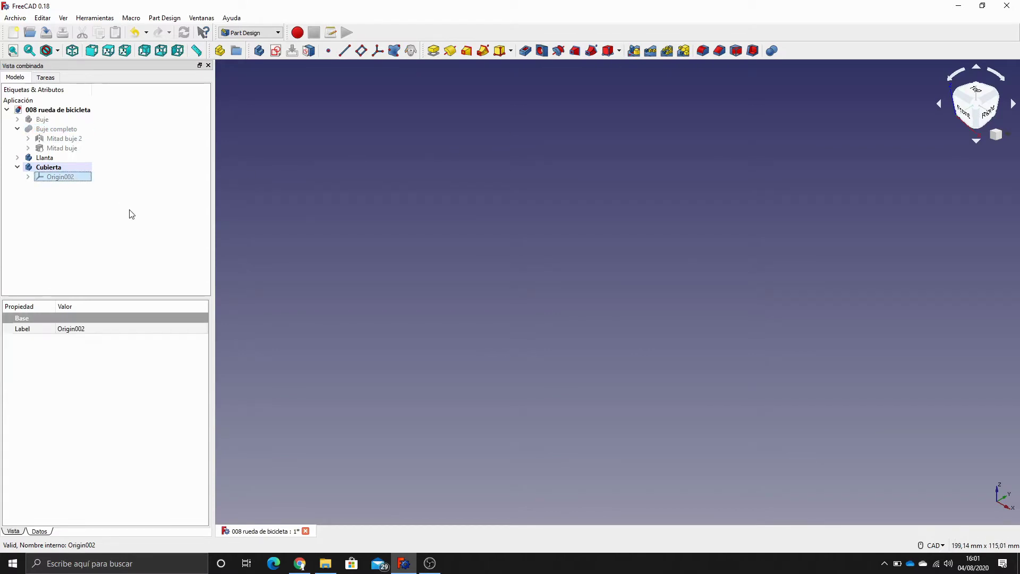
{"action": "left_click", "coordinate": [45, 158]}
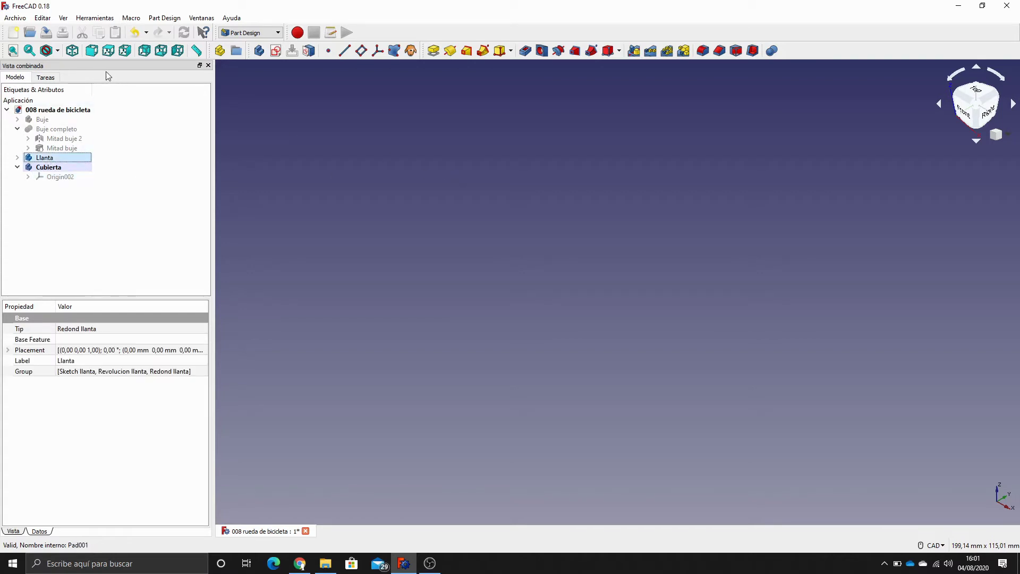
{"action": "left_click", "coordinate": [29, 51]}
{"action": "left_click", "coordinate": [593, 207]}
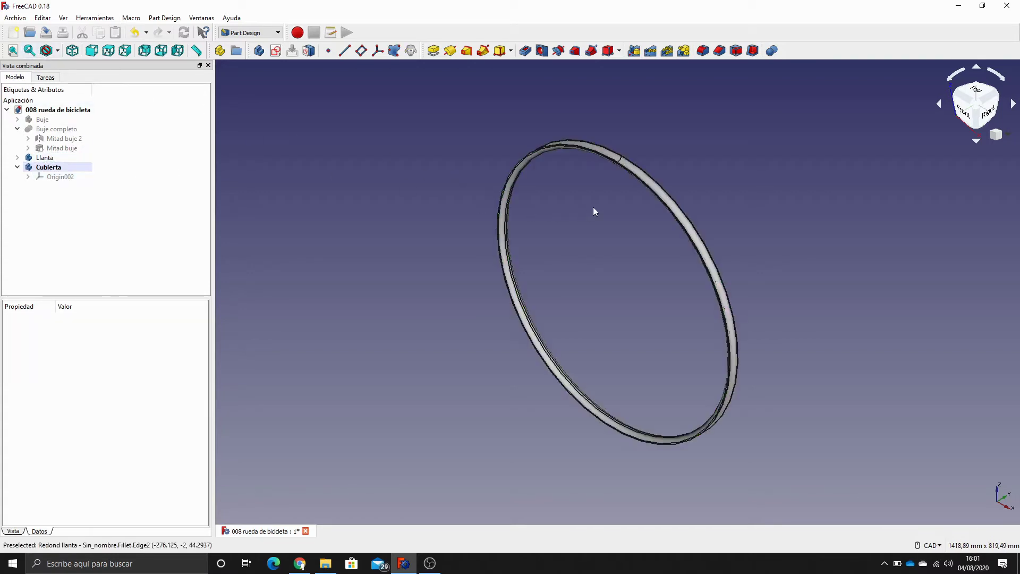
{"action": "scroll", "coordinate": [610, 175], "scroll_direction": "up", "scroll_amount": 3}
{"action": "scroll", "coordinate": [610, 174], "scroll_direction": "up", "scroll_amount": 2}
{"action": "scroll", "coordinate": [595, 197], "scroll_direction": "down", "scroll_amount": 3}
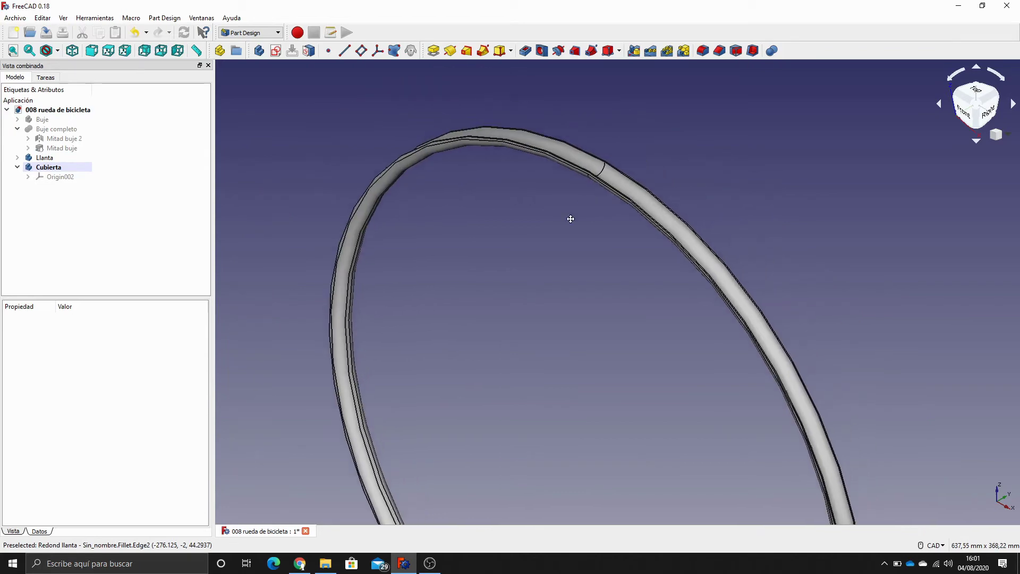
{"action": "scroll", "coordinate": [558, 223], "scroll_direction": "up", "scroll_amount": 7}
{"action": "scroll", "coordinate": [576, 175], "scroll_direction": "up", "scroll_amount": 1}
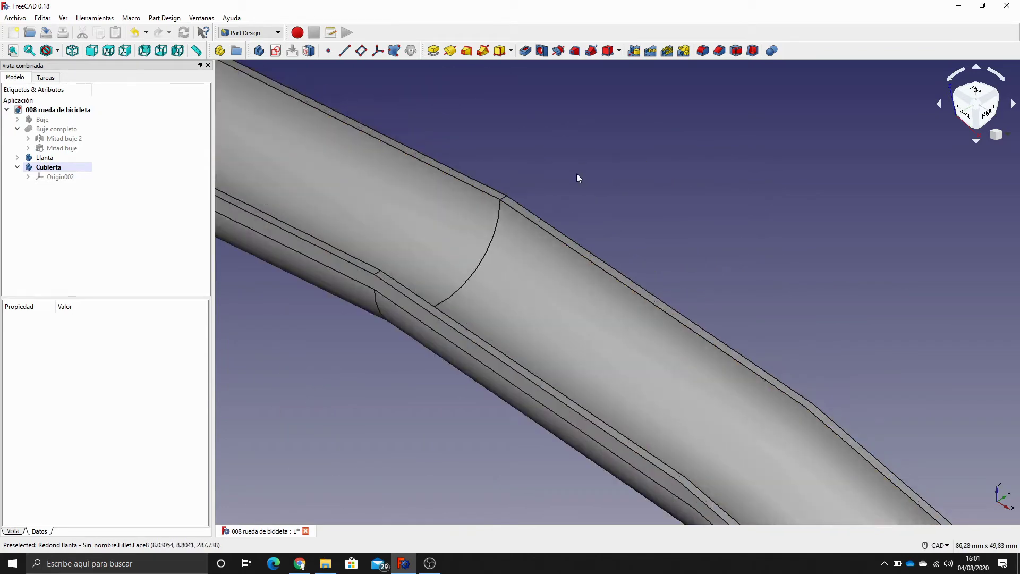
{"action": "scroll", "coordinate": [595, 170], "scroll_direction": "up", "scroll_amount": 2}
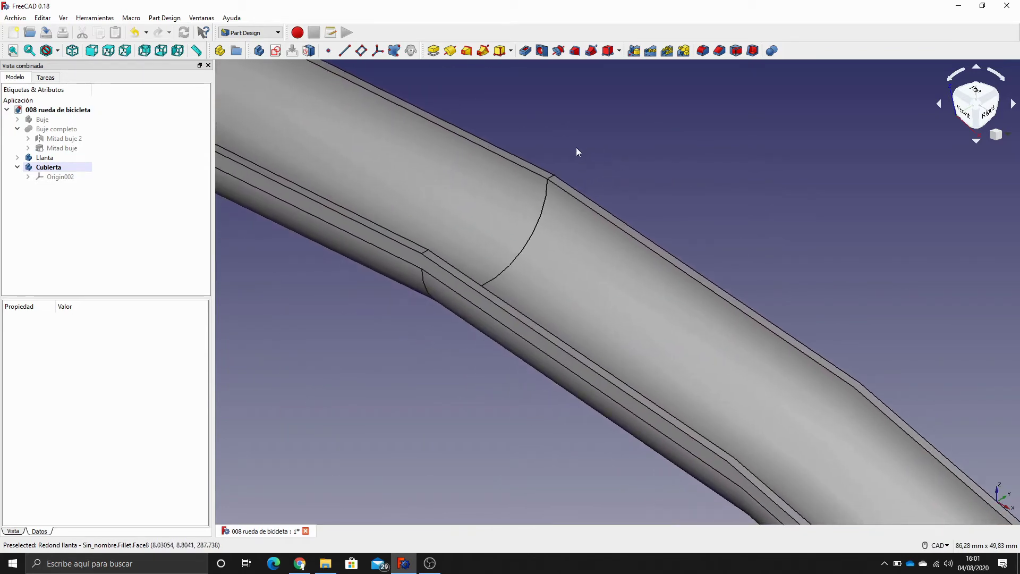
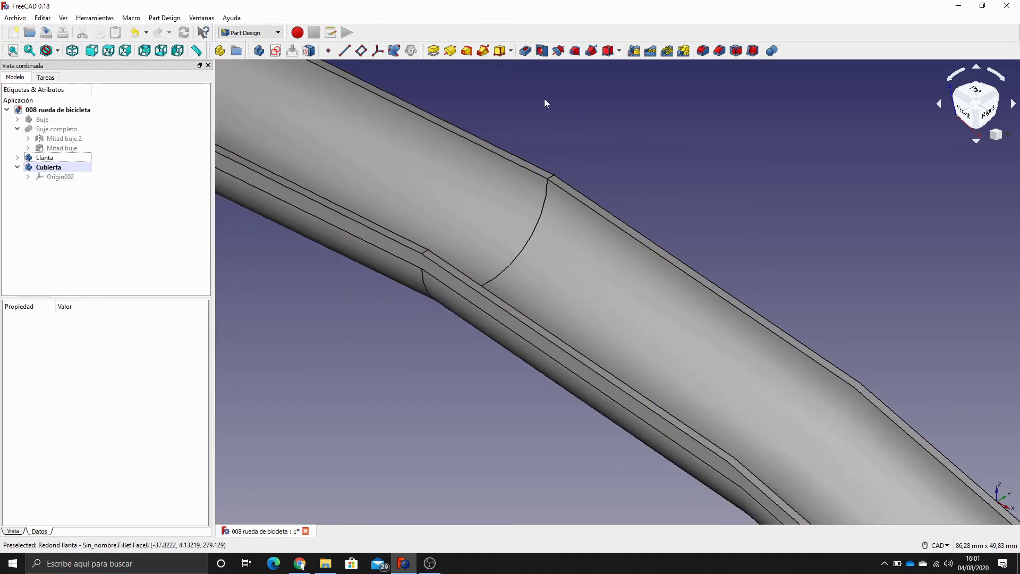
Create a datum point on the rim channel's edge vertex using Vértice attachment mode and a cross reference
{"action": "left_click", "coordinate": [546, 178]}
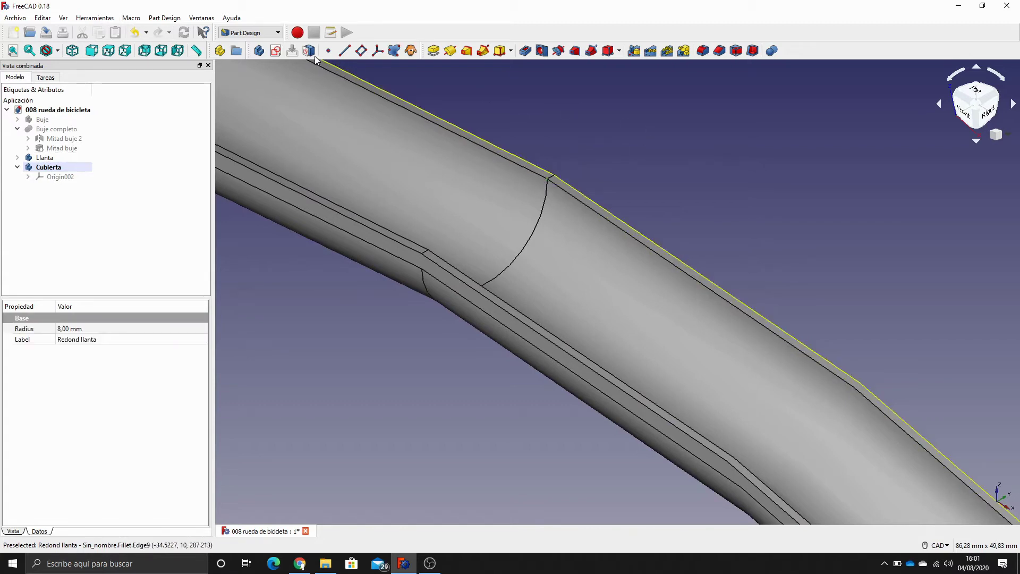
{"action": "left_click", "coordinate": [331, 52]}
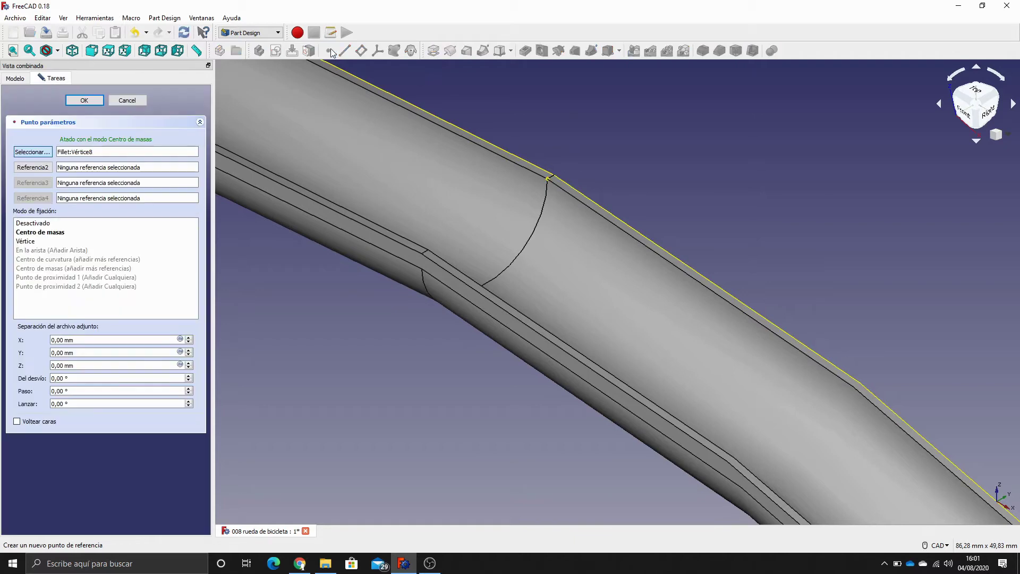
{"action": "left_click", "coordinate": [32, 241]}
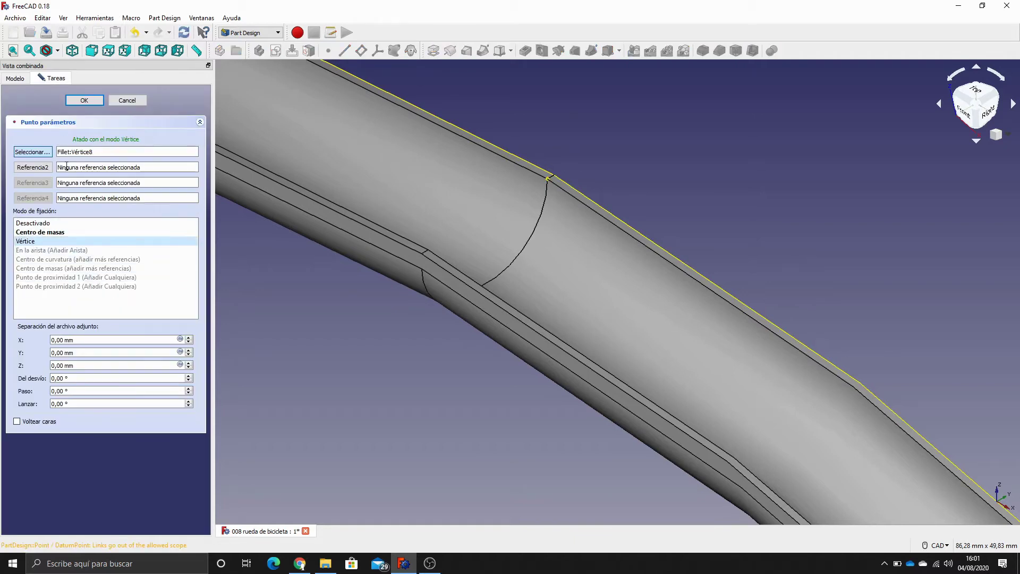
{"action": "left_click", "coordinate": [90, 100]}
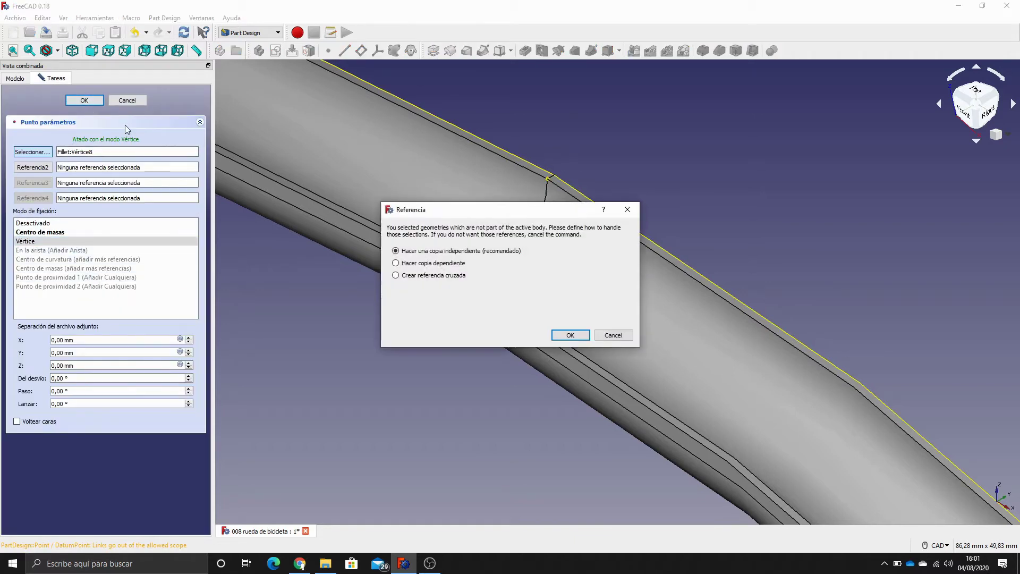
{"action": "left_click", "coordinate": [395, 275]}
{"action": "left_click", "coordinate": [582, 336]}
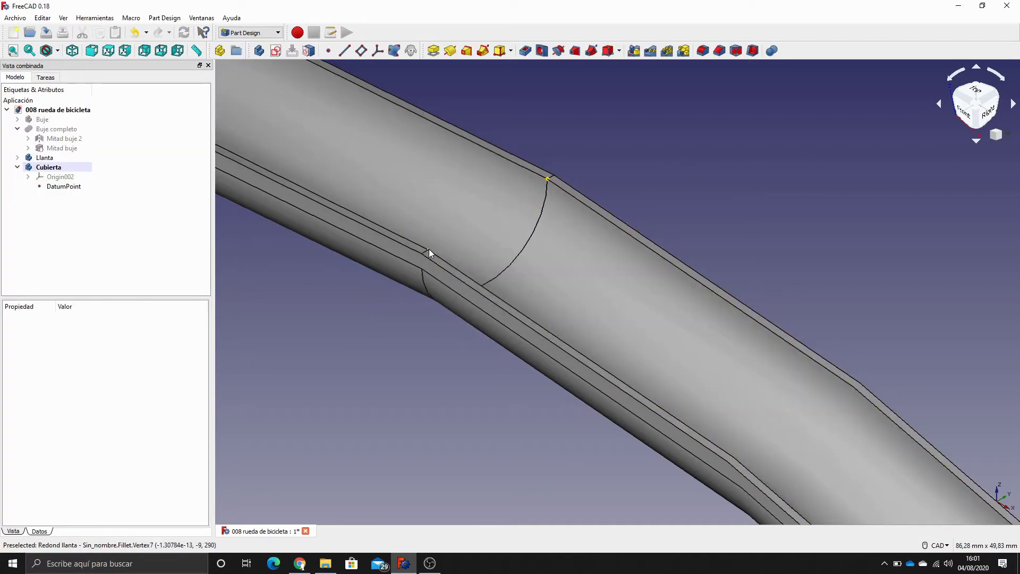
Create a second datum point at the centre of curvature of the rim channel's arc edge, using a cross reference
{"action": "left_click", "coordinate": [429, 249]}
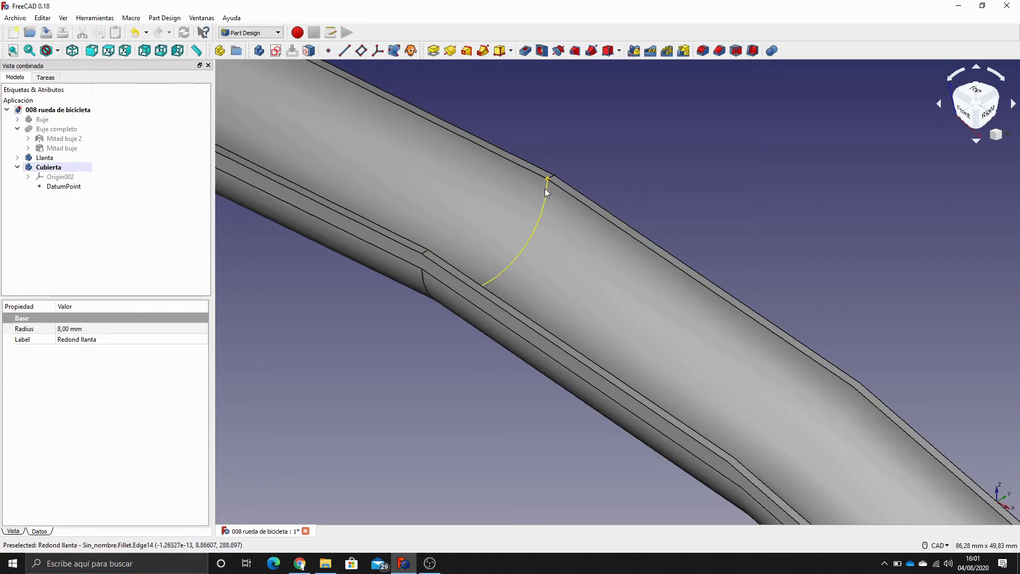
{"action": "left_click", "coordinate": [545, 193]}
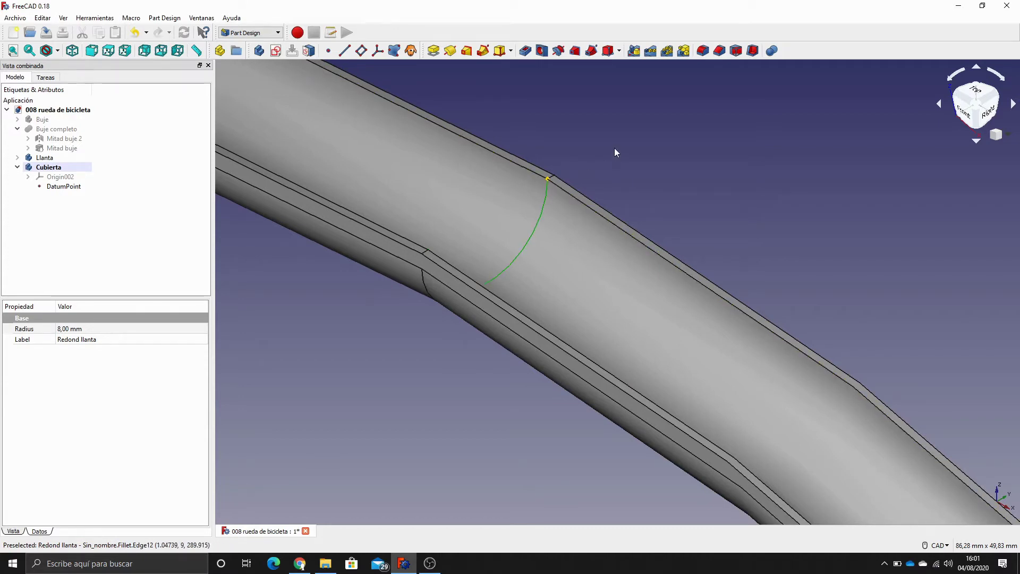
{"action": "left_click", "coordinate": [327, 50]}
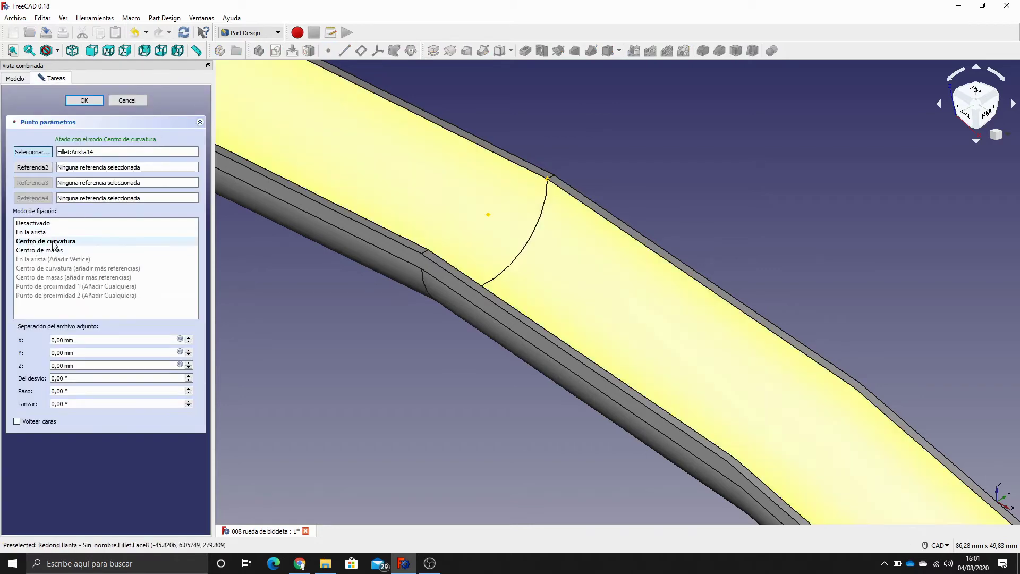
{"action": "left_click", "coordinate": [84, 100]}
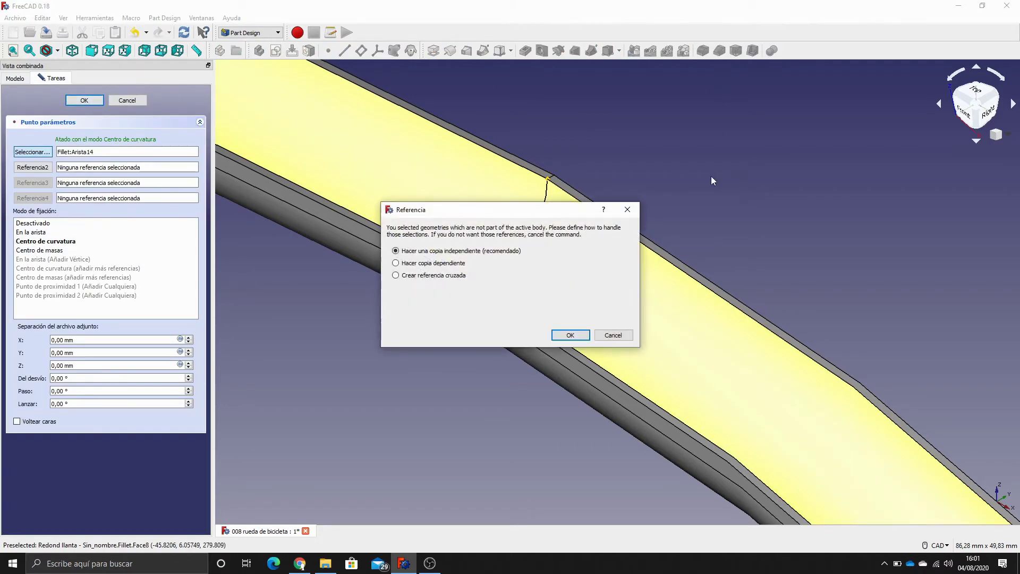
{"action": "left_click", "coordinate": [433, 276]}
{"action": "left_click", "coordinate": [570, 336]}
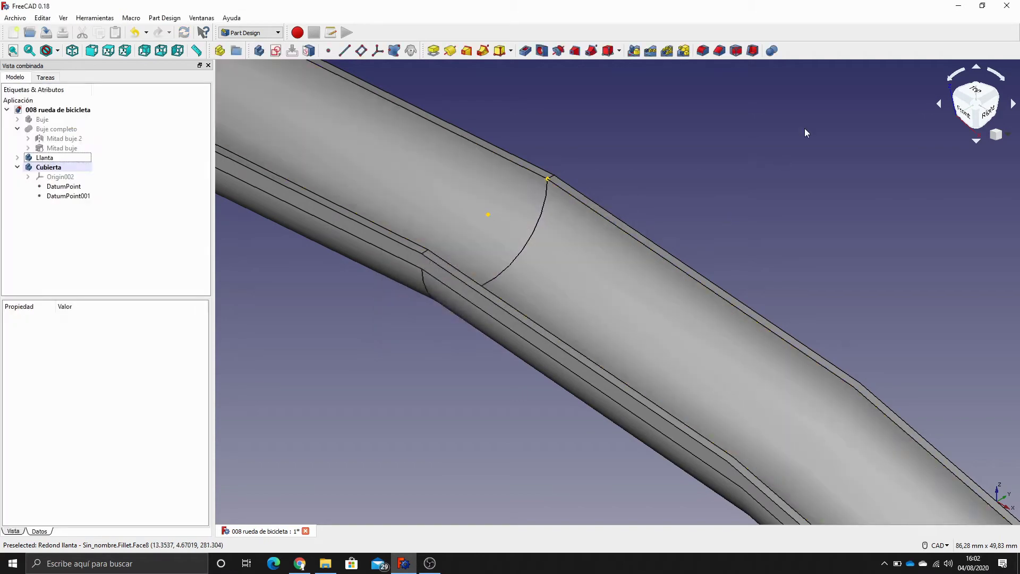
Hide the Llanta rim
{"action": "left_click", "coordinate": [51, 159]}
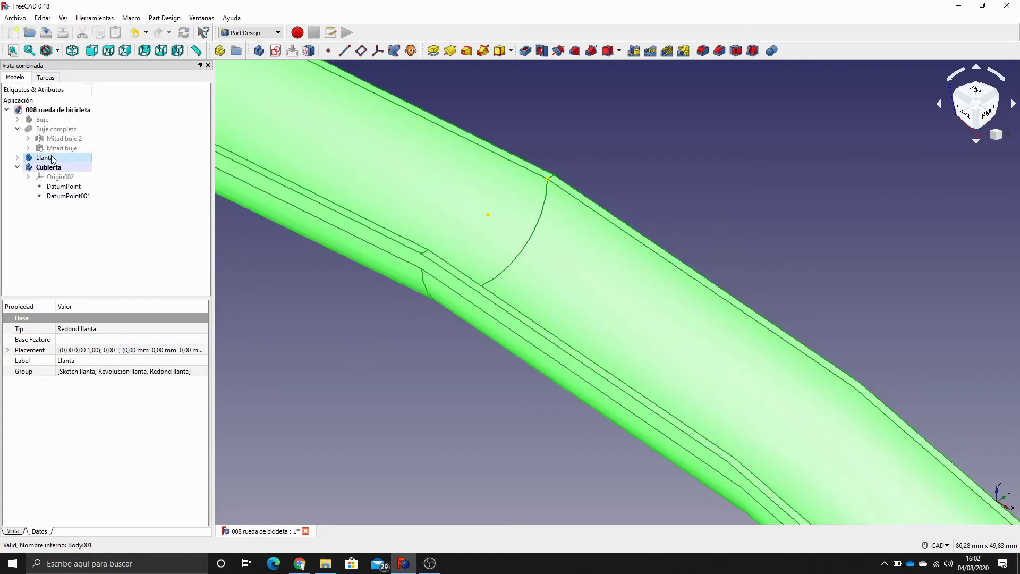
{"action": "key", "text": "space"}
{"action": "left_click", "coordinate": [111, 249]}
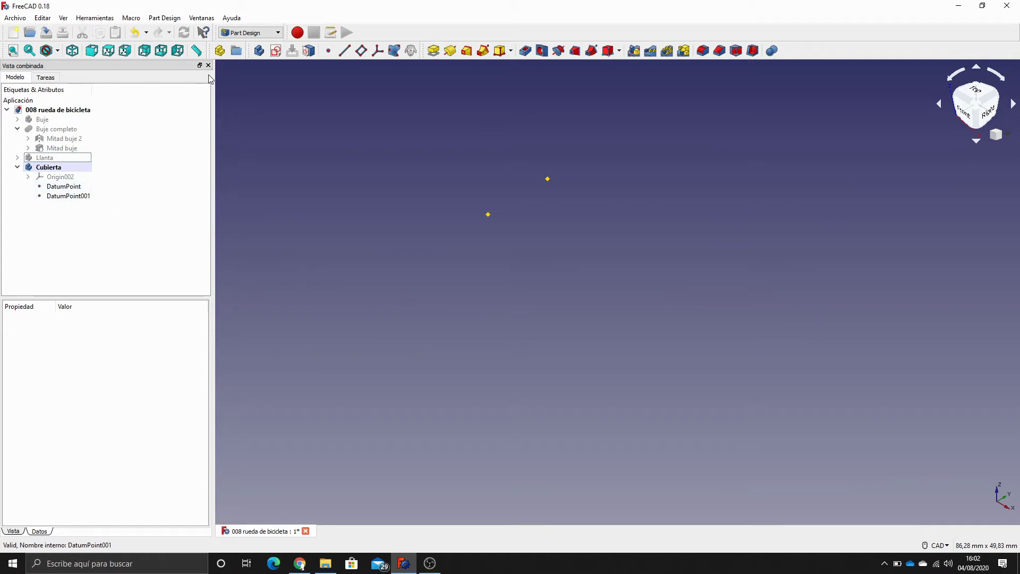
Create a sketch in the Cubierta body on the YZ base plane
{"action": "left_click", "coordinate": [64, 167]}
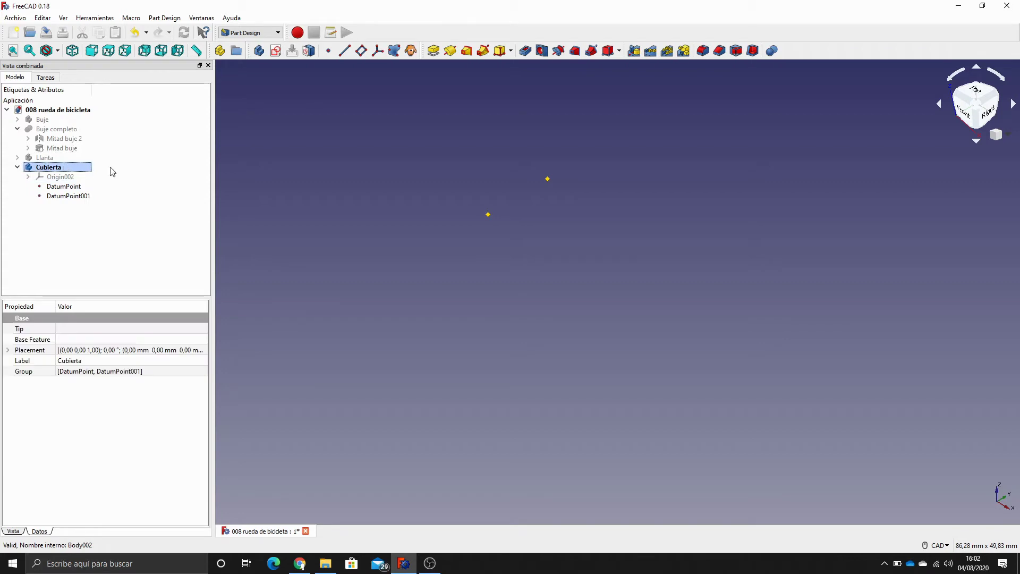
{"action": "left_click", "coordinate": [278, 53]}
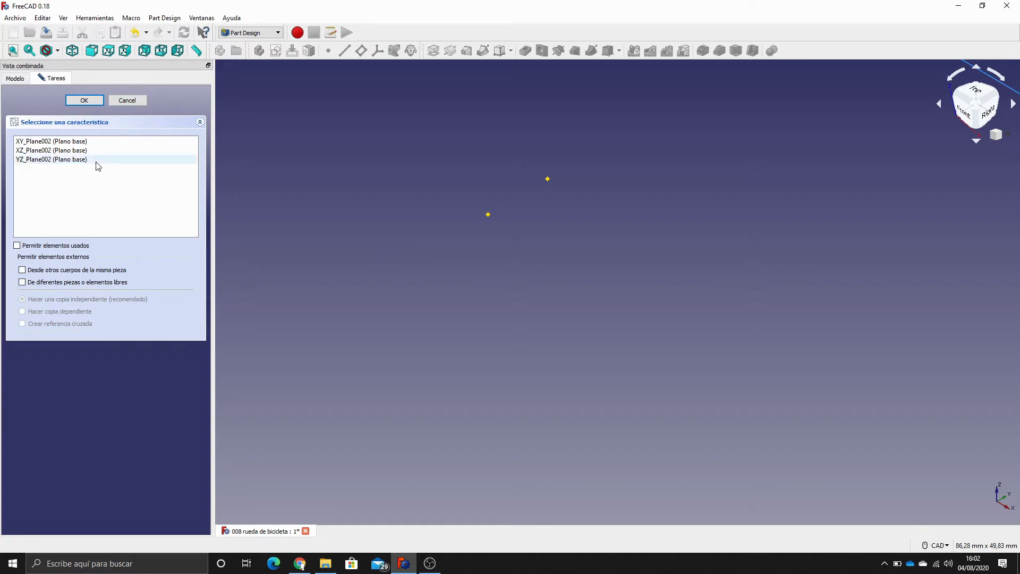
{"action": "left_click", "coordinate": [47, 159]}
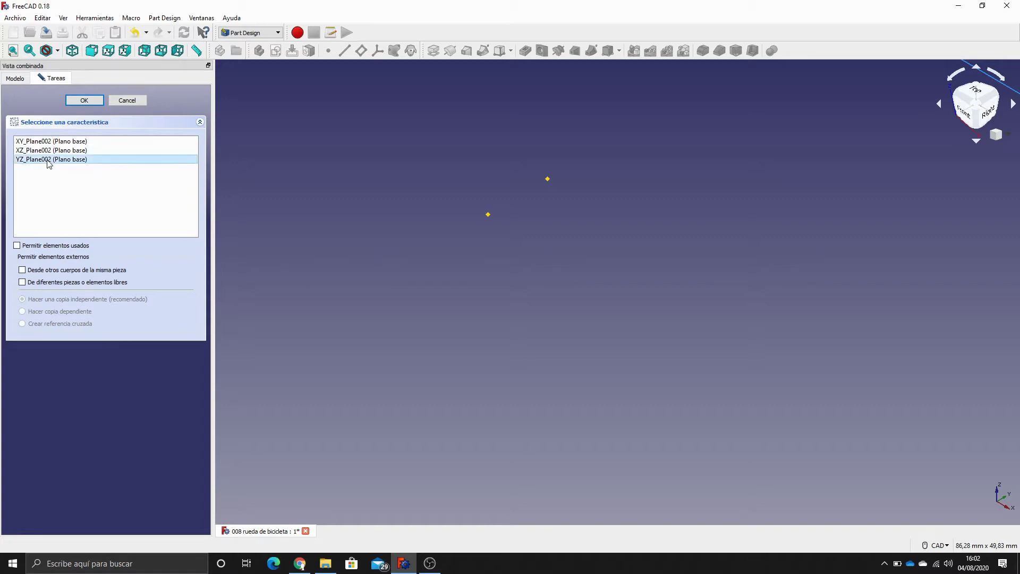
{"action": "left_click", "coordinate": [83, 100]}
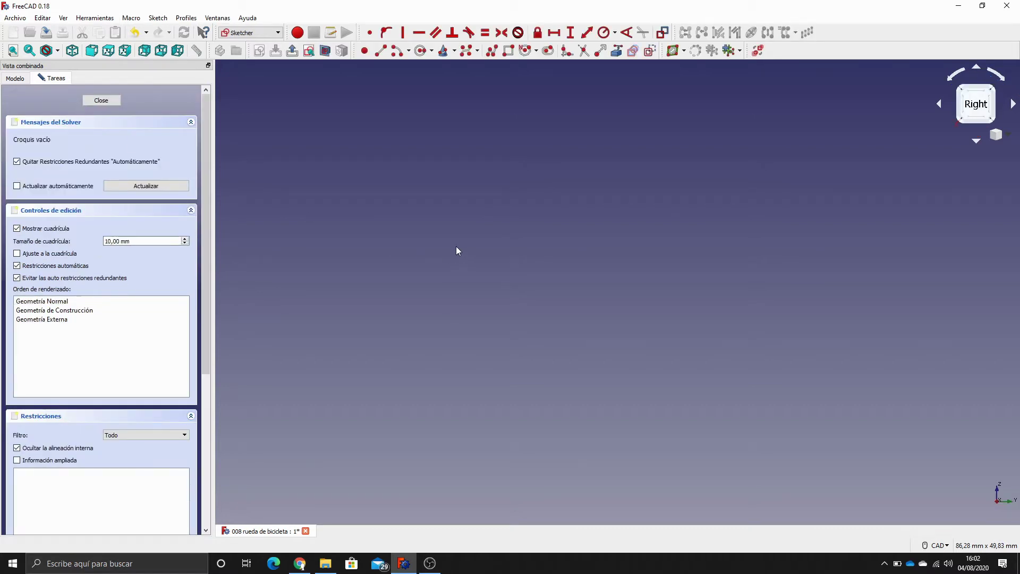
Link both datum points into the sketch as external geometry
{"action": "middle_click_drag", "start_coordinate": [388, 202], "coordinate": [433, 279]}
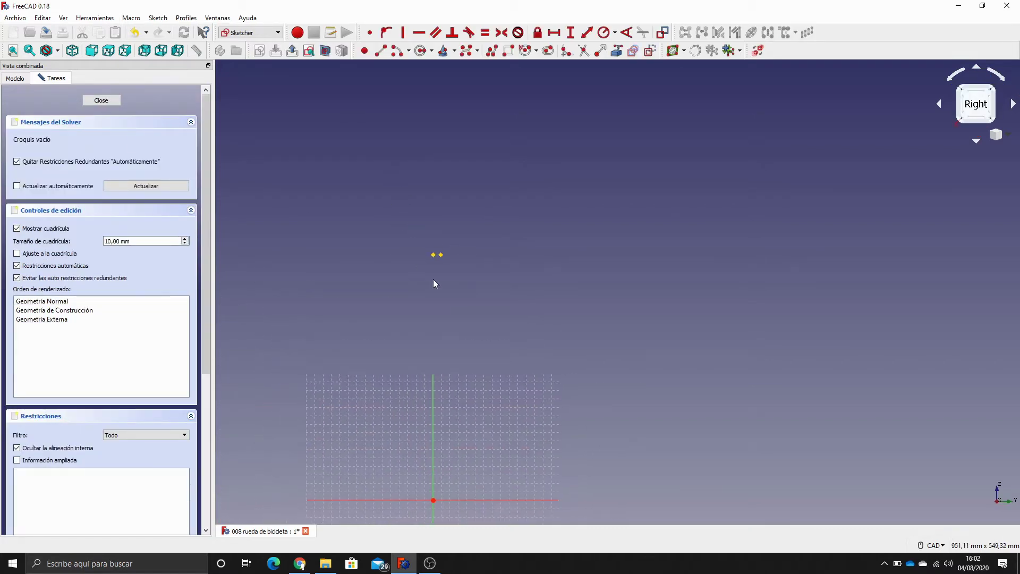
{"action": "scroll", "coordinate": [445, 280], "scroll_direction": "up", "scroll_amount": 2}
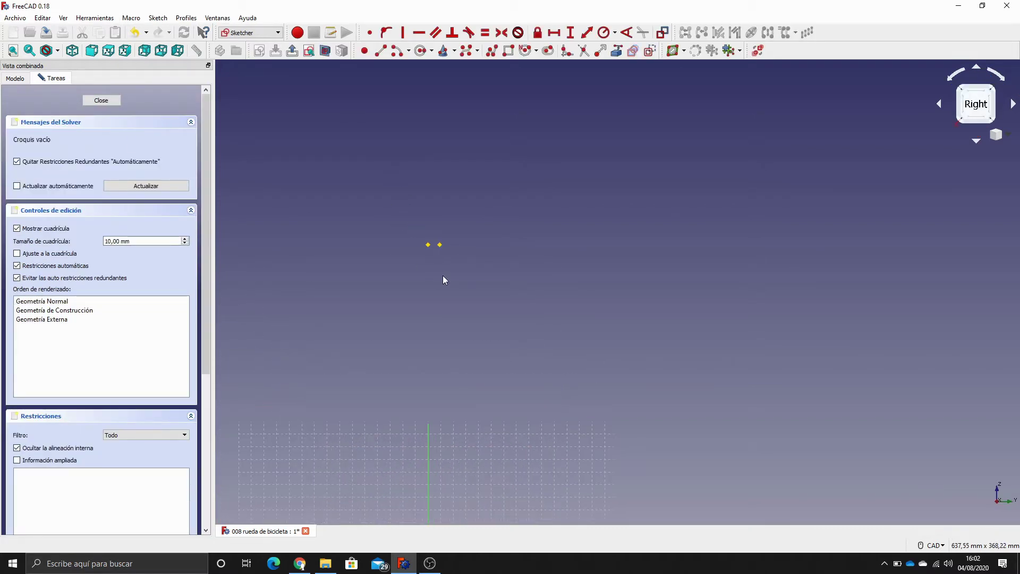
{"action": "left_click", "coordinate": [618, 52]}
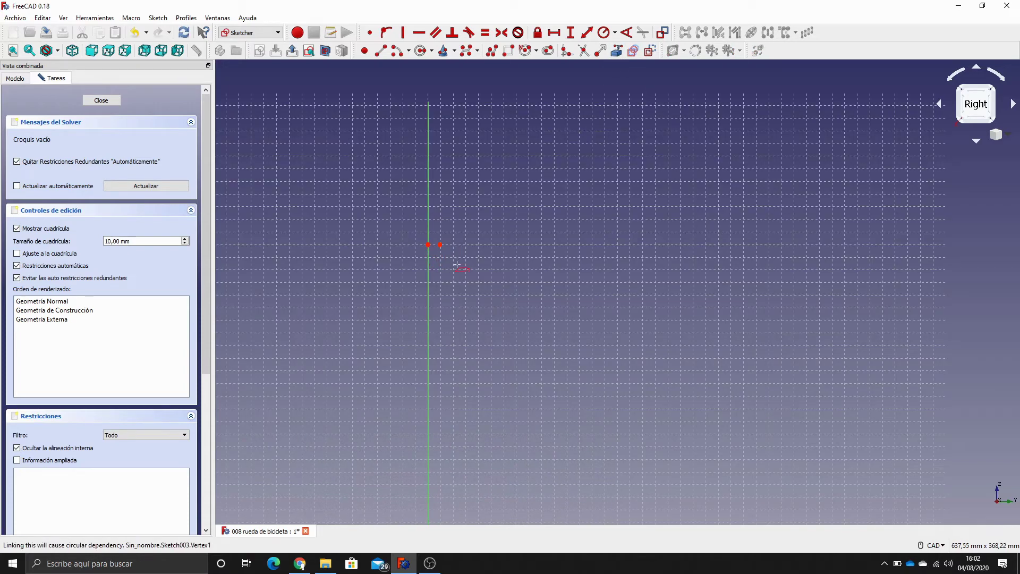
{"action": "scroll", "coordinate": [464, 244], "scroll_direction": "up", "scroll_amount": 8}
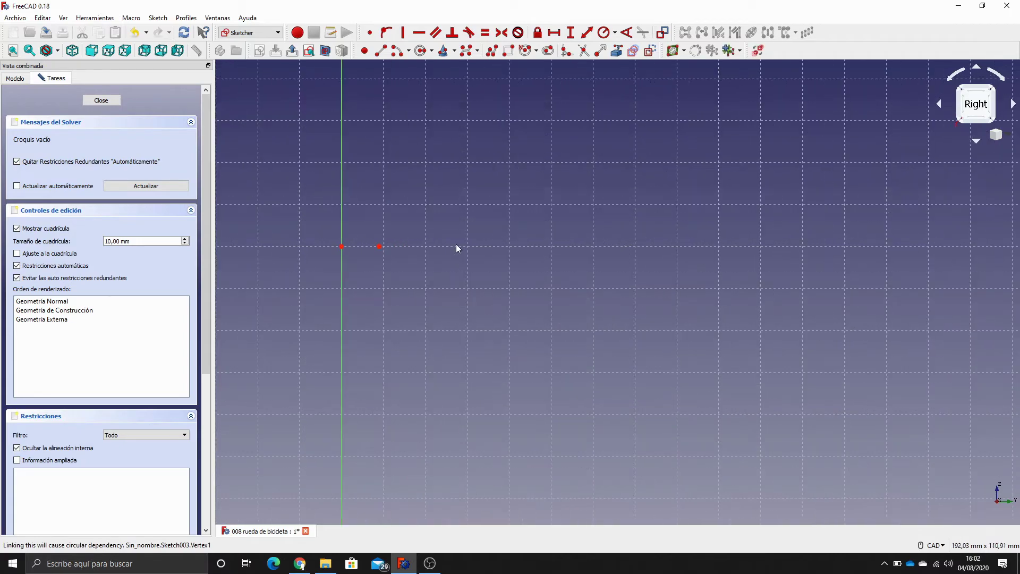
{"action": "middle_click_drag", "start_coordinate": [326, 205], "coordinate": [574, 200]}
{"action": "scroll", "coordinate": [584, 202], "scroll_direction": "up", "scroll_amount": 2}
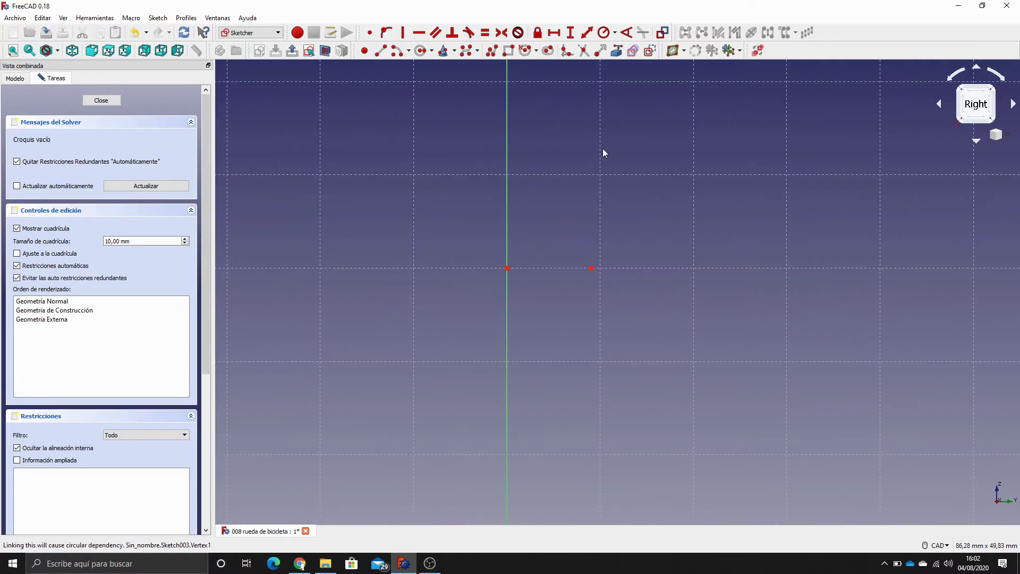
Draw a circle centred on the datum point on the vertical axis, passing through the other datum point, and close the sketch
{"action": "left_click", "coordinate": [421, 51]}
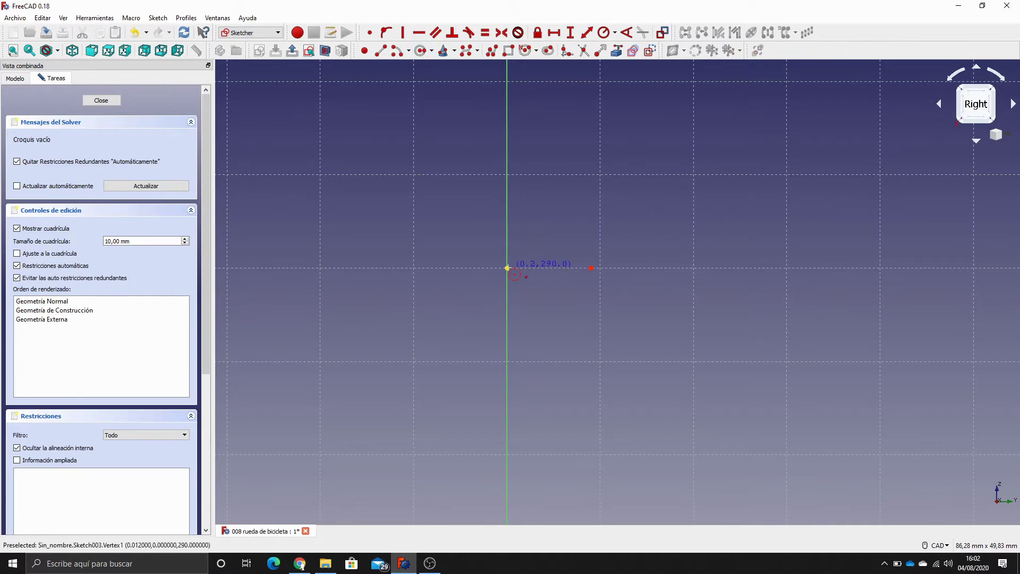
{"action": "left_click", "coordinate": [507, 268]}
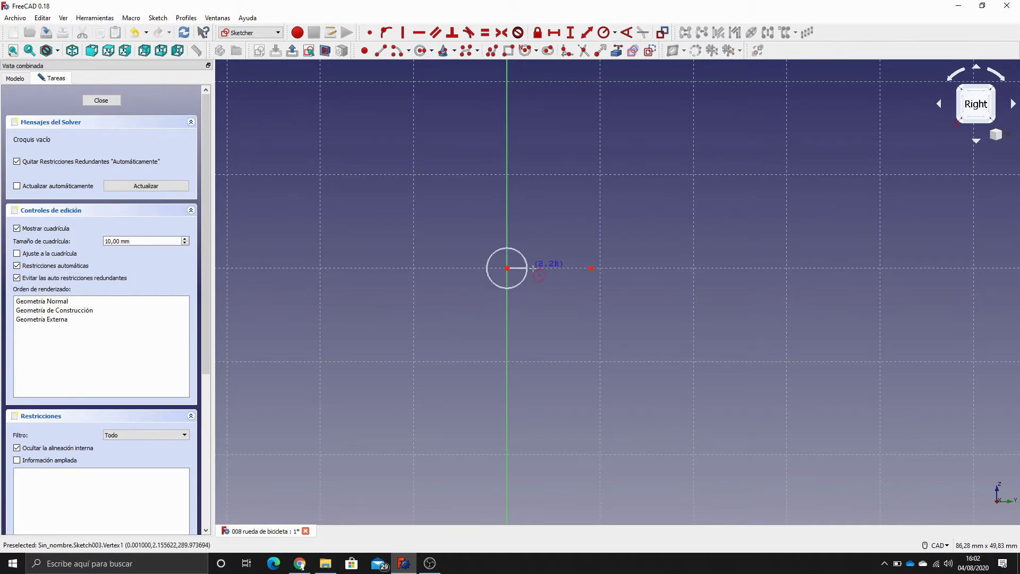
{"action": "left_click", "coordinate": [592, 270]}
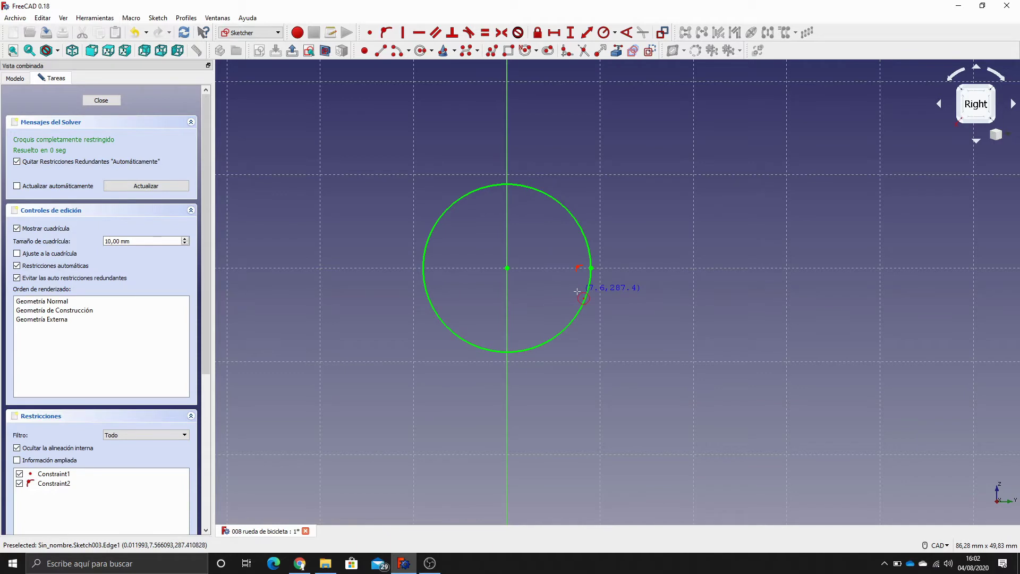
{"action": "key", "text": "Escape"}
{"action": "left_click", "coordinate": [102, 100]}
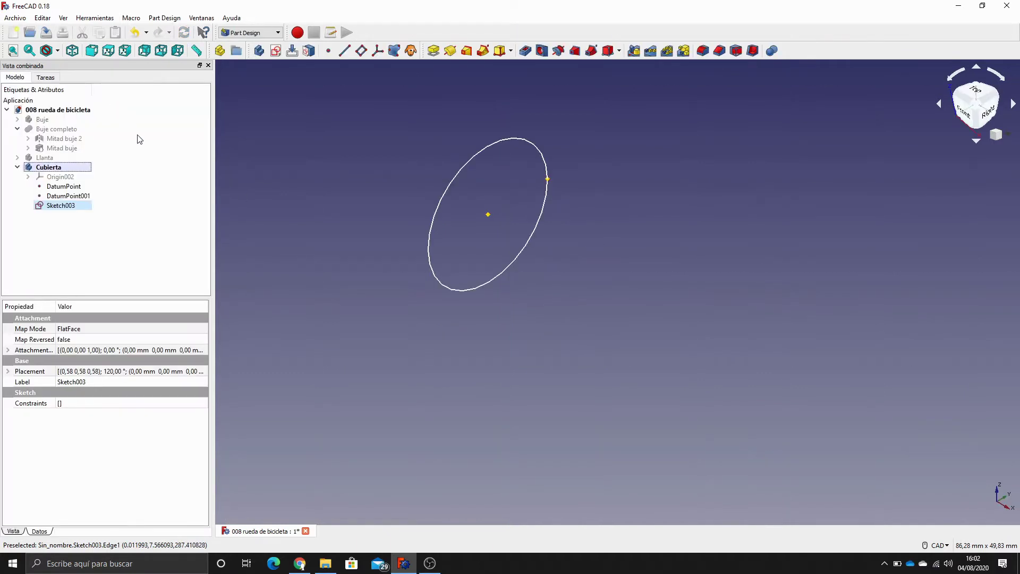
Show the Llanta rim again and hide both datum points of the Cubierta body
{"action": "left_click", "coordinate": [45, 157]}
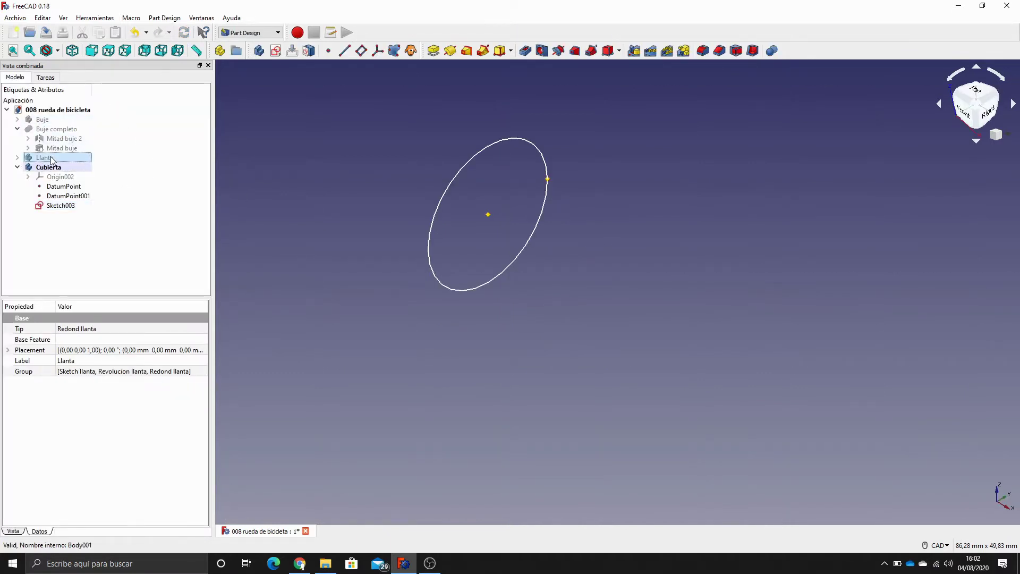
{"action": "key", "text": "space"}
{"action": "left_click", "coordinate": [409, 353]}
{"action": "scroll", "coordinate": [363, 328], "scroll_direction": "down", "scroll_amount": 4}
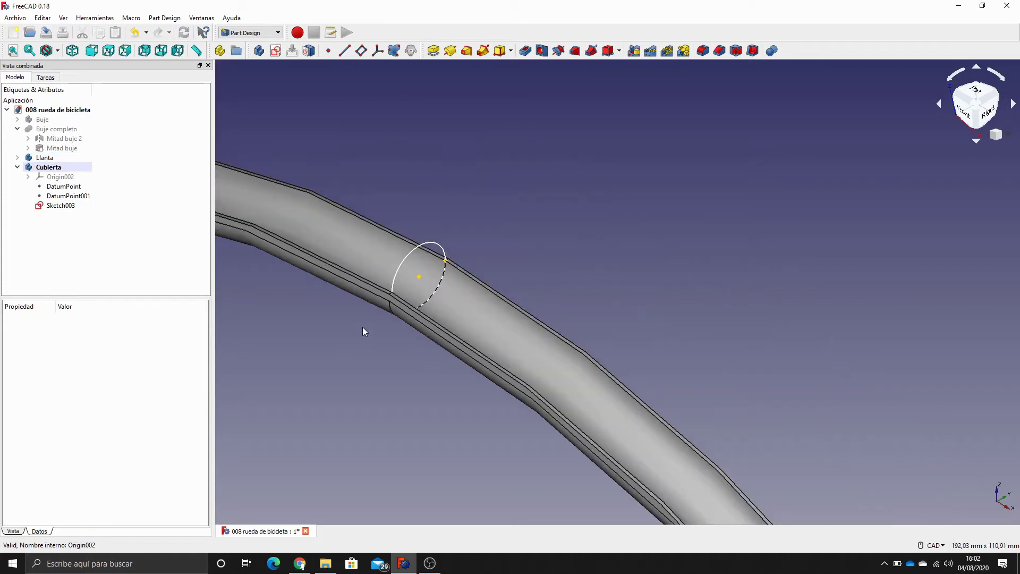
{"action": "left_click", "coordinate": [53, 158]}
{"action": "left_click", "coordinate": [30, 50]}
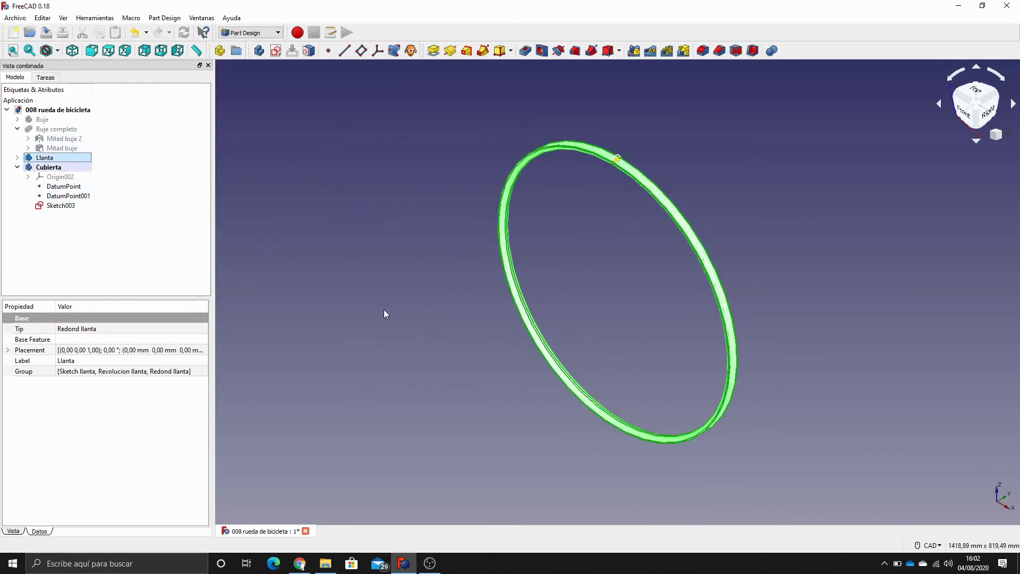
{"action": "left_click", "coordinate": [383, 309]}
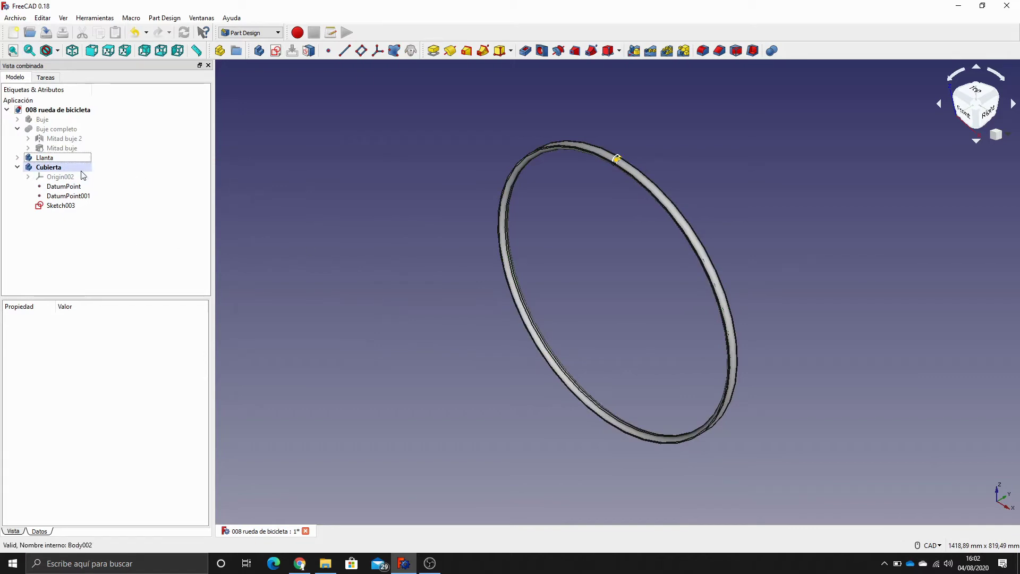
{"action": "left_click", "coordinate": [66, 186]}
{"action": "left_click", "coordinate": [68, 196]}
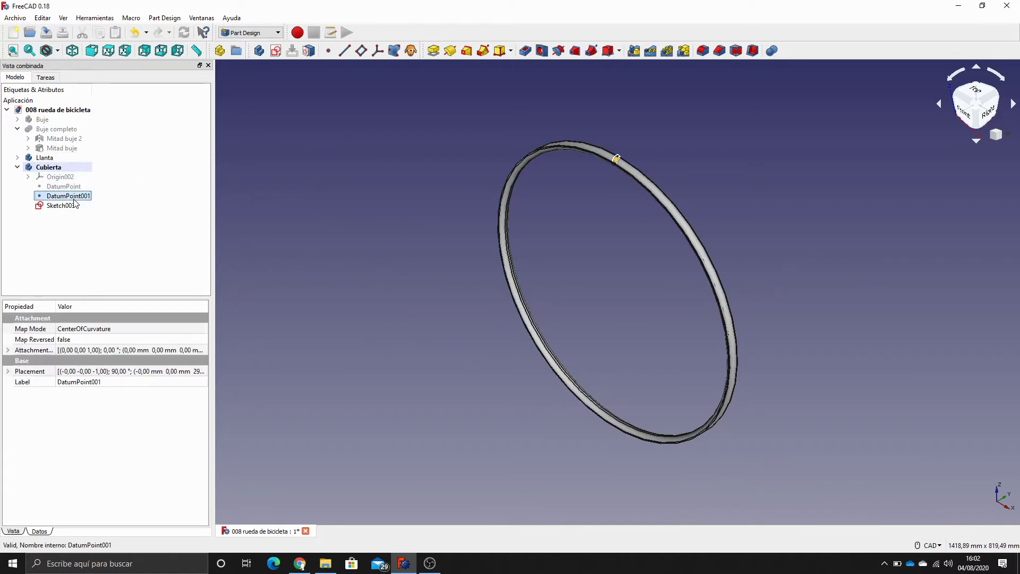
Rename the tyre's circle sketch, replacing the number in its name with "cubierta"
{"action": "left_click", "coordinate": [72, 208]}
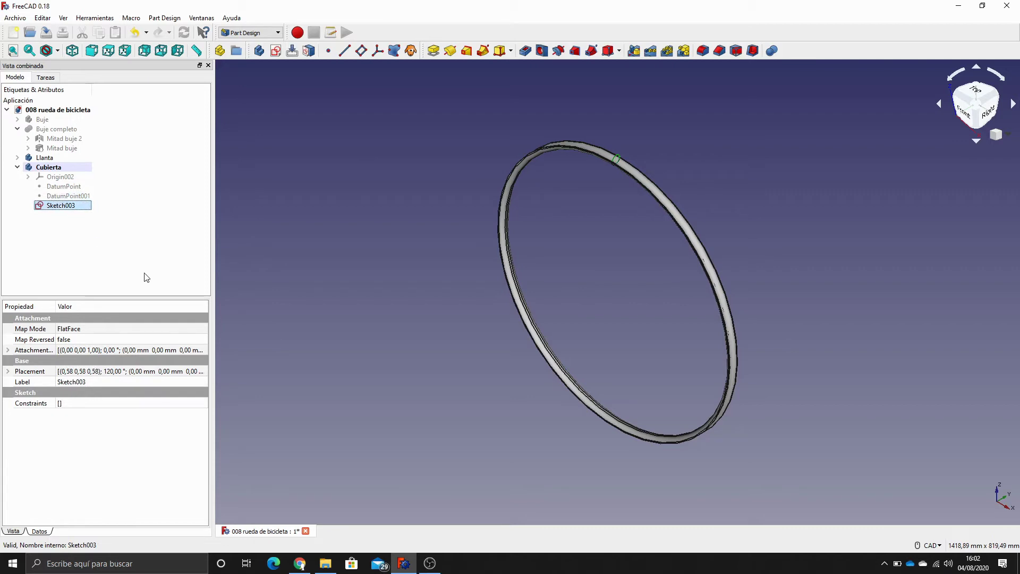
{"action": "key", "text": "F2"}
{"action": "key", "text": "End"}
{"action": "key", "text": "BackSpace"}
{"action": "key", "text": "BackSpace"}
{"action": "type", "text": "cubierta"}
{"action": "key", "text": "Return"}
Revolve the tyre's circle sketch 360° around the base Y axis
{"action": "left_click", "coordinate": [450, 53]}
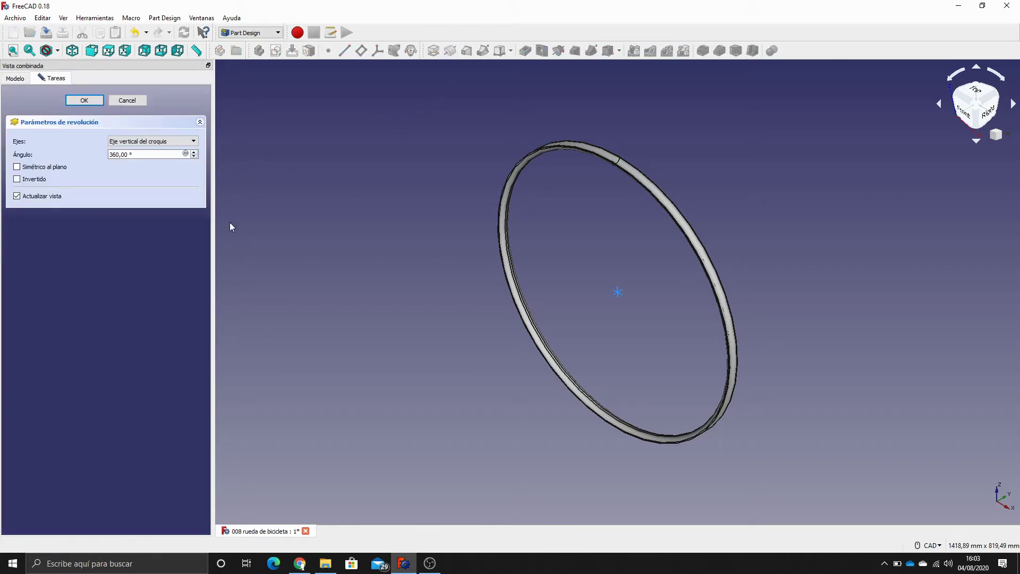
{"action": "left_click", "coordinate": [149, 142]}
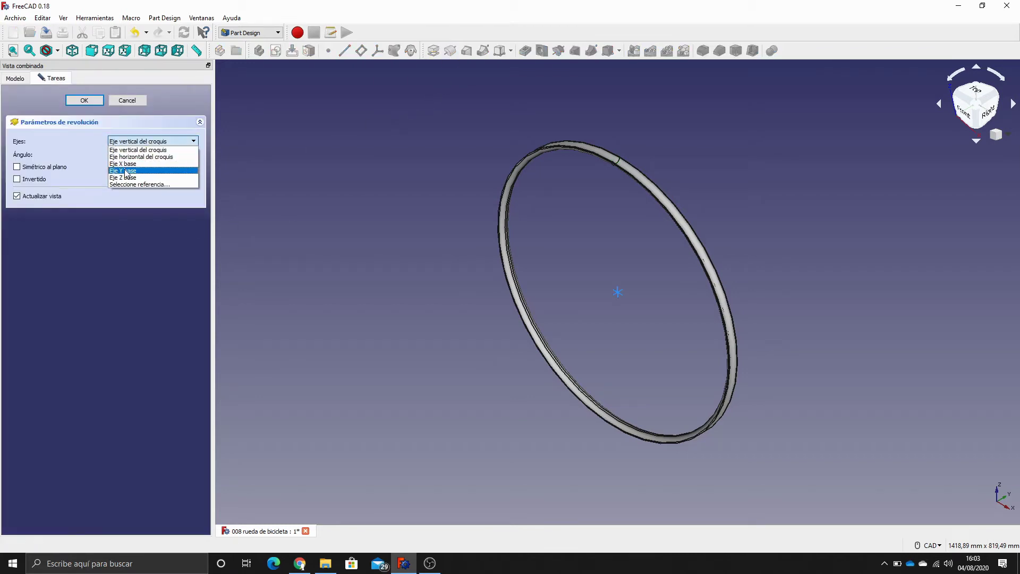
{"action": "left_click", "coordinate": [126, 170]}
{"action": "left_click", "coordinate": [84, 100]}
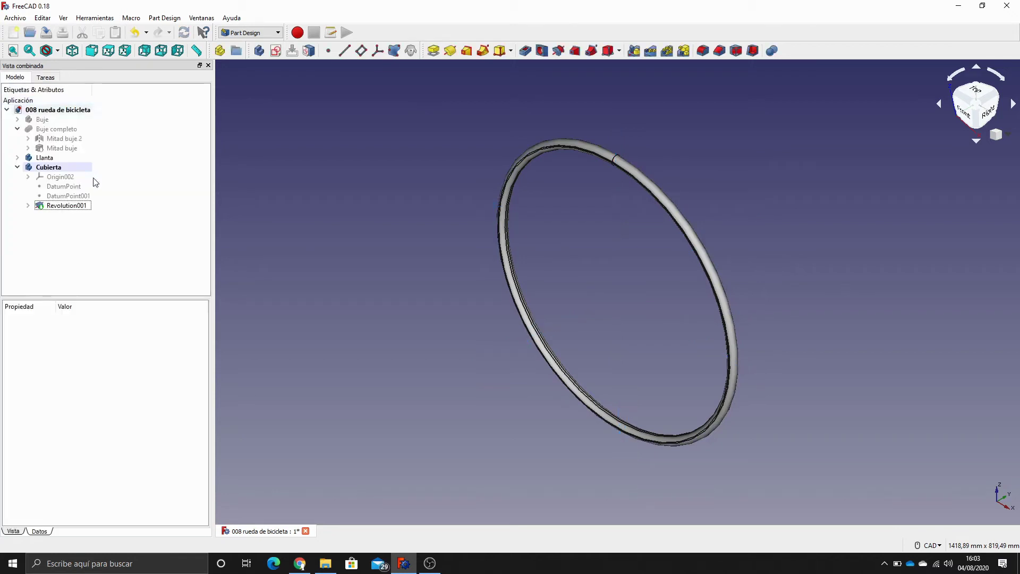
Rename the tyre's revolution feature "Revolucion cubierta"
{"action": "left_click", "coordinate": [67, 206]}
{"action": "key", "text": "F2"}
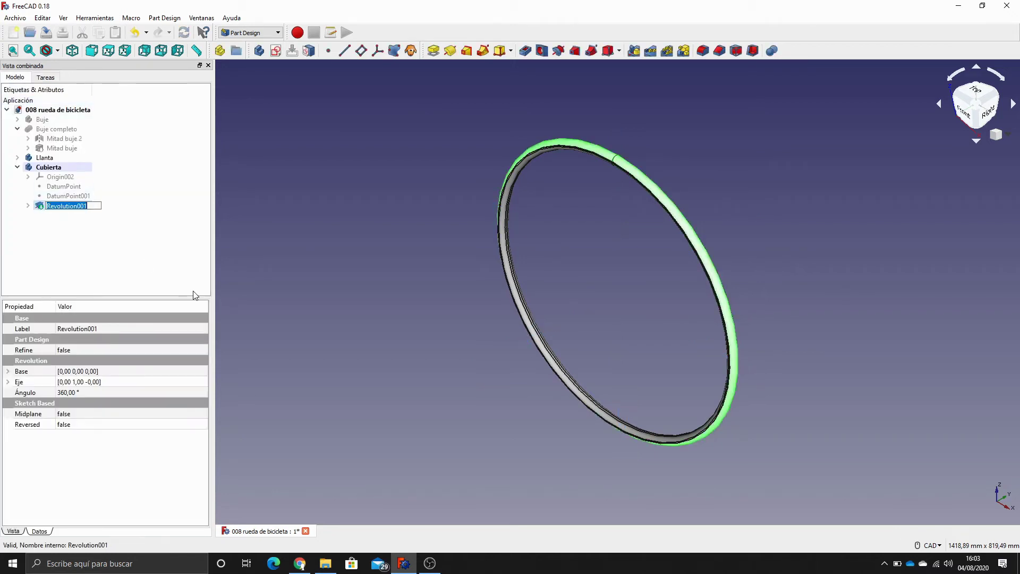
{"action": "key", "text": "End"}
{"action": "key", "text": "BackSpace"}
{"action": "key", "text": "BackSpace"}
{"action": "key", "text": "BackSpace"}
{"action": "key", "text": "Return"}
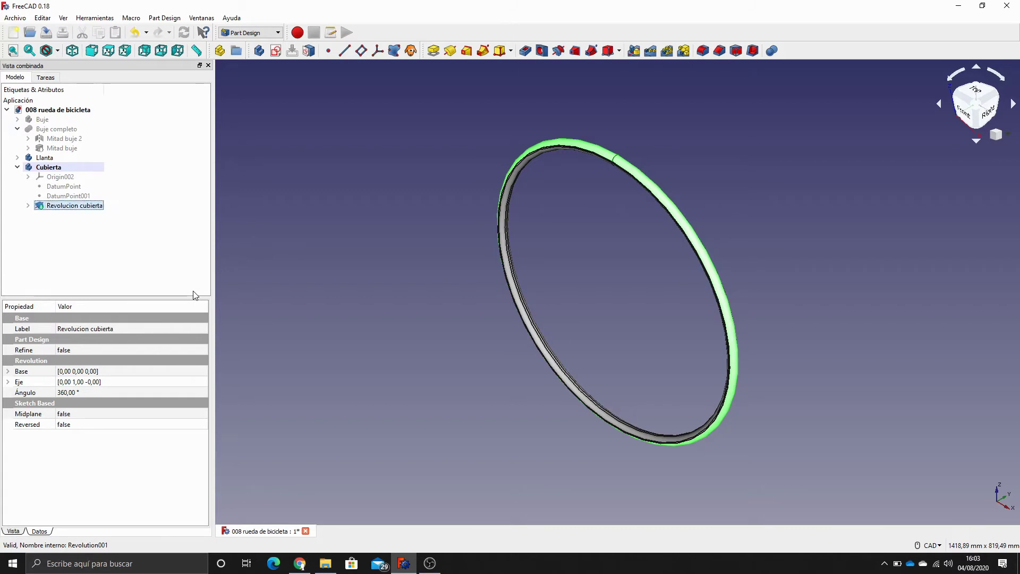
{"action": "left_click", "coordinate": [119, 256]}
Set the shape colour of the Cubierta body to black
{"action": "left_click", "coordinate": [45, 166]}
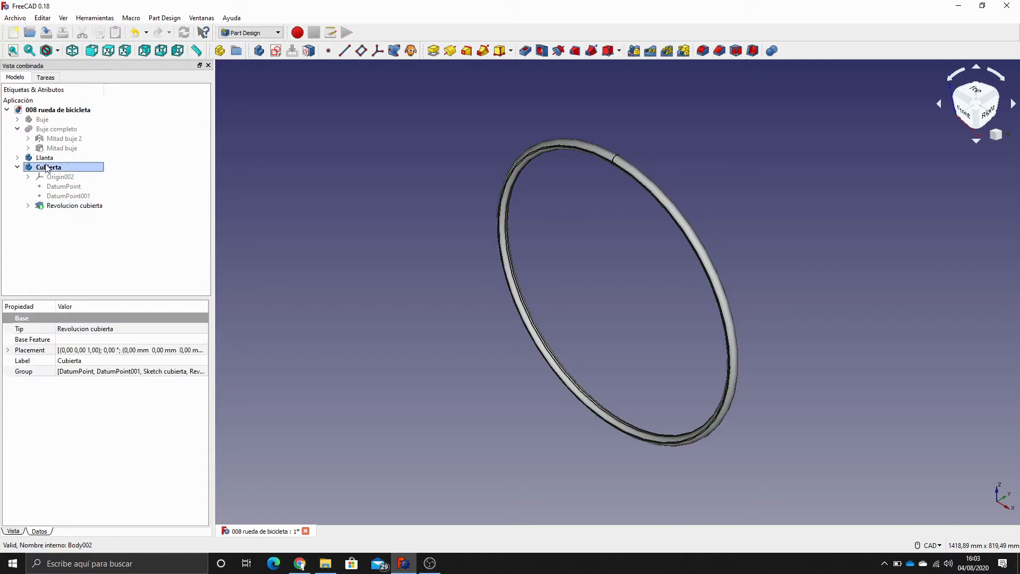
{"action": "left_click", "coordinate": [21, 531]}
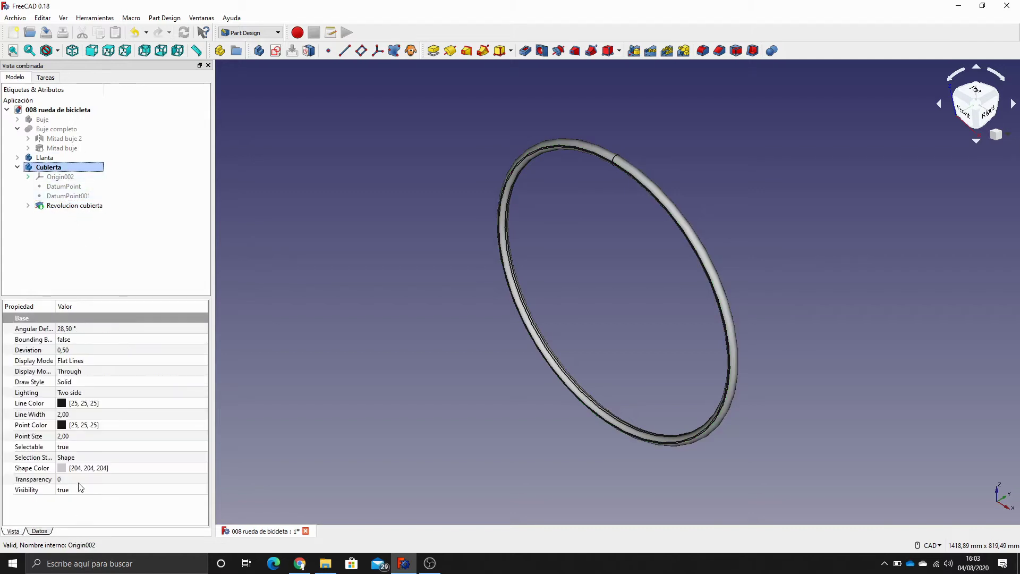
{"action": "left_click", "coordinate": [75, 471]}
{"action": "left_click", "coordinate": [139, 467]}
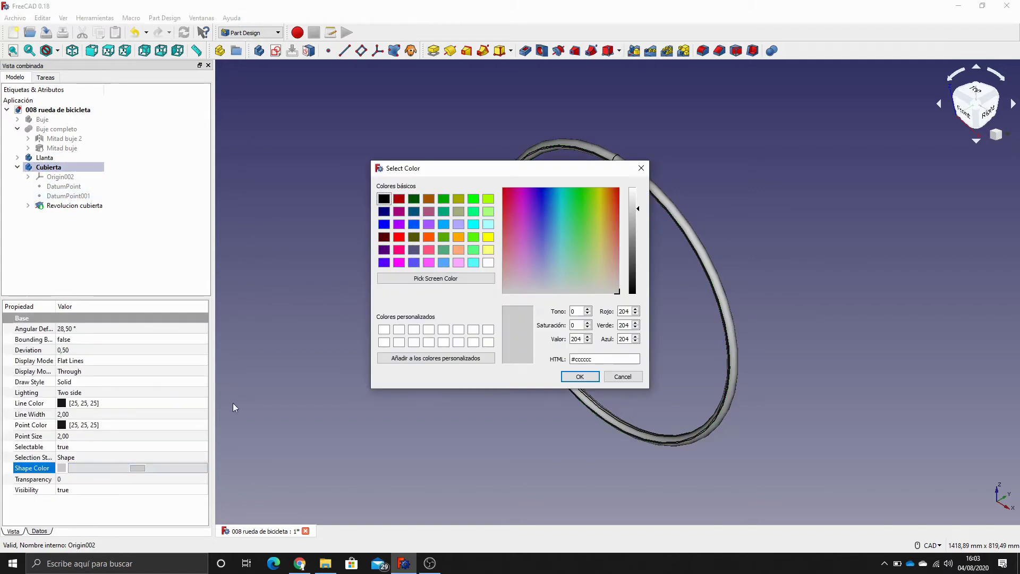
{"action": "left_click", "coordinate": [383, 200]}
{"action": "left_click", "coordinate": [577, 376]}
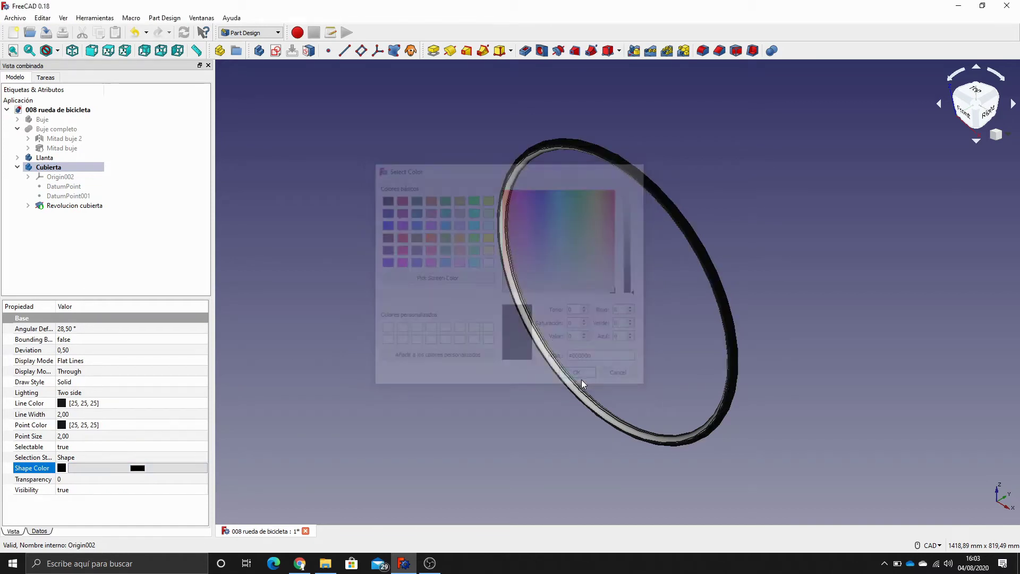
Show the complete hub "Buje completo" again and save the document
{"action": "left_click", "coordinate": [57, 128]}
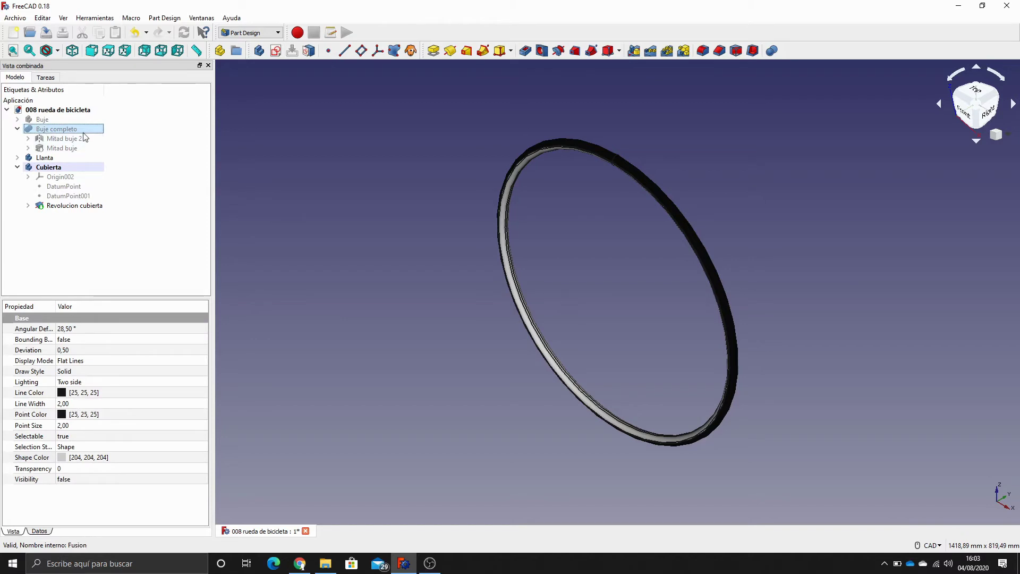
{"action": "key", "text": "space"}
{"action": "left_click", "coordinate": [327, 235]}
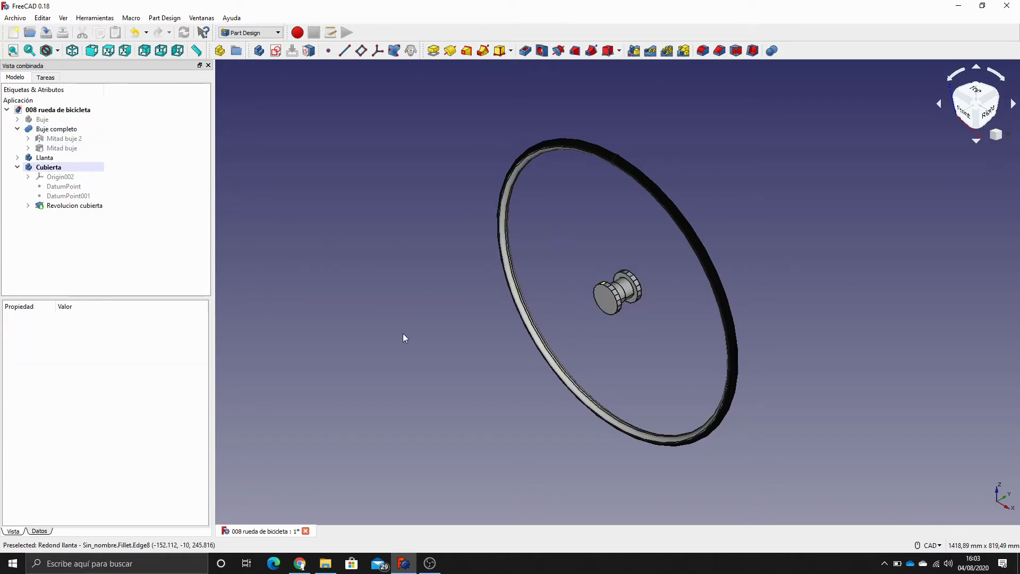
{"action": "key", "text": "ctrl+s"}
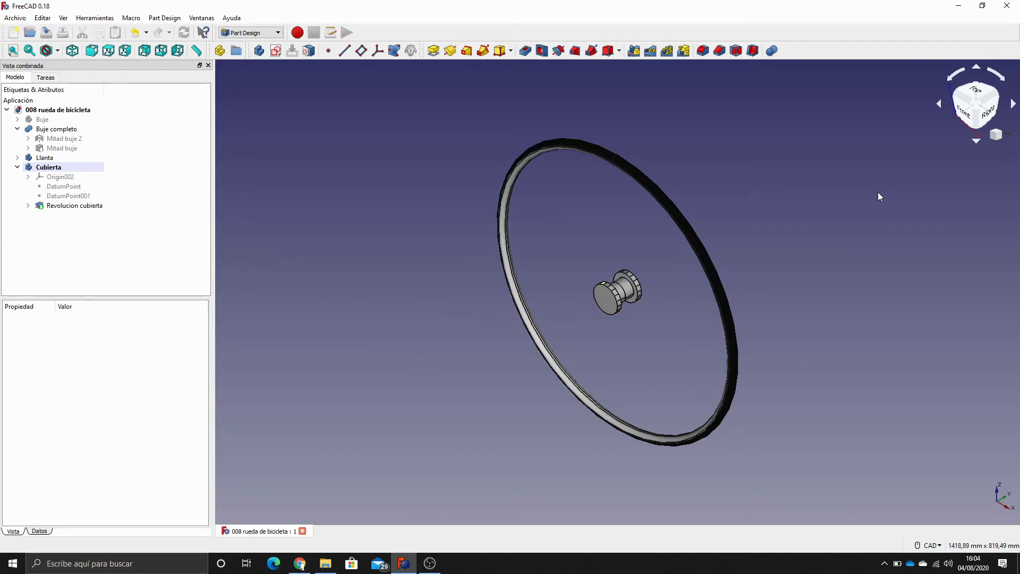
Hide the Cubierta body so that only the rim and hub are displayed
{"action": "left_click", "coordinate": [49, 167]}
{"action": "key", "text": "space"}
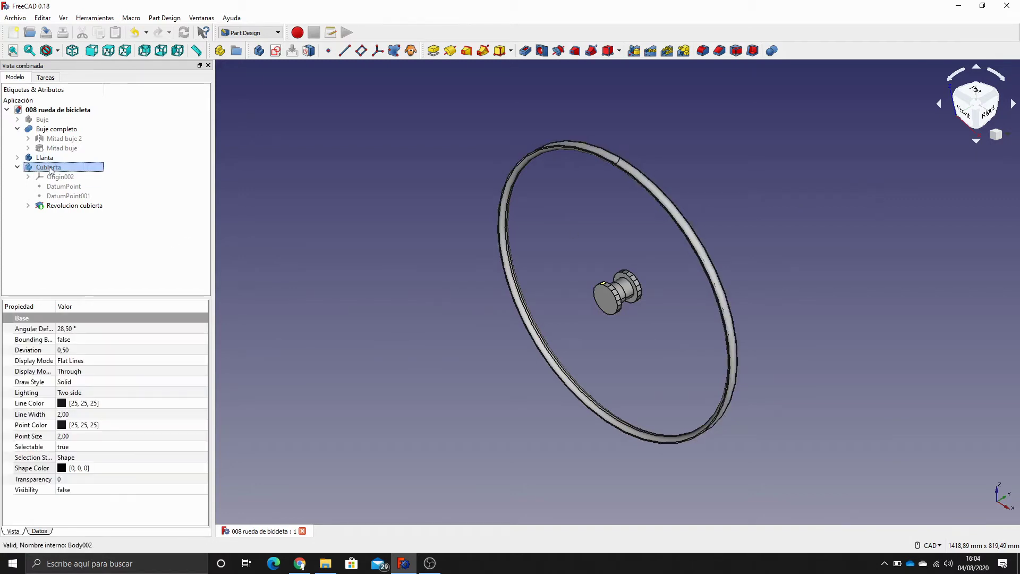
{"action": "left_click", "coordinate": [87, 261]}
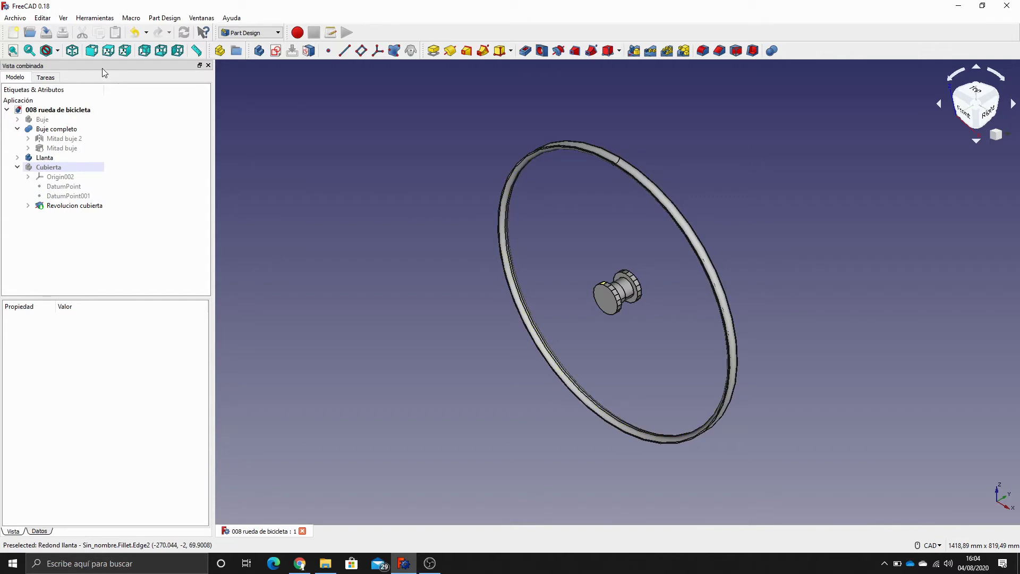
Examine the top facets of the hub flange and the short seam edge on the inner side of the rim
{"action": "scroll", "coordinate": [623, 241], "scroll_direction": "up", "scroll_amount": 3}
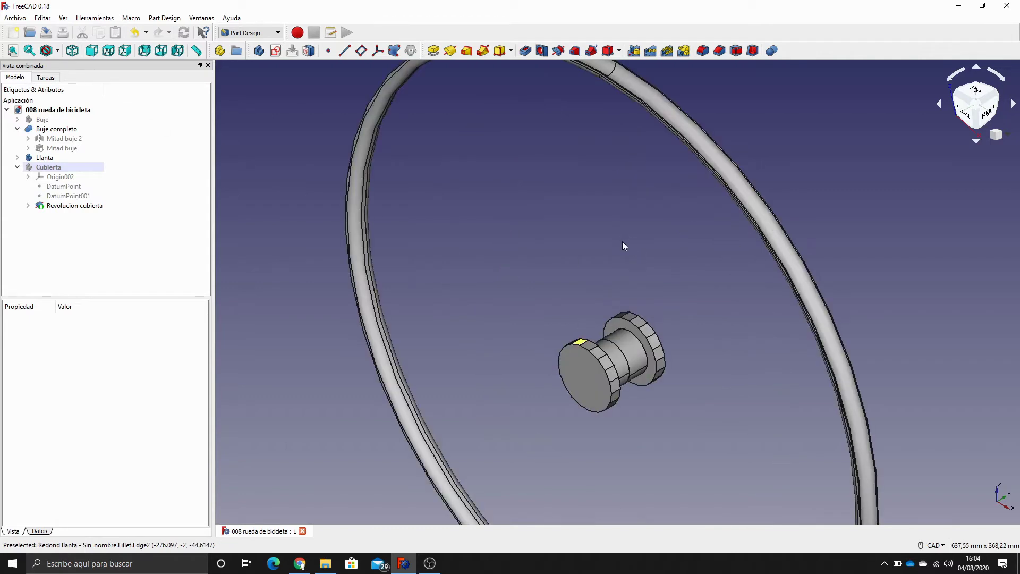
{"action": "left_click", "coordinate": [591, 350]}
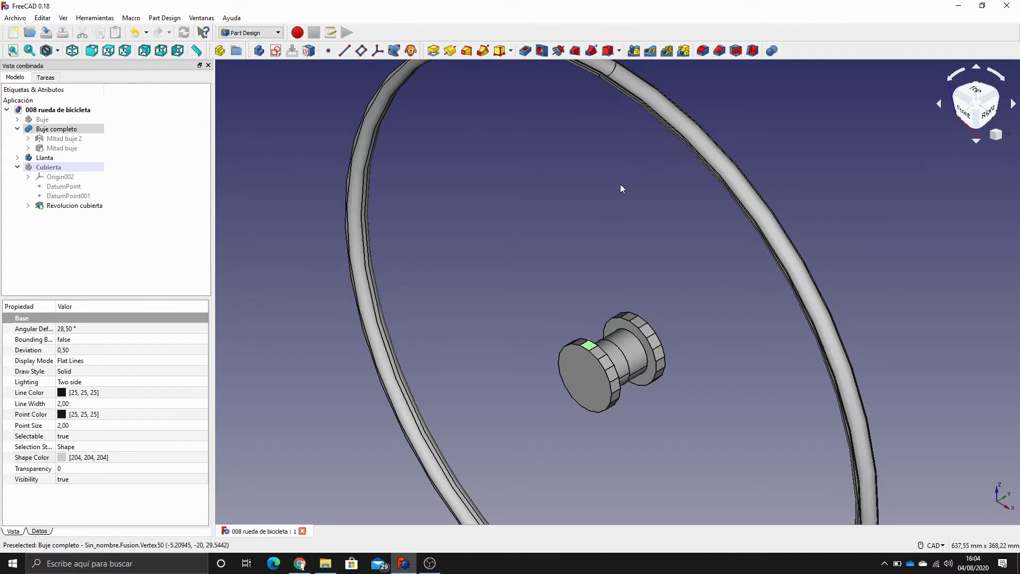
{"action": "scroll", "coordinate": [587, 159], "scroll_direction": "down", "scroll_amount": 5}
{"action": "middle_click_drag", "start_coordinate": [587, 158], "coordinate": [594, 298]}
{"action": "scroll", "coordinate": [645, 164], "scroll_direction": "up", "scroll_amount": 6}
{"action": "scroll", "coordinate": [604, 292], "scroll_direction": "up", "scroll_amount": 6}
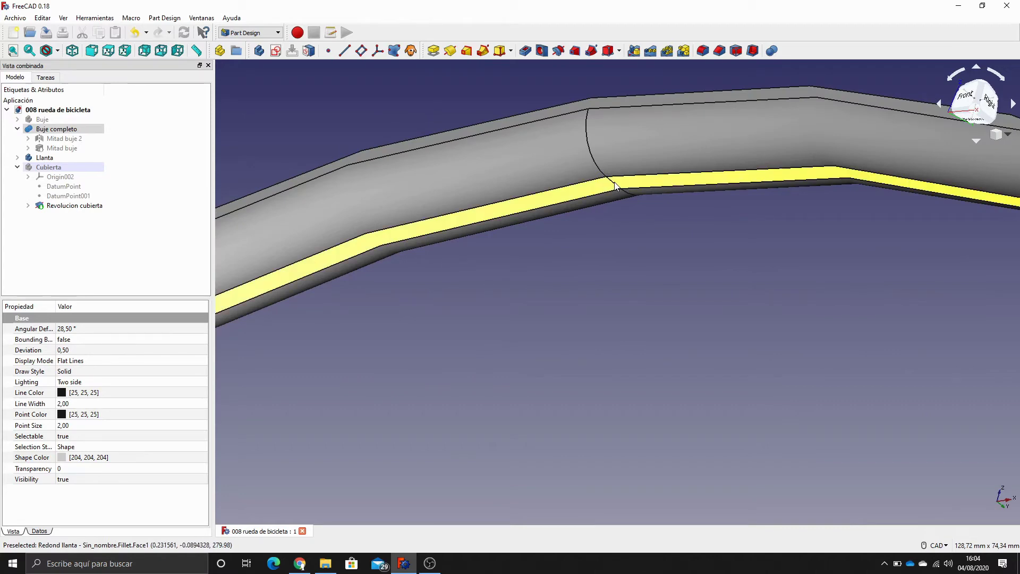
{"action": "left_click", "coordinate": [613, 183]}
{"action": "left_click", "coordinate": [660, 268]}
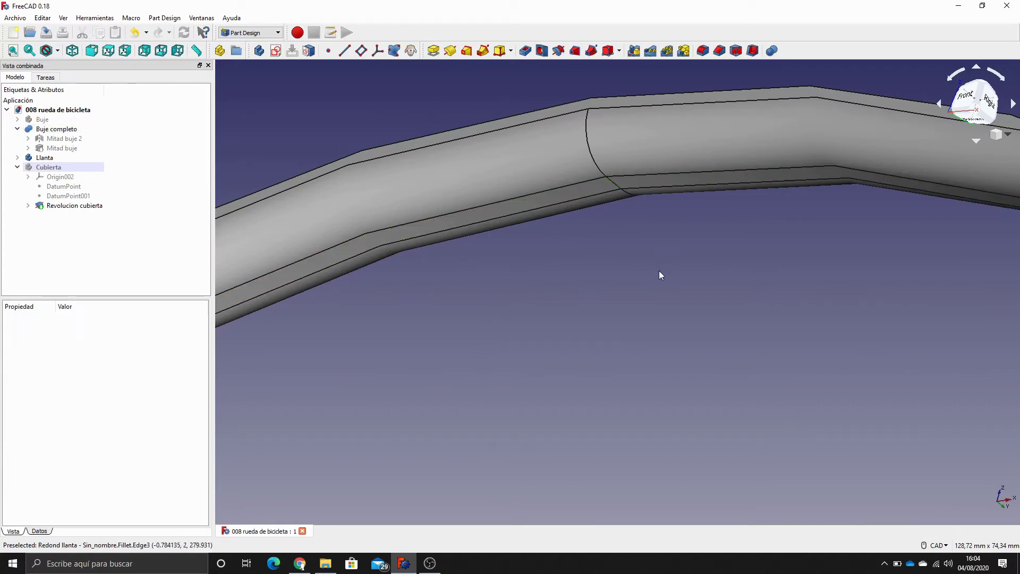
{"action": "scroll", "coordinate": [656, 276], "scroll_direction": "down", "scroll_amount": 5}
{"action": "scroll", "coordinate": [648, 288], "scroll_direction": "up", "scroll_amount": 5}
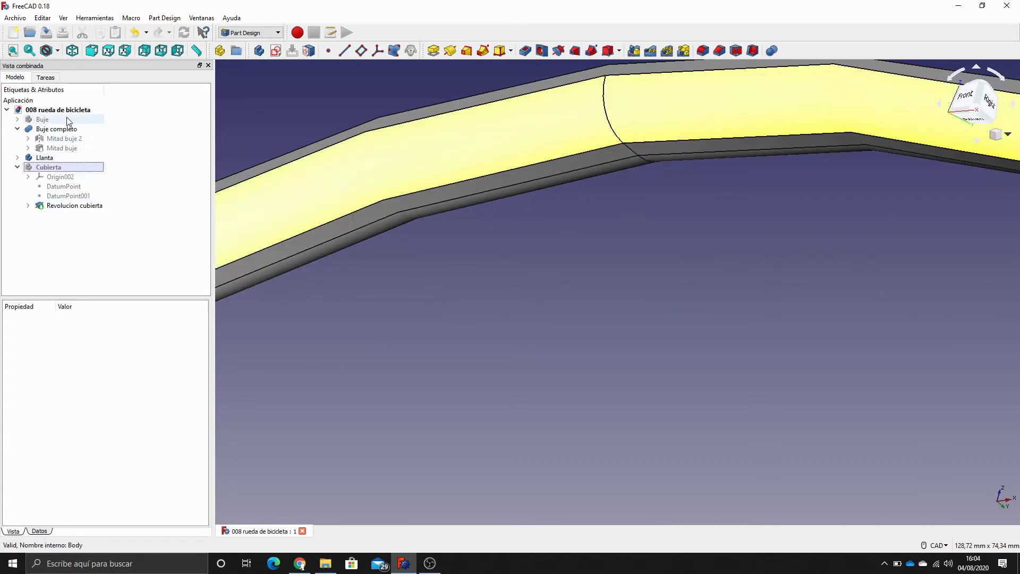
Create a new body in the wheel document and name it "Radio"
{"action": "left_click", "coordinate": [88, 110]}
{"action": "left_click", "coordinate": [258, 50]}
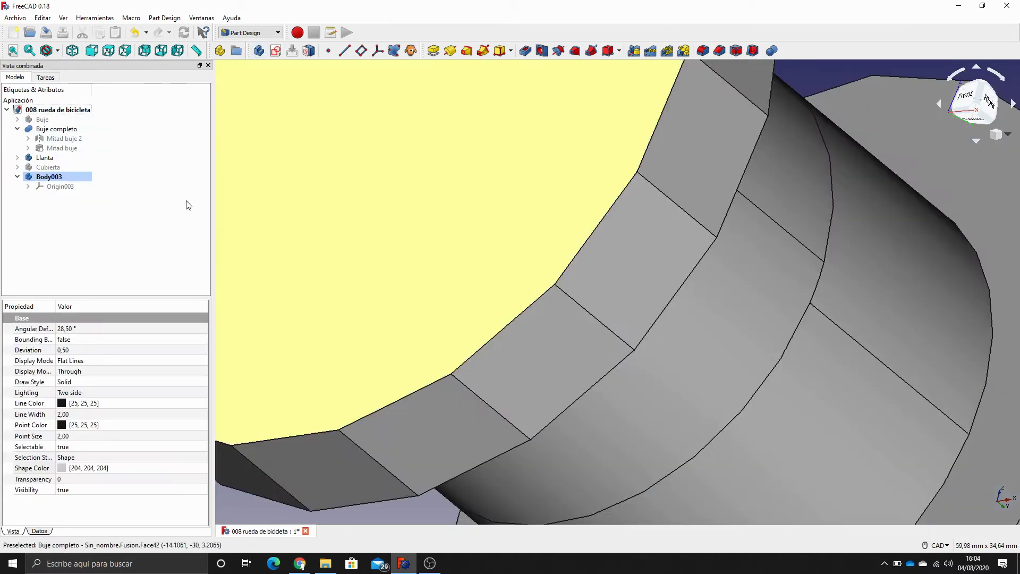
{"action": "left_click", "coordinate": [67, 177]}
{"action": "type", "text": "Radio"}
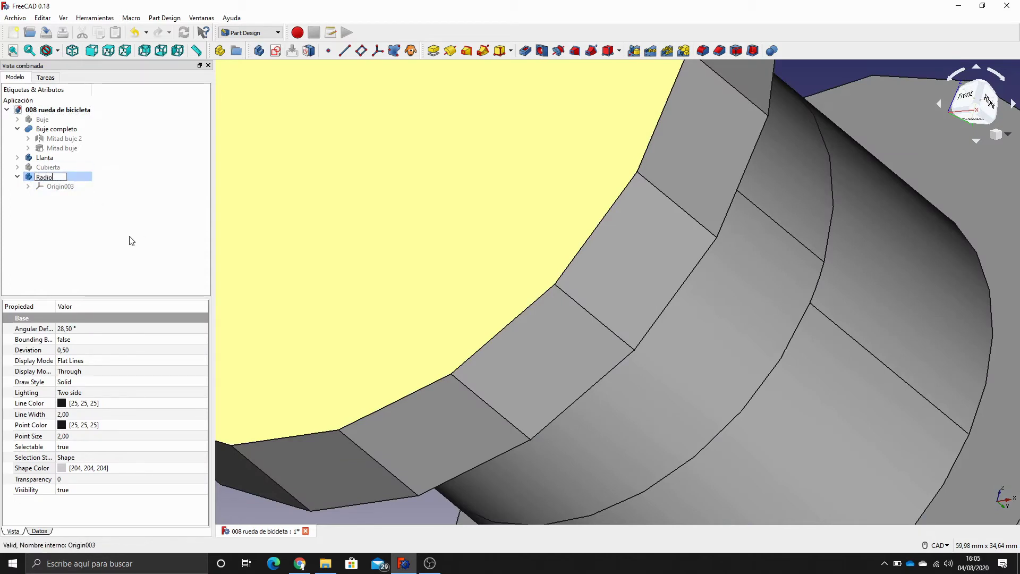
{"action": "key", "text": "Return"}
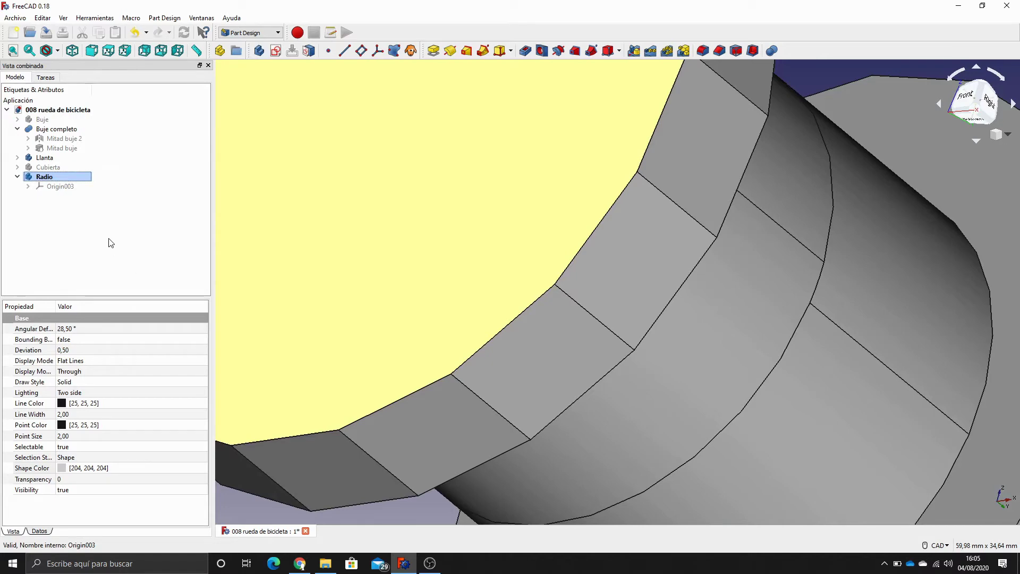
Add a datum point at the centre of mass of the rim's short inner seam edge, attached through a cross reference
{"action": "scroll", "coordinate": [550, 126], "scroll_direction": "down", "scroll_amount": 5}
{"action": "scroll", "coordinate": [653, 116], "scroll_direction": "up", "scroll_amount": 2}
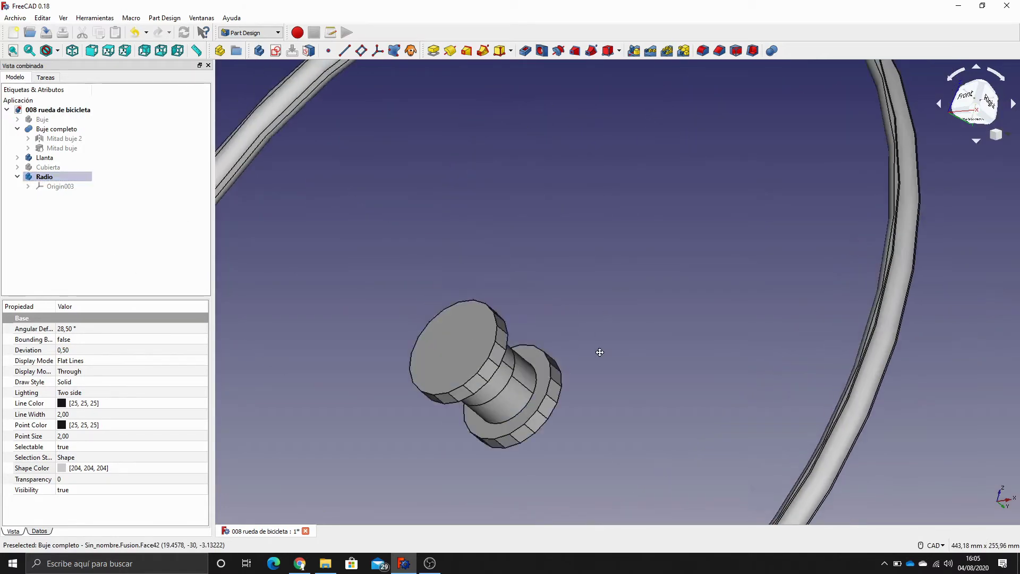
{"action": "scroll", "coordinate": [656, 122], "scroll_direction": "up", "scroll_amount": 3}
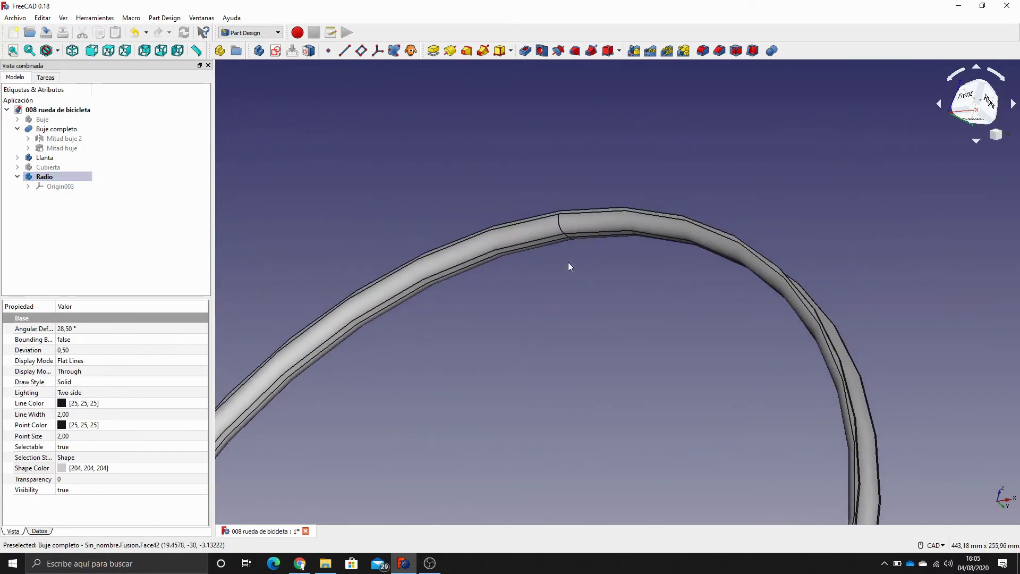
{"action": "scroll", "coordinate": [596, 268], "scroll_direction": "up", "scroll_amount": 2}
{"action": "scroll", "coordinate": [596, 270], "scroll_direction": "up", "scroll_amount": 2}
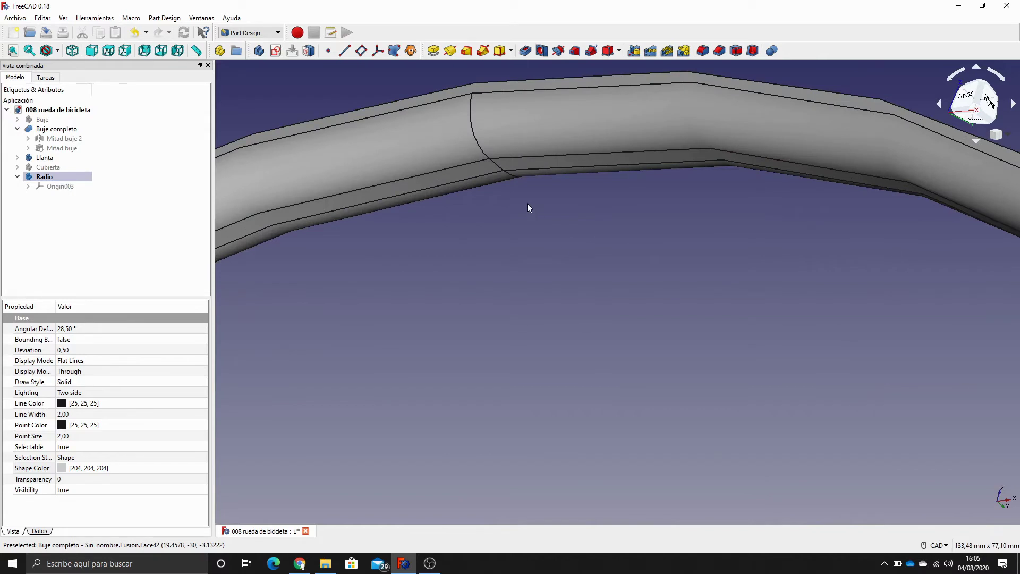
{"action": "left_click", "coordinate": [496, 166], "text": "ctrl"}
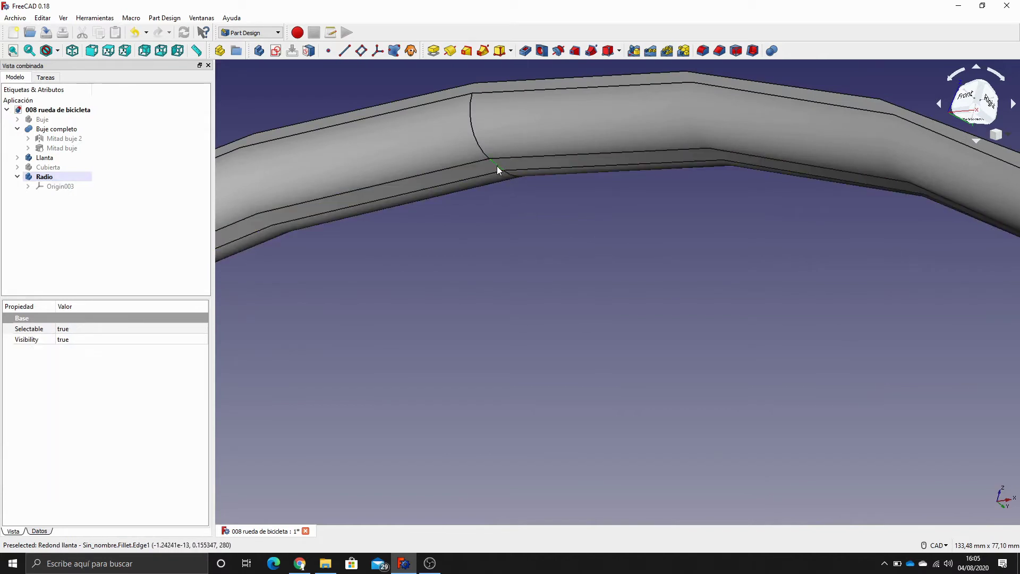
{"action": "left_click", "coordinate": [329, 50]}
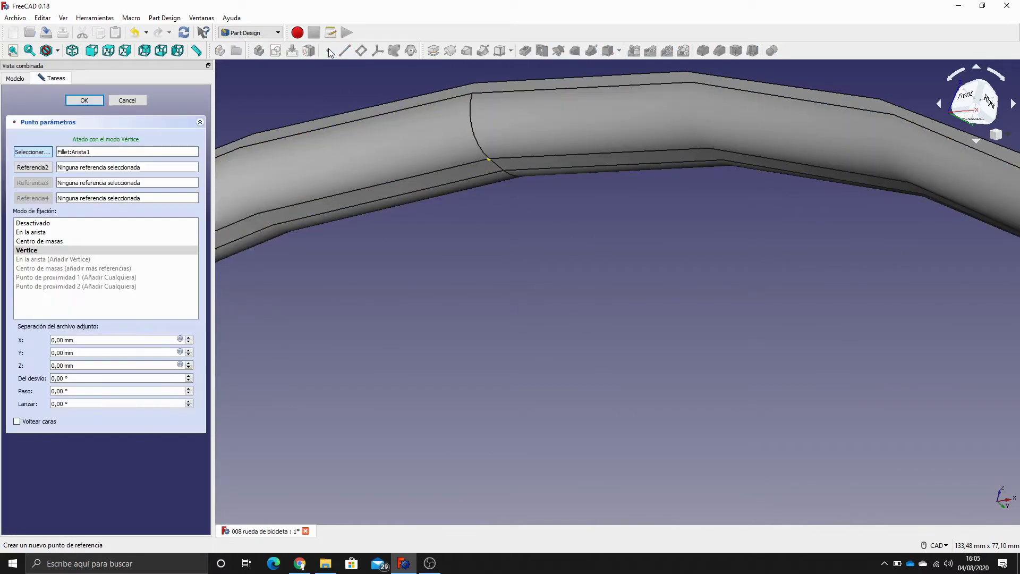
{"action": "left_click", "coordinate": [56, 241]}
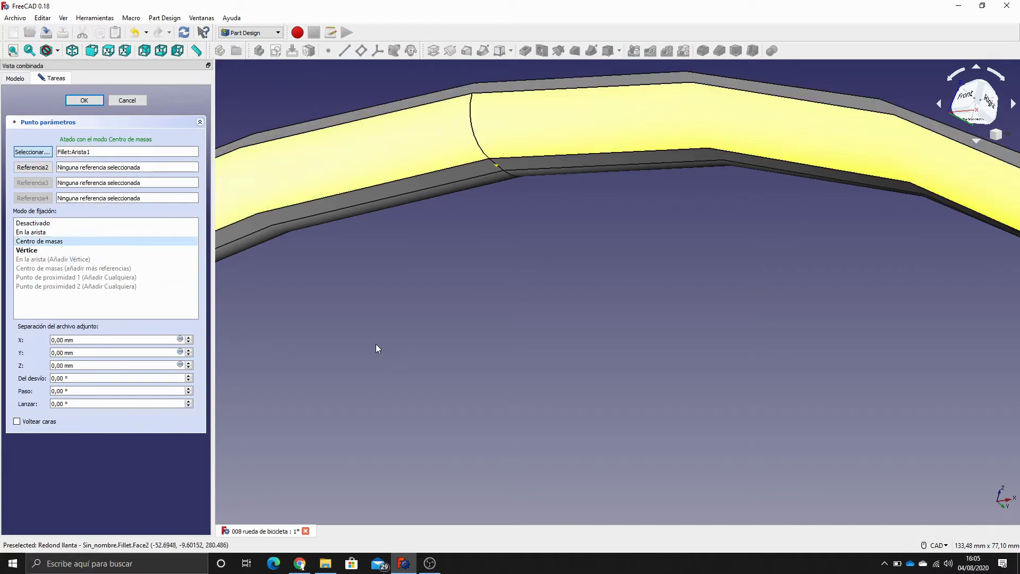
{"action": "left_click", "coordinate": [496, 160]}
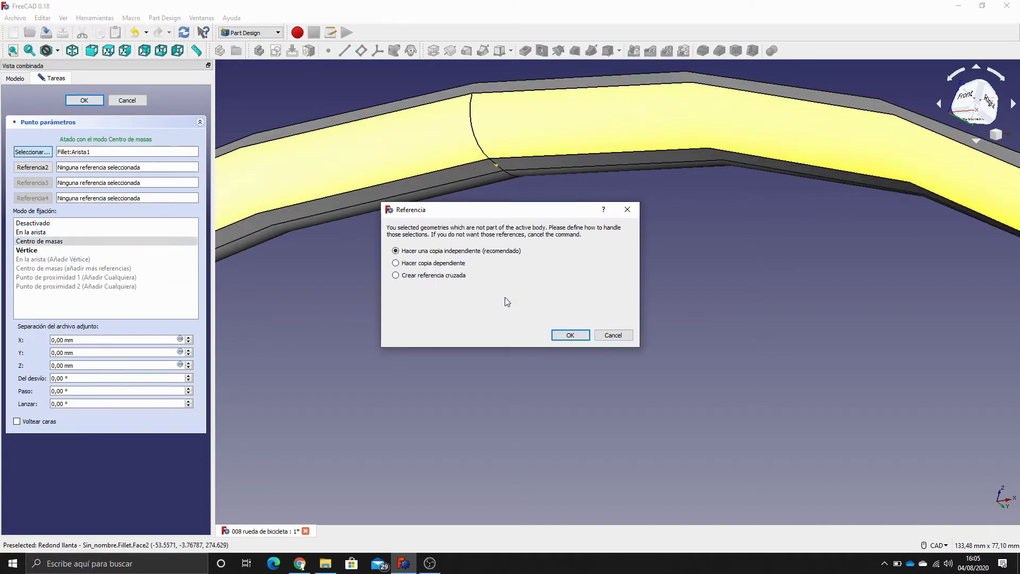
{"action": "left_click", "coordinate": [428, 275]}
{"action": "left_click", "coordinate": [569, 335]}
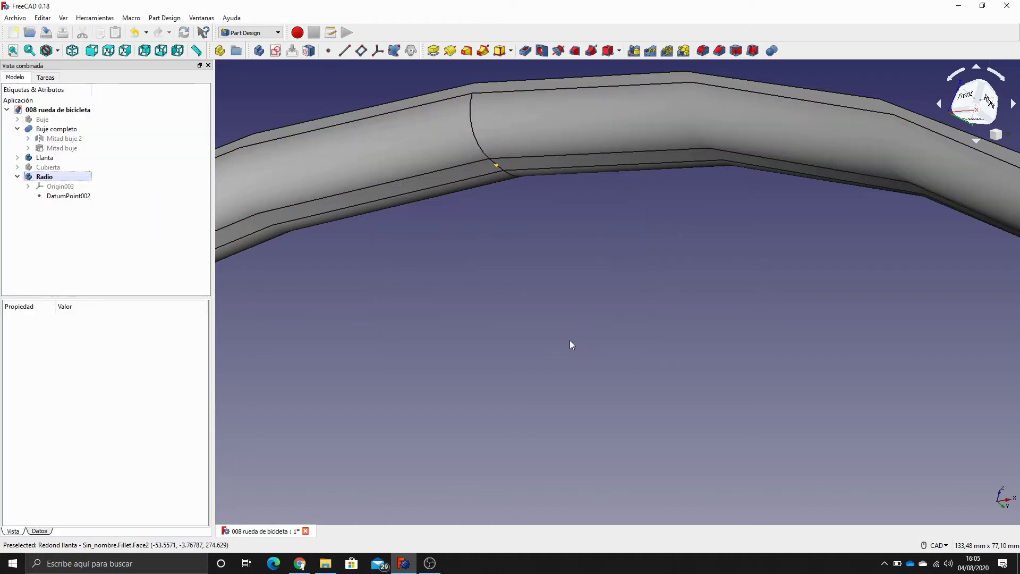
Add a datum point at the centre of mass of the top middle facet on the hub's front flange, attached through a cross reference
{"action": "scroll", "coordinate": [568, 338], "scroll_direction": "down", "scroll_amount": 5}
{"action": "mouse_move", "coordinate": [588, 393]}
{"action": "middle_mouse_down"}
{"action": "mouse_move", "coordinate": [590, 355]}
{"action": "mouse_move", "coordinate": [578, 384]}
{"action": "middle_mouse_up"}
{"action": "scroll", "coordinate": [578, 386], "scroll_direction": "down", "scroll_amount": 5}
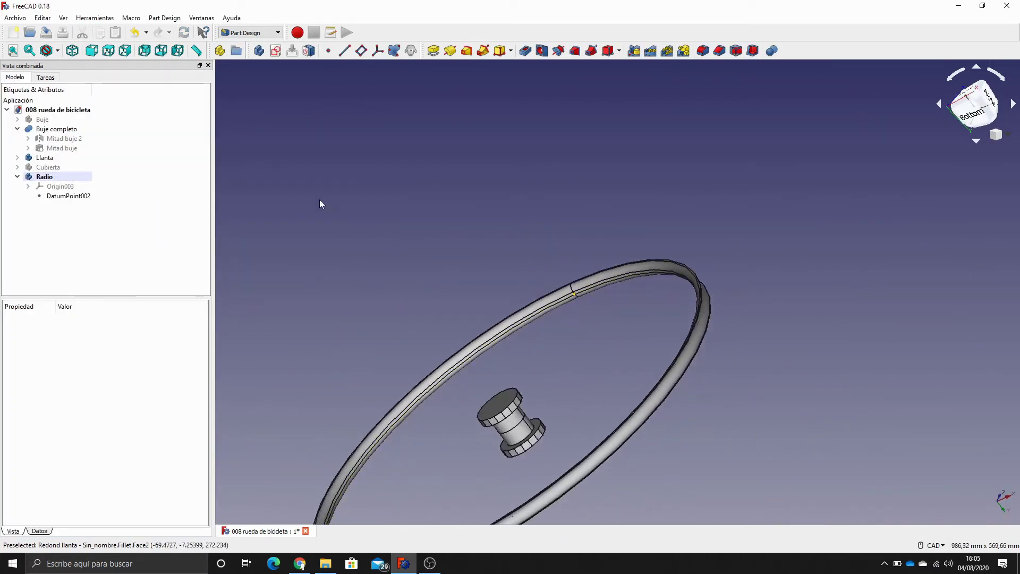
{"action": "left_click", "coordinate": [91, 50]}
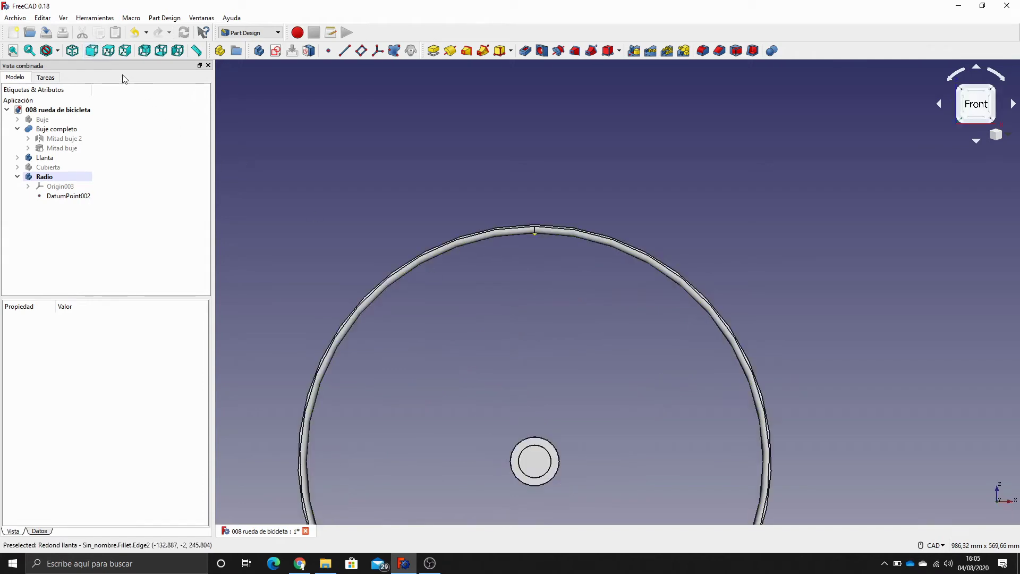
{"action": "left_click", "coordinate": [71, 51]}
{"action": "scroll", "coordinate": [526, 348], "scroll_direction": "up", "scroll_amount": 5}
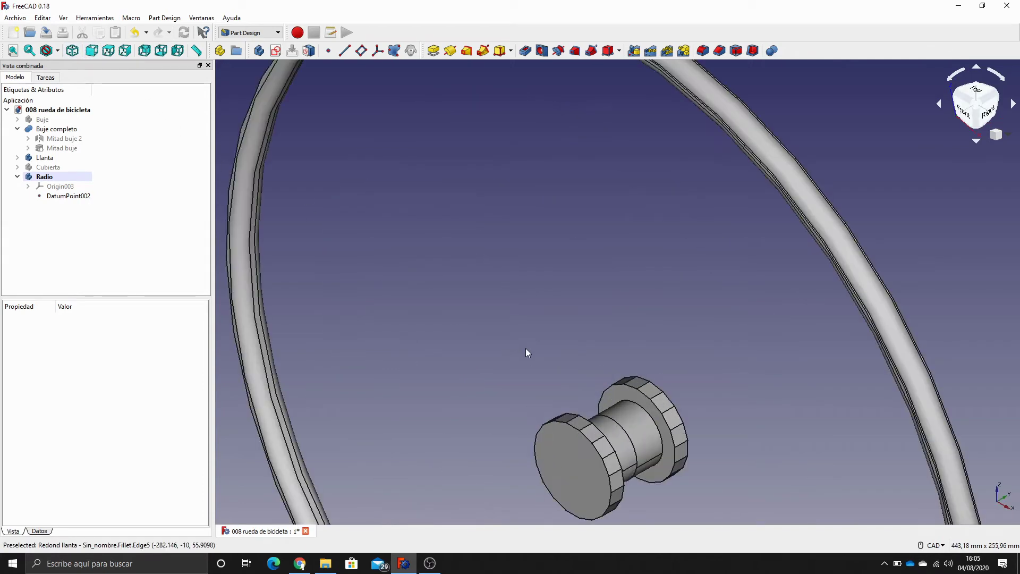
{"action": "scroll", "coordinate": [481, 265], "scroll_direction": "down", "scroll_amount": 2}
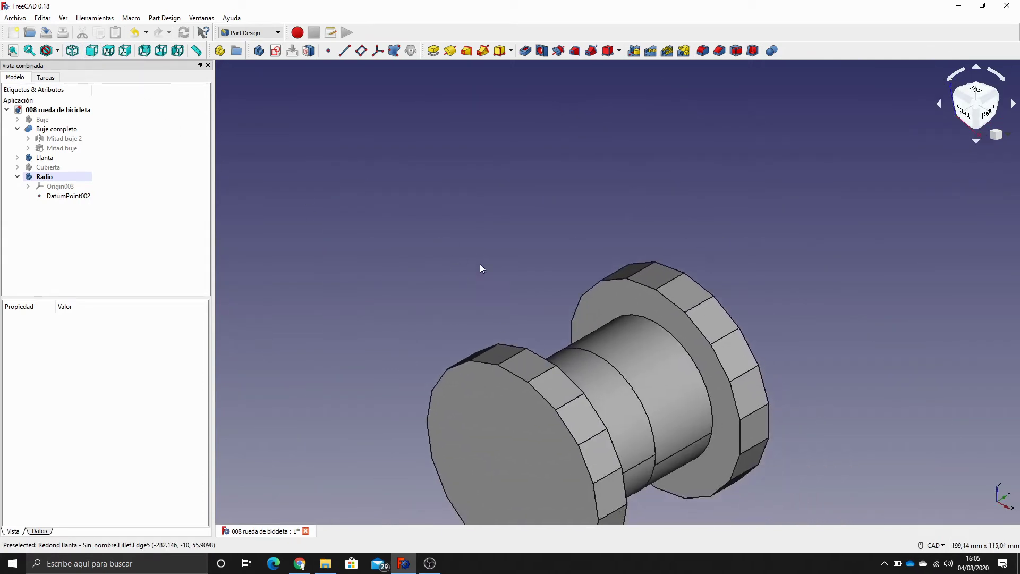
{"action": "left_click", "coordinate": [525, 366]}
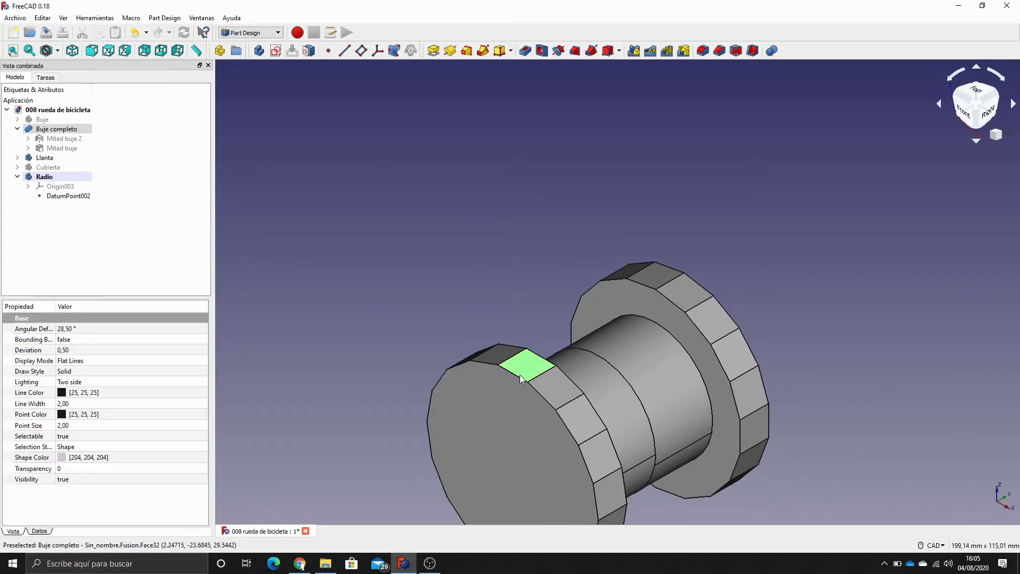
{"action": "left_click", "coordinate": [106, 55]}
{"action": "scroll", "coordinate": [436, 319], "scroll_direction": "down", "scroll_amount": 5}
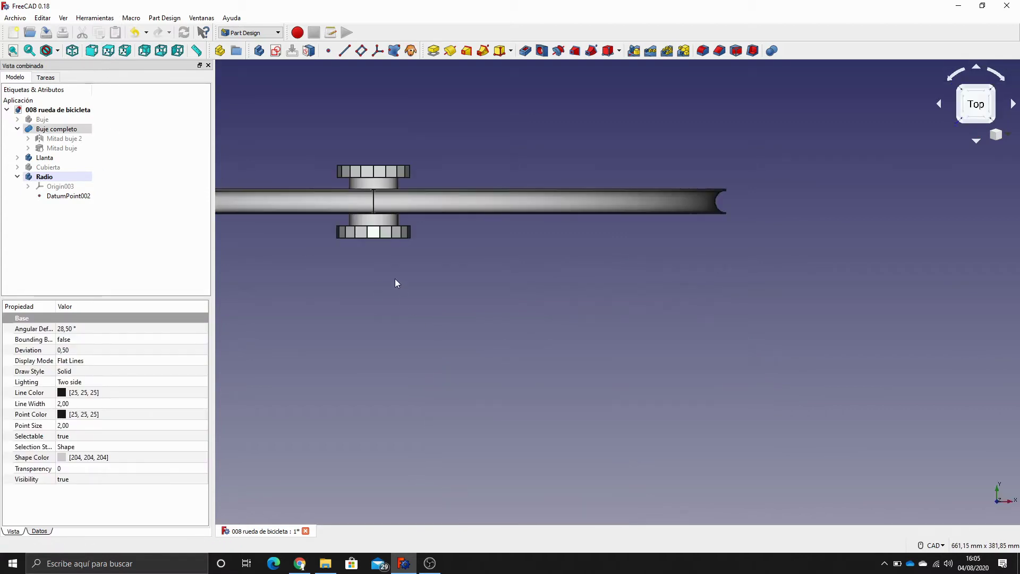
{"action": "scroll", "coordinate": [457, 333], "scroll_direction": "up", "scroll_amount": 5}
{"action": "left_click", "coordinate": [419, 259]}
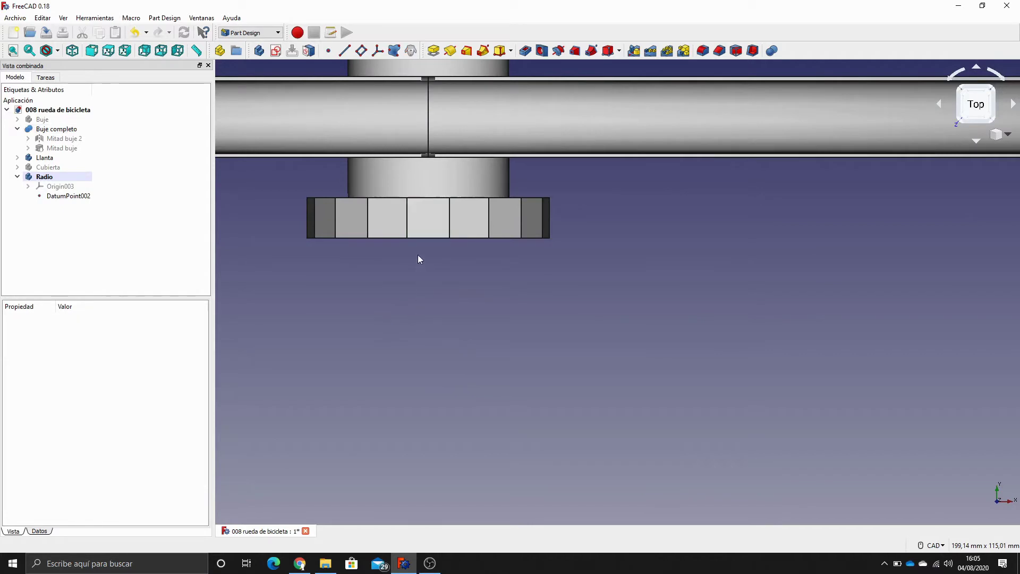
{"action": "left_click", "coordinate": [425, 218]}
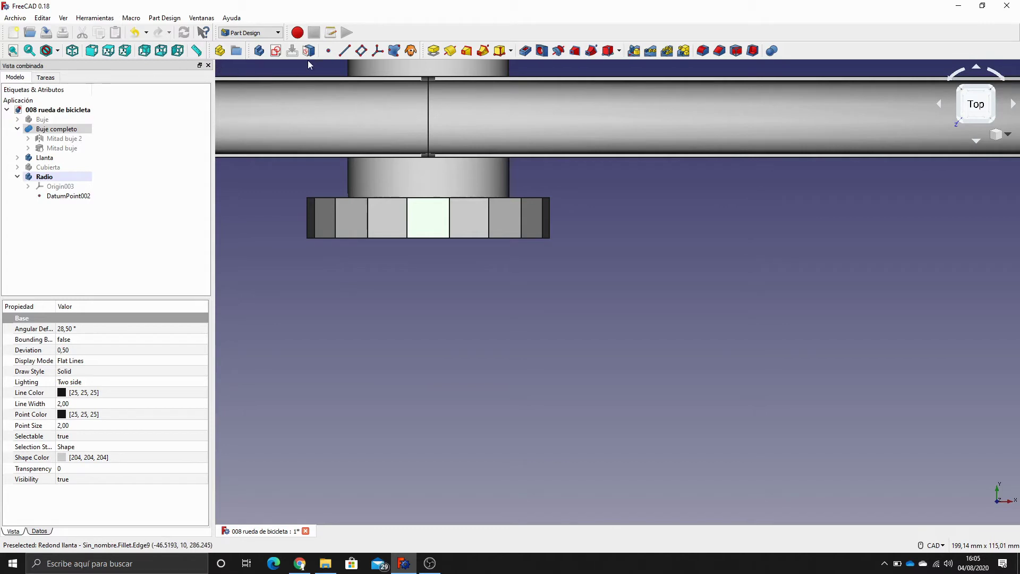
{"action": "left_click", "coordinate": [328, 50]}
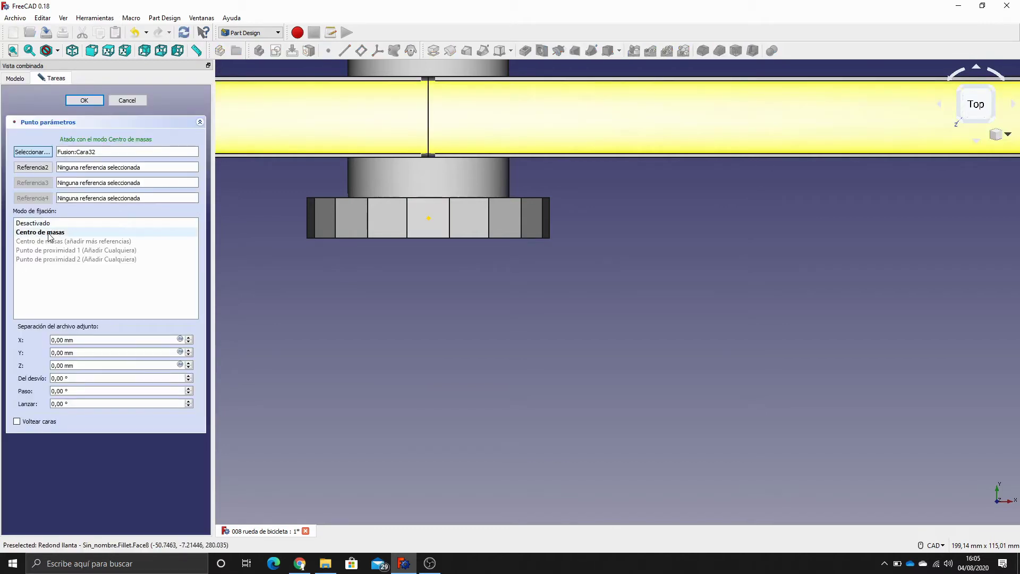
{"action": "left_click", "coordinate": [92, 100]}
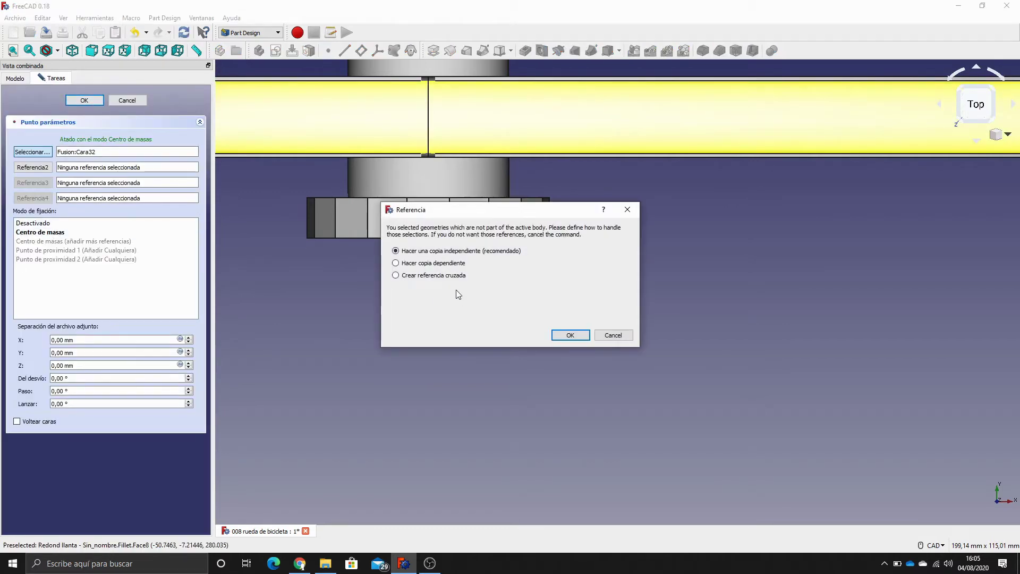
{"action": "left_click", "coordinate": [456, 275]}
{"action": "left_click", "coordinate": [570, 334]}
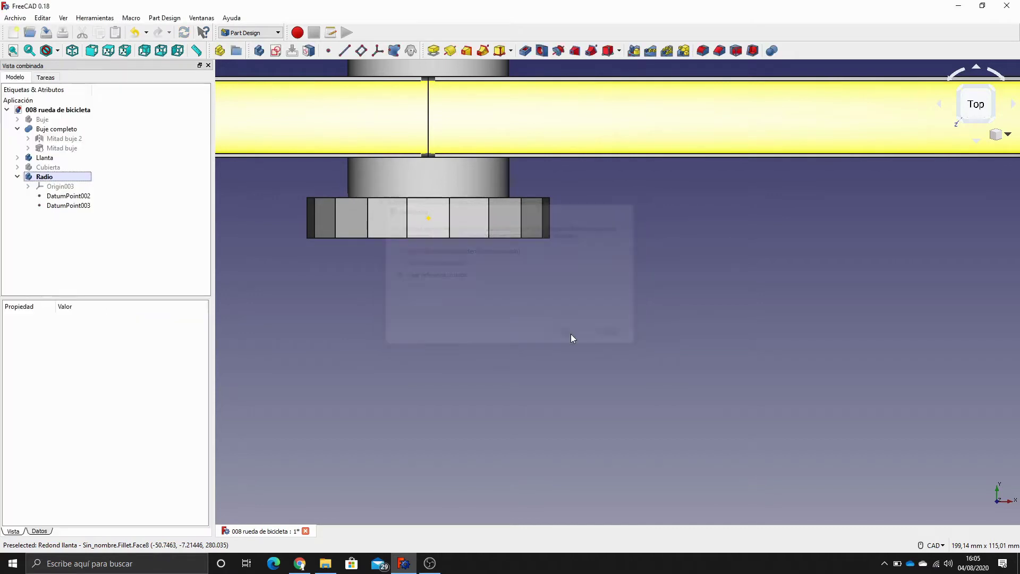
Rename the datum point on the rim as "punto fin radio"
{"action": "left_click", "coordinate": [80, 196]}
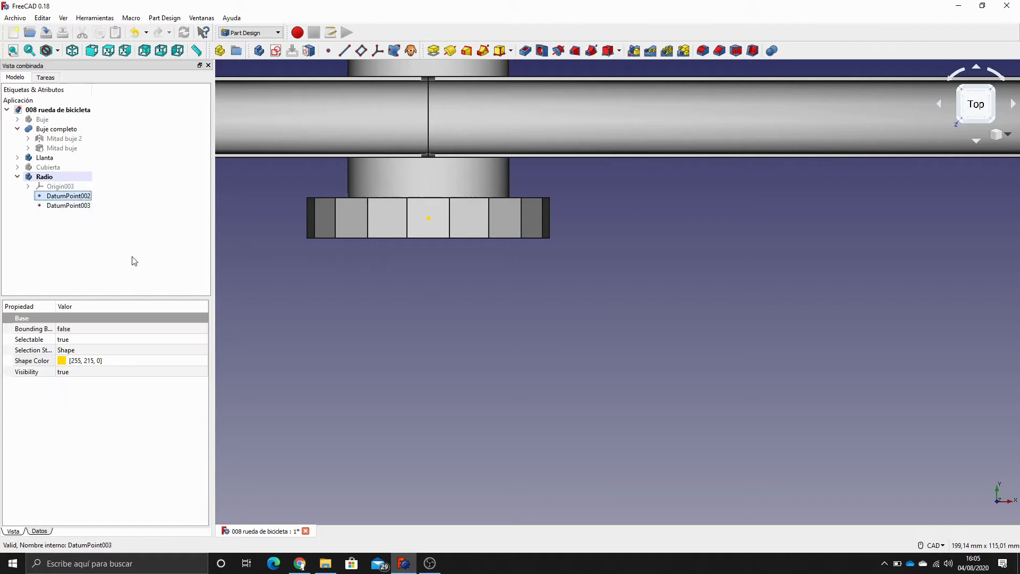
{"action": "key", "text": "F2"}
{"action": "type", "text": "p"}
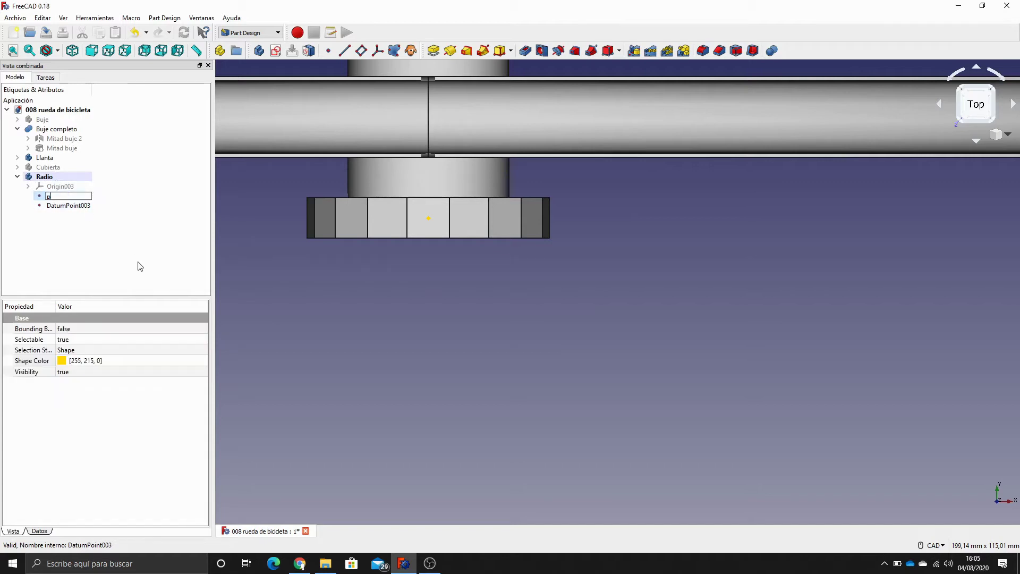
{"action": "type", "text": "unto fin radio"}
{"action": "key", "text": "Return"}
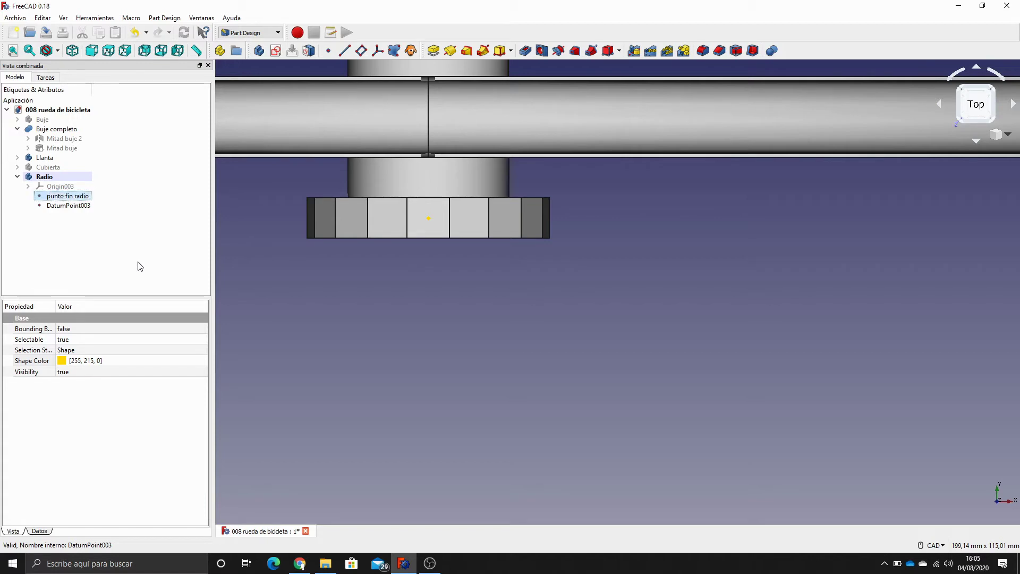
Rename the datum point on the hub flange as "punto inicio radio"
{"action": "key", "text": "Down"}
{"action": "key", "text": "F2"}
{"action": "type", "text": "punt"}
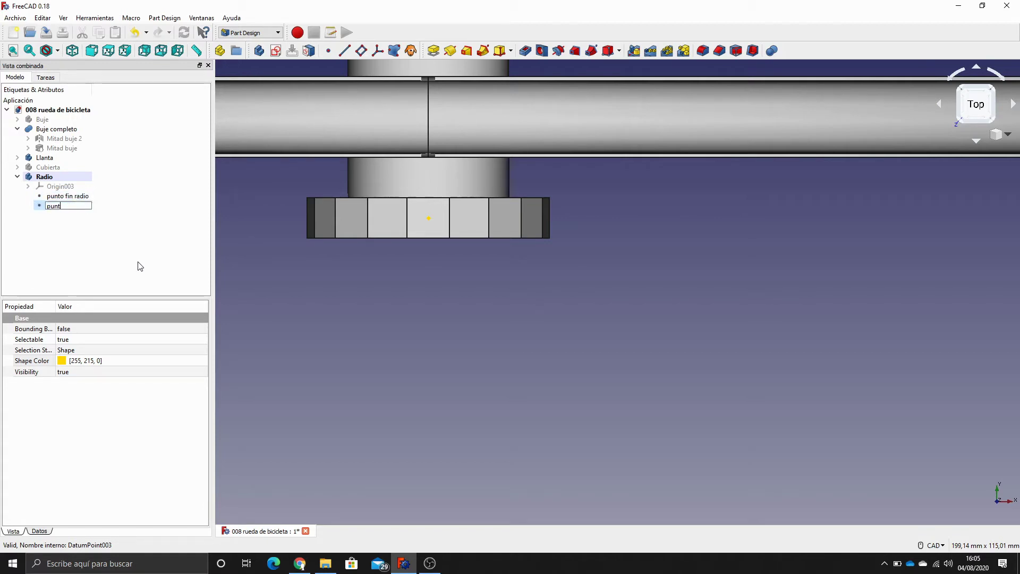
{"action": "type", "text": "o inicio radio"}
{"action": "key", "text": "Return"}
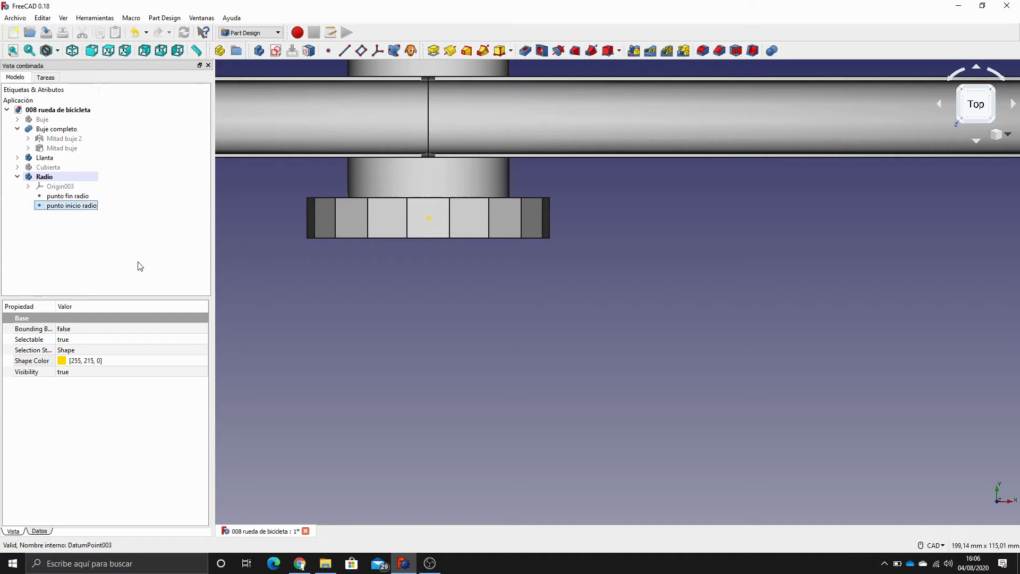
{"action": "left_click", "coordinate": [331, 307]}
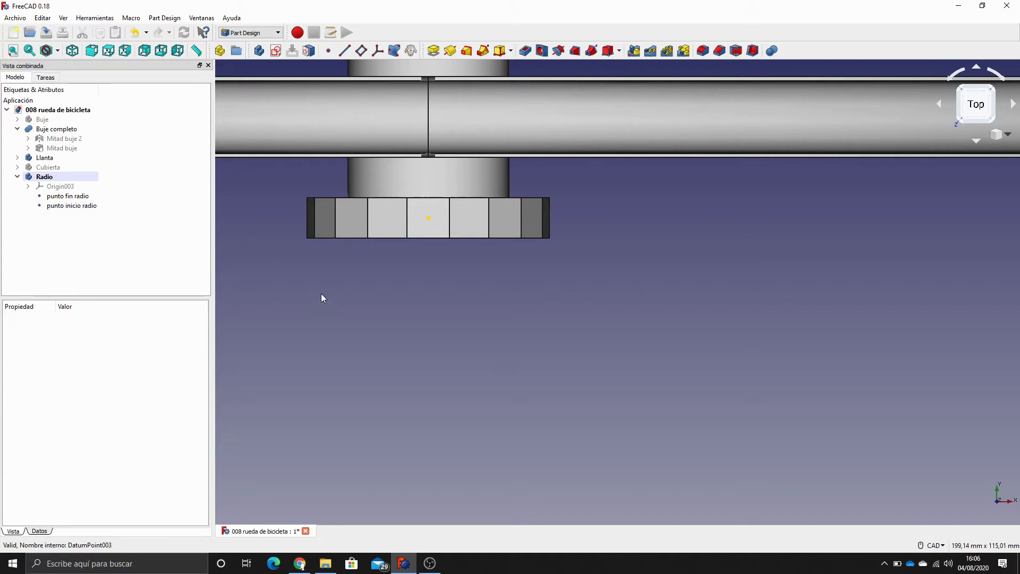
Switch to Chrome, examine how the spokes run between hub and rim in the wheel reference photos, and return to FreeCAD
{"action": "left_click", "coordinate": [75, 51]}
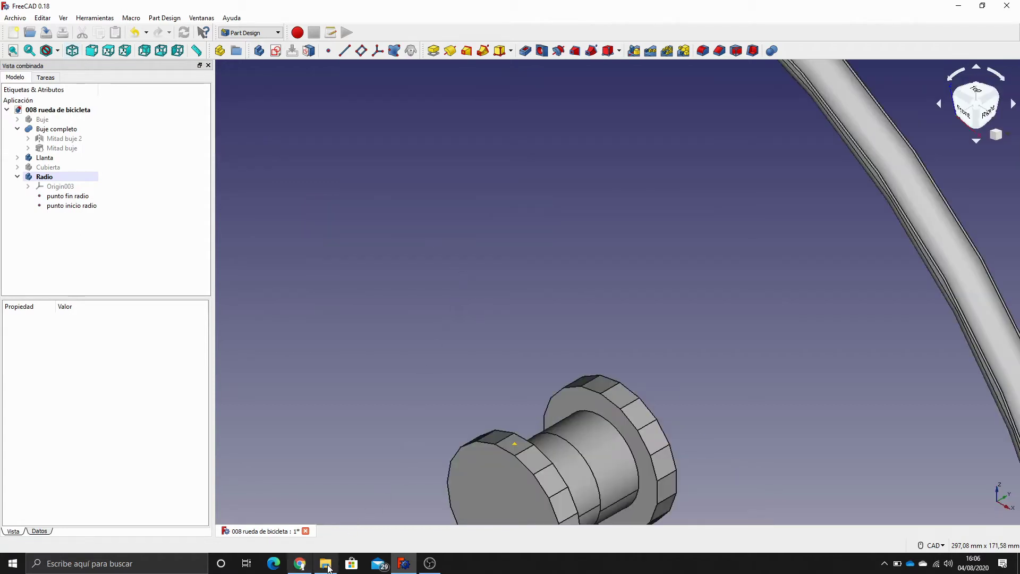
{"action": "left_click", "coordinate": [303, 564]}
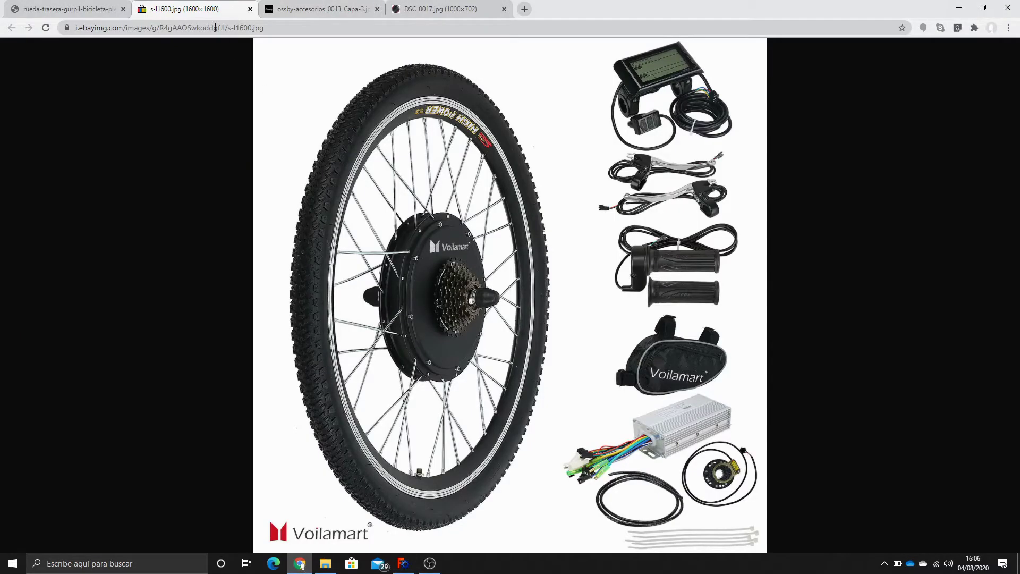
{"action": "left_click", "coordinate": [338, 10]}
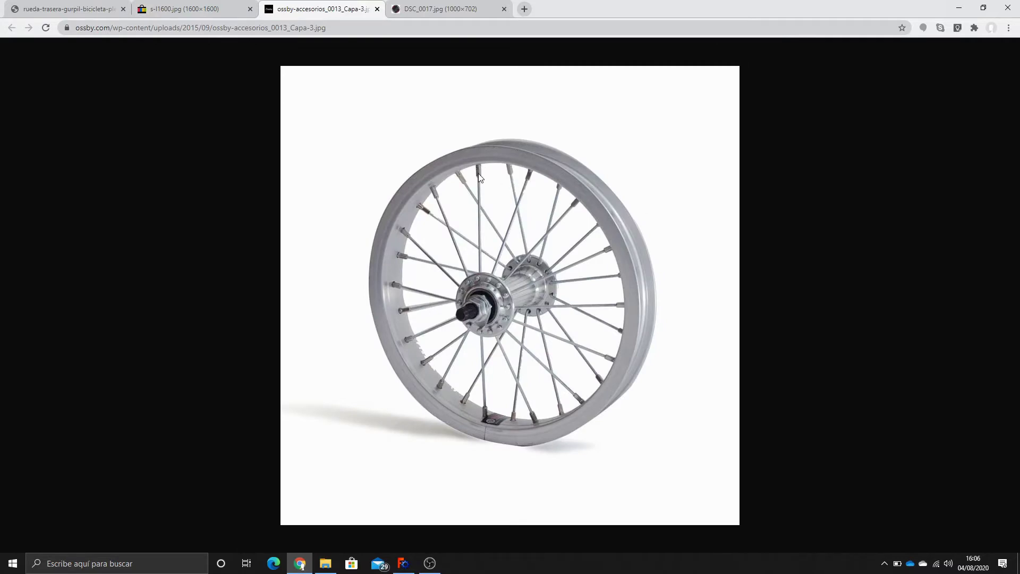
{"action": "left_click", "coordinate": [434, 13]}
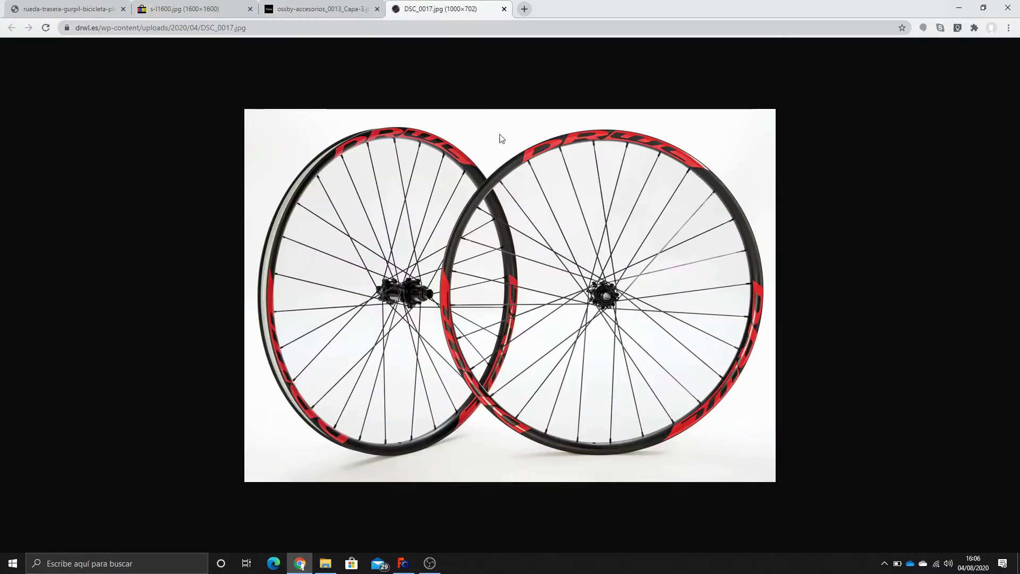
{"action": "left_click", "coordinate": [329, 12]}
{"action": "left_click", "coordinate": [186, 11]}
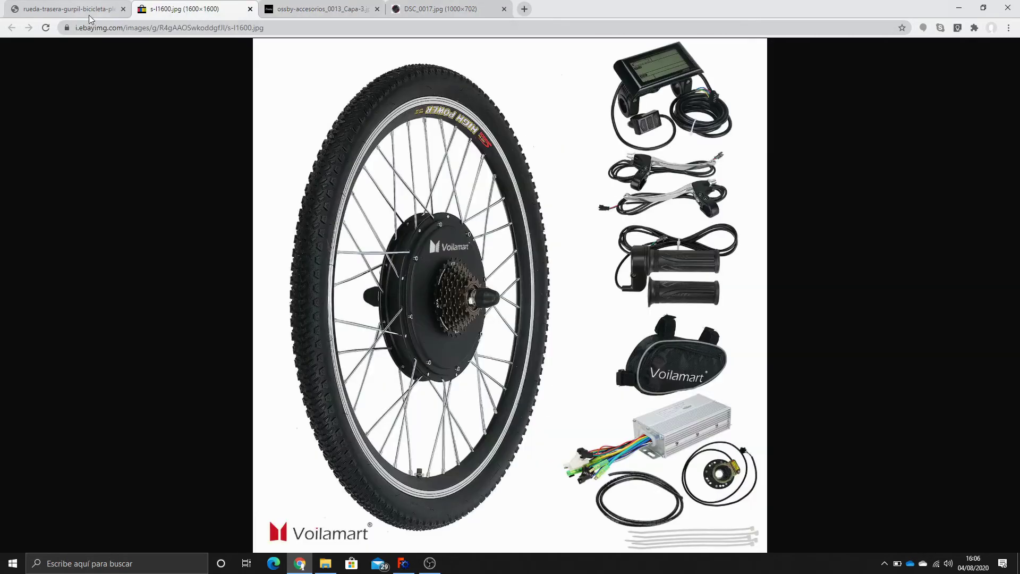
{"action": "left_click", "coordinate": [71, 11]}
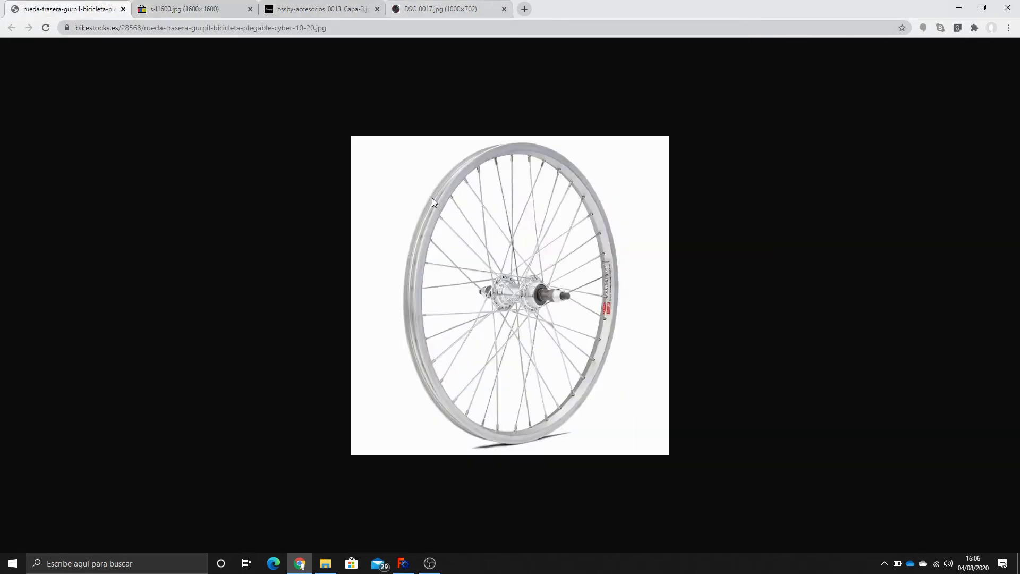
{"action": "left_click", "coordinate": [440, 566]}
{"action": "left_click", "coordinate": [440, 566]}
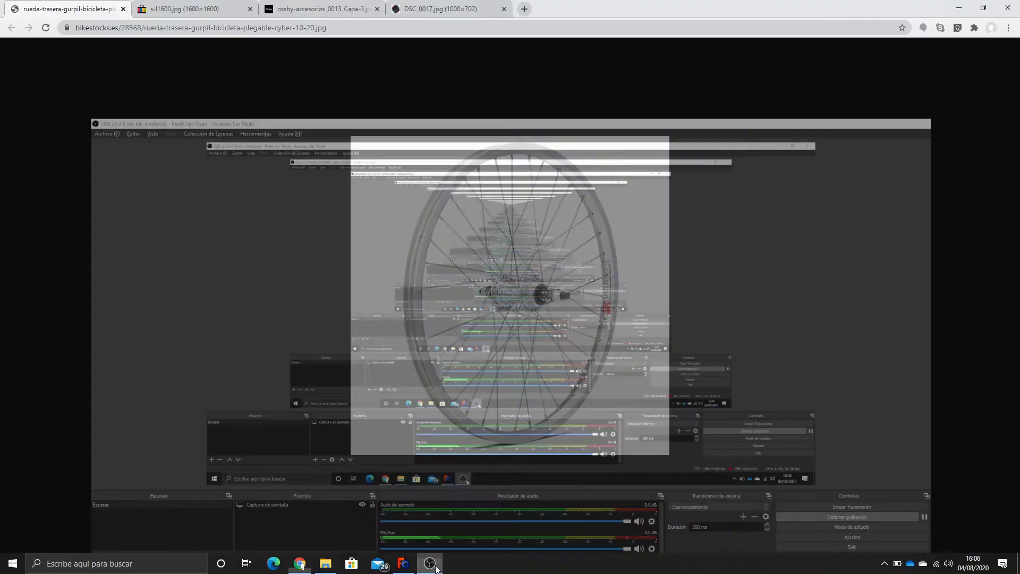
{"action": "left_click", "coordinate": [400, 566]}
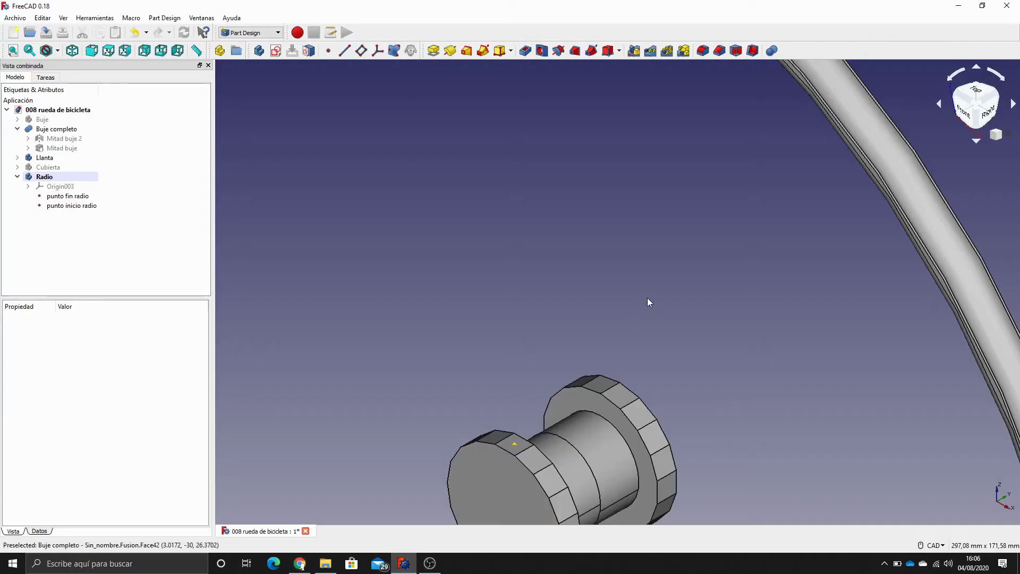
Hide the Llanta body and the Buje completo fusion so that only the two datum points are displayed
{"action": "scroll", "coordinate": [649, 297], "scroll_direction": "down", "scroll_amount": 5}
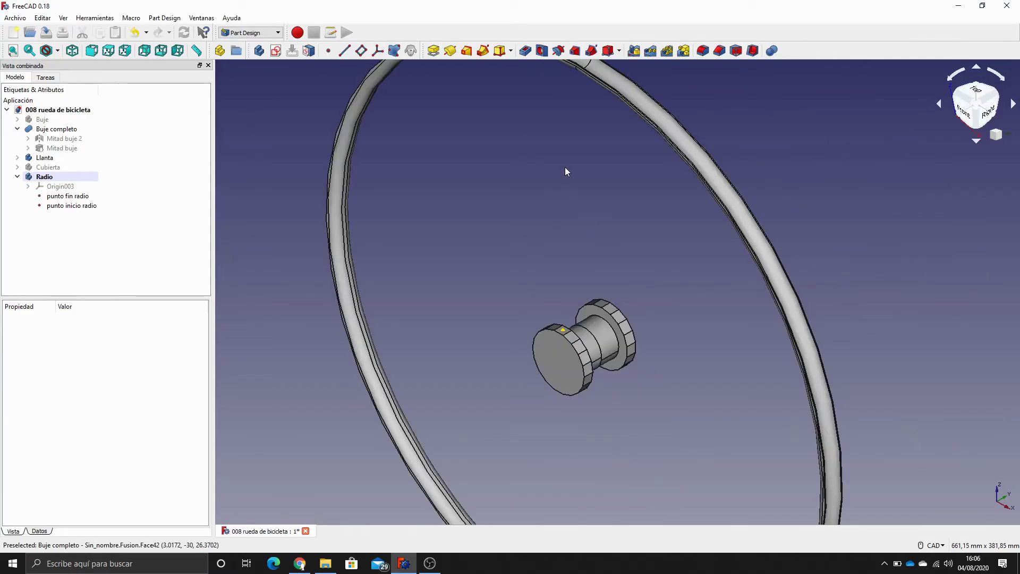
{"action": "middle_click_drag", "start_coordinate": [567, 168], "coordinate": [516, 183]}
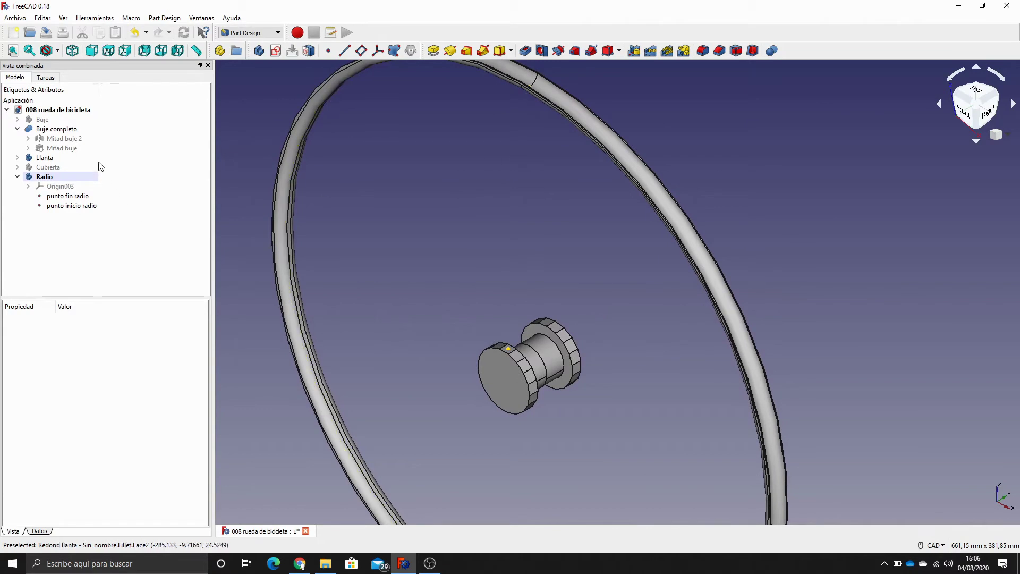
{"action": "left_click", "coordinate": [44, 159]}
{"action": "key", "text": "space"}
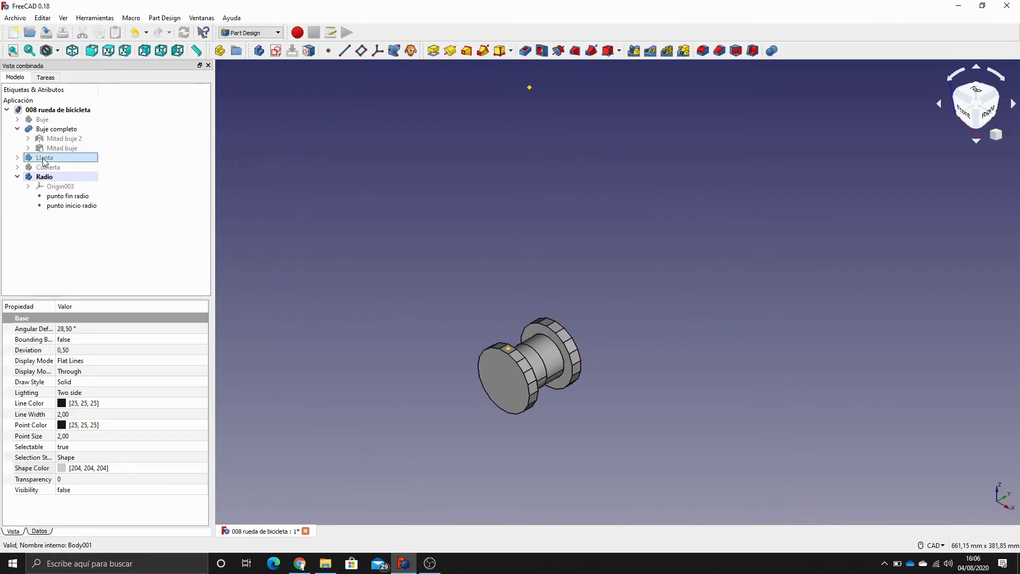
{"action": "left_click", "coordinate": [57, 129]}
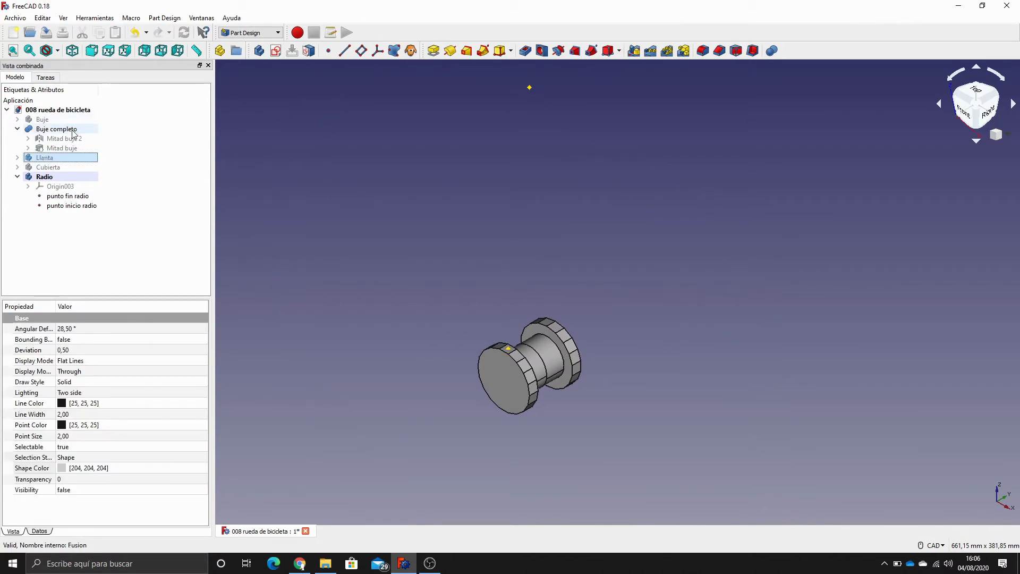
{"action": "key", "text": "space"}
{"action": "left_click", "coordinate": [518, 168]}
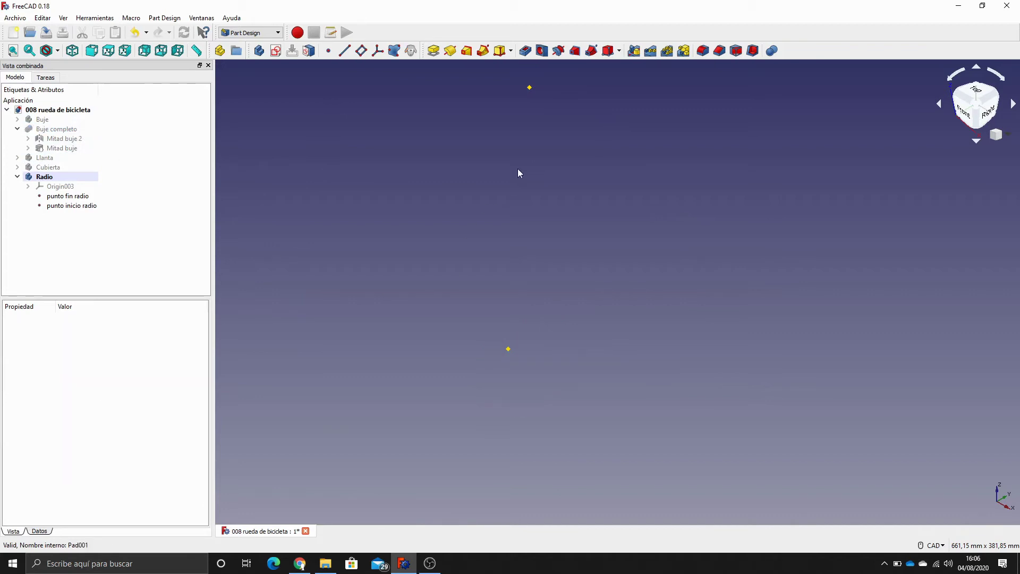
Add a datum line to the Radio body running through the two points "punto fin radio" and "punto inicio radio"
{"action": "left_click", "coordinate": [343, 51]}
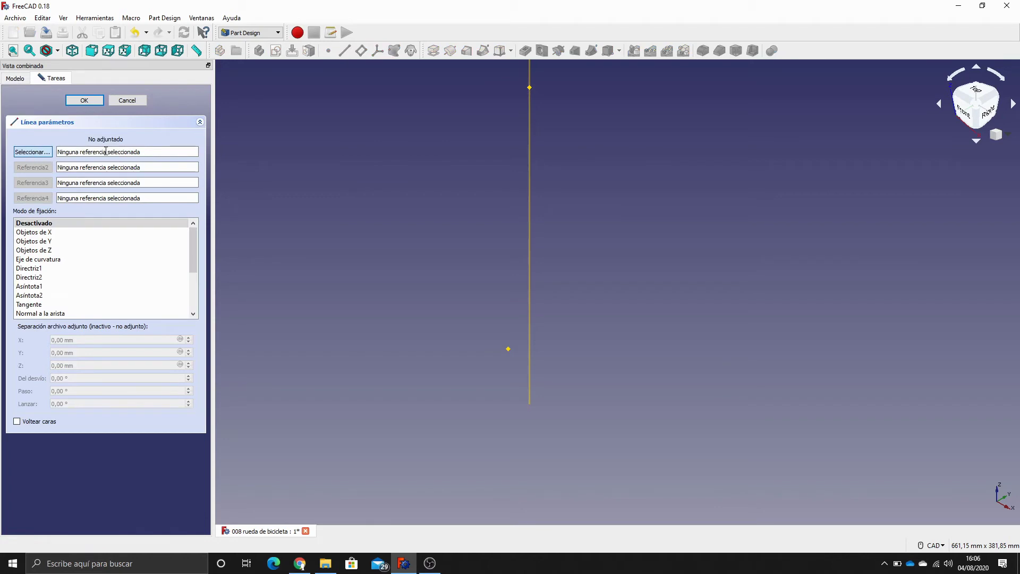
{"action": "left_click", "coordinate": [530, 88]}
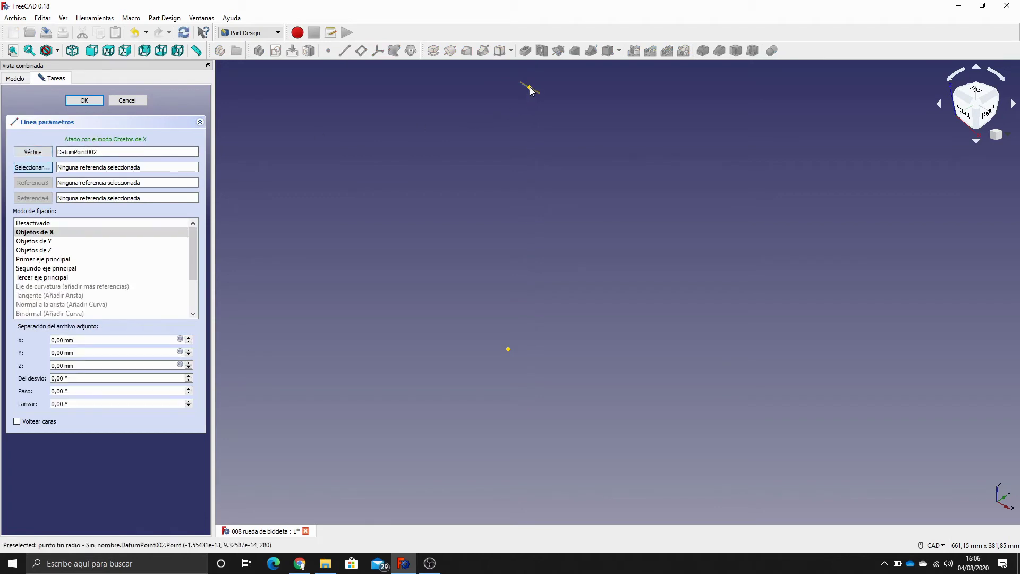
{"action": "left_click", "coordinate": [508, 348]}
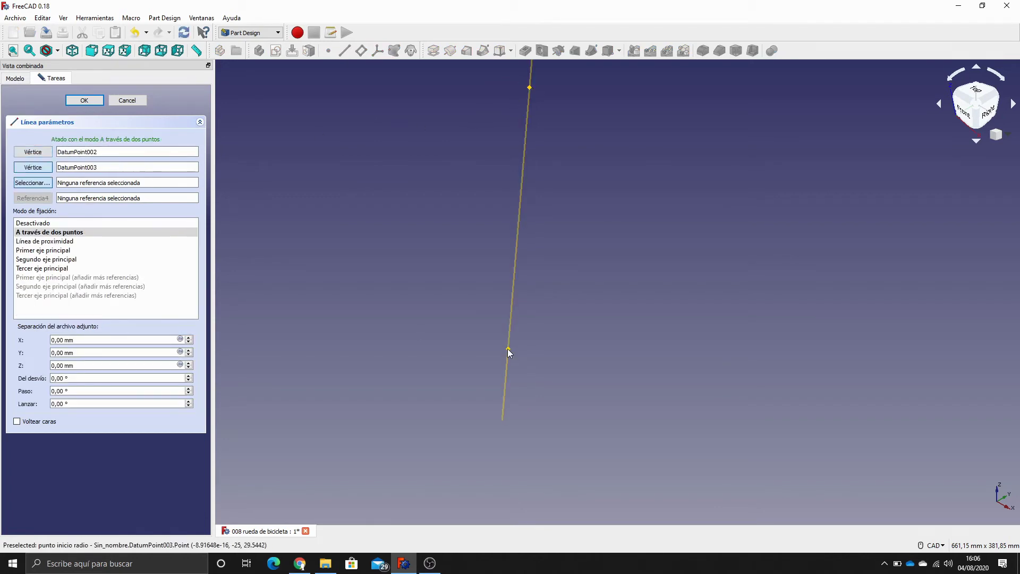
{"action": "left_click", "coordinate": [83, 103]}
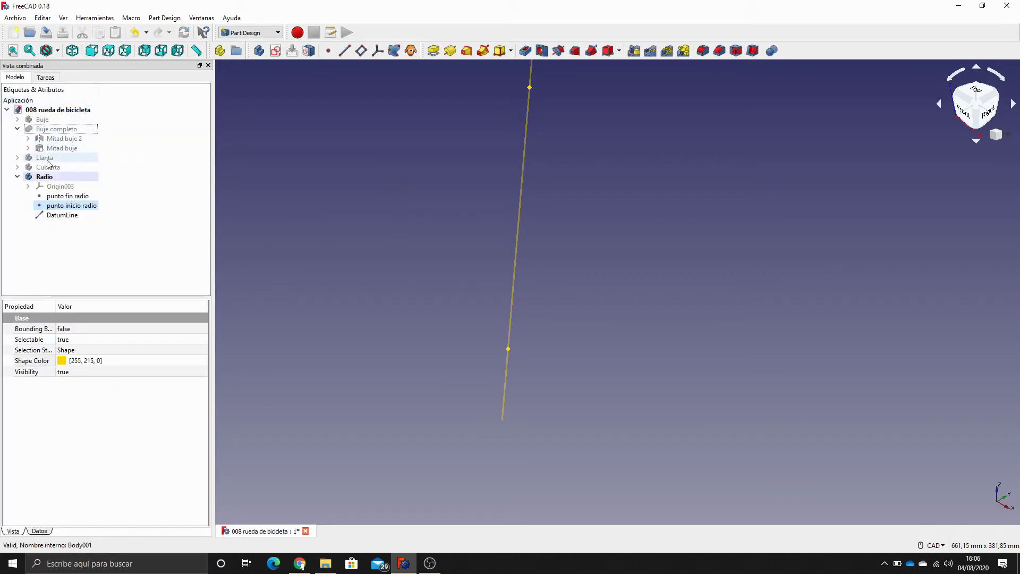
Show the Buje completo hub again alongside the datum line
{"action": "left_click", "coordinate": [56, 129]}
{"action": "key", "text": "space"}
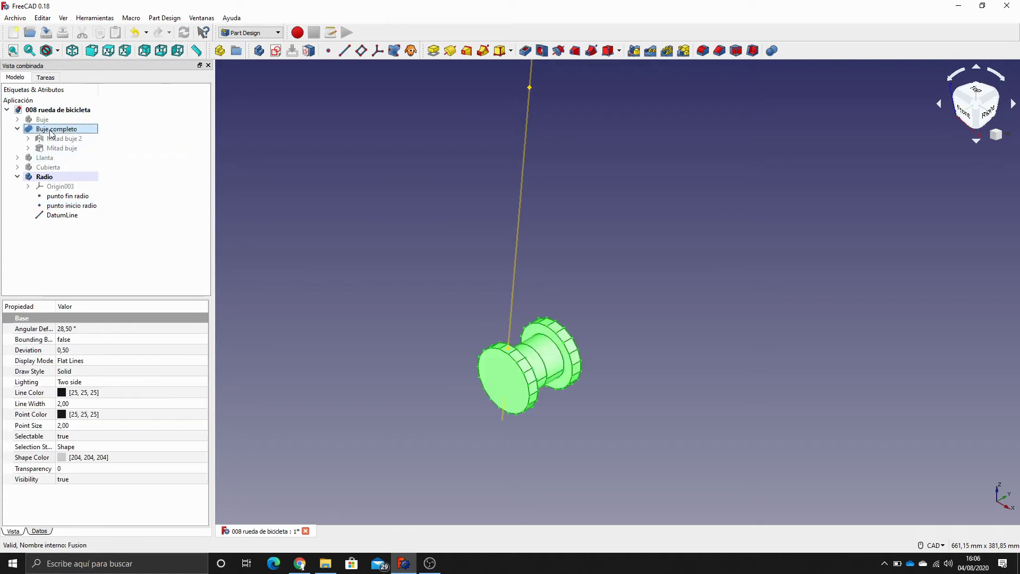
Show the Llanta rim again and examine how the datum line runs from hub to rim in the front, right and isometric views
{"action": "left_click", "coordinate": [423, 240]}
{"action": "left_click", "coordinate": [45, 158]}
{"action": "key", "text": "space"}
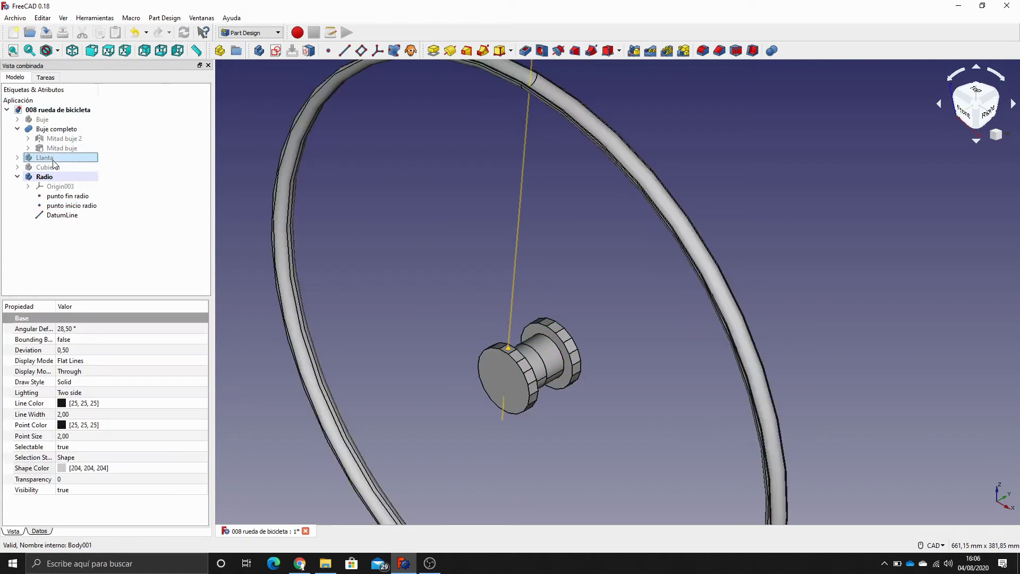
{"action": "left_click", "coordinate": [412, 214]}
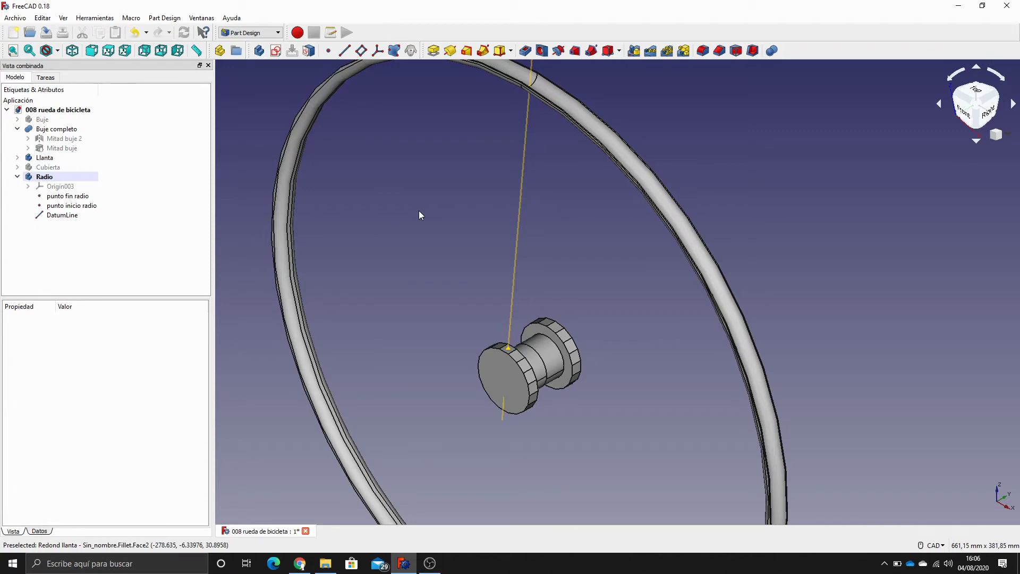
{"action": "left_click", "coordinate": [93, 51]}
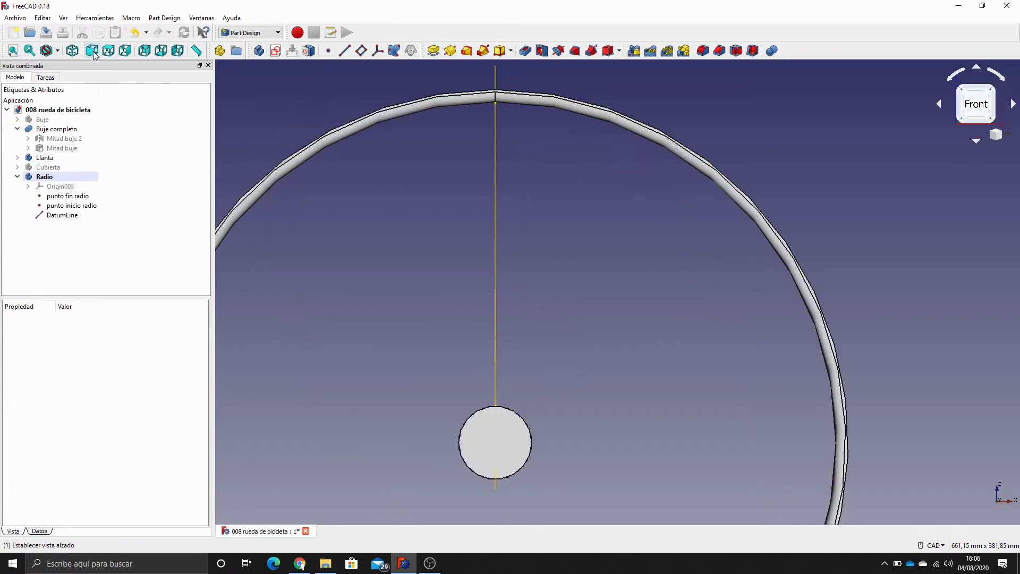
{"action": "left_click", "coordinate": [124, 51]}
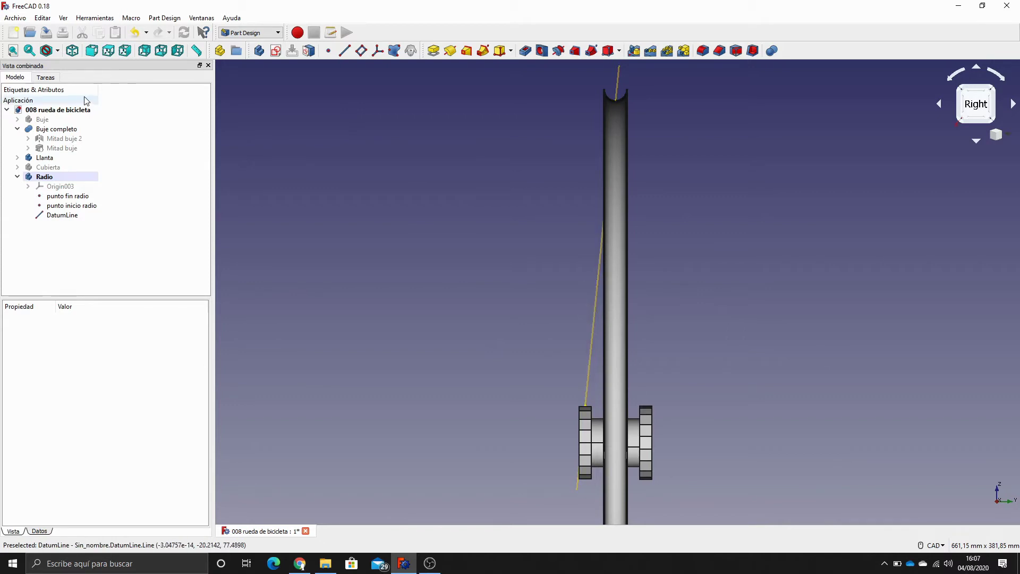
{"action": "left_click", "coordinate": [73, 51]}
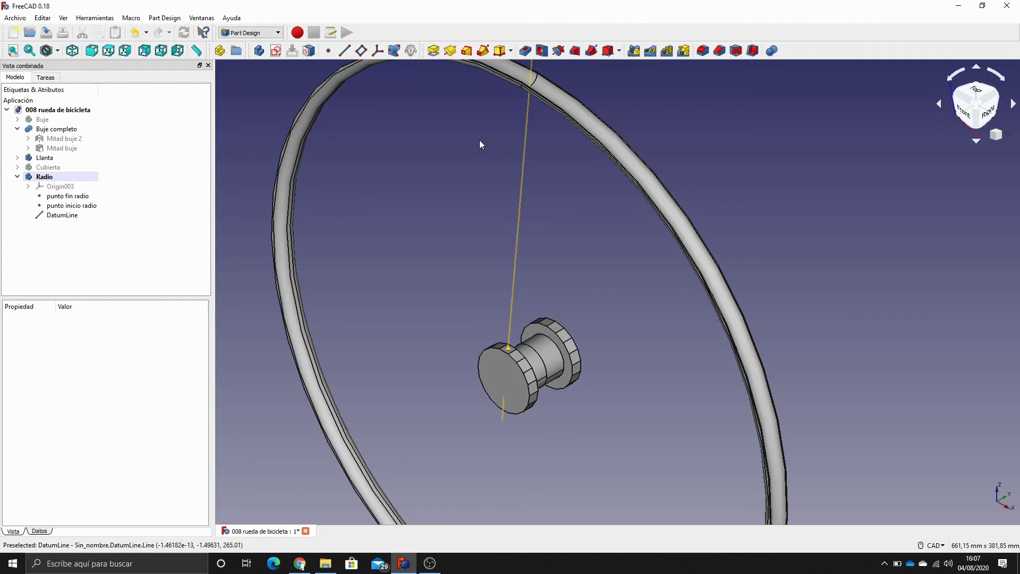
Add a datum plane to the Radio body on the flat hub flange facet where the datum line starts, using a cross reference
{"action": "scroll", "coordinate": [428, 290], "scroll_direction": "down", "scroll_amount": 4}
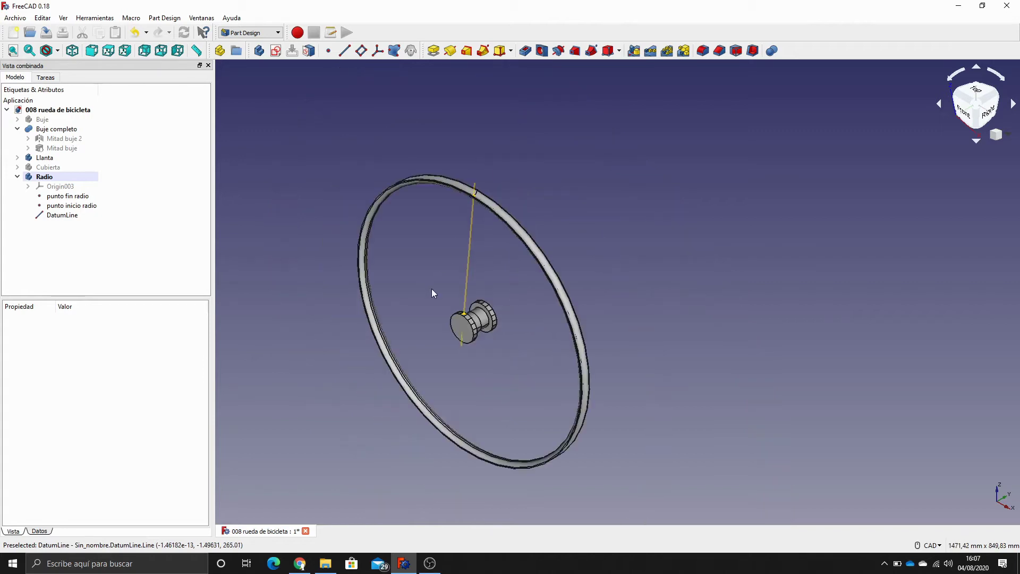
{"action": "scroll", "coordinate": [432, 293], "scroll_direction": "up", "scroll_amount": 4}
{"action": "mouse_move", "coordinate": [446, 264]}
{"action": "middle_mouse_down"}
{"action": "mouse_move", "coordinate": [421, 305]}
{"action": "mouse_move", "coordinate": [437, 258]}
{"action": "middle_mouse_up"}
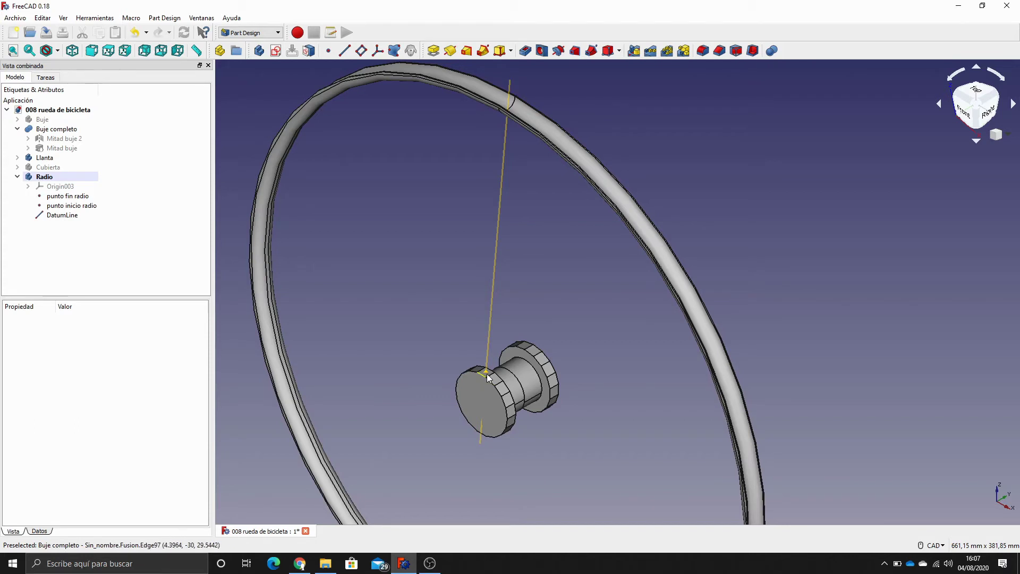
{"action": "scroll", "coordinate": [487, 374], "scroll_direction": "up", "scroll_amount": 5}
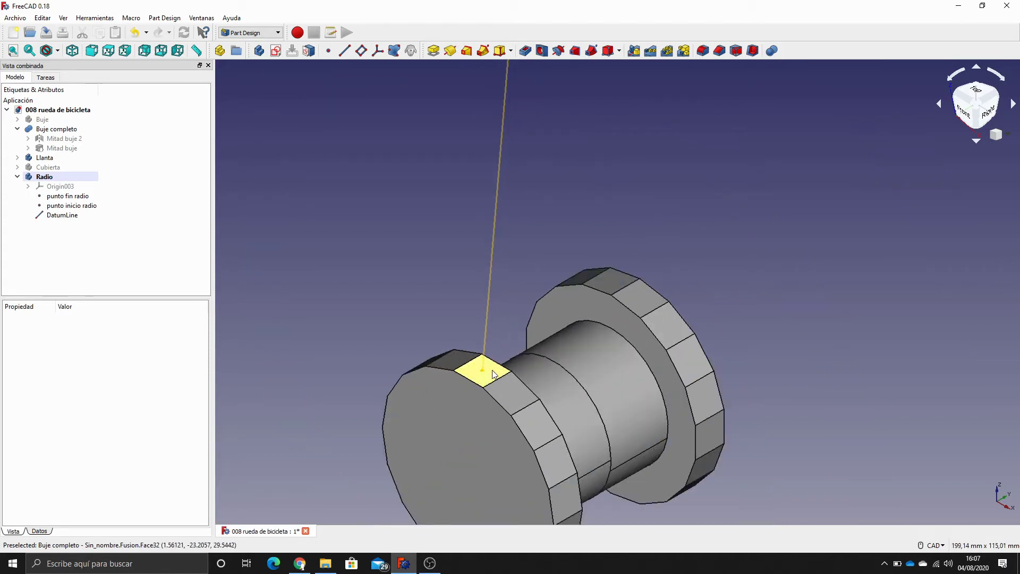
{"action": "left_click", "coordinate": [493, 374]}
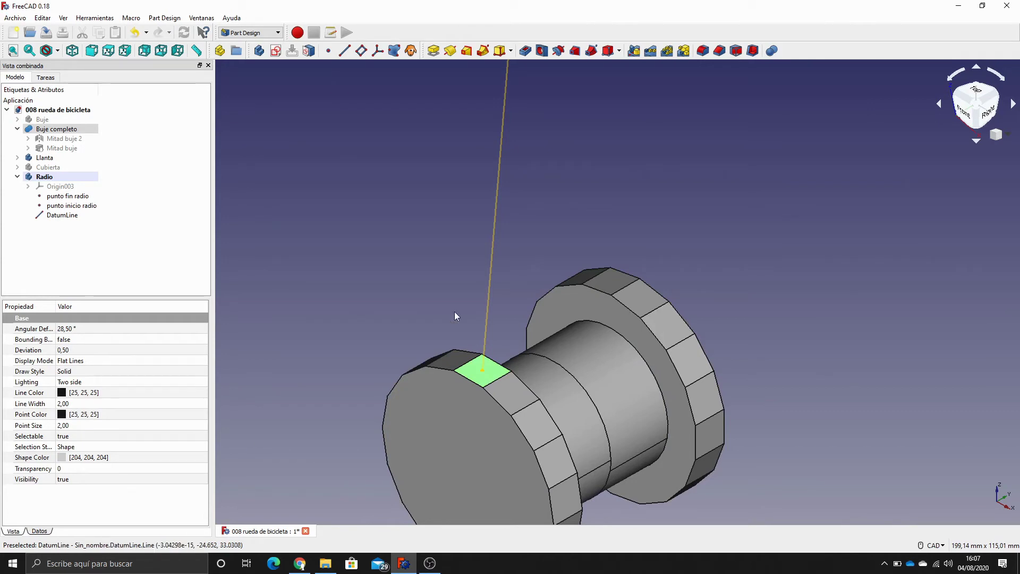
{"action": "left_click", "coordinate": [361, 51]}
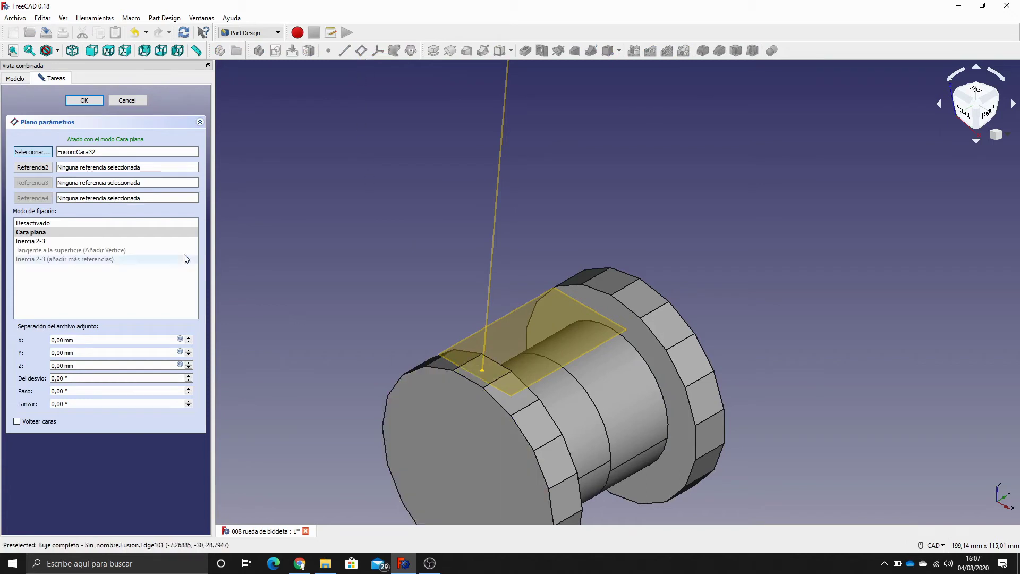
{"action": "left_click", "coordinate": [90, 102]}
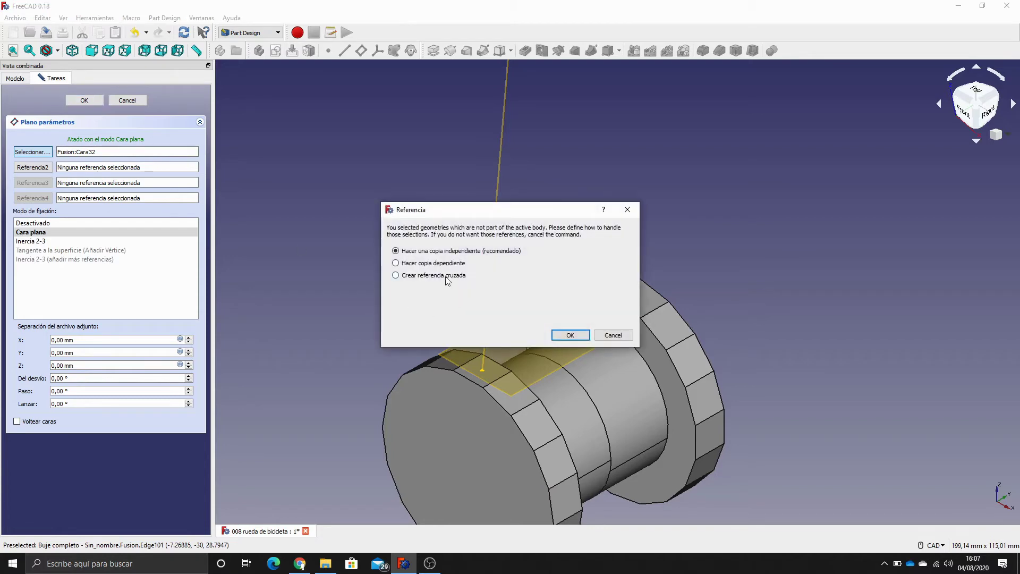
{"action": "left_click", "coordinate": [446, 275]}
{"action": "left_click", "coordinate": [582, 340]}
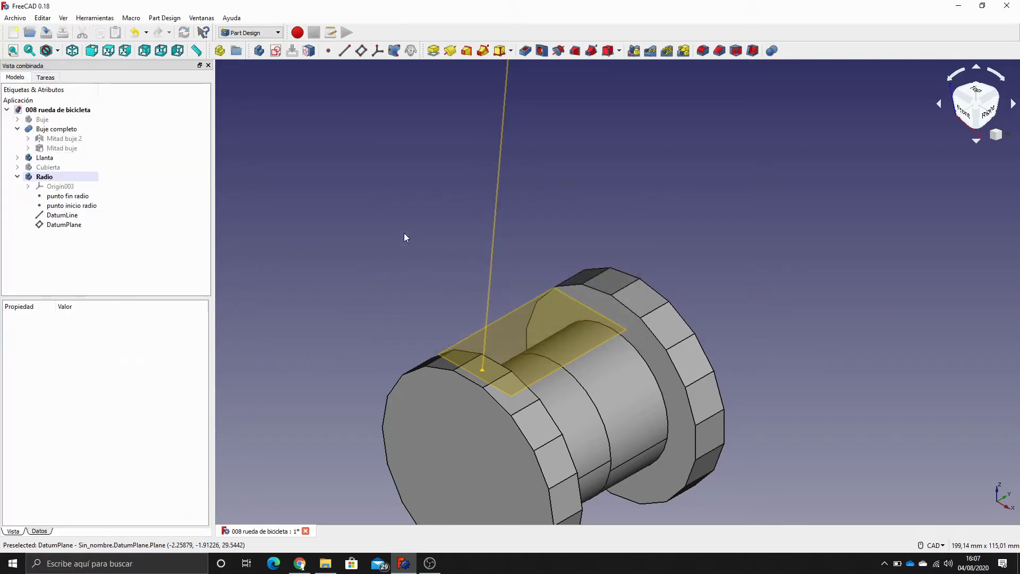
Rename the new datum plane on the hub flange as "plano inicio radio"
{"action": "scroll", "coordinate": [404, 232], "scroll_direction": "down", "scroll_amount": 5}
{"action": "scroll", "coordinate": [371, 234], "scroll_direction": "down", "scroll_amount": 3}
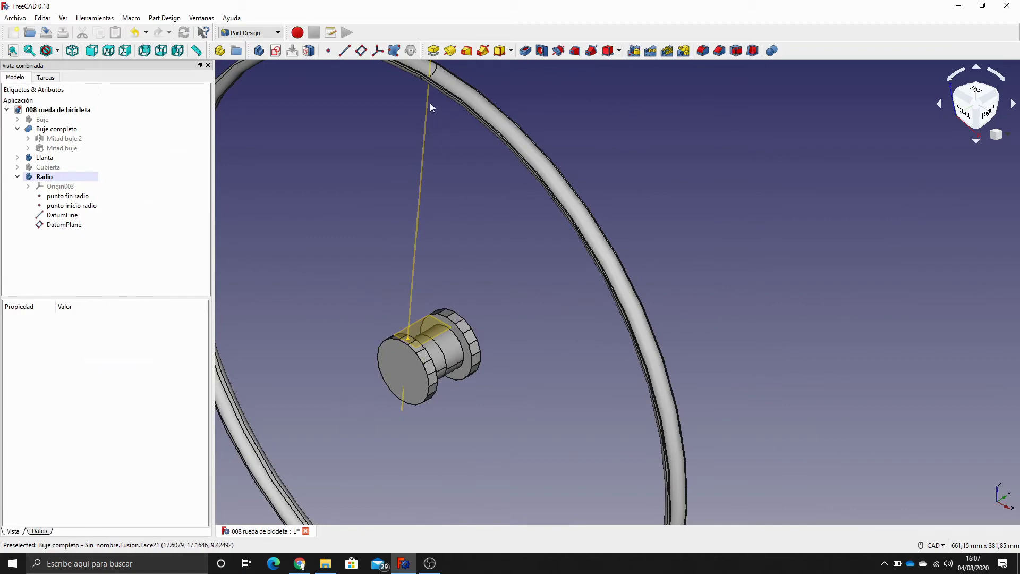
{"action": "left_click", "coordinate": [60, 224]}
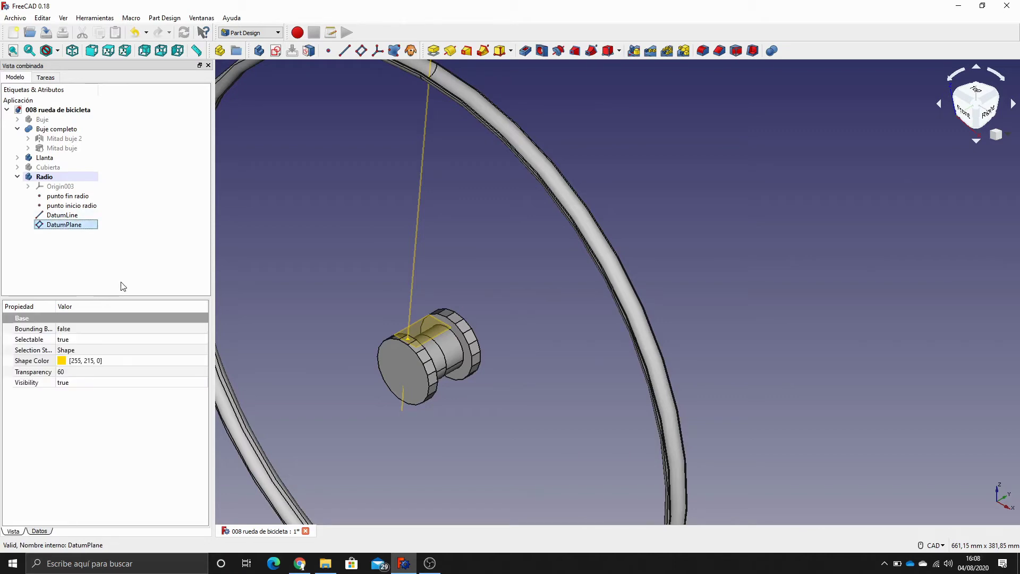
{"action": "key", "text": "F2"}
{"action": "type", "text": "plano"}
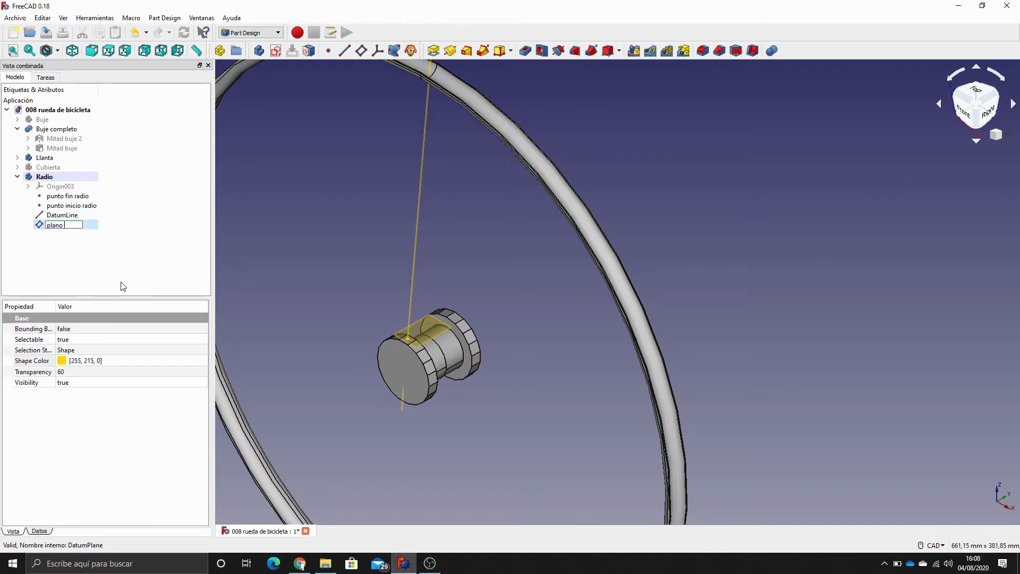
{"action": "type", "text": " inicio radio"}
{"action": "key", "text": "Return"}
{"action": "left_click", "coordinate": [123, 286]}
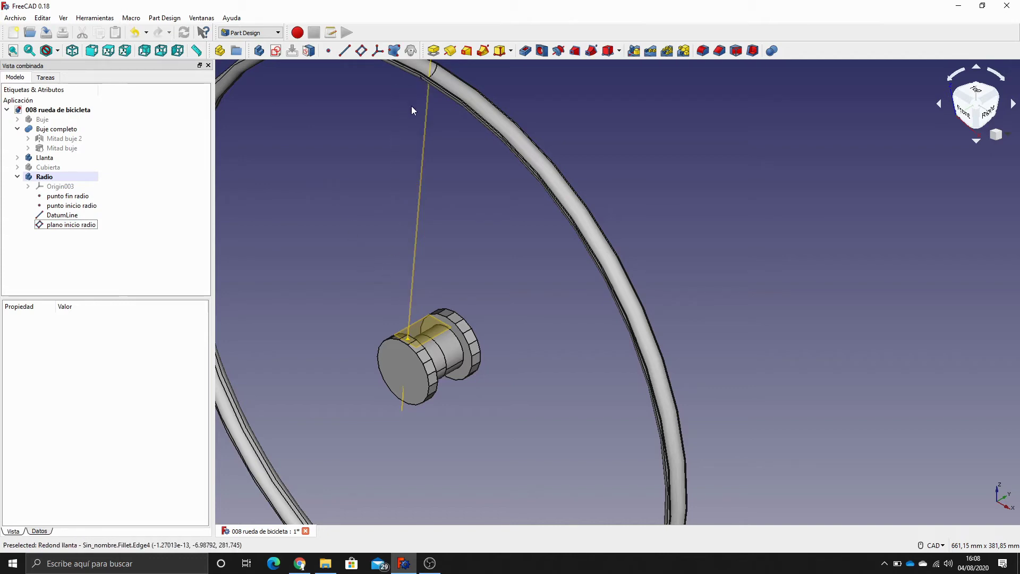
Start a second datum plane in the Radio body and choose the attachment mode "Trasladar origen"
{"action": "middle_click_drag", "start_coordinate": [412, 121], "coordinate": [406, 101]}
{"action": "left_click", "coordinate": [96, 280]}
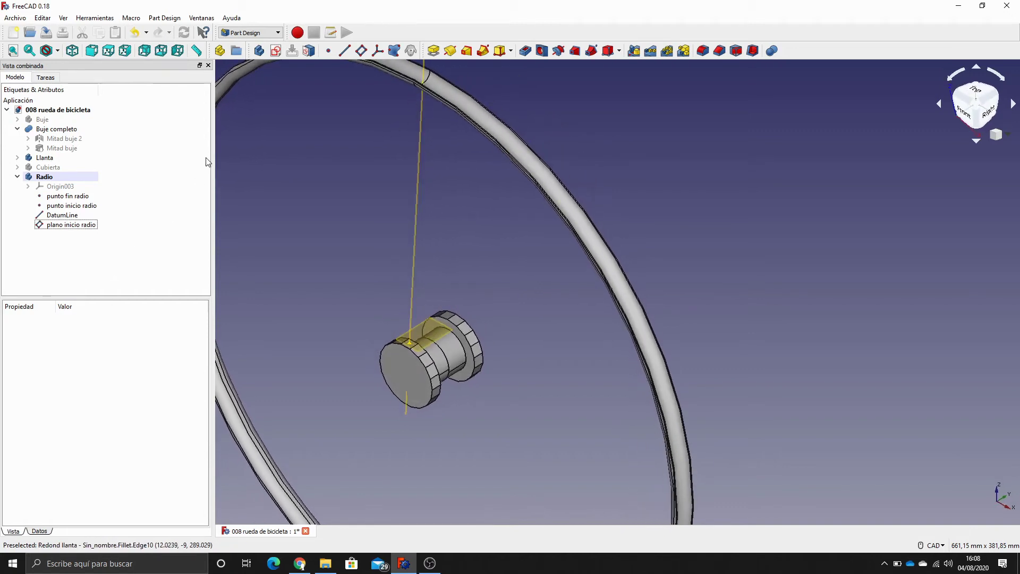
{"action": "left_click", "coordinate": [363, 54]}
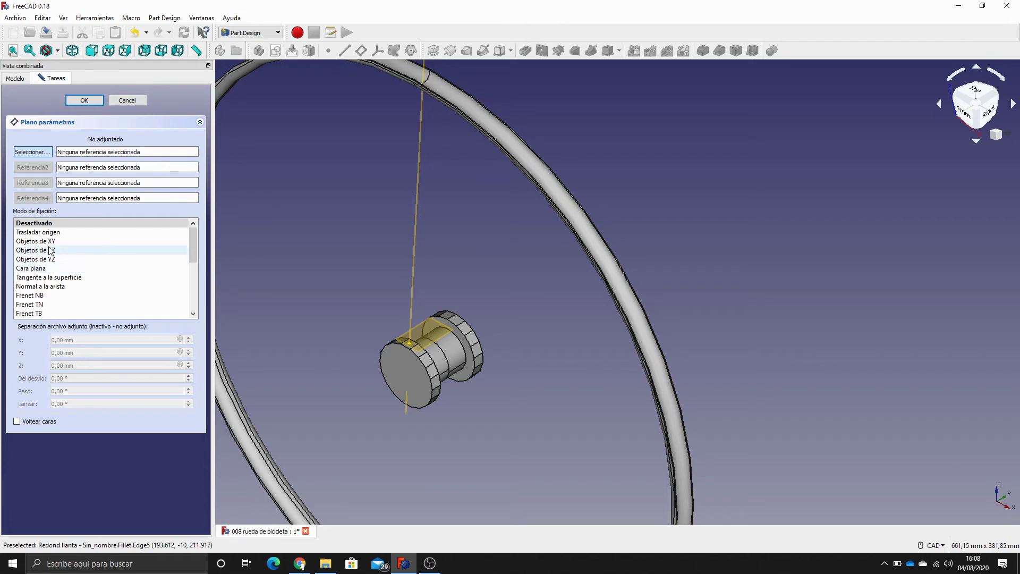
{"action": "left_click", "coordinate": [30, 242]}
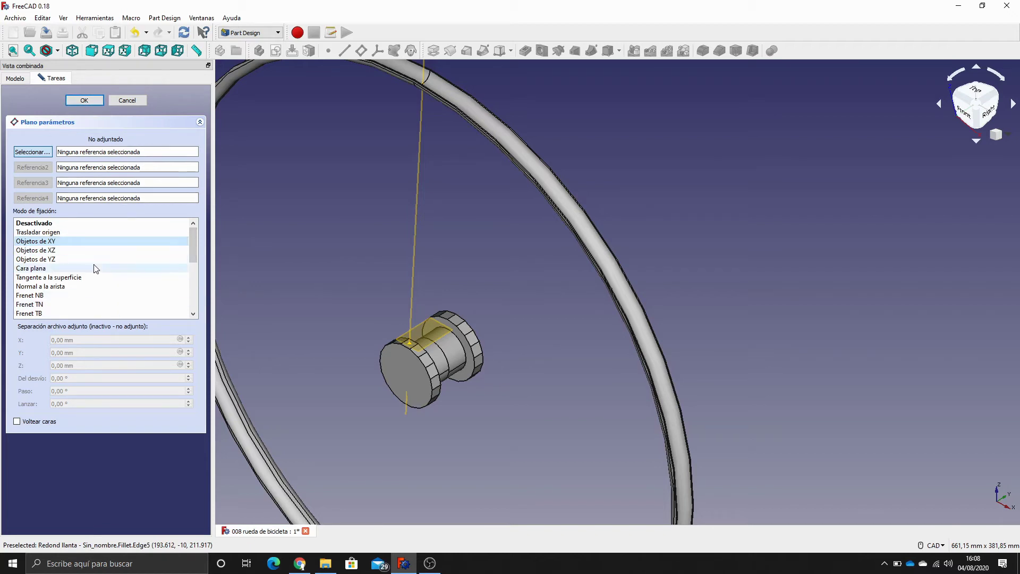
{"action": "scroll", "coordinate": [95, 268], "scroll_direction": "down", "scroll_amount": 1}
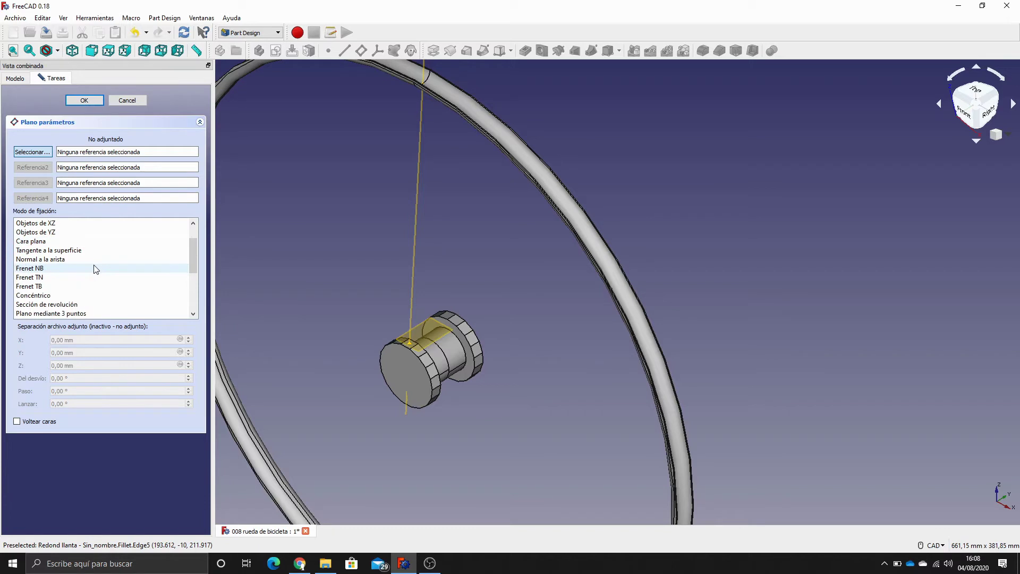
{"action": "scroll", "coordinate": [95, 269], "scroll_direction": "up", "scroll_amount": 1}
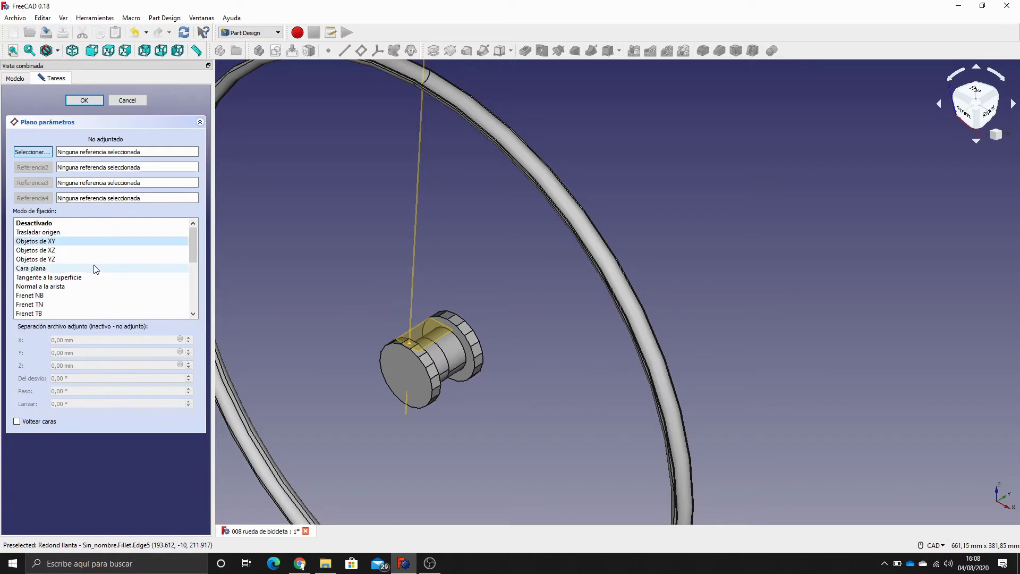
{"action": "left_click", "coordinate": [58, 233]}
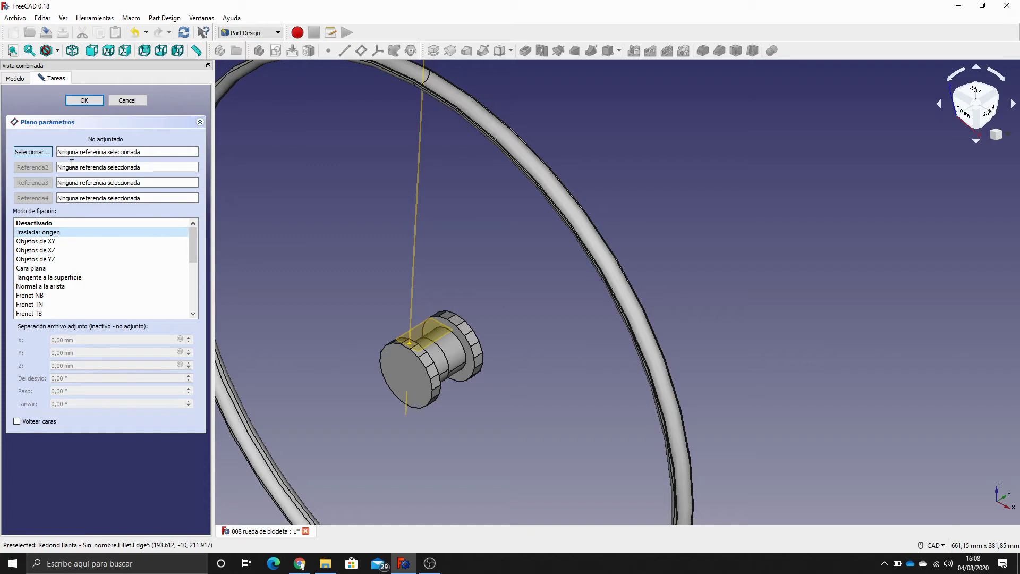
Hide the Buje completo hub and display the Radio body's origin while the second datum plane is still being defined
{"action": "left_click", "coordinate": [20, 80]}
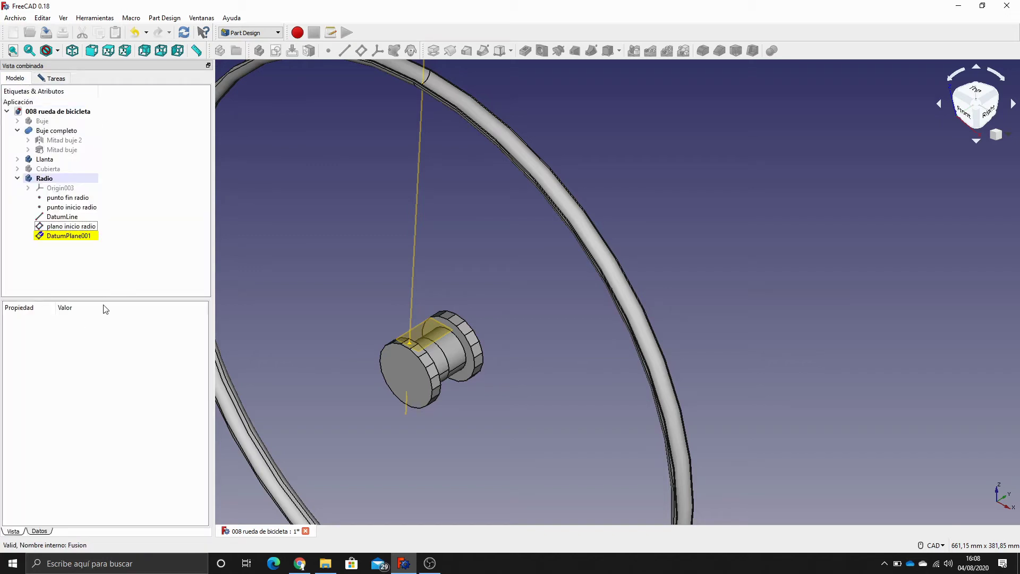
{"action": "left_click", "coordinate": [55, 130]}
{"action": "key", "text": "space"}
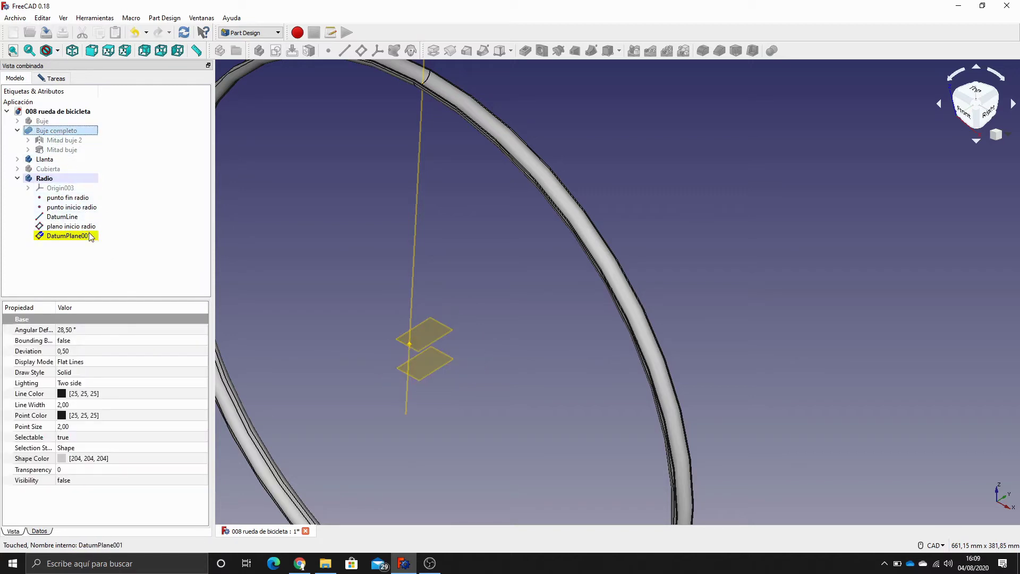
{"action": "left_click", "coordinate": [60, 188]}
{"action": "key", "text": "space"}
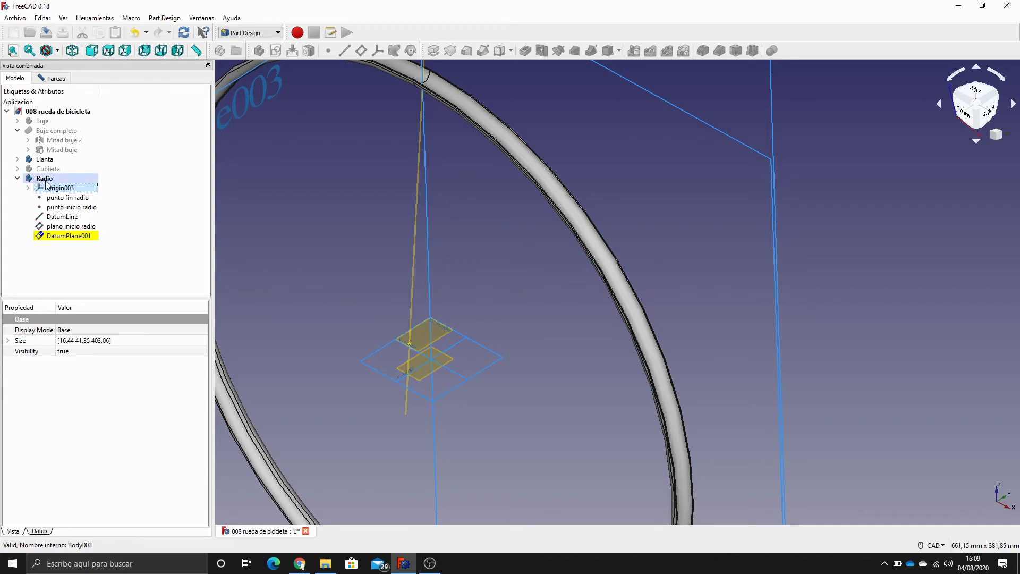
Attach the new datum plane to the Radio body's XY plane with a Z offset of 280 mm
{"action": "left_click", "coordinate": [55, 79]}
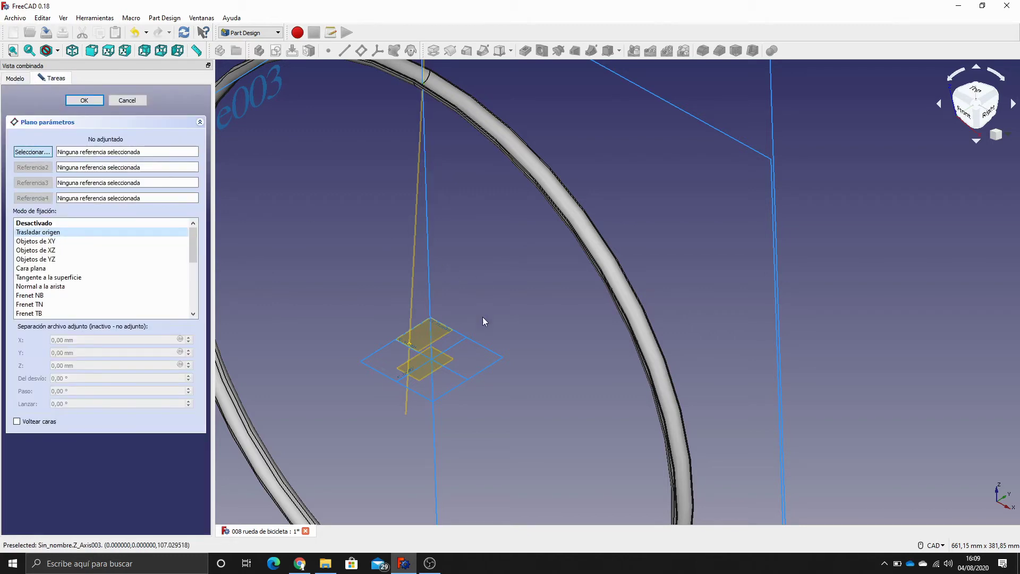
{"action": "left_click", "coordinate": [492, 352]}
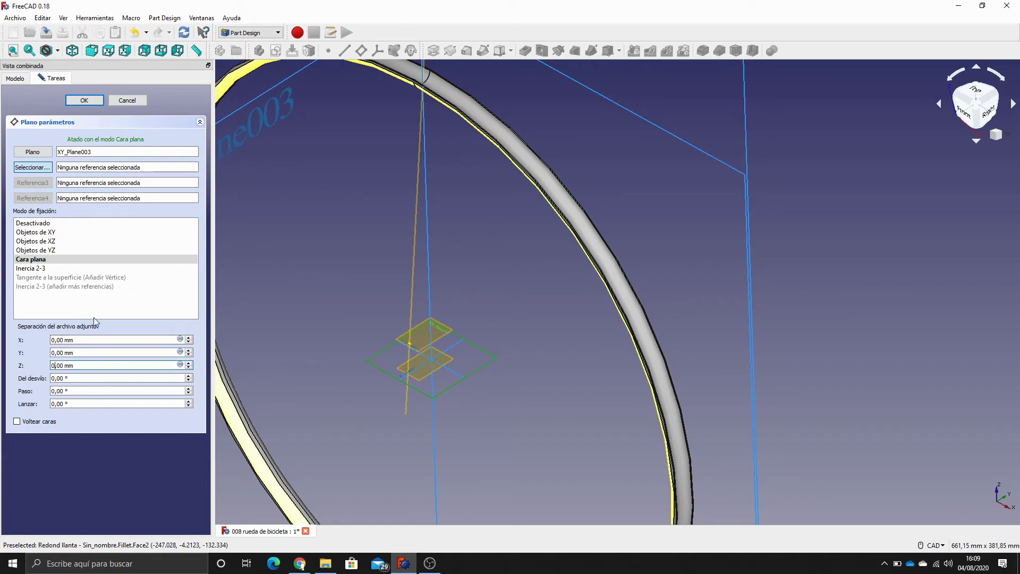
{"action": "key", "text": "BackSpace"}
{"action": "type", "text": "280"}
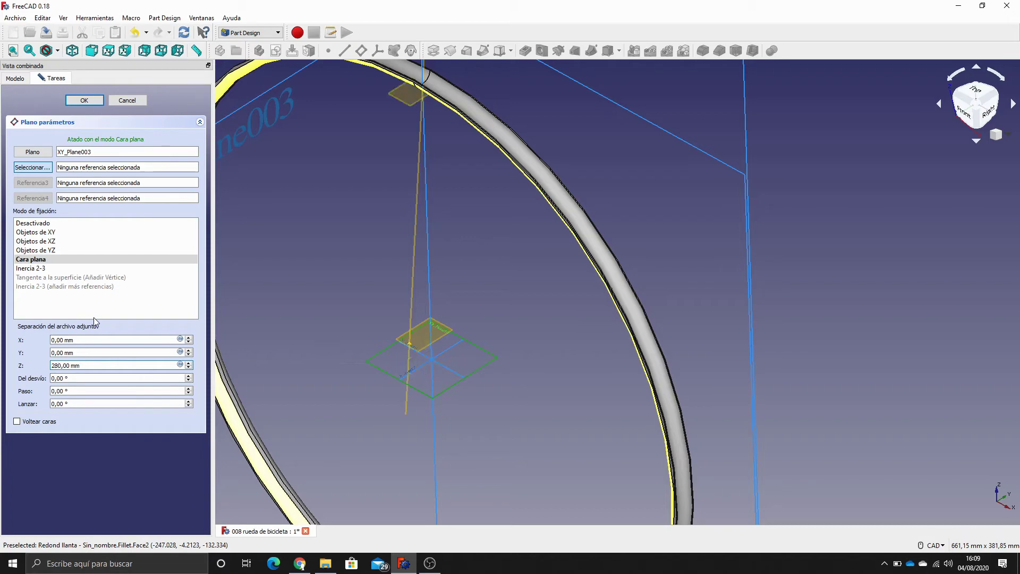
{"action": "middle_click_drag", "start_coordinate": [368, 133], "coordinate": [547, 311]}
{"action": "scroll", "coordinate": [497, 163], "scroll_direction": "up", "scroll_amount": 2}
{"action": "scroll", "coordinate": [479, 325], "scroll_direction": "up", "scroll_amount": 3}
{"action": "scroll", "coordinate": [478, 325], "scroll_direction": "up", "scroll_amount": 3}
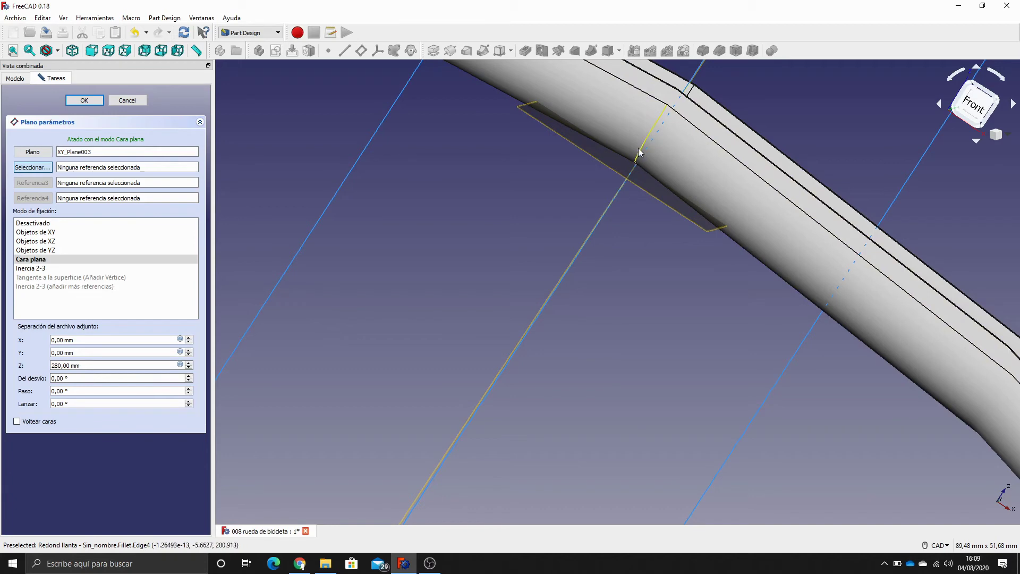
{"action": "middle_click_drag", "start_coordinate": [691, 304], "coordinate": [582, 312]}
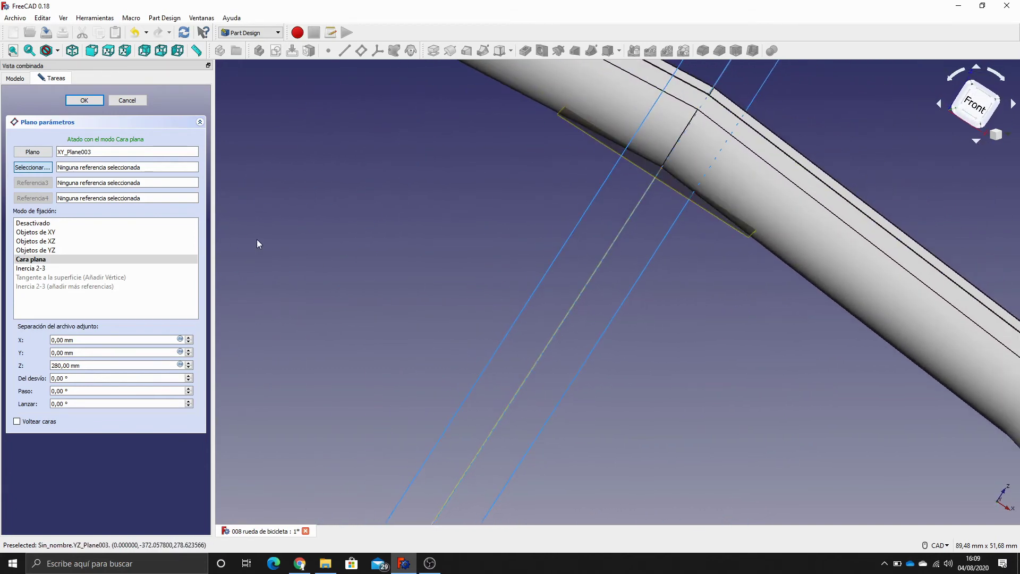
{"action": "left_click", "coordinate": [85, 100]}
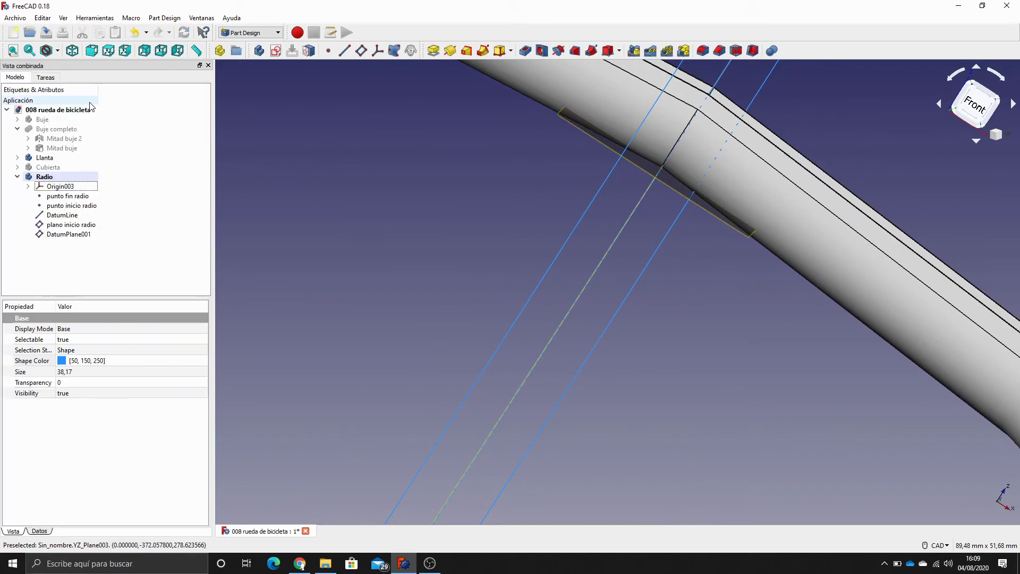
Rename the 280 mm offset datum plane as "plano fin radio"
{"action": "left_click", "coordinate": [74, 51]}
{"action": "scroll", "coordinate": [464, 186], "scroll_direction": "down", "scroll_amount": 3}
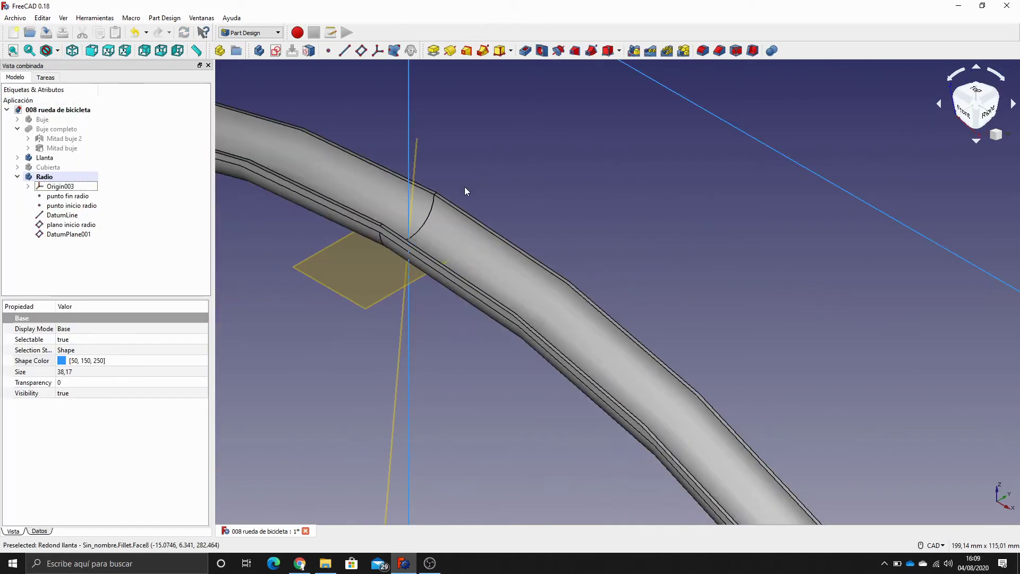
{"action": "left_click", "coordinate": [60, 235]}
{"action": "key", "text": "F2"}
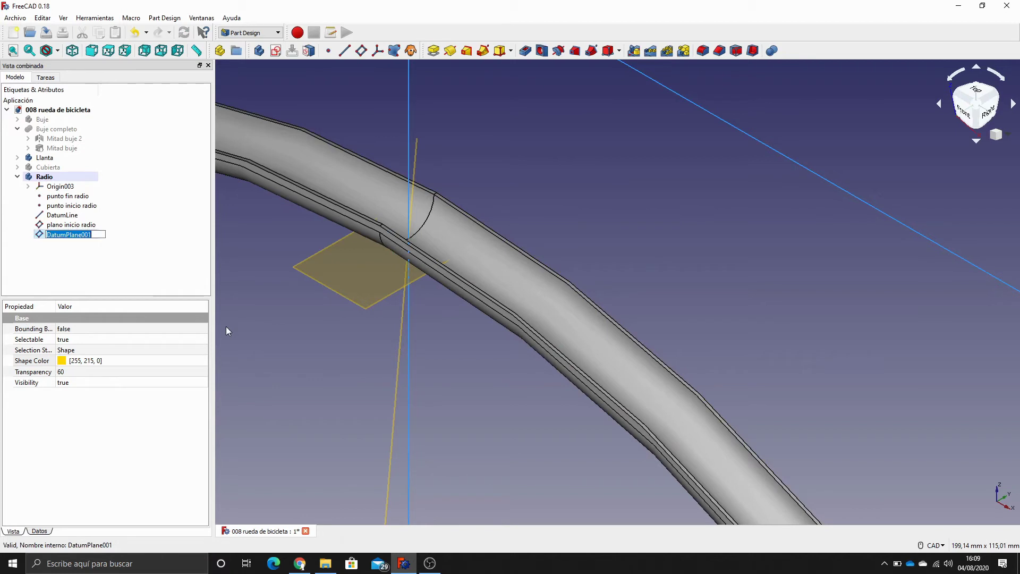
{"action": "type", "text": "plano fin radio"}
{"action": "key", "text": "Return"}
Create another datum plane attached to the Radio body's XY plane with a Z offset of 270 mm
{"action": "scroll", "coordinate": [324, 317], "scroll_direction": "down", "scroll_amount": 5}
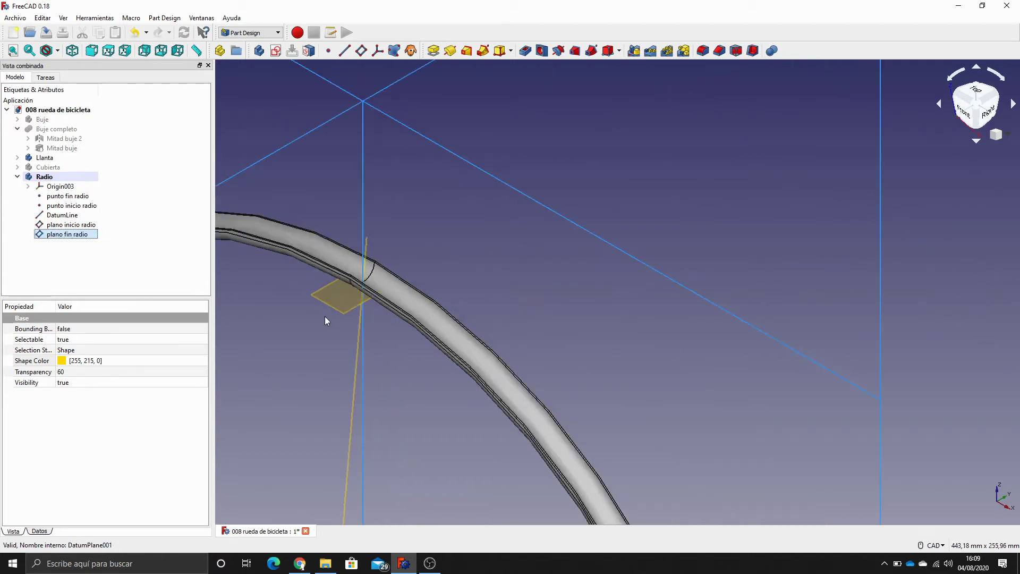
{"action": "left_click", "coordinate": [376, 292]}
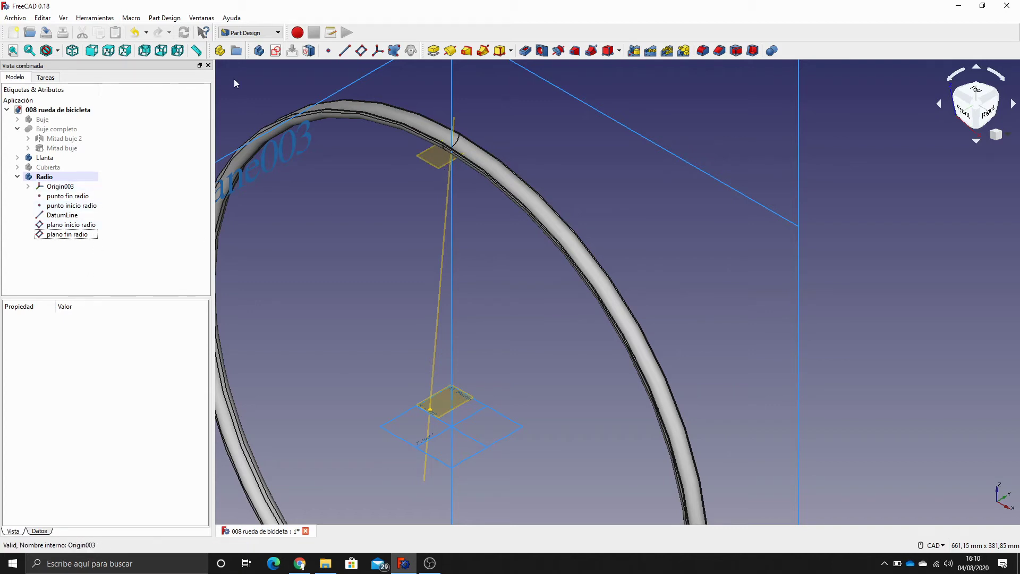
{"action": "left_click", "coordinate": [362, 53]}
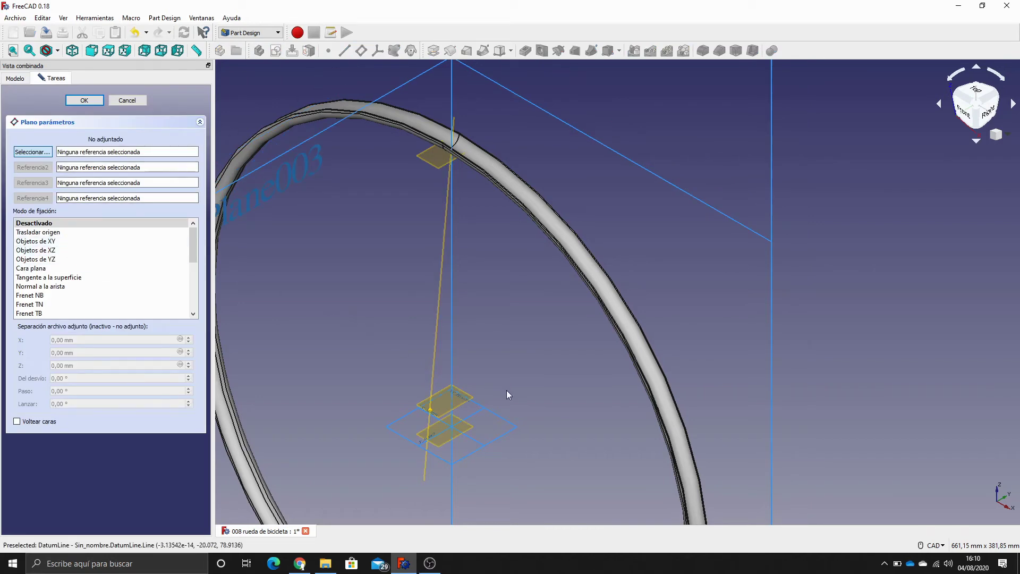
{"action": "left_click", "coordinate": [509, 421]}
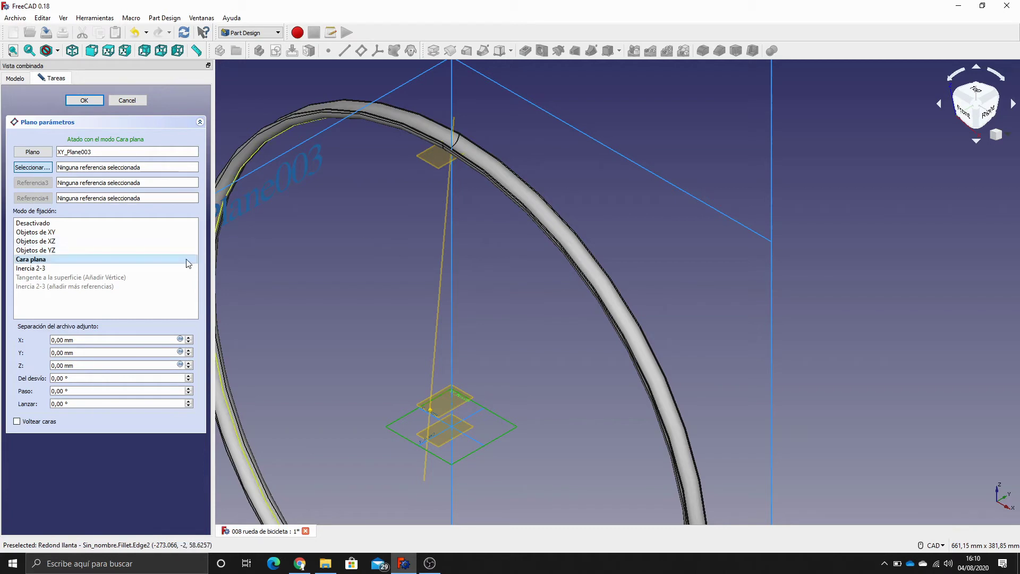
{"action": "double_click", "coordinate": [55, 364]}
{"action": "type", "text": "270"}
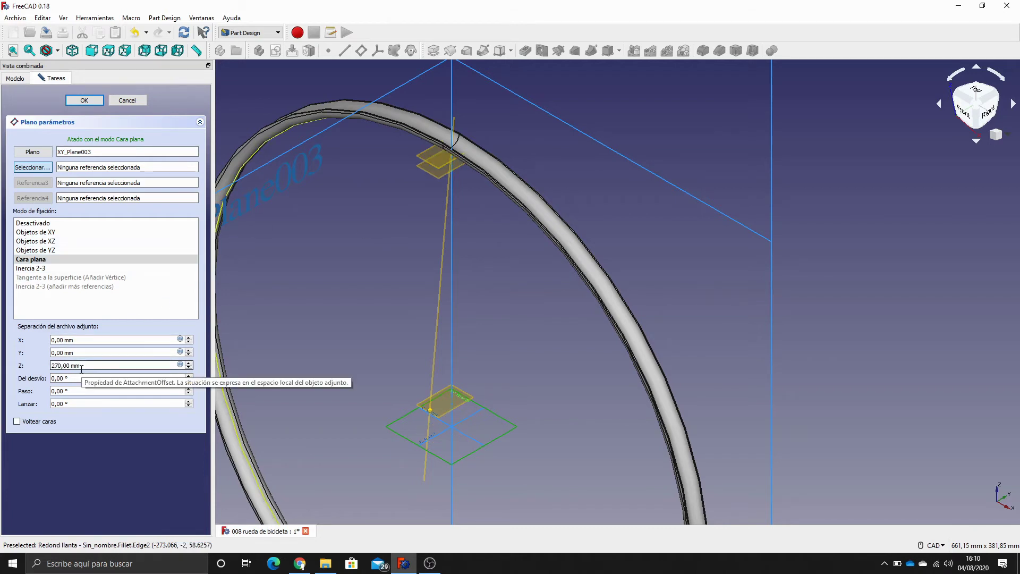
{"action": "left_click", "coordinate": [91, 104]}
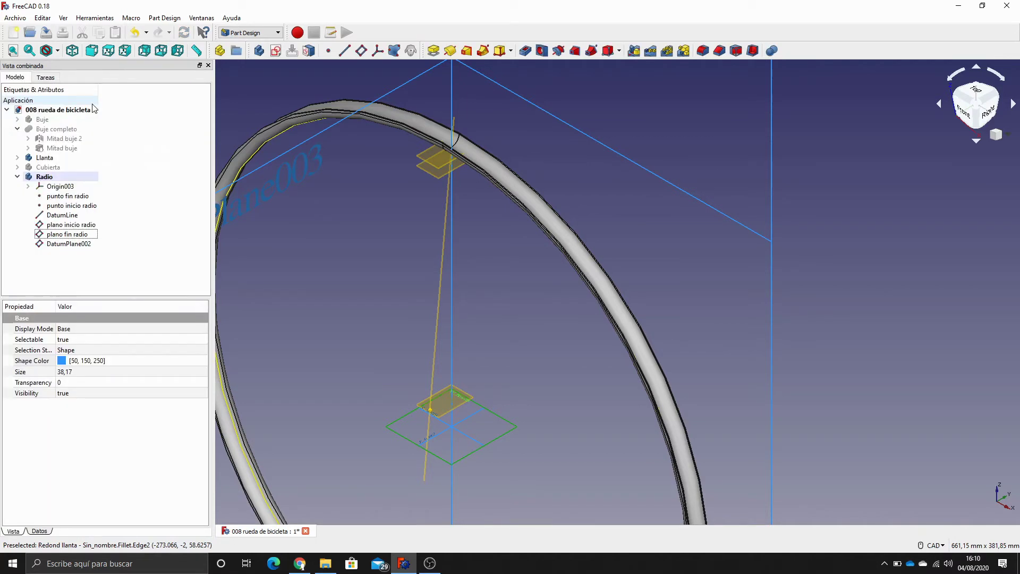
Rename the 270 mm offset datum plane as "plano medio radio"
{"action": "left_click", "coordinate": [85, 259]}
{"action": "left_click", "coordinate": [75, 244]}
{"action": "key", "text": "F2"}
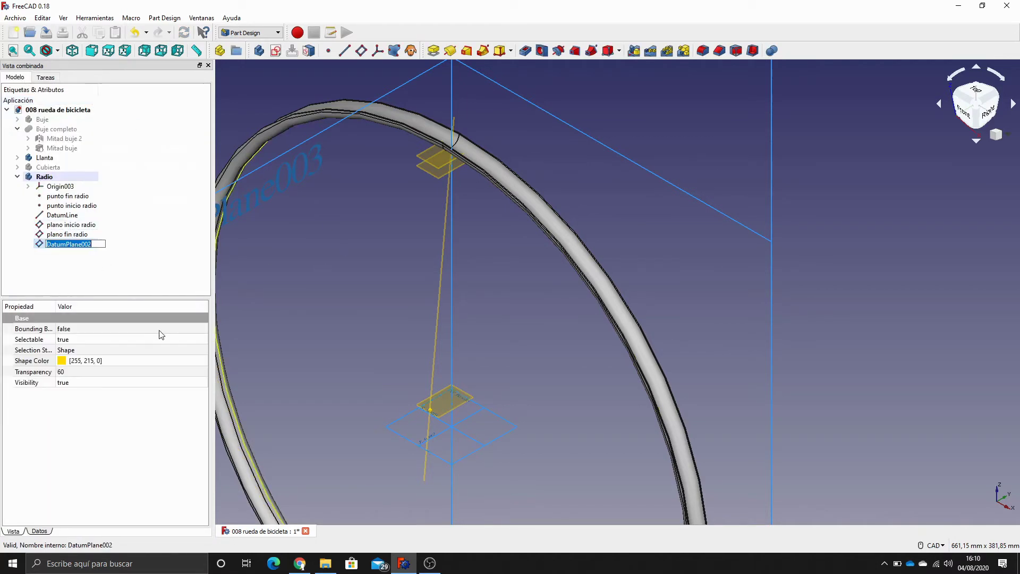
{"action": "type", "text": "plano medio radio"}
{"action": "key", "text": "Return"}
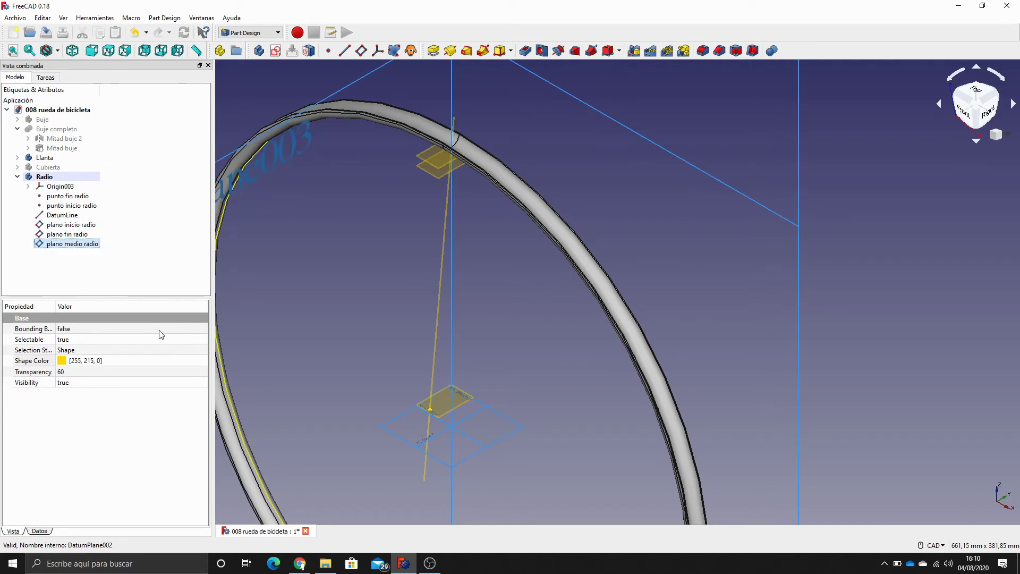
Hide the Llanta body and the origin of the Radio body
{"action": "scroll", "coordinate": [335, 211], "scroll_direction": "up", "scroll_amount": 2}
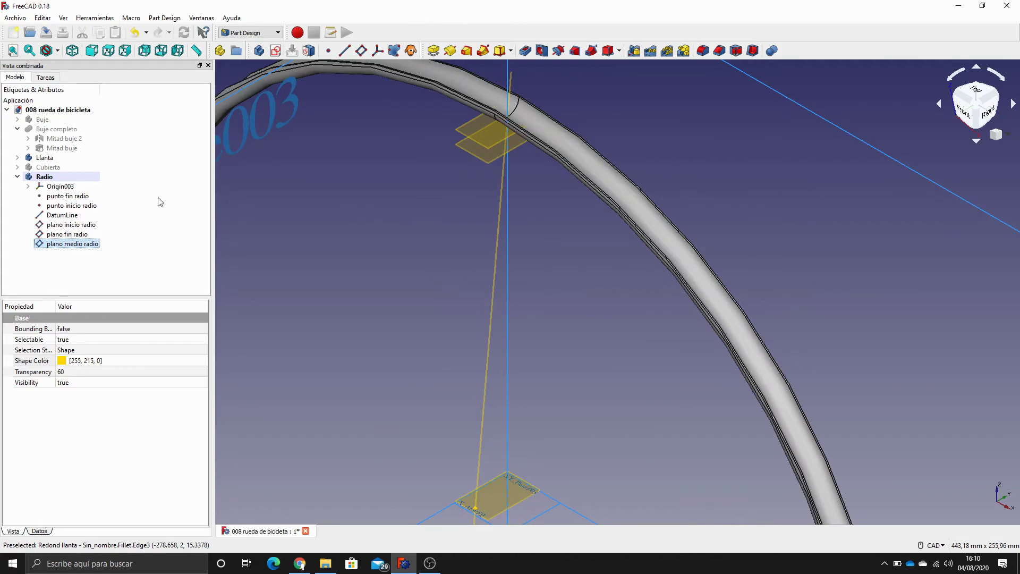
{"action": "left_click", "coordinate": [53, 158]}
{"action": "key", "text": "space"}
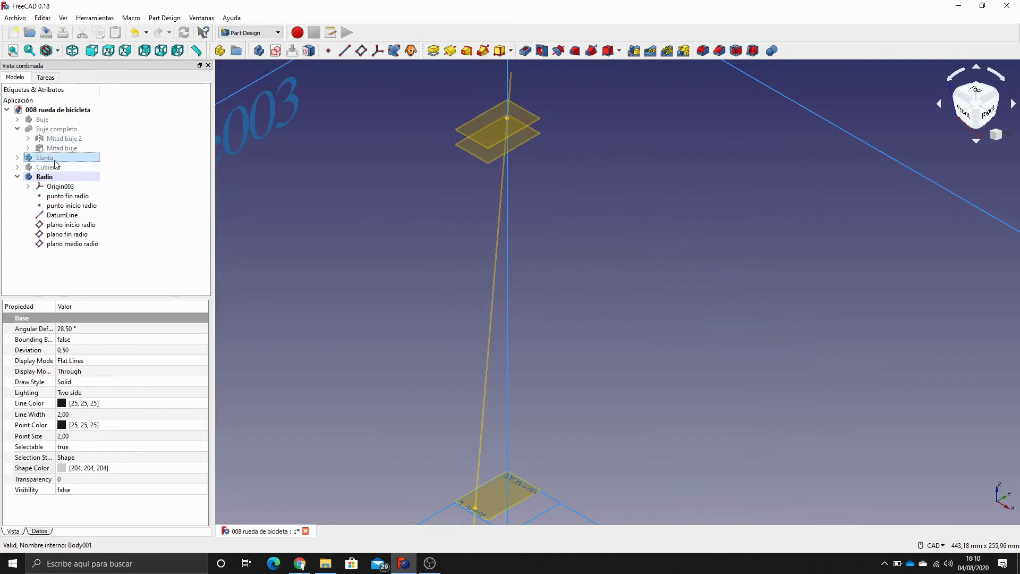
{"action": "left_click", "coordinate": [60, 186]}
{"action": "key", "text": "space"}
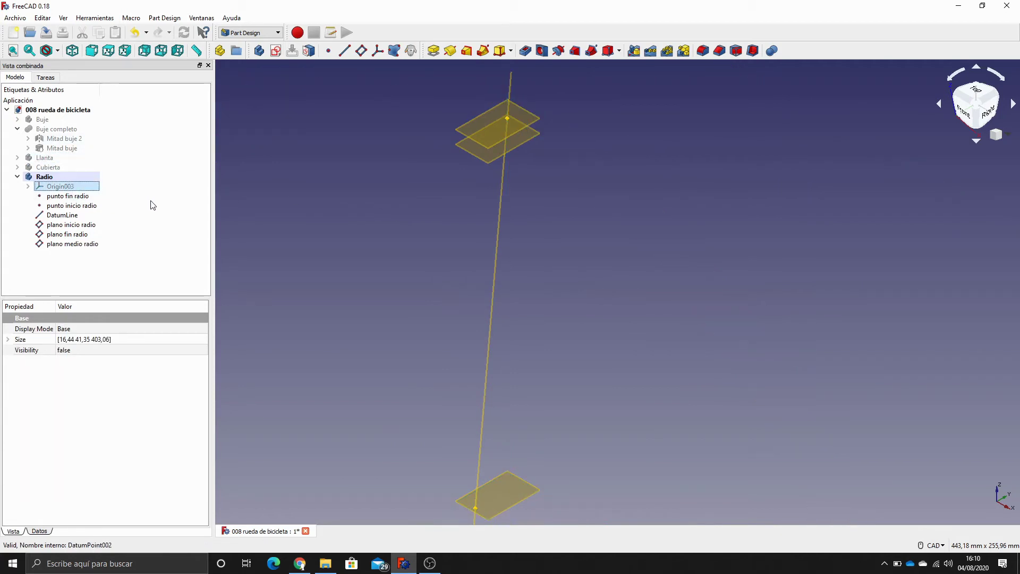
Hide the datum points punto fin radio and punto inicio radio
{"action": "scroll", "coordinate": [640, 202], "scroll_direction": "up", "scroll_amount": 2}
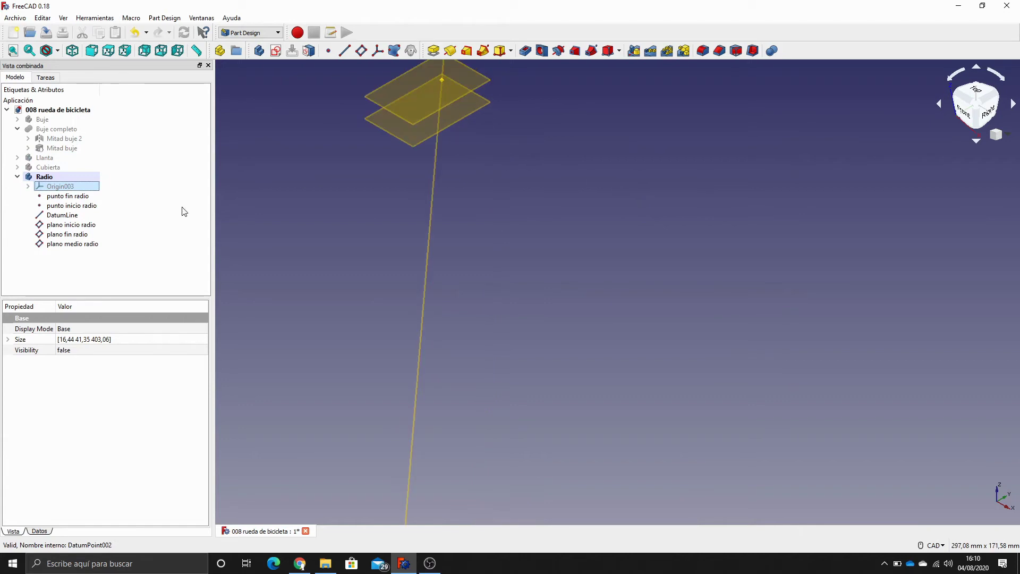
{"action": "left_click", "coordinate": [75, 196]}
{"action": "key", "text": "space"}
{"action": "left_click", "coordinate": [77, 206]}
{"action": "key", "text": "space"}
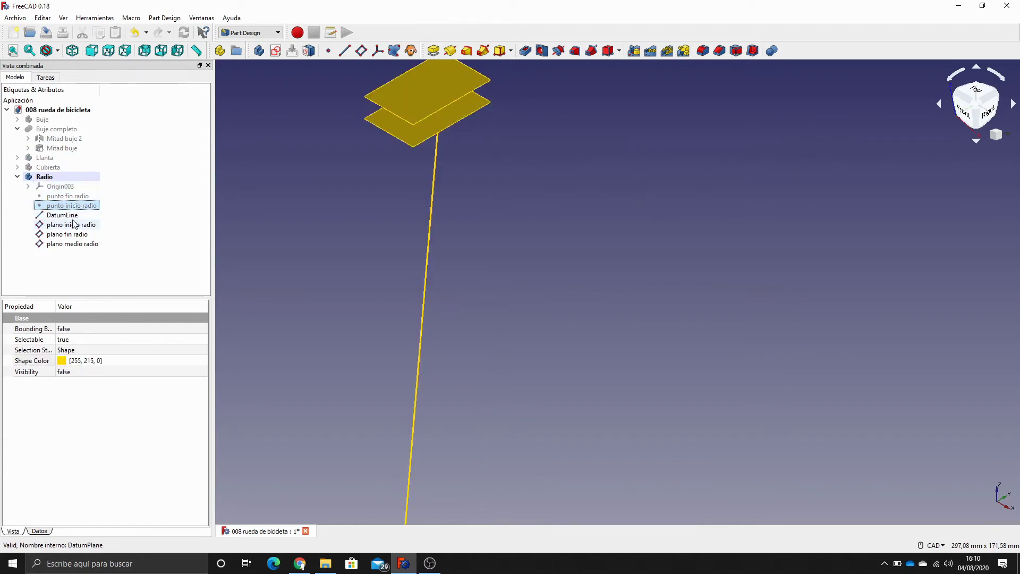
{"action": "left_click", "coordinate": [154, 221]}
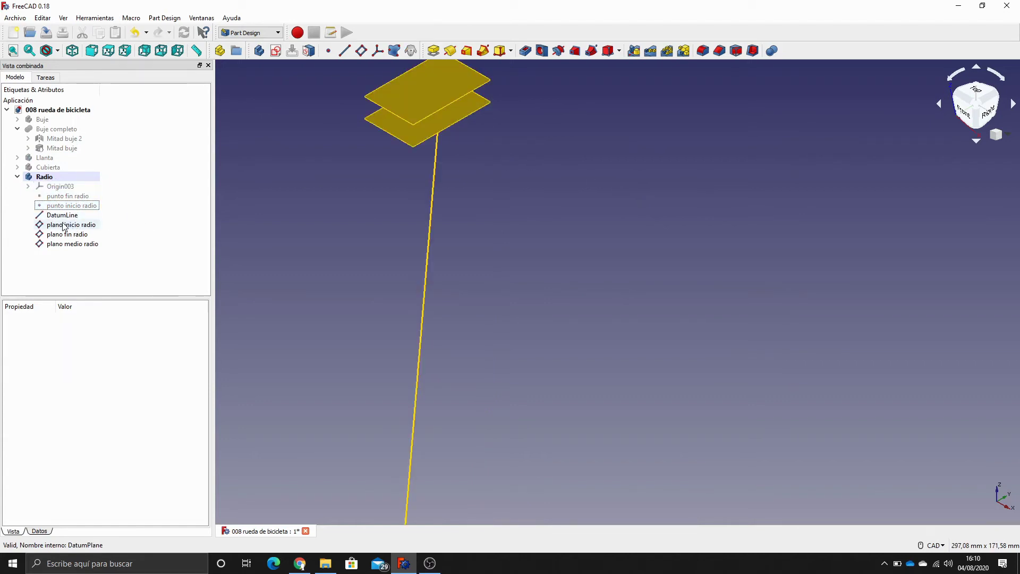
{"action": "left_click", "coordinate": [64, 225]}
{"action": "left_click", "coordinate": [578, 232]}
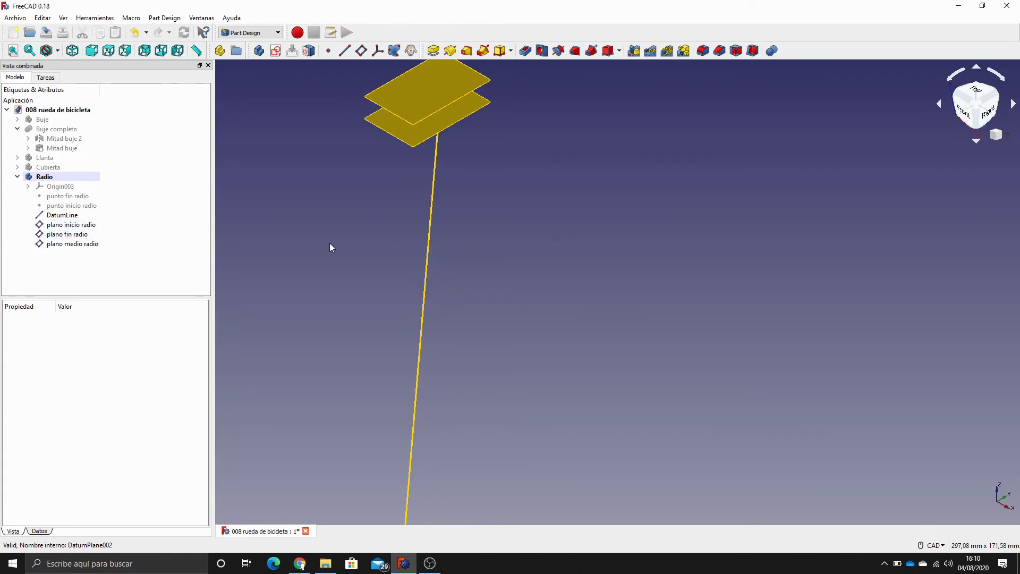
{"action": "scroll", "coordinate": [330, 239], "scroll_direction": "down", "scroll_amount": 3}
{"action": "left_click", "coordinate": [46, 79]}
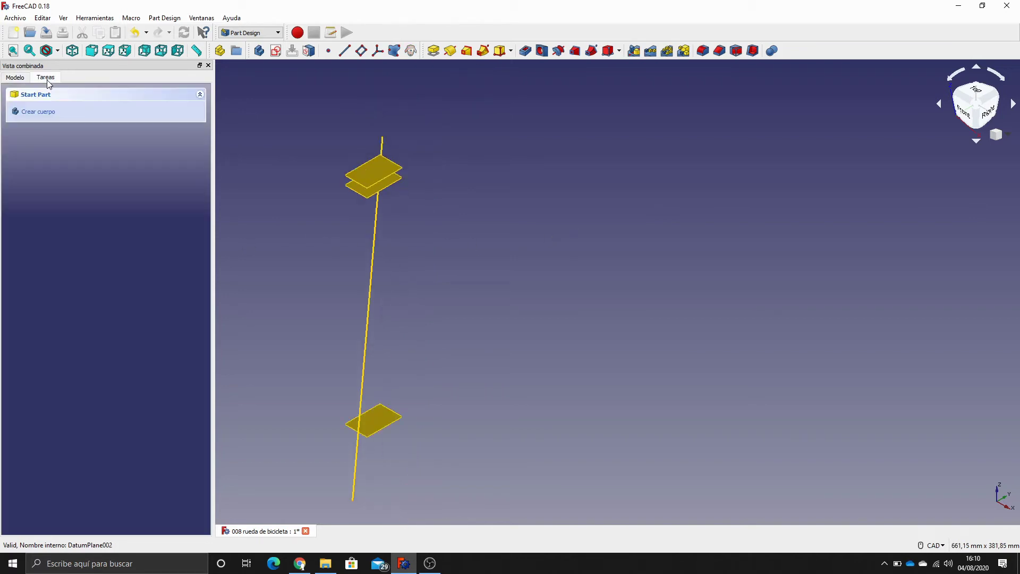
{"action": "left_click", "coordinate": [16, 78]}
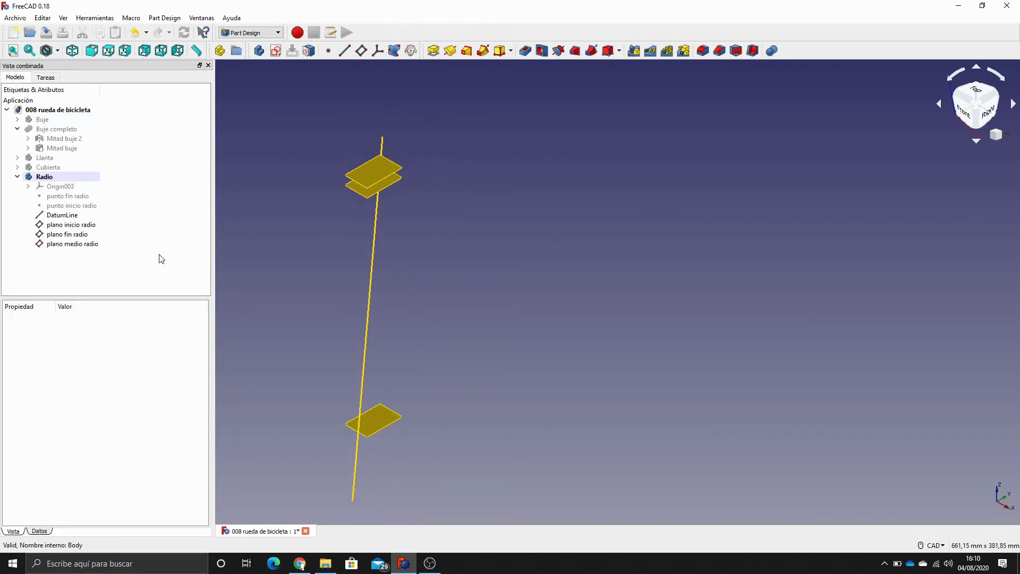
Hide the datum planes plano inicio radio and plano fin radio
{"action": "left_click", "coordinate": [92, 227]}
{"action": "key", "text": "space"}
{"action": "left_click", "coordinate": [79, 234]}
{"action": "key", "text": "space"}
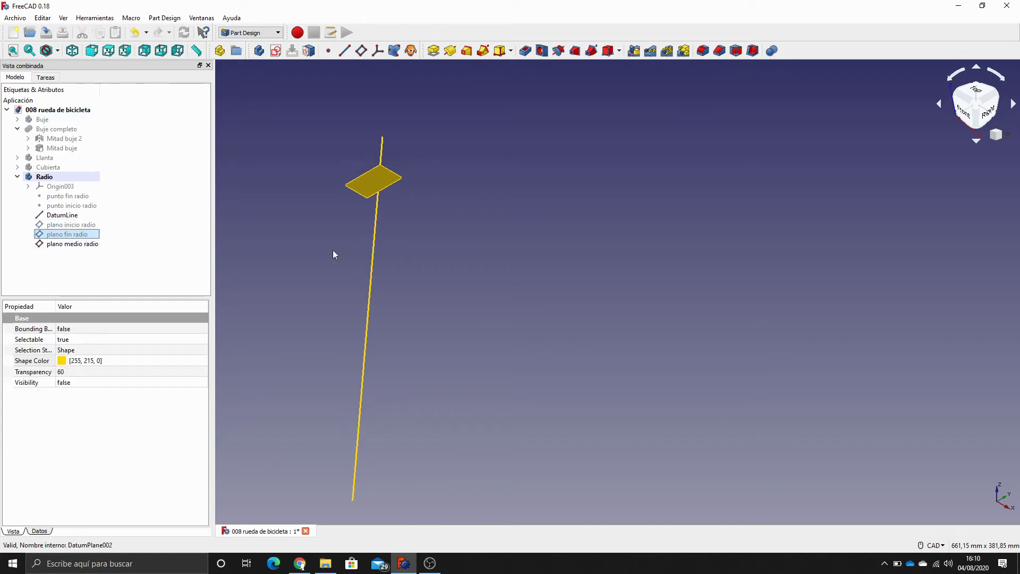
Add a datum point in the Radio body that references the datum line and the plano medio radio plane
{"action": "left_click", "coordinate": [476, 226]}
{"action": "scroll", "coordinate": [476, 226], "scroll_direction": "up", "scroll_amount": 4}
{"action": "middle_click_drag", "start_coordinate": [389, 196], "coordinate": [491, 209]}
{"action": "left_click", "coordinate": [61, 215]}
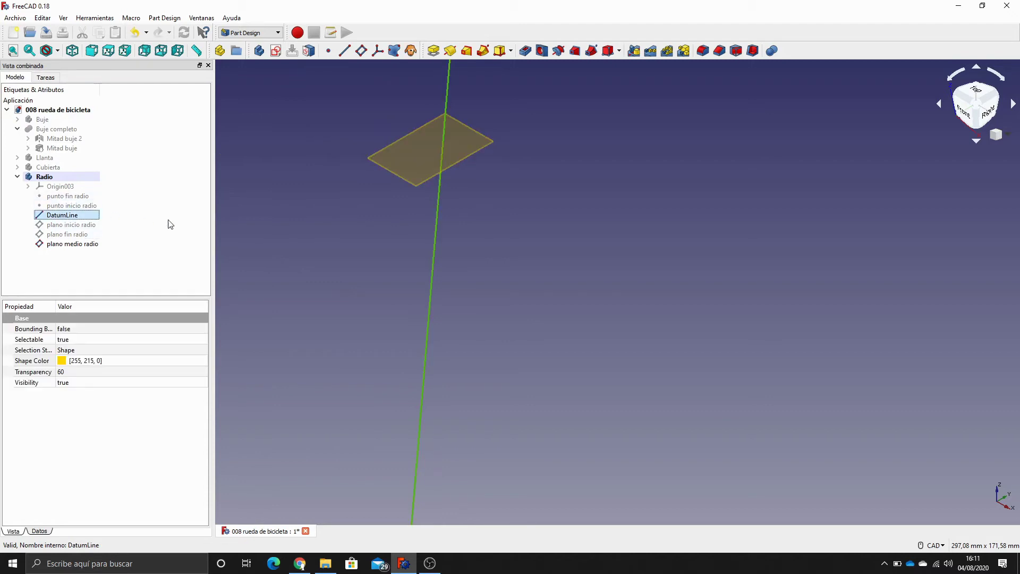
{"action": "left_click", "coordinate": [374, 215]}
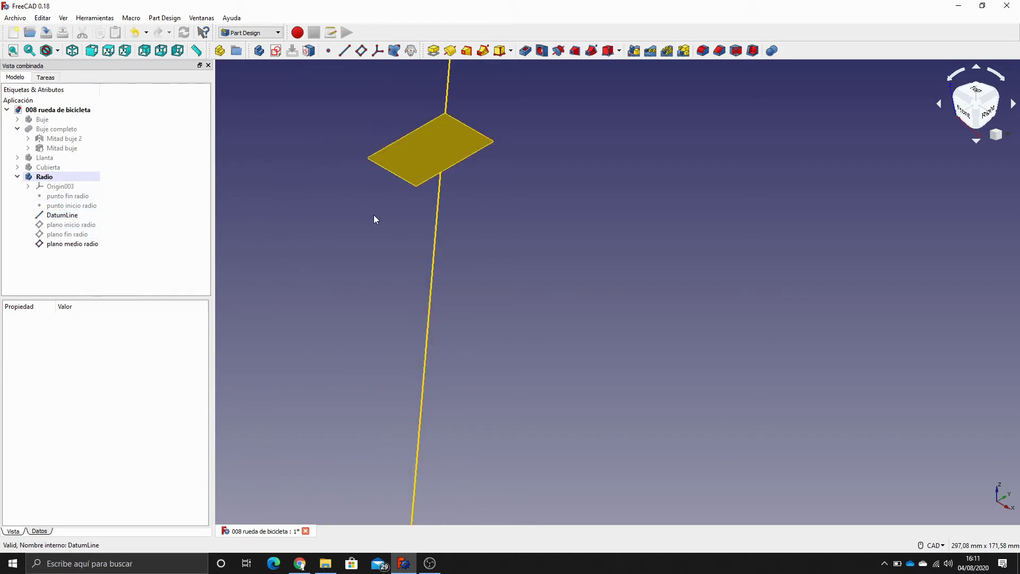
{"action": "left_click", "coordinate": [68, 215]}
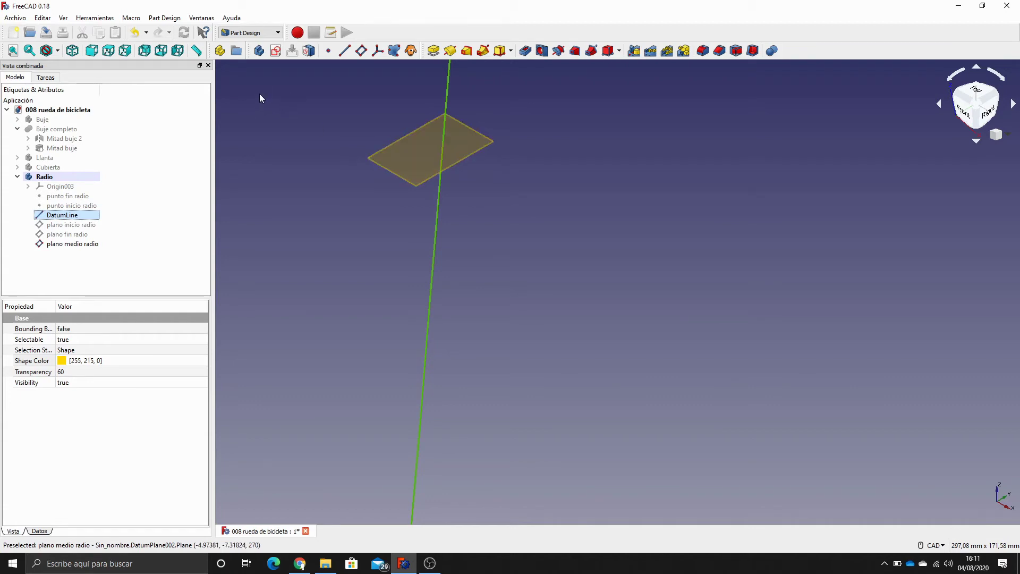
{"action": "left_click", "coordinate": [329, 51]}
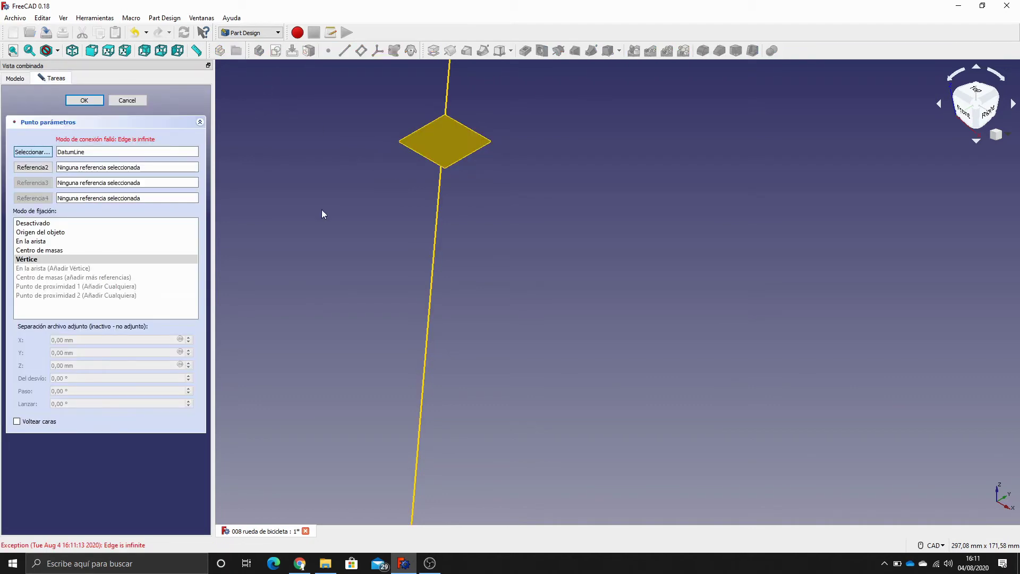
{"action": "left_click", "coordinate": [33, 153]}
{"action": "left_click", "coordinate": [33, 153]}
{"action": "left_click", "coordinate": [448, 85]}
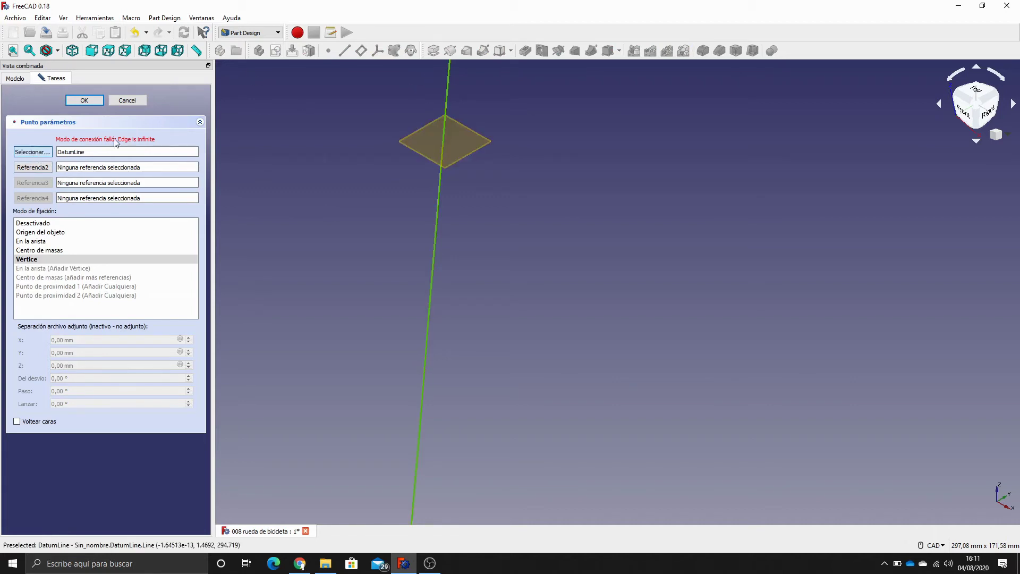
{"action": "left_click", "coordinate": [33, 168]}
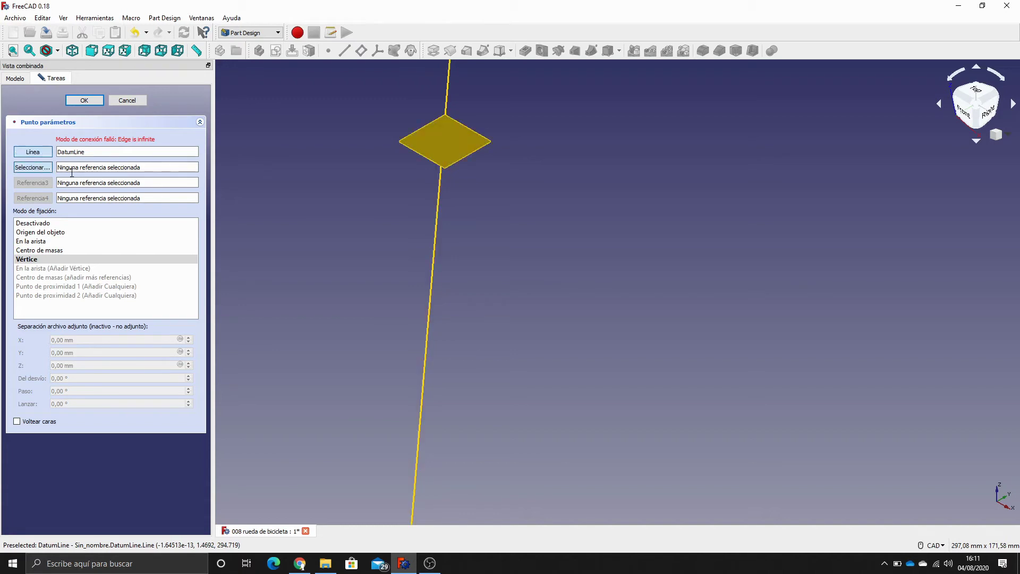
{"action": "left_click", "coordinate": [474, 141]}
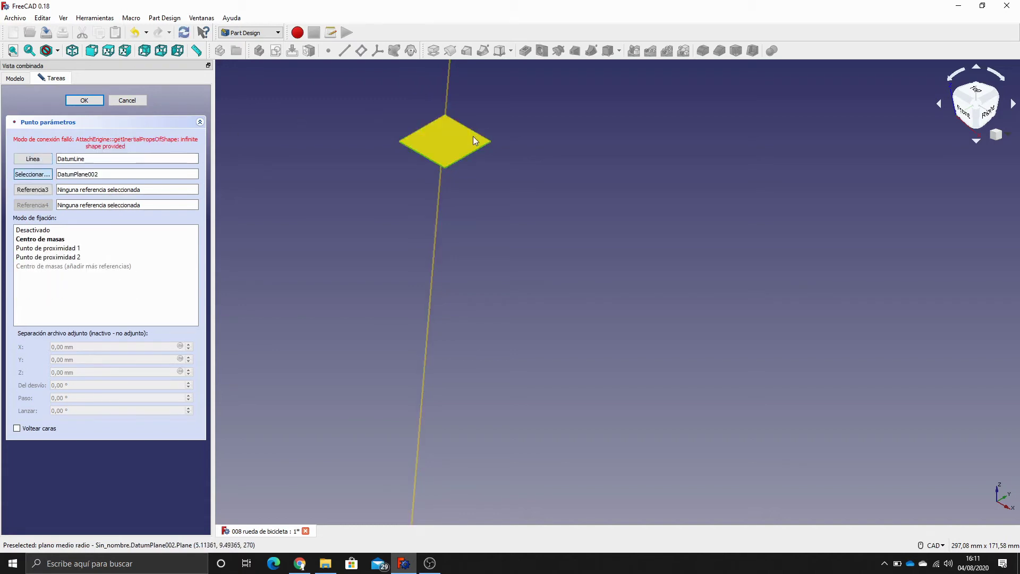
Set the datum point's attachment mode to Punto de proximidad 1 and finish the point
{"action": "left_click", "coordinate": [59, 248]}
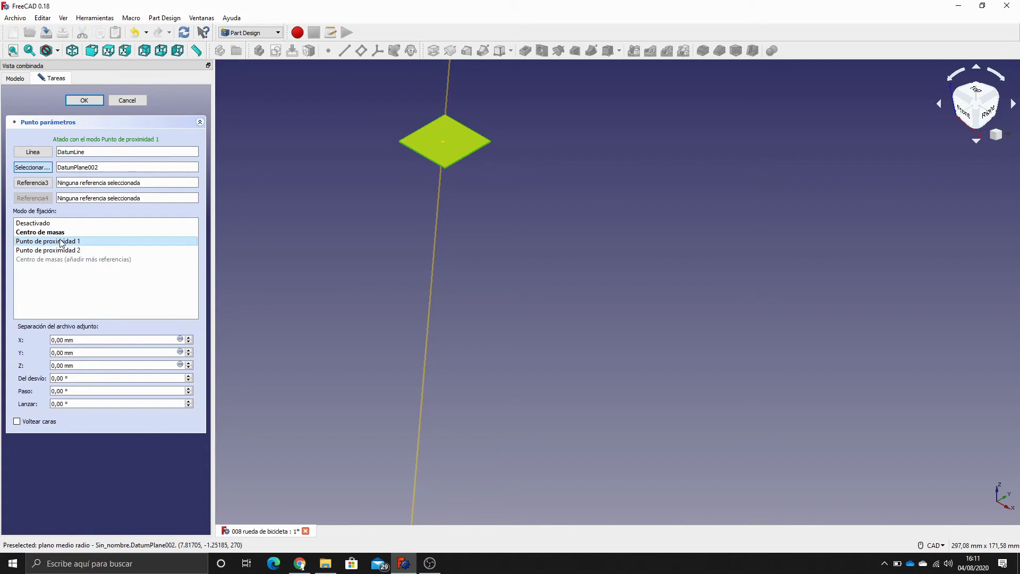
{"action": "left_click", "coordinate": [87, 100]}
{"action": "left_click", "coordinate": [320, 232]}
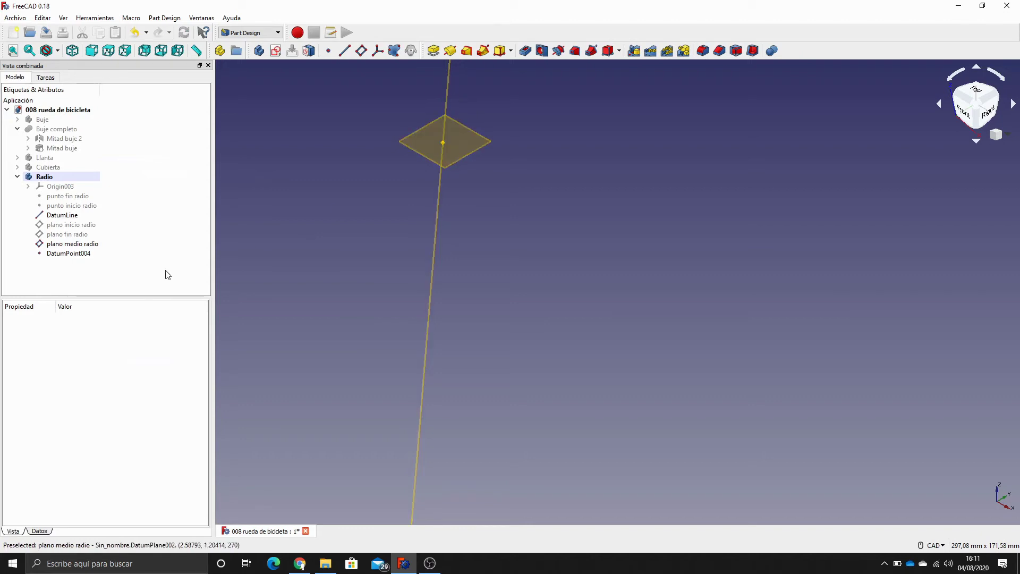
Rename the new datum point in the Radio body as "punto medio radio"
{"action": "left_click", "coordinate": [74, 253]}
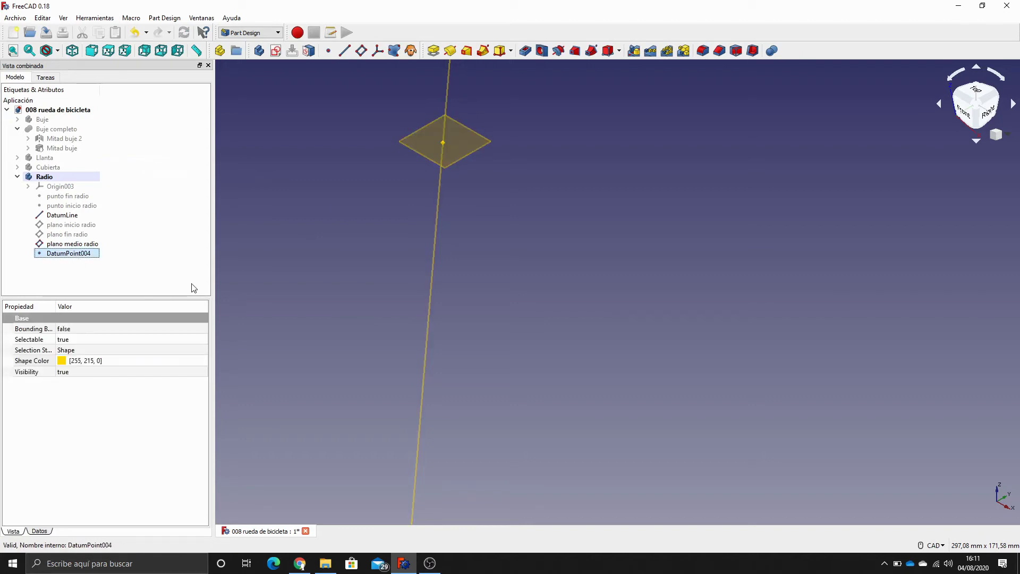
{"action": "key", "text": "F2"}
{"action": "type", "text": "punto medio radio"}
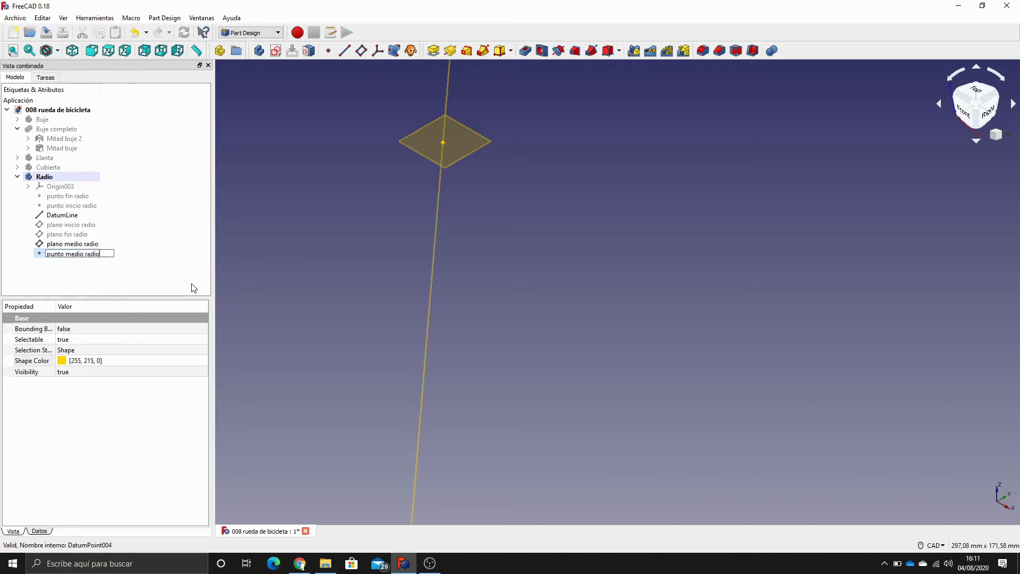
{"action": "key", "text": "Return"}
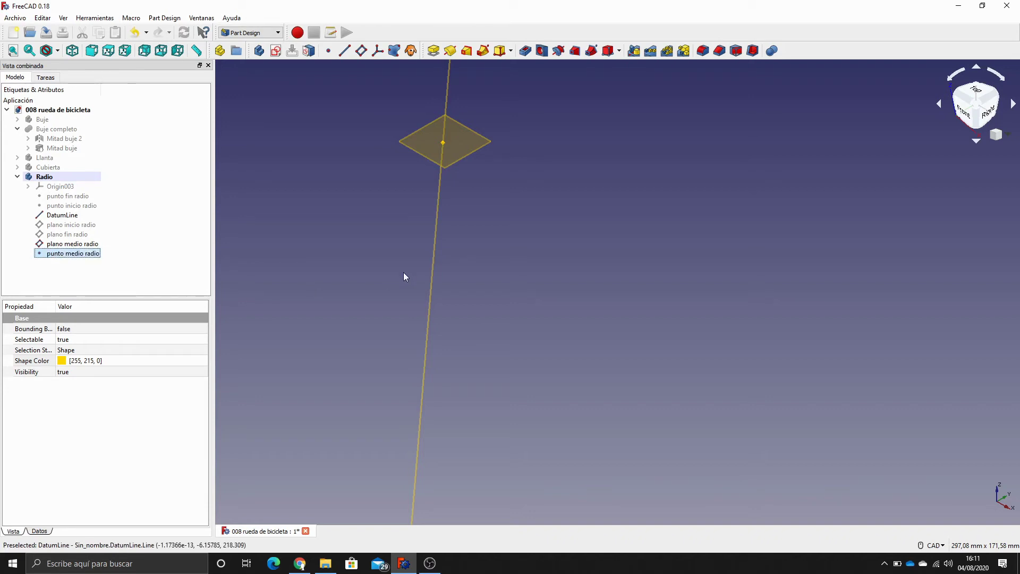
Hide the plano medio radio datum plane and the punto medio radio datum point
{"action": "scroll", "coordinate": [381, 287], "scroll_direction": "down", "scroll_amount": 4}
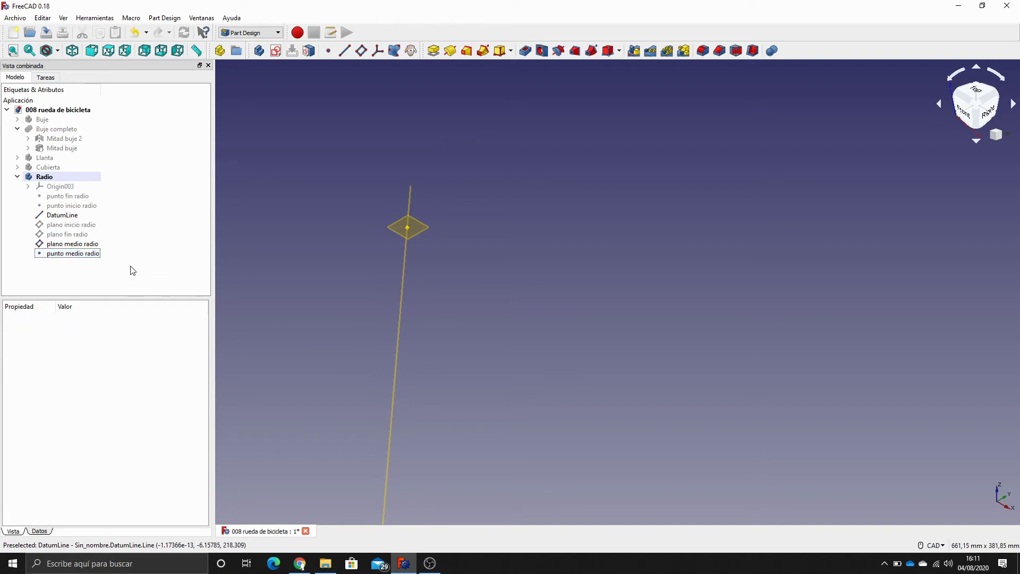
{"action": "left_click", "coordinate": [60, 215]}
{"action": "left_click", "coordinate": [67, 244]}
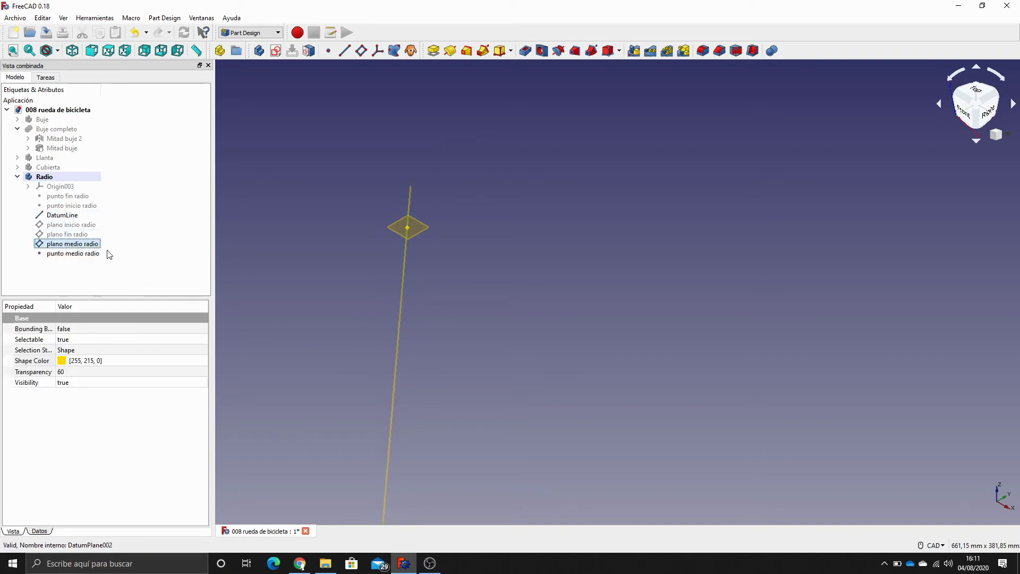
{"action": "key", "text": "space"}
{"action": "left_click", "coordinate": [79, 254]}
{"action": "key", "text": "space"}
Hide the datum line of the Radio body
{"action": "left_click", "coordinate": [68, 221]}
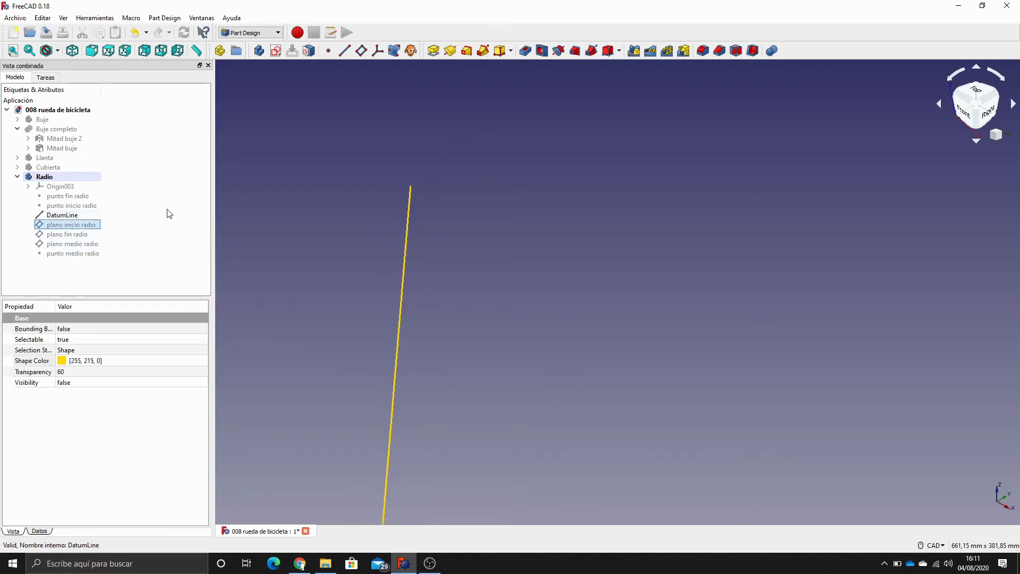
{"action": "left_click", "coordinate": [167, 209]}
{"action": "left_click", "coordinate": [73, 216]}
{"action": "left_click", "coordinate": [165, 256]}
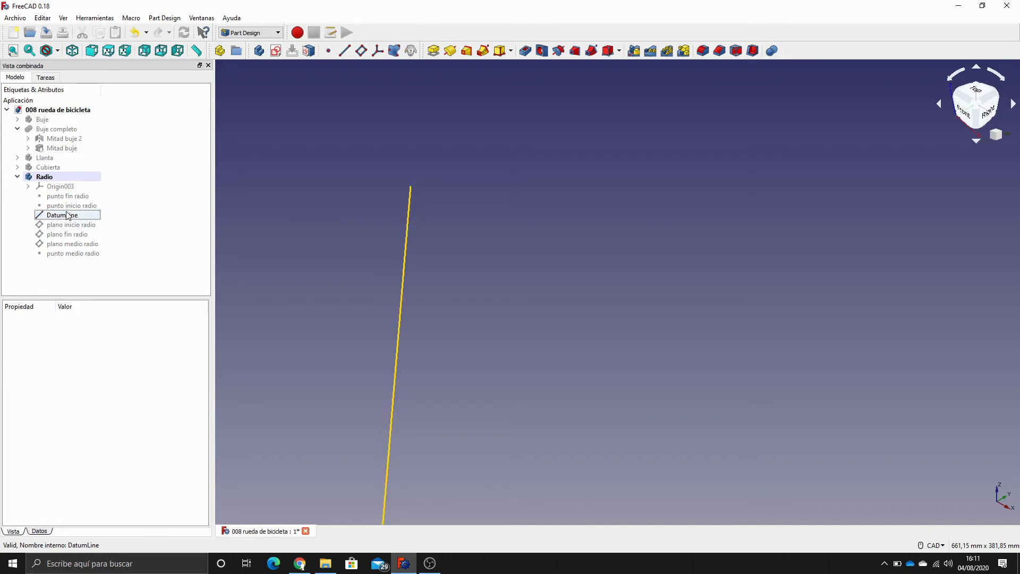
{"action": "left_click", "coordinate": [44, 176]}
{"action": "left_click", "coordinate": [62, 215]}
{"action": "key", "text": "space"}
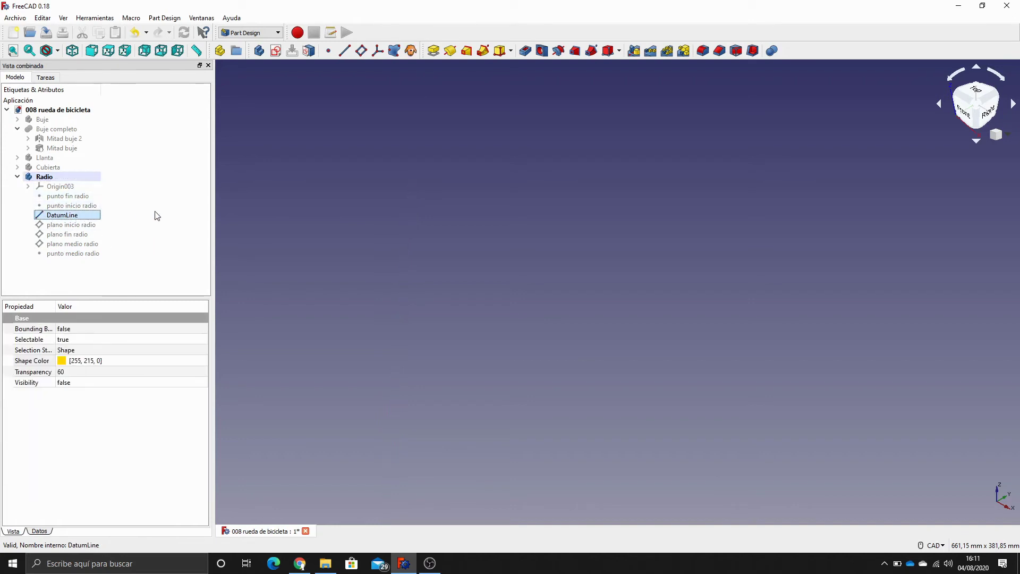
{"action": "left_click", "coordinate": [144, 206]}
Show the punto inicio radio datum point and the plano inicio radio datum plane
{"action": "left_click", "coordinate": [85, 206]}
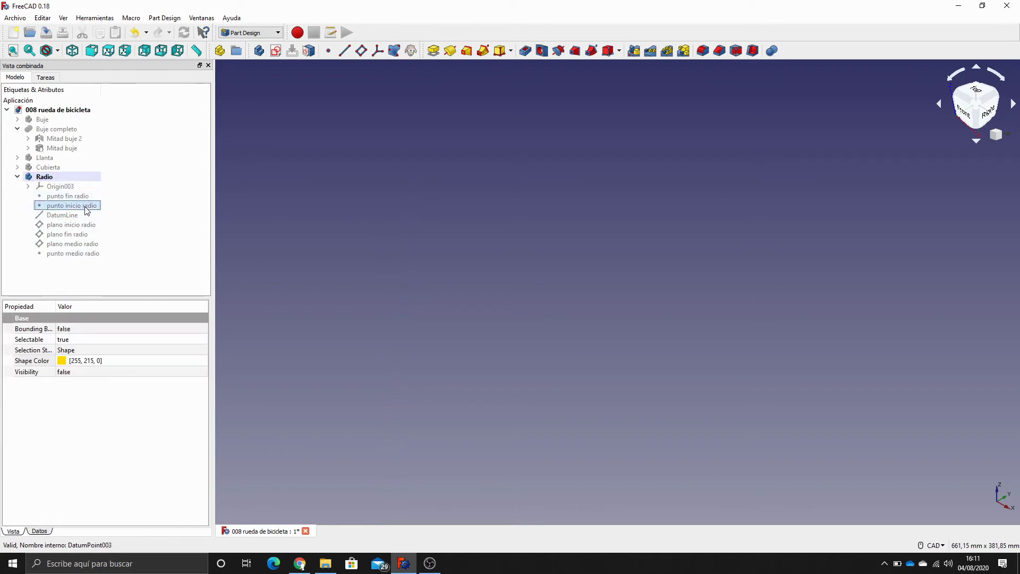
{"action": "key", "text": "space"}
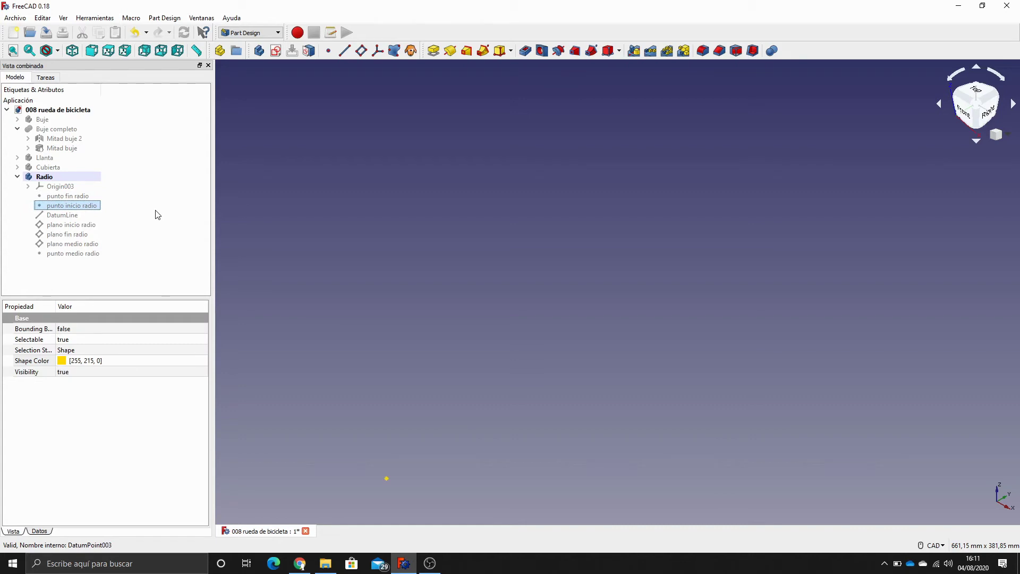
{"action": "left_click", "coordinate": [84, 225]}
{"action": "key", "text": "space"}
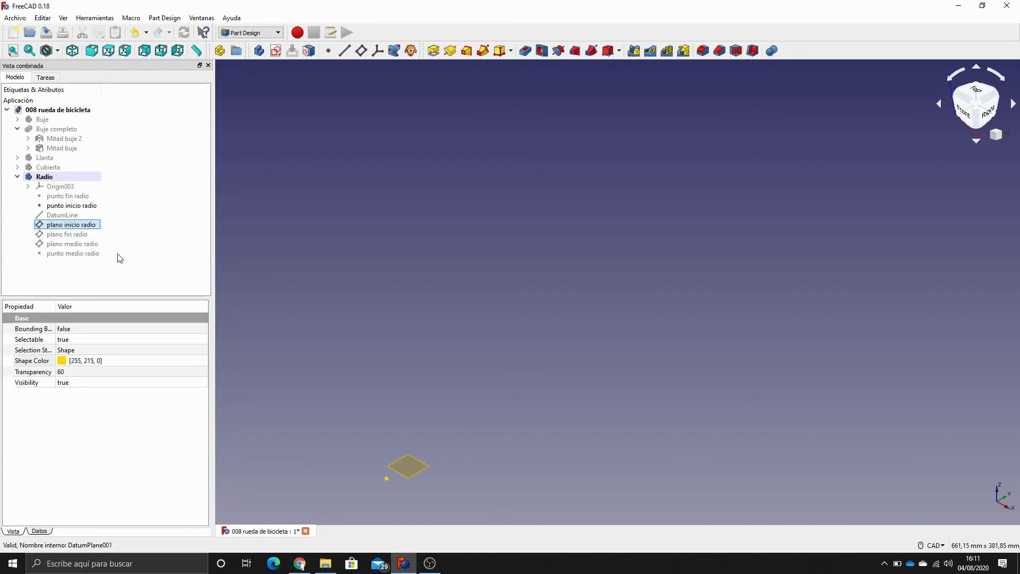
{"action": "left_click", "coordinate": [154, 250]}
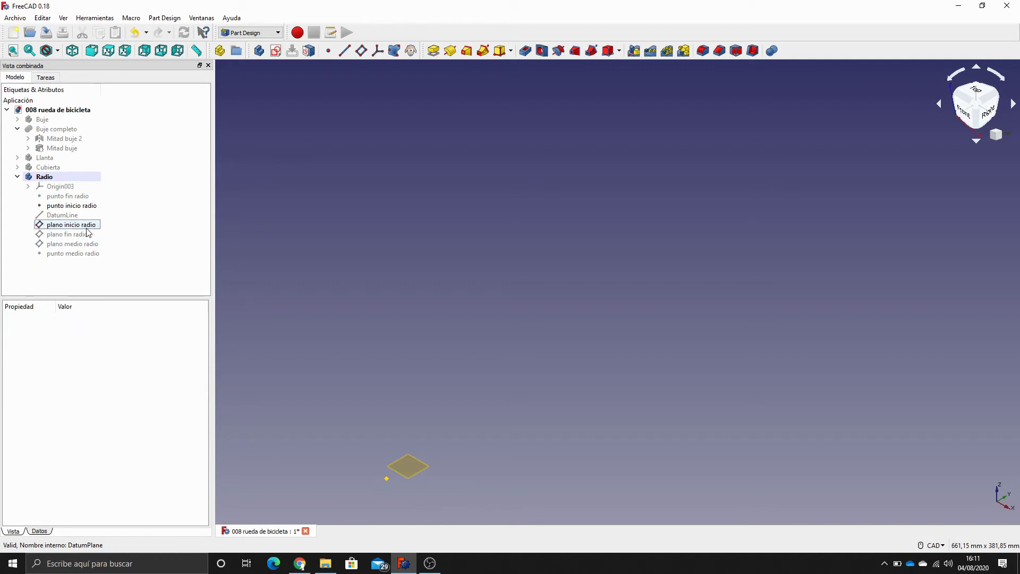
Hide the plano inicio radio plane and create a new sketch on it
{"action": "left_click", "coordinate": [88, 228]}
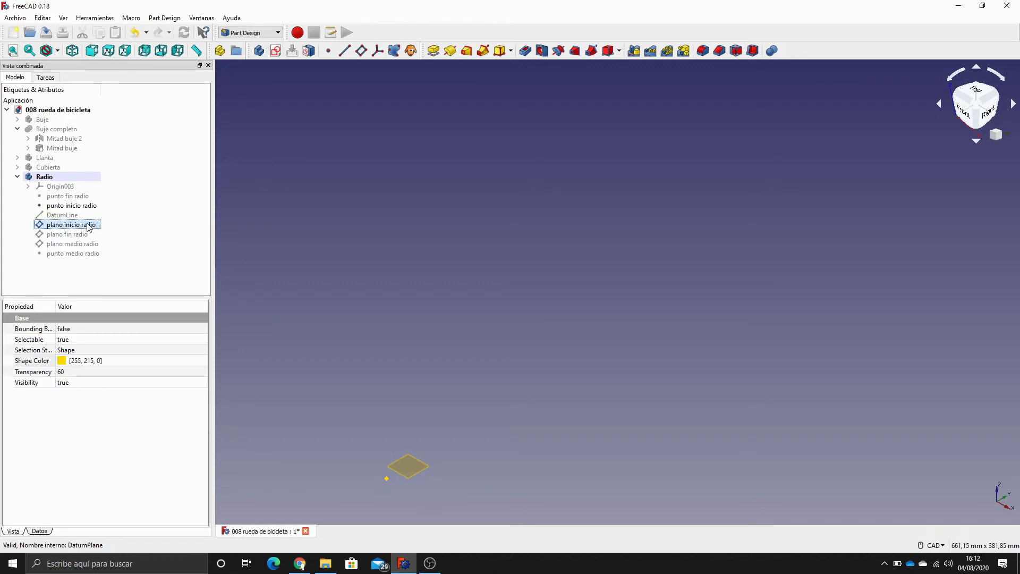
{"action": "key", "text": "space"}
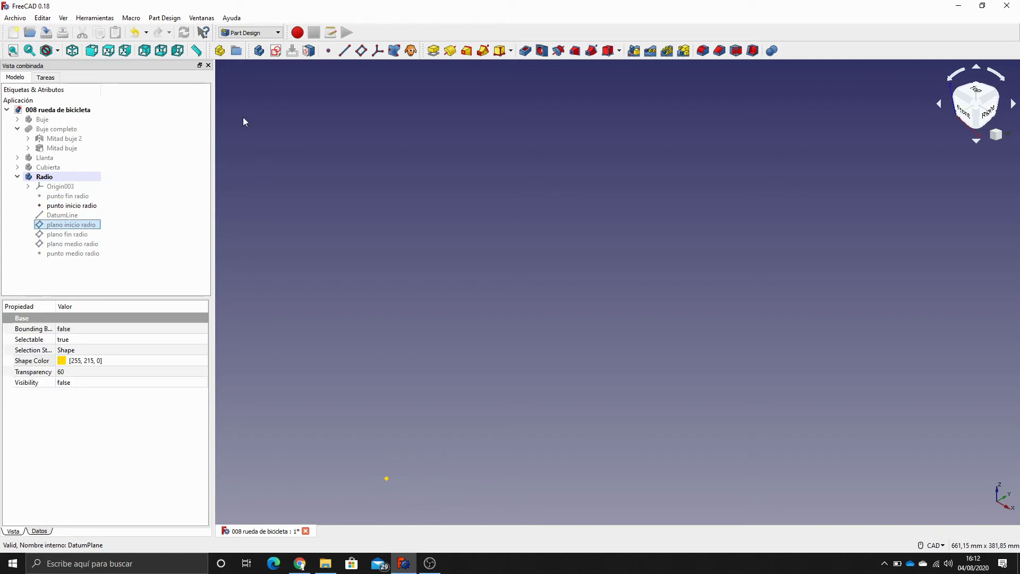
{"action": "left_click", "coordinate": [275, 51]}
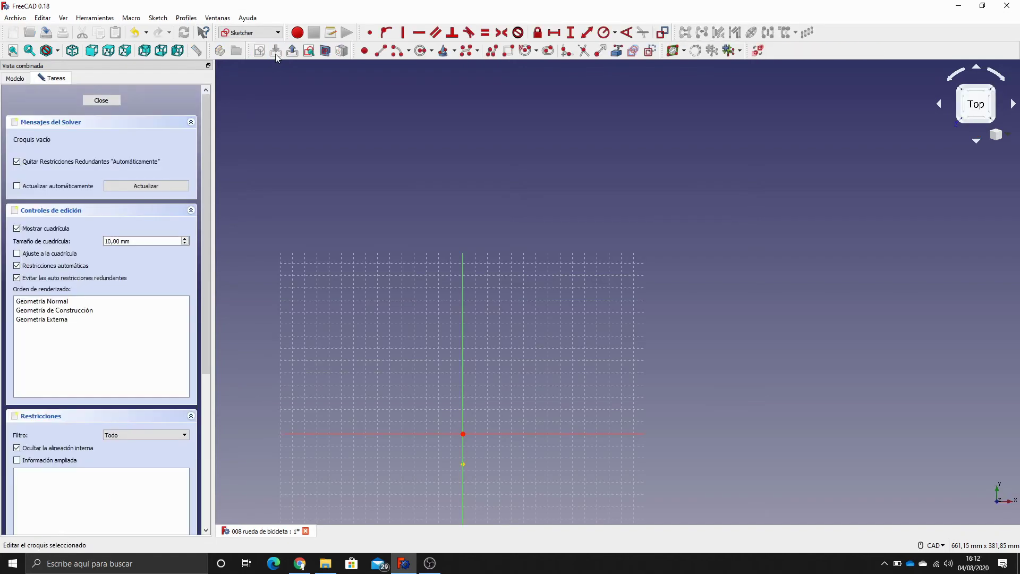
{"action": "scroll", "coordinate": [520, 359], "scroll_direction": "up", "scroll_amount": 6}
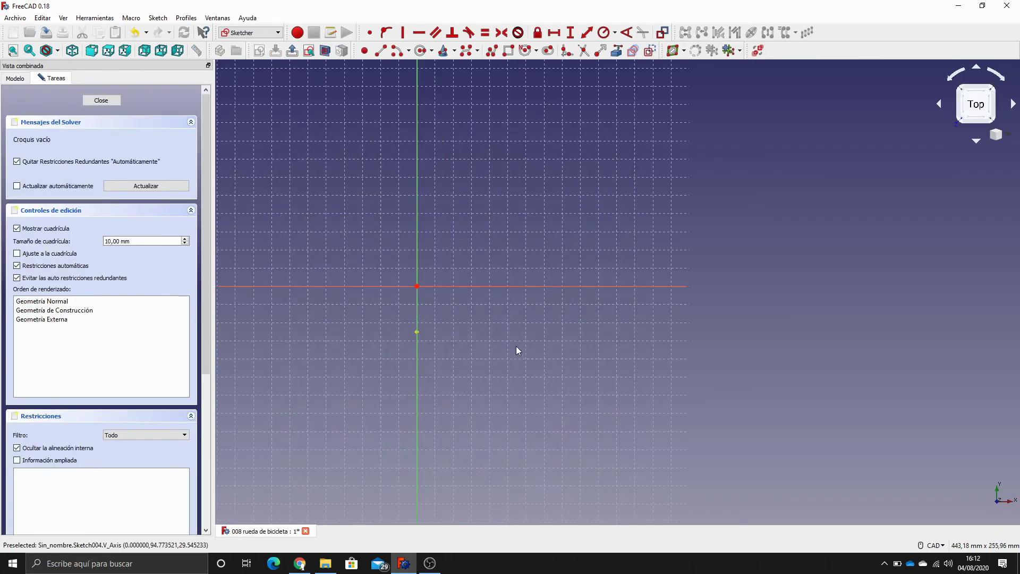
Bring the punto inicio radio datum point into the sketch as external geometry
{"action": "left_click", "coordinate": [420, 51]}
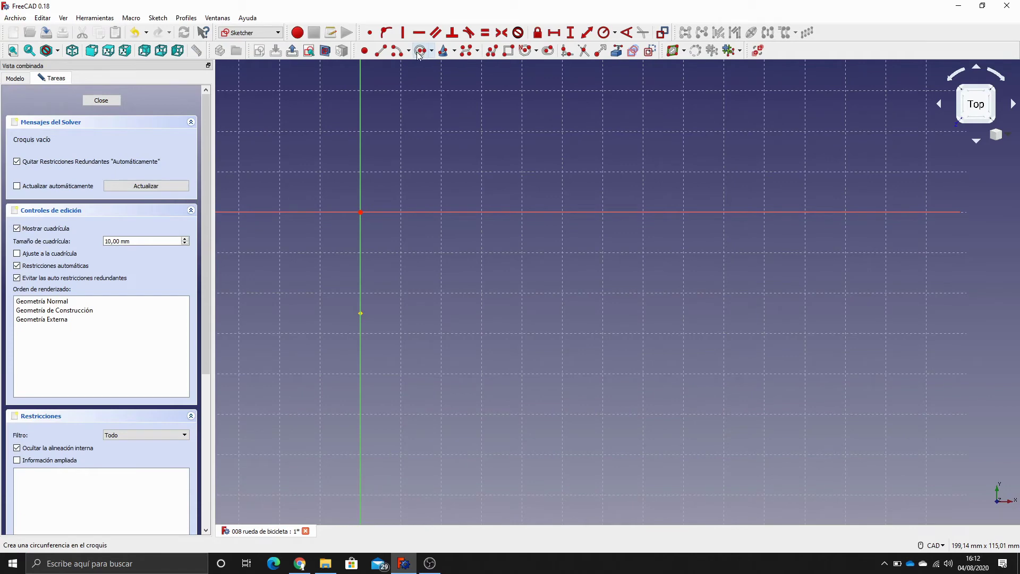
{"action": "left_click", "coordinate": [360, 313]}
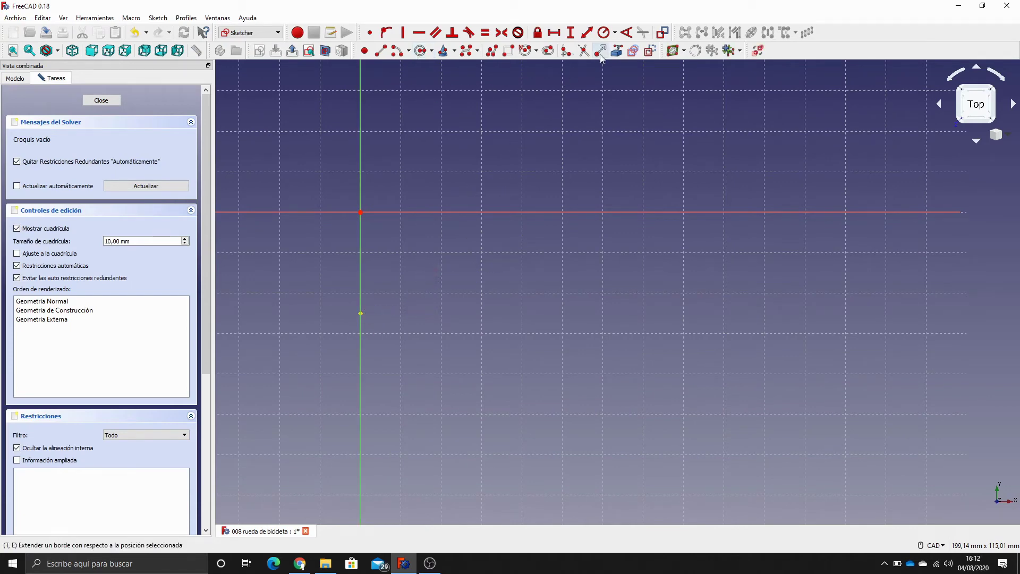
{"action": "left_click", "coordinate": [626, 33]}
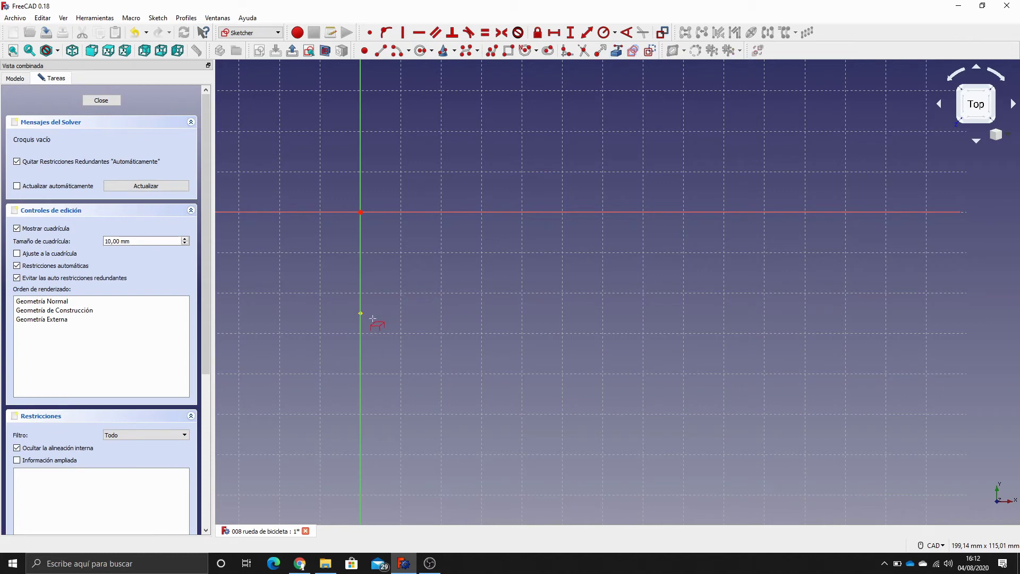
{"action": "key", "text": "Escape"}
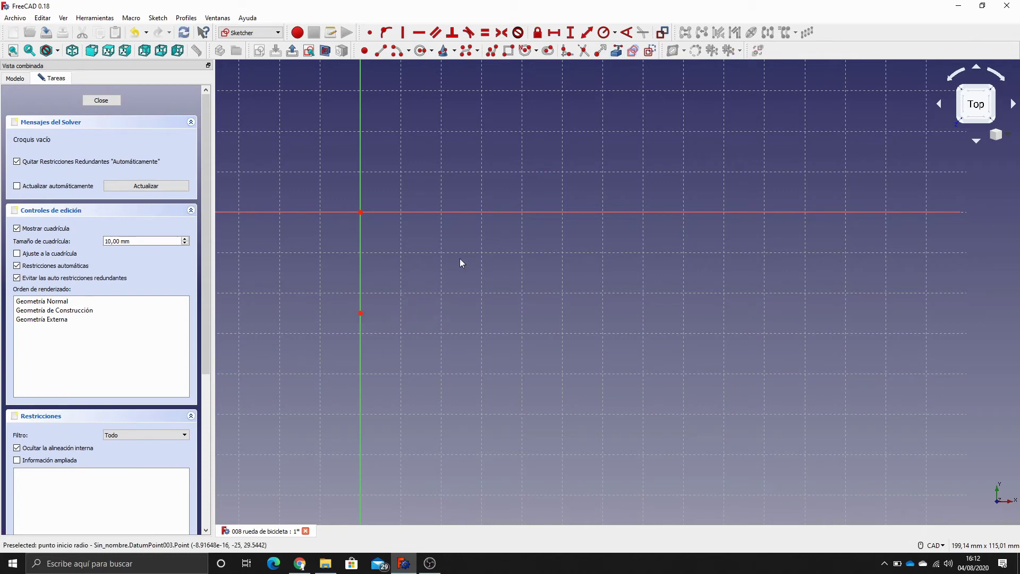
Sketch a circle with a radius of about 10 mm centred on the external punto inicio radio point
{"action": "left_click", "coordinate": [420, 51]}
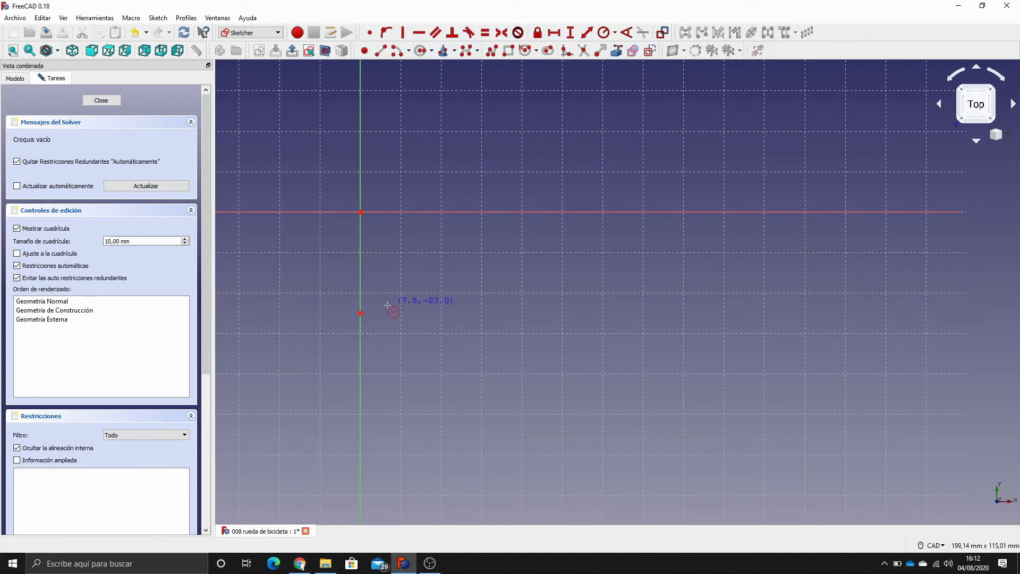
{"action": "left_click", "coordinate": [361, 314]}
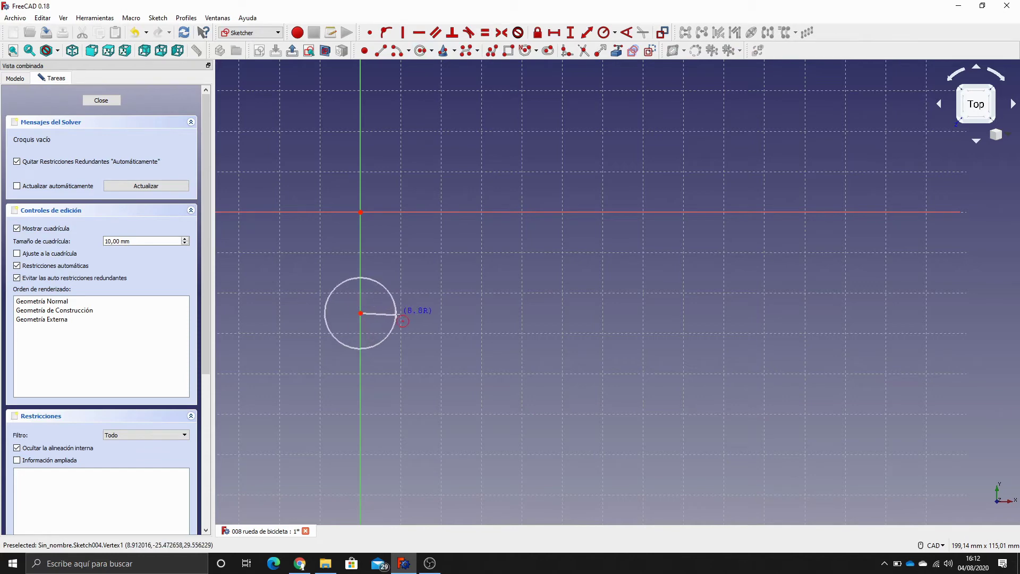
{"action": "left_click", "coordinate": [401, 313]}
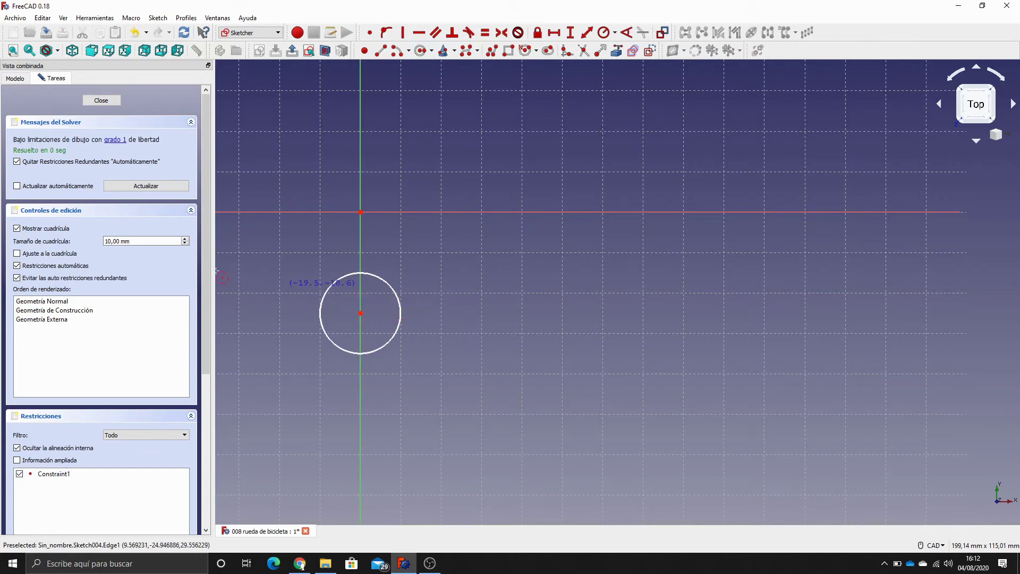
Constrain the circle's radius to 1 mm and close the sketch
{"action": "left_click", "coordinate": [398, 296]}
{"action": "left_click", "coordinate": [603, 33]}
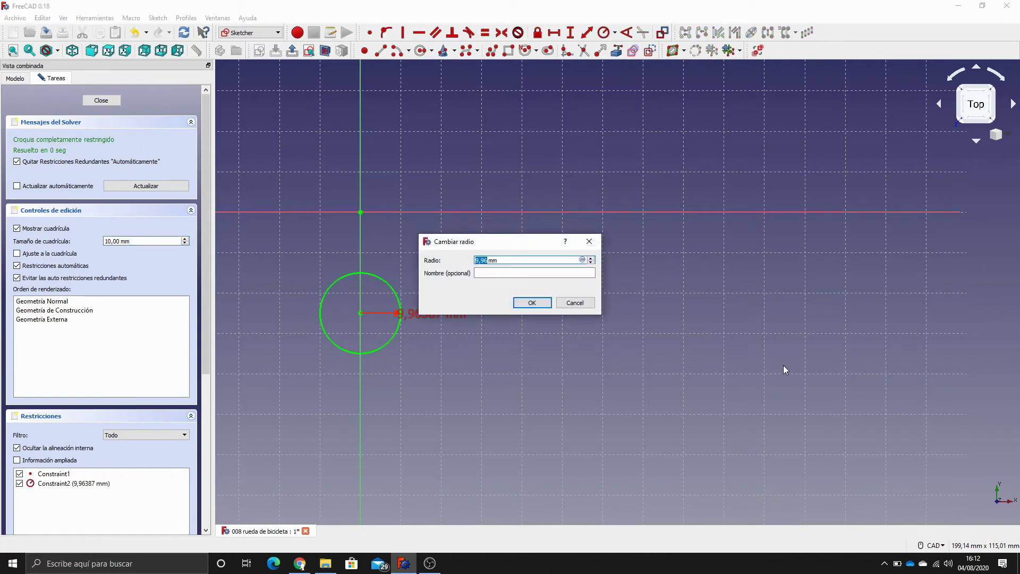
{"action": "type", "text": "1"}
{"action": "key", "text": "Return"}
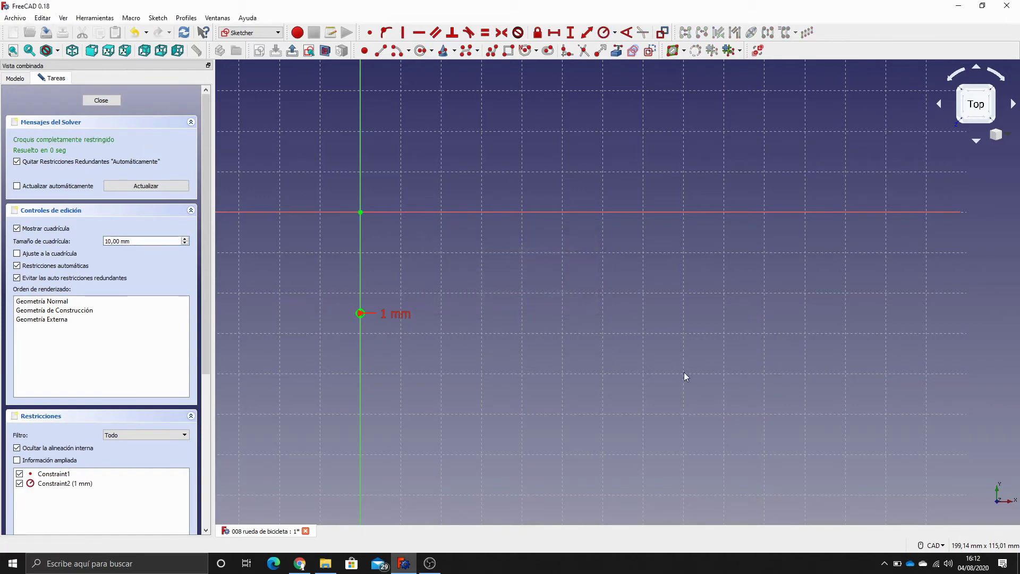
{"action": "scroll", "coordinate": [419, 328], "scroll_direction": "up", "scroll_amount": 5}
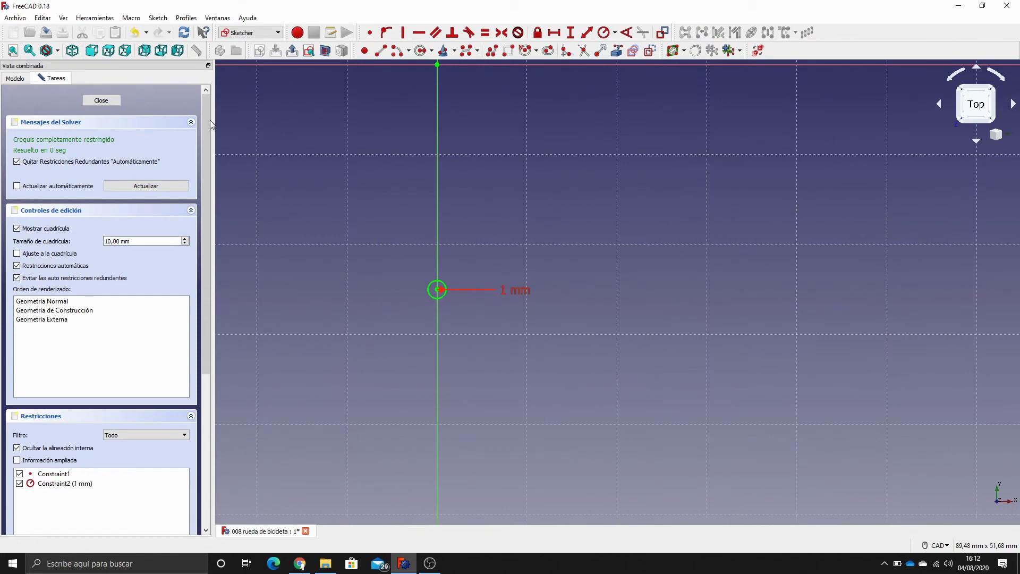
{"action": "left_click", "coordinate": [119, 100]}
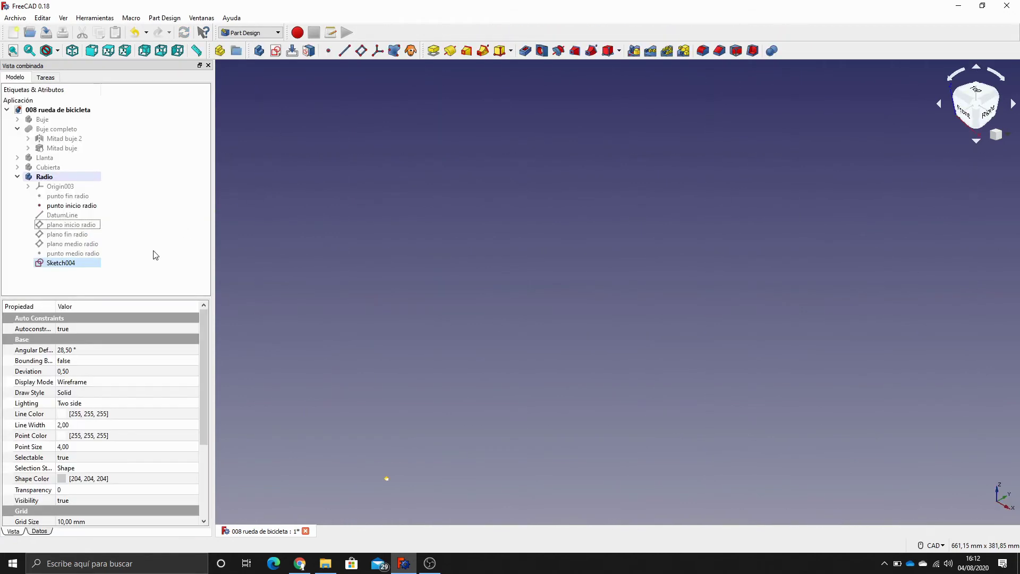
Rename the new sketch in the Radio body as "Sketch inicio radio"
{"action": "left_click", "coordinate": [137, 275]}
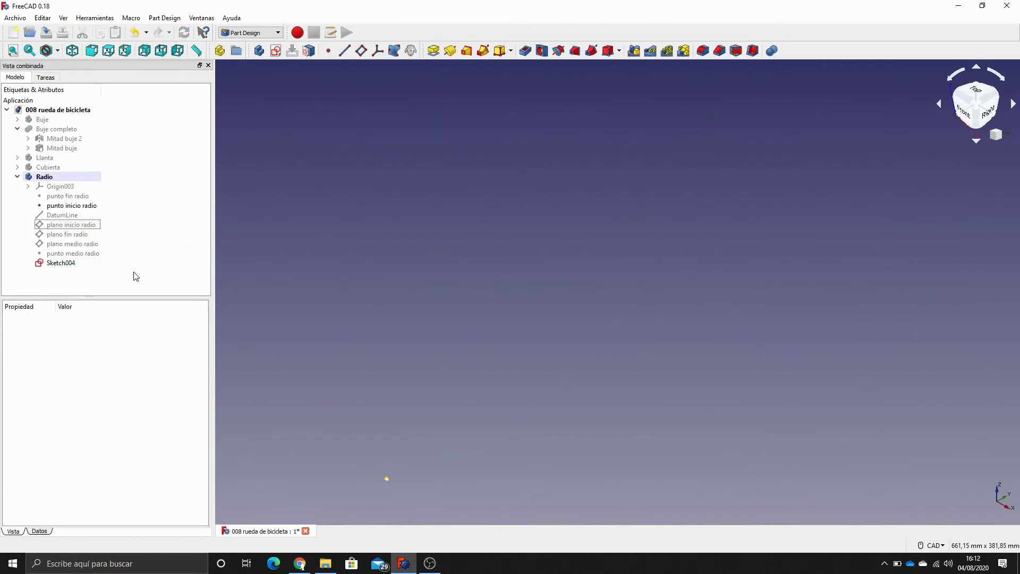
{"action": "left_click", "coordinate": [64, 262]}
{"action": "key", "text": "F2"}
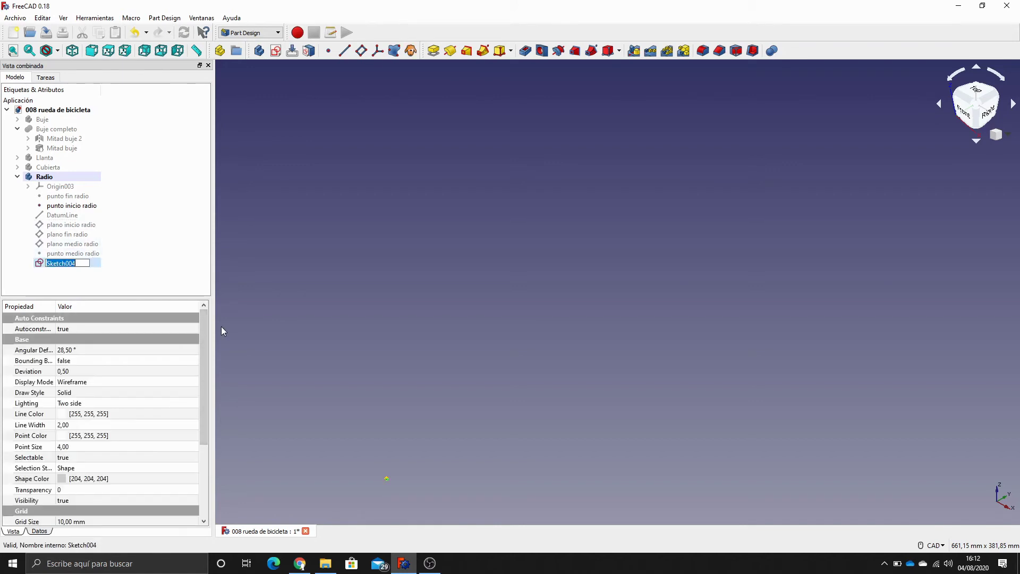
{"action": "key", "text": "End"}
{"action": "key", "text": "BackSpace"}
{"action": "key", "text": "BackSpace"}
{"action": "key", "text": "BackSpace"}
{"action": "type", "text": "inicio radio"}
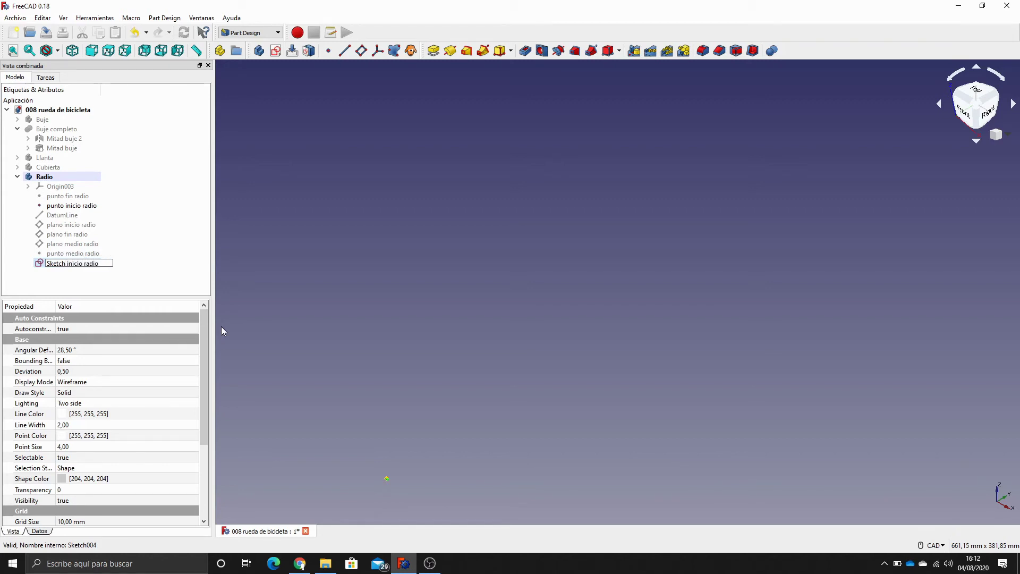
{"action": "key", "text": "Return"}
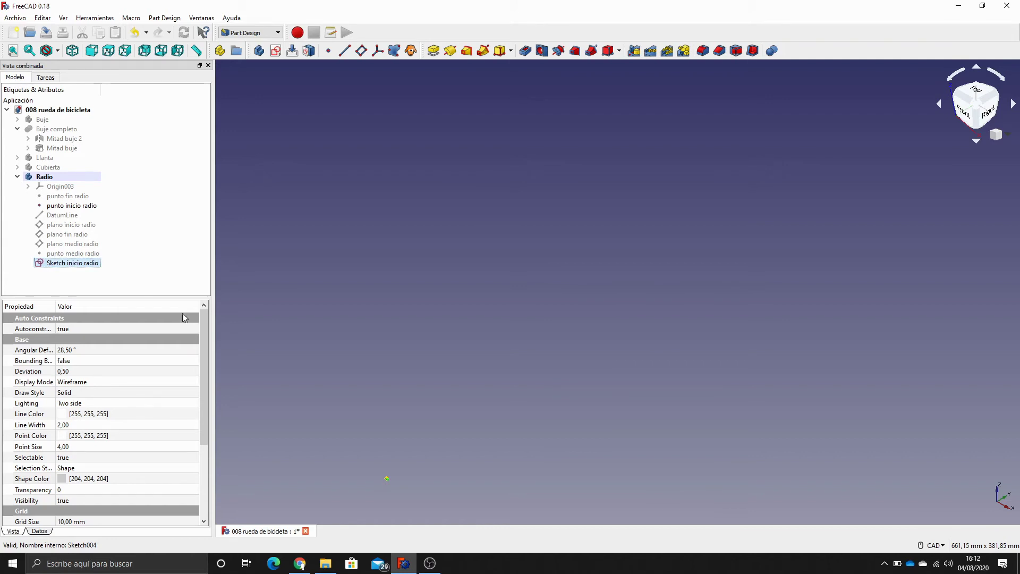
Show punto medio radio in place of the punto inicio radio datum point and select the plano medio radio plane
{"action": "left_click", "coordinate": [66, 206]}
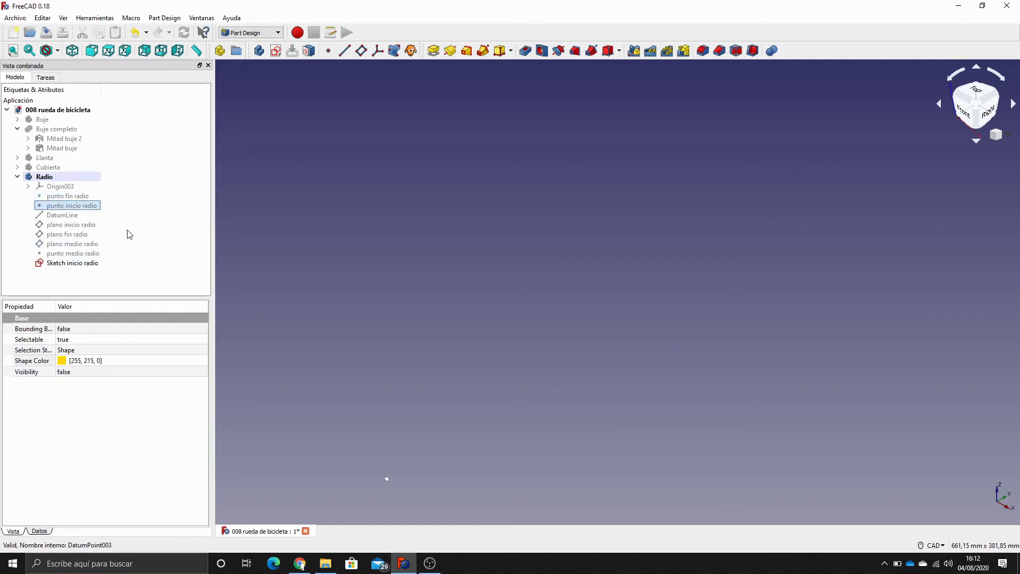
{"action": "left_click", "coordinate": [94, 253]}
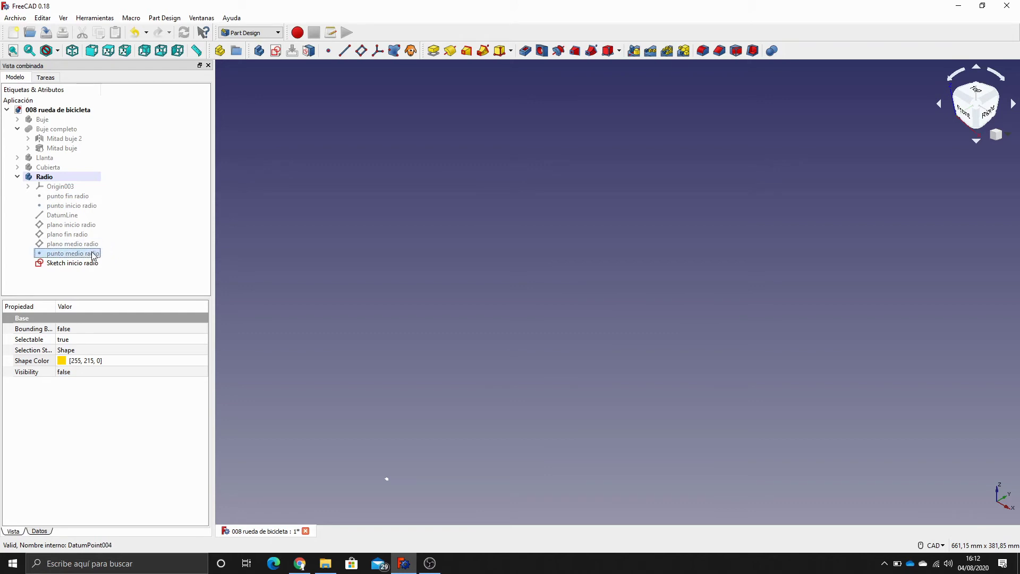
{"action": "key", "text": "space"}
{"action": "left_click", "coordinate": [164, 259]}
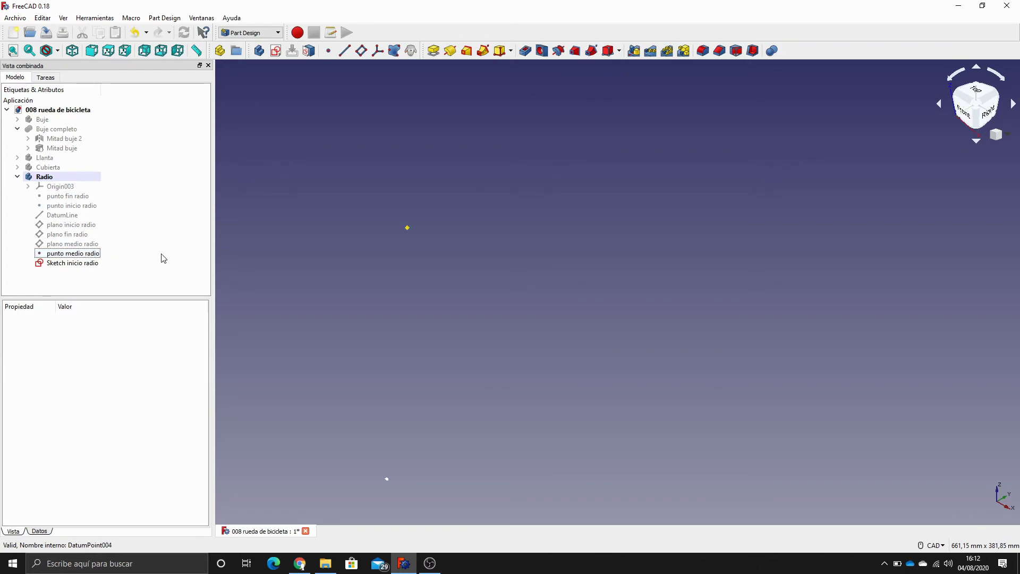
{"action": "left_click", "coordinate": [79, 245]}
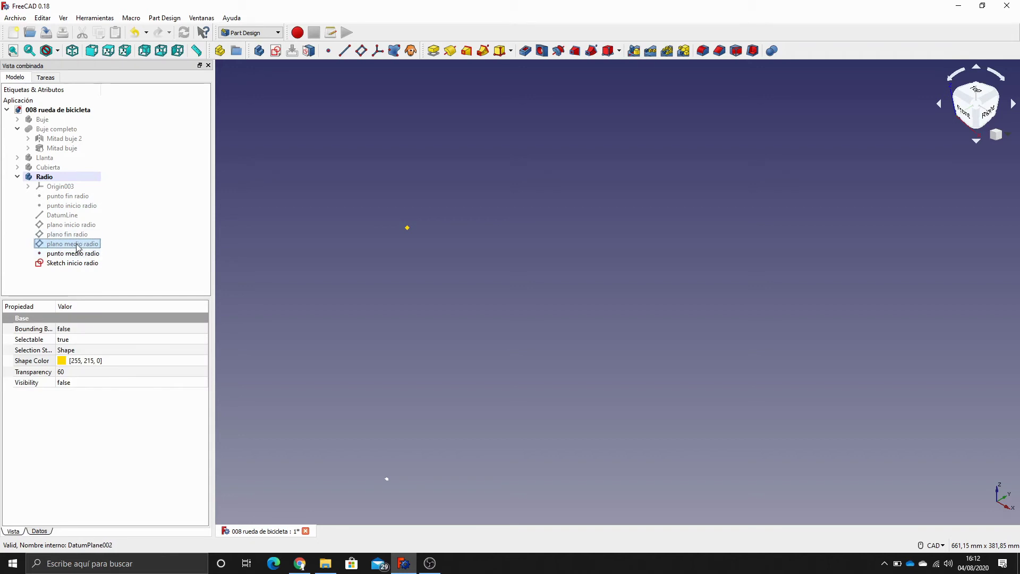
Start a sketch on the plano medio radio plane and link the punto medio radio point as external geometry
{"action": "key", "text": "space"}
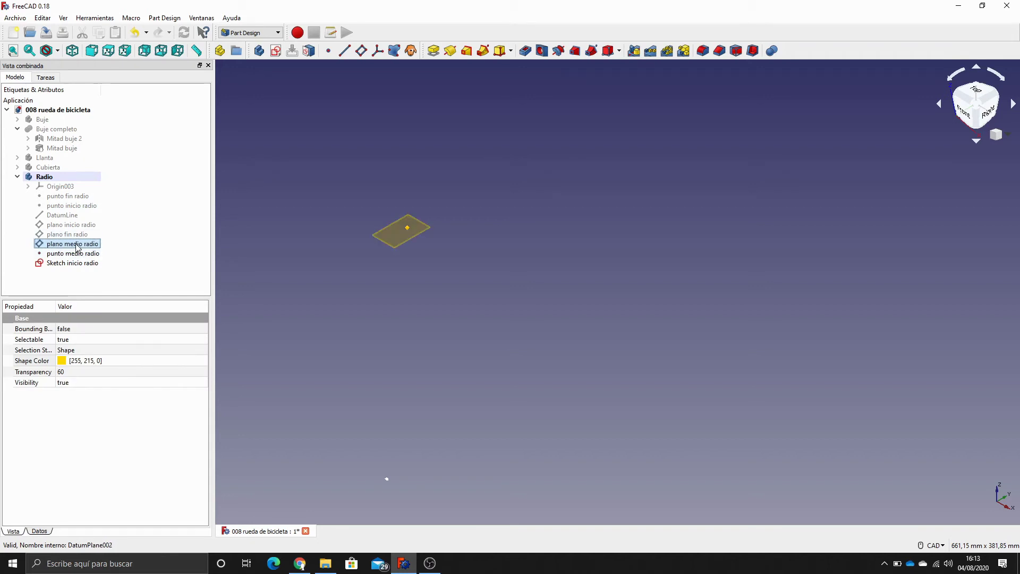
{"action": "key", "text": "space"}
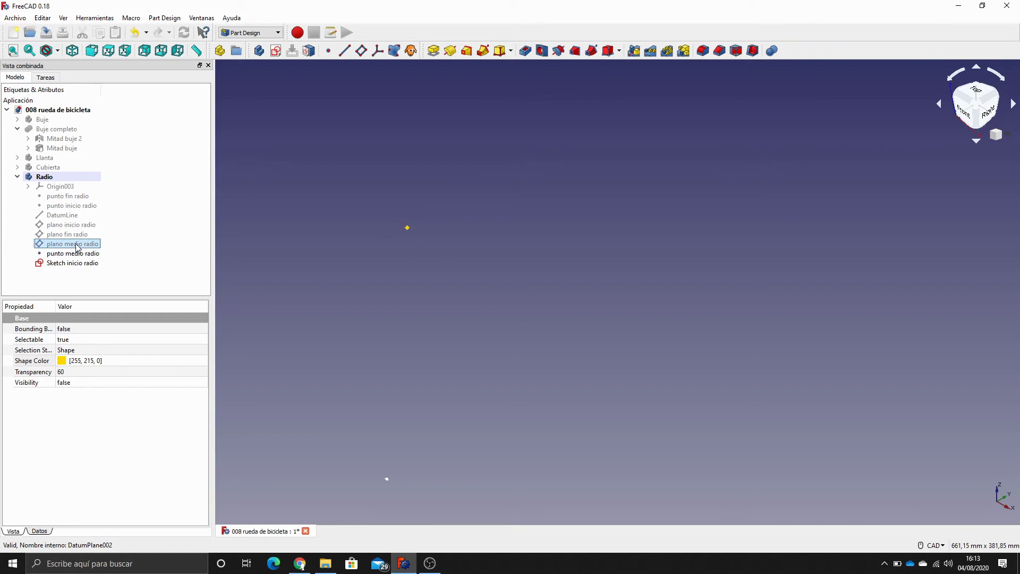
{"action": "left_click", "coordinate": [276, 51]}
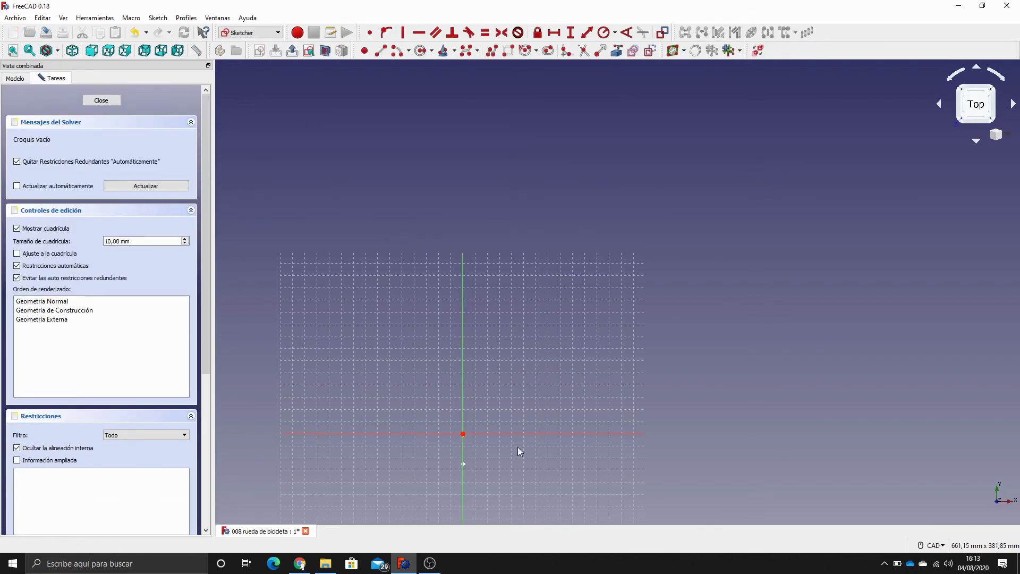
{"action": "scroll", "coordinate": [517, 447], "scroll_direction": "up", "scroll_amount": 10}
{"action": "mouse_move", "coordinate": [483, 454]}
{"action": "middle_mouse_down"}
{"action": "mouse_move", "coordinate": [368, 385]}
{"action": "mouse_move", "coordinate": [396, 340]}
{"action": "mouse_move", "coordinate": [565, 319]}
{"action": "mouse_move", "coordinate": [575, 302]}
{"action": "middle_mouse_up"}
{"action": "scroll", "coordinate": [466, 340], "scroll_direction": "up", "scroll_amount": 6}
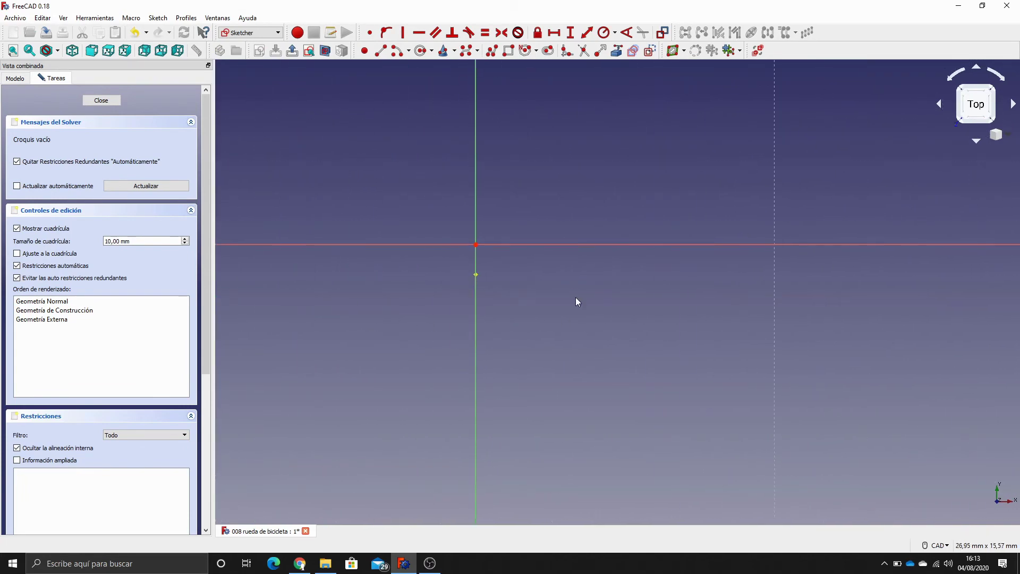
{"action": "left_click", "coordinate": [617, 50]}
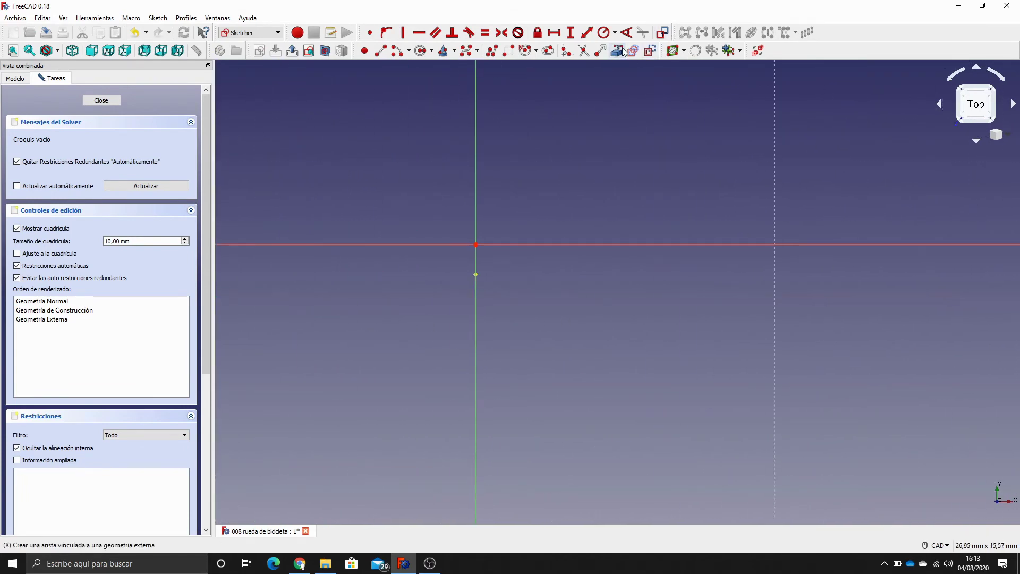
{"action": "left_click", "coordinate": [475, 274]}
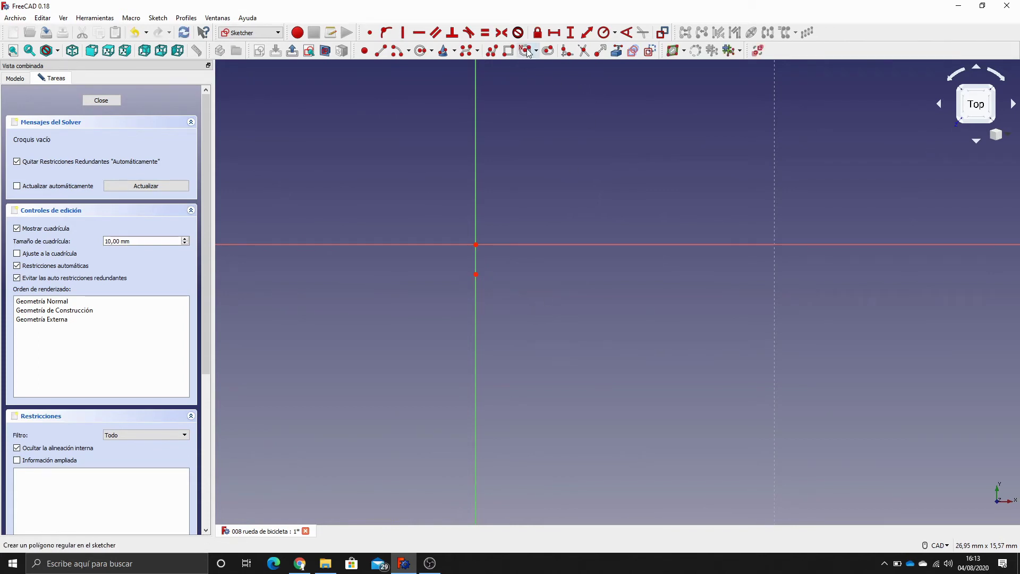
Sketch a circle with a radius of about 1.2 mm centred on the external punto medio radio point
{"action": "left_click", "coordinate": [423, 51]}
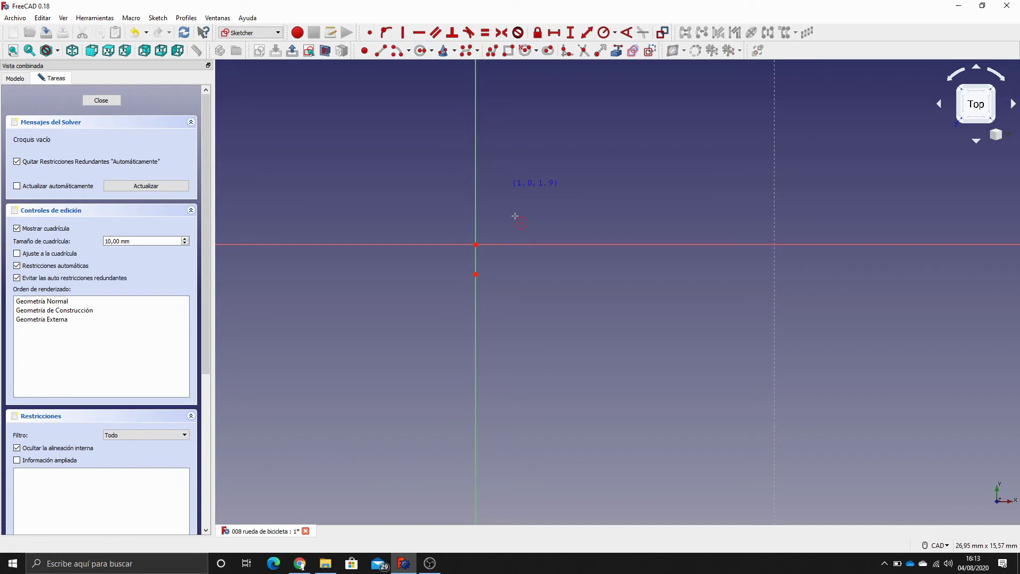
{"action": "left_click", "coordinate": [476, 275]}
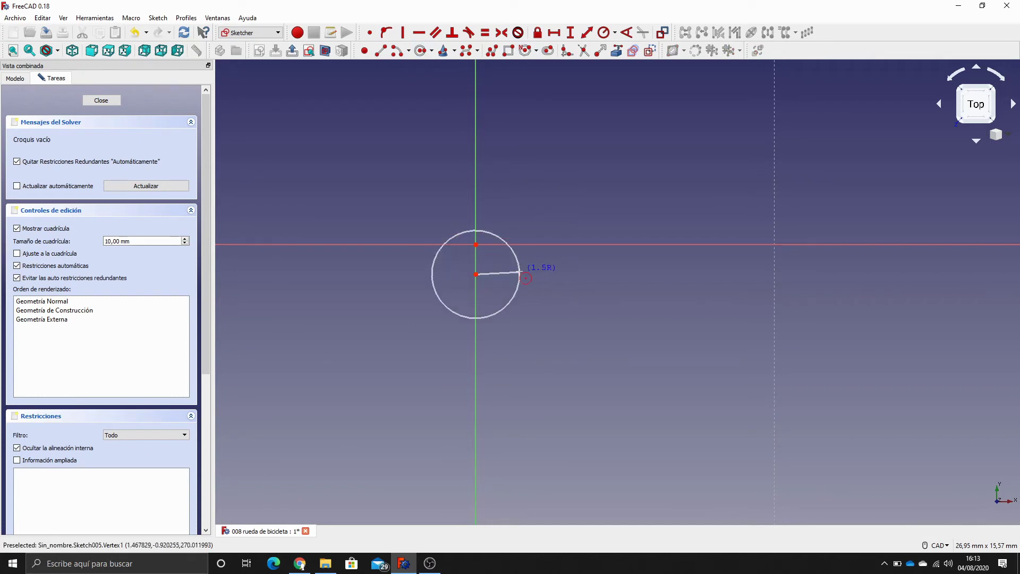
{"action": "left_click", "coordinate": [512, 276]}
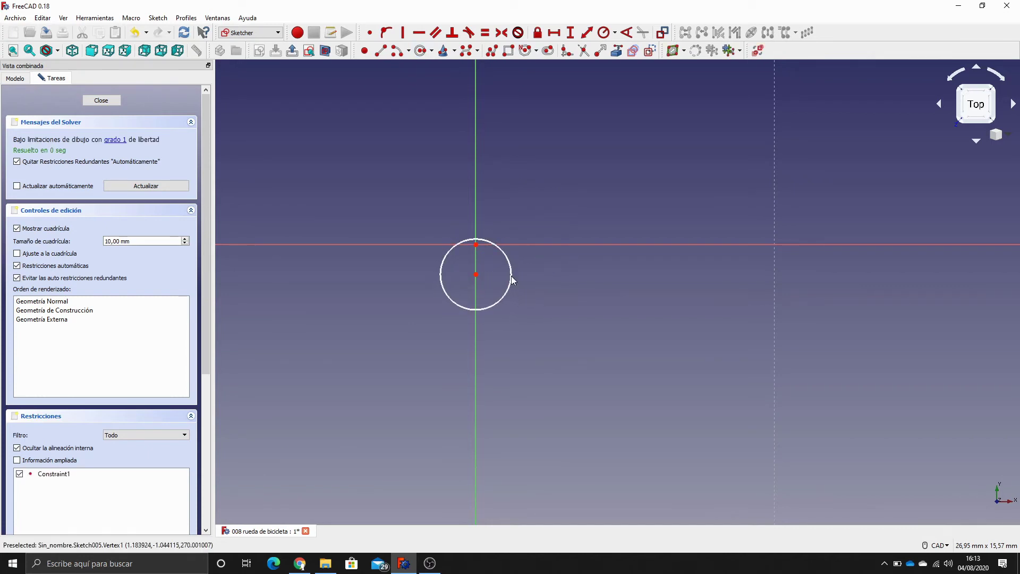
Constrain the radius of the circle around punto medio radio to 1 mm and close the sketch
{"action": "left_click", "coordinate": [505, 300]}
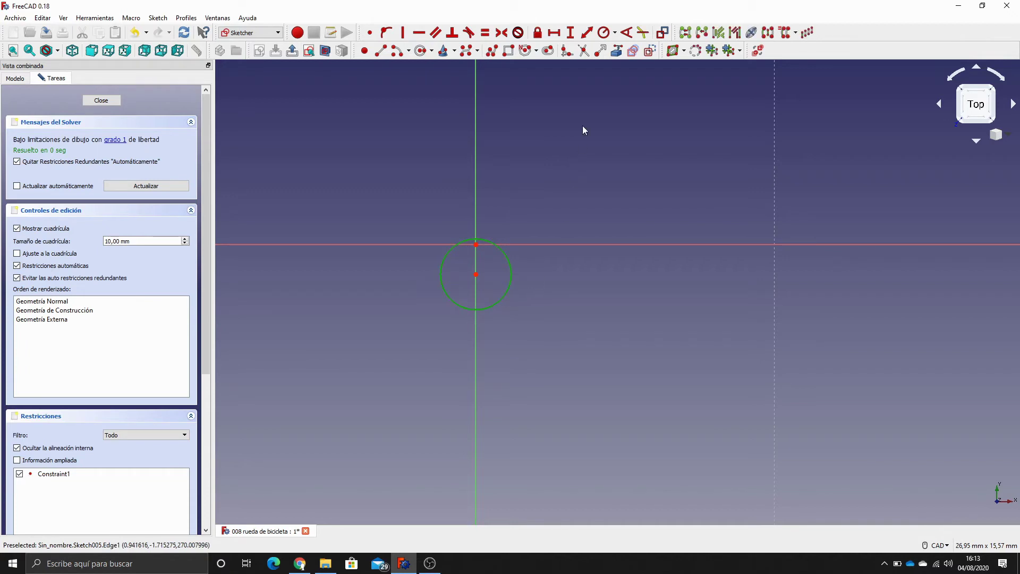
{"action": "left_click", "coordinate": [603, 33]}
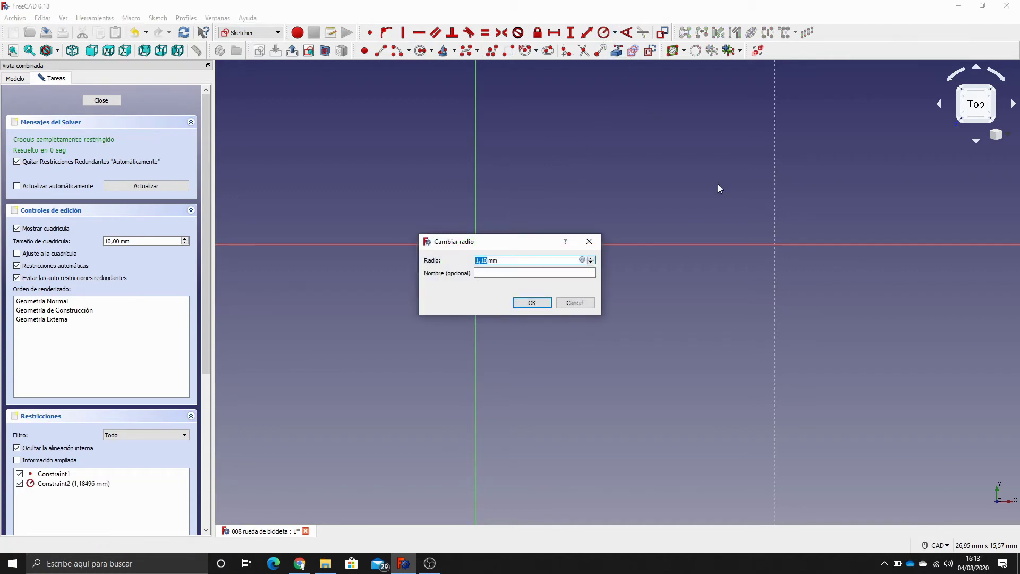
{"action": "type", "text": "1"}
{"action": "key", "text": "Return"}
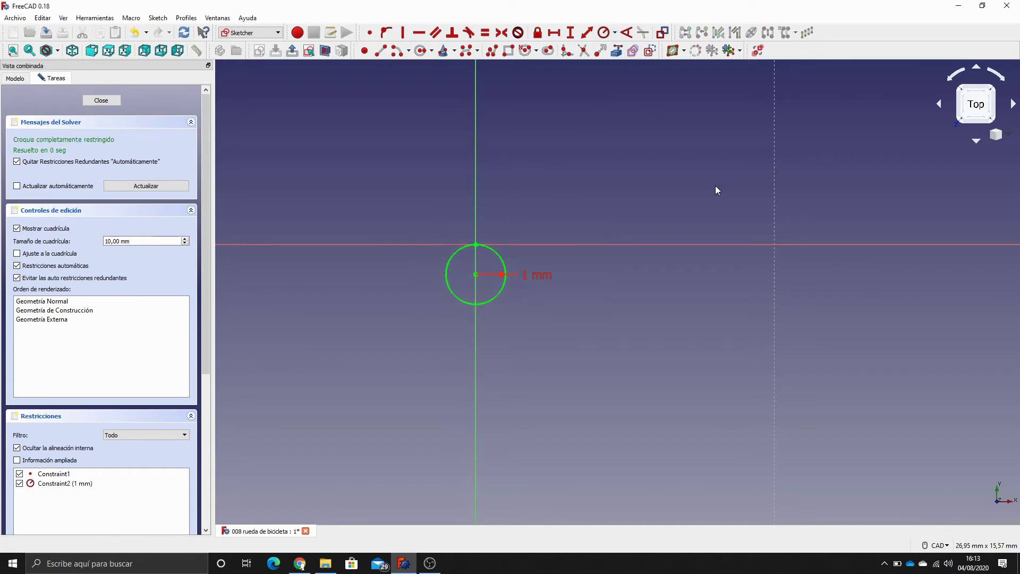
{"action": "left_click", "coordinate": [101, 100]}
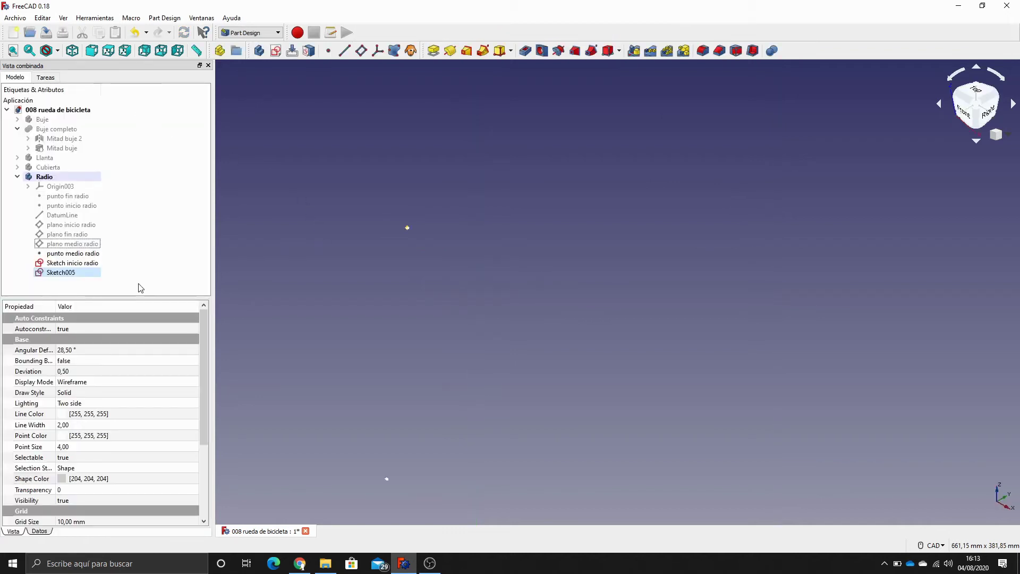
Rename the new sketch in the Radio body as "Sketch medio radio A" and hide the punto medio radio point
{"action": "left_click", "coordinate": [74, 273]}
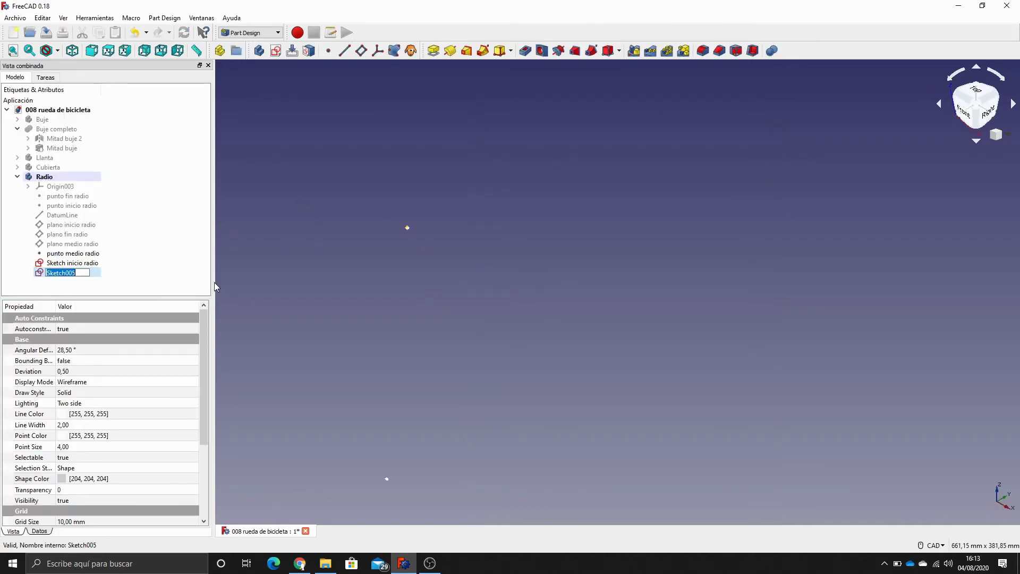
{"action": "type", "text": "Sketc"}
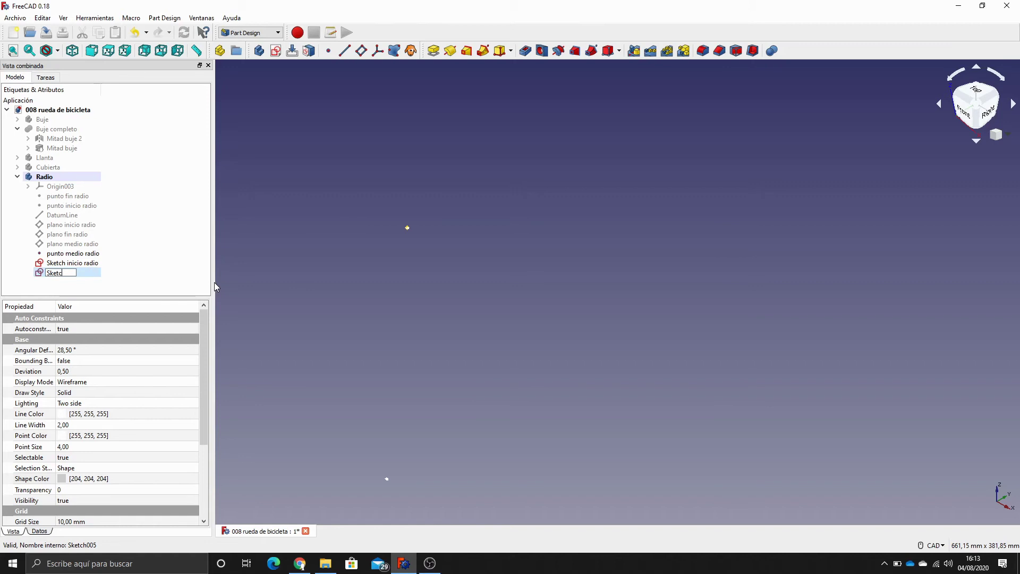
{"action": "type", "text": "h medio radio A"}
{"action": "key", "text": "Return"}
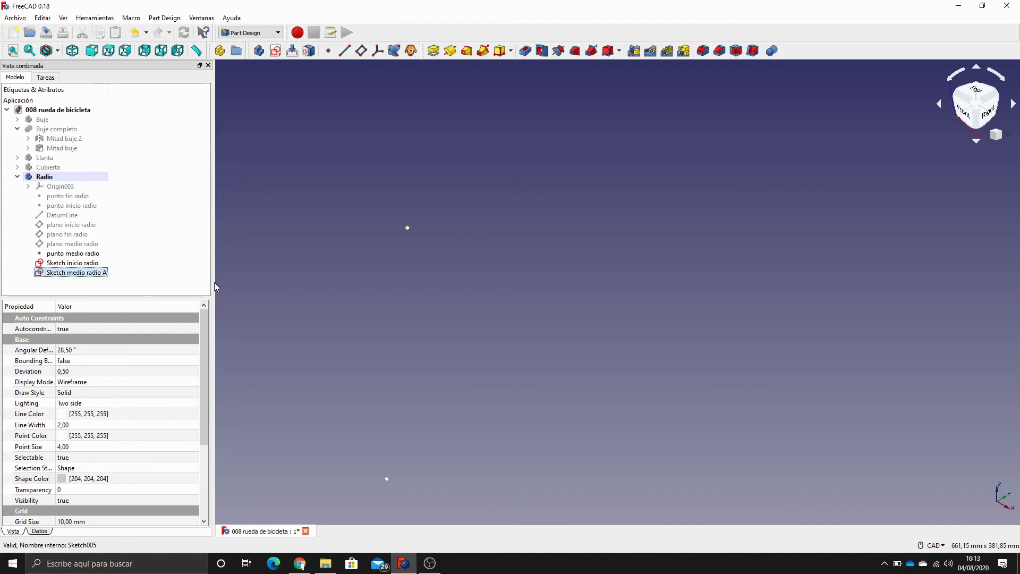
{"action": "left_click", "coordinate": [374, 273]}
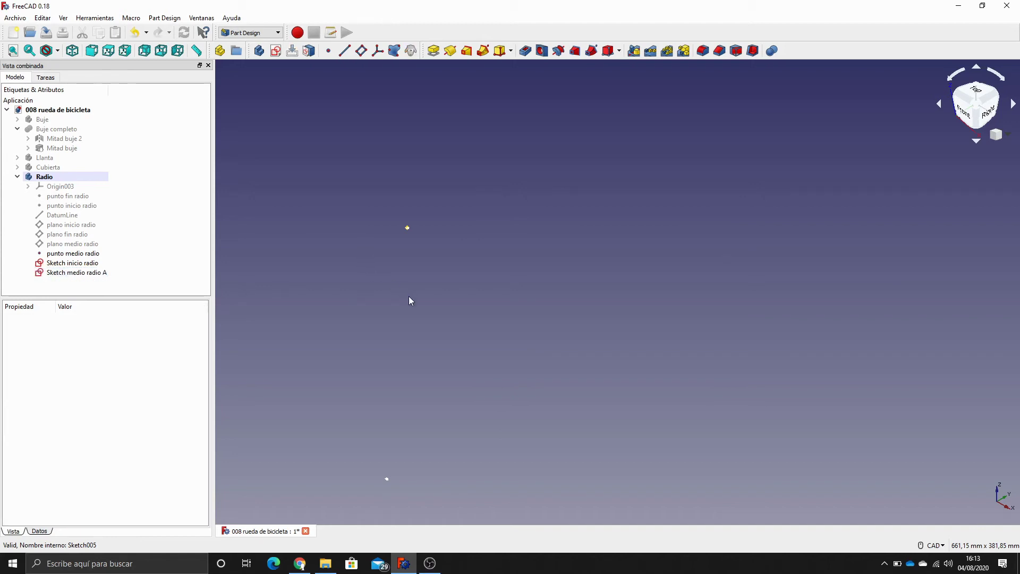
{"action": "left_click", "coordinate": [98, 254]}
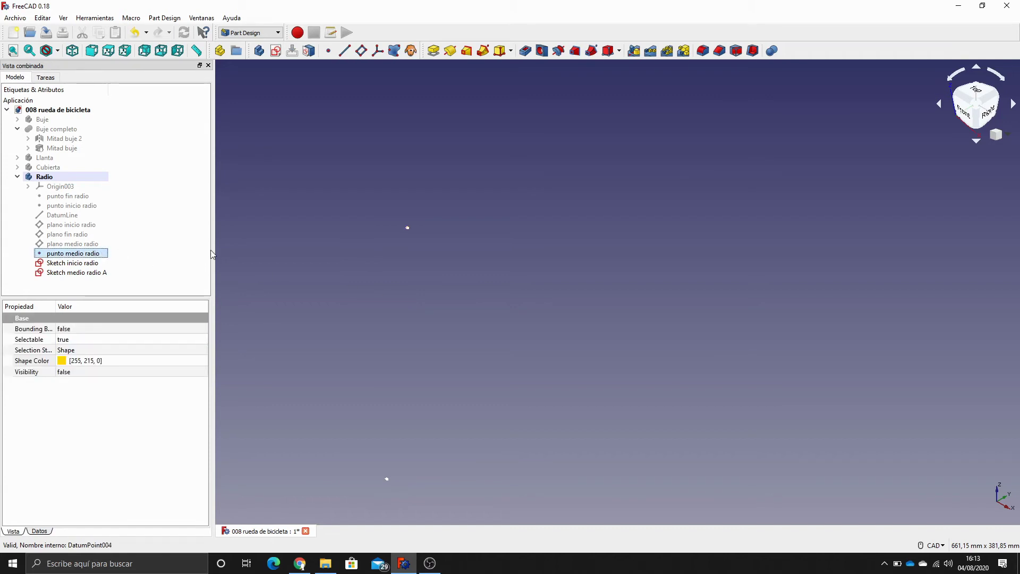
{"action": "left_click", "coordinate": [178, 265]}
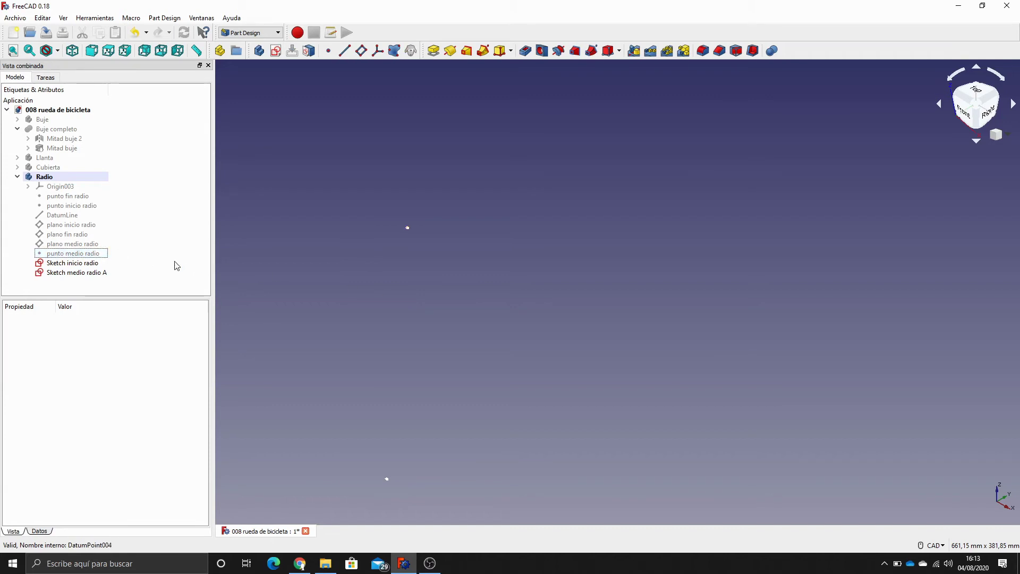
Create an additive loft from the Sketch inicio radio profile to the Sketch medio radio A section
{"action": "left_click", "coordinate": [88, 263]}
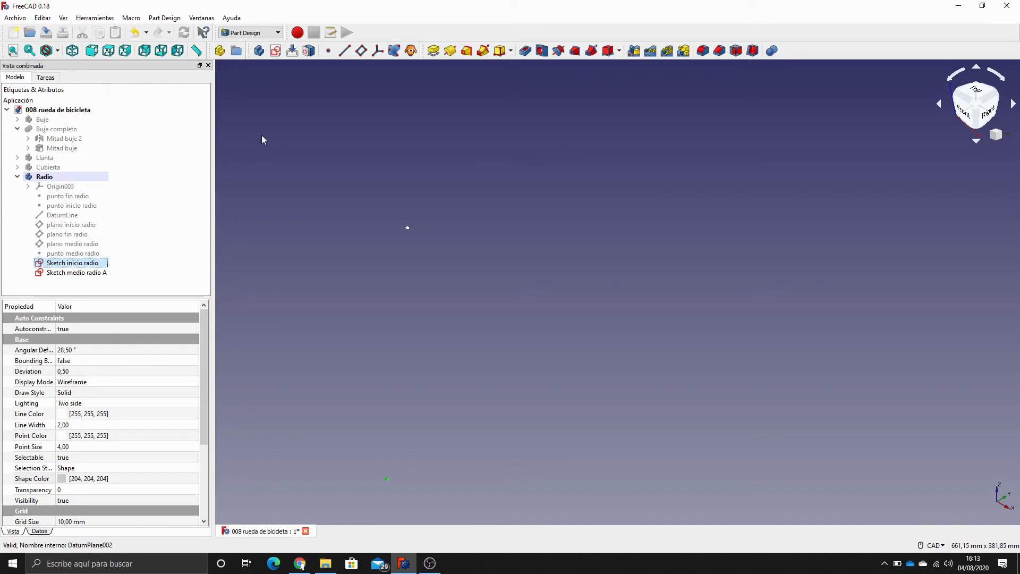
{"action": "left_click", "coordinate": [466, 52]}
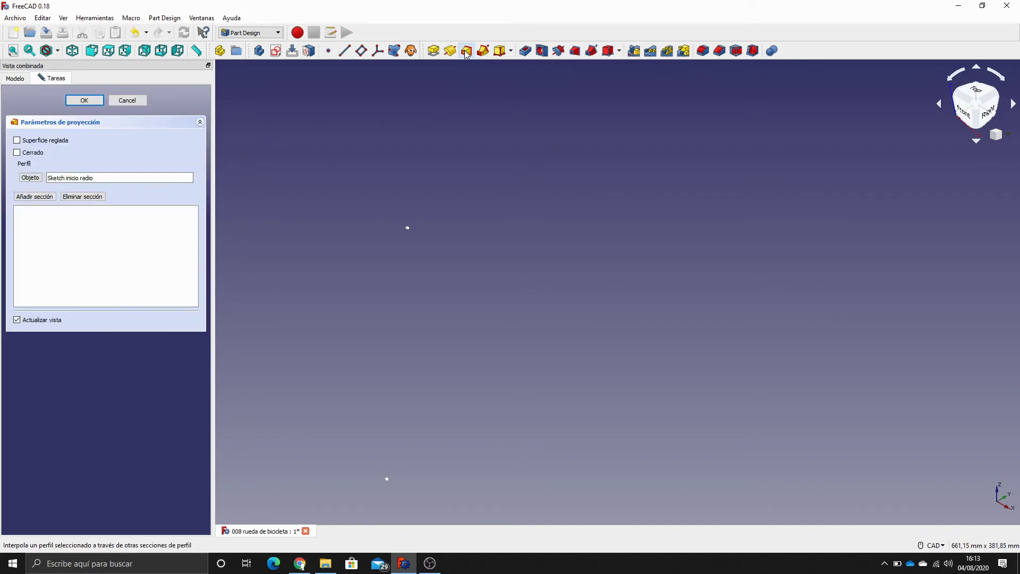
{"action": "left_click", "coordinate": [41, 196]}
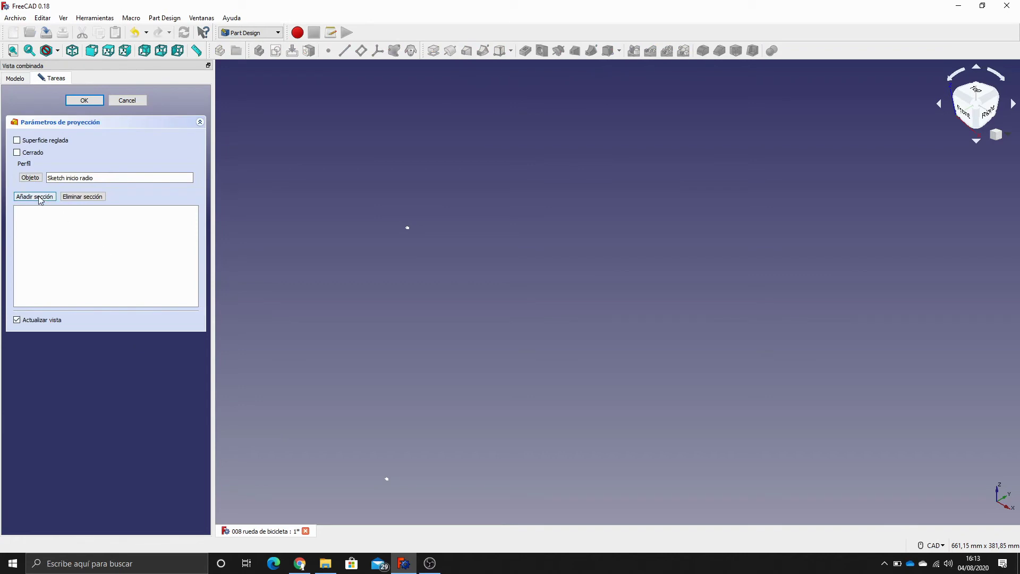
{"action": "scroll", "coordinate": [405, 231], "scroll_direction": "up", "scroll_amount": 8}
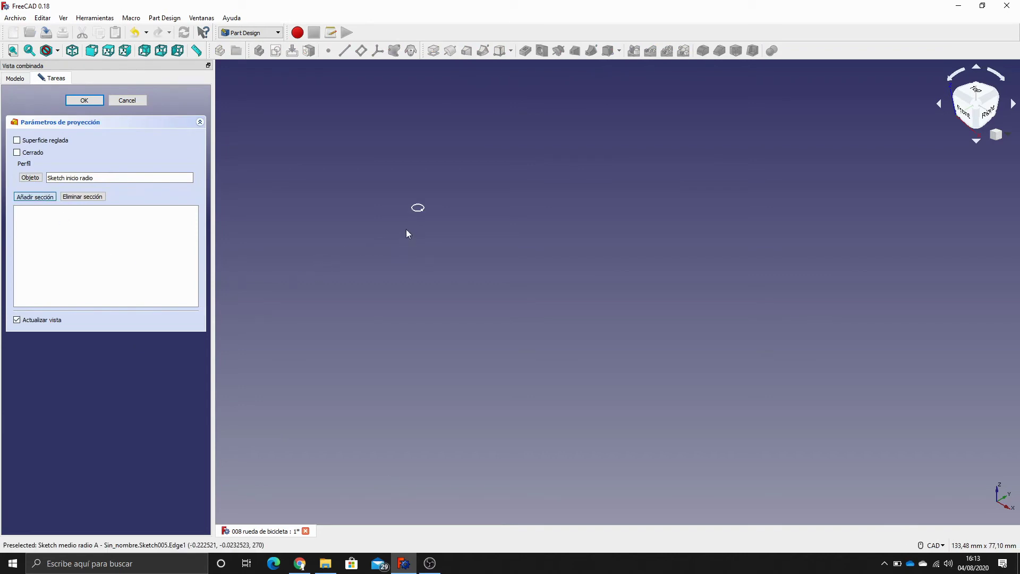
{"action": "left_click", "coordinate": [422, 200]}
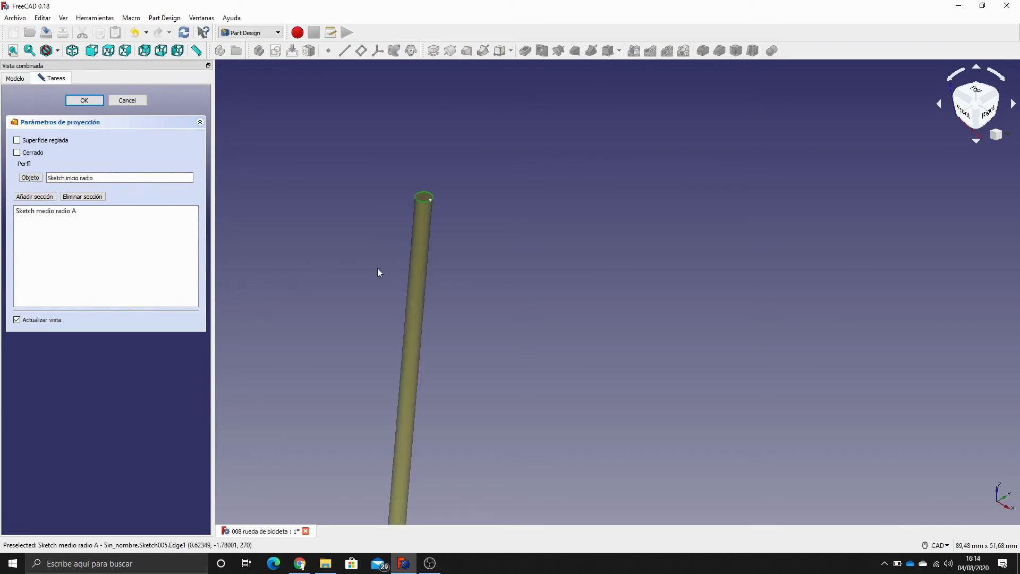
{"action": "left_click", "coordinate": [88, 101]}
Temporarily show Llanta and Buje completo to check how the lofted spoke sits between rim and hub
{"action": "scroll", "coordinate": [332, 257], "scroll_direction": "down", "scroll_amount": 5}
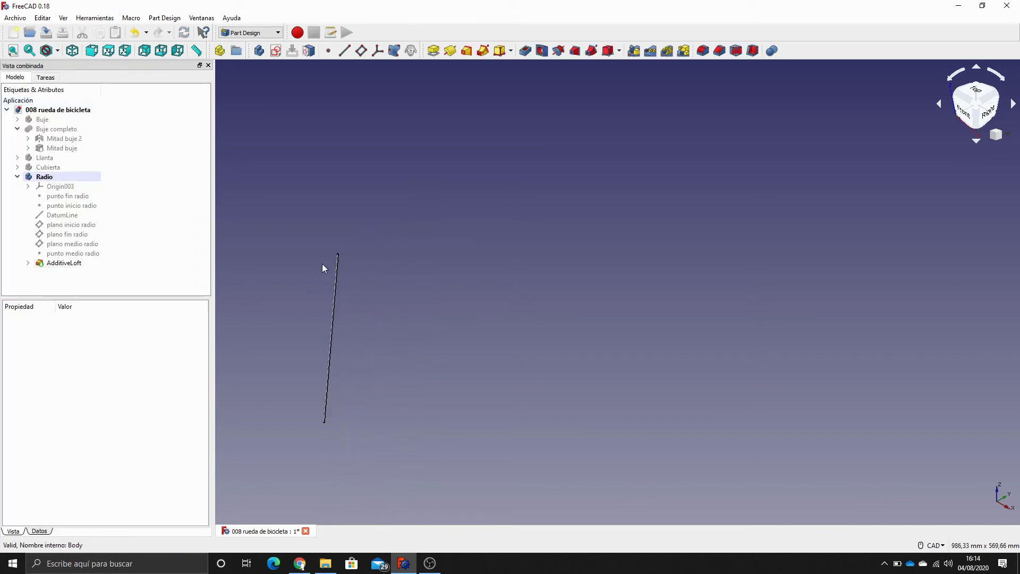
{"action": "middle_click_drag", "start_coordinate": [308, 288], "coordinate": [355, 289]}
{"action": "scroll", "coordinate": [355, 289], "scroll_direction": "up", "scroll_amount": 2}
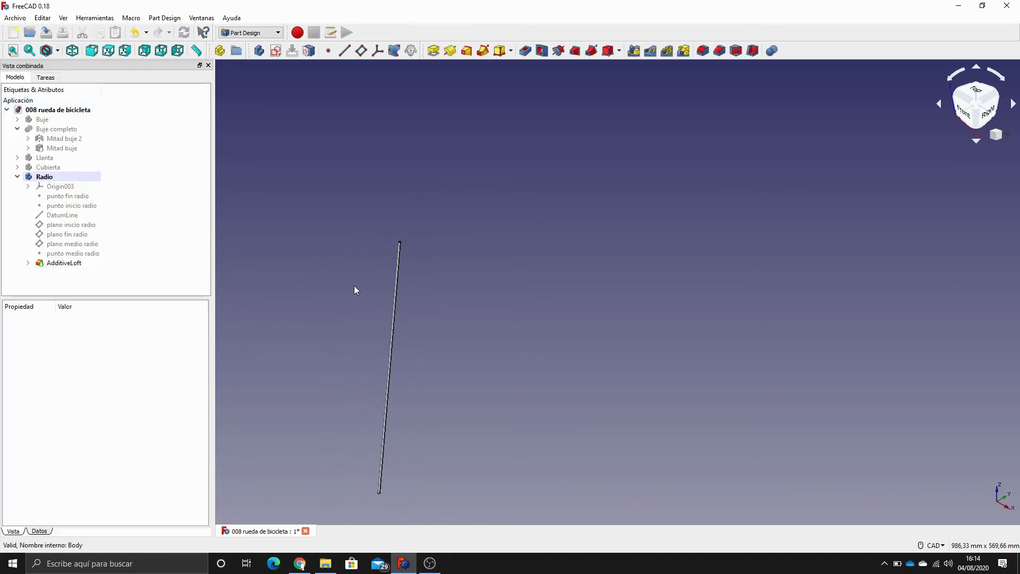
{"action": "left_click", "coordinate": [48, 159]}
{"action": "key", "text": "space"}
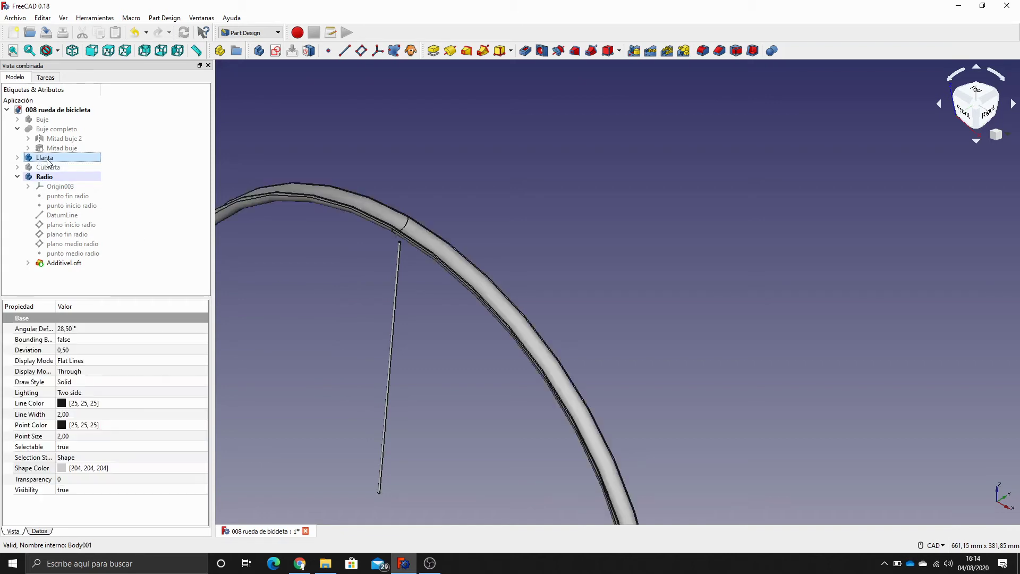
{"action": "left_click", "coordinate": [62, 131]}
{"action": "key", "text": "space"}
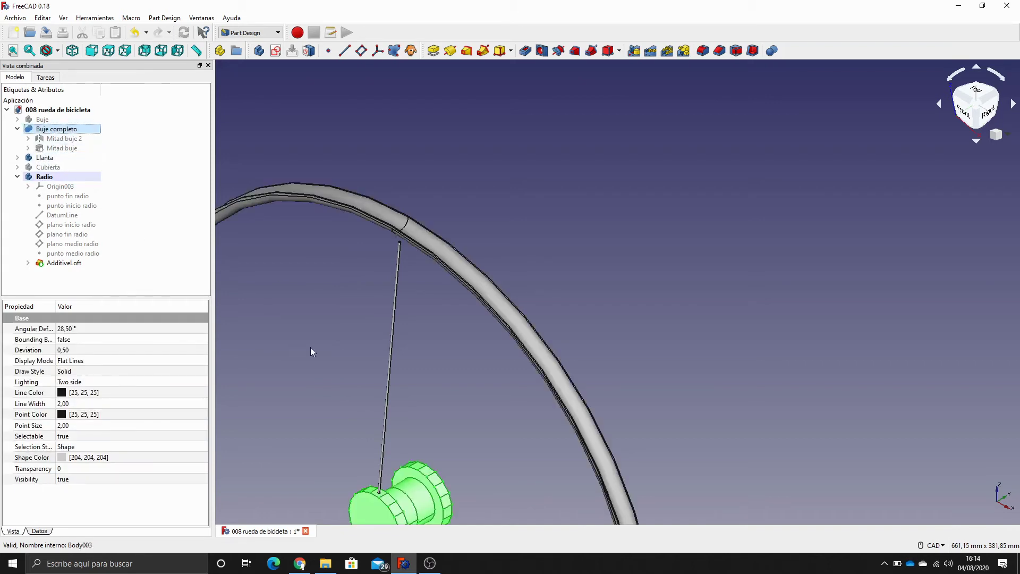
{"action": "left_click", "coordinate": [338, 363]}
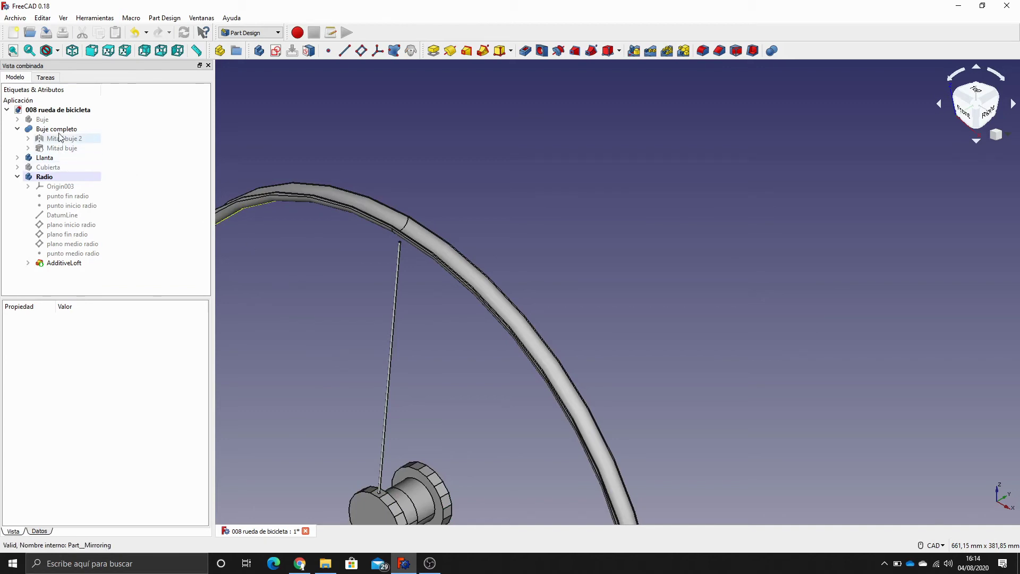
{"action": "left_click", "coordinate": [56, 129]}
{"action": "key", "text": "space"}
{"action": "left_click", "coordinate": [45, 158]}
{"action": "key", "text": "space"}
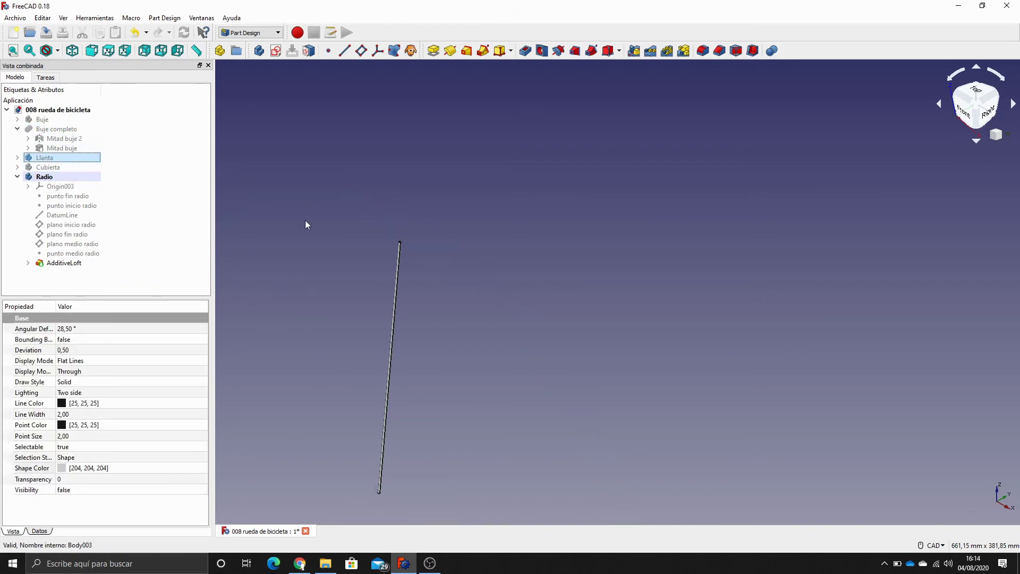
Start a new sketch on the upper end face of the lofted spoke
{"action": "scroll", "coordinate": [350, 216], "scroll_direction": "up", "scroll_amount": 12}
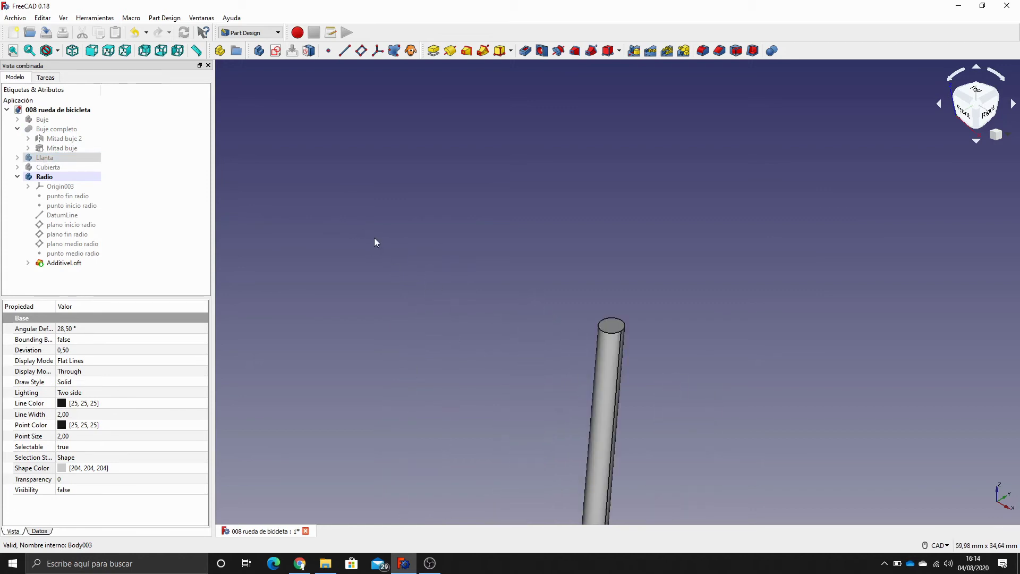
{"action": "left_click", "coordinate": [611, 325]}
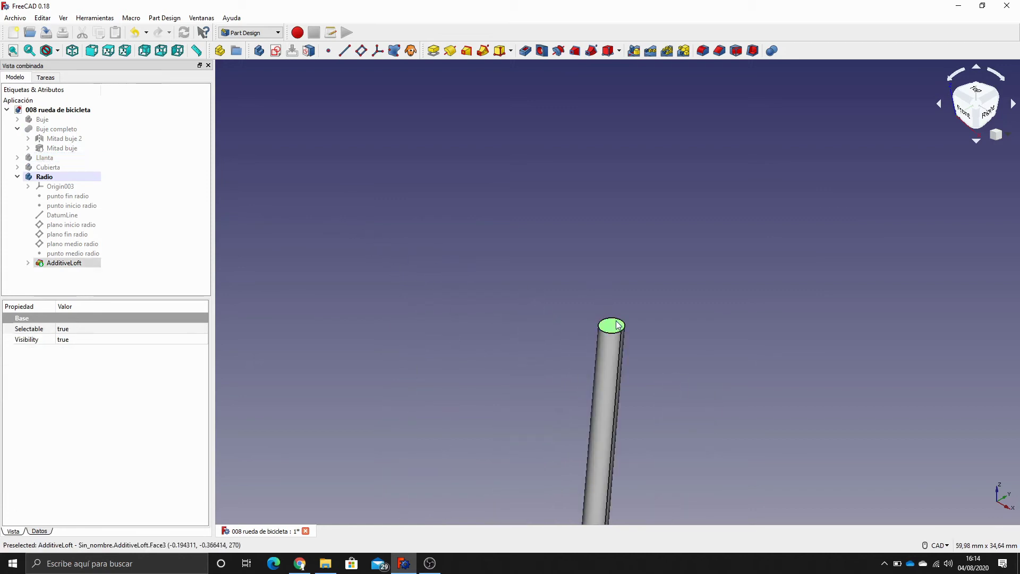
{"action": "left_click", "coordinate": [276, 51]}
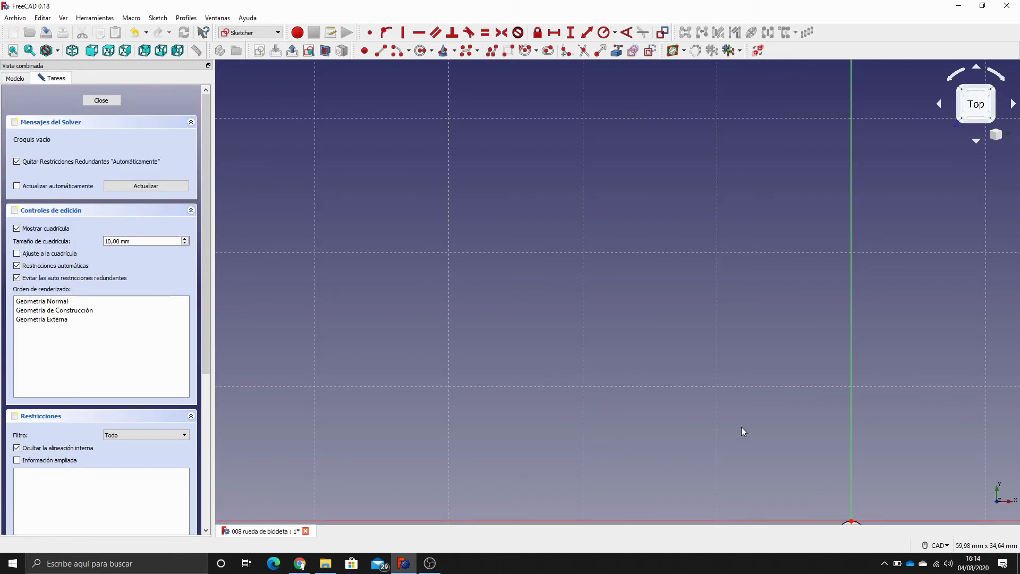
Link the circular edge of the spoke's end face into the sketch as external geometry
{"action": "middle_click_drag", "start_coordinate": [740, 426], "coordinate": [563, 215]}
{"action": "scroll", "coordinate": [594, 289], "scroll_direction": "up", "scroll_amount": 2}
{"action": "scroll", "coordinate": [885, 395], "scroll_direction": "up", "scroll_amount": 2}
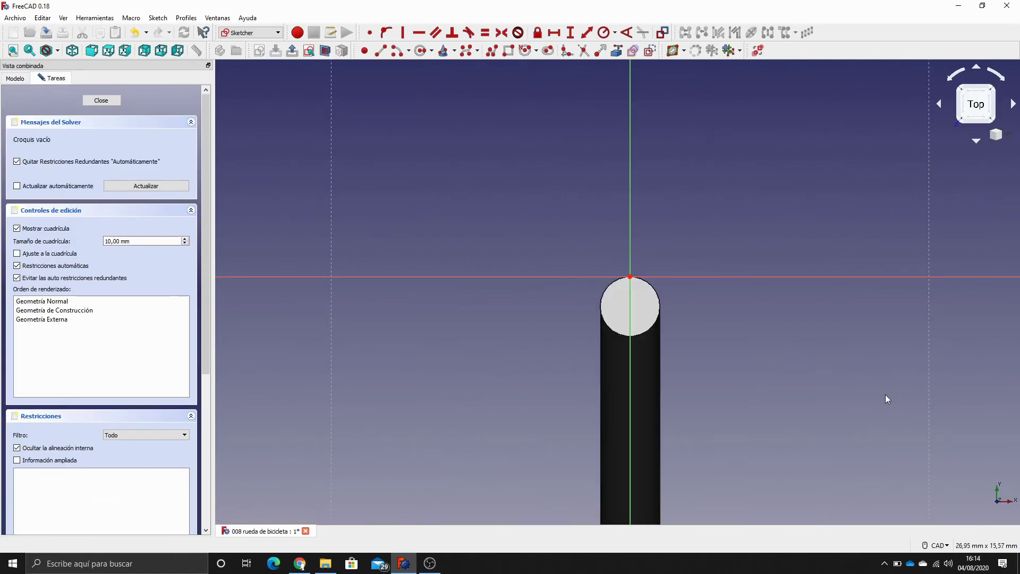
{"action": "scroll", "coordinate": [709, 200], "scroll_direction": "up", "scroll_amount": 2}
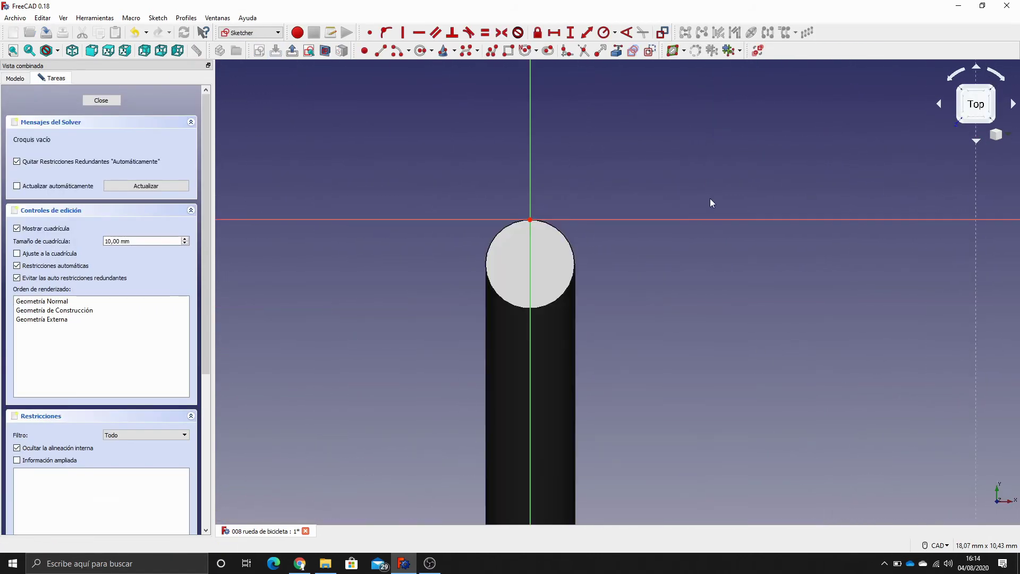
{"action": "left_click", "coordinate": [617, 51]}
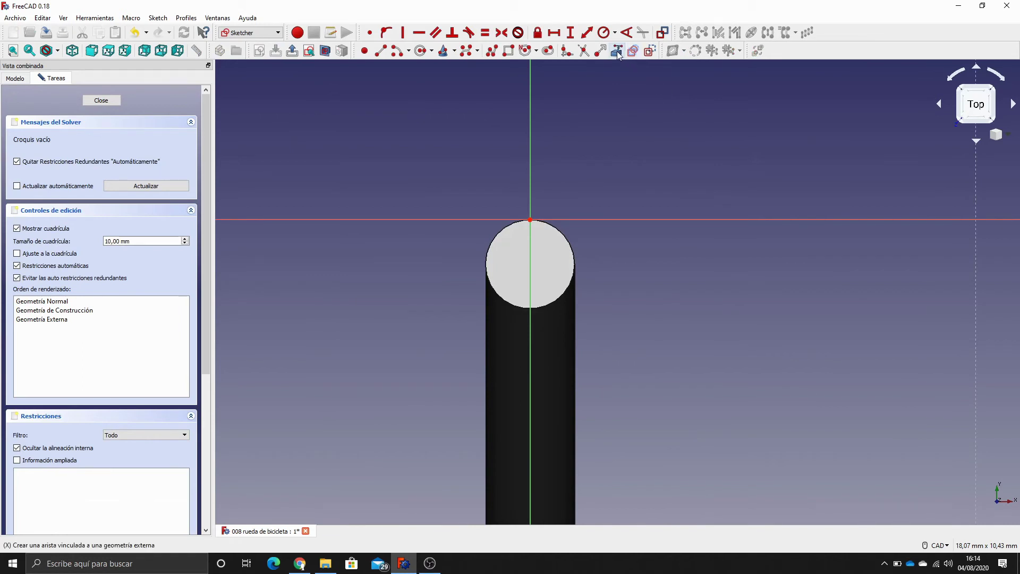
{"action": "left_click", "coordinate": [572, 245]}
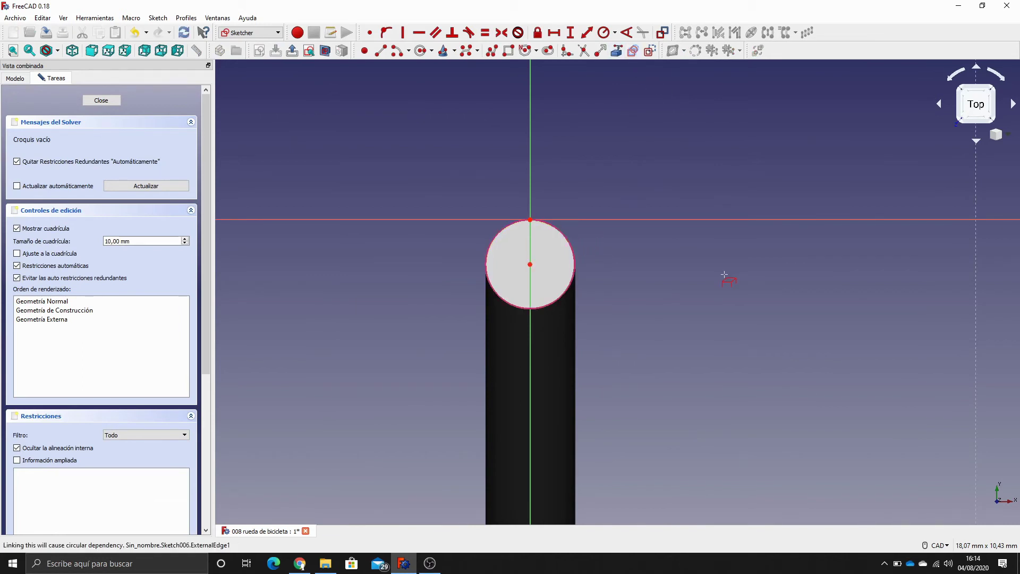
{"action": "right_click", "coordinate": [724, 283]}
Draw a circle with a radius of about 1.53 mm centred on the linked edge's centre point
{"action": "left_click", "coordinate": [422, 51]}
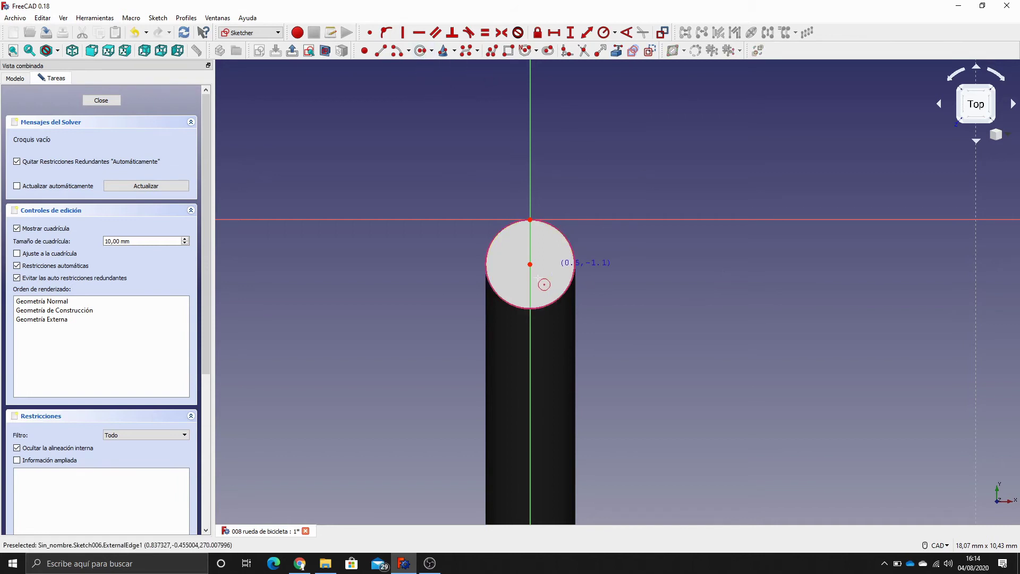
{"action": "left_click", "coordinate": [530, 265]}
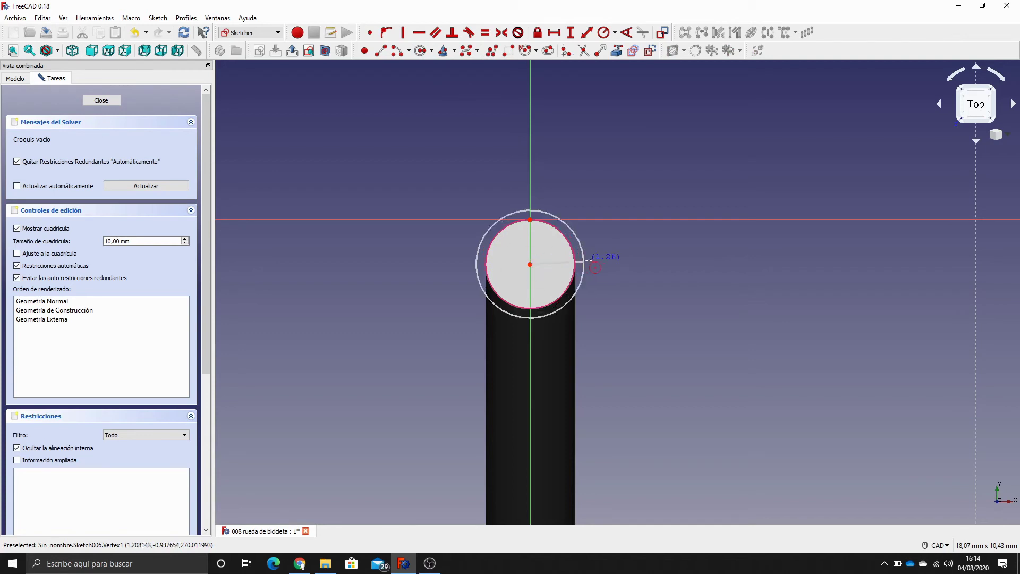
{"action": "left_click", "coordinate": [598, 263]}
{"action": "right_click", "coordinate": [598, 263]}
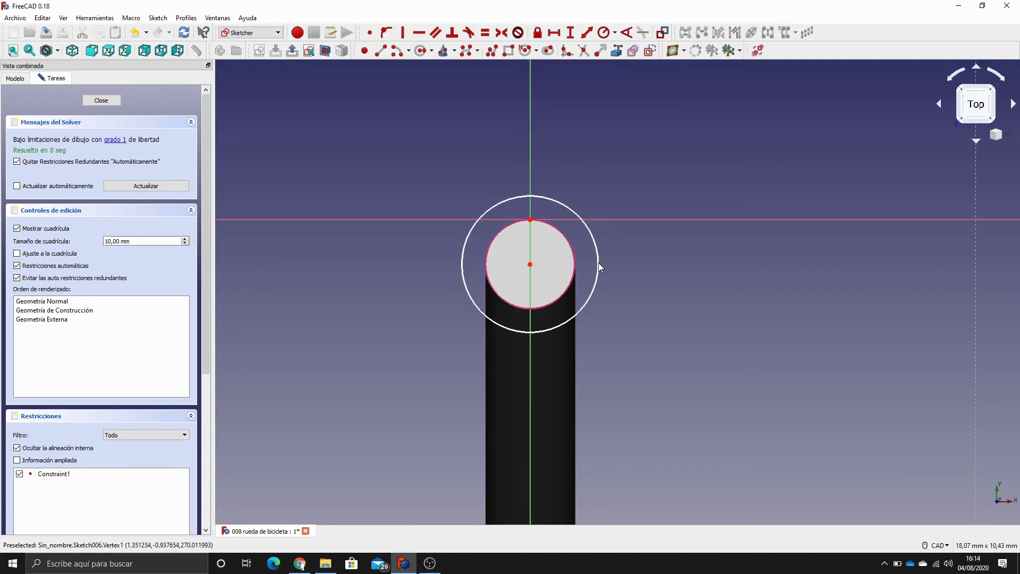
Constrain the radius of the circle around the spoke's end face to 1.5 mm and close the sketch
{"action": "left_click", "coordinate": [598, 265]}
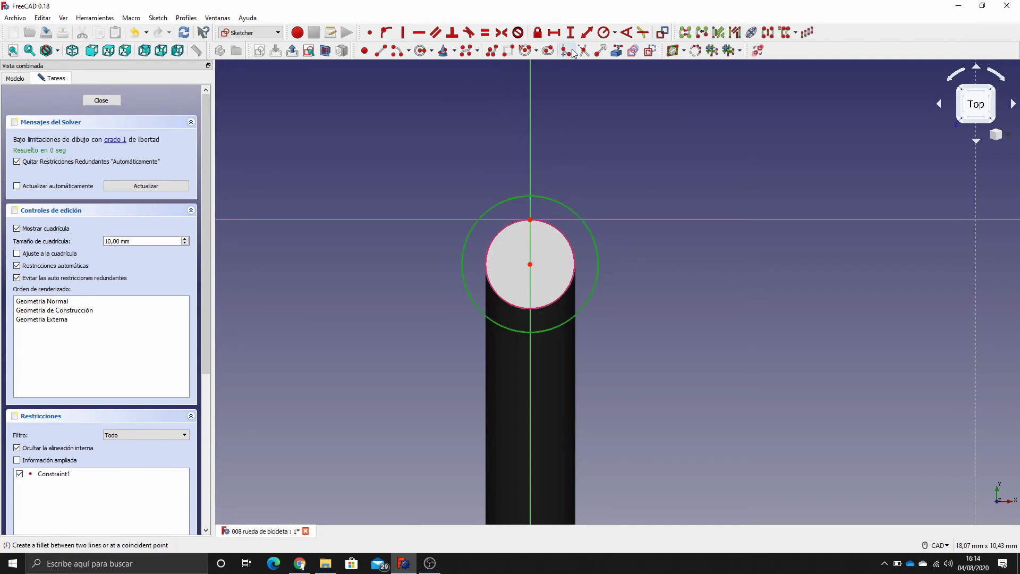
{"action": "left_click", "coordinate": [604, 33]}
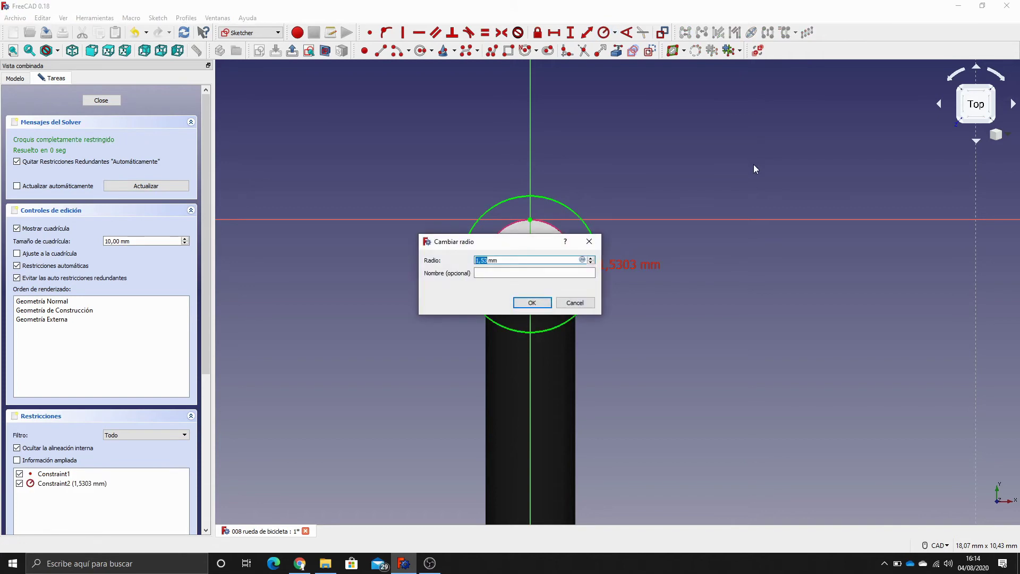
{"action": "type", "text": "1,5"}
{"action": "key", "text": "Return"}
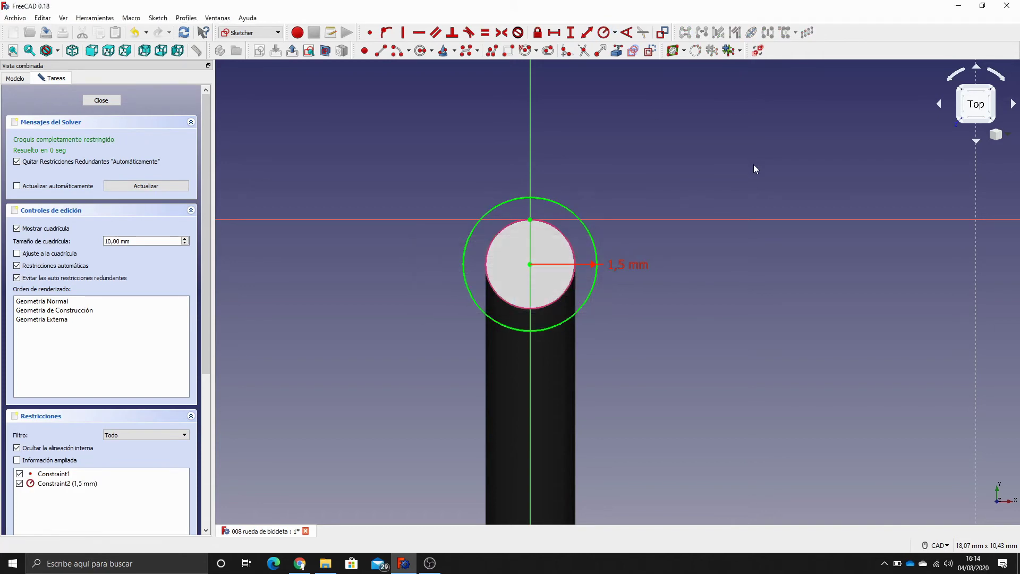
{"action": "left_click", "coordinate": [94, 102]}
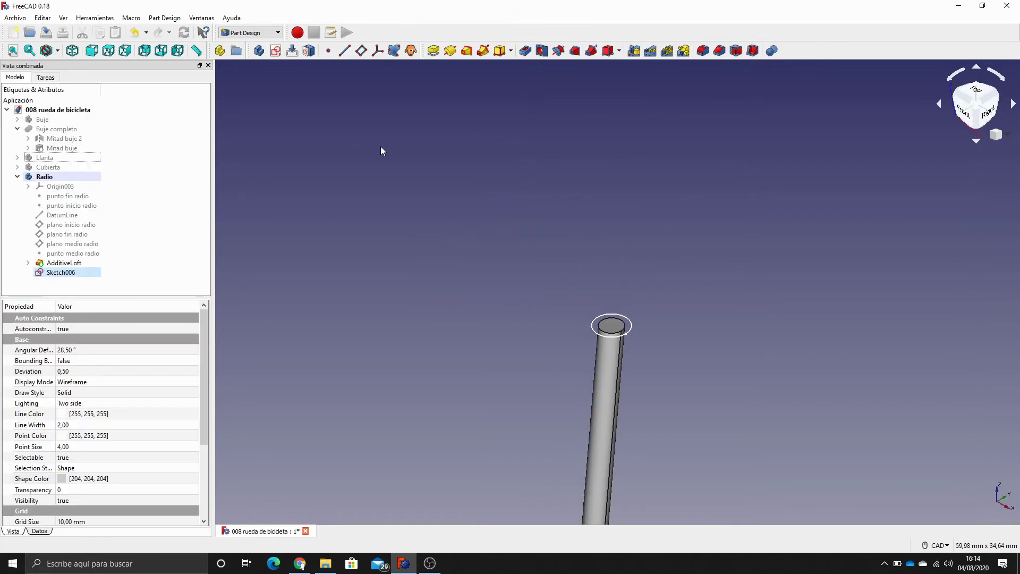
Rename the additive loft in the Radio body as "medio radio"
{"action": "left_click", "coordinate": [79, 263]}
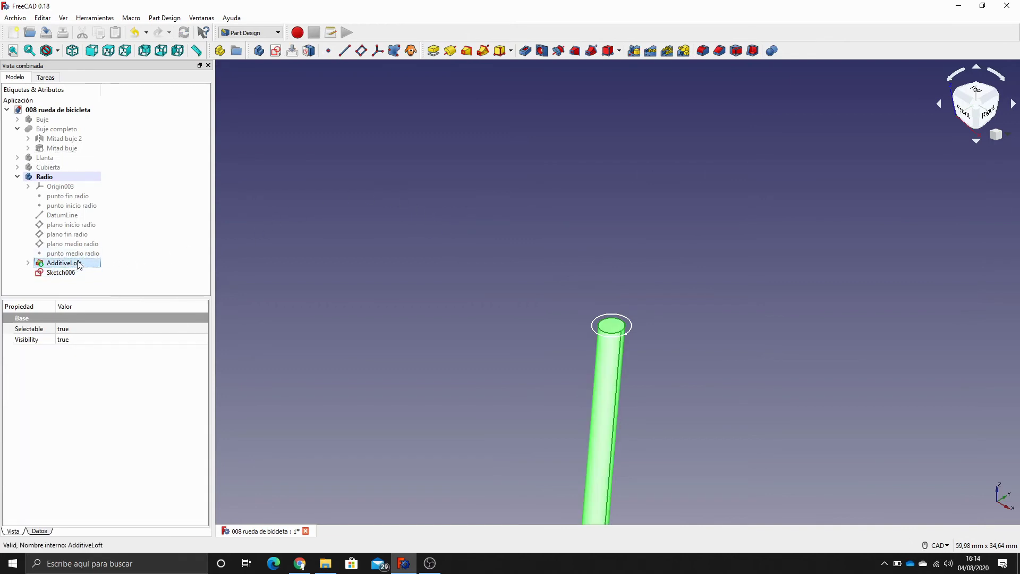
{"action": "key", "text": "F2"}
{"action": "type", "text": "medio radio"}
{"action": "key", "text": "Return"}
{"action": "key", "text": "Down"}
{"action": "key", "text": "Up"}
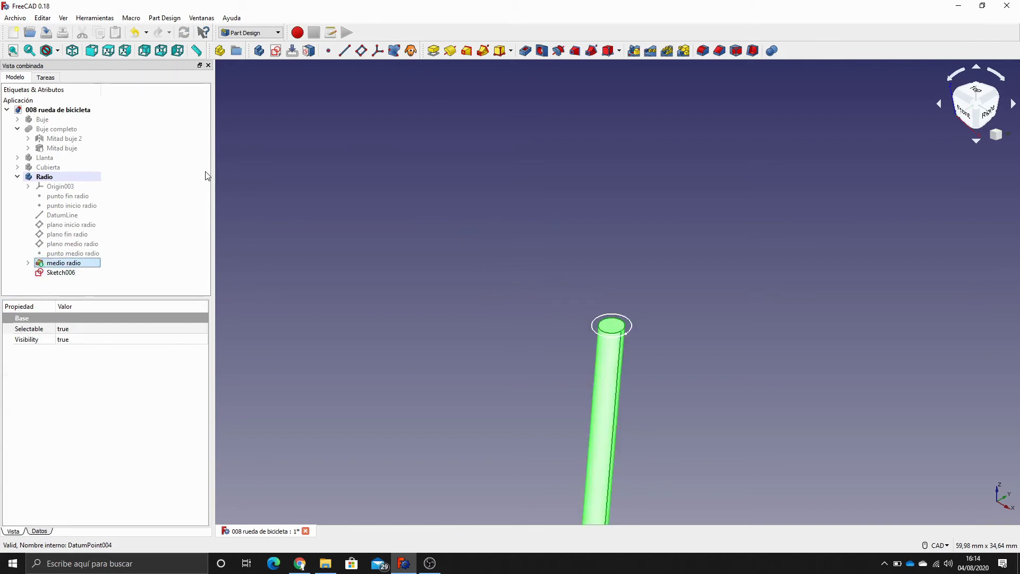
Rename the new end-face sketch in the Radio body as "Sketch medio radio B"
{"action": "key", "text": "Right"}
{"action": "key", "text": "Left"}
{"action": "key", "text": "Down"}
{"action": "key", "text": "F2"}
{"action": "type", "text": "Sketch medio r"}
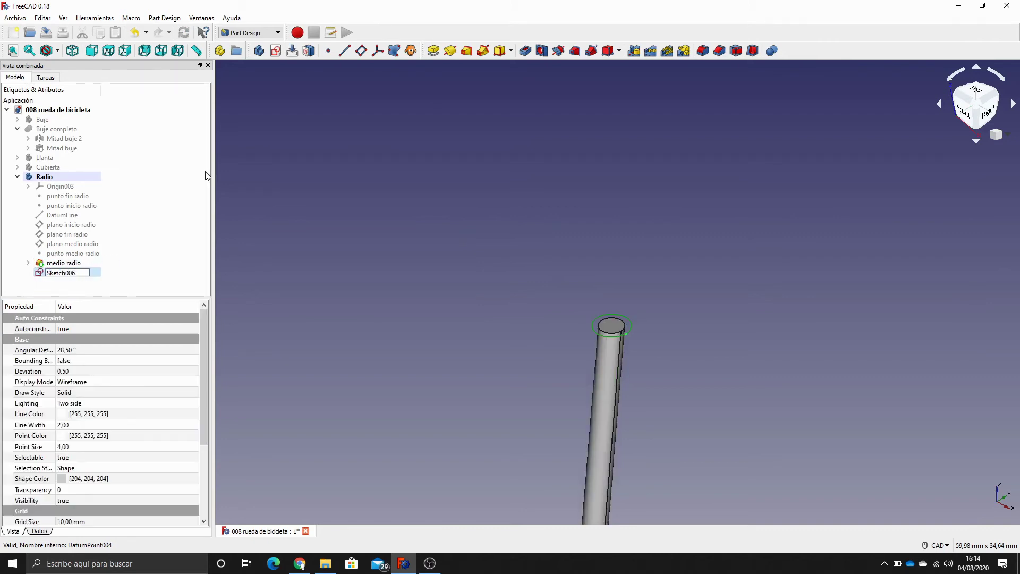
{"action": "type", "text": "adio B"}
{"action": "key", "text": "Return"}
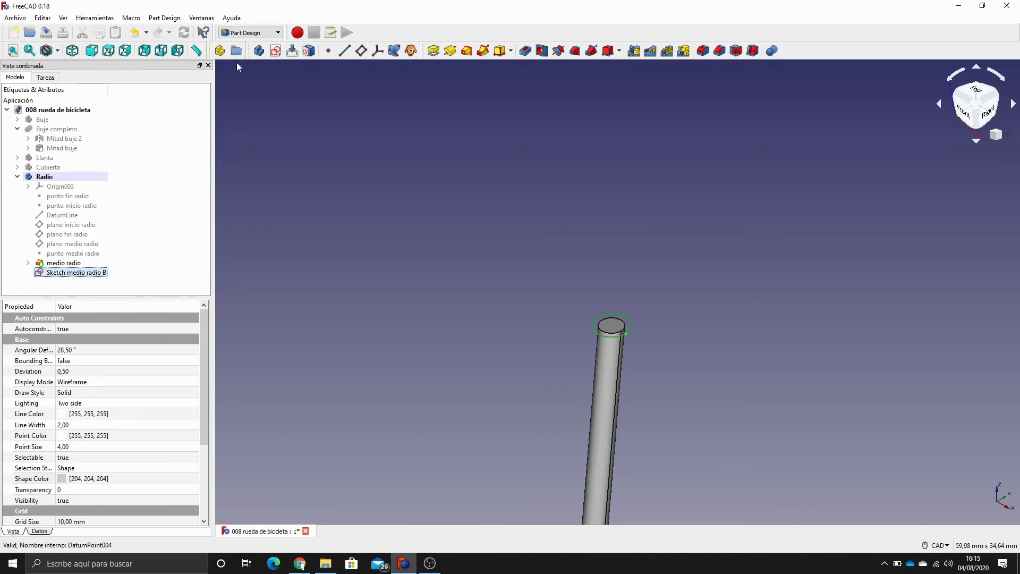
{"action": "left_click", "coordinate": [327, 271]}
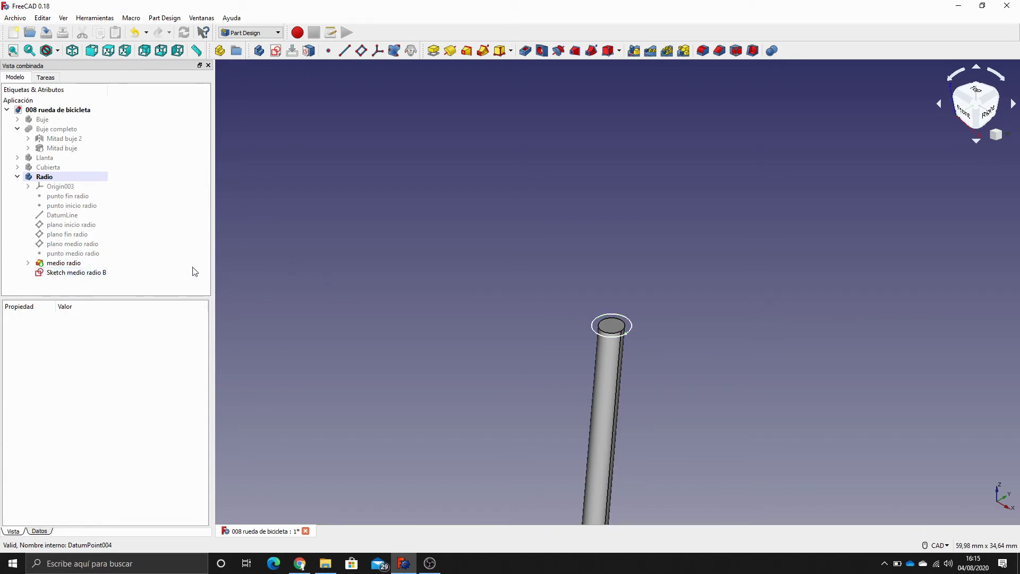
Hide the medio radio loft and Sketch medio radio B, and show the punto fin radio point
{"action": "left_click", "coordinate": [64, 263]}
{"action": "key", "text": "space"}
{"action": "left_click", "coordinate": [66, 272]}
{"action": "key", "text": "space"}
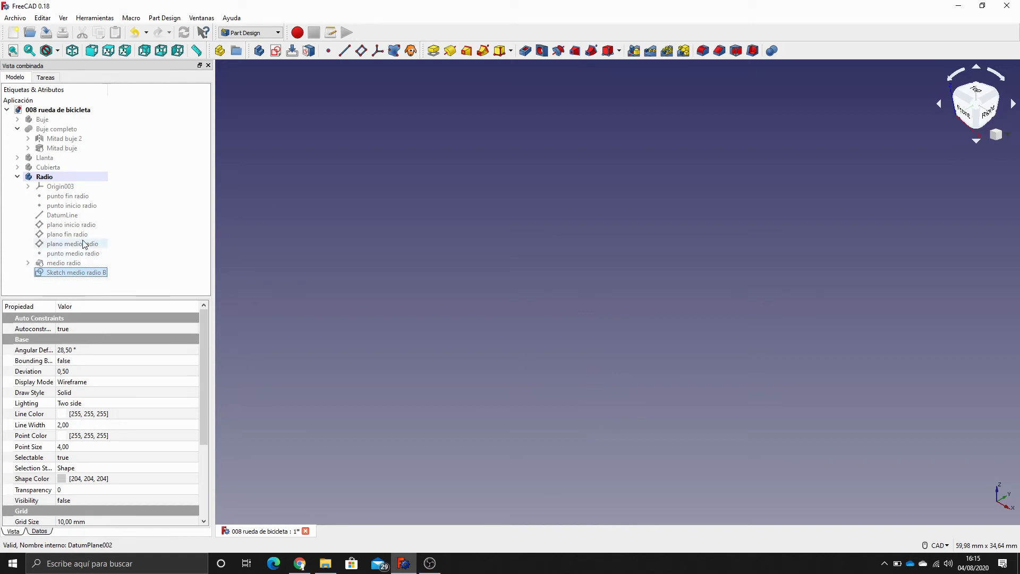
{"action": "left_click", "coordinate": [70, 196]}
{"action": "key", "text": "space"}
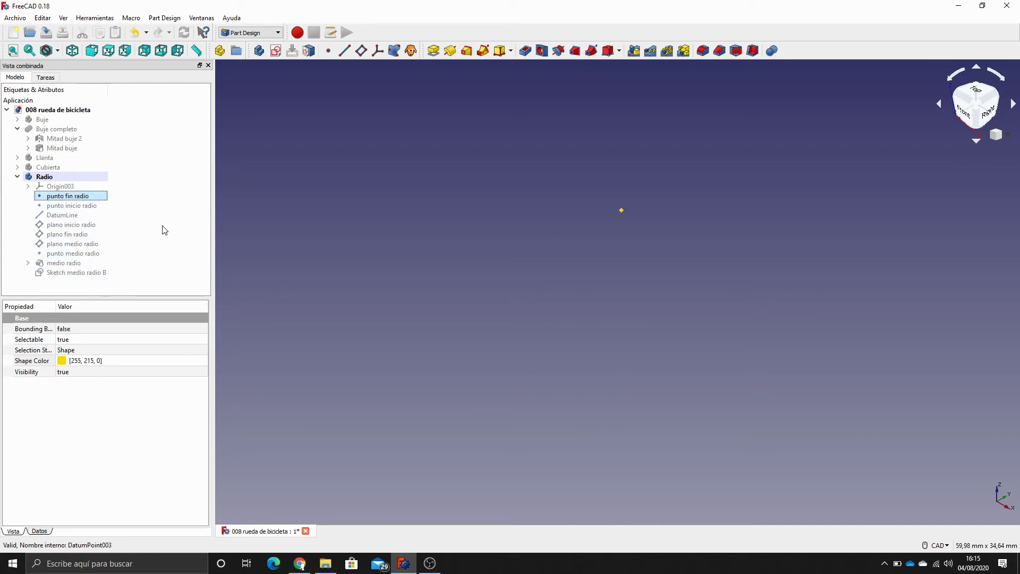
Check the plano fin radio datum plane, hide it again and start a new sketch on it
{"action": "left_click", "coordinate": [71, 234]}
{"action": "key", "text": "space"}
{"action": "scroll", "coordinate": [319, 194], "scroll_direction": "down", "scroll_amount": 2}
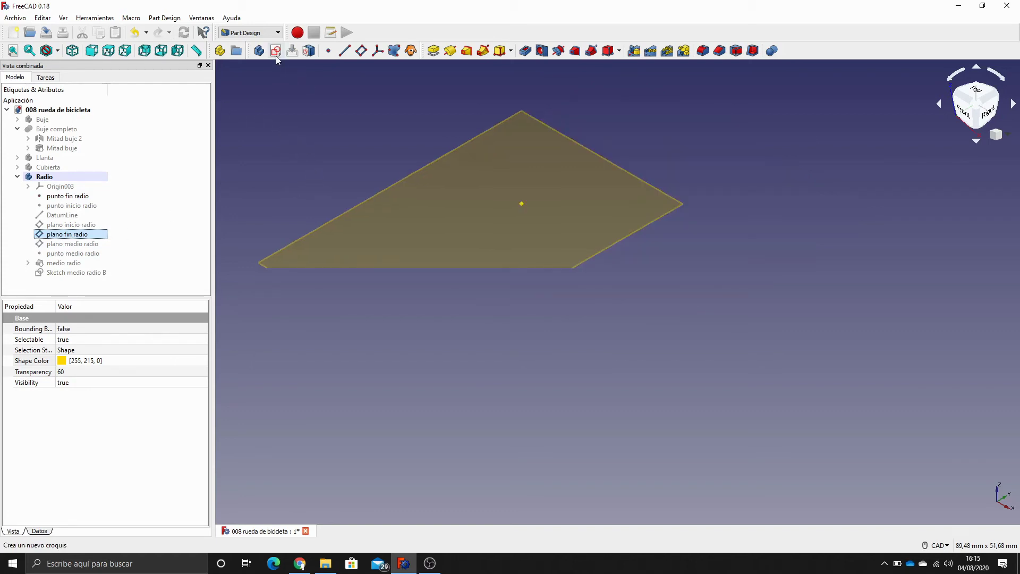
{"action": "key", "text": "space"}
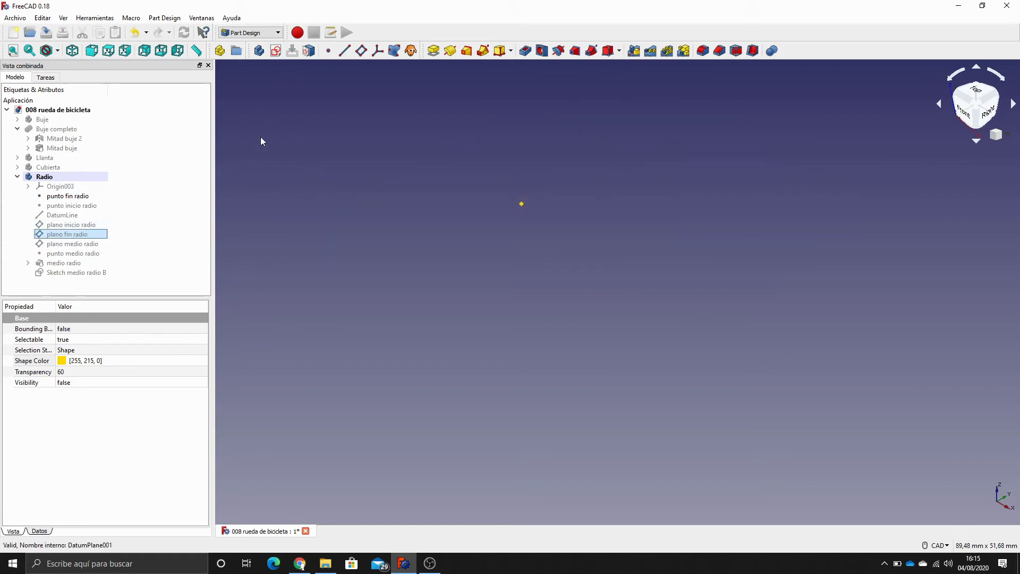
{"action": "left_click", "coordinate": [276, 50]}
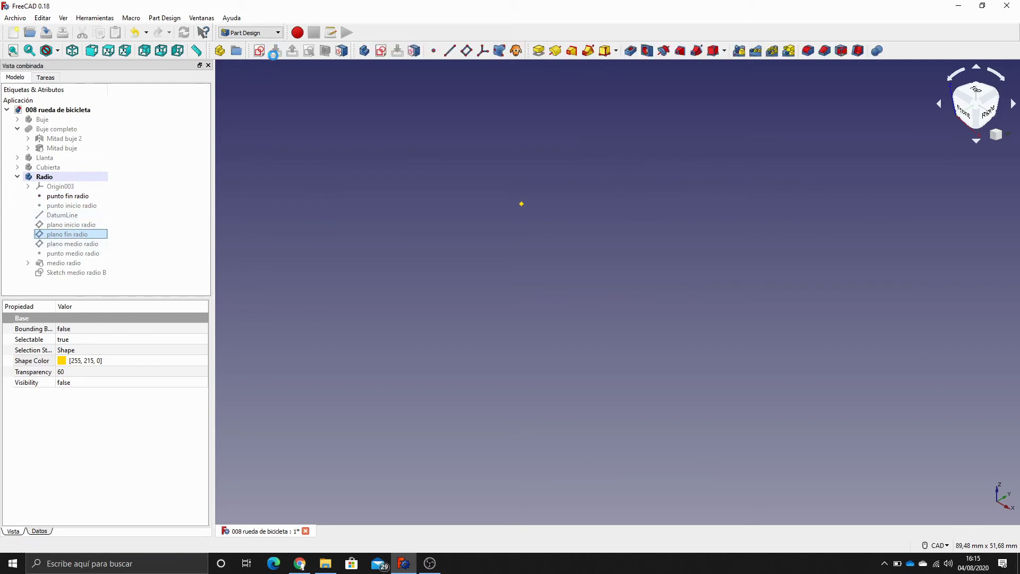
Draw a circle with a radius of about 11.7 mm centred on the sketch origin at punto fin radio
{"action": "mouse_move", "coordinate": [607, 409]}
{"action": "middle_mouse_down"}
{"action": "mouse_move", "coordinate": [515, 246]}
{"action": "mouse_move", "coordinate": [553, 259]}
{"action": "middle_mouse_up"}
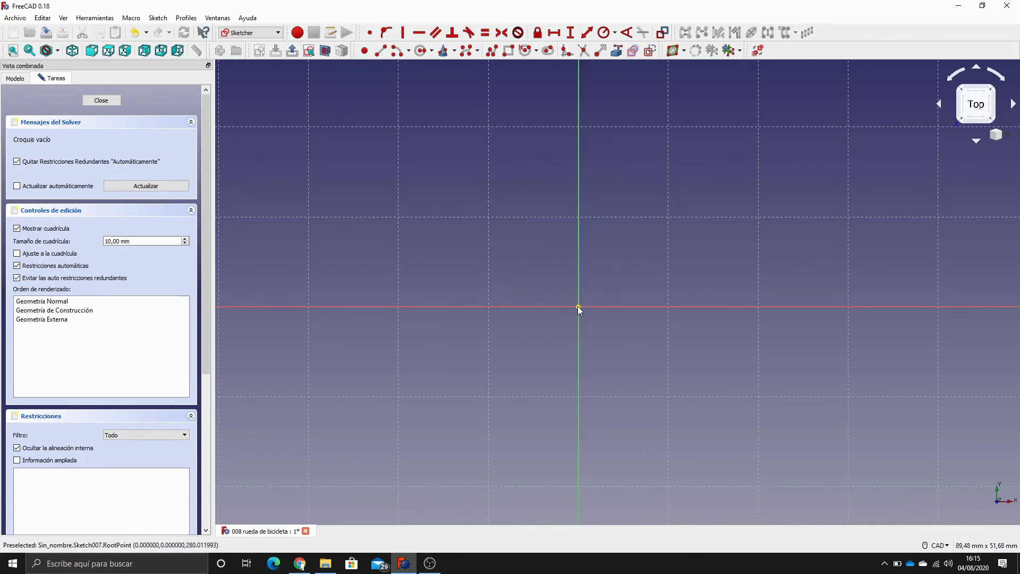
{"action": "scroll", "coordinate": [642, 336], "scroll_direction": "down", "scroll_amount": 5}
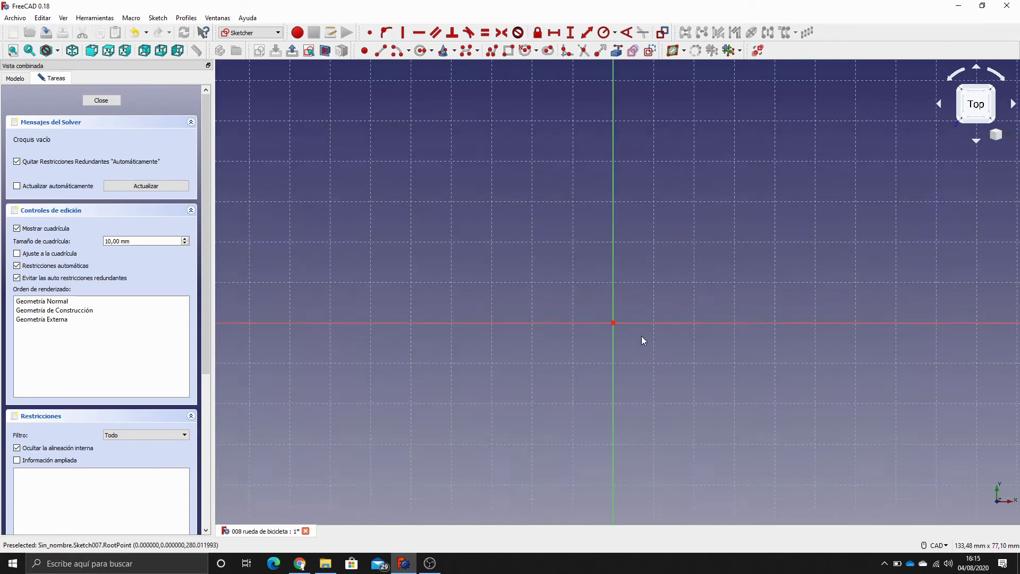
{"action": "scroll", "coordinate": [645, 336], "scroll_direction": "up", "scroll_amount": 3}
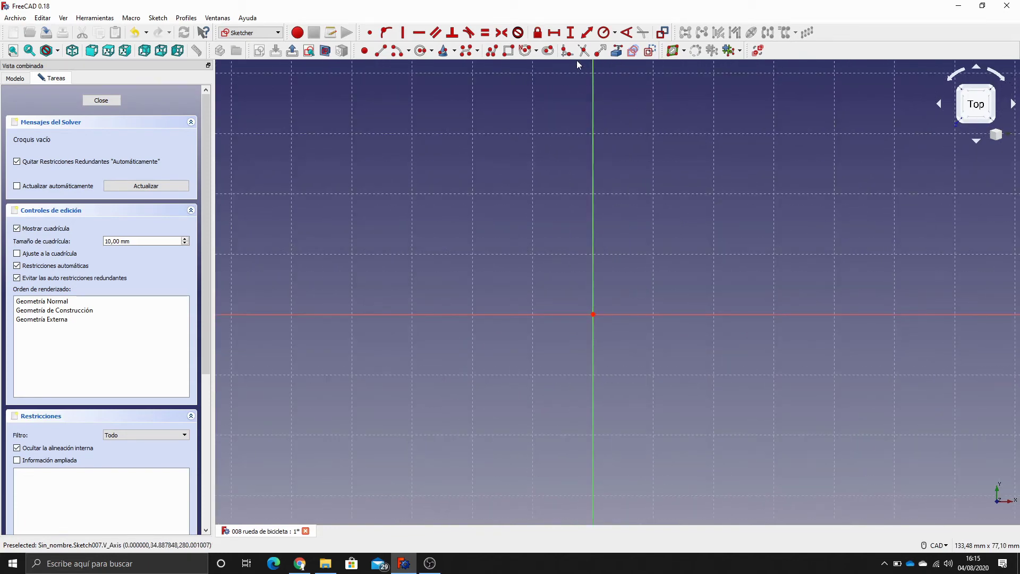
{"action": "left_click", "coordinate": [422, 51]}
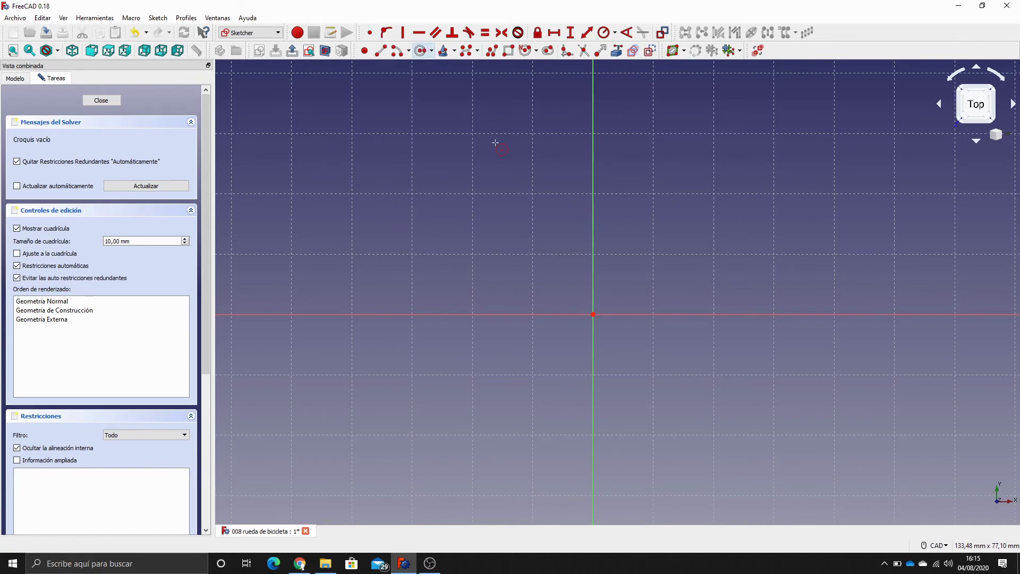
{"action": "left_click", "coordinate": [593, 314]}
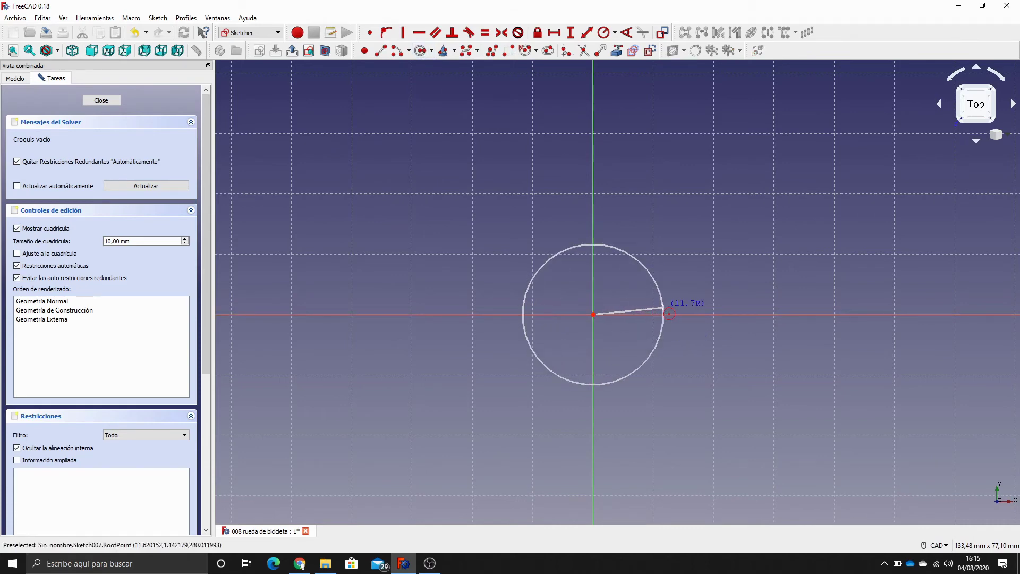
{"action": "left_click", "coordinate": [663, 307]}
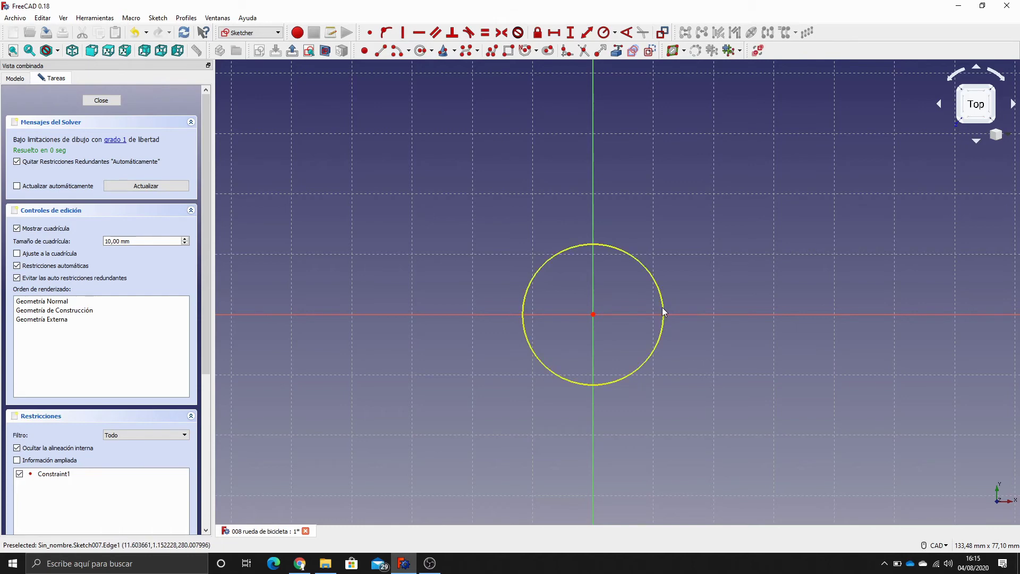
Constrain the radius of the circle around punto fin radio to 1.5 mm, close the sketch and select it in the Radio body
{"action": "left_click", "coordinate": [661, 307]}
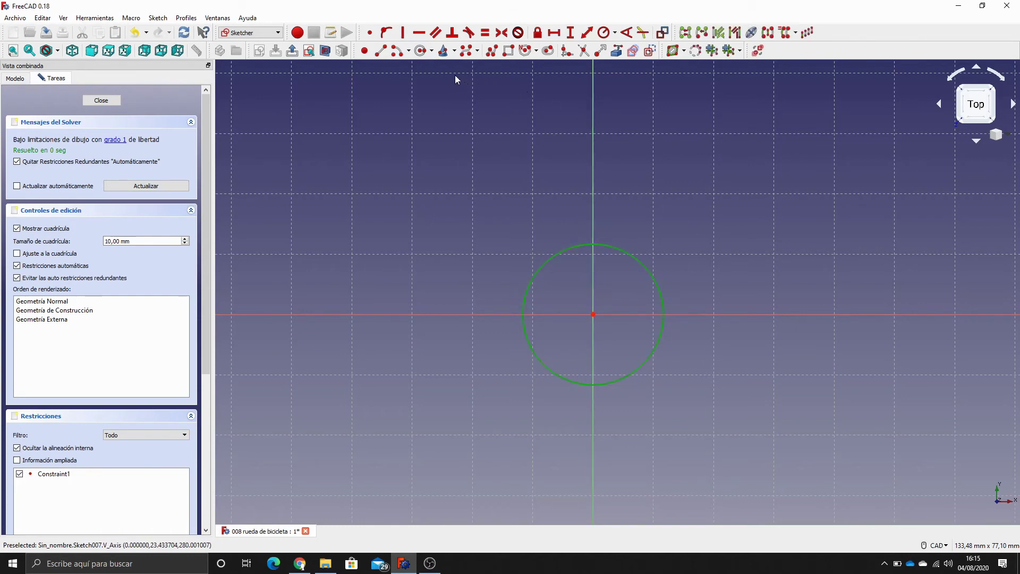
{"action": "left_click", "coordinate": [604, 32]}
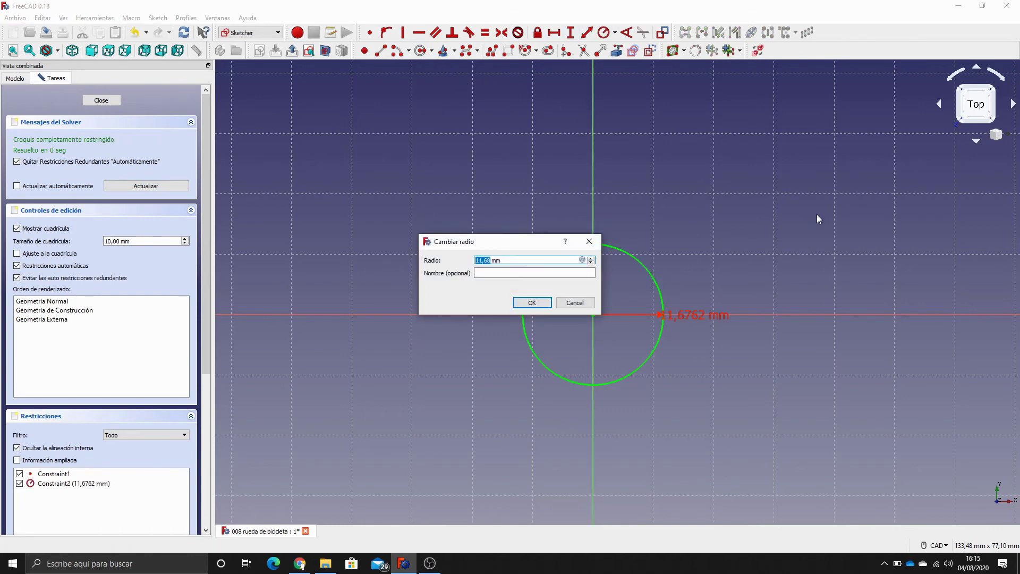
{"action": "type", "text": "1,5"}
{"action": "key", "text": "Return"}
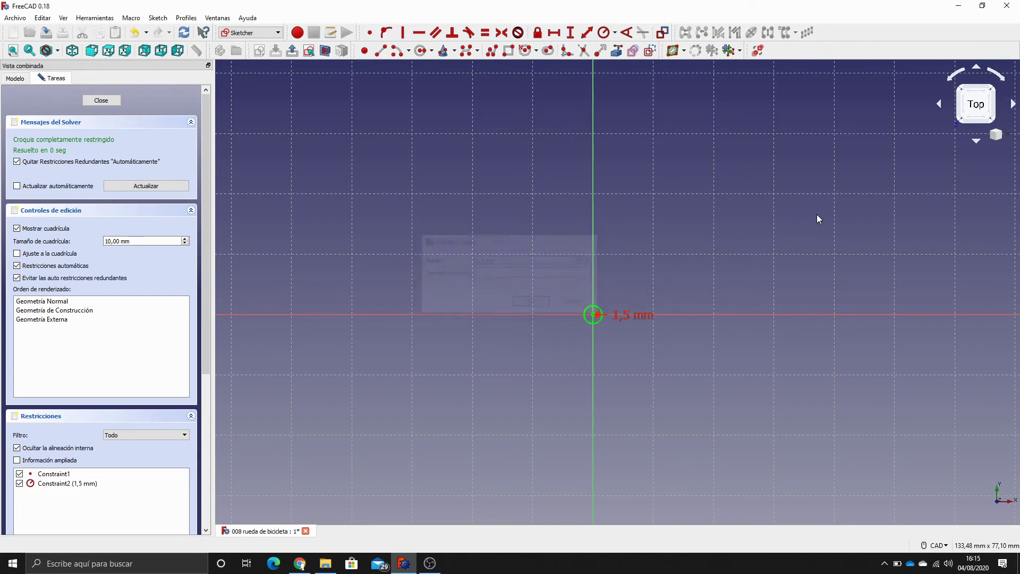
{"action": "left_click", "coordinate": [104, 101]}
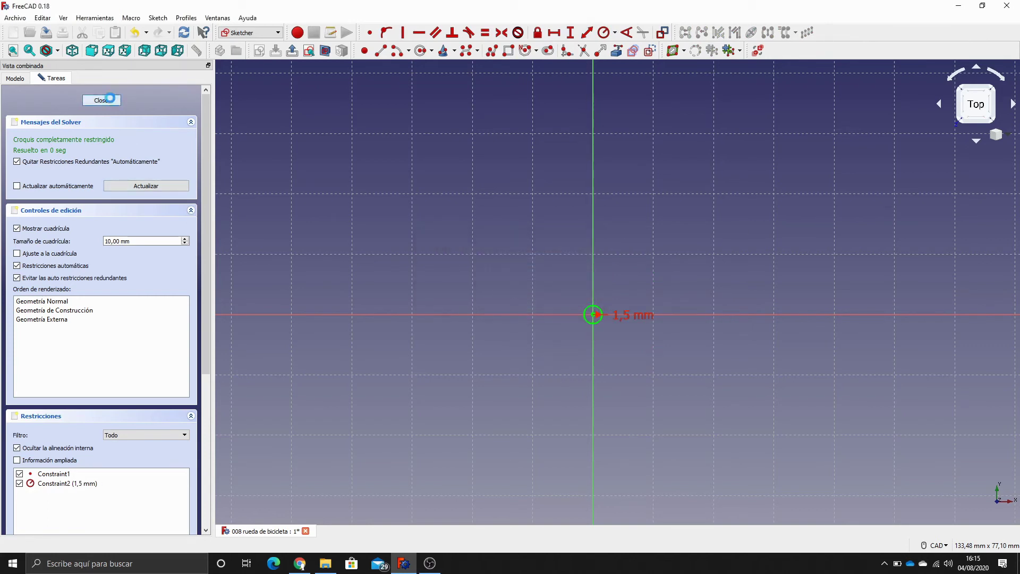
{"action": "left_click", "coordinate": [66, 283]}
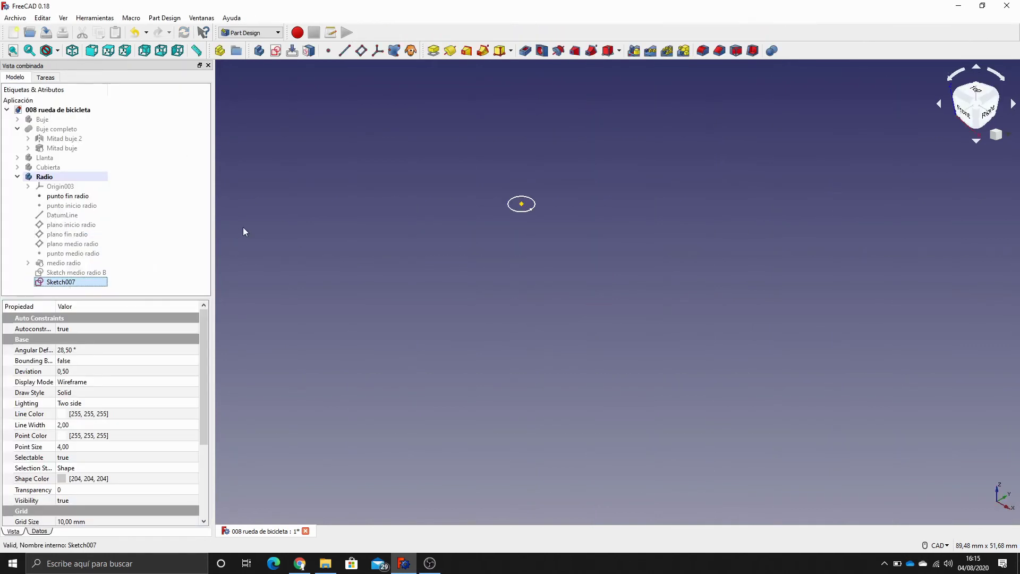
Rename the new circle sketch in the Radio body as "Sketch fin radio"
{"action": "key", "text": "End"}
{"action": "key", "text": "BackSpace"}
{"action": "key", "text": "BackSpace"}
{"action": "key", "text": "BackSpace"}
{"action": "type", "text": "fin radio"}
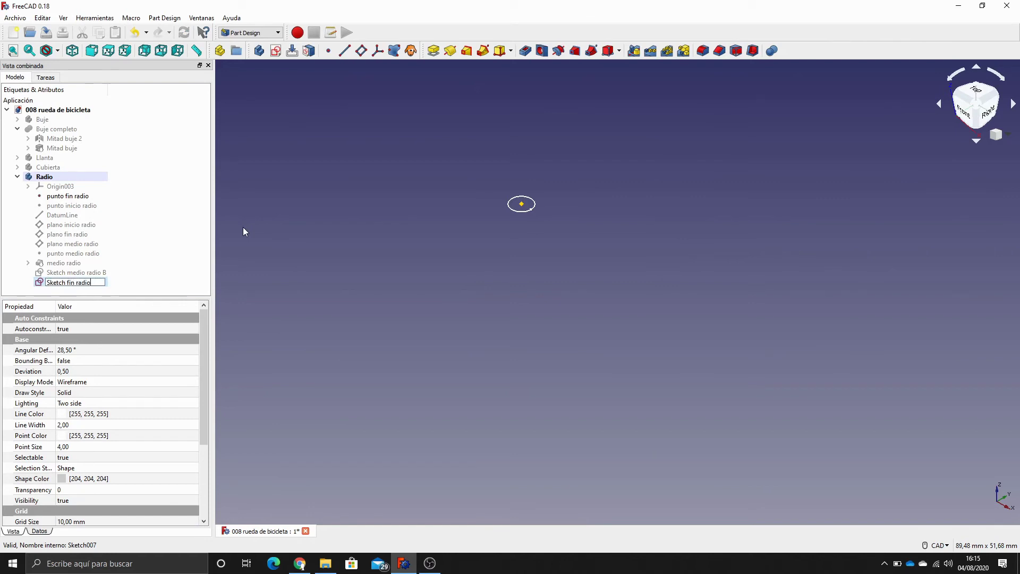
{"action": "key", "text": "Return"}
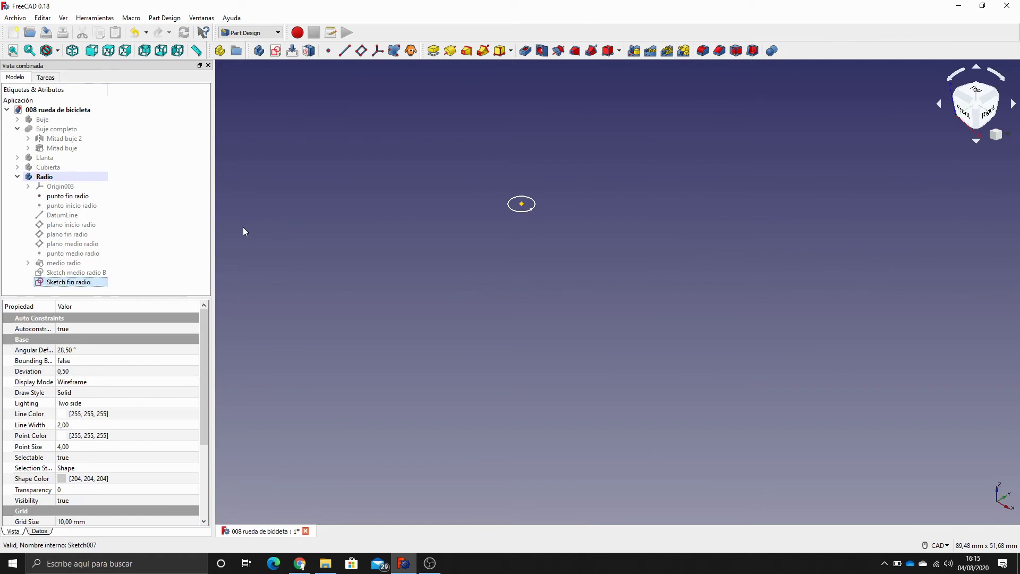
Show the medio radio loft and Sketch medio radio B, and hide the punto fin radio point
{"action": "left_click", "coordinate": [71, 263]}
{"action": "left_click", "coordinate": [77, 274]}
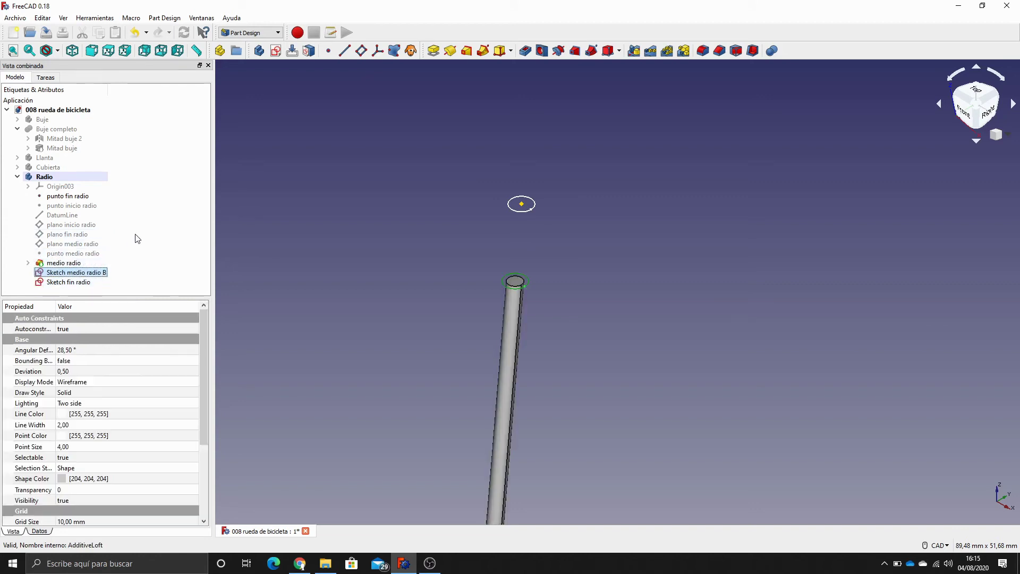
{"action": "left_click", "coordinate": [336, 239]}
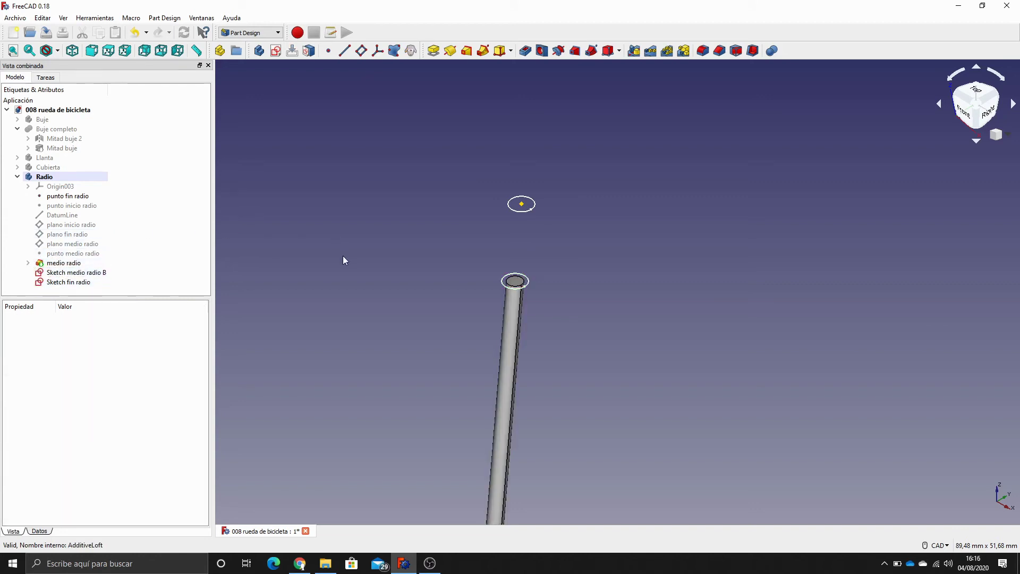
{"action": "left_click", "coordinate": [72, 197]}
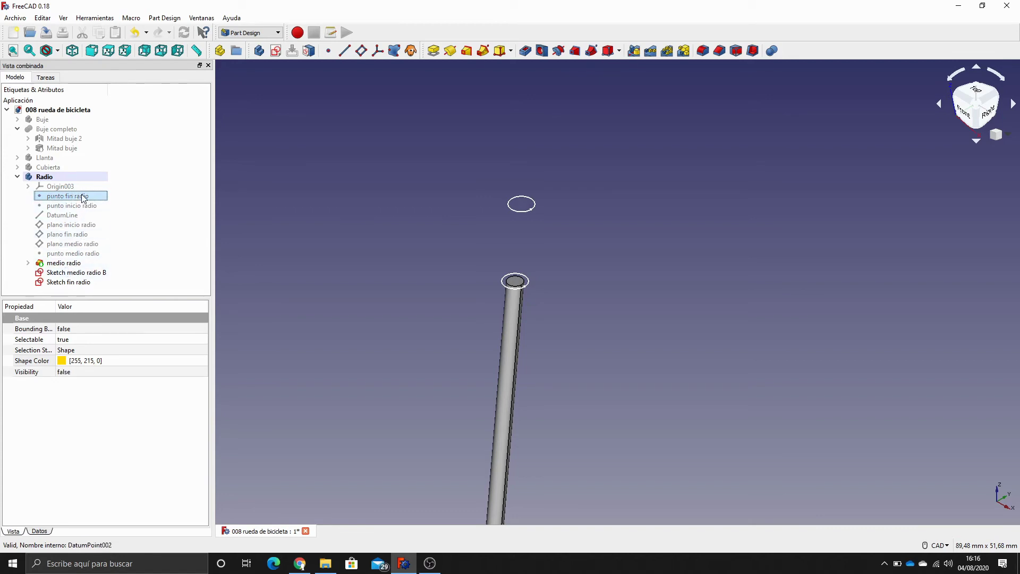
{"action": "left_click", "coordinate": [169, 245]}
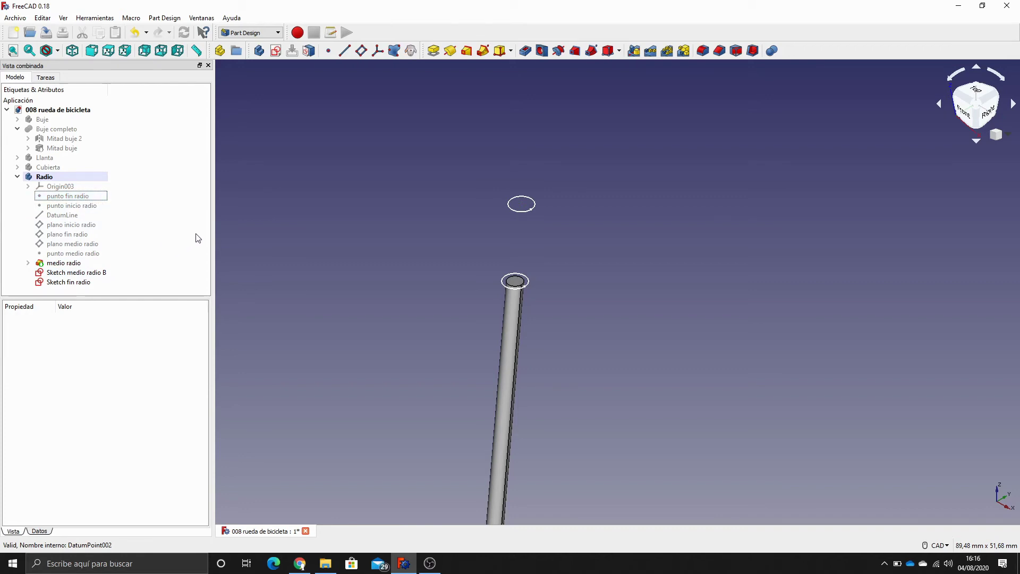
Create an additive loft from Sketch medio radio B as the profile to Sketch fin radio as the section
{"action": "left_click", "coordinate": [75, 281]}
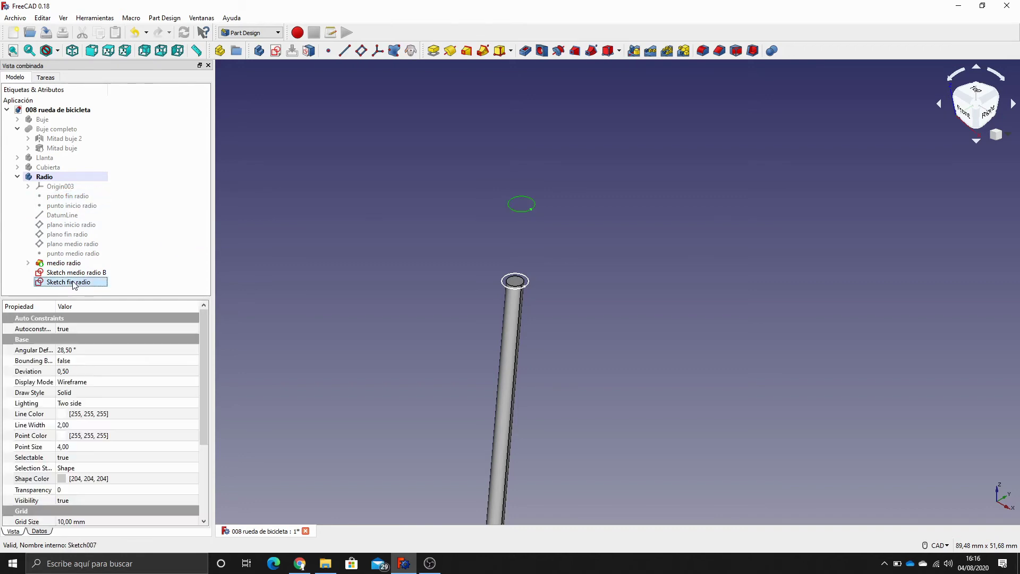
{"action": "left_click", "coordinate": [75, 273]}
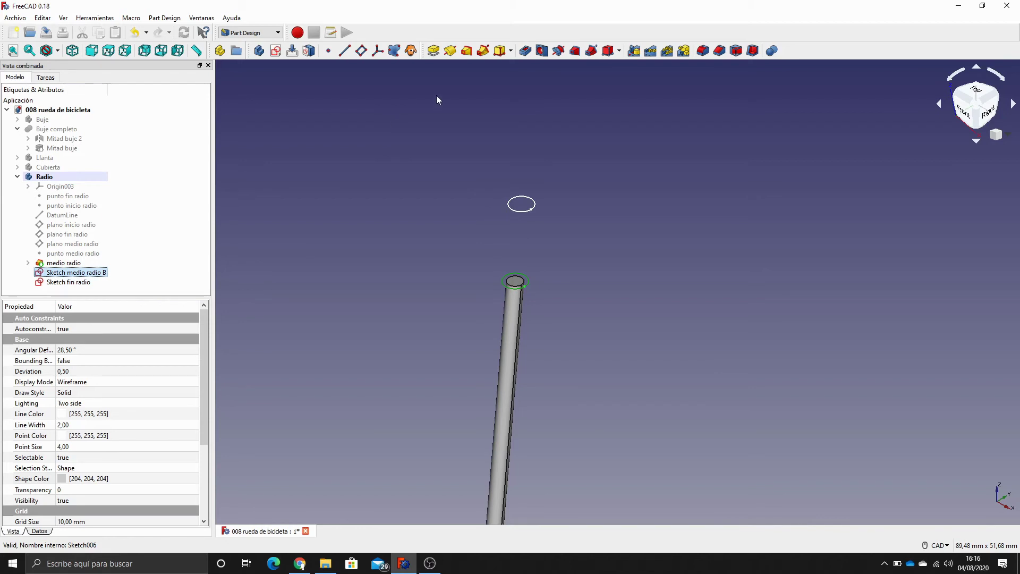
{"action": "left_click", "coordinate": [465, 50]}
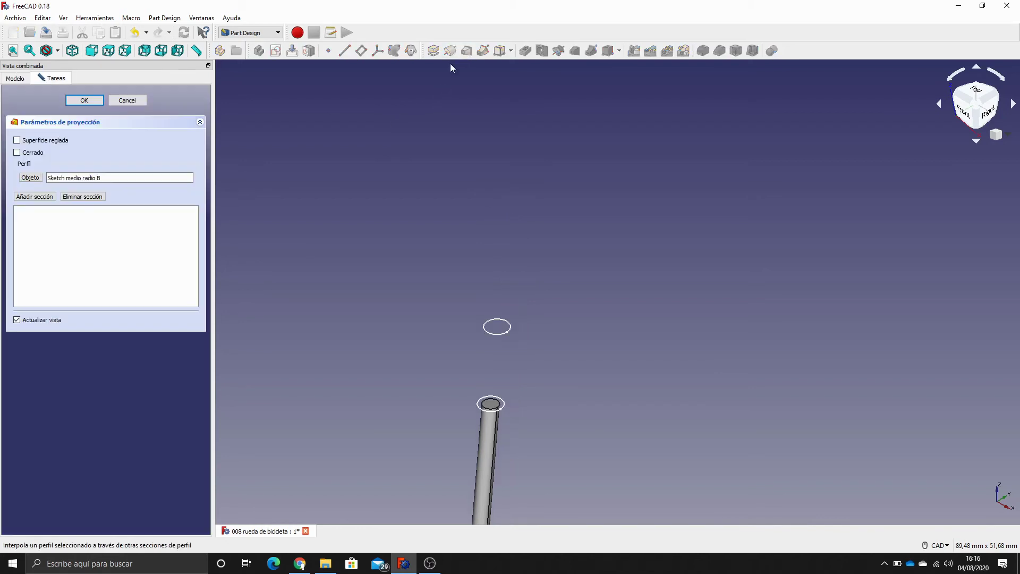
{"action": "left_click", "coordinate": [47, 197]}
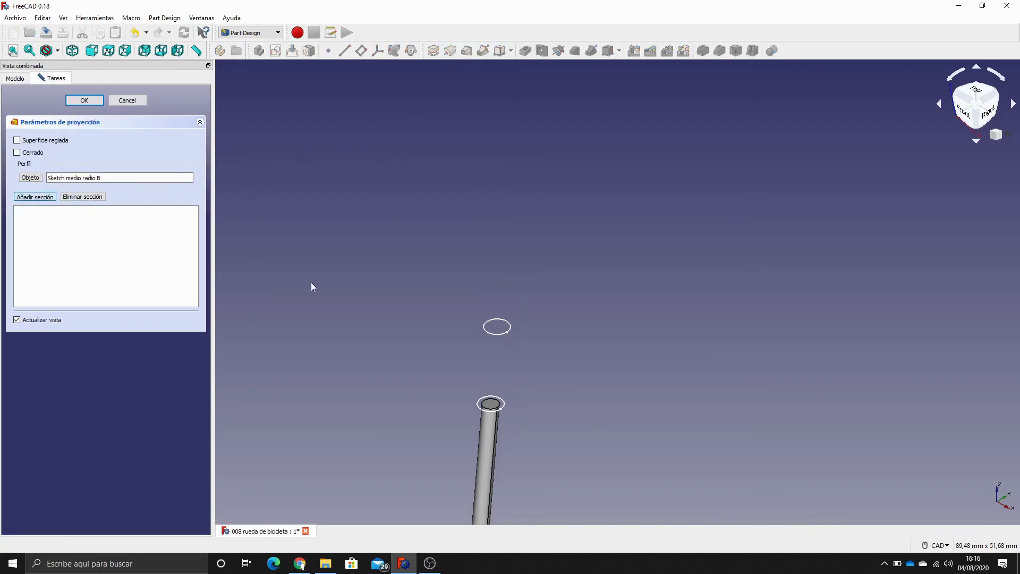
{"action": "left_click", "coordinate": [491, 336]}
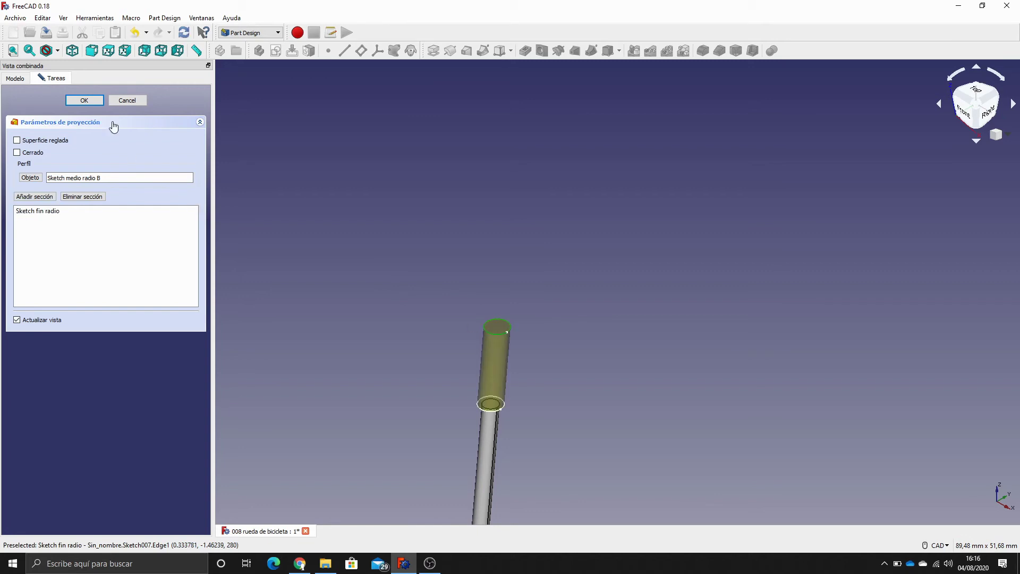
{"action": "left_click", "coordinate": [95, 102]}
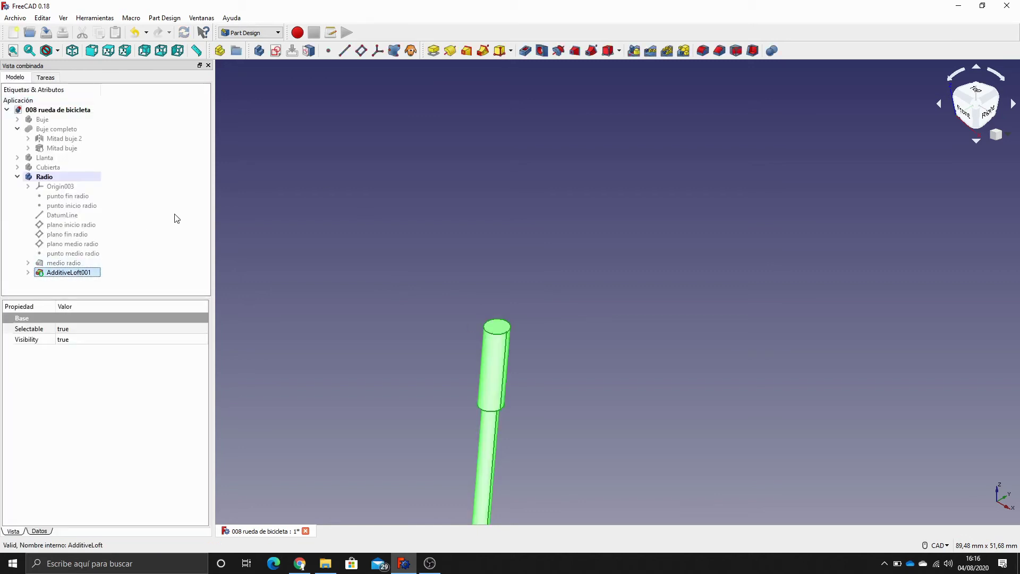
Rename the new additive loft at the spoke's rim end as "loft radio"
{"action": "key", "text": "F2"}
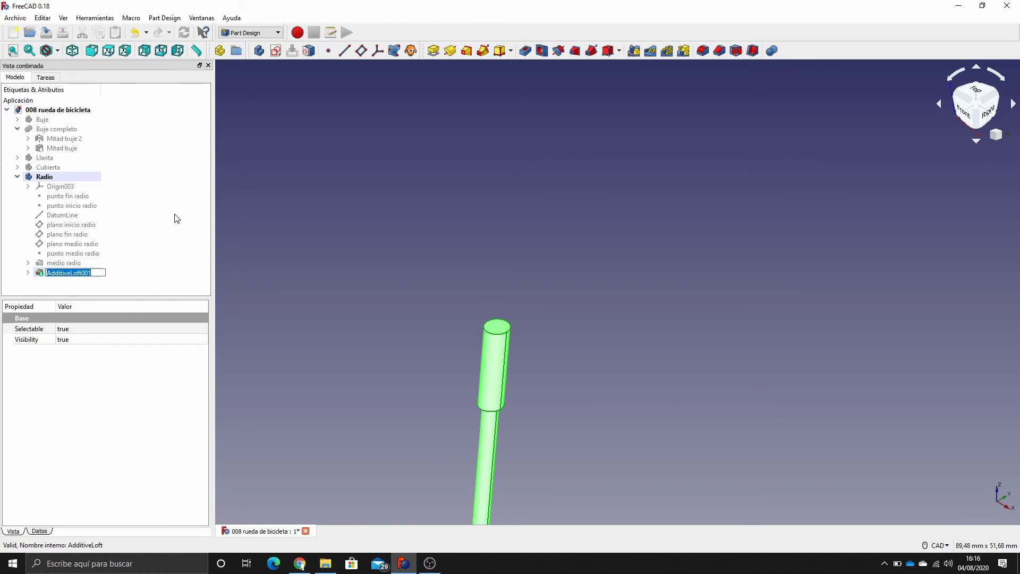
{"action": "type", "text": "loft radio"}
{"action": "key", "text": "Return"}
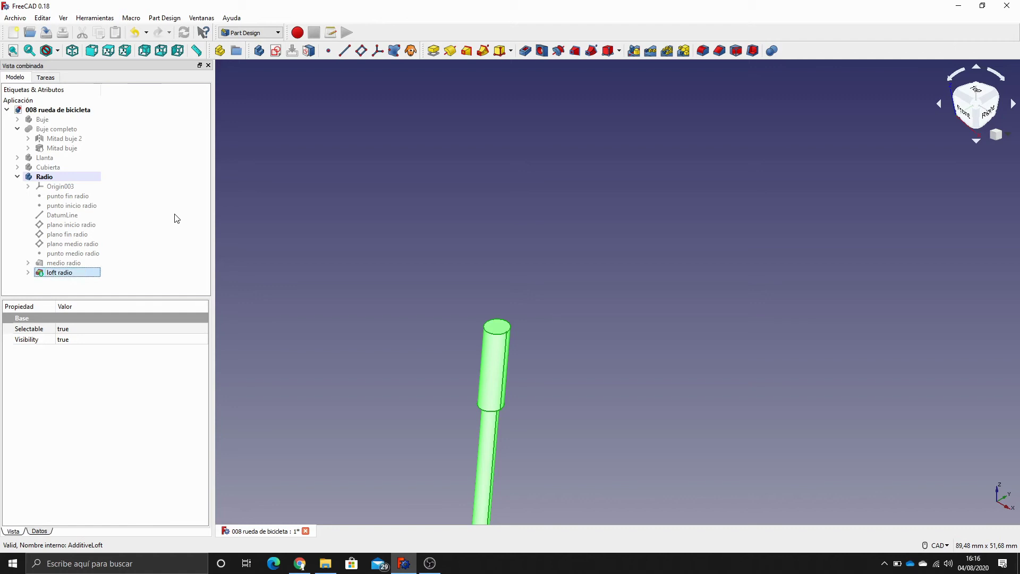
{"action": "left_click", "coordinate": [375, 261]}
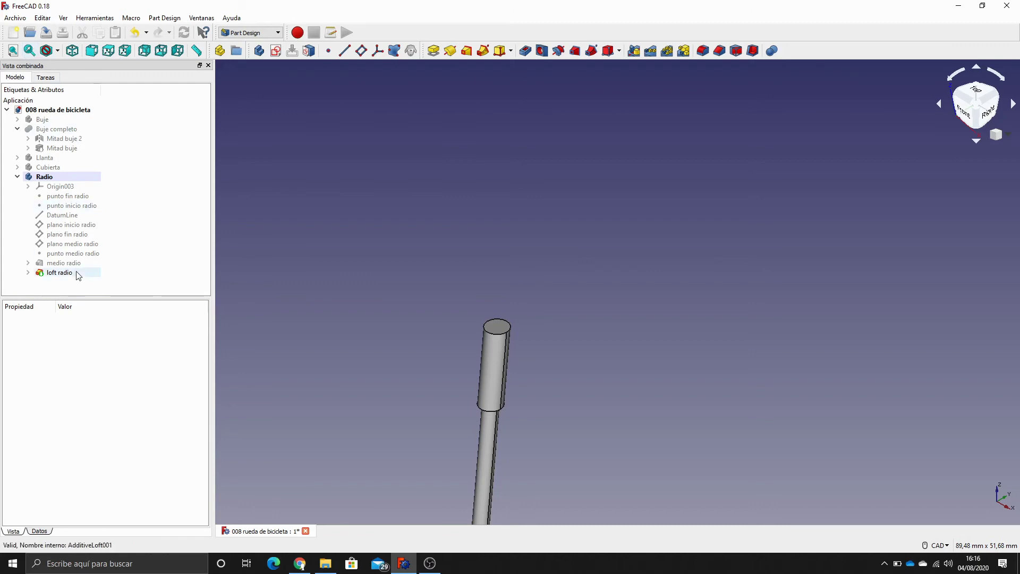
Show the Buje completo hub together with the whole spoke, leaving the single Buje body hidden
{"action": "left_click", "coordinate": [61, 272]}
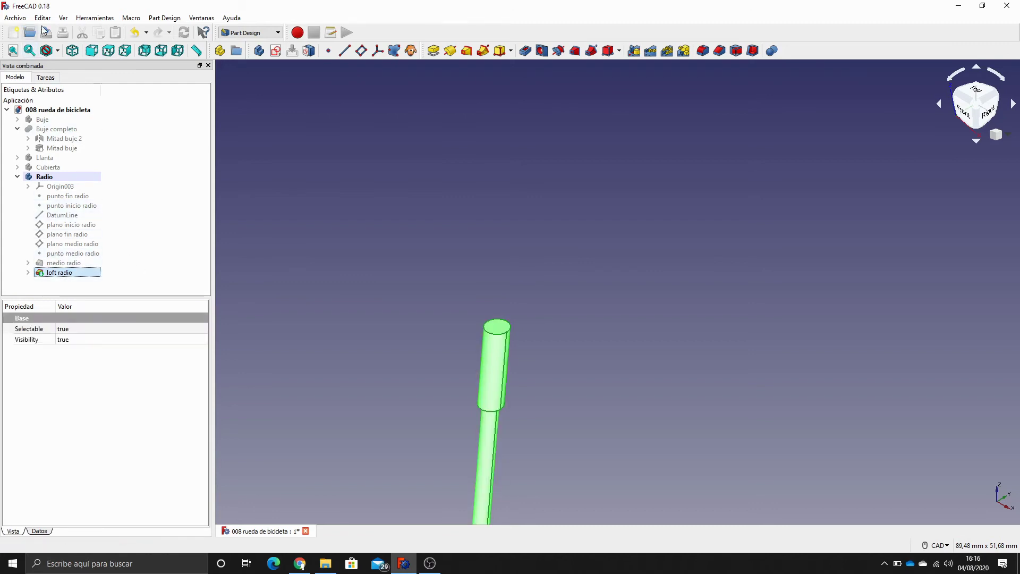
{"action": "left_click", "coordinate": [30, 52]}
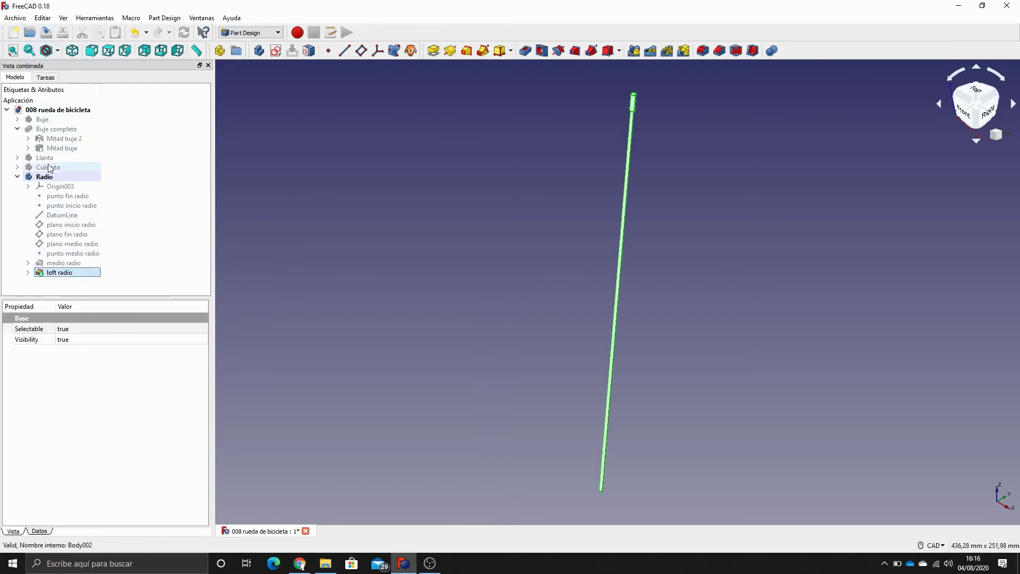
{"action": "left_click", "coordinate": [43, 119]}
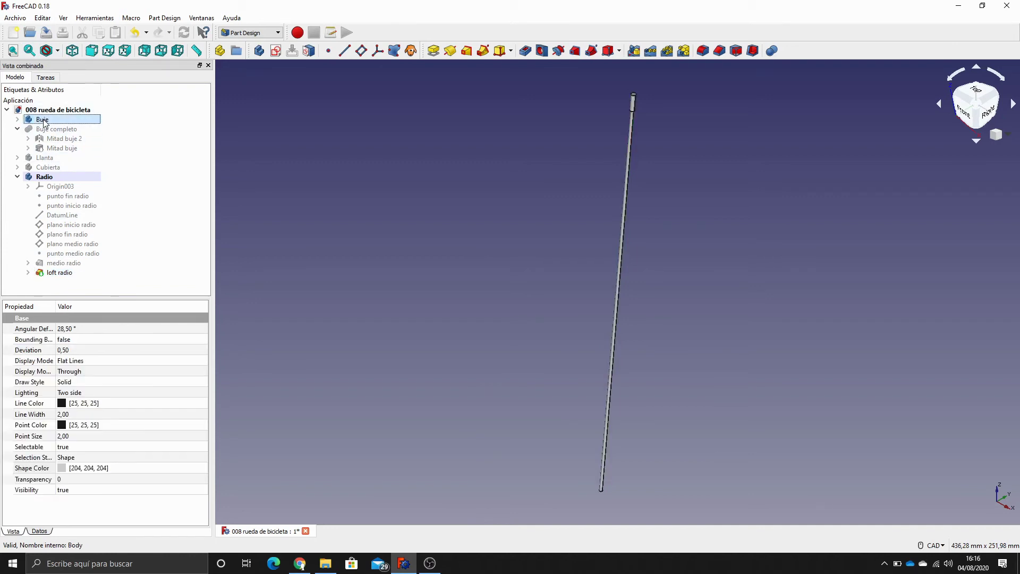
{"action": "left_click", "coordinate": [49, 130]}
{"action": "key", "text": "space"}
{"action": "scroll", "coordinate": [324, 237], "scroll_direction": "down", "scroll_amount": 2}
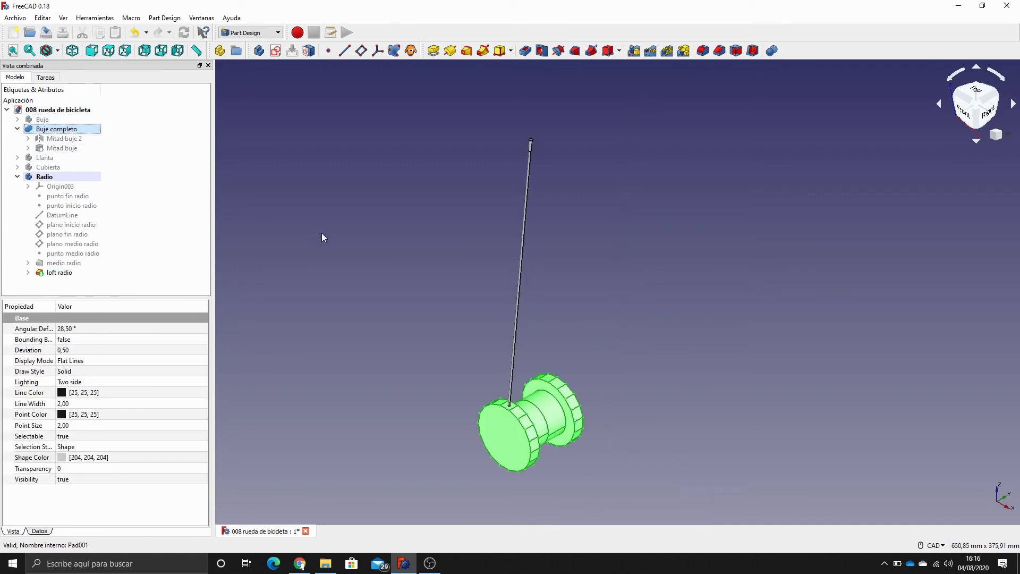
Show the Llanta rim and the Cubierta tyre around the spoke and hub
{"action": "left_click", "coordinate": [45, 158]}
{"action": "key", "text": "space"}
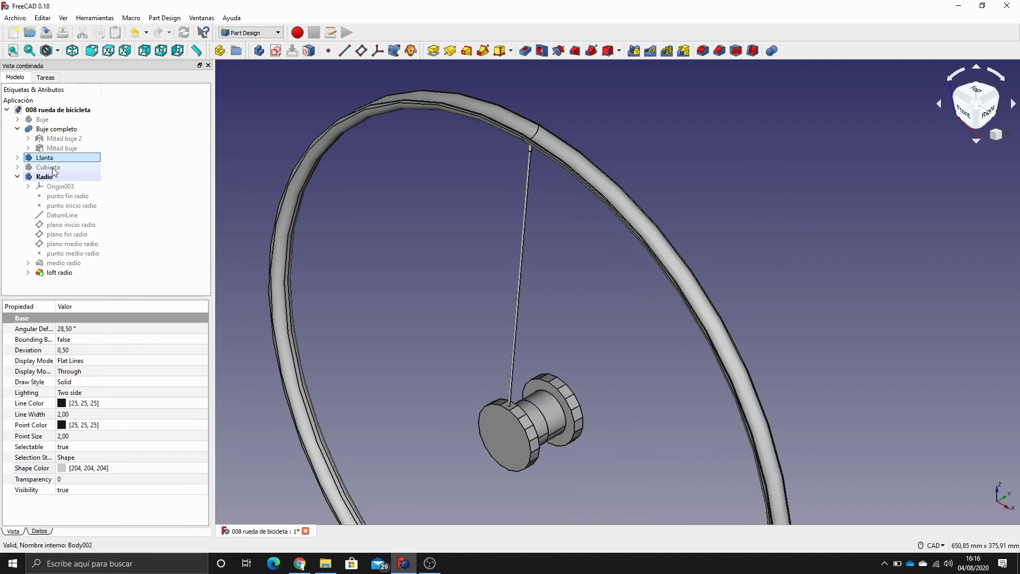
{"action": "left_click", "coordinate": [48, 167]}
{"action": "key", "text": "space"}
{"action": "left_click", "coordinate": [397, 251]}
{"action": "scroll", "coordinate": [398, 251], "scroll_direction": "down", "scroll_amount": 3}
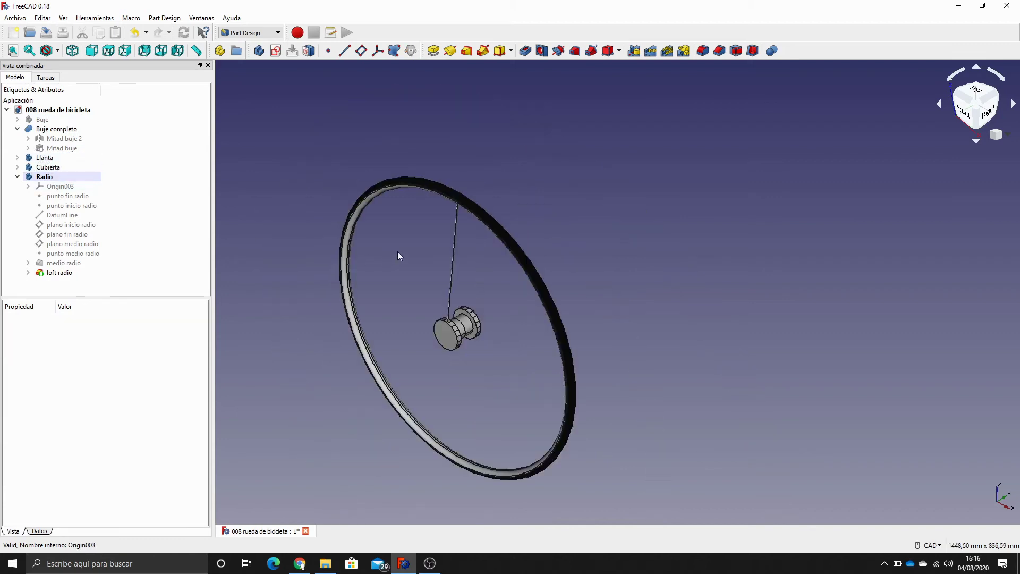
{"action": "middle_click_drag", "start_coordinate": [398, 257], "coordinate": [476, 228]}
{"action": "scroll", "coordinate": [470, 249], "scroll_direction": "up", "scroll_amount": 2}
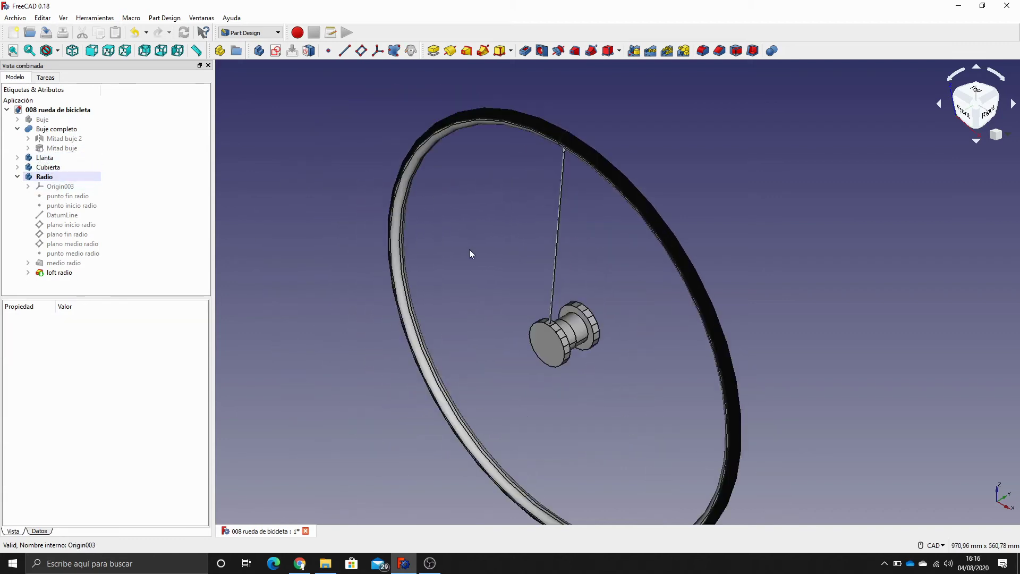
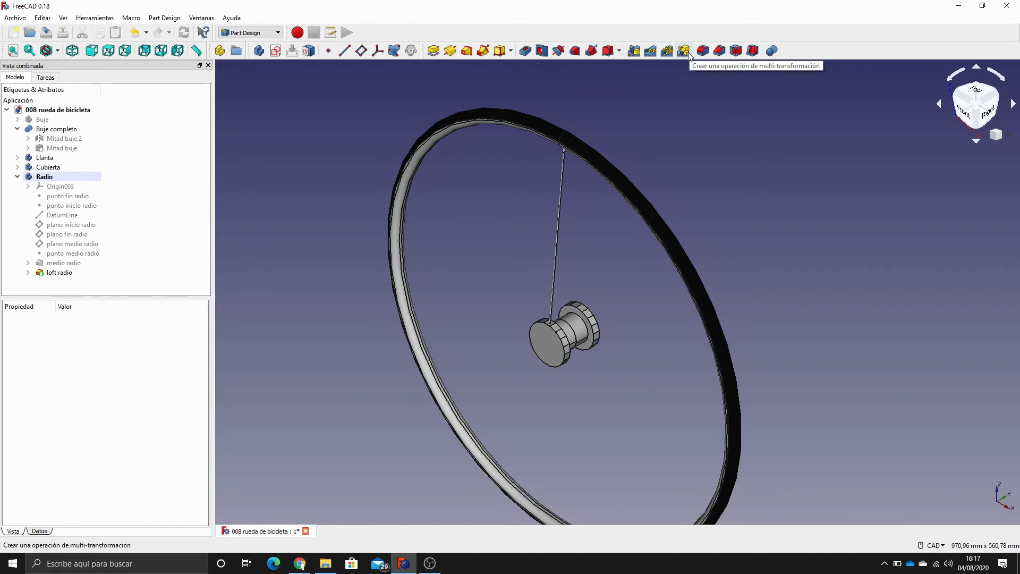
Switch to the Draft workbench and create an array from the Radio body
{"action": "left_click", "coordinate": [250, 36]}
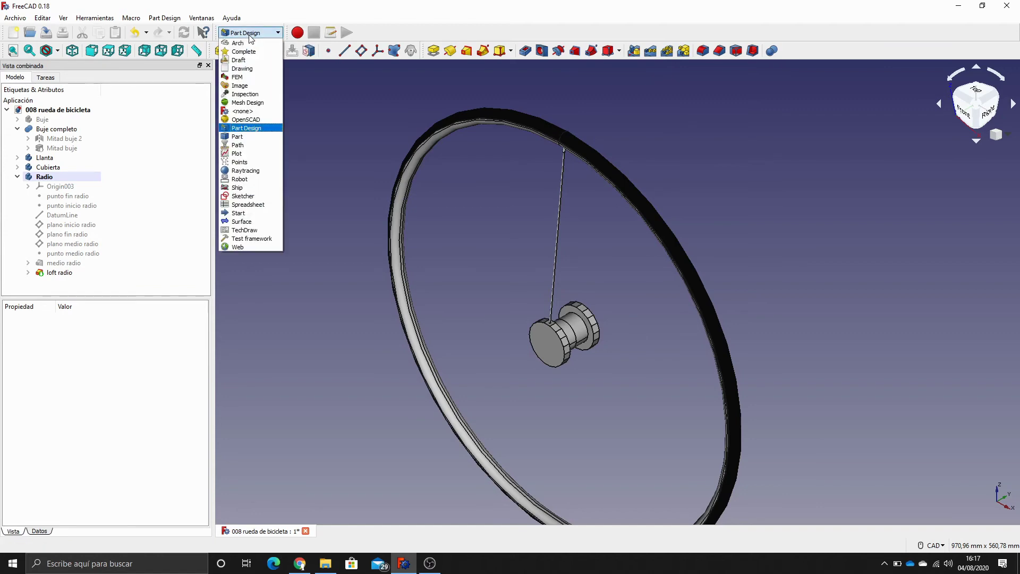
{"action": "left_click", "coordinate": [241, 69]}
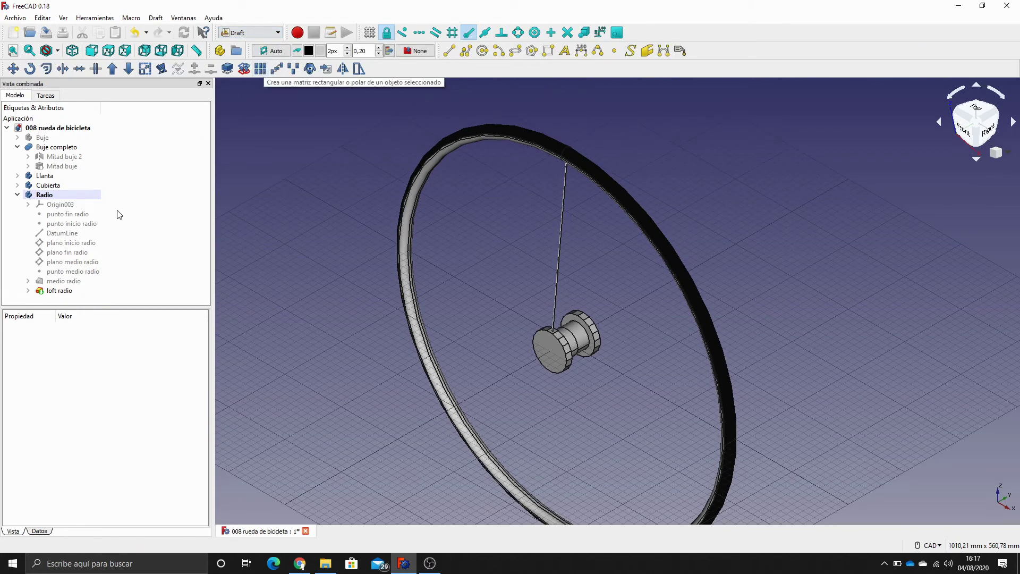
{"action": "left_click", "coordinate": [46, 195]}
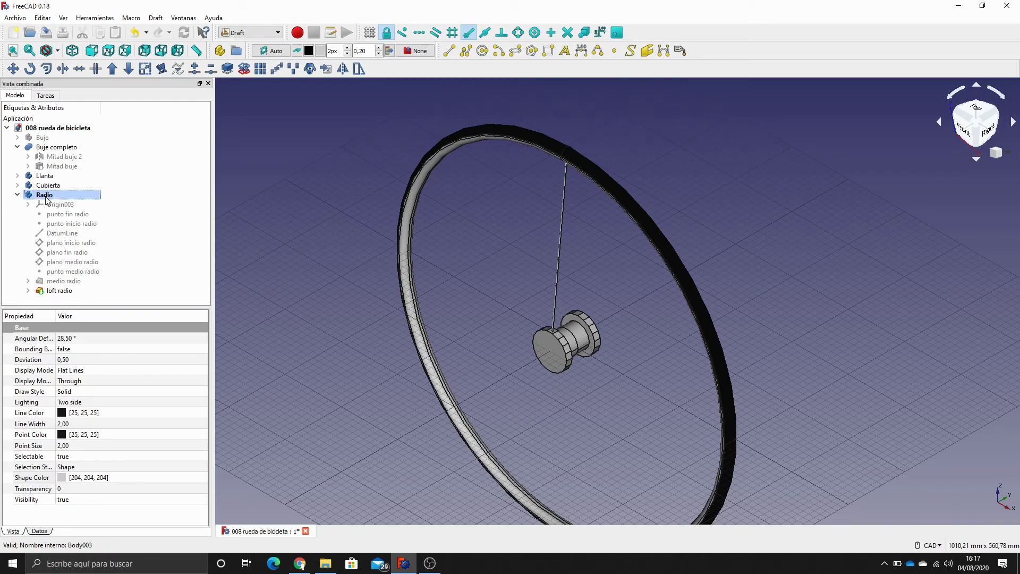
{"action": "left_click", "coordinate": [260, 69]}
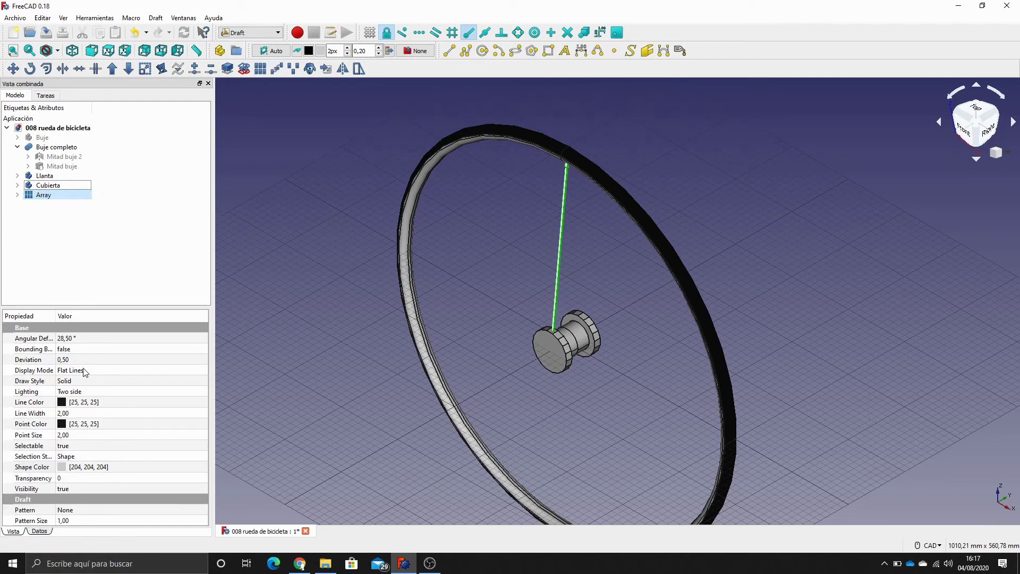
{"action": "left_click", "coordinate": [44, 195]}
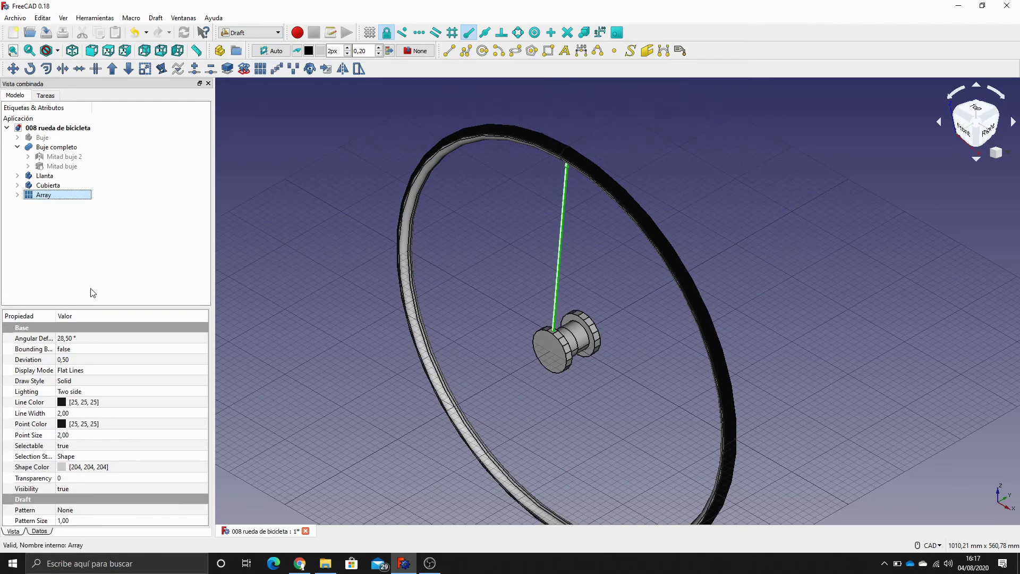
Change the spoke array's Array Type to polar in its data properties
{"action": "left_click", "coordinate": [40, 531]}
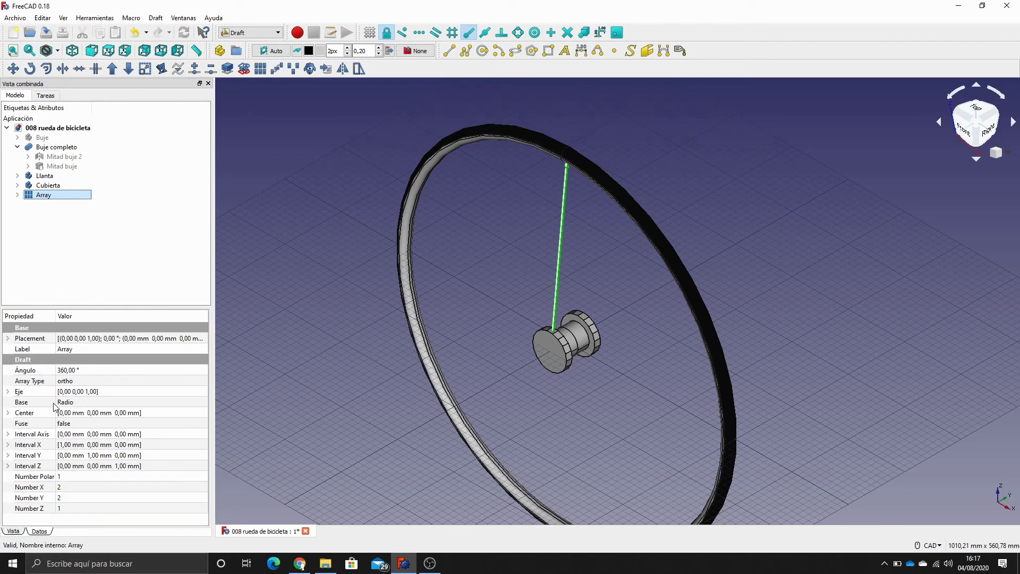
{"action": "left_click", "coordinate": [36, 382]}
{"action": "left_click", "coordinate": [82, 381]}
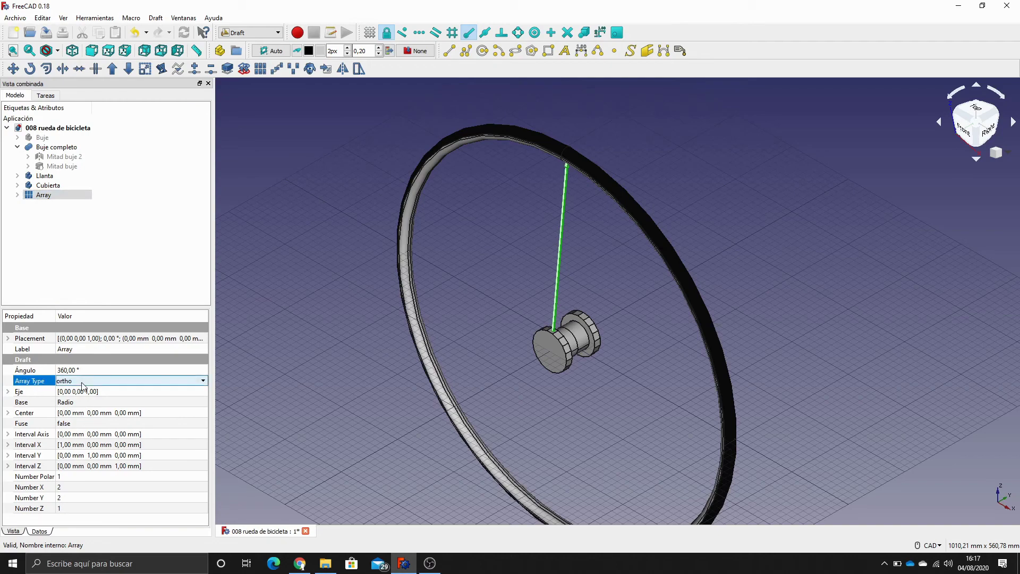
{"action": "left_click", "coordinate": [82, 382]}
{"action": "left_click", "coordinate": [69, 401]}
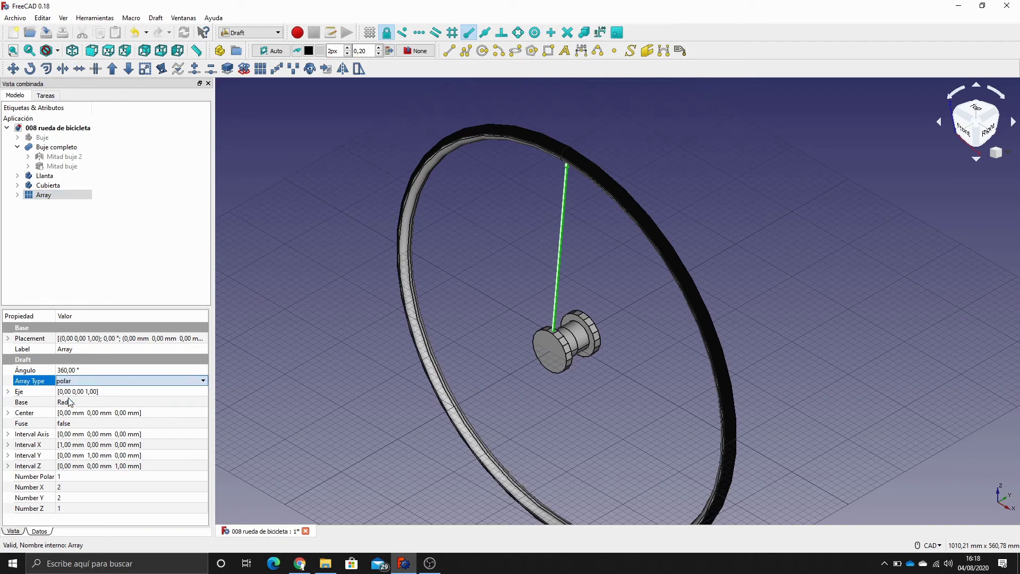
{"action": "left_click", "coordinate": [114, 286]}
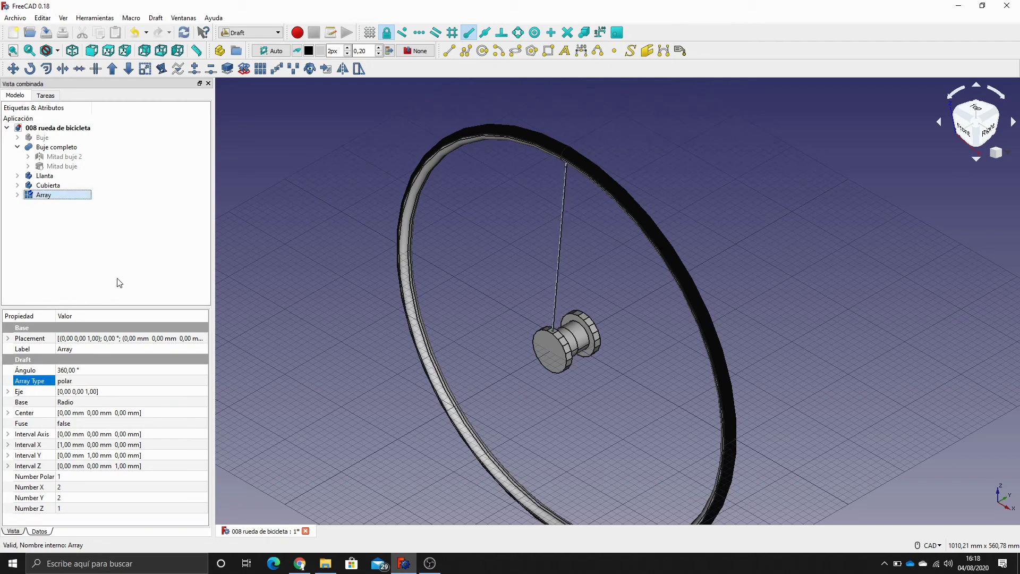
Set the spoke array's Number Polar to 18 copies
{"action": "left_click", "coordinate": [46, 196]}
{"action": "left_click", "coordinate": [67, 476]}
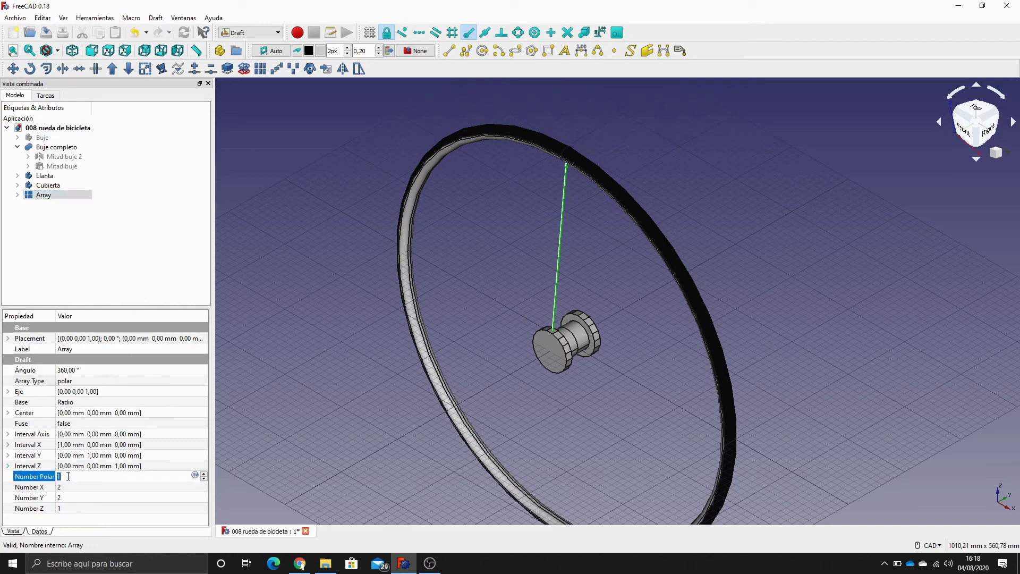
{"action": "type", "text": "18"}
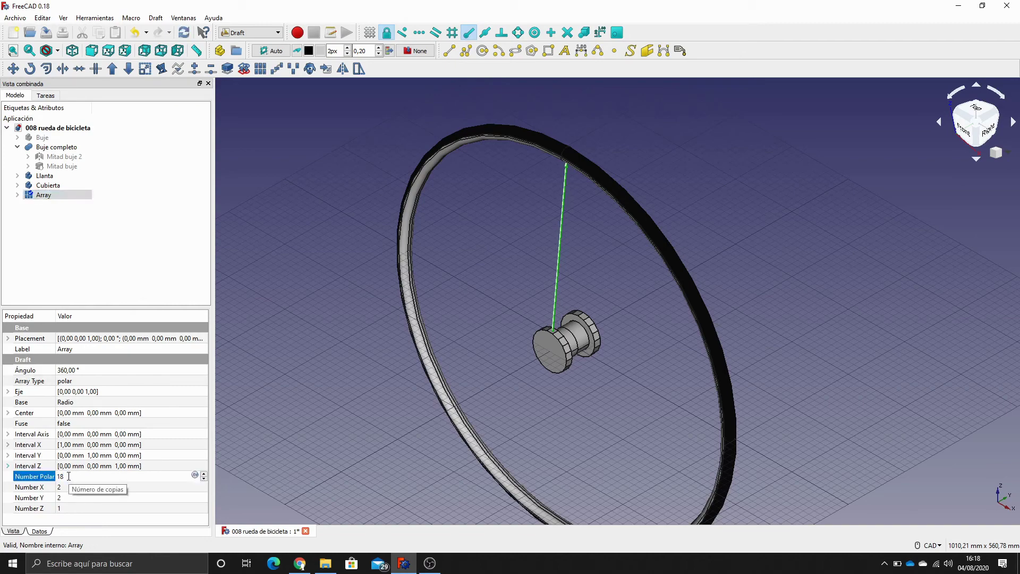
{"action": "left_click", "coordinate": [119, 247]}
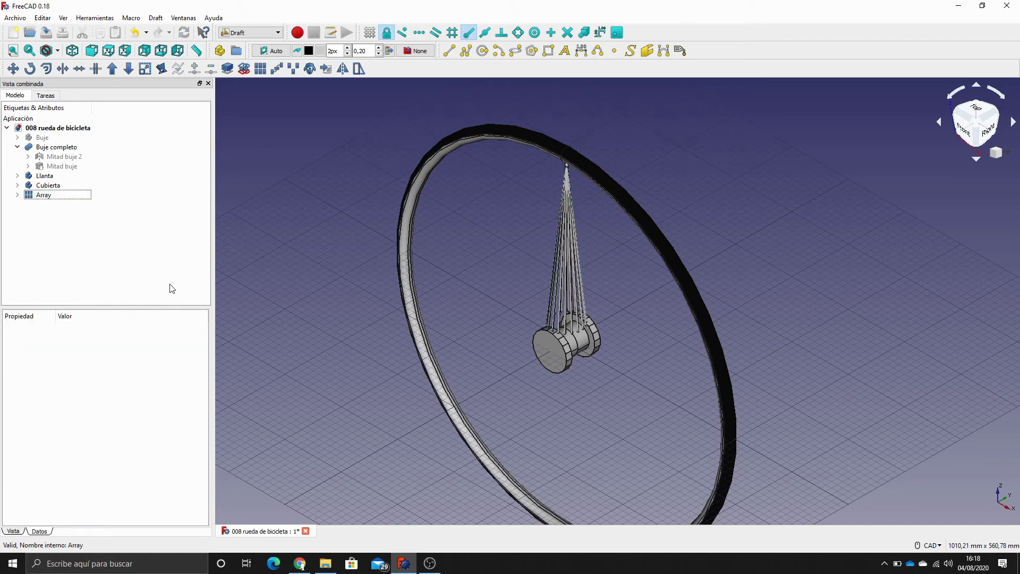
Set the spoke array's axis to x 0, y 1, z 0 and recompute the model
{"action": "left_click", "coordinate": [50, 196]}
{"action": "left_click", "coordinate": [8, 392]}
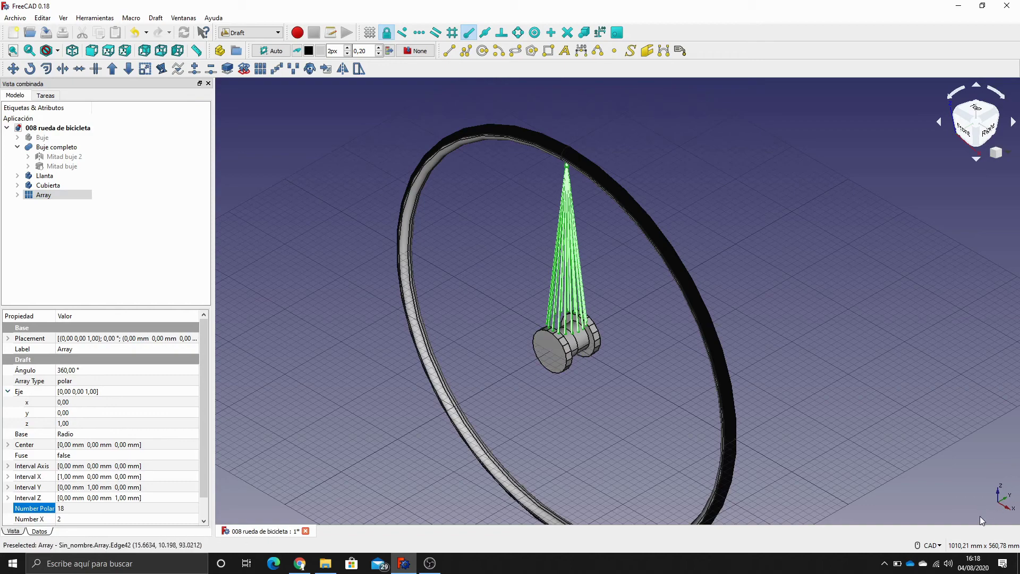
{"action": "left_click", "coordinate": [65, 402]}
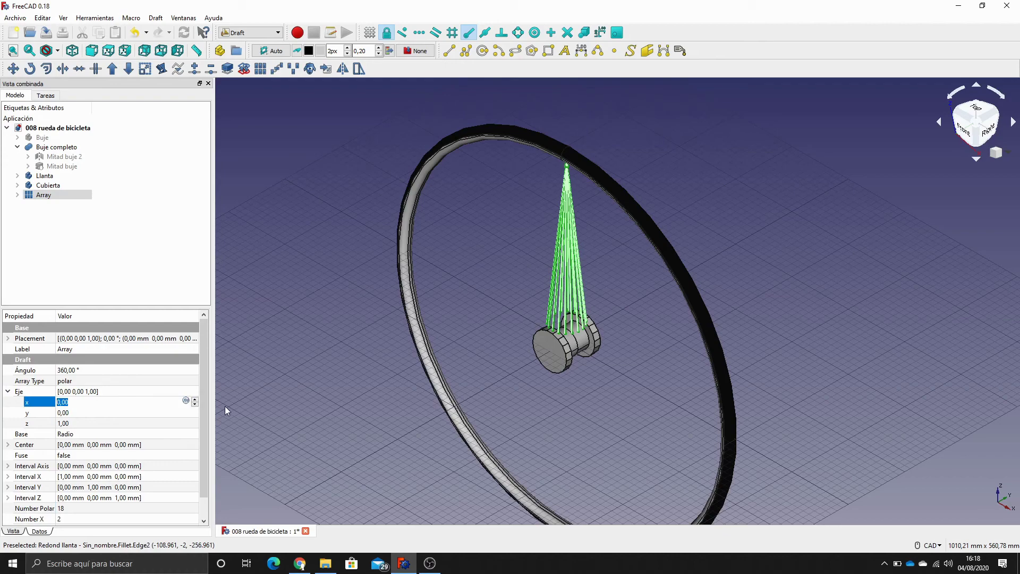
{"action": "key", "text": "Return"}
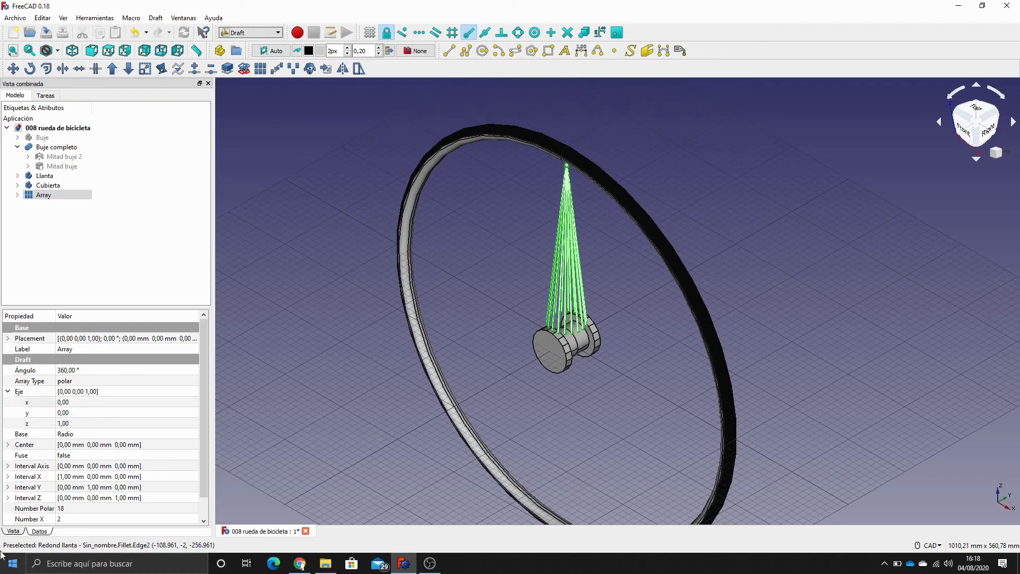
{"action": "left_click", "coordinate": [139, 411]}
{"action": "type", "text": "1"}
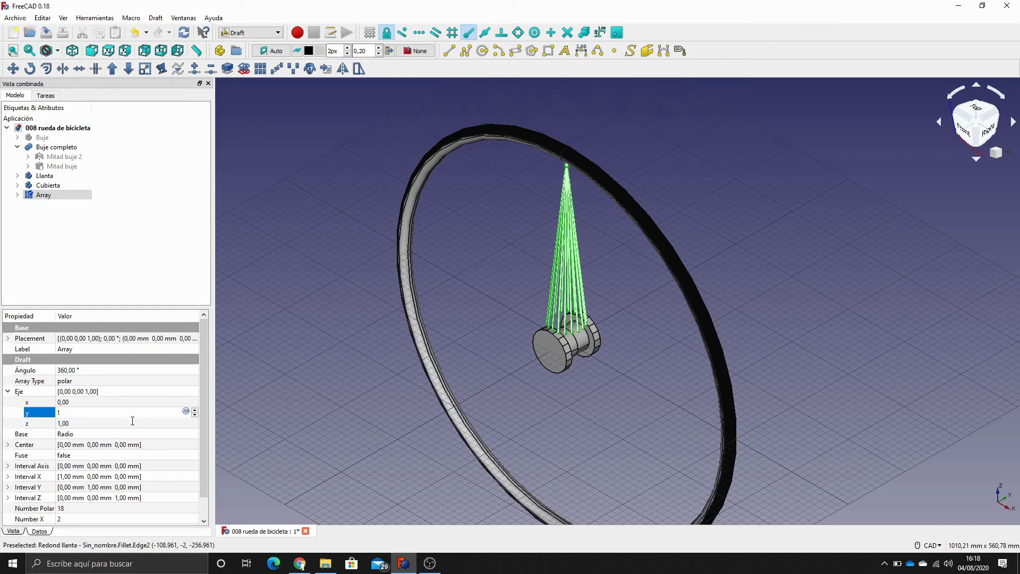
{"action": "left_click", "coordinate": [132, 421]}
{"action": "type", "text": "0"}
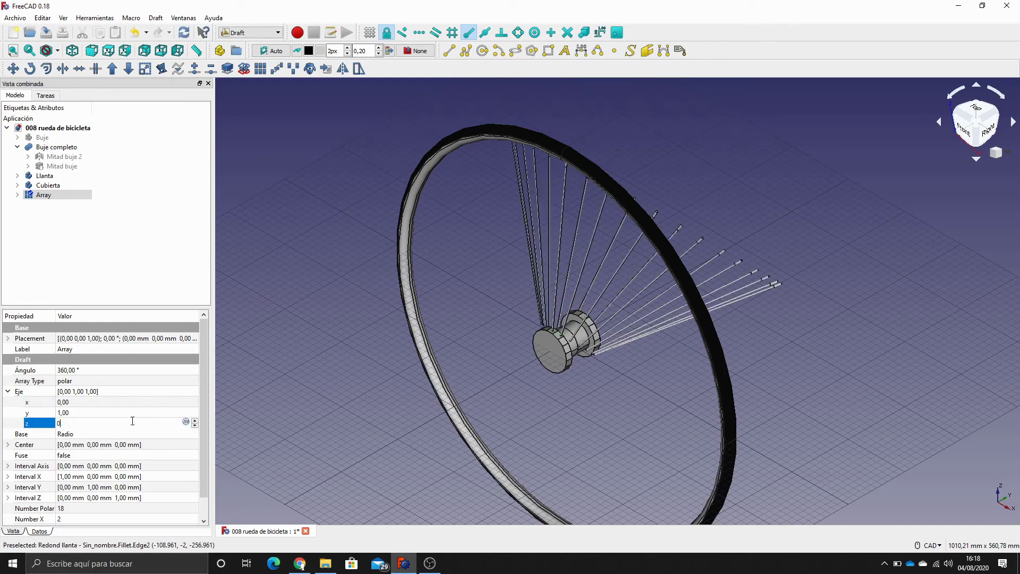
{"action": "key", "text": "Return"}
{"action": "left_click", "coordinate": [123, 293]}
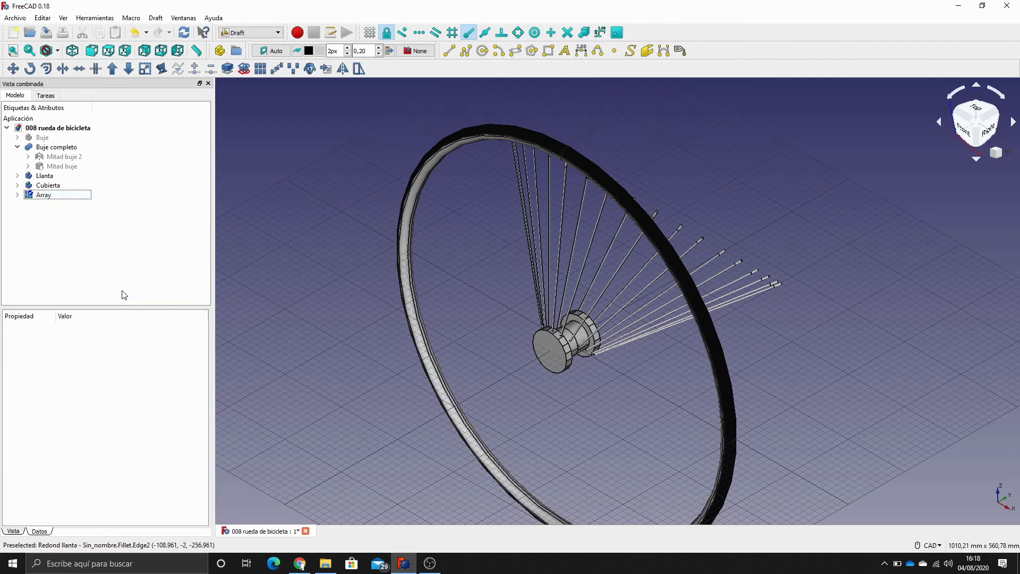
{"action": "left_click", "coordinate": [183, 36]}
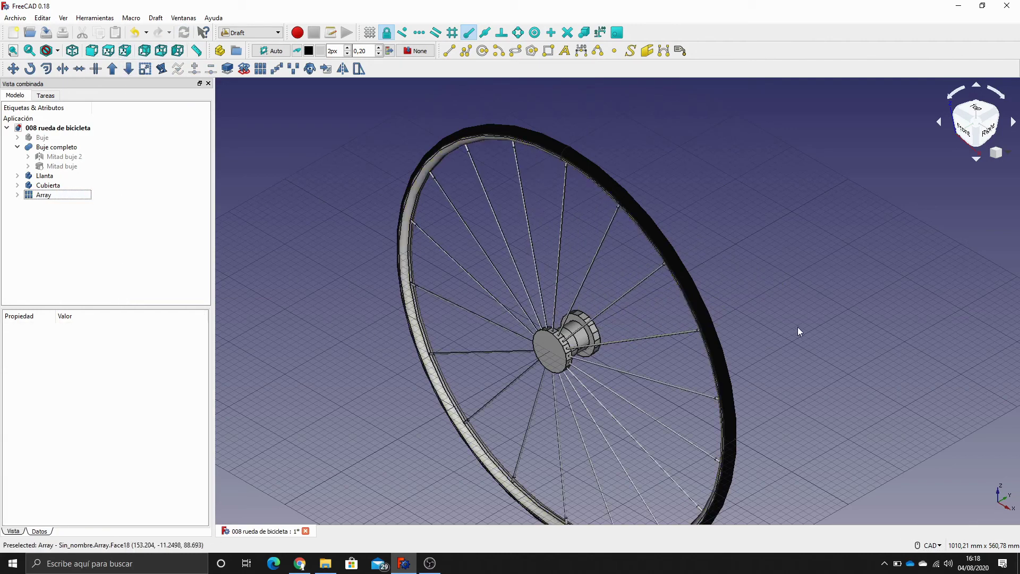
Rename the polar spoke array as mitad radios
{"action": "middle_click_drag", "start_coordinate": [804, 336], "coordinate": [774, 374]}
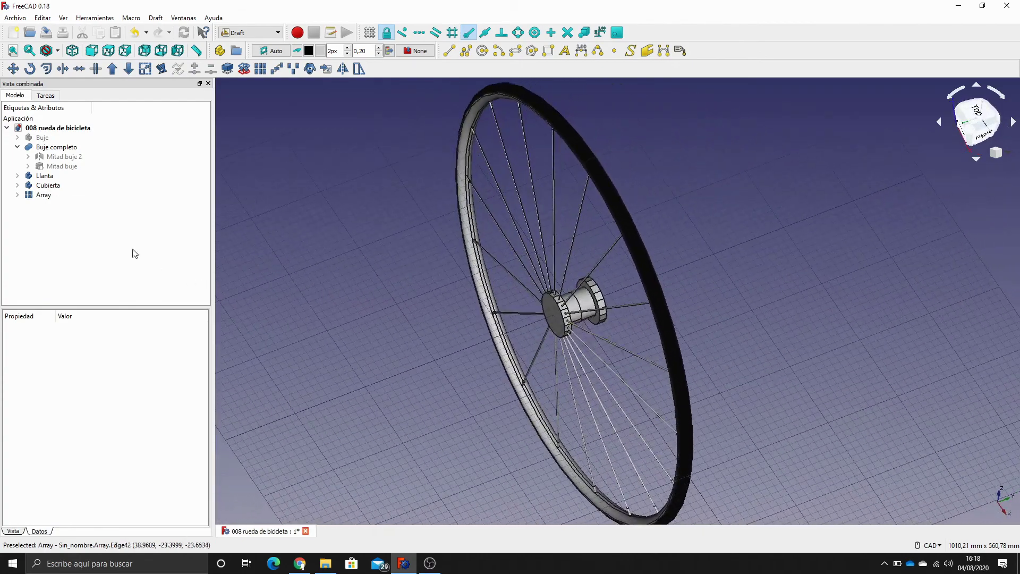
{"action": "left_click", "coordinate": [53, 197]}
{"action": "key", "text": "F2"}
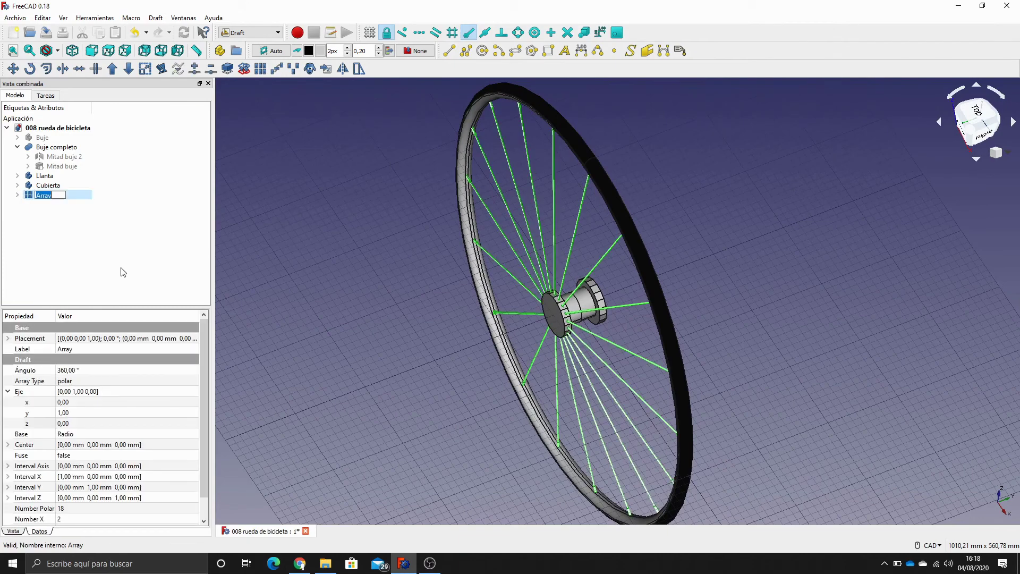
{"action": "type", "text": "mitad radios"}
{"action": "key", "text": "Return"}
{"action": "left_click", "coordinate": [123, 265]}
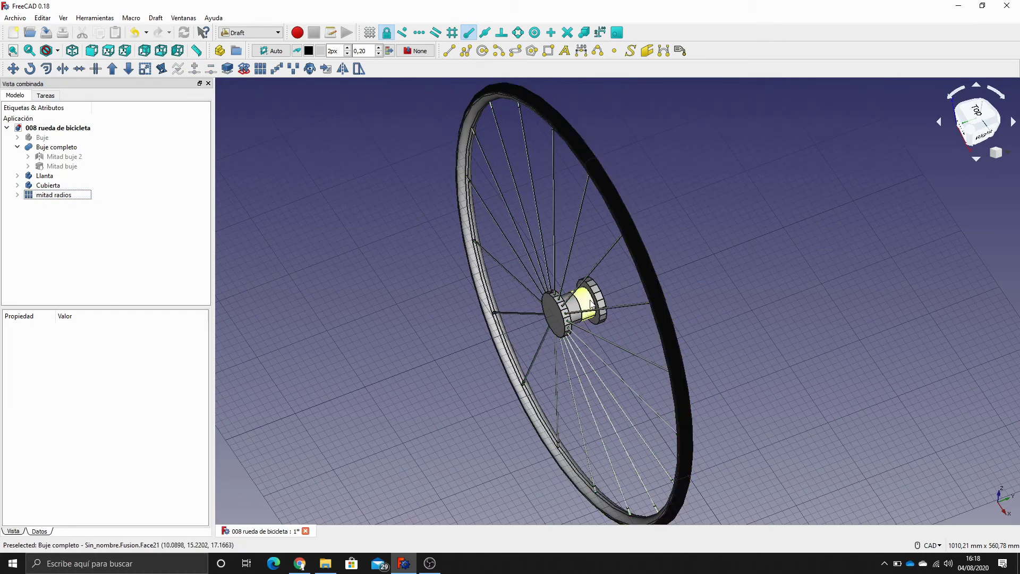
Switch to the Part workbench and mirror mitad radios about the XZ plane with its base point at the origin
{"action": "left_click", "coordinate": [56, 195]}
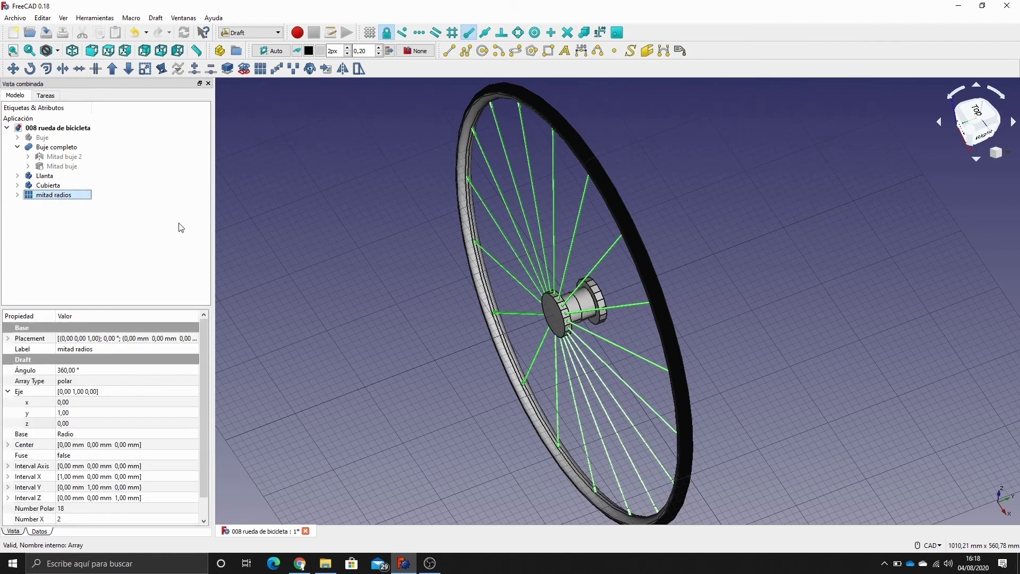
{"action": "left_click", "coordinate": [250, 32]}
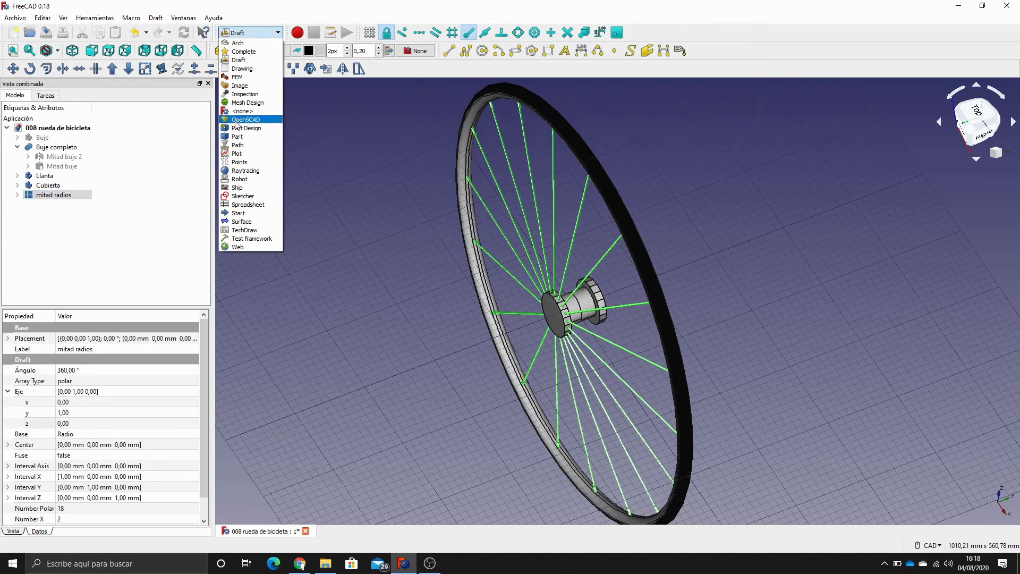
{"action": "left_click", "coordinate": [236, 136]}
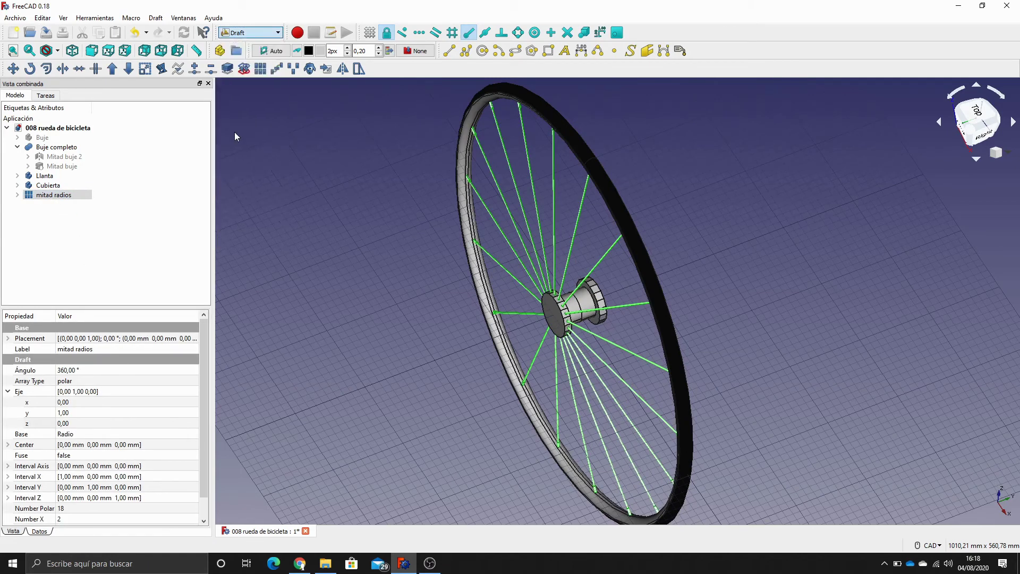
{"action": "left_click", "coordinate": [172, 211]}
{"action": "left_click", "coordinate": [176, 195]}
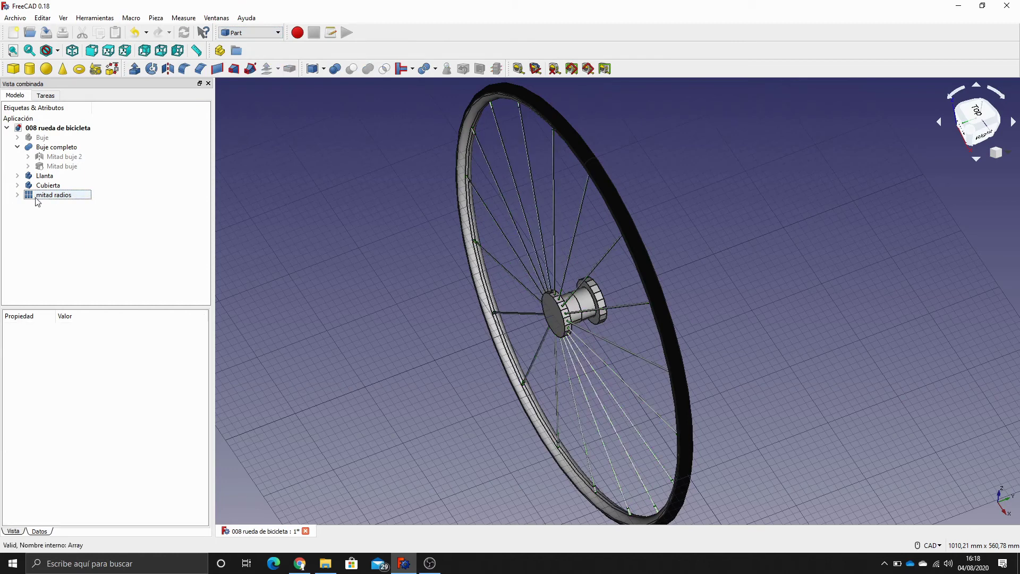
{"action": "left_click", "coordinate": [167, 71]}
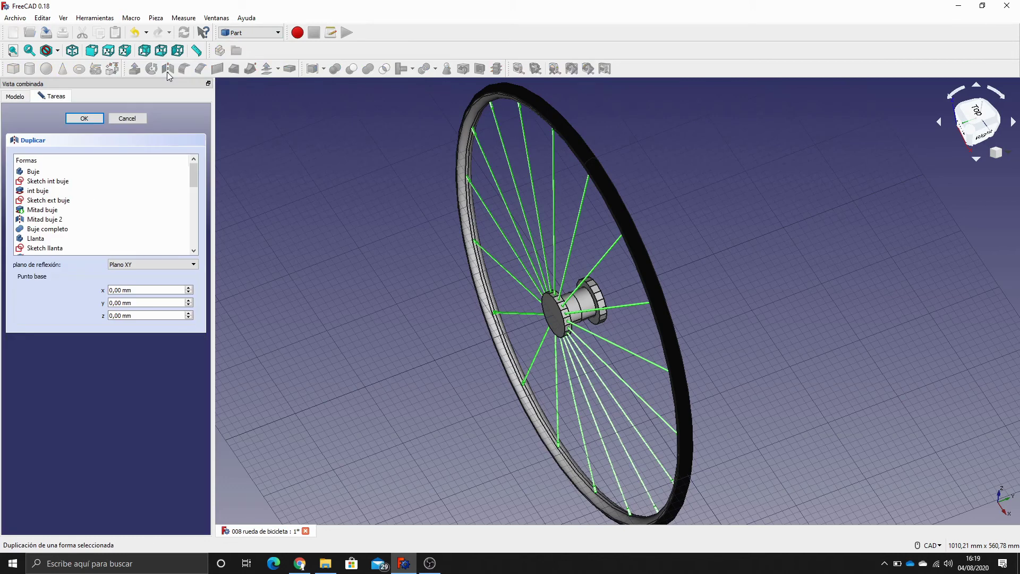
{"action": "scroll", "coordinate": [113, 226], "scroll_direction": "down", "scroll_amount": 3}
{"action": "scroll", "coordinate": [113, 226], "scroll_direction": "down", "scroll_amount": 3}
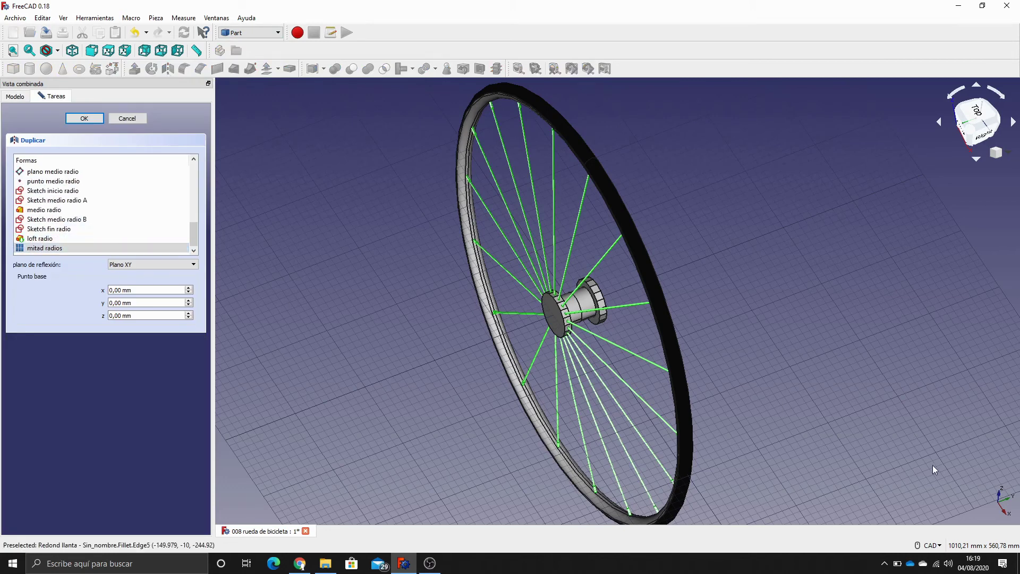
{"action": "left_click", "coordinate": [72, 51]}
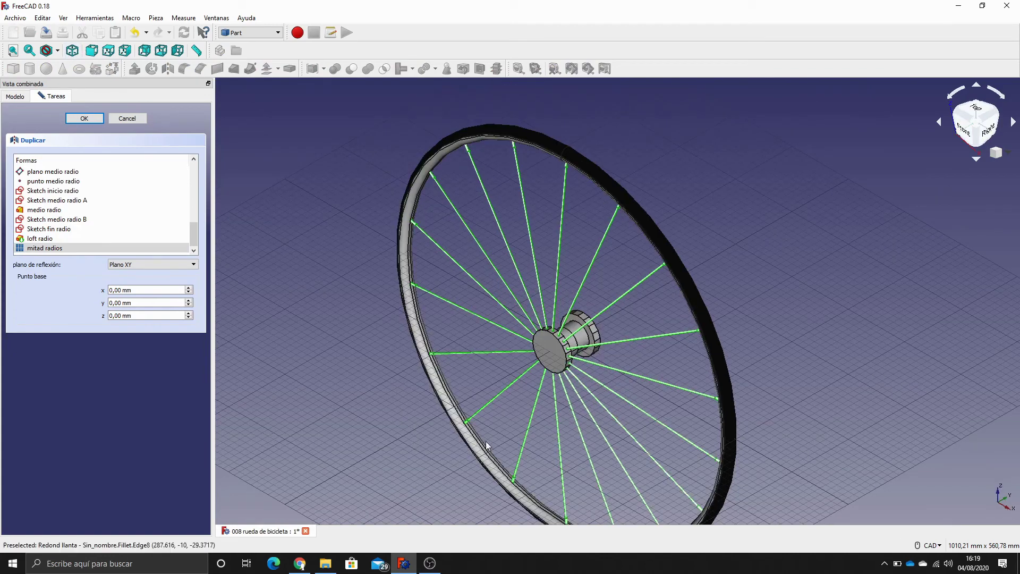
{"action": "left_click", "coordinate": [152, 266]}
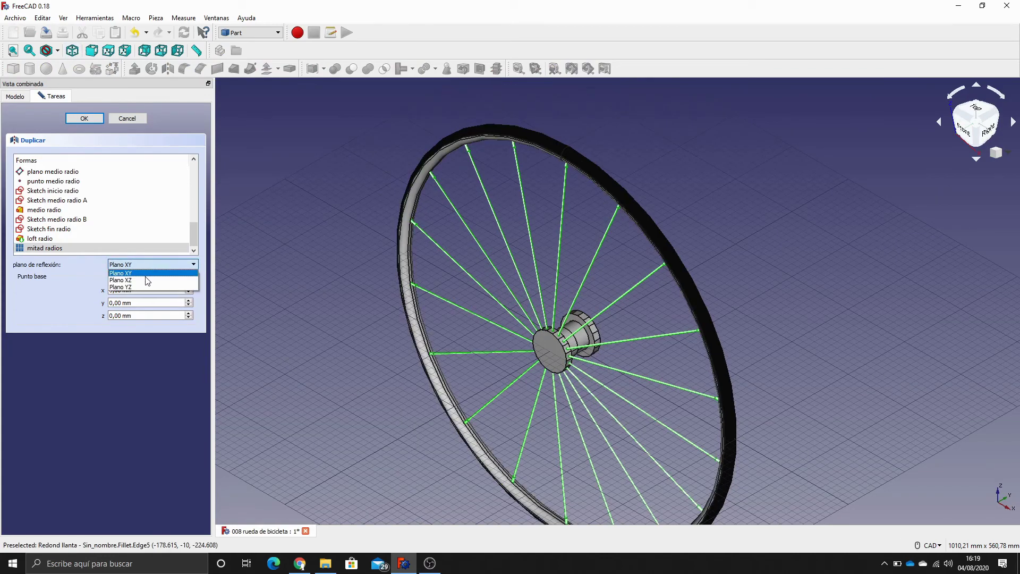
{"action": "left_click", "coordinate": [147, 279]}
{"action": "left_click", "coordinate": [74, 119]}
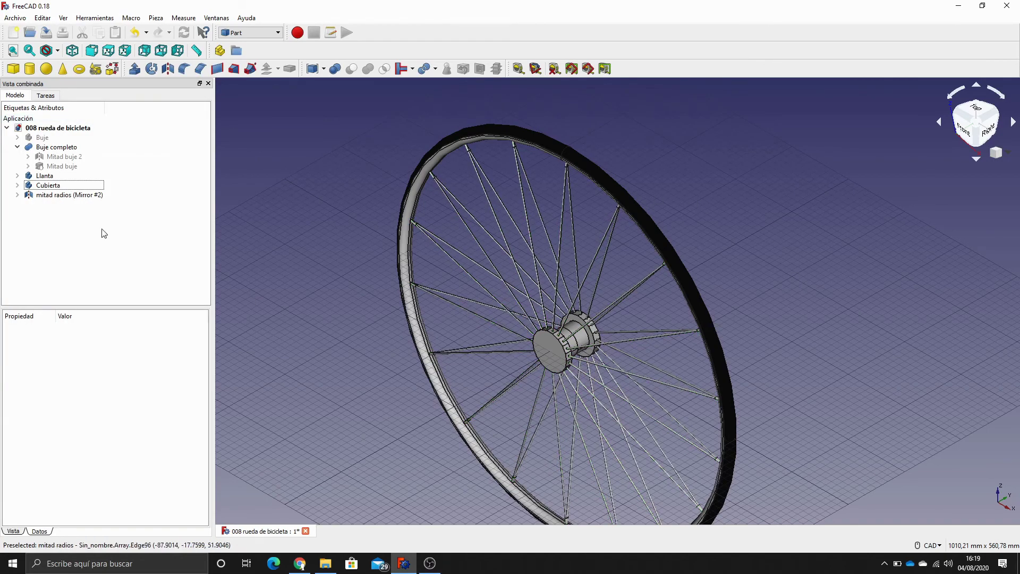
Rename the mirrored spoke set as mitad radios 2
{"action": "left_click", "coordinate": [69, 195]}
{"action": "key", "text": "F2"}
{"action": "key", "text": "End"}
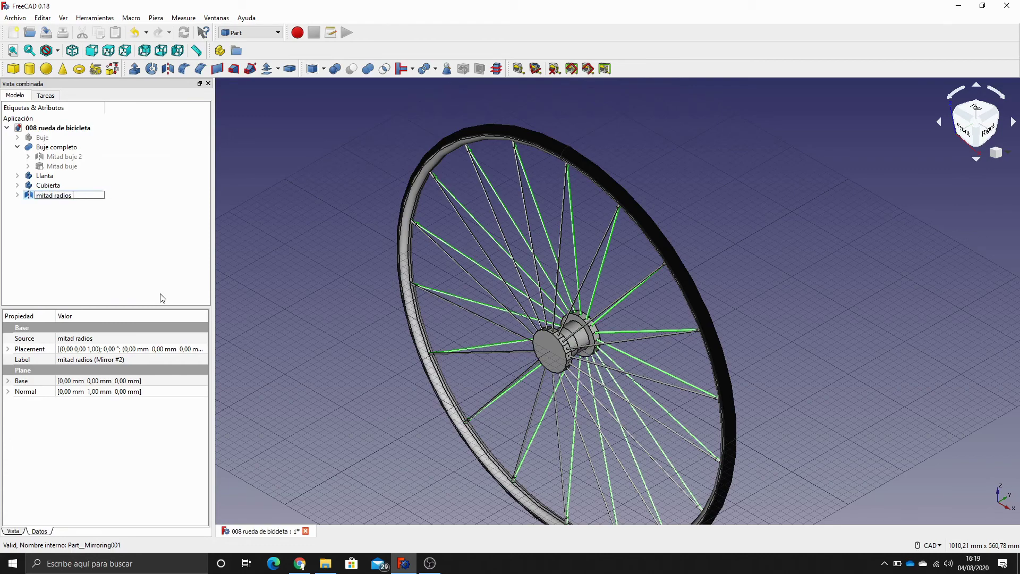
{"action": "key", "text": "Return"}
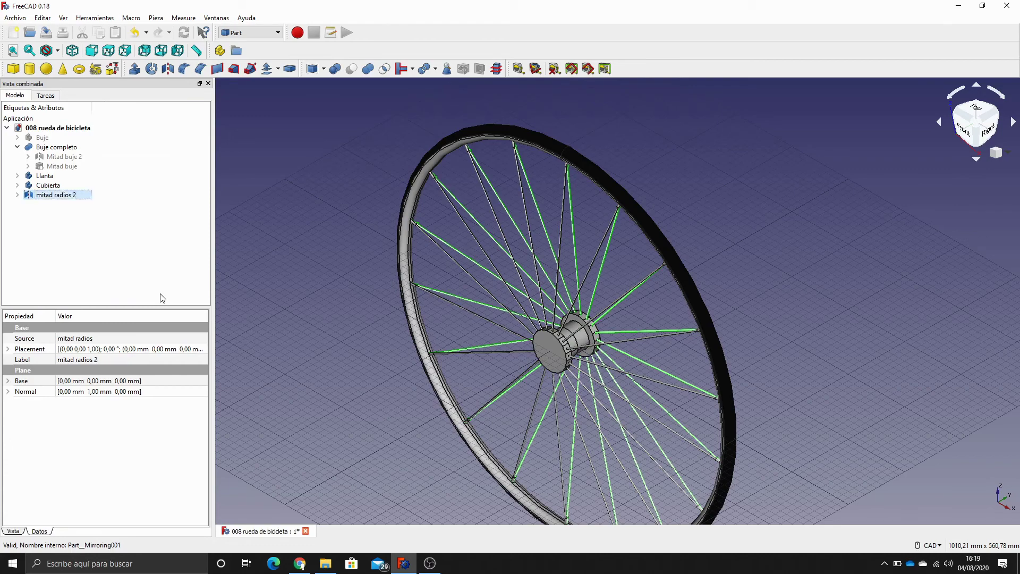
{"action": "left_click", "coordinate": [161, 260]}
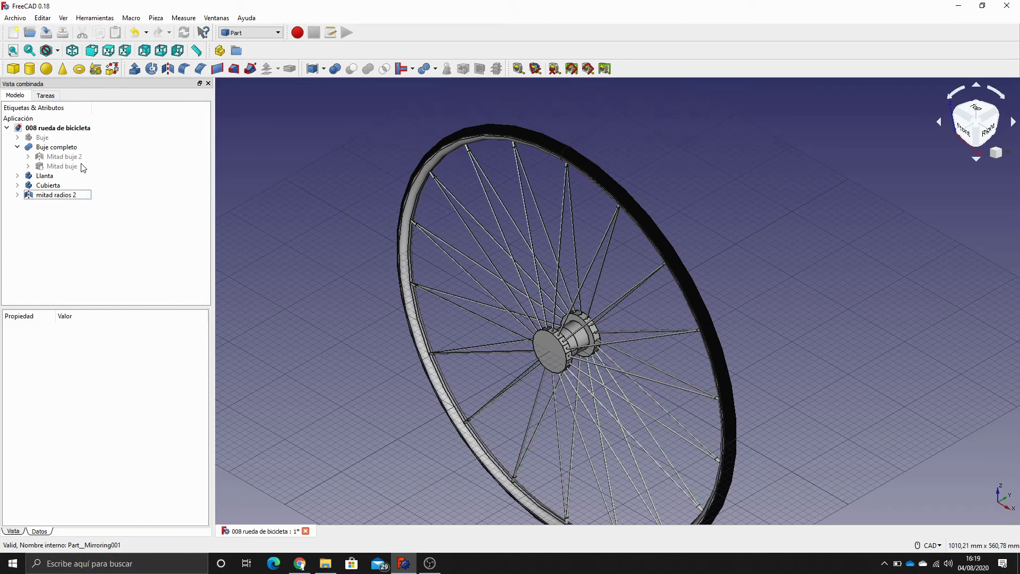
Rotate mitad radios 2 by 10° about the Y axis through its placement, applied as an incremental change
{"action": "scroll", "coordinate": [630, 327], "scroll_direction": "up", "scroll_amount": 6}
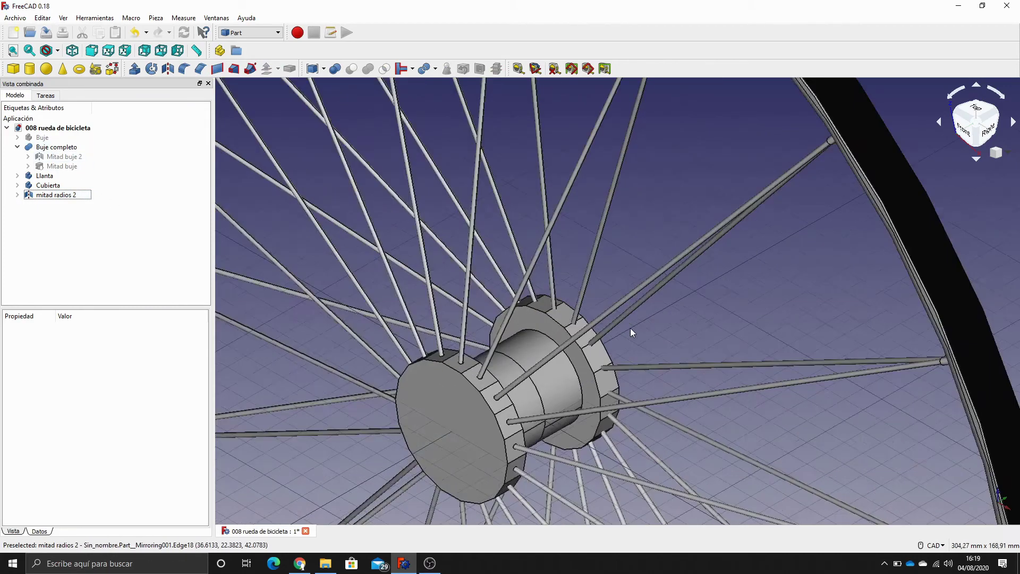
{"action": "scroll", "coordinate": [630, 327], "scroll_direction": "up", "scroll_amount": 2}
{"action": "scroll", "coordinate": [463, 281], "scroll_direction": "down", "scroll_amount": 4}
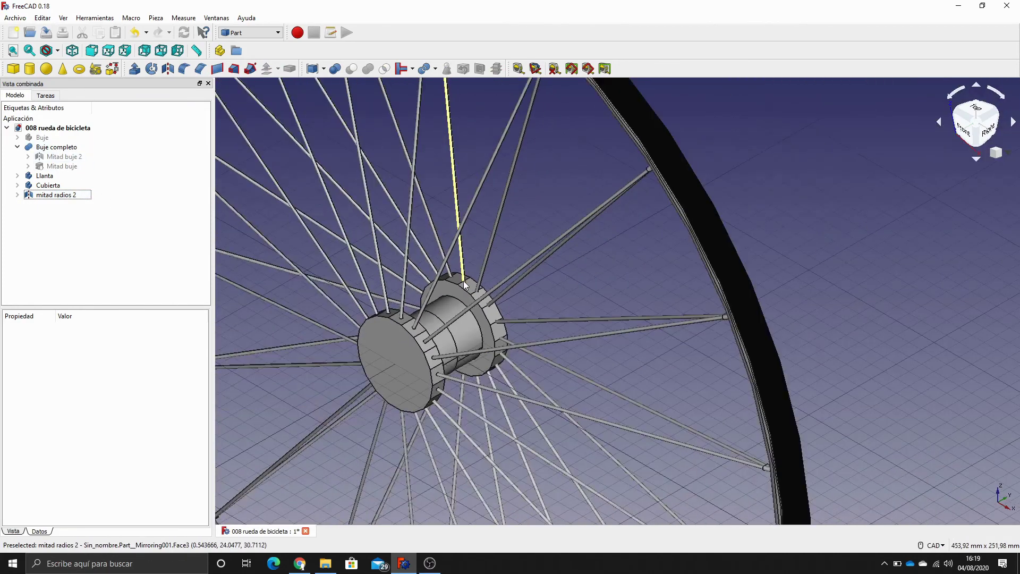
{"action": "scroll", "coordinate": [463, 281], "scroll_direction": "down", "scroll_amount": 6}
{"action": "scroll", "coordinate": [429, 276], "scroll_direction": "up", "scroll_amount": 6}
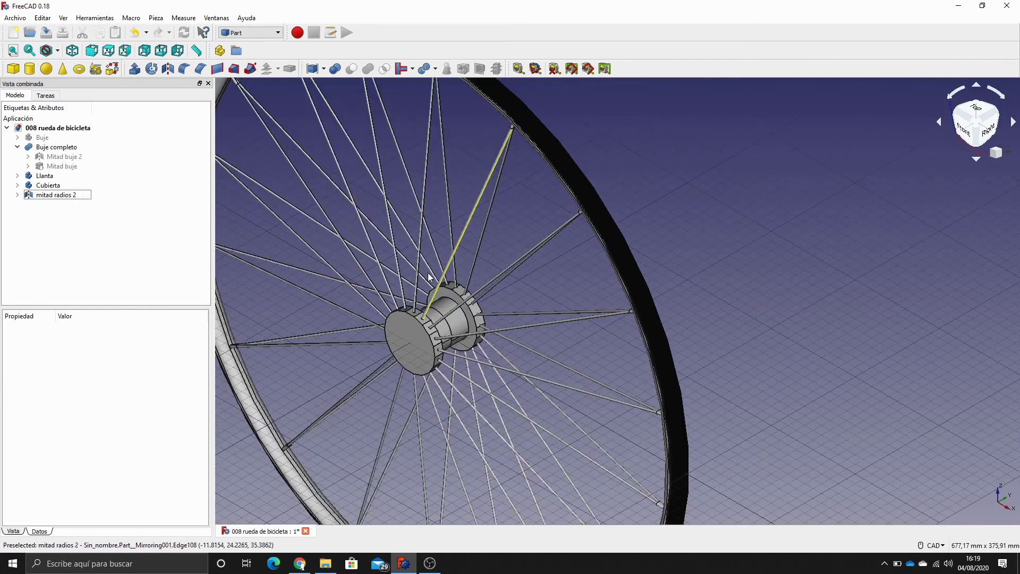
{"action": "left_click", "coordinate": [18, 195]}
{"action": "left_click", "coordinate": [78, 197]}
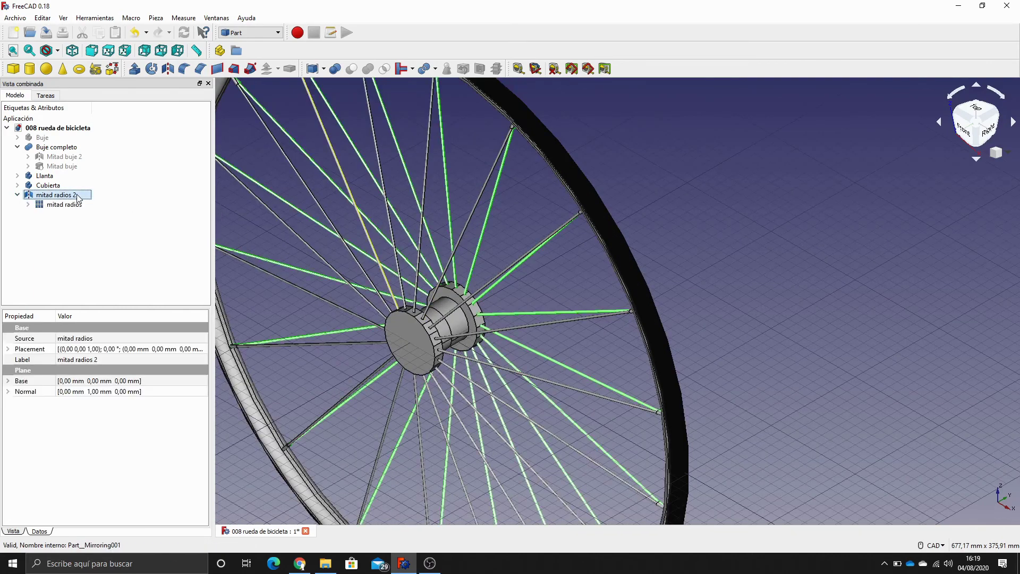
{"action": "left_click", "coordinate": [41, 18]}
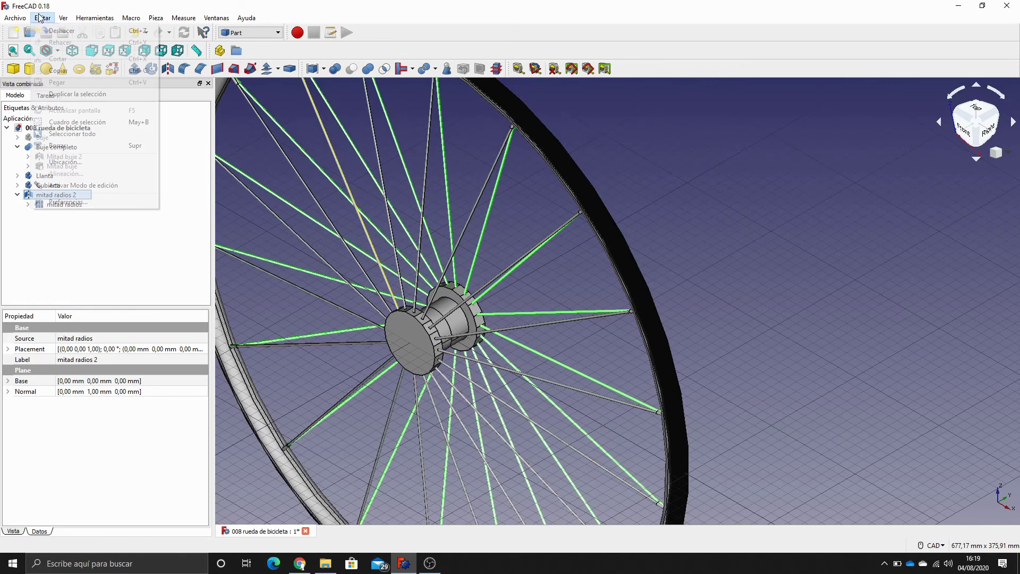
{"action": "left_click", "coordinate": [71, 162]}
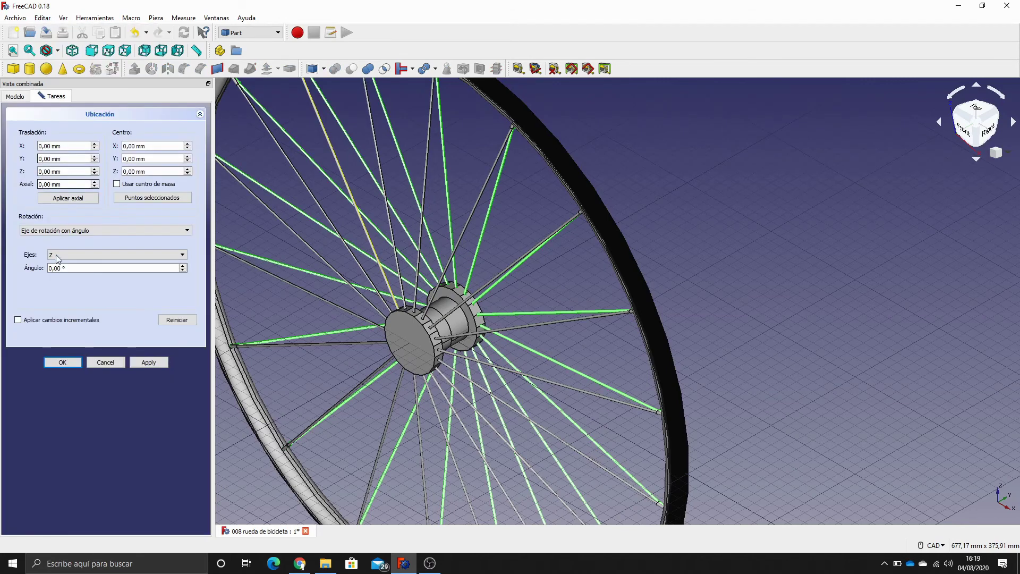
{"action": "left_click", "coordinate": [50, 320]}
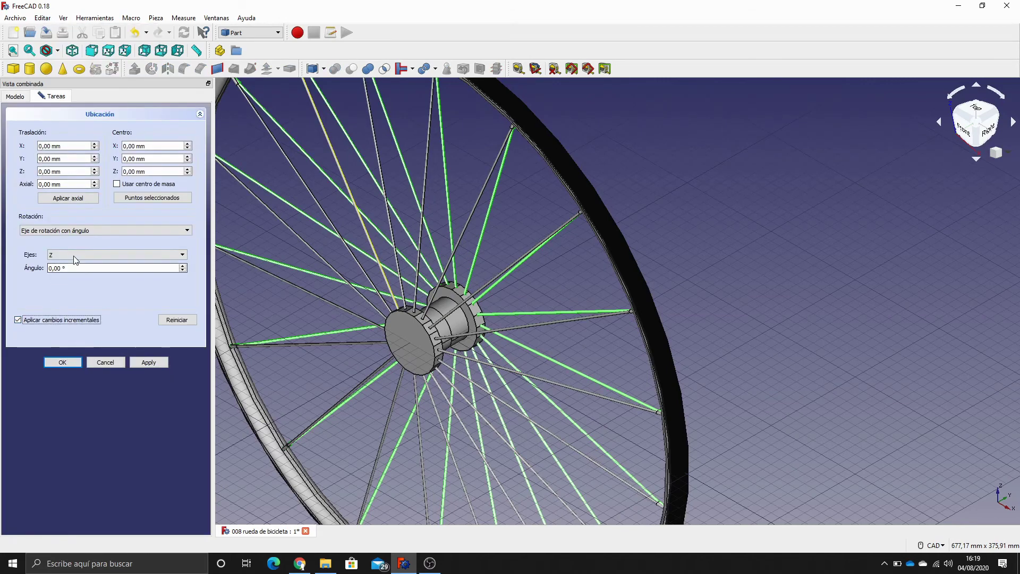
{"action": "left_click", "coordinate": [56, 255]}
{"action": "left_click", "coordinate": [56, 271]}
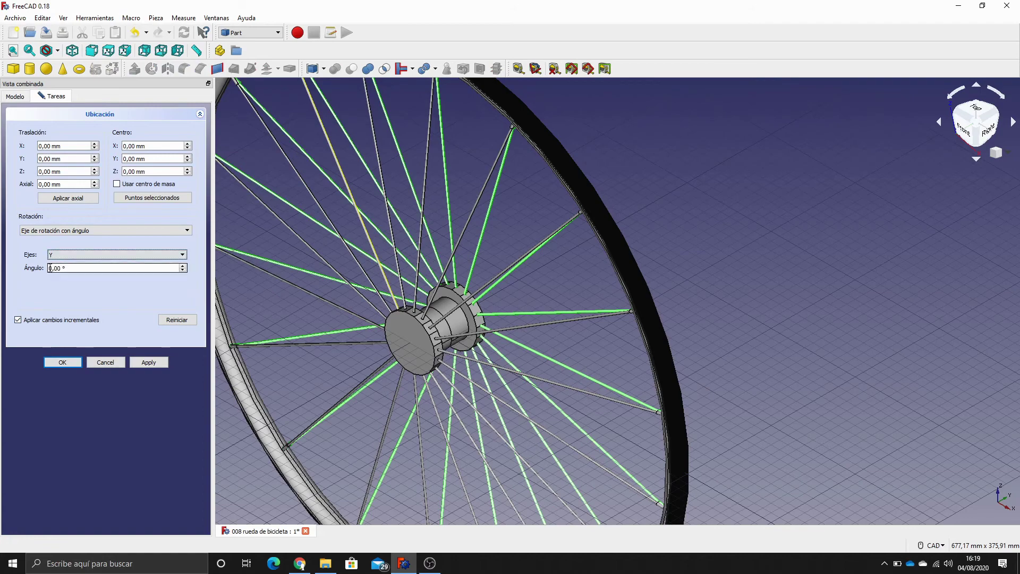
{"action": "type", "text": "1"}
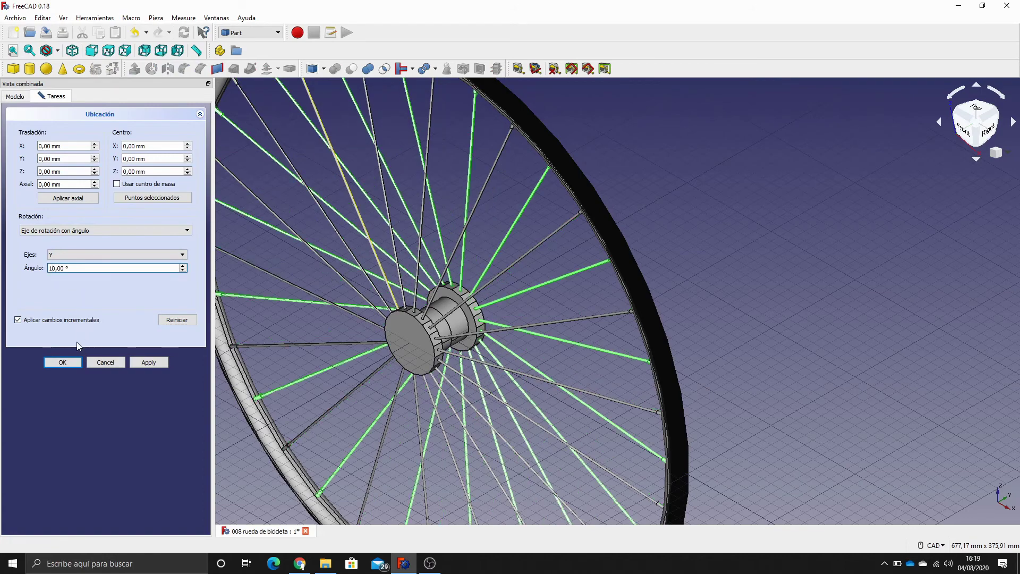
{"action": "left_click", "coordinate": [70, 361]}
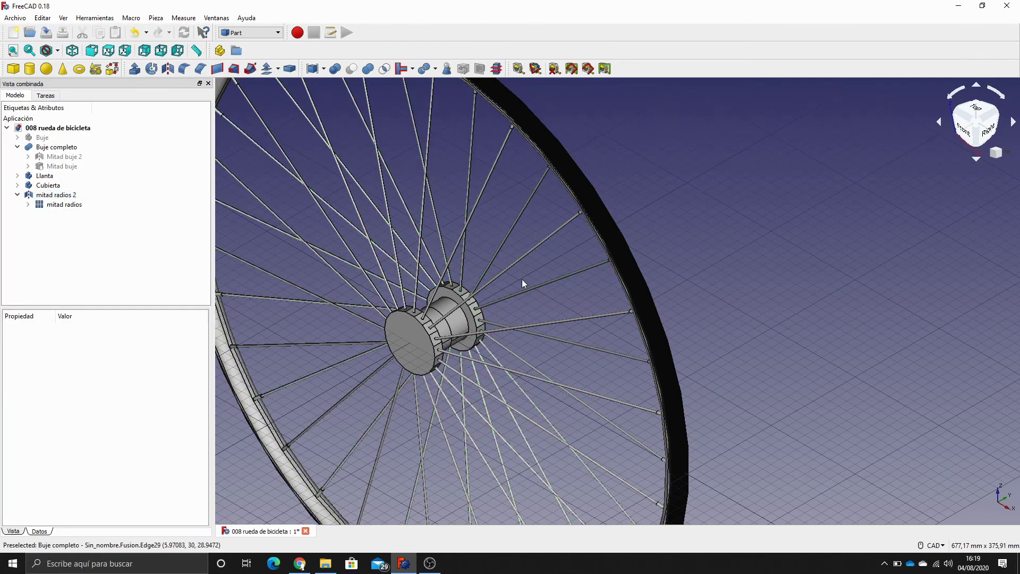
Examine how the two spoke sets meet the hub and rim from both sides of the wheel
{"action": "scroll", "coordinate": [517, 273], "scroll_direction": "up", "scroll_amount": 6}
{"action": "scroll", "coordinate": [497, 303], "scroll_direction": "down", "scroll_amount": 5}
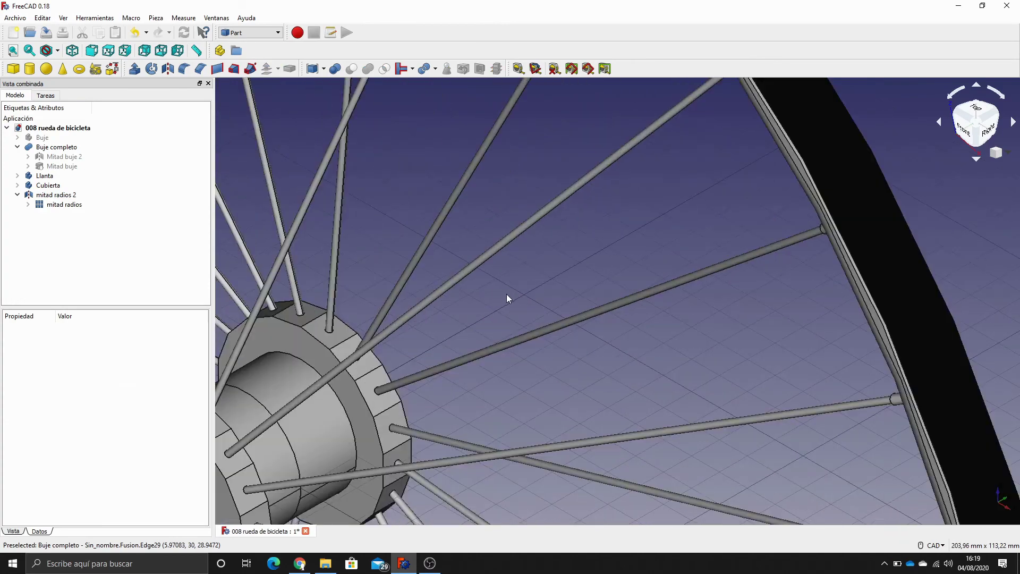
{"action": "middle_click_drag", "start_coordinate": [758, 295], "coordinate": [591, 338]}
{"action": "scroll", "coordinate": [585, 334], "scroll_direction": "down", "scroll_amount": 6}
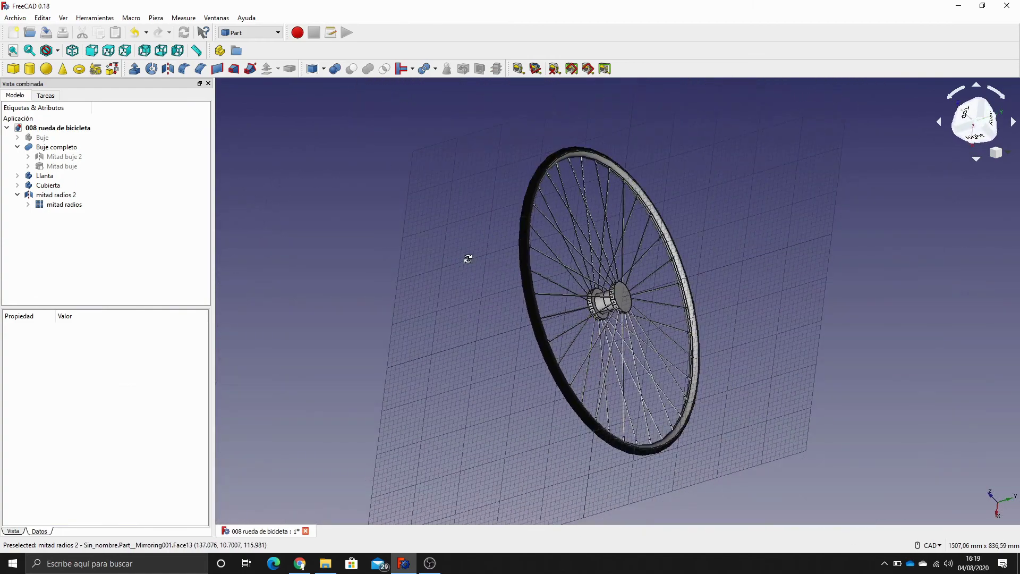
{"action": "middle_click_drag", "start_coordinate": [467, 257], "coordinate": [620, 243]}
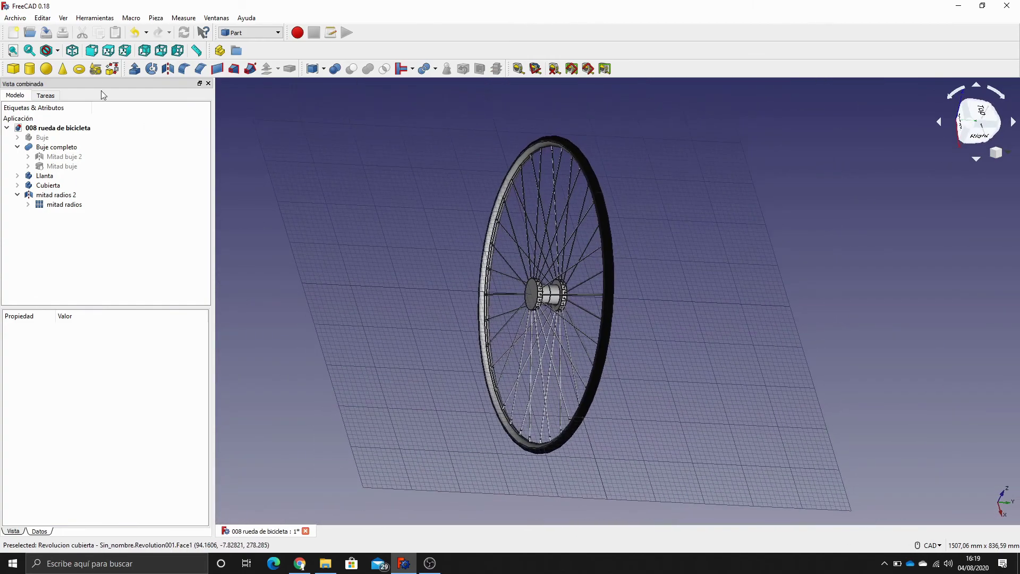
Switch to the Draft workbench, hide the working grid, and return to the Part workbench
{"action": "left_click", "coordinate": [72, 50]}
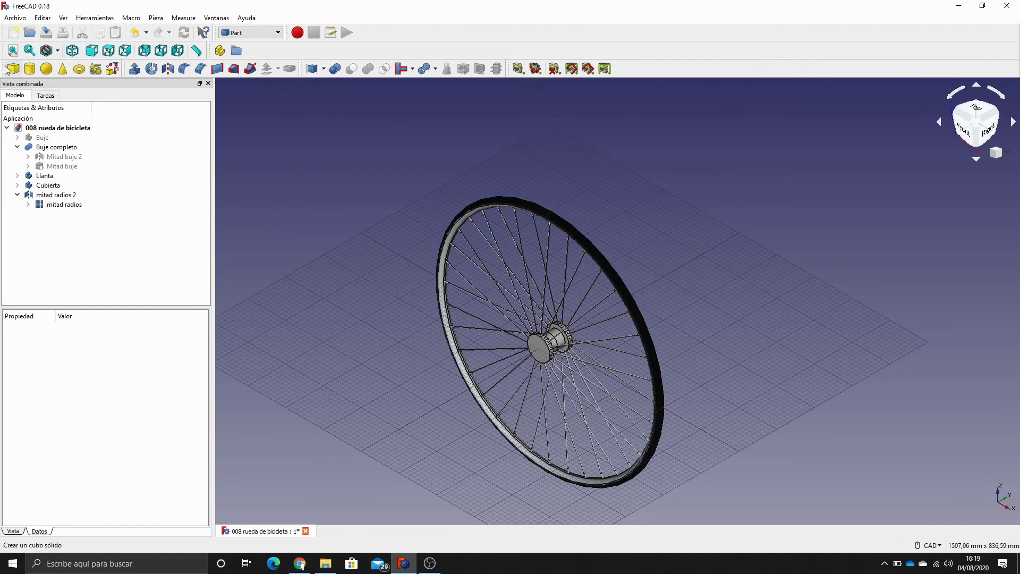
{"action": "left_click", "coordinate": [56, 128]}
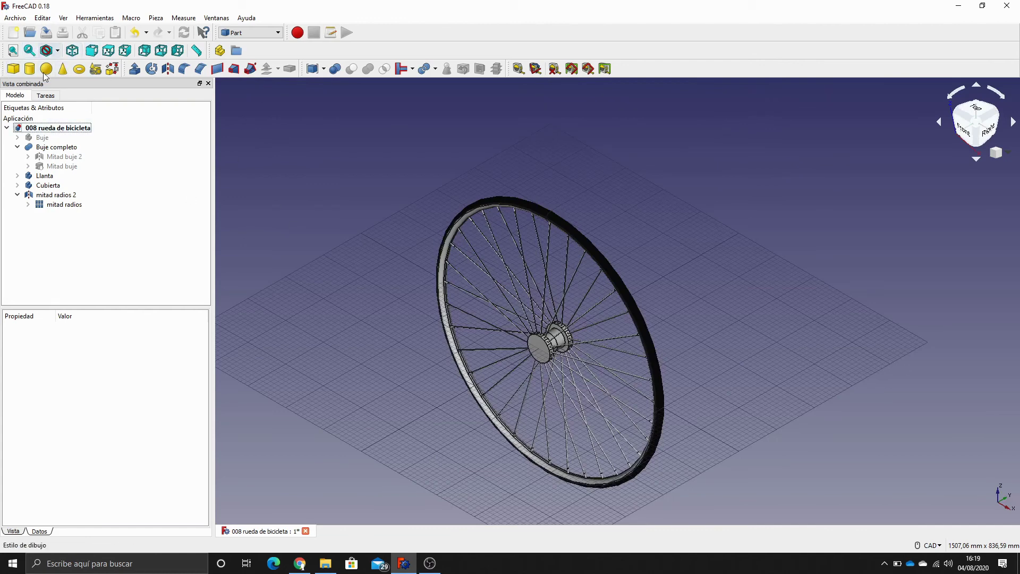
{"action": "left_click", "coordinate": [49, 184]}
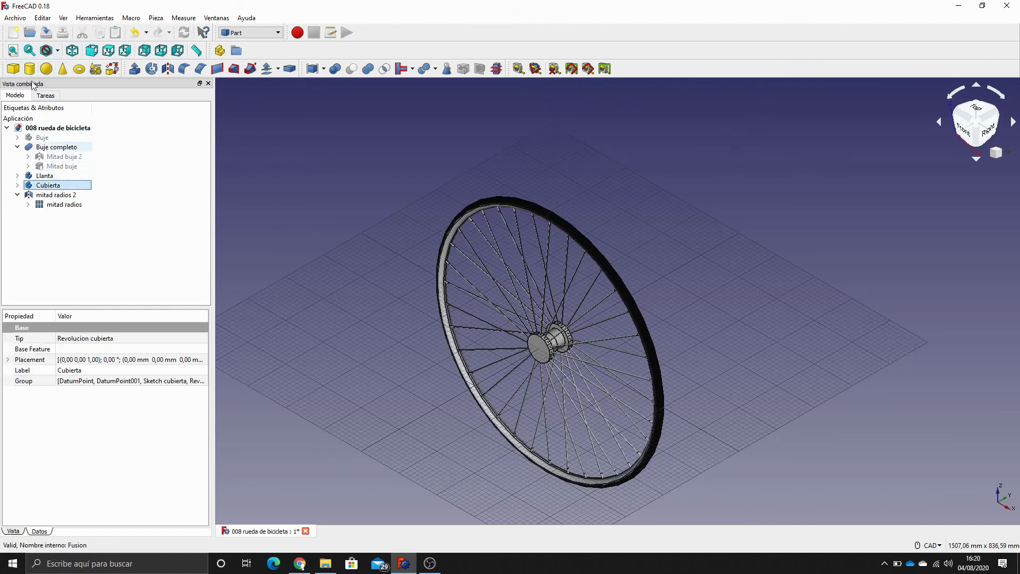
{"action": "left_click", "coordinate": [30, 51]}
{"action": "left_click", "coordinate": [417, 287]}
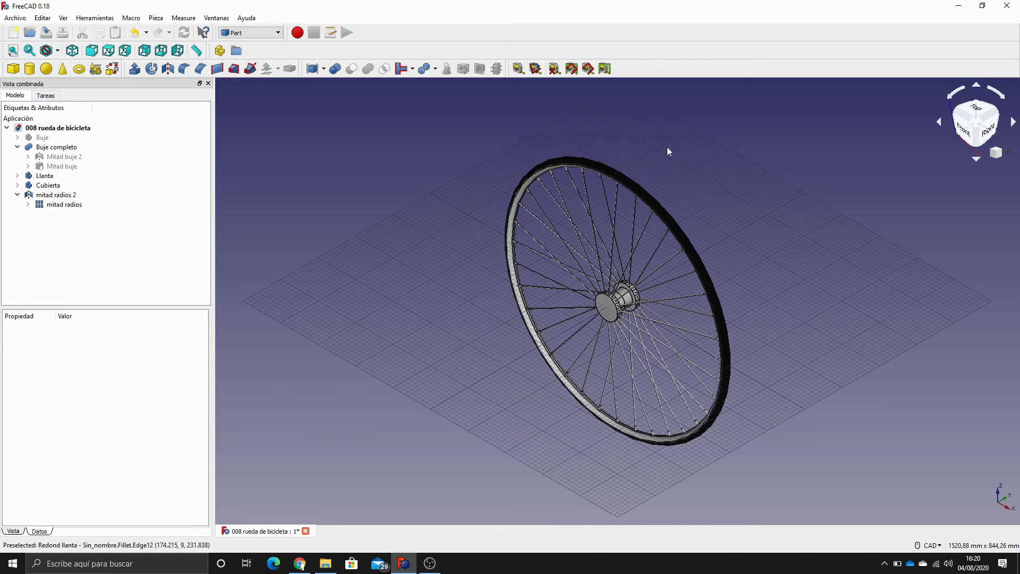
{"action": "left_click", "coordinate": [258, 32]}
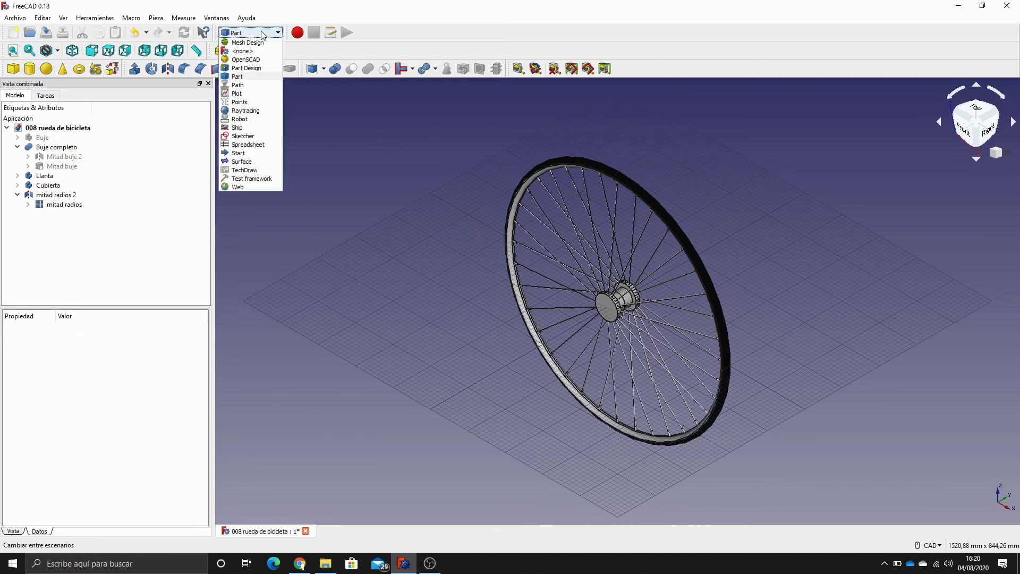
{"action": "left_click", "coordinate": [242, 60]}
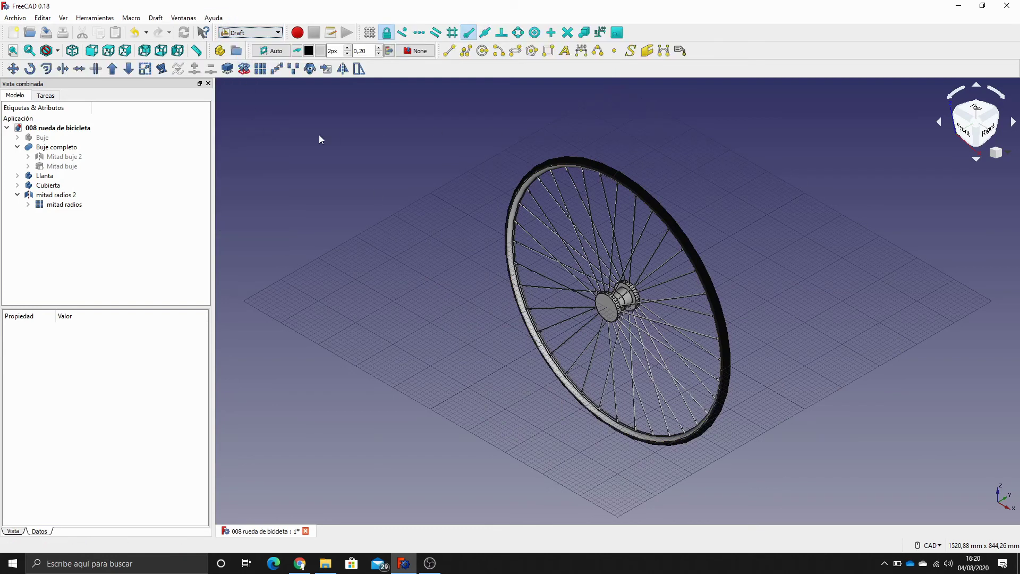
{"action": "left_click", "coordinate": [370, 33]}
{"action": "left_click", "coordinate": [254, 32]}
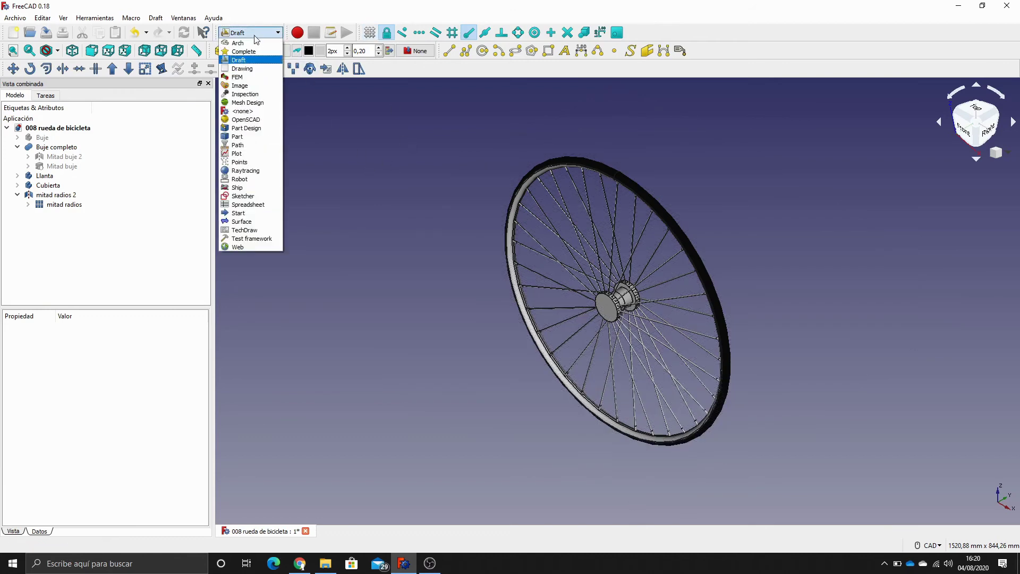
{"action": "left_click", "coordinate": [234, 137]}
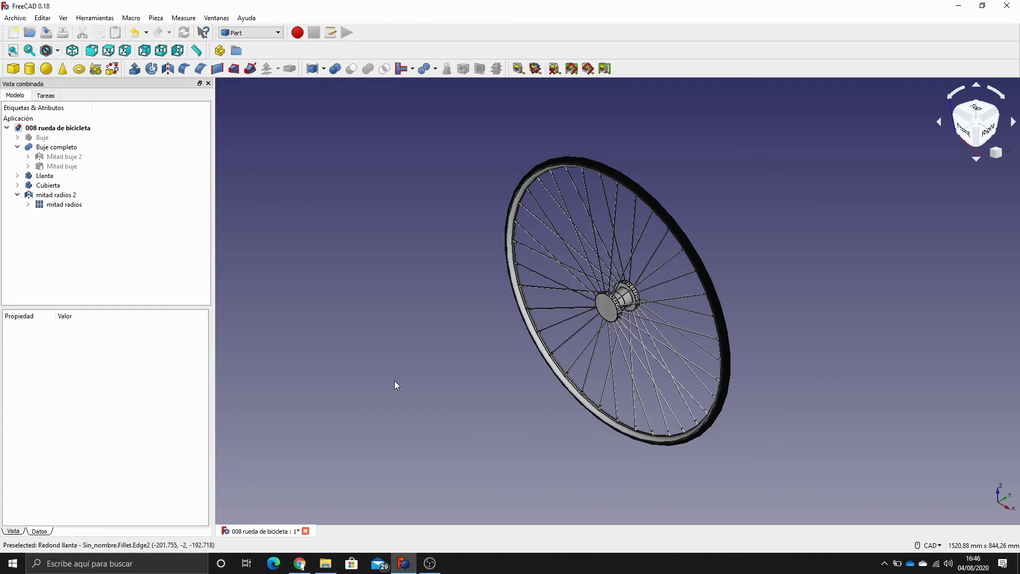
Hide mitad radios 2, mitad radios, Cubierta and Llanta, leaving only the complete hub displayed
{"action": "left_click", "coordinate": [55, 194]}
{"action": "left_click", "coordinate": [64, 205]}
{"action": "key", "text": "space"}
{"action": "left_click", "coordinate": [48, 185]}
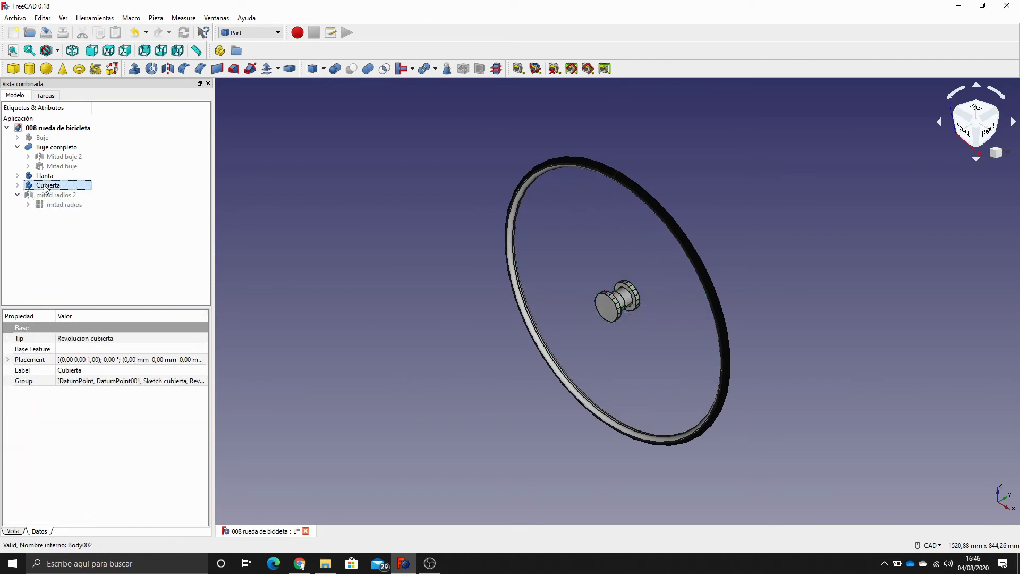
{"action": "key", "text": "space"}
{"action": "left_click", "coordinate": [45, 176]}
{"action": "key", "text": "space"}
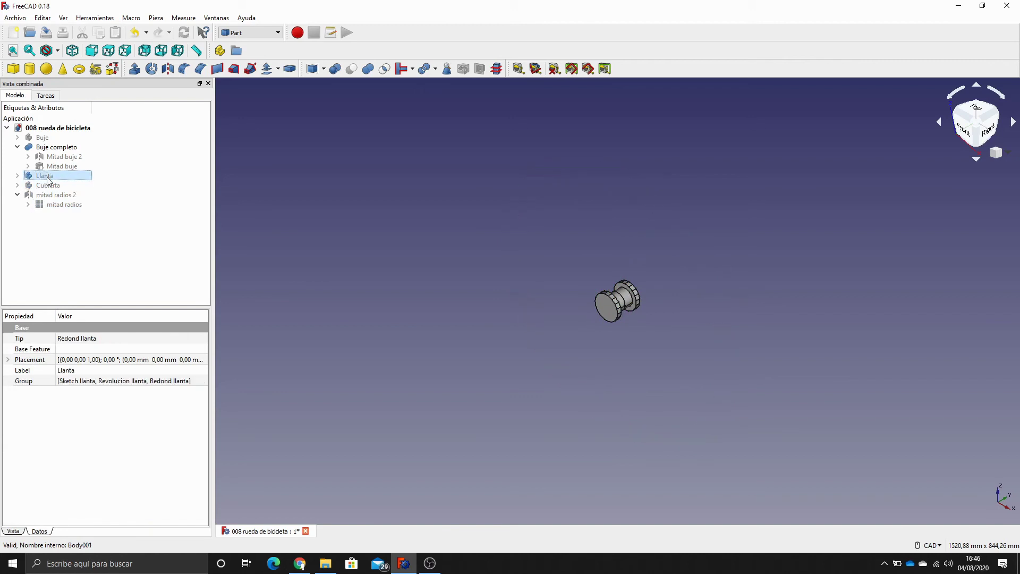
Make the Buje body the active body
{"action": "scroll", "coordinate": [482, 319], "scroll_direction": "up", "scroll_amount": 5}
{"action": "middle_click_drag", "start_coordinate": [686, 352], "coordinate": [455, 346]}
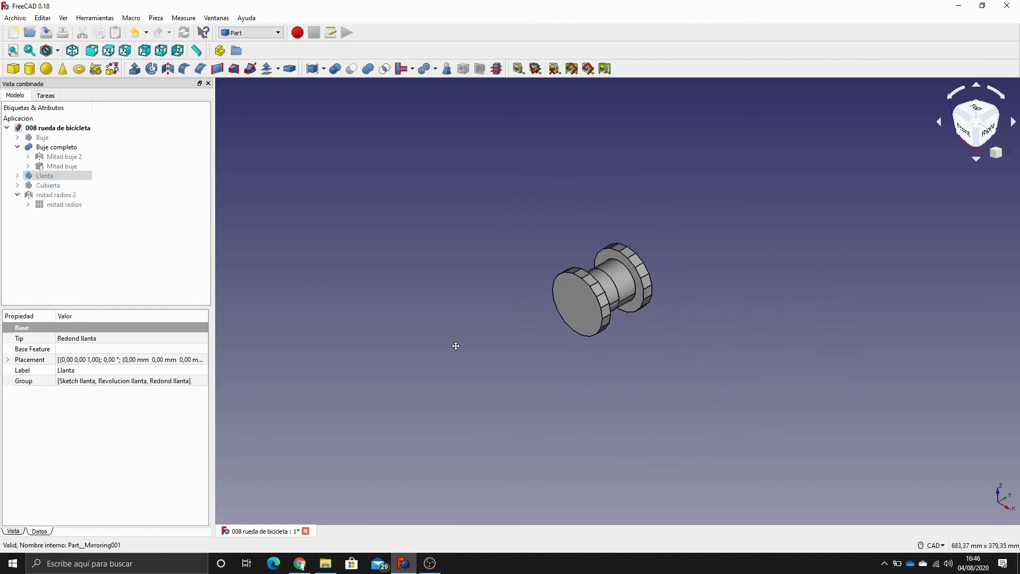
{"action": "scroll", "coordinate": [409, 361], "scroll_direction": "up", "scroll_amount": 4}
{"action": "scroll", "coordinate": [762, 319], "scroll_direction": "up", "scroll_amount": 2}
{"action": "middle_click_drag", "start_coordinate": [762, 319], "coordinate": [577, 367]}
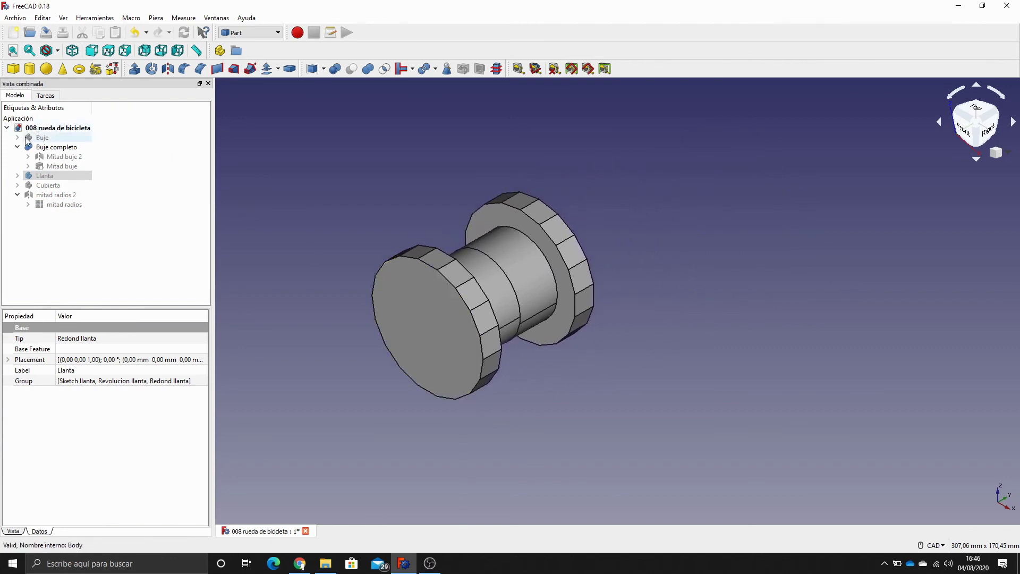
{"action": "left_click", "coordinate": [49, 139]}
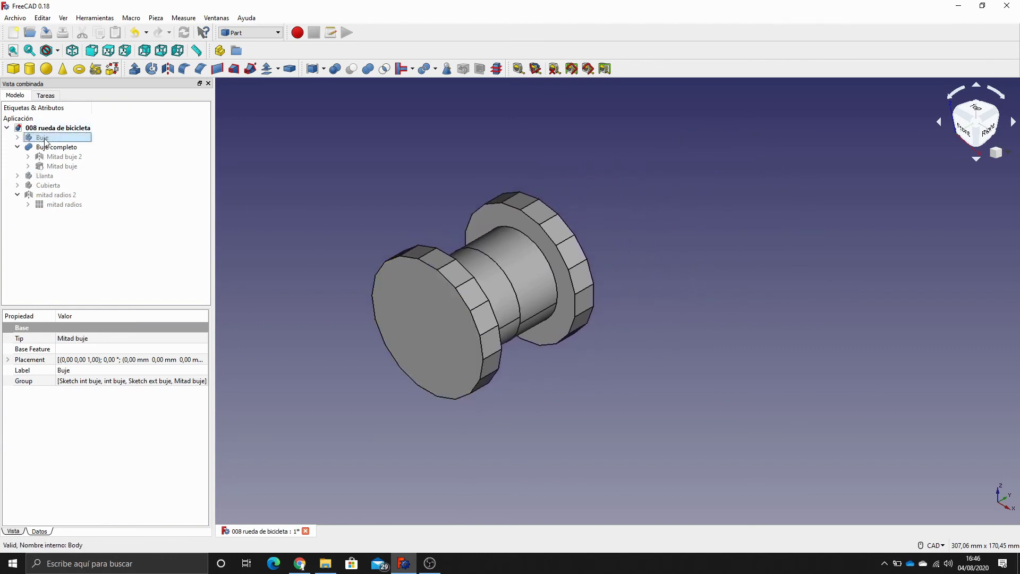
{"action": "right_click", "coordinate": [45, 139]}
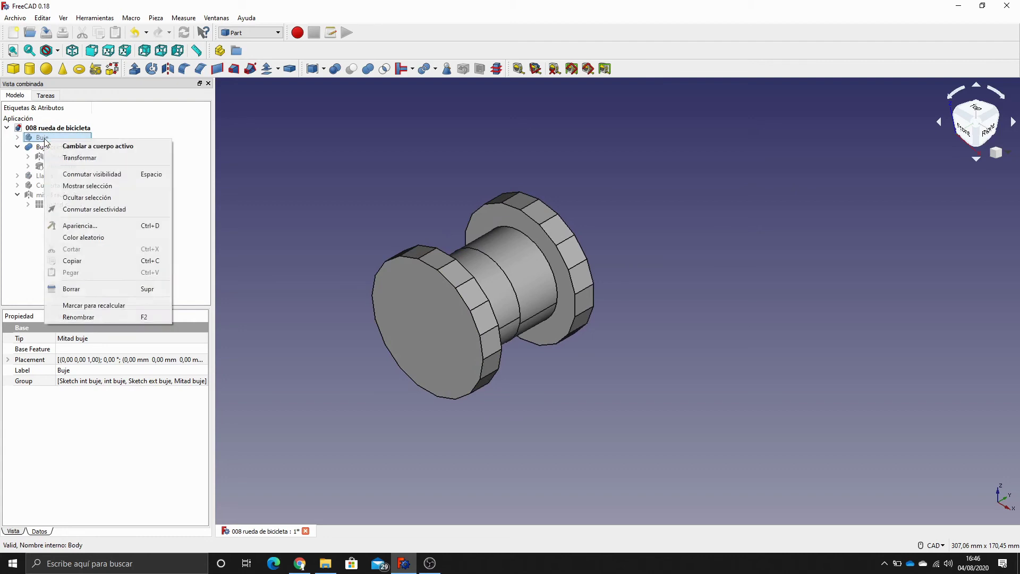
{"action": "left_click", "coordinate": [99, 149]}
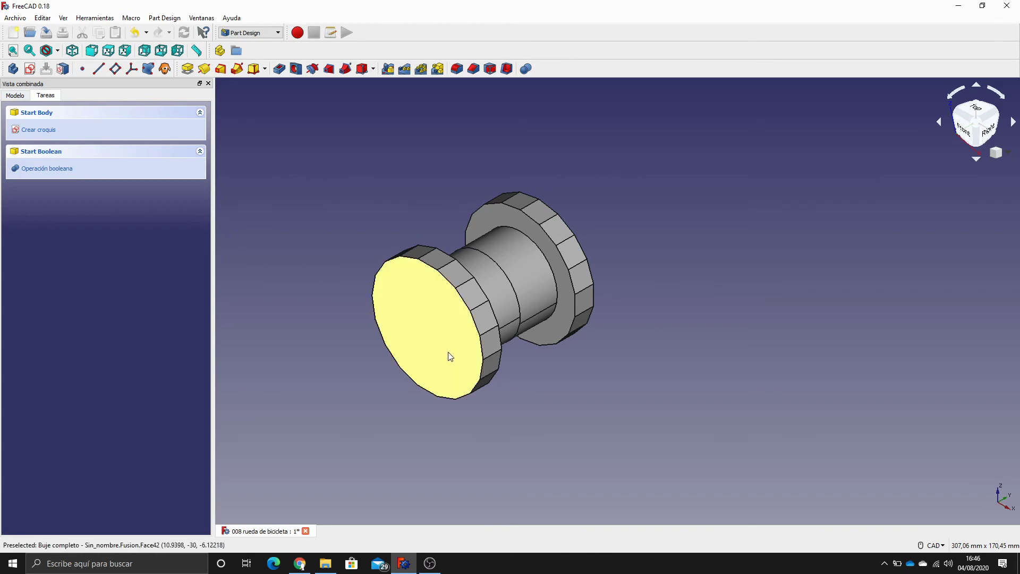
Create a datum point at the centre of mass of the hub's front end face, using a cross-reference to the fused hub
{"action": "left_click", "coordinate": [431, 340]}
{"action": "middle_click_drag", "start_coordinate": [766, 253], "coordinate": [613, 252]}
{"action": "left_click", "coordinate": [636, 380]}
{"action": "middle_click_drag", "start_coordinate": [636, 381], "coordinate": [603, 253]}
{"action": "left_click", "coordinate": [482, 431]}
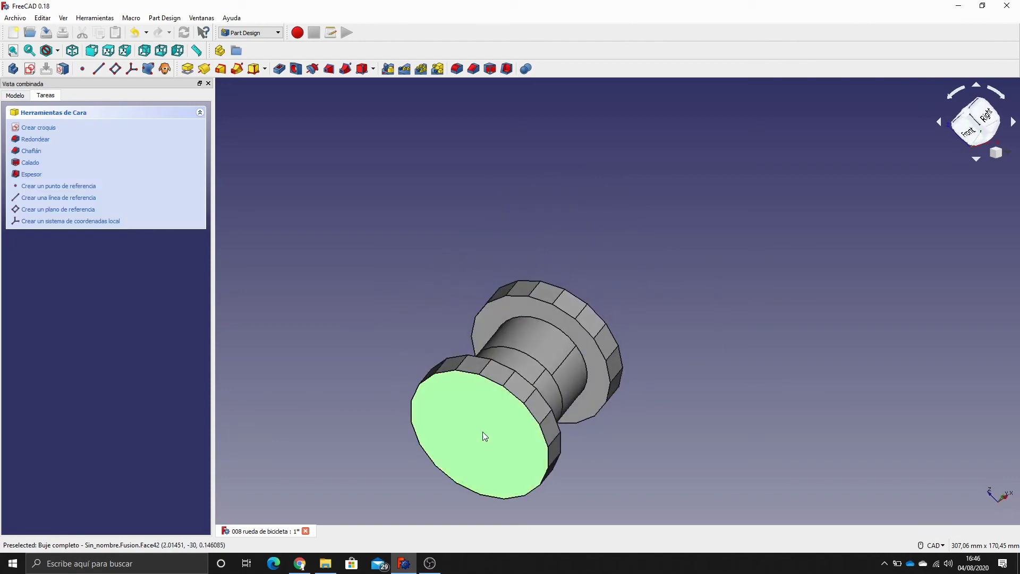
{"action": "left_click", "coordinate": [81, 69]}
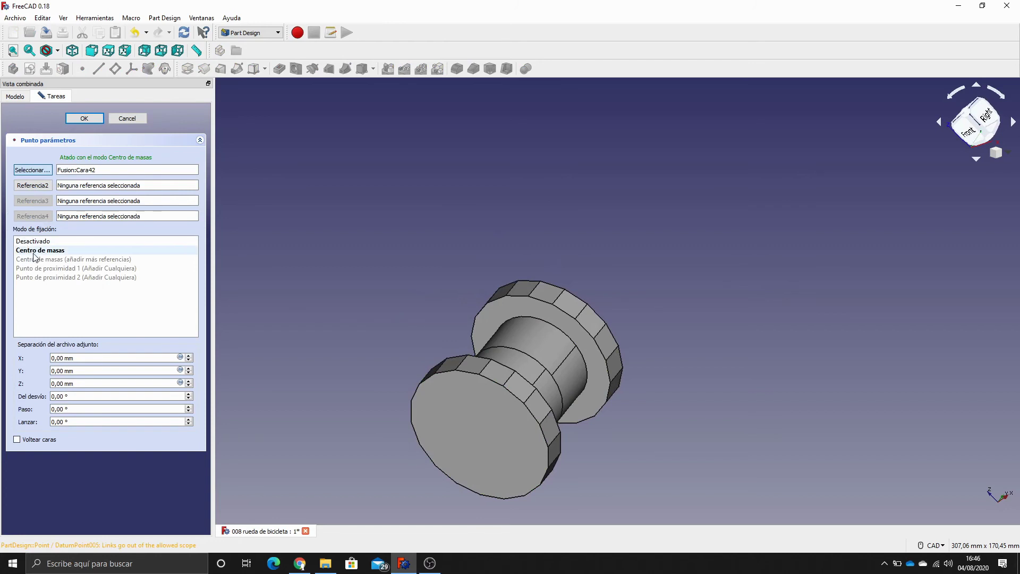
{"action": "left_click", "coordinate": [85, 118]}
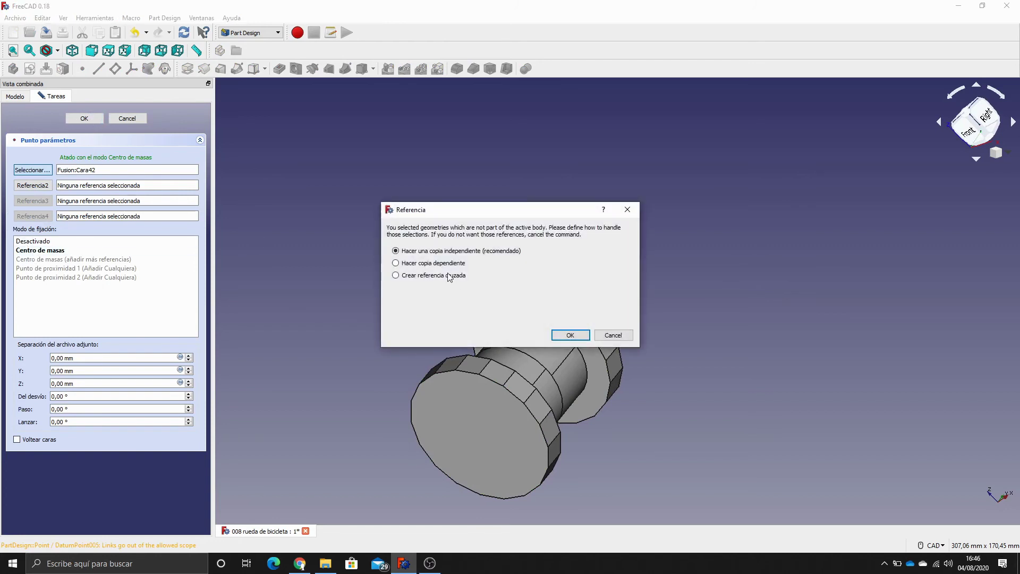
{"action": "left_click", "coordinate": [449, 276]}
{"action": "left_click", "coordinate": [570, 335]}
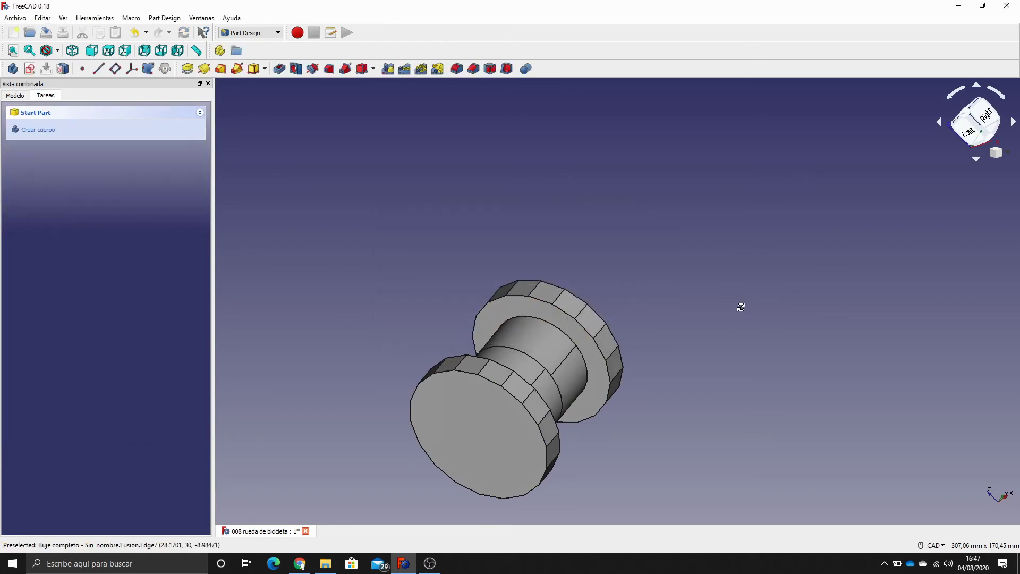
Create a second datum point at the centre of mass of the hub's opposite end face, also as a cross-reference
{"action": "middle_click_drag", "start_coordinate": [741, 307], "coordinate": [487, 344]}
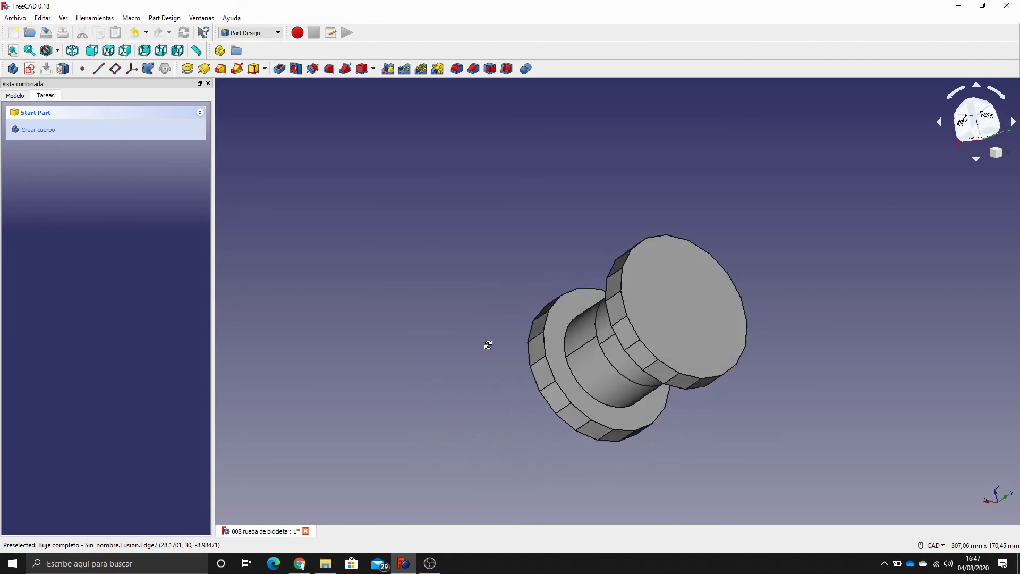
{"action": "left_click", "coordinate": [727, 297]}
{"action": "left_click", "coordinate": [86, 69]}
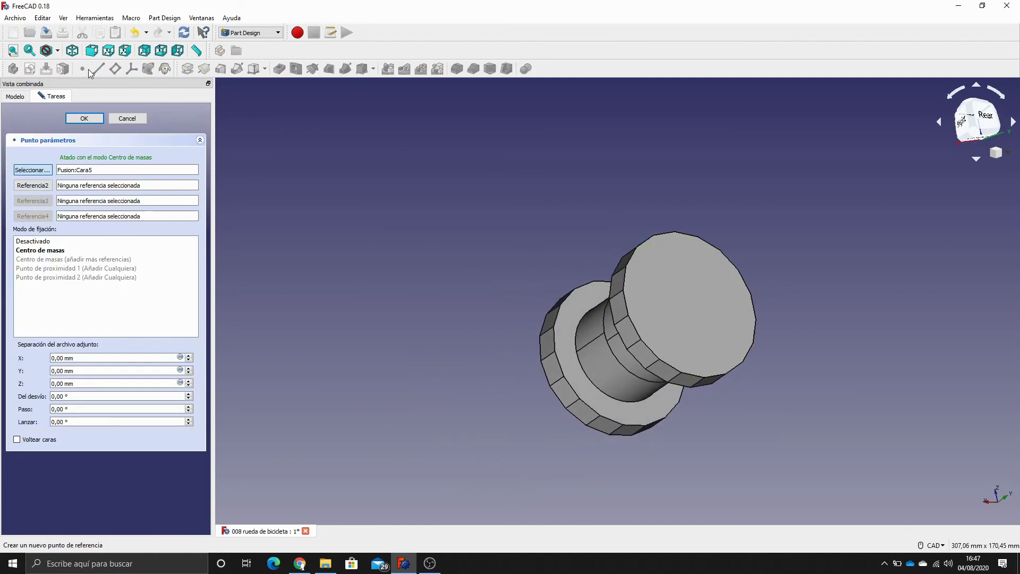
{"action": "left_click", "coordinate": [89, 119]}
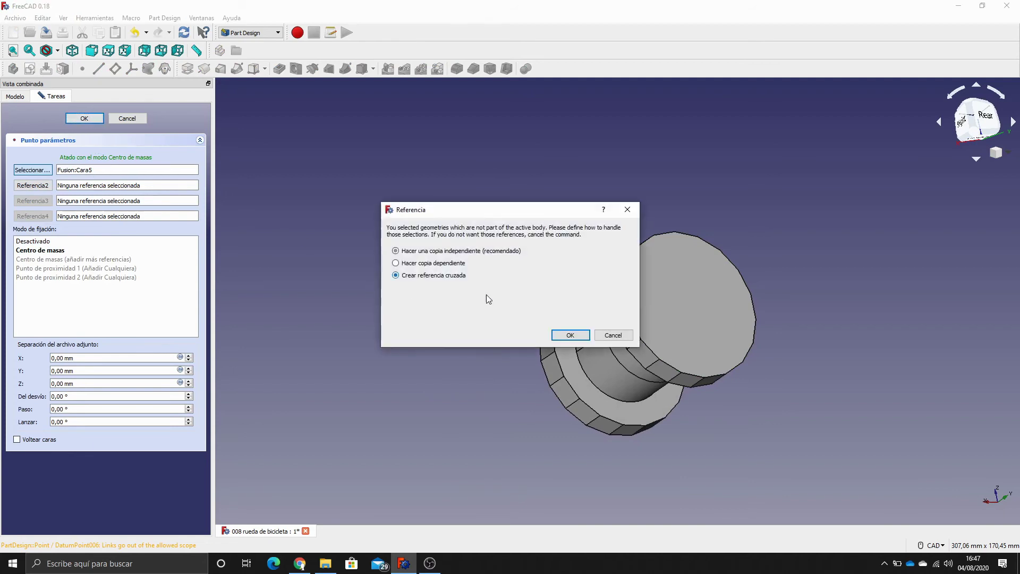
{"action": "left_click", "coordinate": [578, 337]}
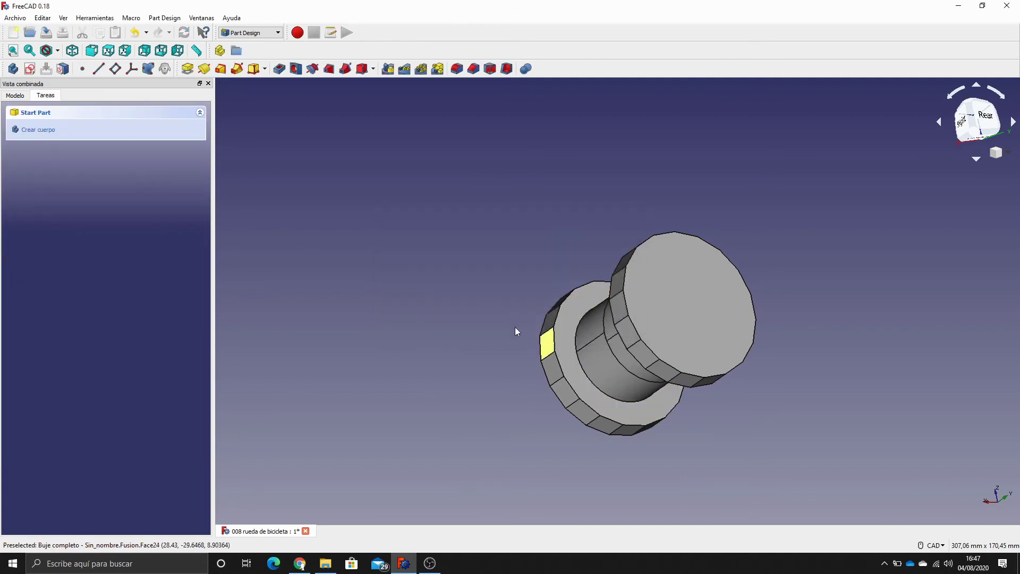
Hide Buje completo and show the Buje body so that only the two datum points are displayed
{"action": "left_click", "coordinate": [23, 97]}
{"action": "left_click", "coordinate": [55, 138]}
{"action": "key", "text": "0"}
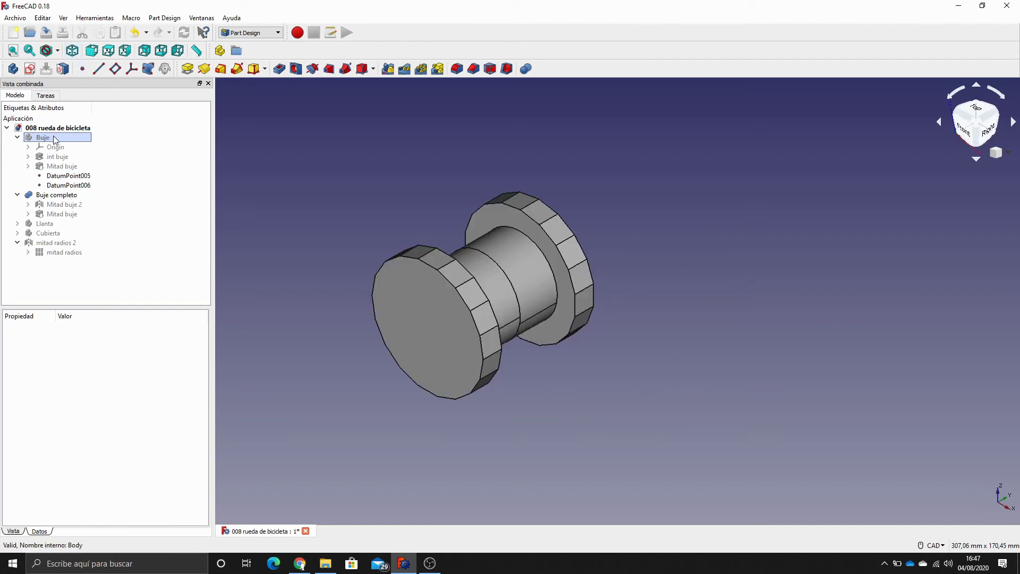
{"action": "left_click", "coordinate": [56, 195]}
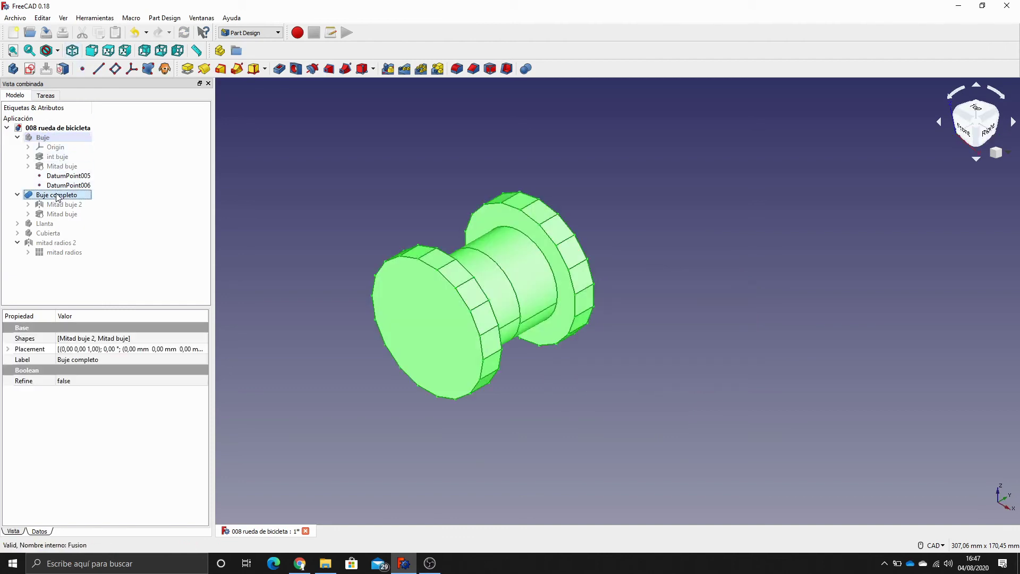
{"action": "key", "text": "space"}
{"action": "left_click", "coordinate": [48, 139]}
{"action": "key", "text": "space"}
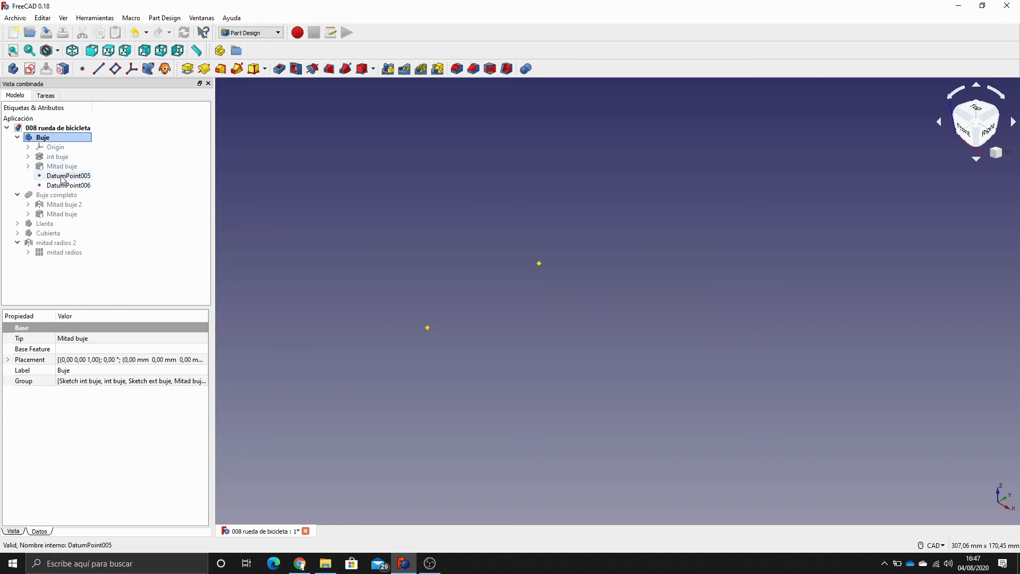
Measure the distance between the two datum points on the hub's end faces
{"action": "left_click", "coordinate": [415, 192]}
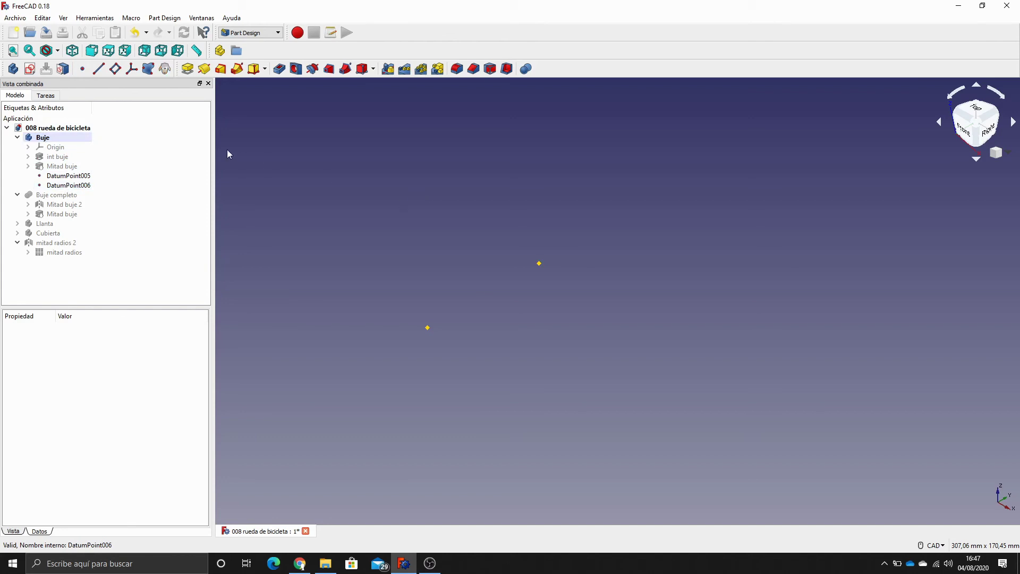
{"action": "left_click", "coordinate": [200, 52]}
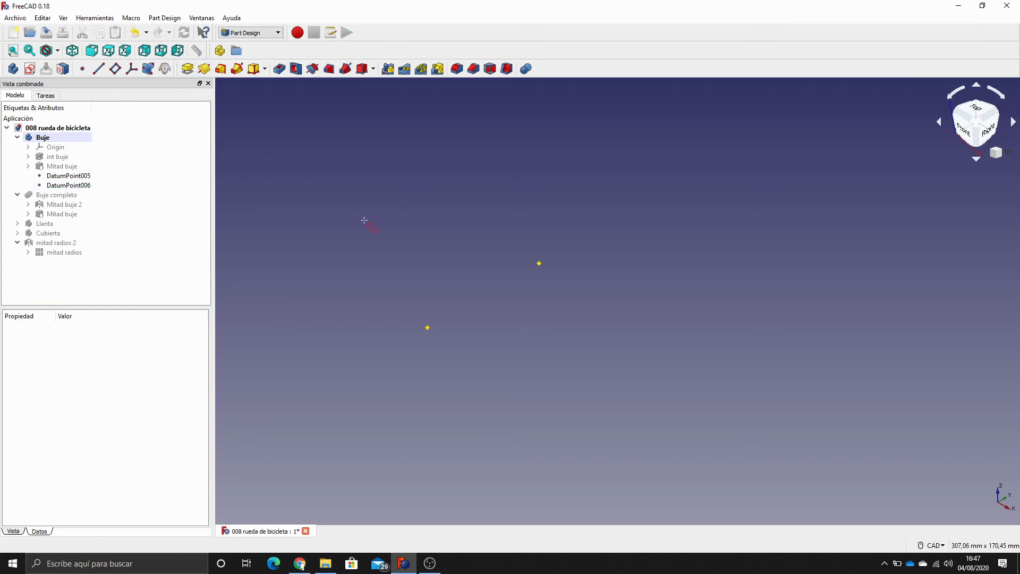
{"action": "left_click", "coordinate": [428, 328]}
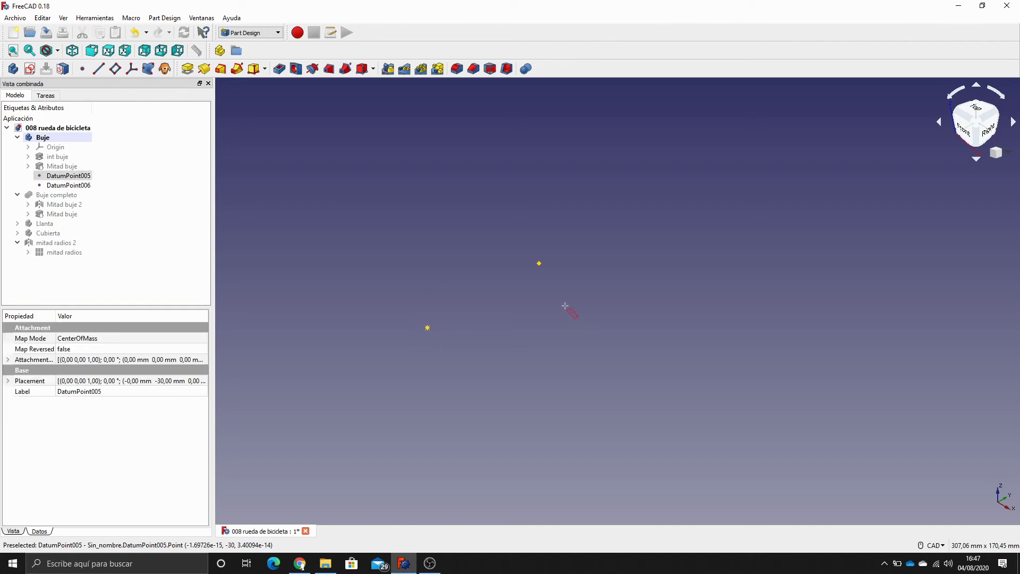
{"action": "left_click", "coordinate": [540, 264]}
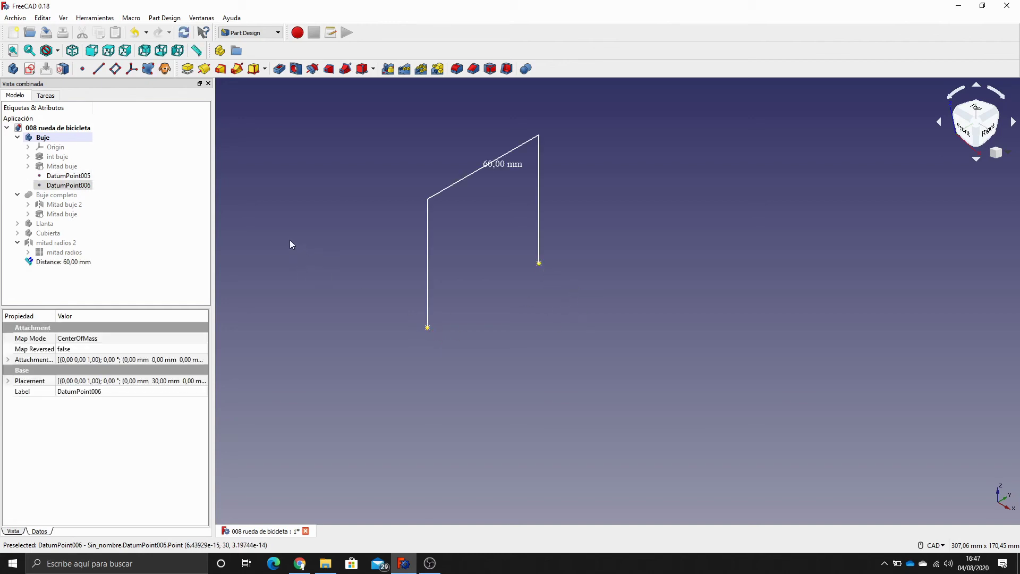
Show Buje completo in place of Buje and examine the distance dimension against the hub
{"action": "left_click", "coordinate": [39, 139]}
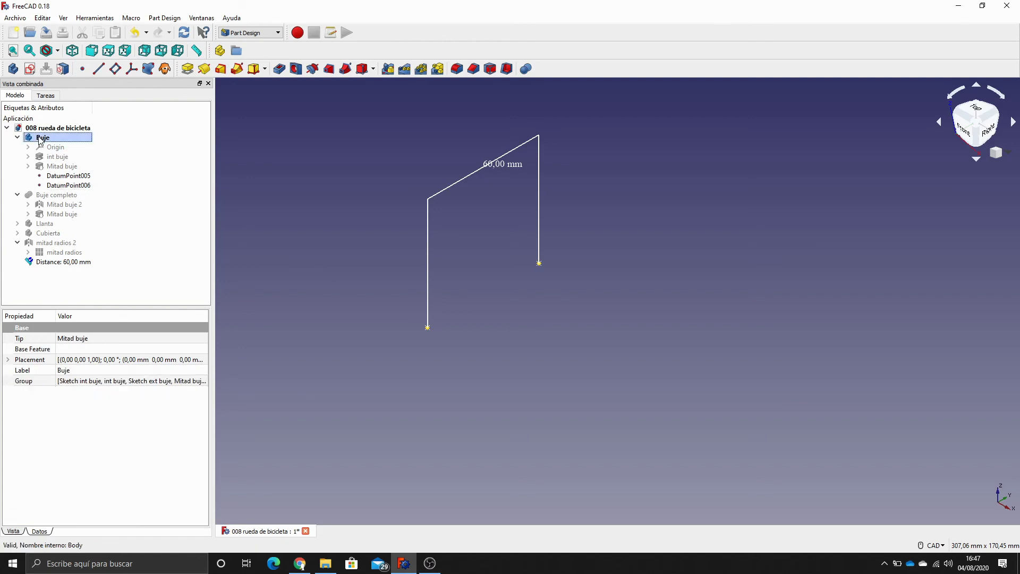
{"action": "left_click", "coordinate": [56, 195]}
{"action": "key", "text": "space"}
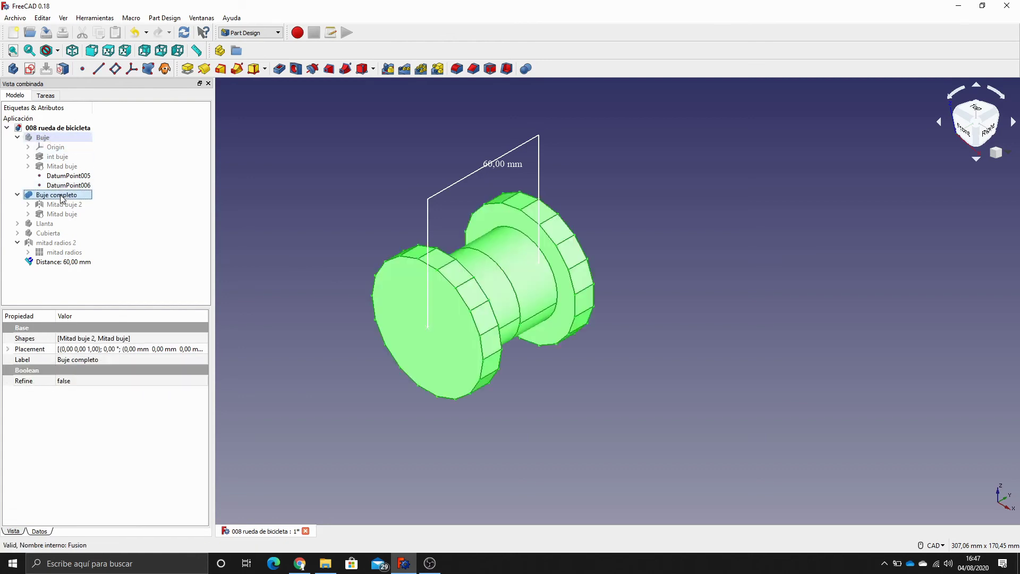
{"action": "left_click", "coordinate": [338, 255]}
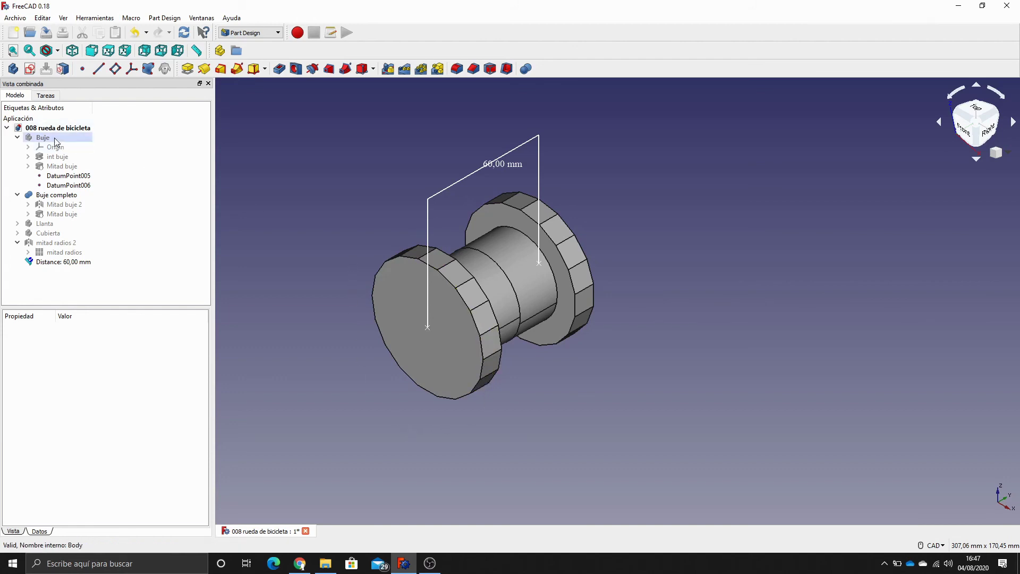
Hide Buje completo and show the Buje body together with its Mitad buje feature
{"action": "left_click", "coordinate": [51, 195]}
{"action": "key", "text": "space"}
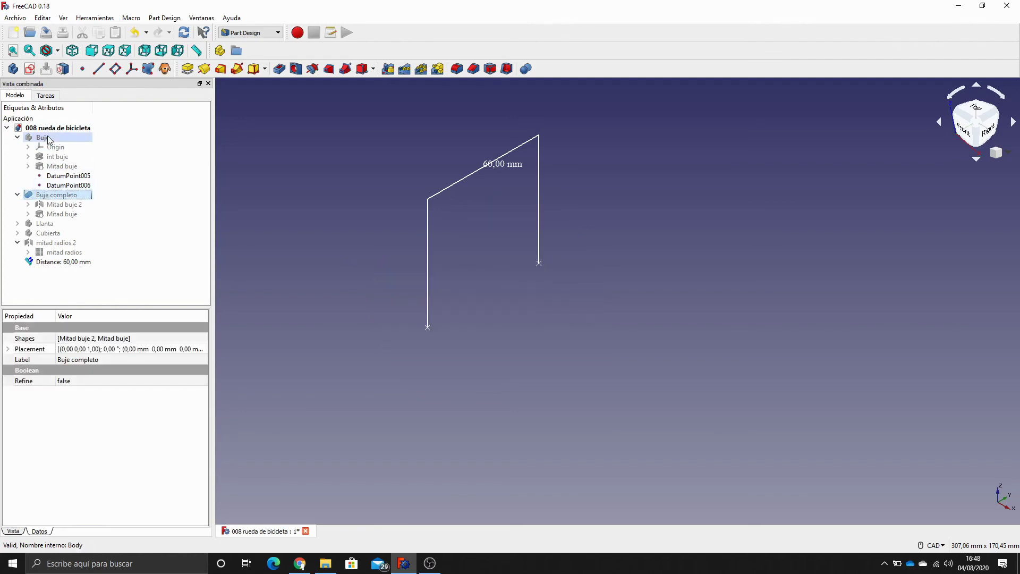
{"action": "left_click", "coordinate": [48, 138]}
{"action": "left_click", "coordinate": [61, 166]}
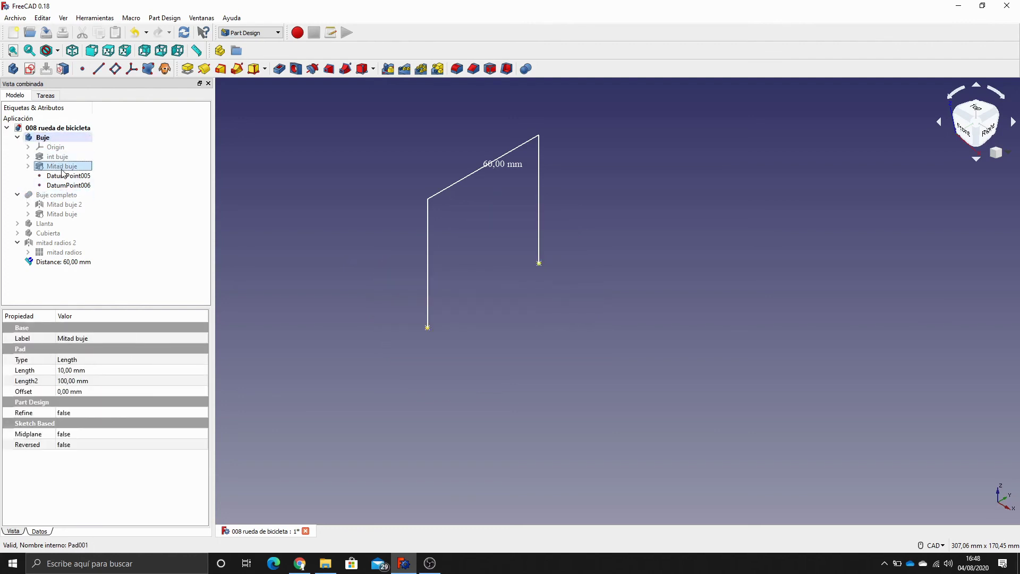
{"action": "key", "text": "space"}
{"action": "left_click", "coordinate": [291, 282]}
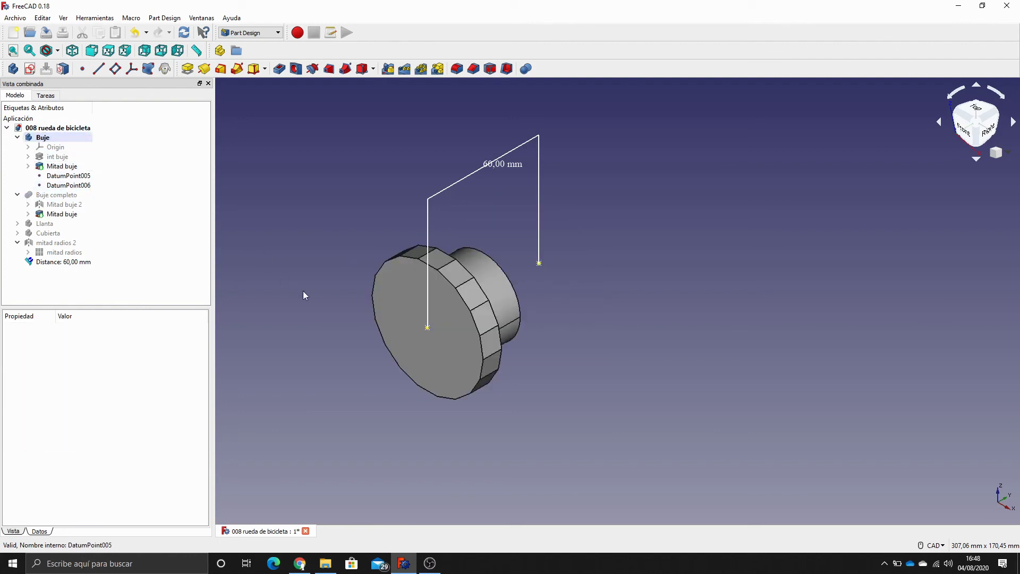
{"action": "scroll", "coordinate": [309, 192], "scroll_direction": "up", "scroll_amount": 2}
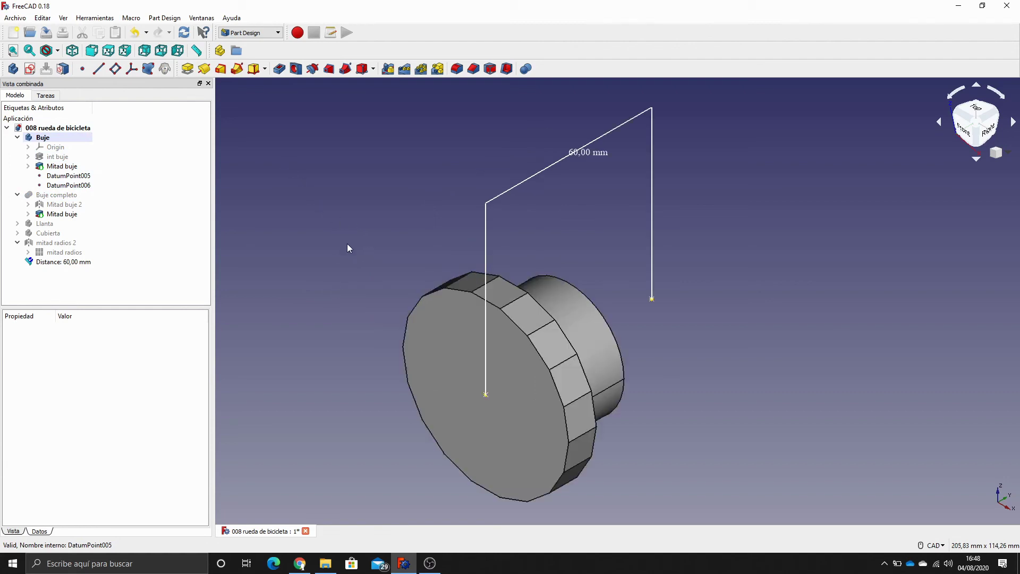
{"action": "scroll", "coordinate": [357, 260], "scroll_direction": "up", "scroll_amount": 5}
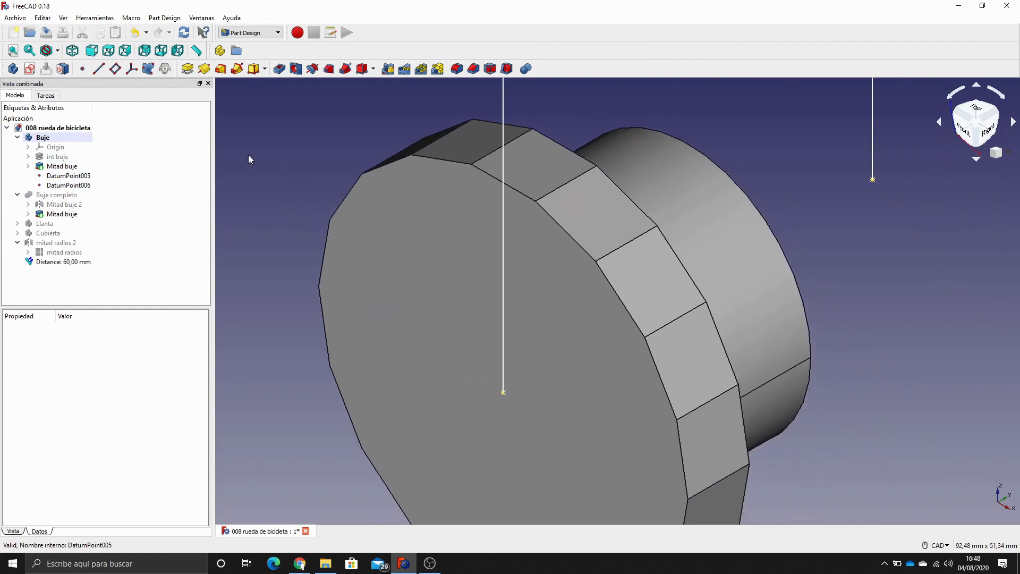
In wireframe display, measure the distance from the half hub's inner end to the datum point on its outer end face
{"action": "left_click", "coordinate": [200, 55]}
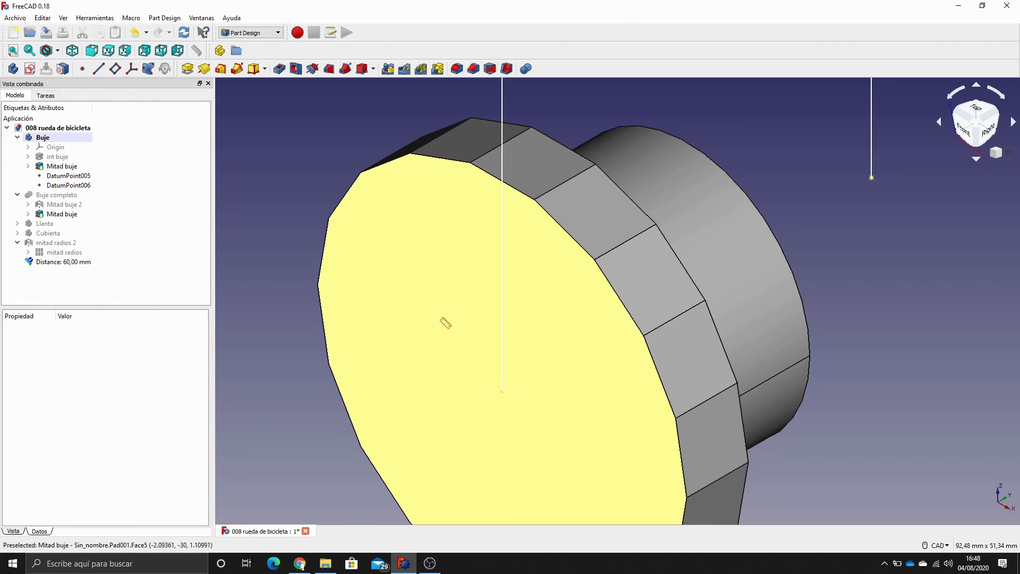
{"action": "left_click", "coordinate": [58, 50]}
{"action": "left_click", "coordinate": [80, 87]}
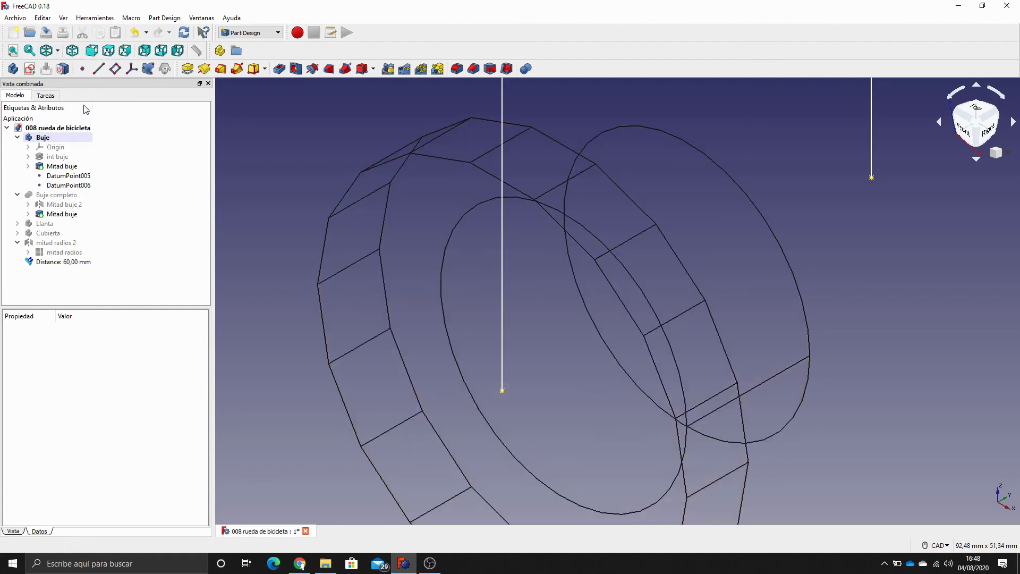
{"action": "left_click", "coordinate": [502, 391]}
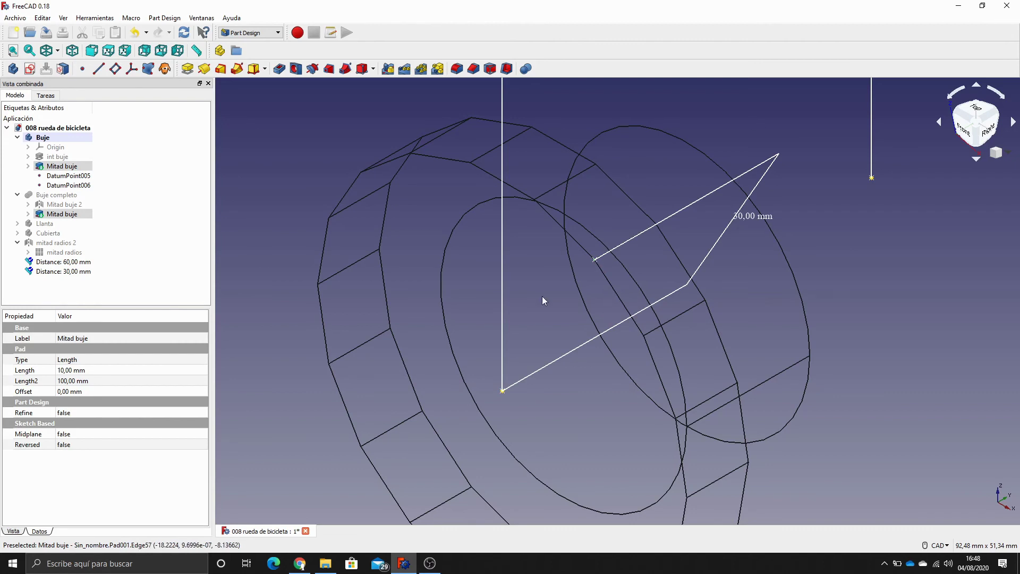
Hide Mitad buje, both hub datum points and the Buje body, and show Buje completo again
{"action": "left_click", "coordinate": [63, 166]}
{"action": "key", "text": "space"}
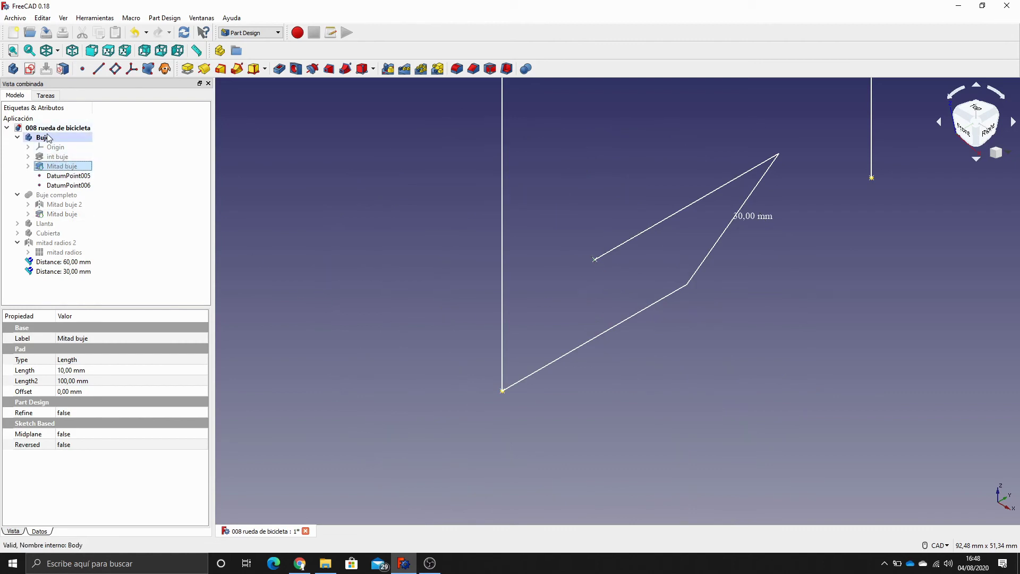
{"action": "left_click", "coordinate": [68, 175]}
{"action": "key", "text": "space"}
{"action": "left_click", "coordinate": [68, 185]}
{"action": "key", "text": "space"}
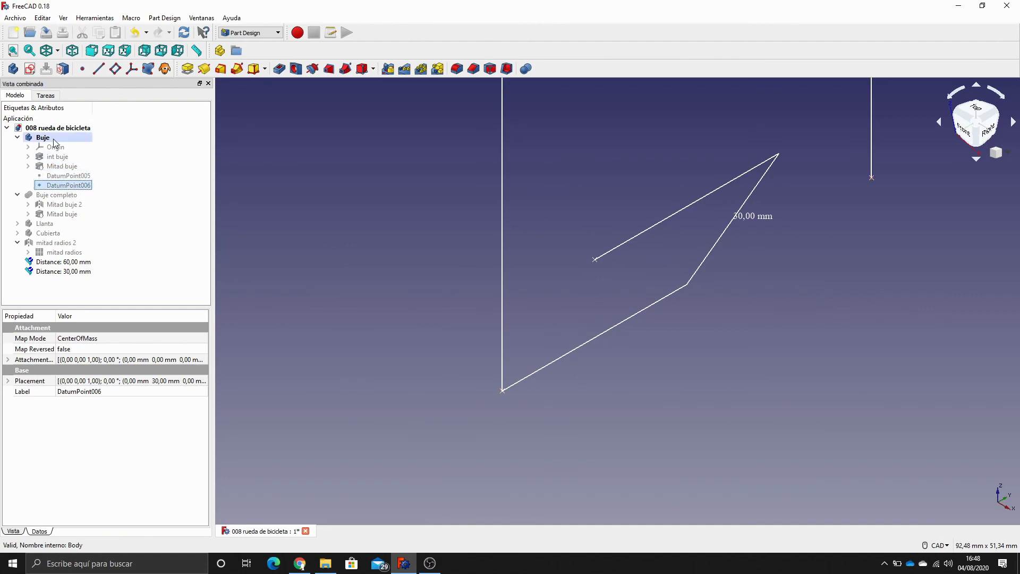
{"action": "left_click", "coordinate": [63, 194]}
{"action": "key", "text": "space"}
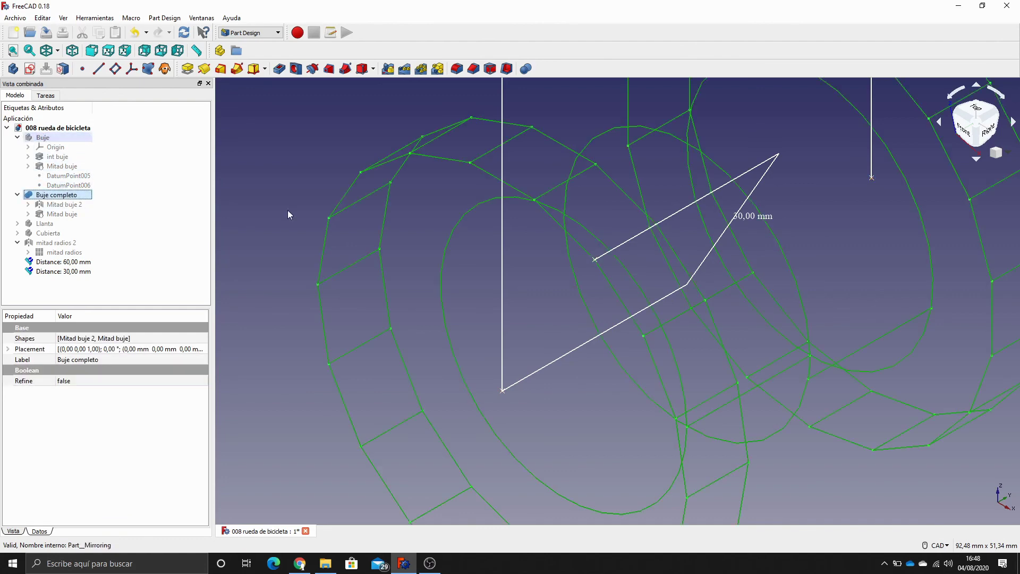
Switch the complete hub from wireframe back to the shaded display style with both distance dimensions in view
{"action": "scroll", "coordinate": [322, 116], "scroll_direction": "down", "scroll_amount": 5}
{"action": "middle_click_drag", "start_coordinate": [320, 119], "coordinate": [397, 224]}
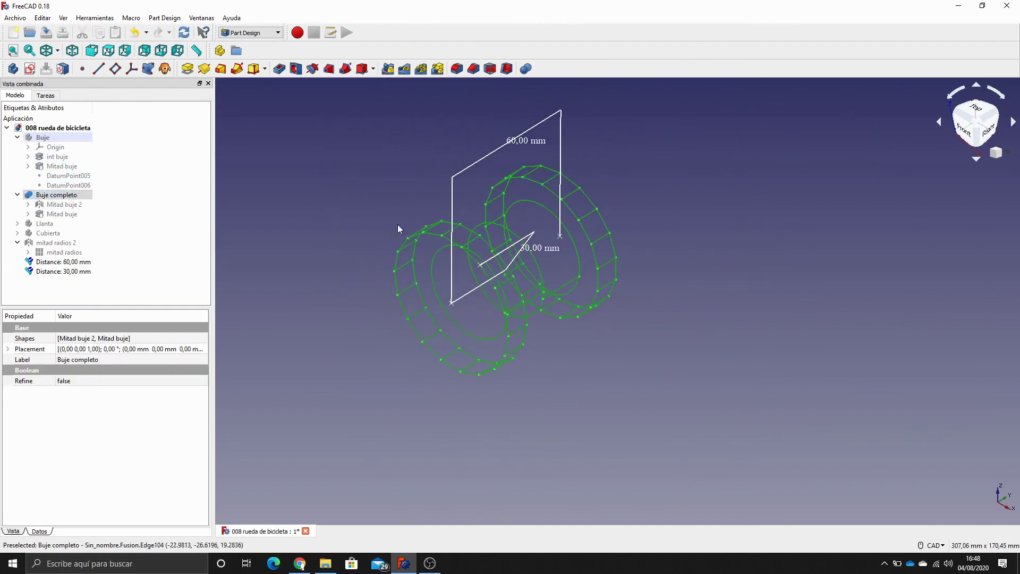
{"action": "left_click", "coordinate": [376, 213]}
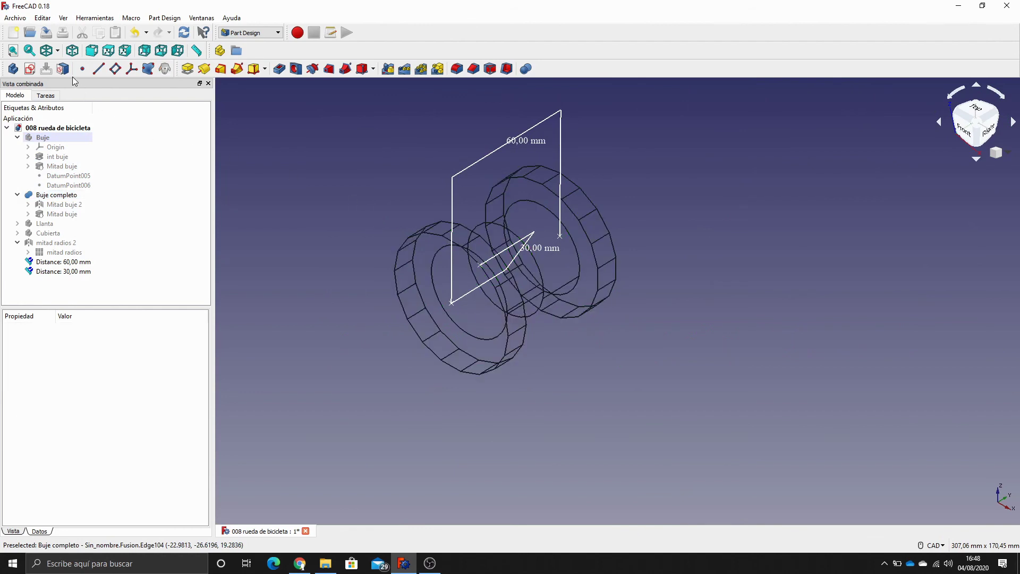
{"action": "left_click", "coordinate": [57, 50]}
{"action": "left_click", "coordinate": [64, 64]}
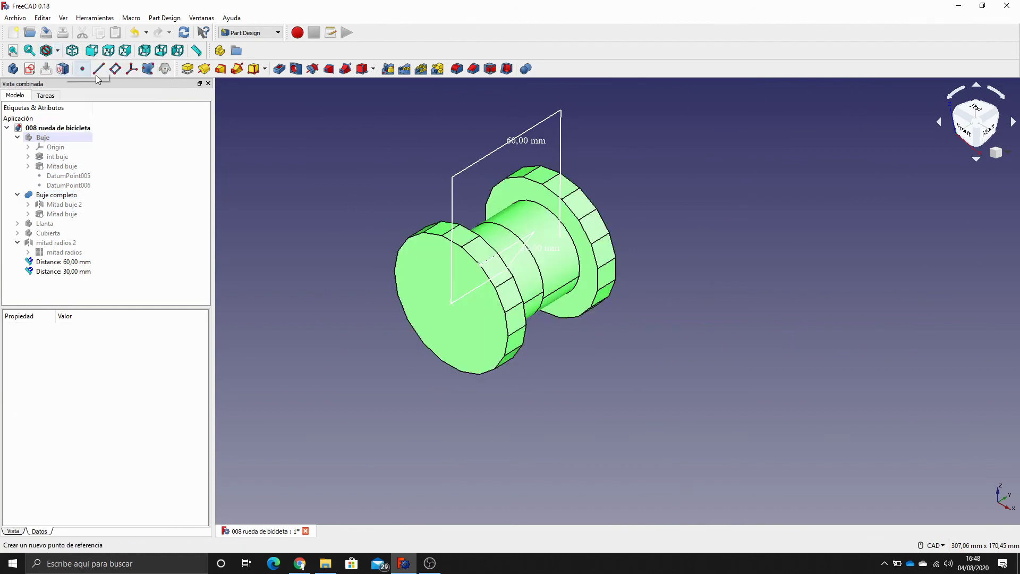
{"action": "left_click", "coordinate": [284, 176]}
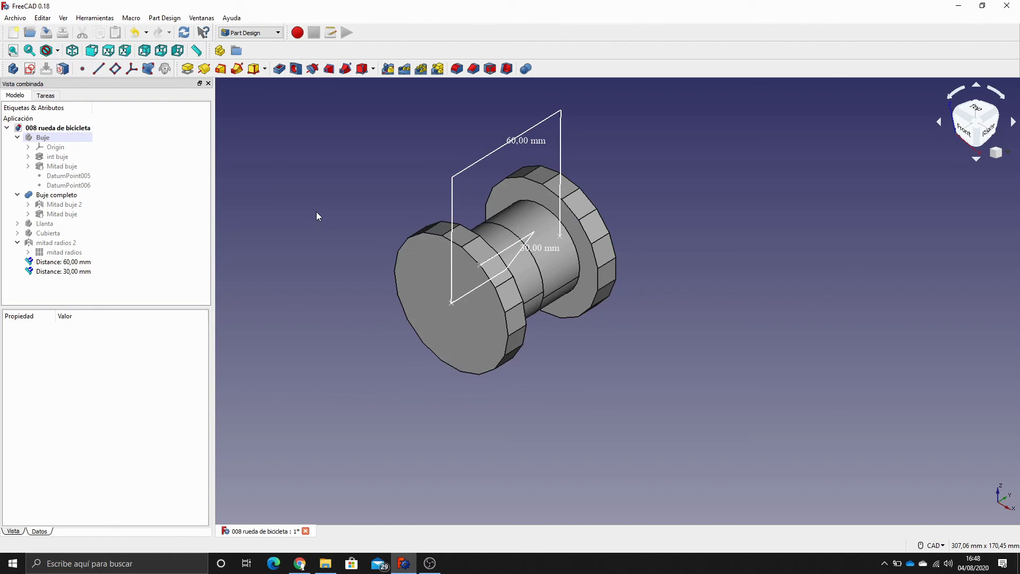
Show the Llanta body and examine the rim's inner side and its position relative to the hub
{"action": "left_click", "coordinate": [53, 223]}
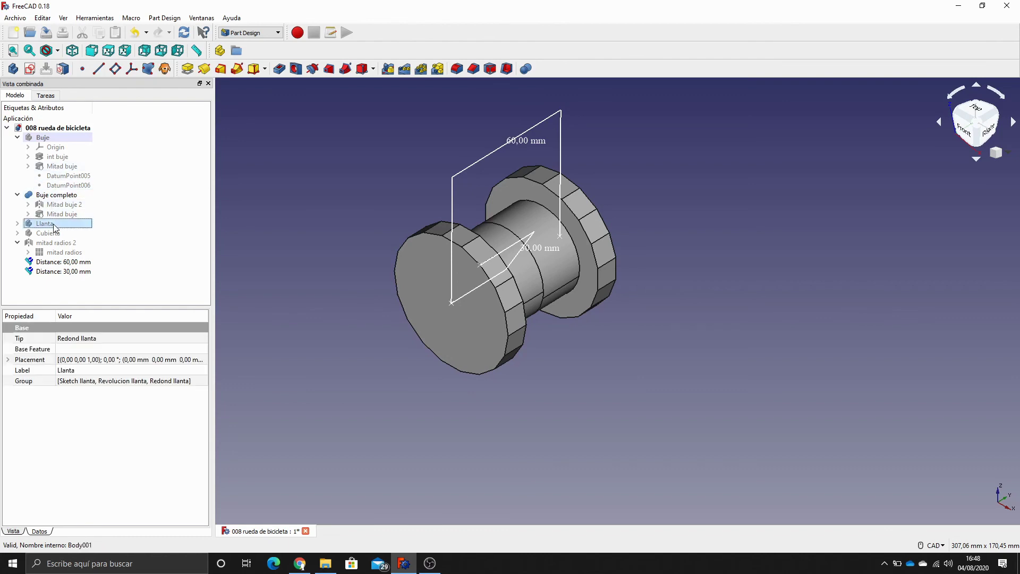
{"action": "key", "text": "space"}
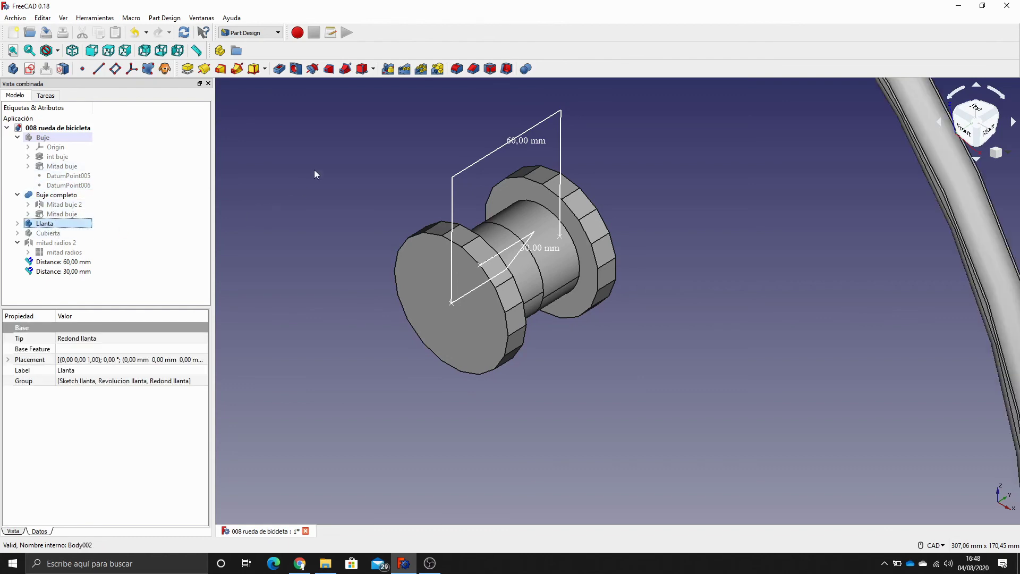
{"action": "scroll", "coordinate": [324, 162], "scroll_direction": "down", "scroll_amount": 3}
{"action": "middle_click_drag", "start_coordinate": [330, 162], "coordinate": [388, 362]}
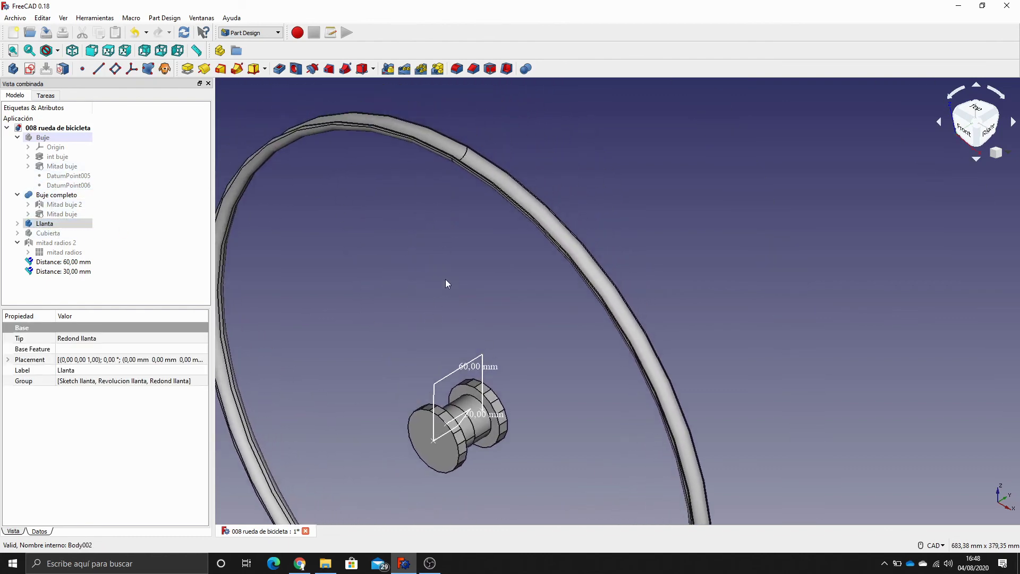
{"action": "middle_click_drag", "start_coordinate": [435, 244], "coordinate": [467, 196]}
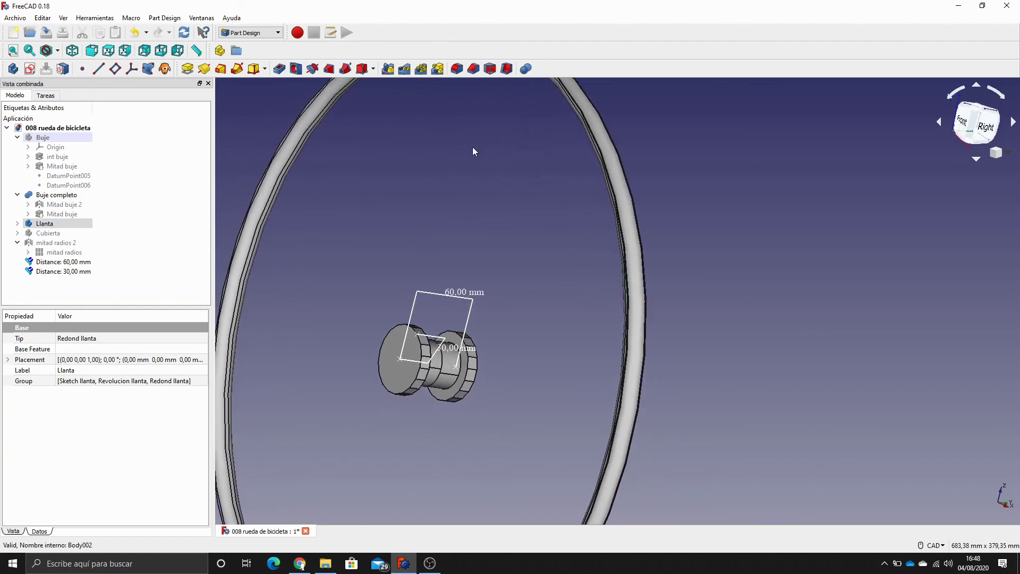
{"action": "middle_click_drag", "start_coordinate": [476, 153], "coordinate": [562, 223]}
{"action": "scroll", "coordinate": [543, 355], "scroll_direction": "up", "scroll_amount": 2}
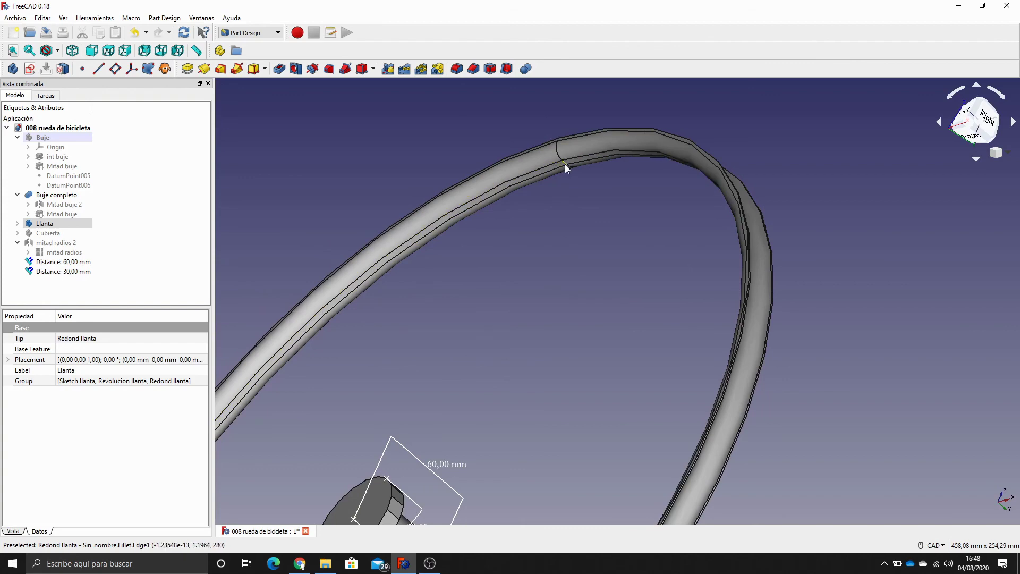
{"action": "middle_click_drag", "start_coordinate": [539, 368], "coordinate": [506, 284]}
{"action": "scroll", "coordinate": [533, 303], "scroll_direction": "down", "scroll_amount": 3}
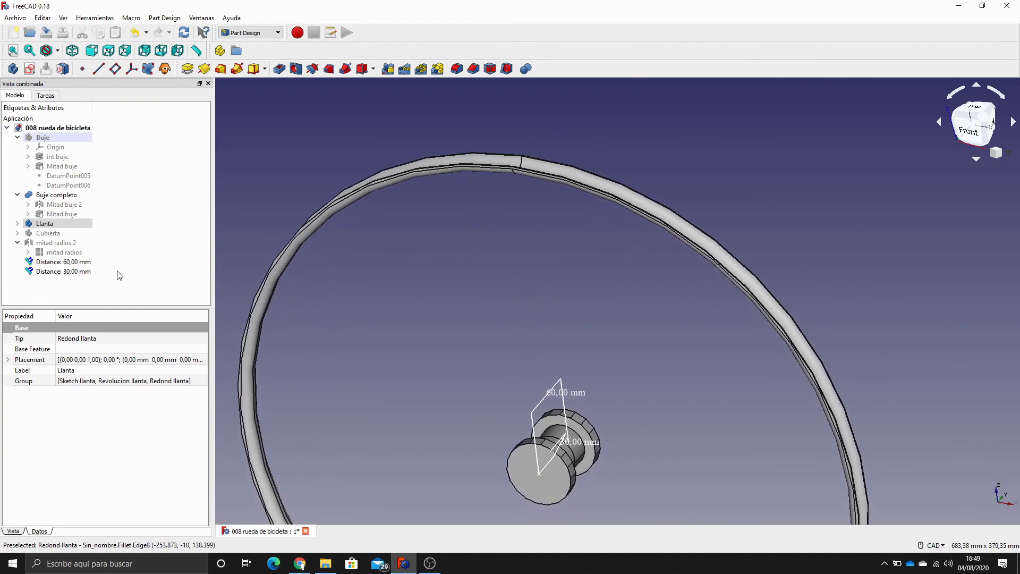
{"action": "left_click", "coordinate": [47, 224]}
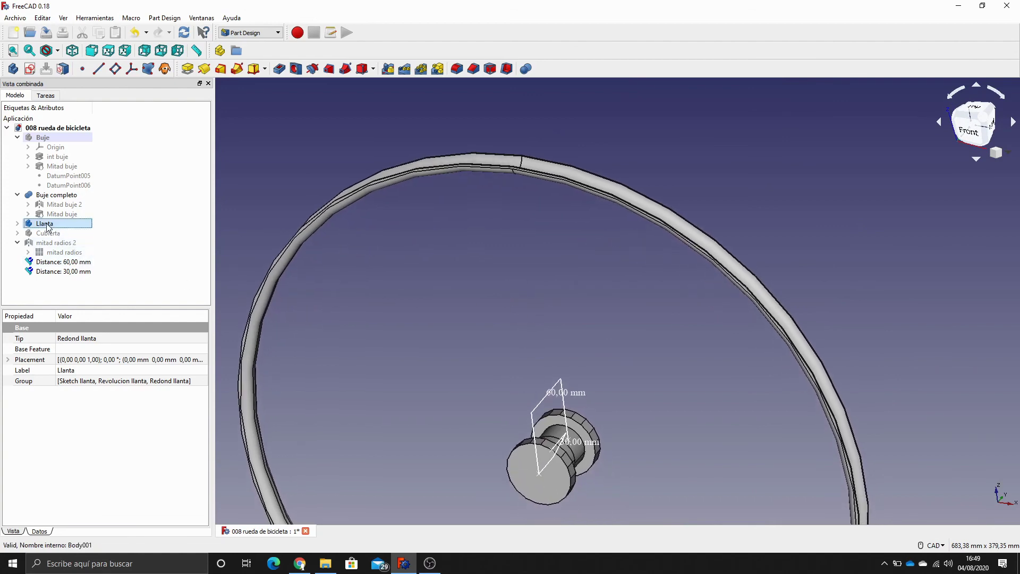
{"action": "middle_click_drag", "start_coordinate": [519, 277], "coordinate": [564, 141]}
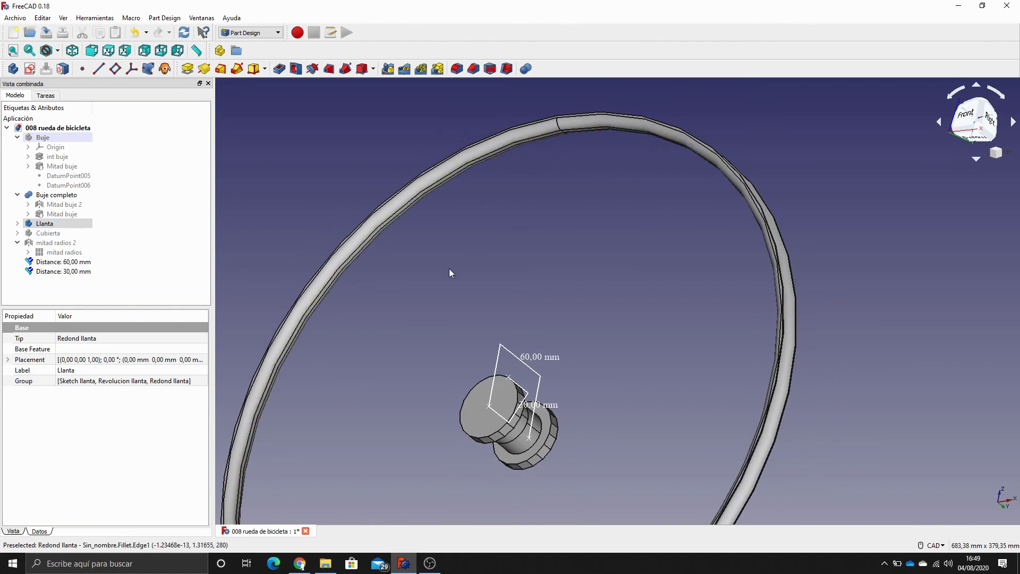
{"action": "left_click", "coordinate": [460, 312]}
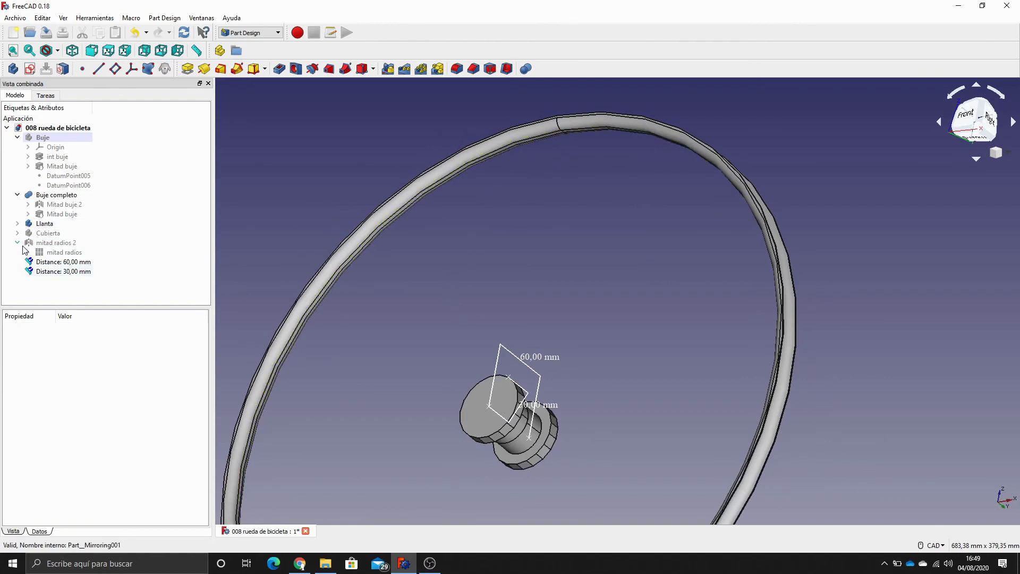
Show the single Radio body inside mitad radios and list its features
{"action": "left_click", "coordinate": [71, 244]}
{"action": "key", "text": "space"}
{"action": "key", "text": "space"}
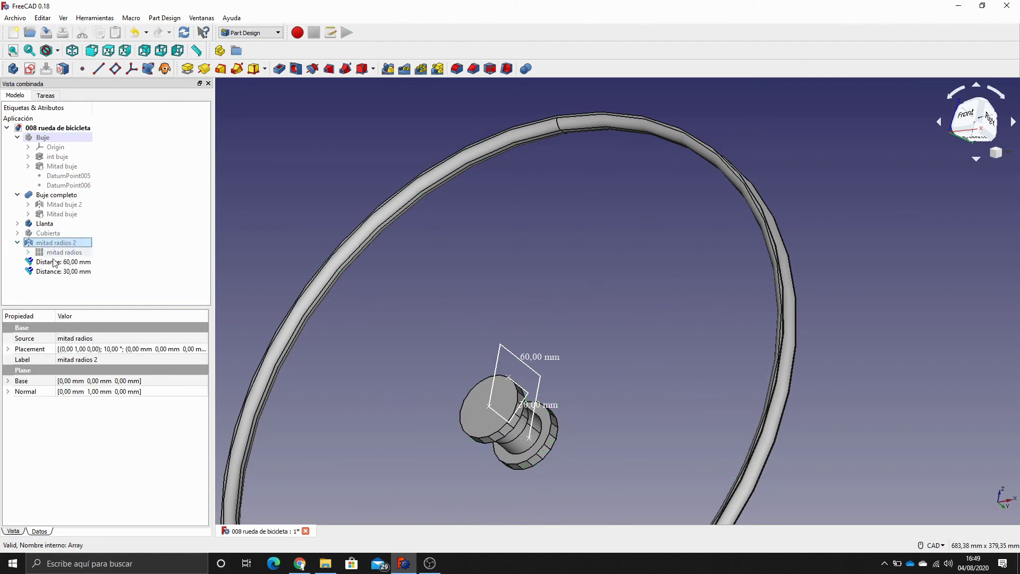
{"action": "left_click", "coordinate": [27, 252]}
{"action": "left_click", "coordinate": [39, 261]}
{"action": "key", "text": "space"}
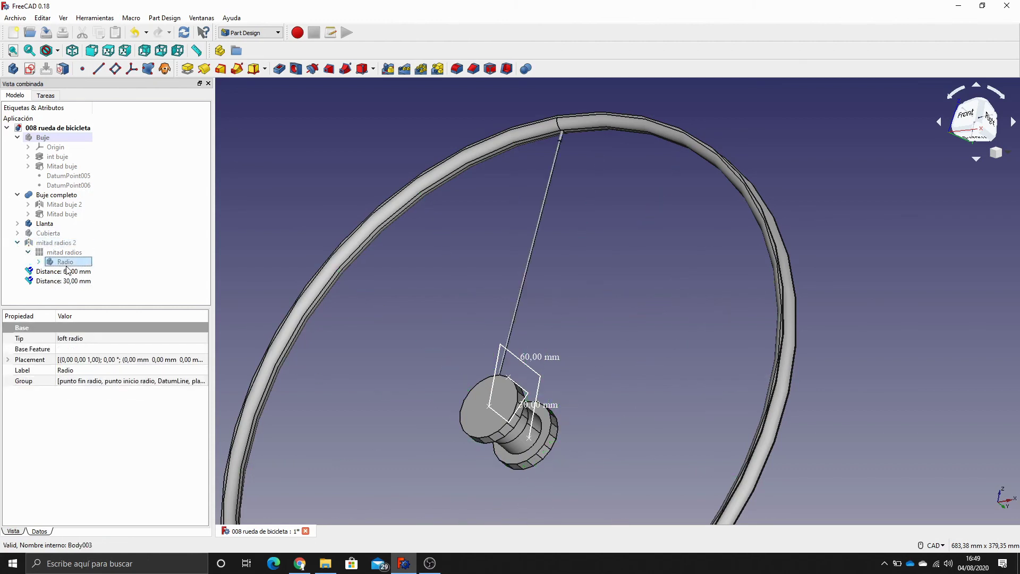
{"action": "left_click", "coordinate": [40, 263]}
{"action": "scroll", "coordinate": [63, 265], "scroll_direction": "down", "scroll_amount": 3}
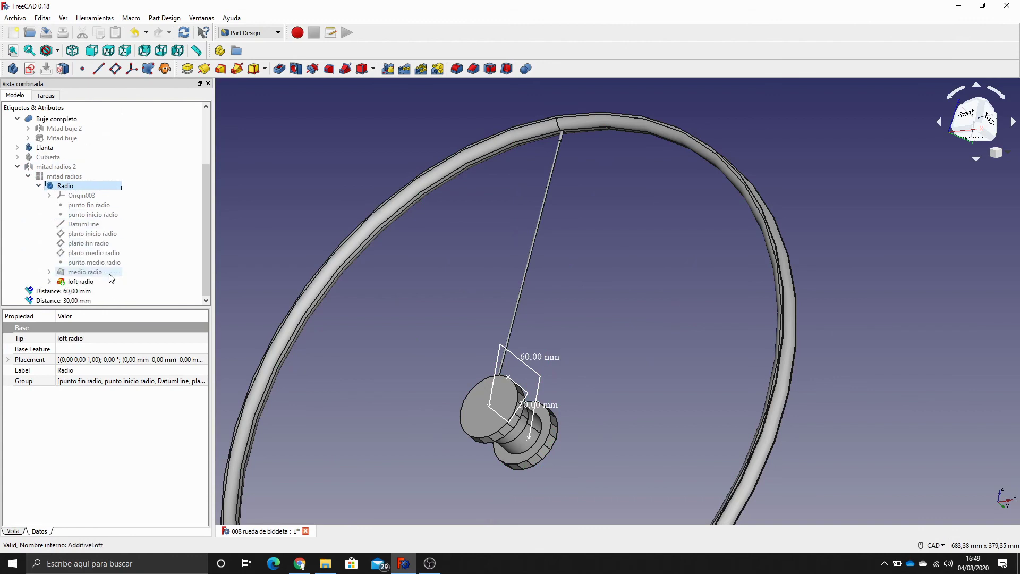
Hide loft radio and the Llanta body, leaving the punto fin radio datum point shown with the hub
{"action": "left_click", "coordinate": [77, 282]}
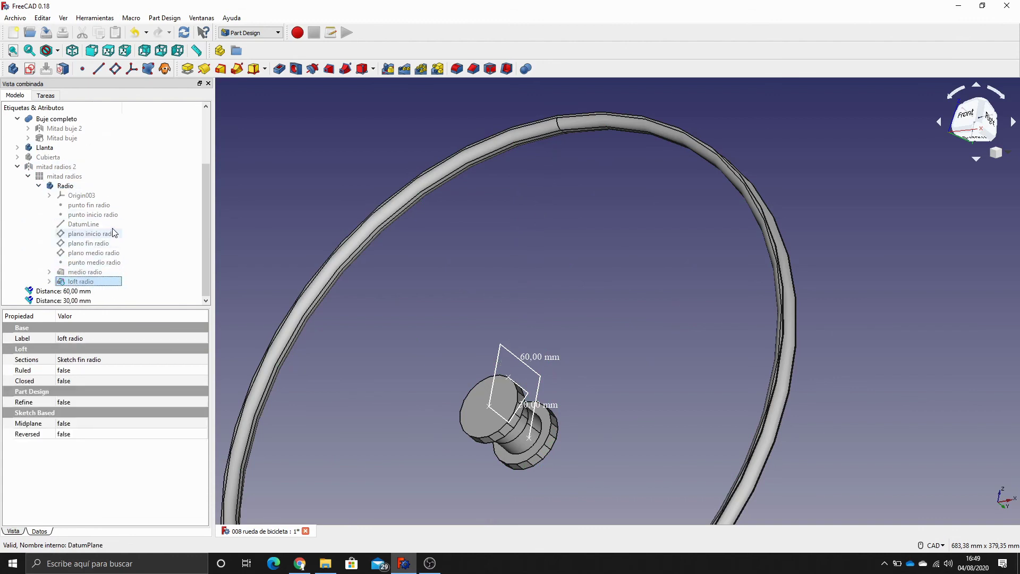
{"action": "left_click", "coordinate": [101, 205]}
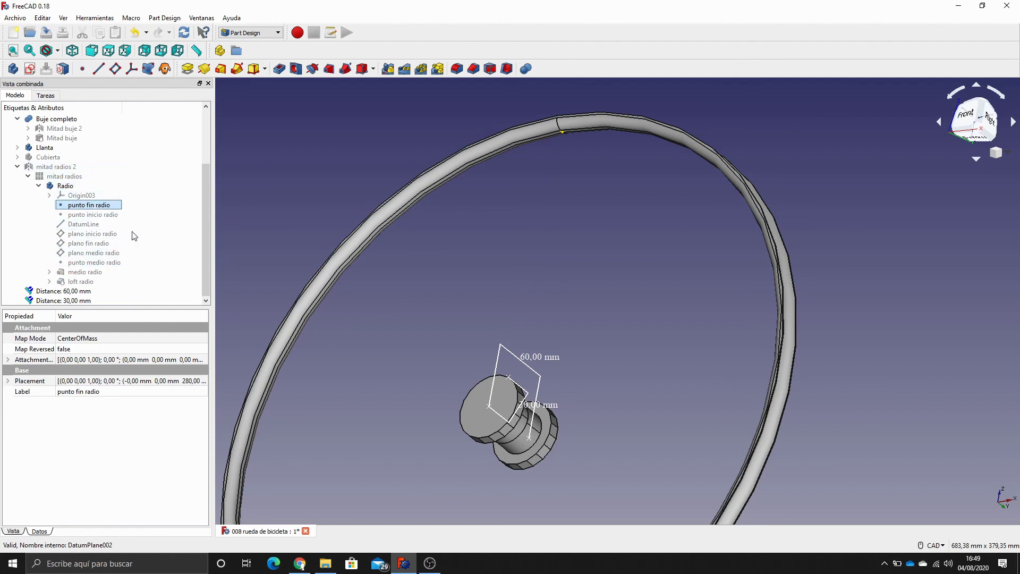
{"action": "left_click", "coordinate": [54, 149]}
{"action": "key", "text": "space"}
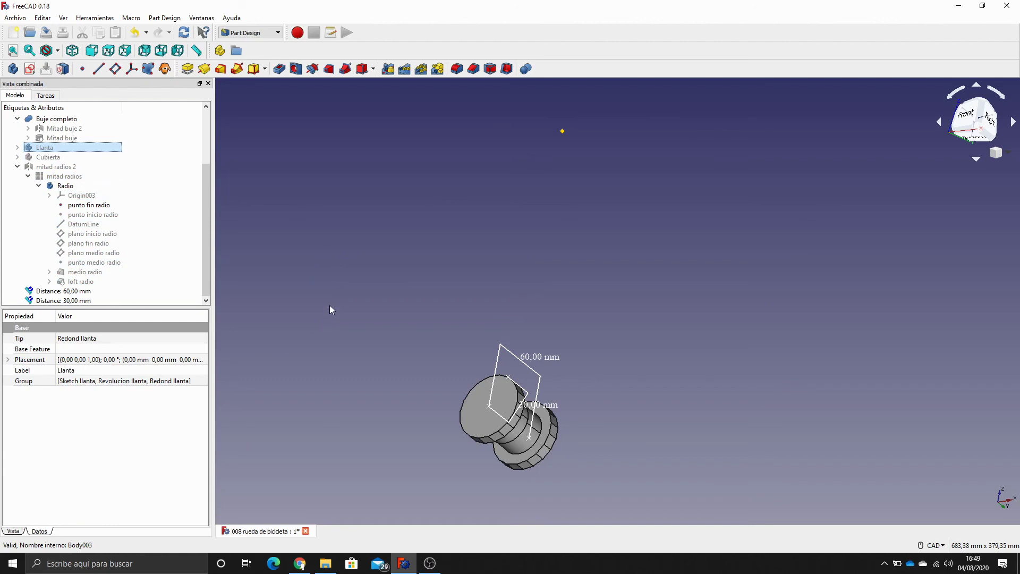
{"action": "middle_click_drag", "start_coordinate": [419, 262], "coordinate": [404, 292]}
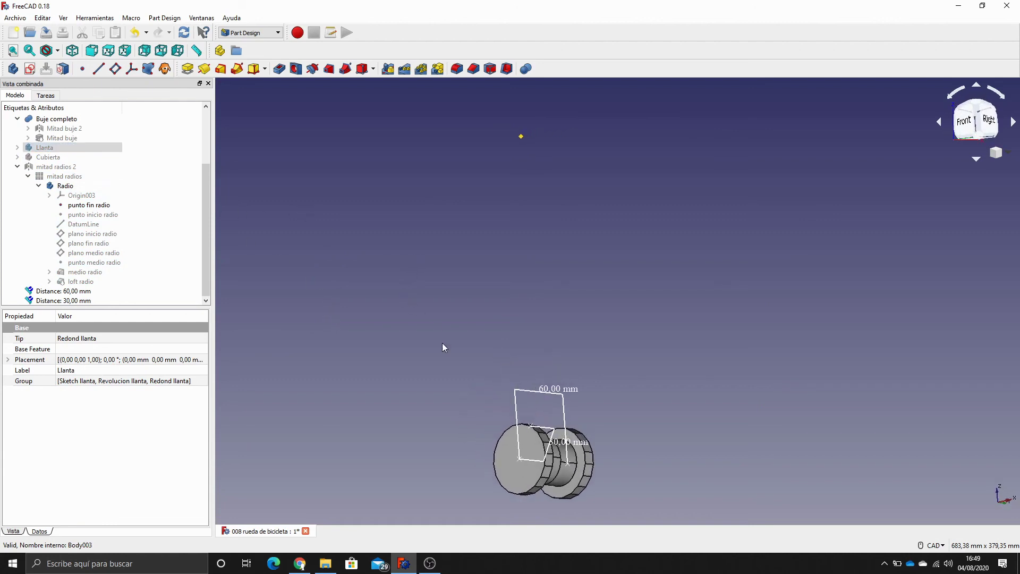
{"action": "middle_click_drag", "start_coordinate": [460, 376], "coordinate": [404, 283]}
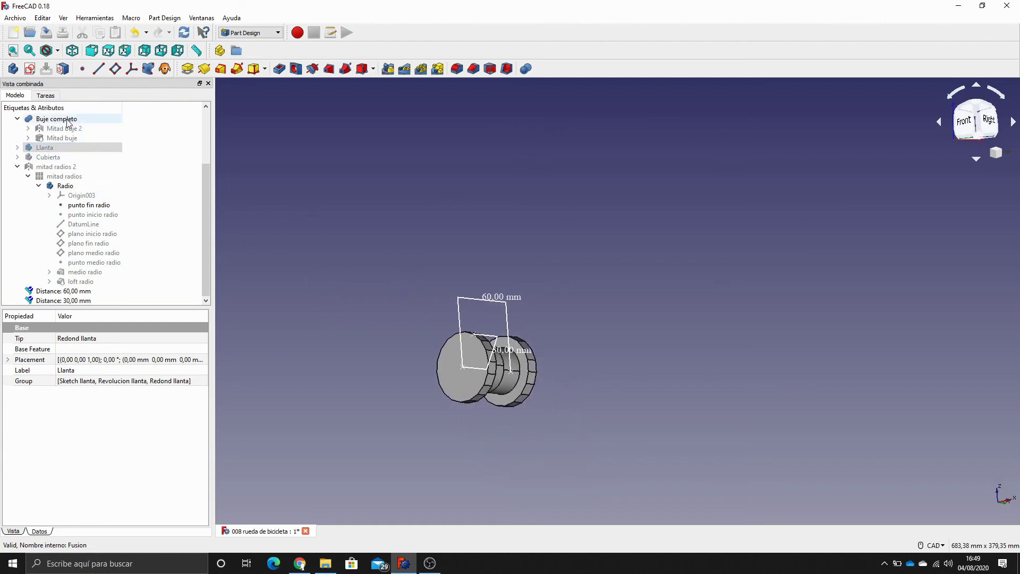
Hide Buje completo and show the Mitad buje pad of the Buje body
{"action": "scroll", "coordinate": [147, 186], "scroll_direction": "up", "scroll_amount": 2}
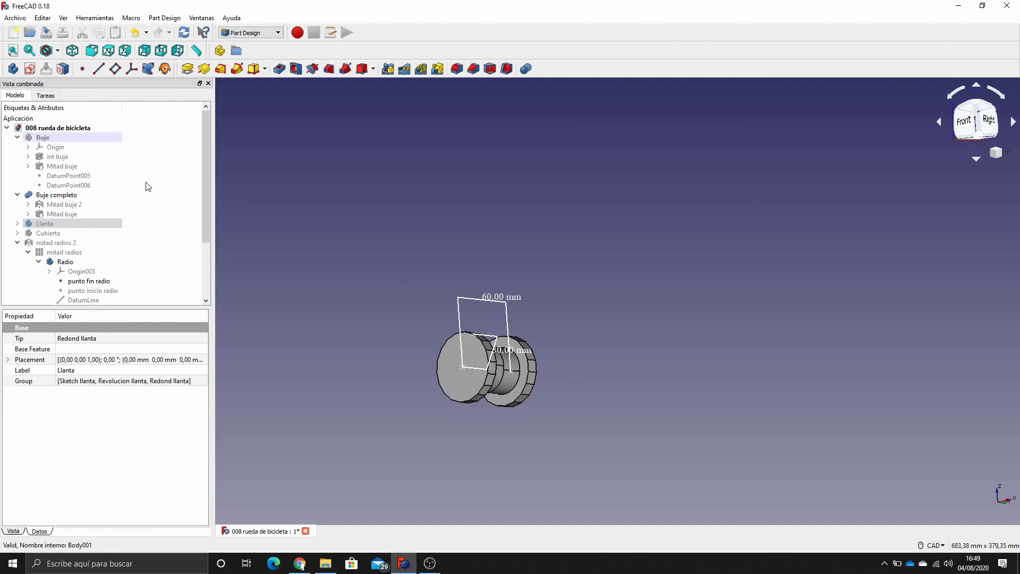
{"action": "left_click", "coordinate": [54, 139]}
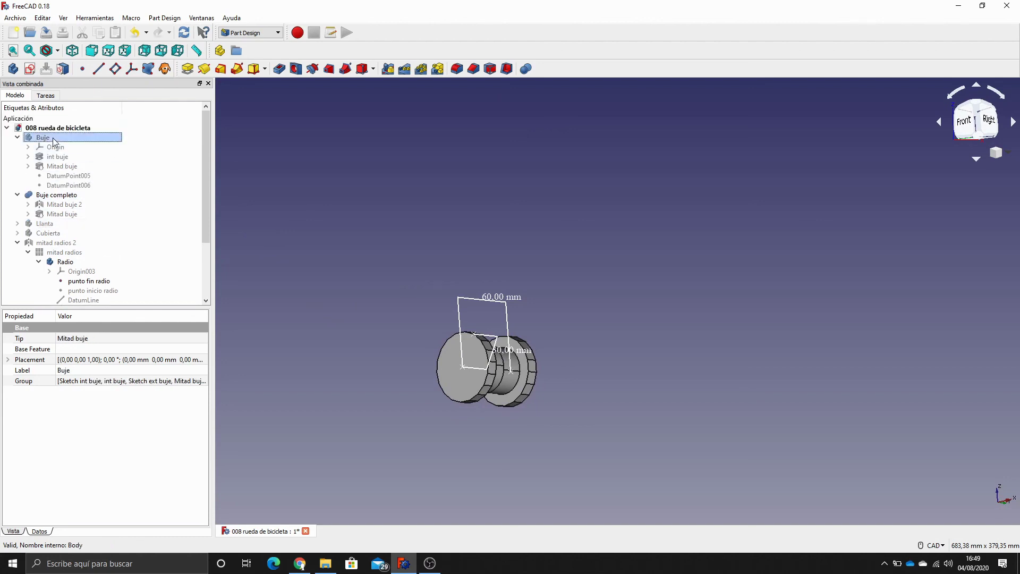
{"action": "left_click", "coordinate": [56, 195]}
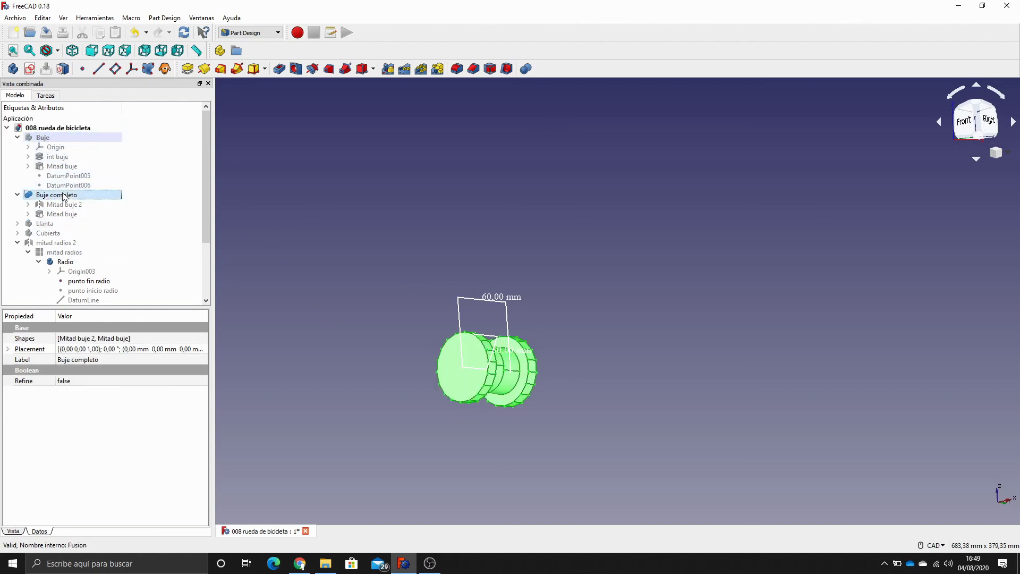
{"action": "key", "text": "space"}
{"action": "left_click", "coordinate": [45, 138]}
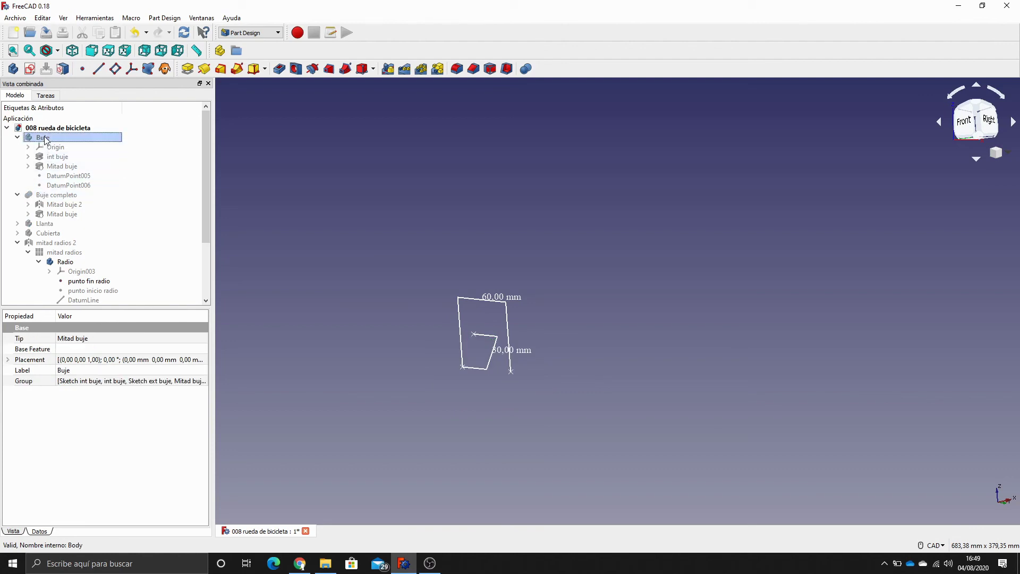
{"action": "left_click", "coordinate": [69, 167]}
{"action": "key", "text": "space"}
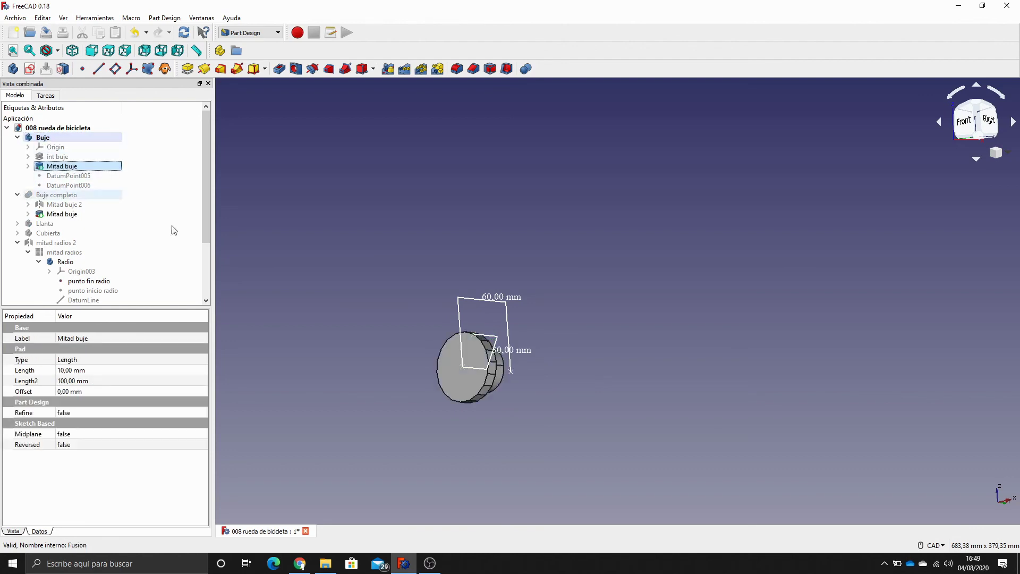
Create a datum point at the centre of mass of the half hub's inner circular face
{"action": "left_click", "coordinate": [575, 386]}
{"action": "middle_click_drag", "start_coordinate": [602, 382], "coordinate": [373, 332]}
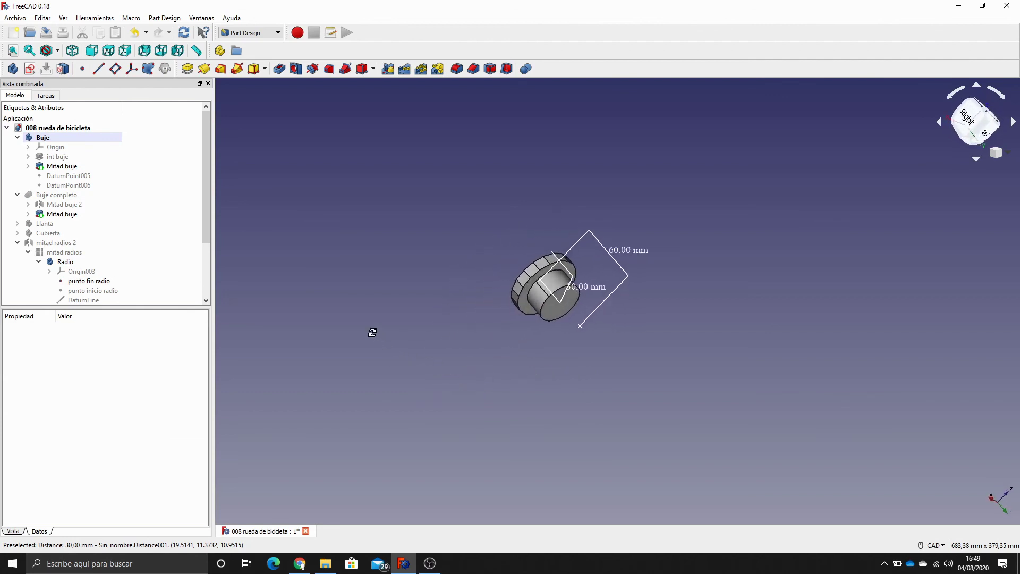
{"action": "left_click", "coordinate": [570, 311]}
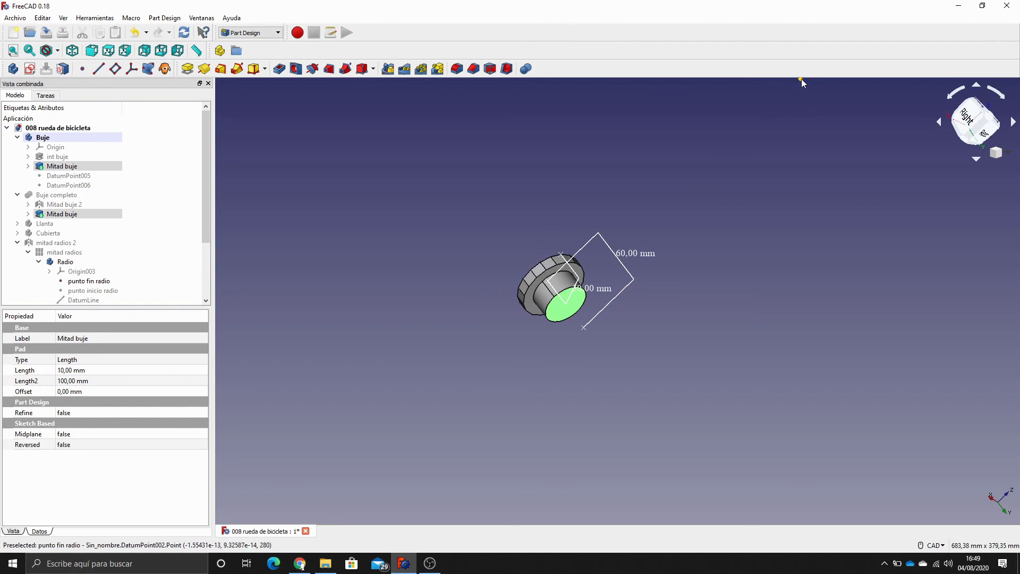
{"action": "middle_click_drag", "start_coordinate": [790, 121], "coordinate": [760, 151]}
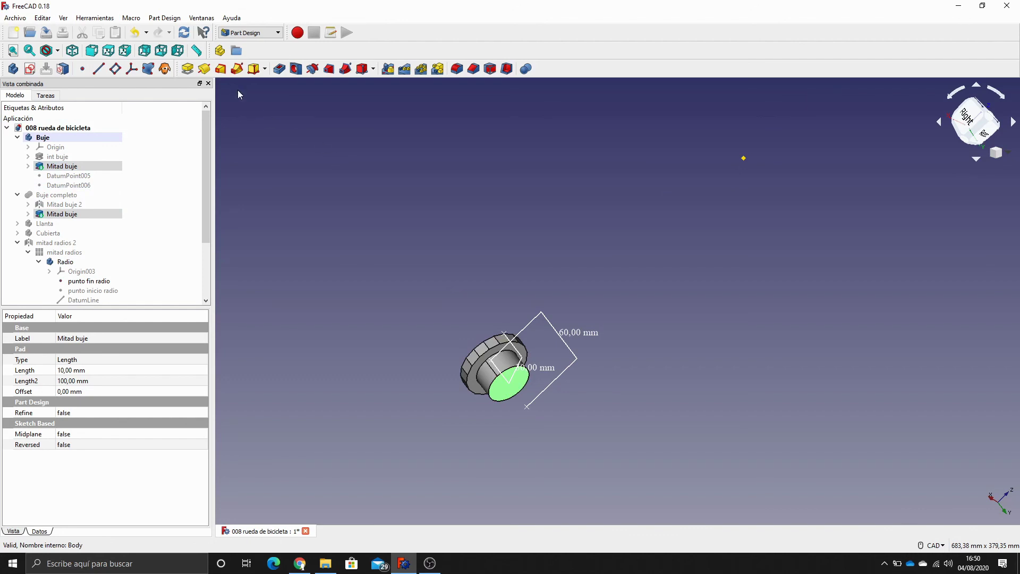
{"action": "left_click", "coordinate": [82, 69]}
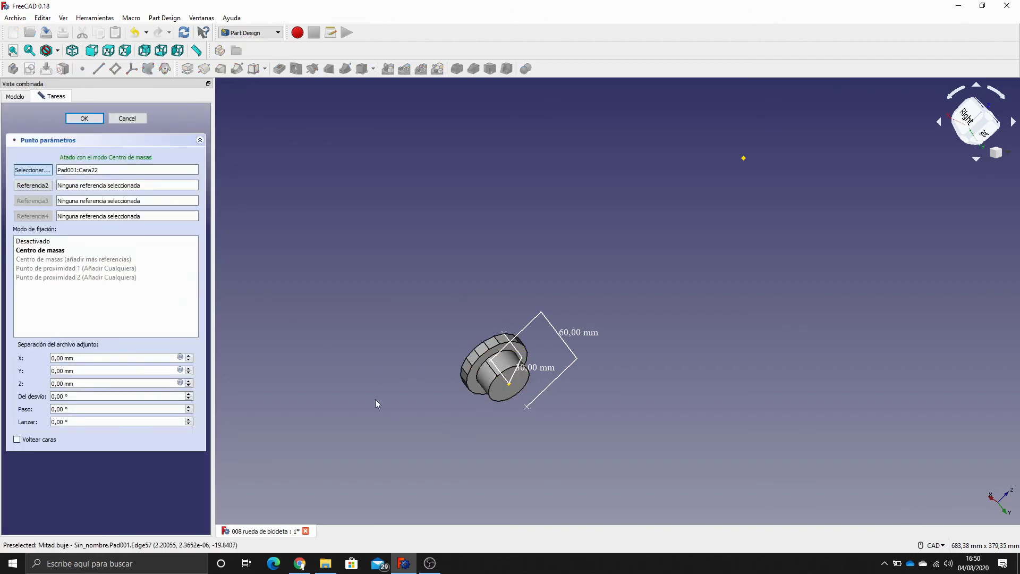
{"action": "left_click", "coordinate": [97, 119]}
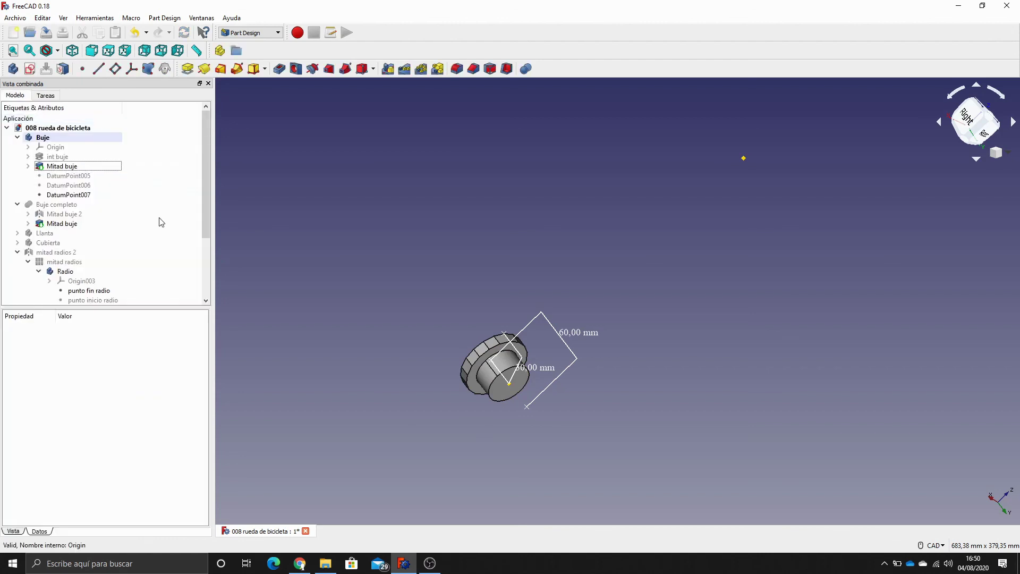
Hide the Mitad buje solid and the 60 mm and 30 mm distance dimensions, leaving only the two datum points
{"action": "left_click", "coordinate": [40, 138]}
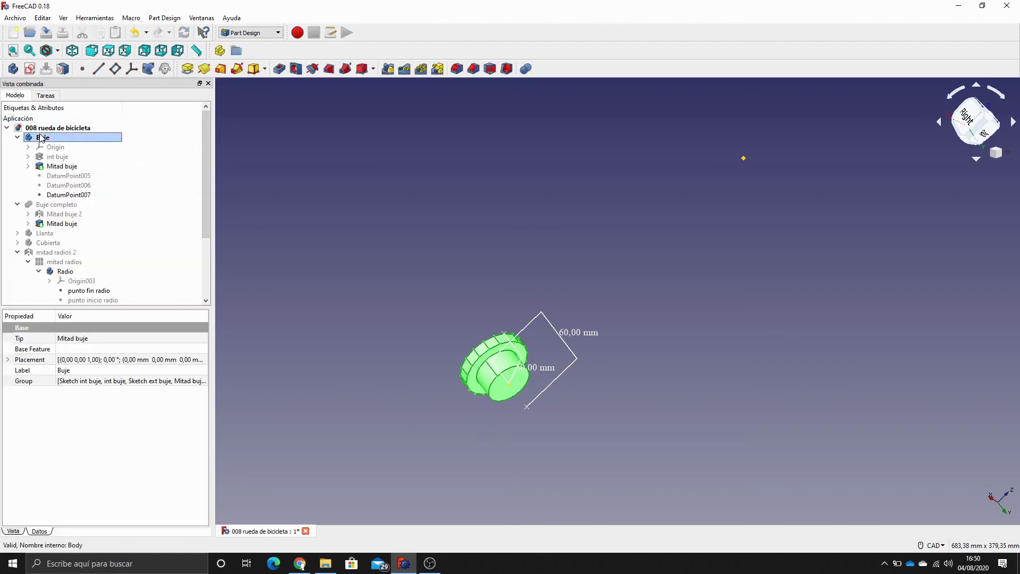
{"action": "left_click", "coordinate": [68, 168]}
{"action": "key", "text": "space"}
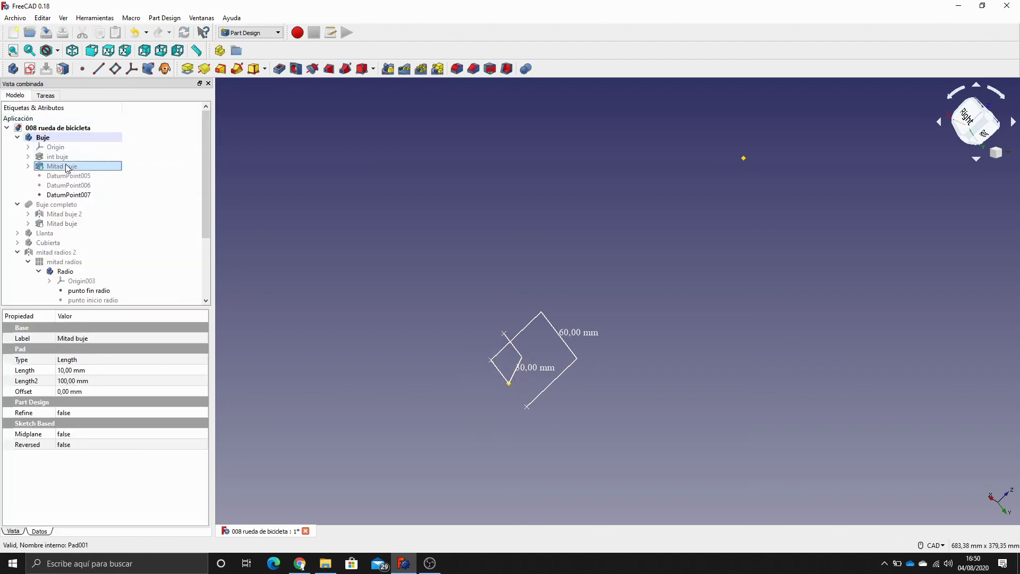
{"action": "left_click", "coordinate": [51, 138]}
{"action": "scroll", "coordinate": [122, 228], "scroll_direction": "down", "scroll_amount": 3}
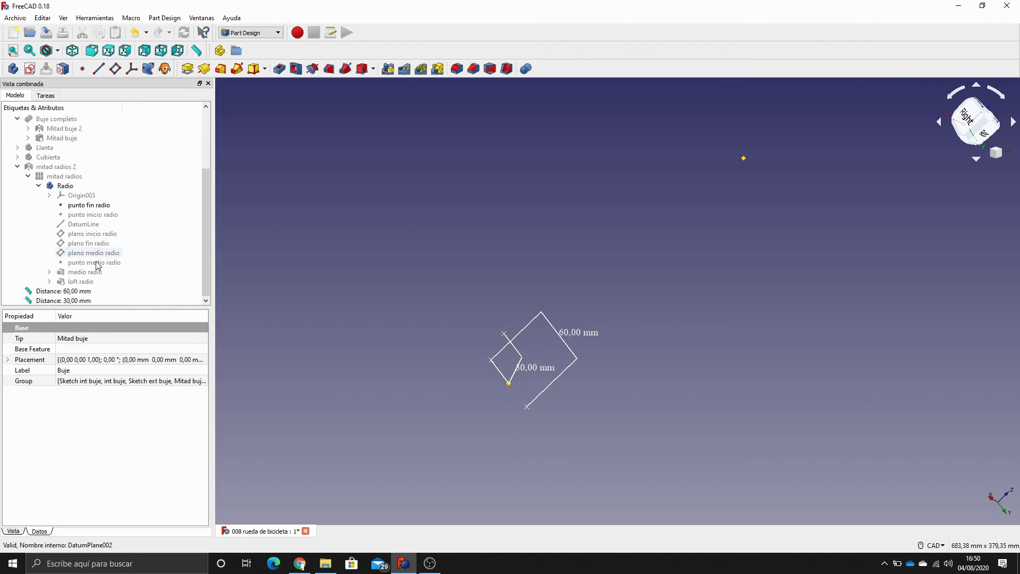
{"action": "left_click", "coordinate": [73, 293]}
{"action": "key", "text": "space"}
{"action": "left_click", "coordinate": [73, 300]}
{"action": "key", "text": "space"}
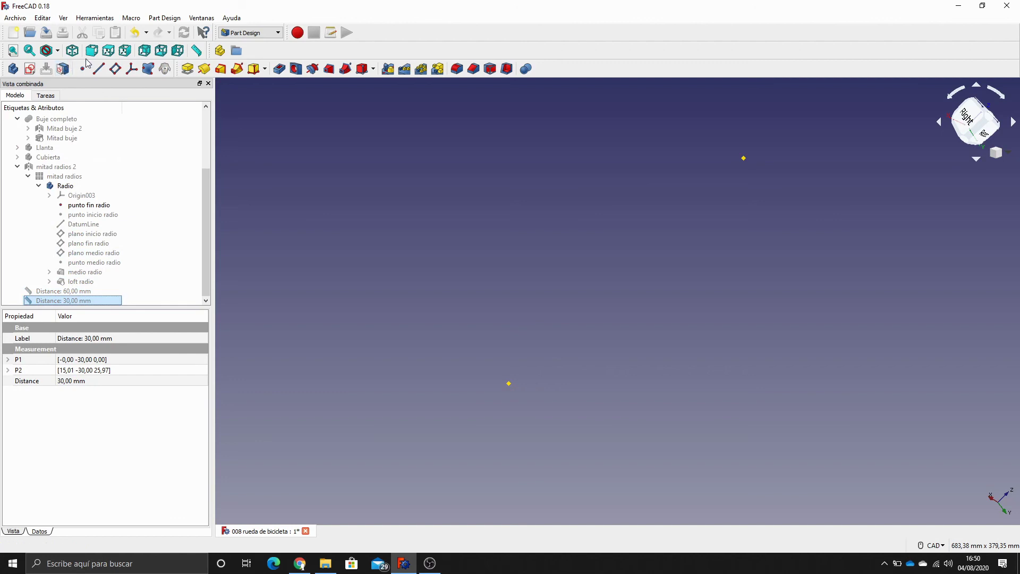
Measure the distance from the hub-centre datum point to punto fin radio
{"action": "left_click", "coordinate": [198, 52]}
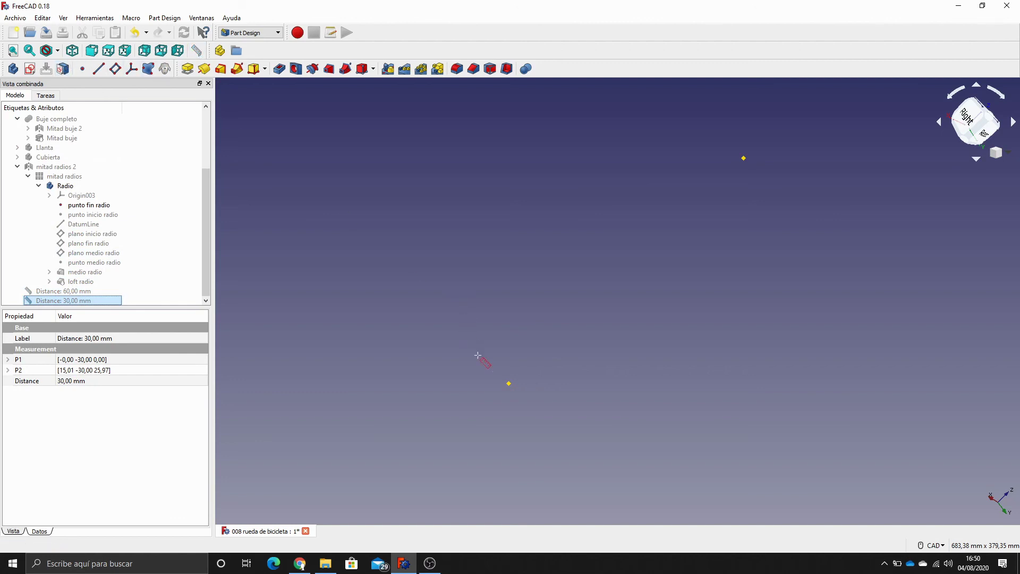
{"action": "left_click", "coordinate": [508, 384]}
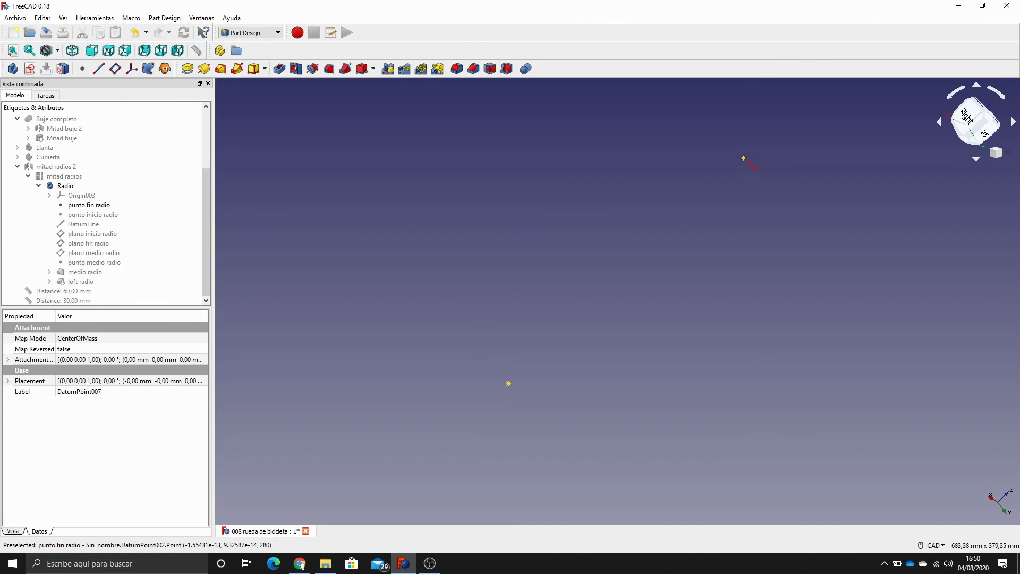
{"action": "left_click", "coordinate": [744, 159]}
{"action": "middle_click_drag", "start_coordinate": [630, 241], "coordinate": [638, 355]}
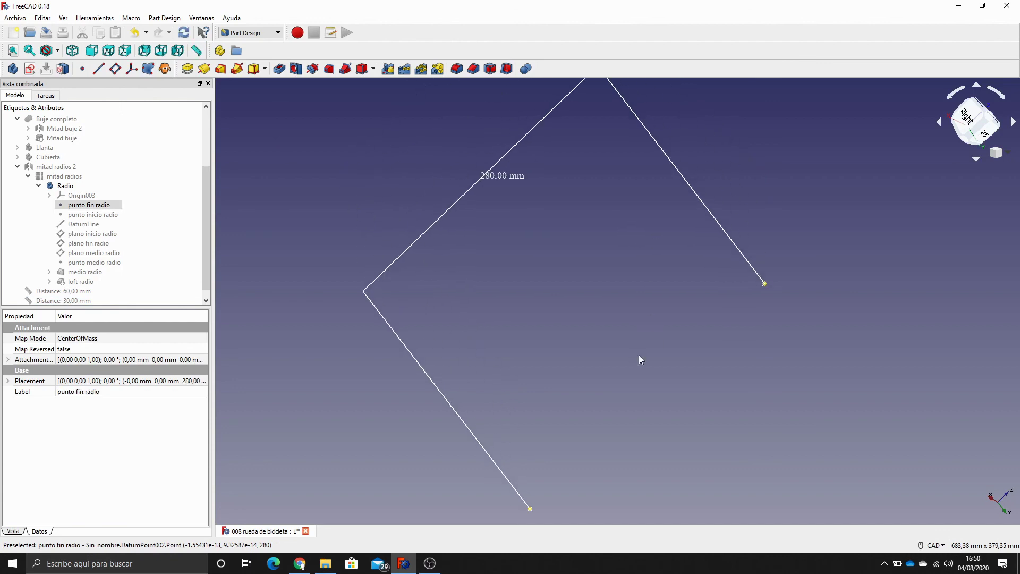
Toggle the visibility of punto fin radio off and on to check which end of the dimension it marks
{"action": "left_click", "coordinate": [59, 185]}
{"action": "left_click", "coordinate": [80, 205]}
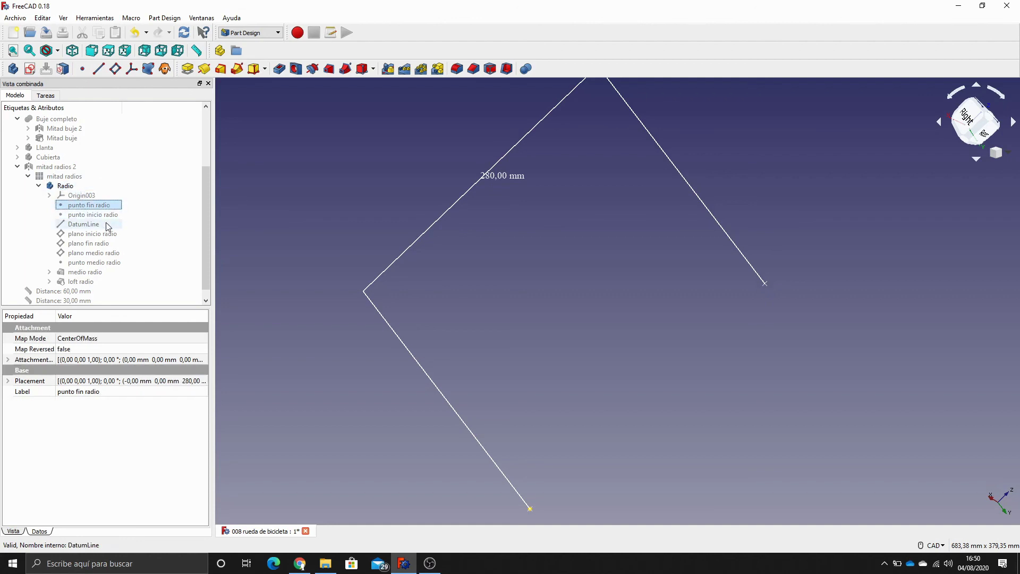
{"action": "scroll", "coordinate": [109, 225], "scroll_direction": "down", "scroll_amount": 1}
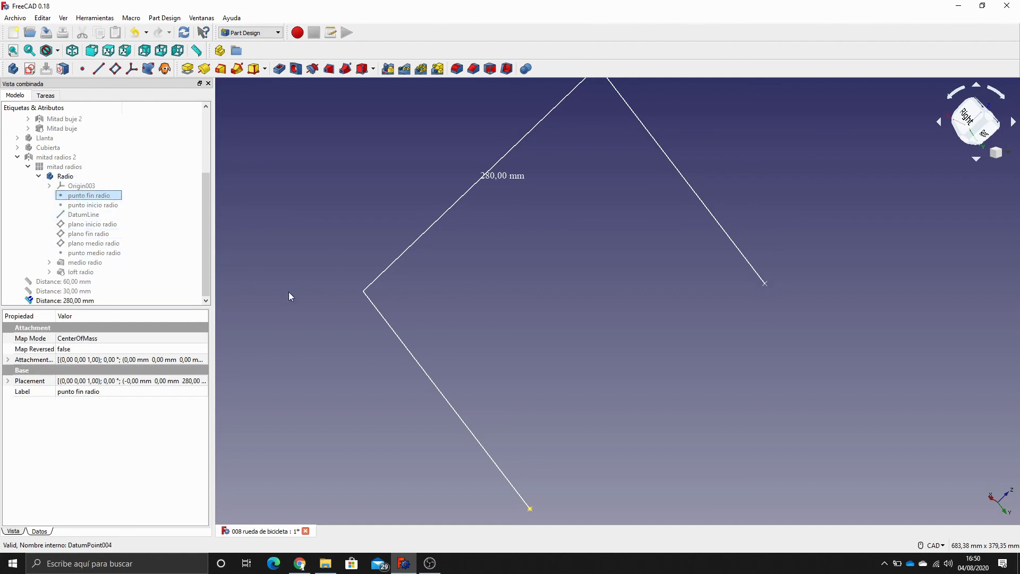
{"action": "scroll", "coordinate": [159, 244], "scroll_direction": "up", "scroll_amount": 1}
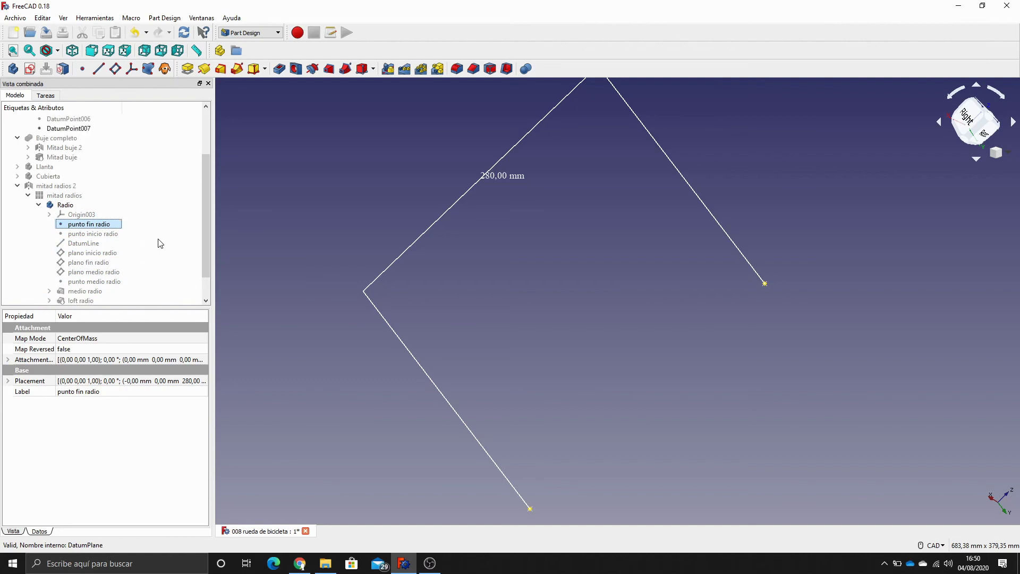
Hide the hub-centre datum point and the distance dimension to punto fin radio
{"action": "scroll", "coordinate": [160, 244], "scroll_direction": "up", "scroll_amount": 3}
{"action": "left_click", "coordinate": [96, 194]}
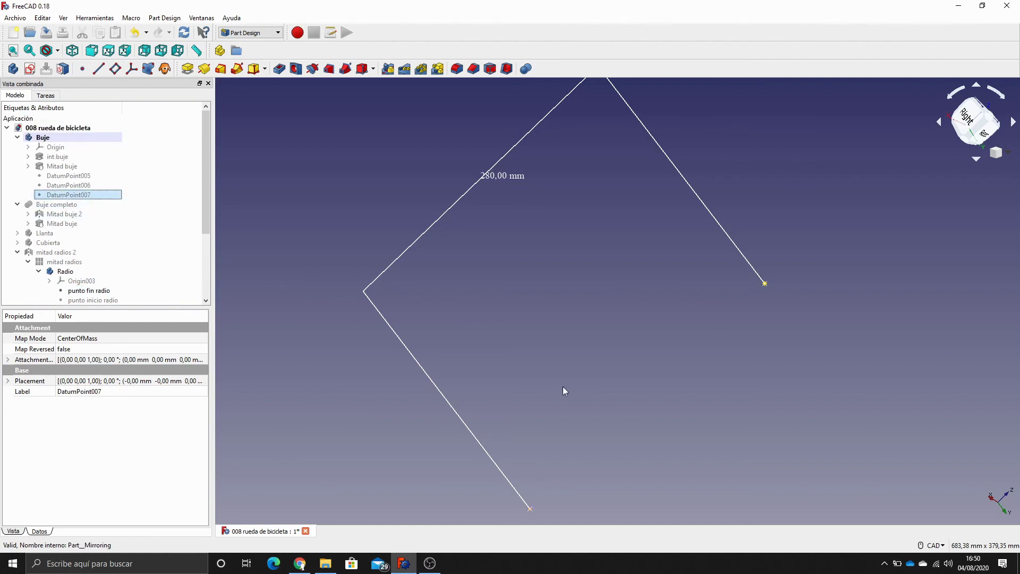
{"action": "scroll", "coordinate": [138, 229], "scroll_direction": "down", "scroll_amount": 3}
{"action": "left_click", "coordinate": [60, 300]}
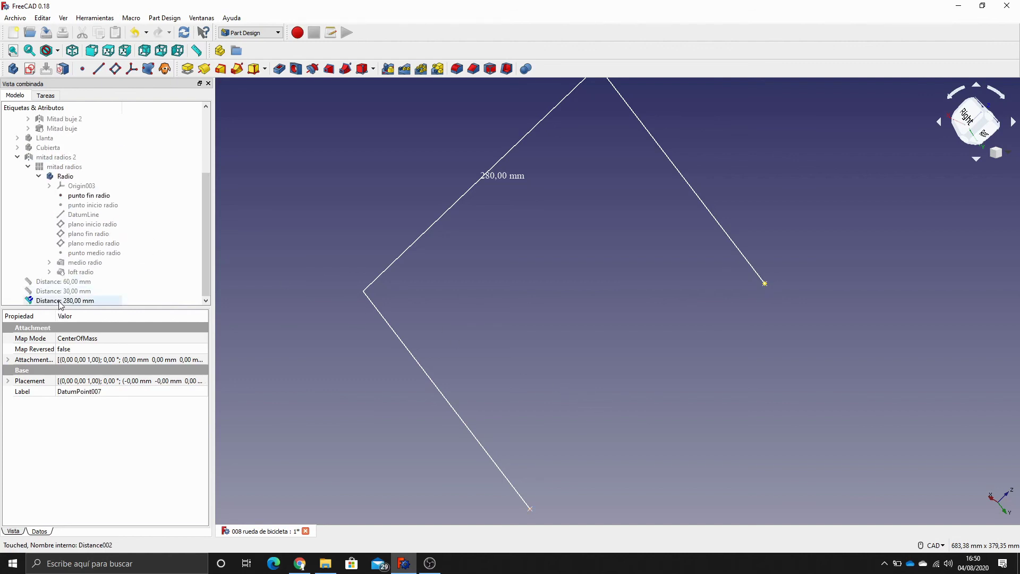
{"action": "key", "text": "space"}
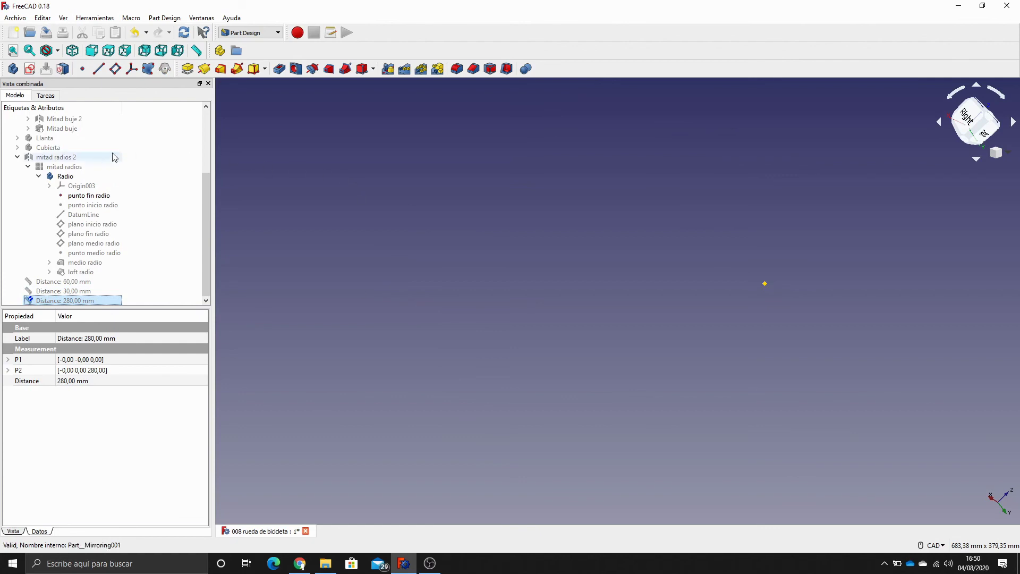
Show the Llanta body and examine where punto fin radio lies on the rim's inner side
{"action": "left_click", "coordinate": [42, 138]}
{"action": "key", "text": "space"}
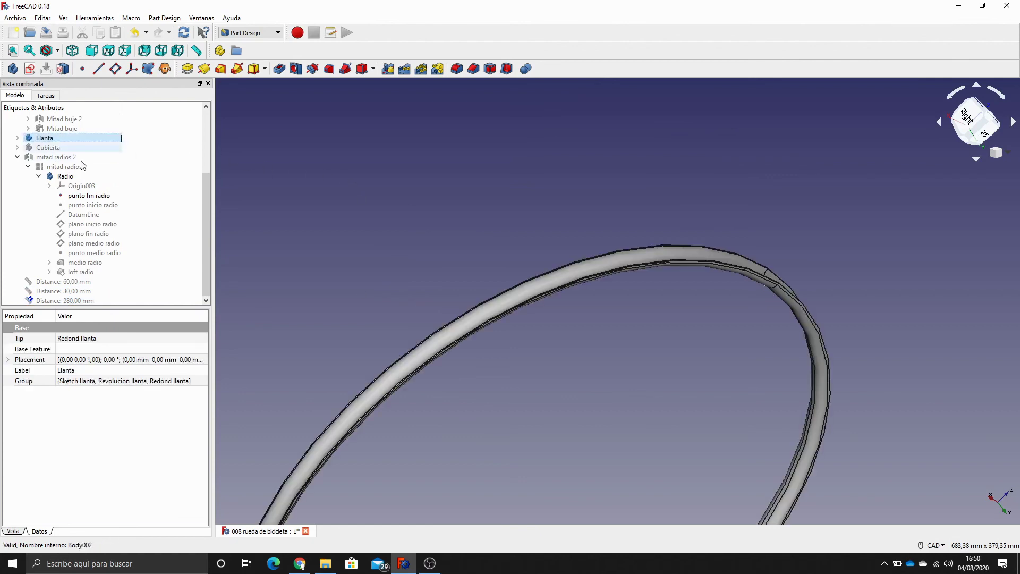
{"action": "scroll", "coordinate": [668, 323], "scroll_direction": "up", "scroll_amount": 5}
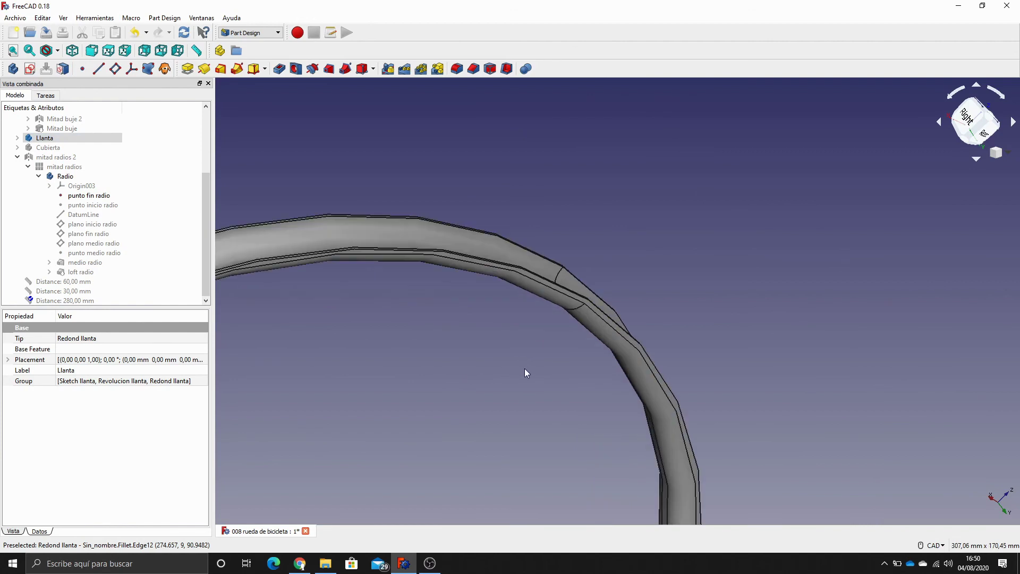
{"action": "mouse_move", "coordinate": [524, 371]}
{"action": "middle_mouse_down"}
{"action": "mouse_move", "coordinate": [537, 348]}
{"action": "mouse_move", "coordinate": [538, 359]}
{"action": "middle_mouse_up"}
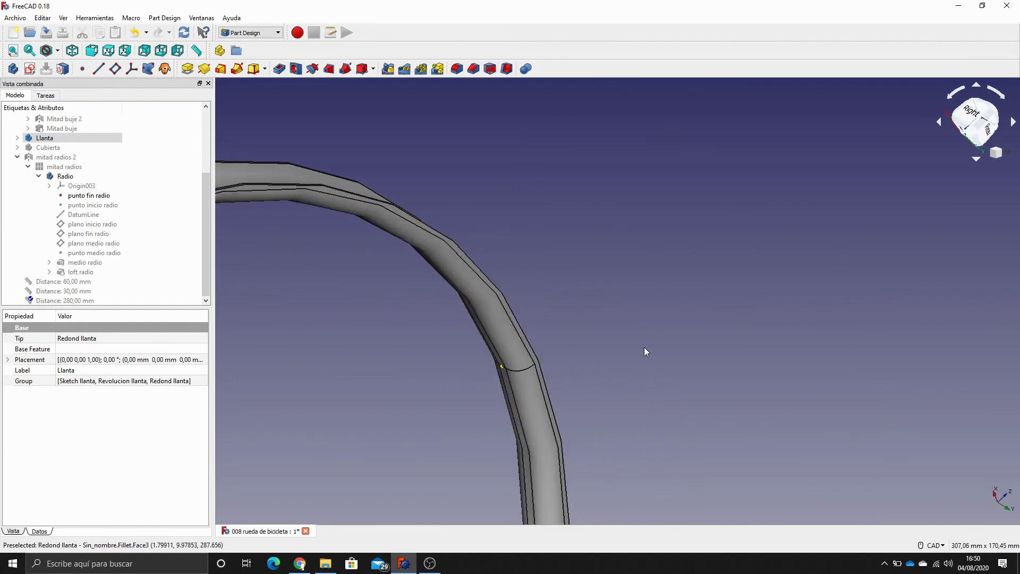
{"action": "middle_click_drag", "start_coordinate": [682, 338], "coordinate": [587, 391]}
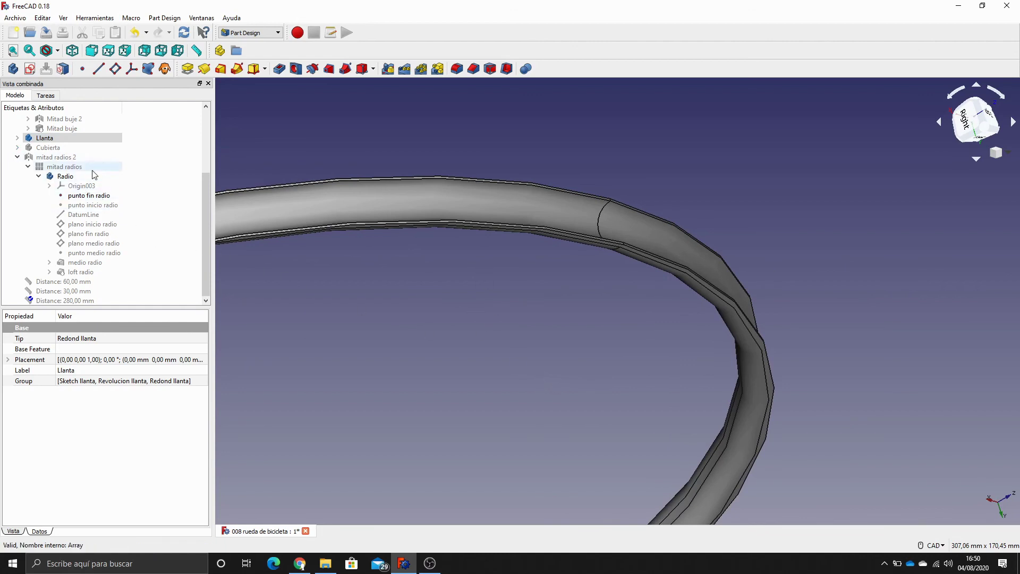
Hide the Llanta body and show the Cubierta body in its place
{"action": "scroll", "coordinate": [95, 185], "scroll_direction": "up", "scroll_amount": 2}
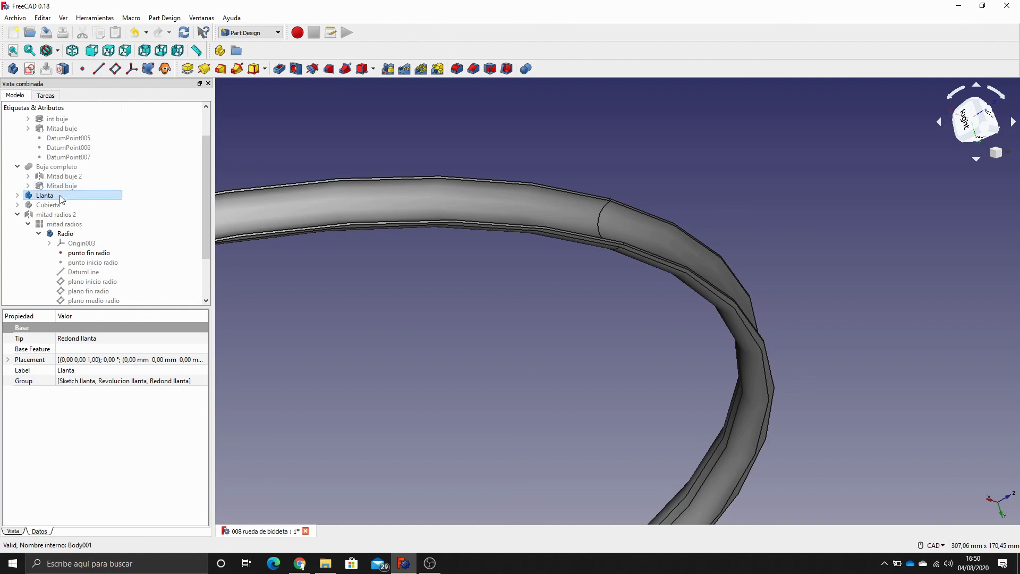
{"action": "key", "text": "space"}
{"action": "middle_click_drag", "start_coordinate": [431, 355], "coordinate": [421, 289]}
{"action": "scroll", "coordinate": [421, 289], "scroll_direction": "down", "scroll_amount": 4}
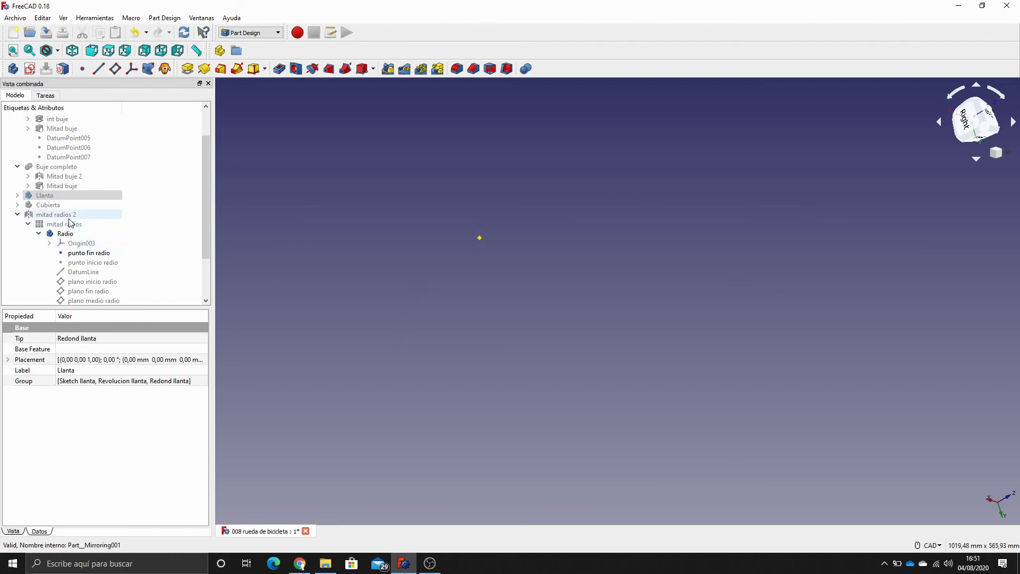
{"action": "left_click", "coordinate": [48, 205]}
{"action": "key", "text": "space"}
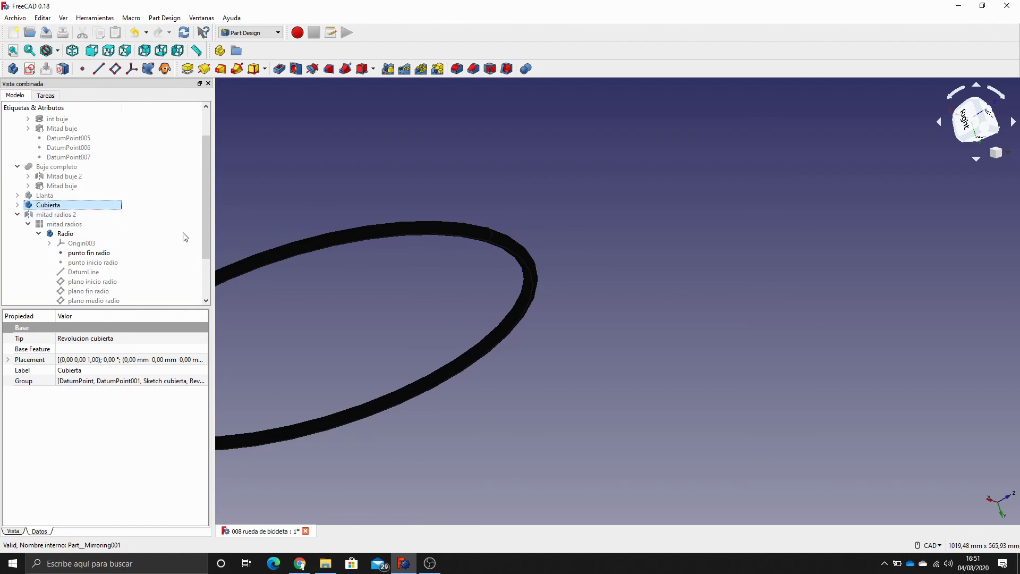
{"action": "scroll", "coordinate": [383, 305], "scroll_direction": "up", "scroll_amount": 2}
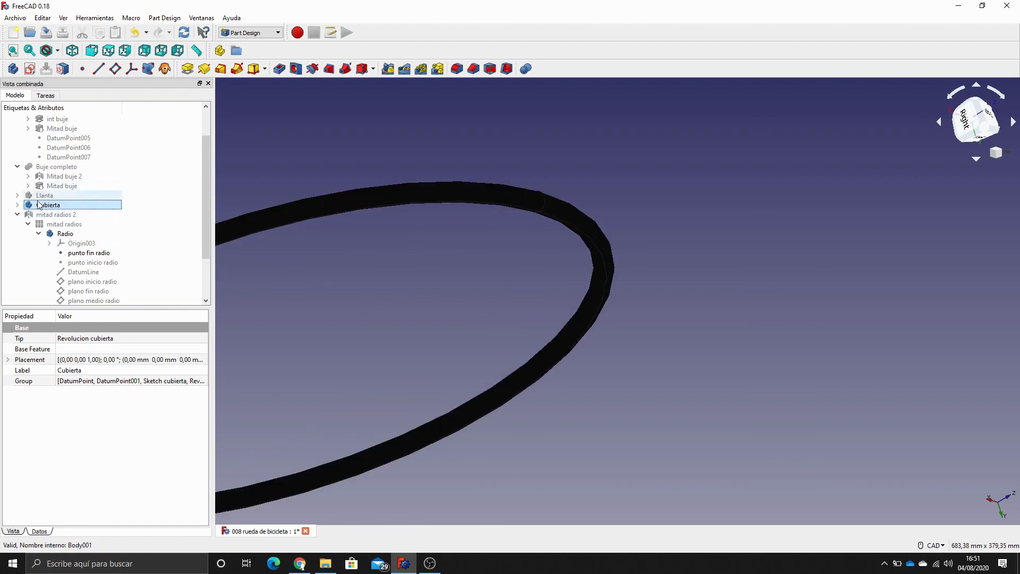
Hide Revolucion cubierta, show the first datum point inside the Cubierta body, and set an isometric view
{"action": "left_click", "coordinate": [17, 205]}
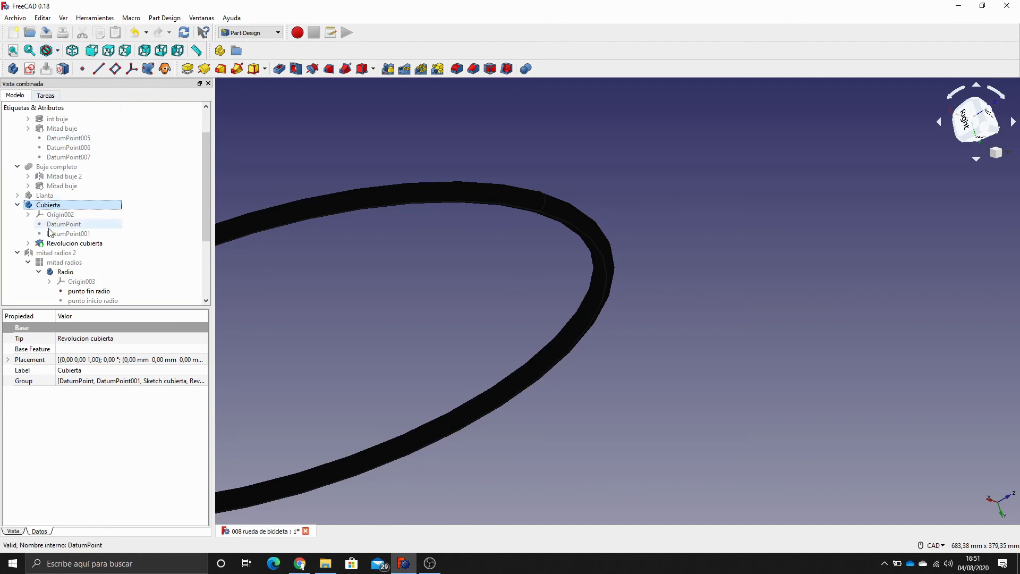
{"action": "left_click", "coordinate": [56, 244]}
{"action": "key", "text": "space"}
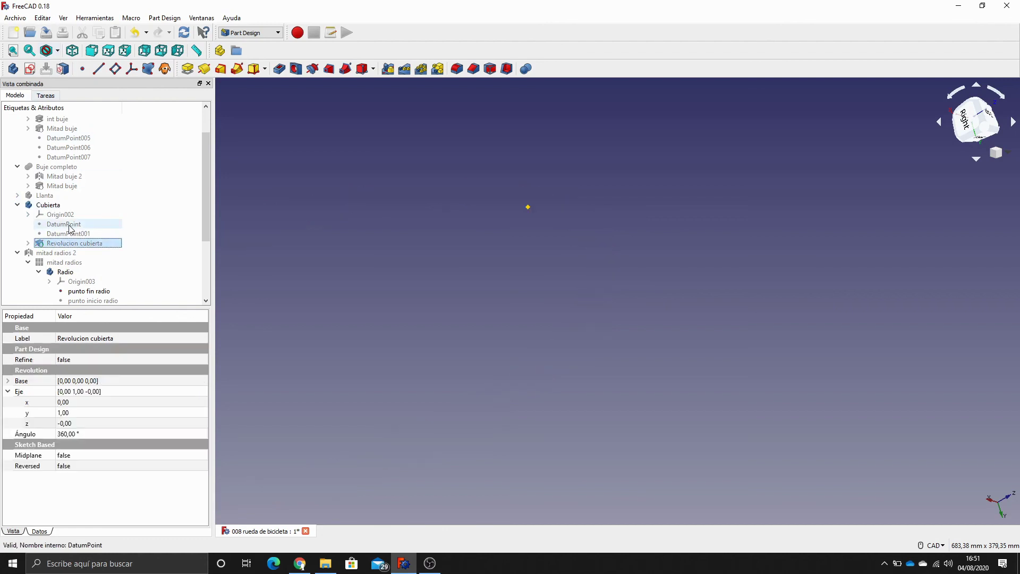
{"action": "left_click", "coordinate": [66, 226]}
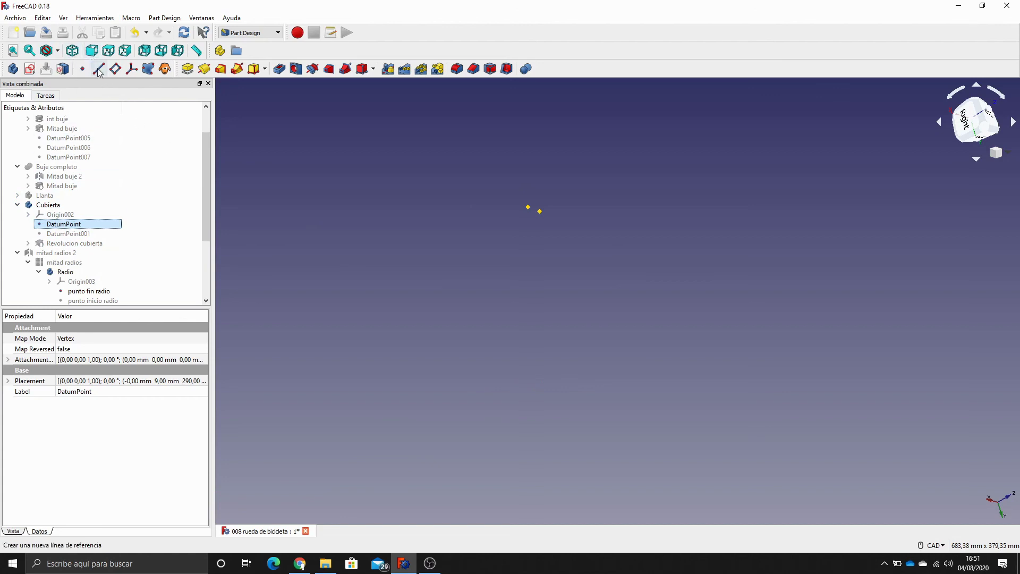
{"action": "left_click", "coordinate": [72, 51]}
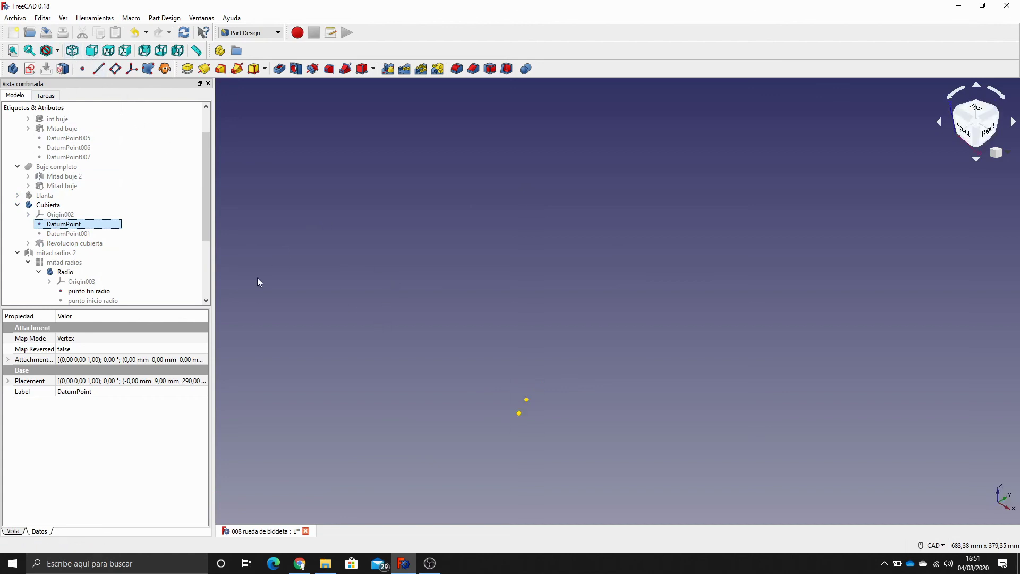
Show DatumPoint001 instead of DatumPoint in the Cubierta body and measure the distance from punto fin radio to DatumPoint001
{"action": "left_click", "coordinate": [71, 234]}
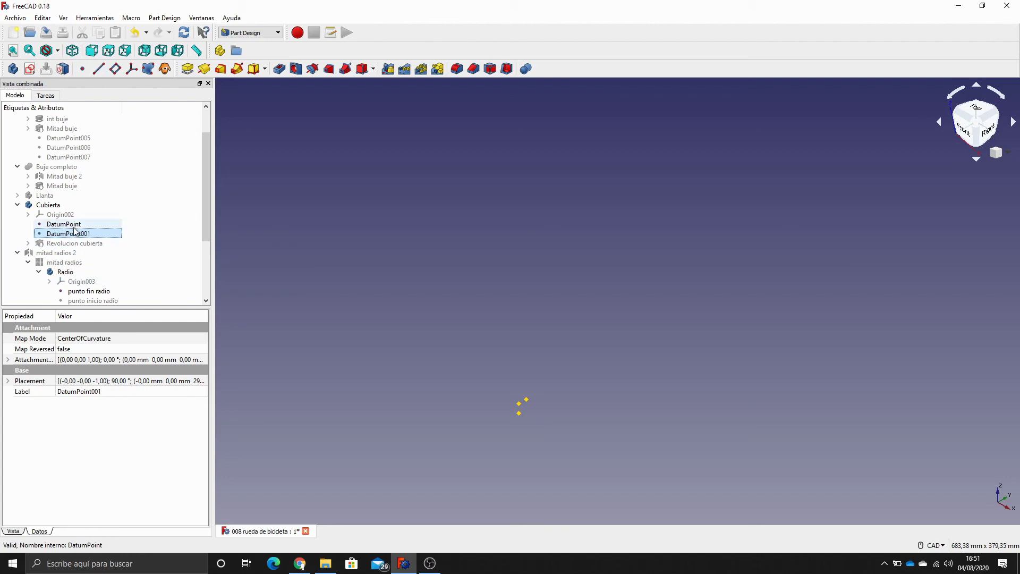
{"action": "left_click", "coordinate": [75, 226]}
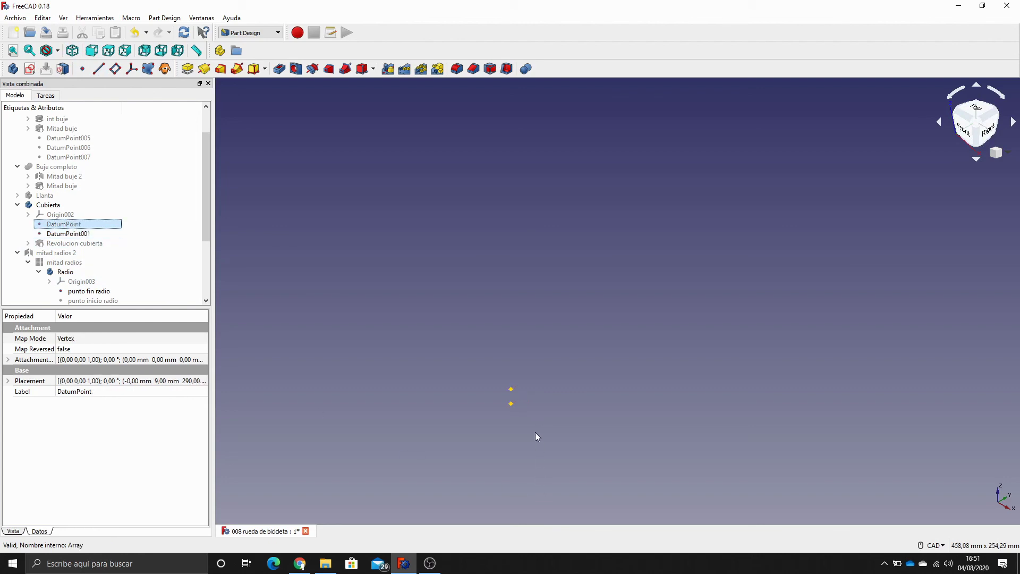
{"action": "scroll", "coordinate": [534, 432], "scroll_direction": "up", "scroll_amount": 6}
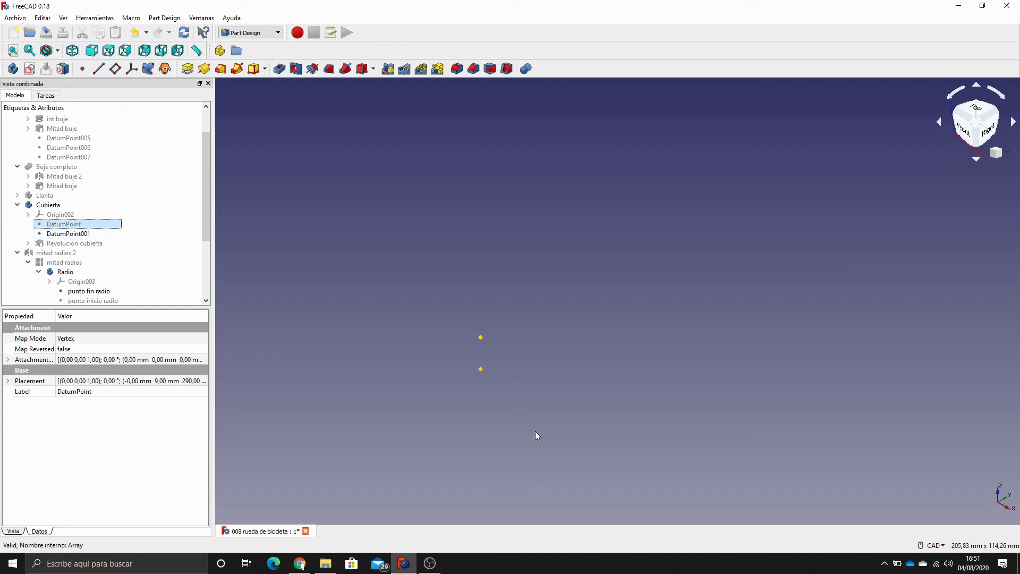
{"action": "left_click", "coordinate": [196, 50]}
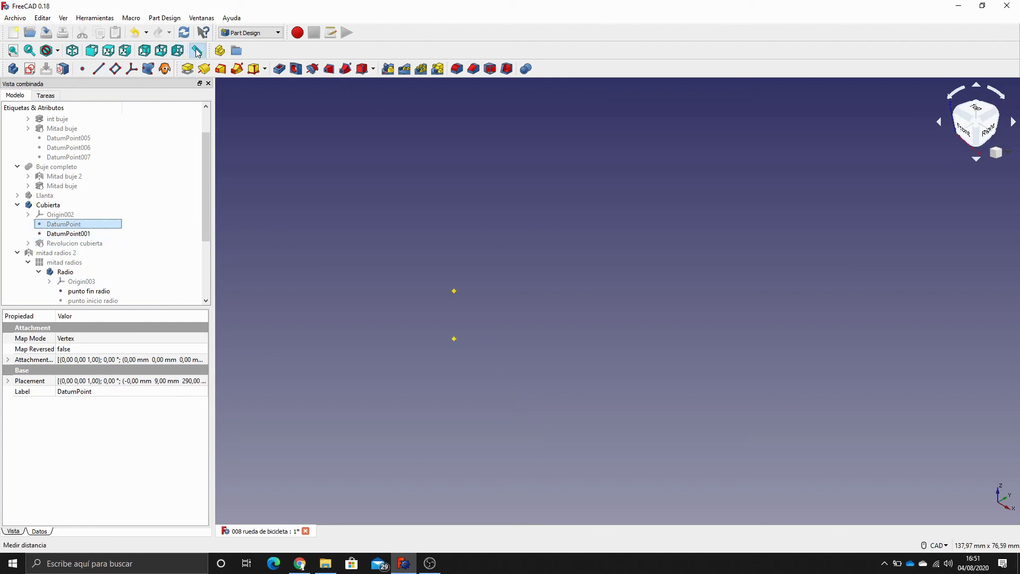
{"action": "left_click", "coordinate": [454, 338]}
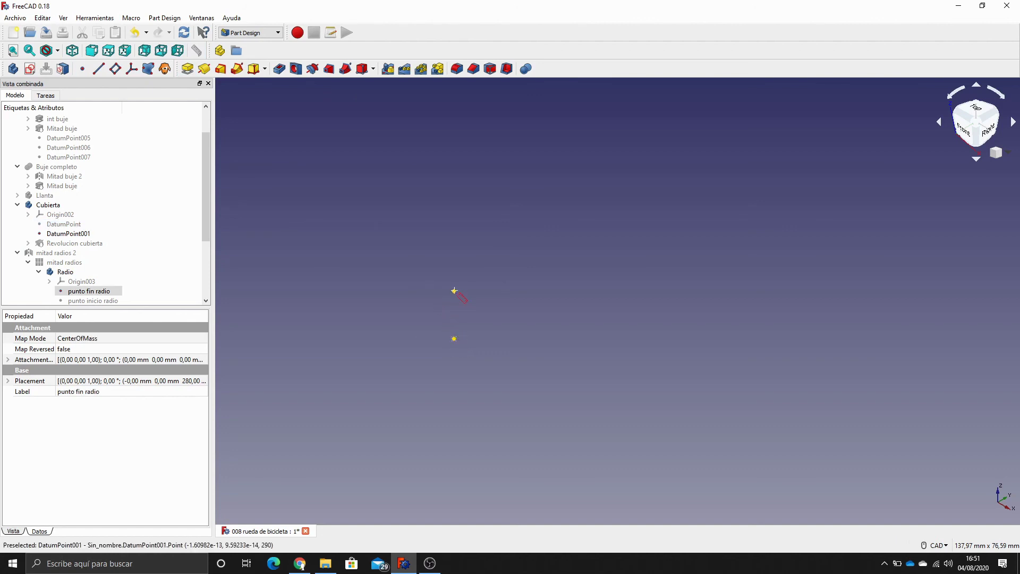
{"action": "left_click", "coordinate": [454, 291]}
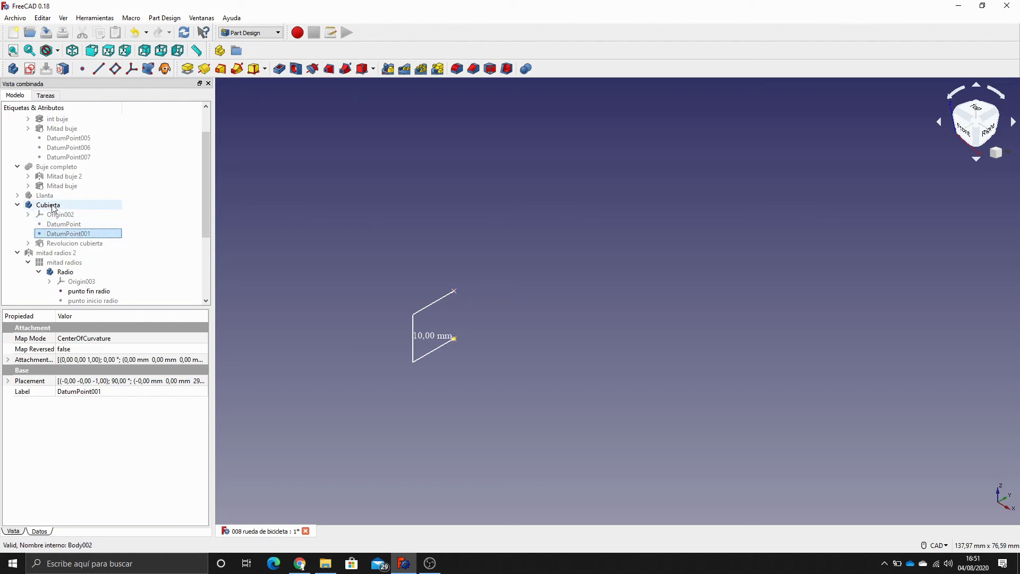
Show the hidden 60 mm, 30 mm and 280 mm distance dimensions together with the latest measurement
{"action": "left_click", "coordinate": [108, 204]}
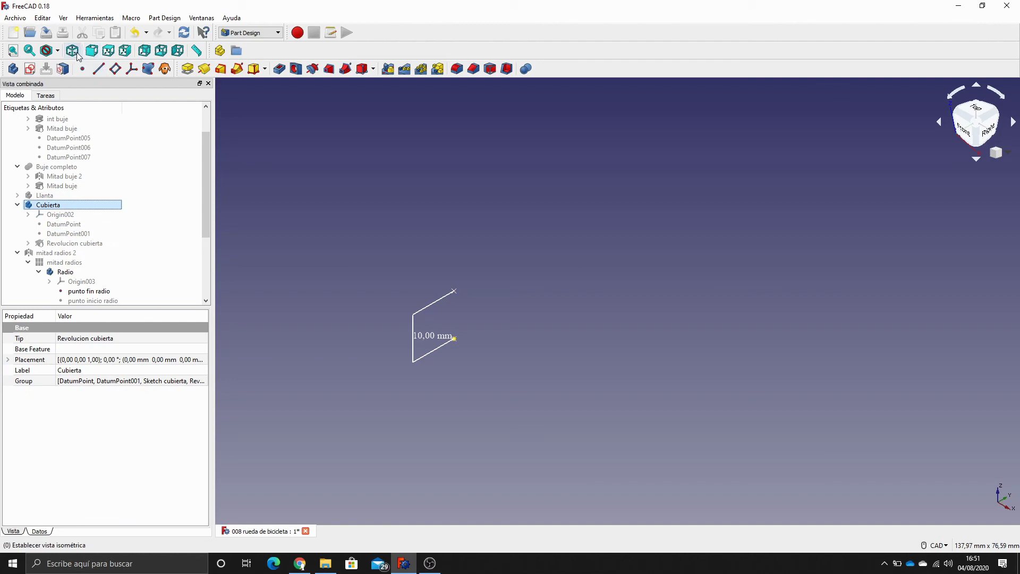
{"action": "scroll", "coordinate": [120, 166], "scroll_direction": "down", "scroll_amount": 4}
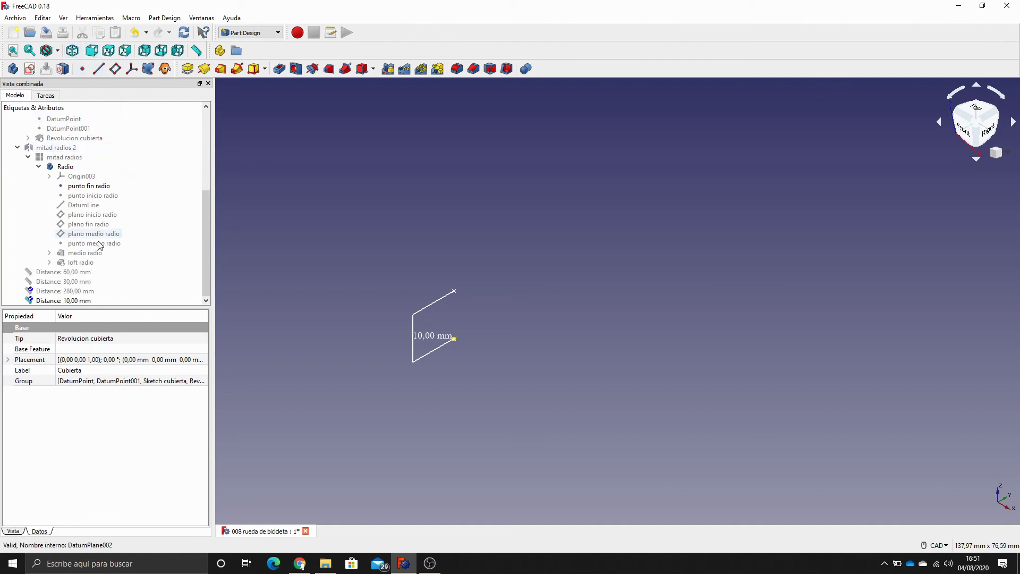
{"action": "left_click", "coordinate": [75, 273]}
{"action": "key", "text": "space"}
{"action": "left_click", "coordinate": [77, 283]}
{"action": "key", "text": "space"}
{"action": "left_click", "coordinate": [78, 292]}
{"action": "key", "text": "space"}
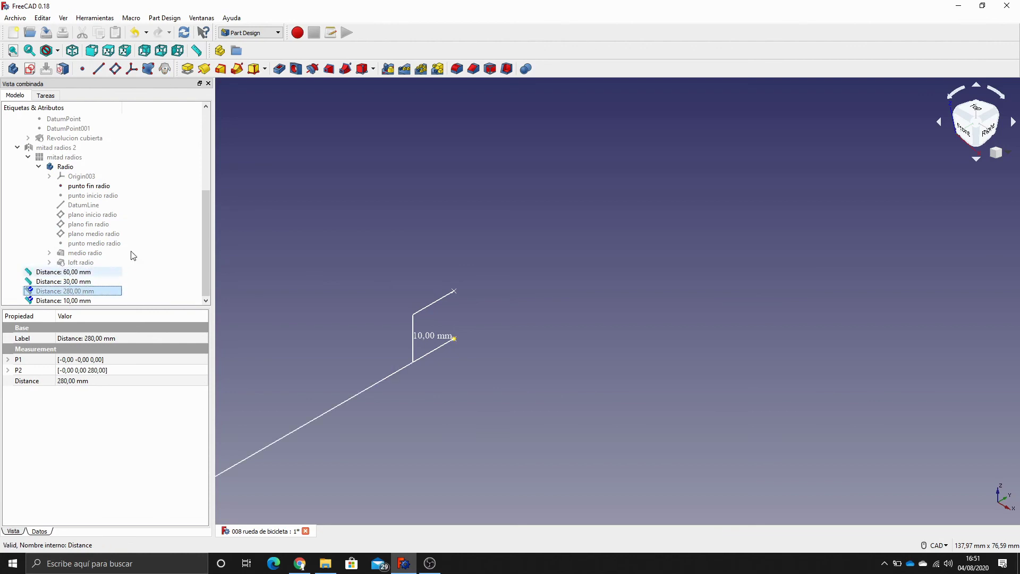
{"action": "scroll", "coordinate": [389, 261], "scroll_direction": "down", "scroll_amount": 5}
{"action": "middle_click_drag", "start_coordinate": [319, 238], "coordinate": [430, 204]}
Hide the Buje body, show the Buje completo fusion and collapse its branch
{"action": "scroll", "coordinate": [110, 191], "scroll_direction": "up", "scroll_amount": 4}
{"action": "scroll", "coordinate": [110, 190], "scroll_direction": "up", "scroll_amount": 1}
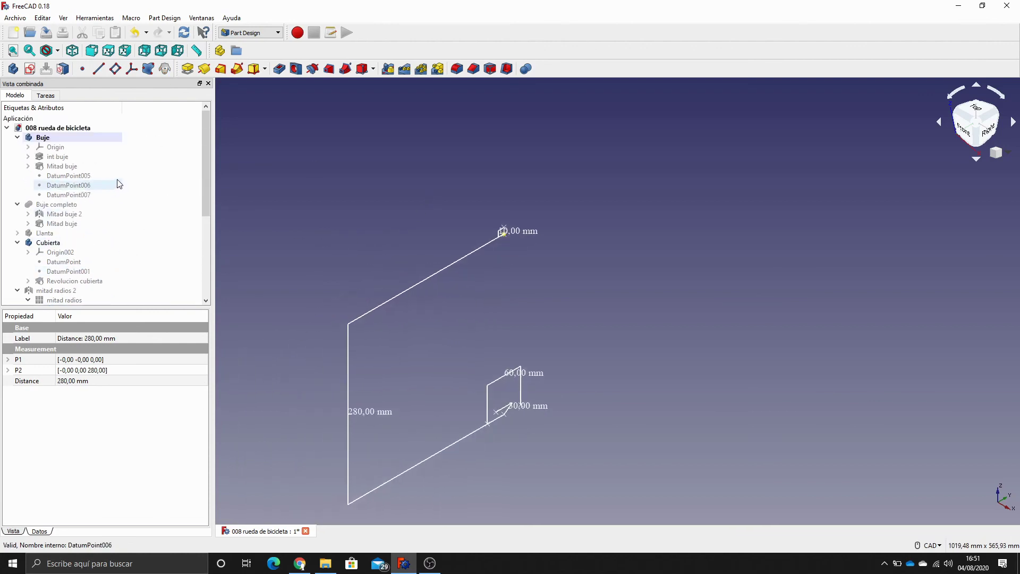
{"action": "left_click", "coordinate": [55, 139]}
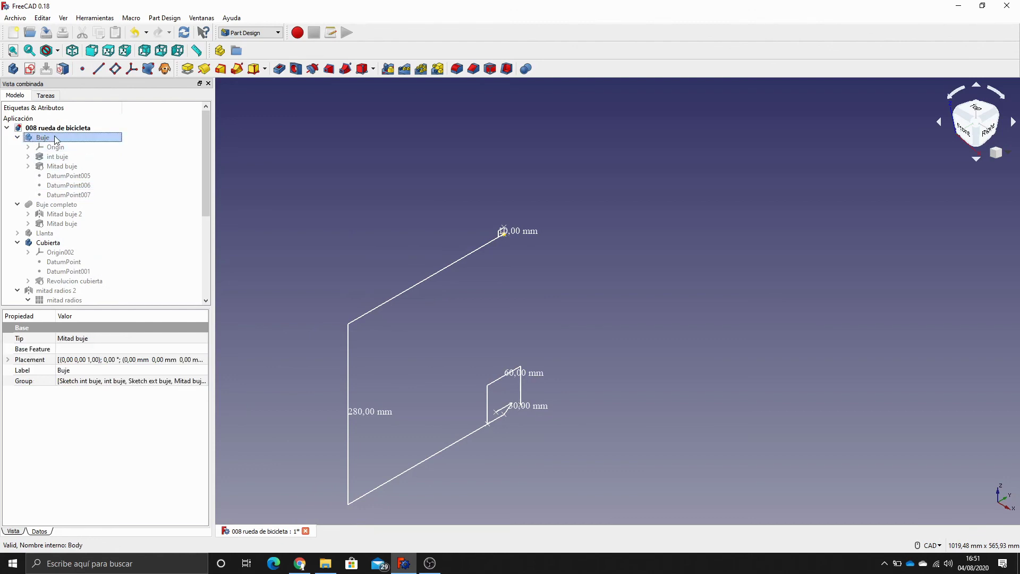
{"action": "left_click", "coordinate": [62, 206]}
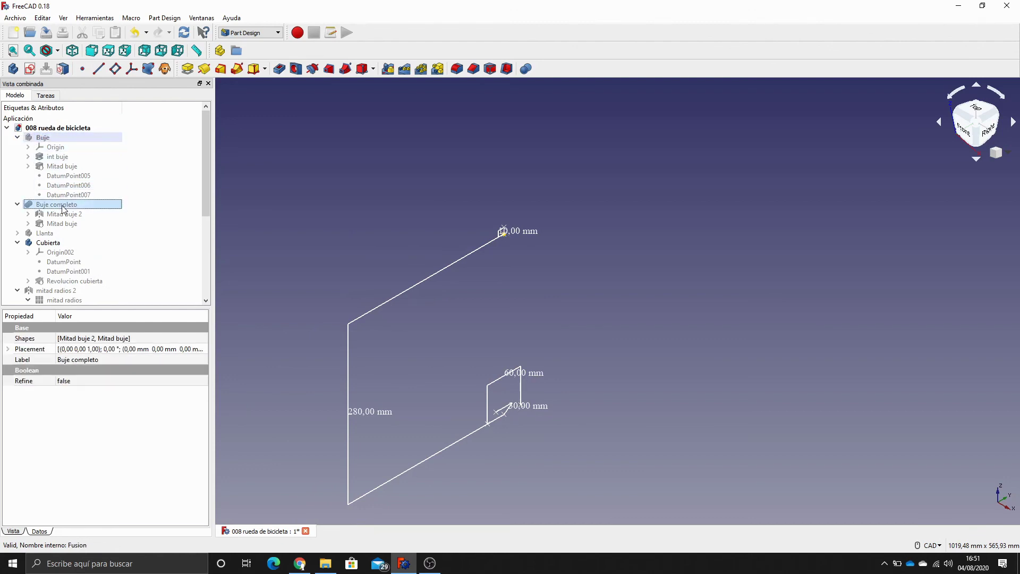
{"action": "key", "text": "space"}
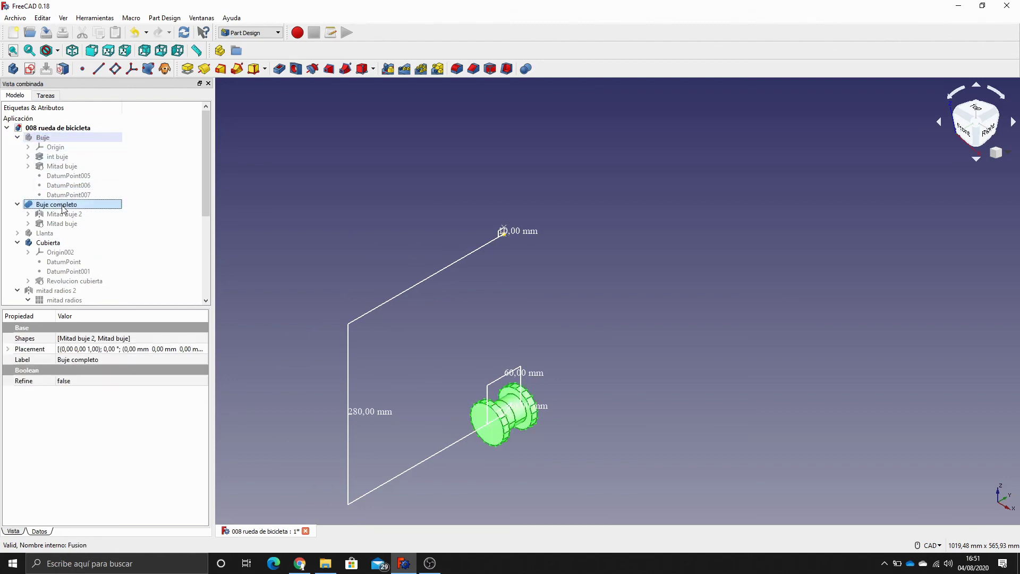
{"action": "left_click", "coordinate": [17, 205]}
Show the Llanta body and Revolucion cubierta, and collapse the Buje, Llanta and Cubierta branches
{"action": "left_click", "coordinate": [52, 213]}
{"action": "key", "text": "space"}
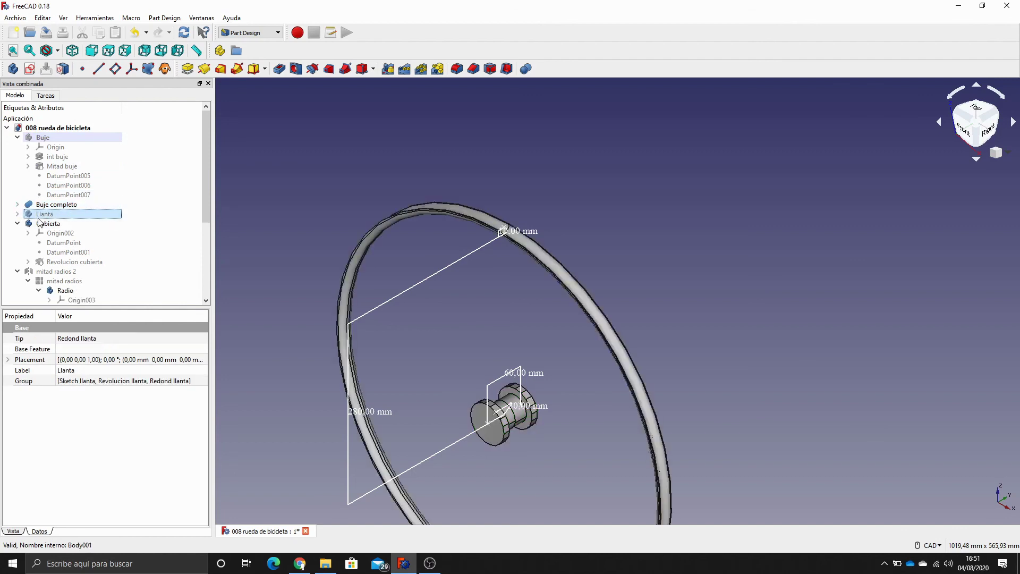
{"action": "left_click", "coordinate": [18, 215]}
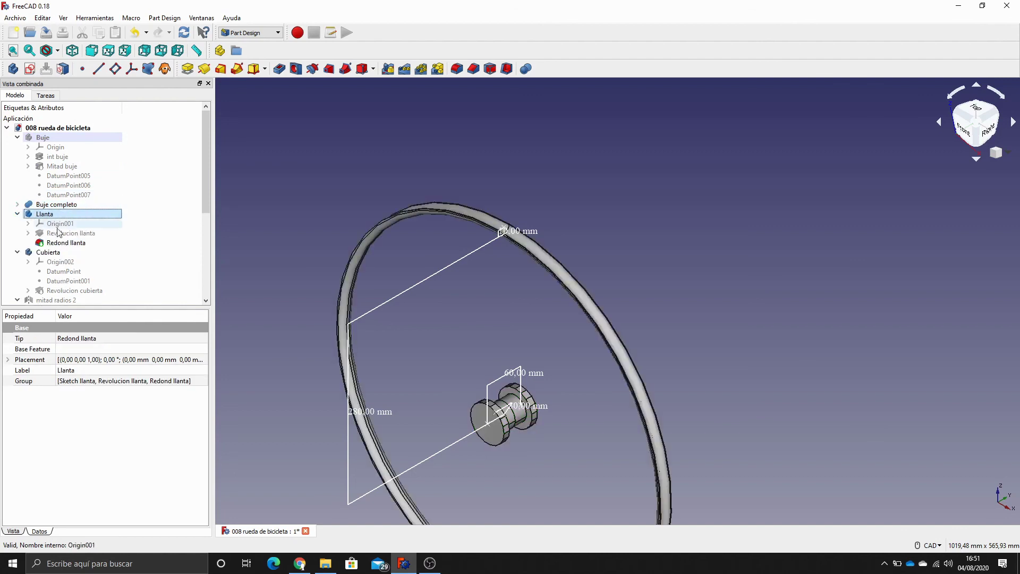
{"action": "left_click", "coordinate": [18, 215]}
{"action": "left_click", "coordinate": [17, 137]}
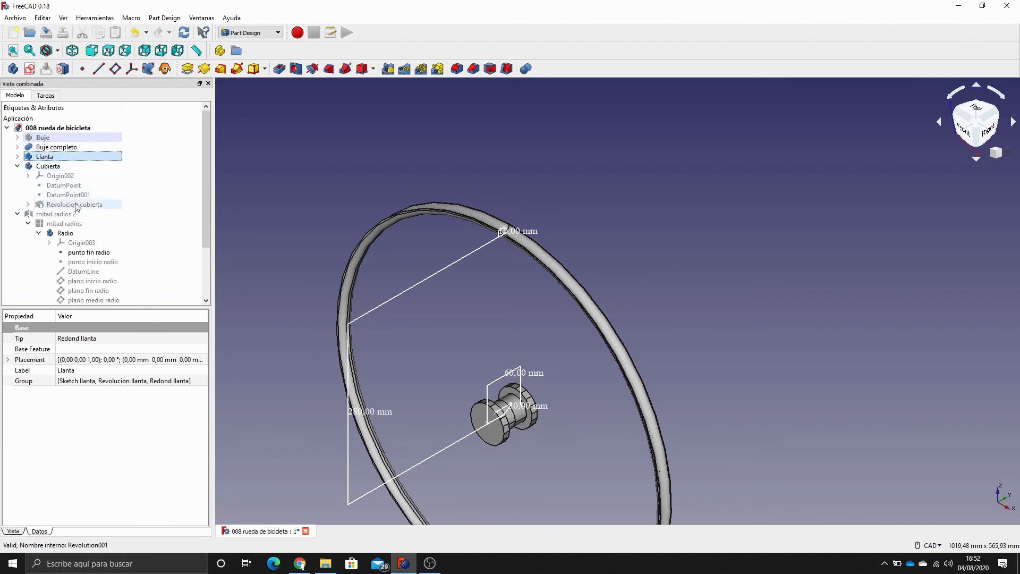
{"action": "left_click", "coordinate": [76, 205]}
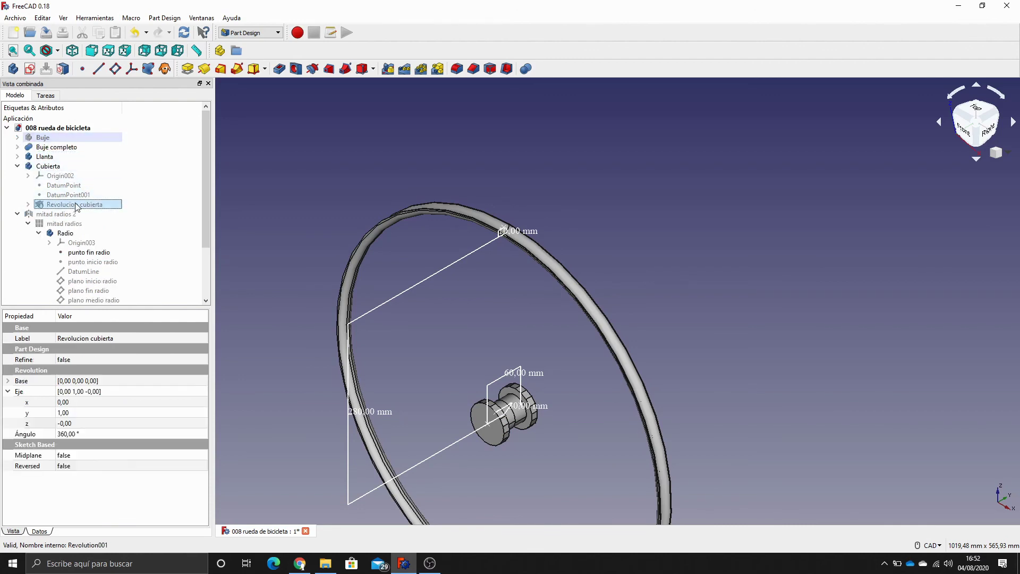
{"action": "left_click", "coordinate": [17, 165]}
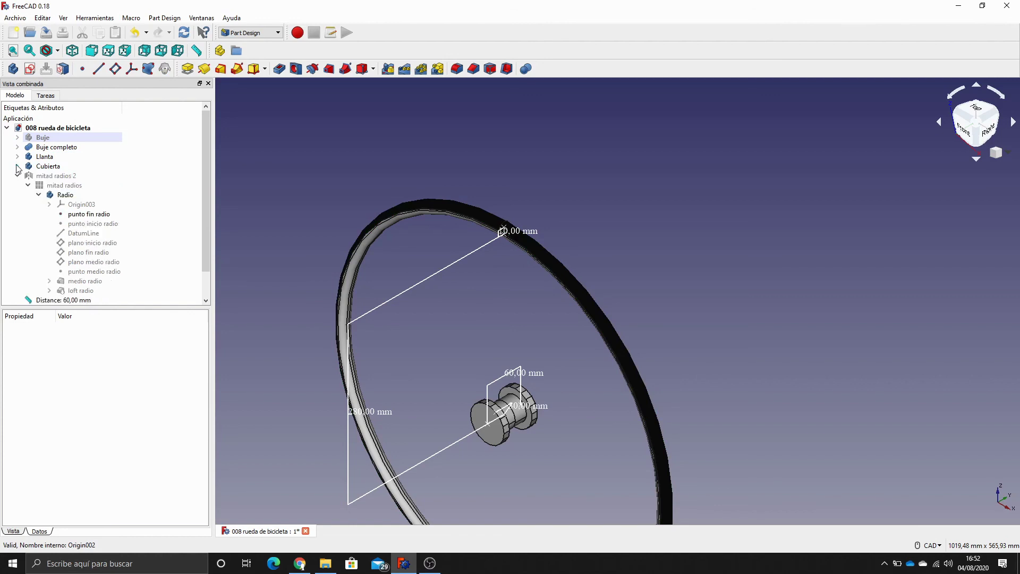
Hide the Radio body and its punto fin radio, and show both spoke sets, mitad radios 2 and mitad radios
{"action": "left_click", "coordinate": [74, 195]}
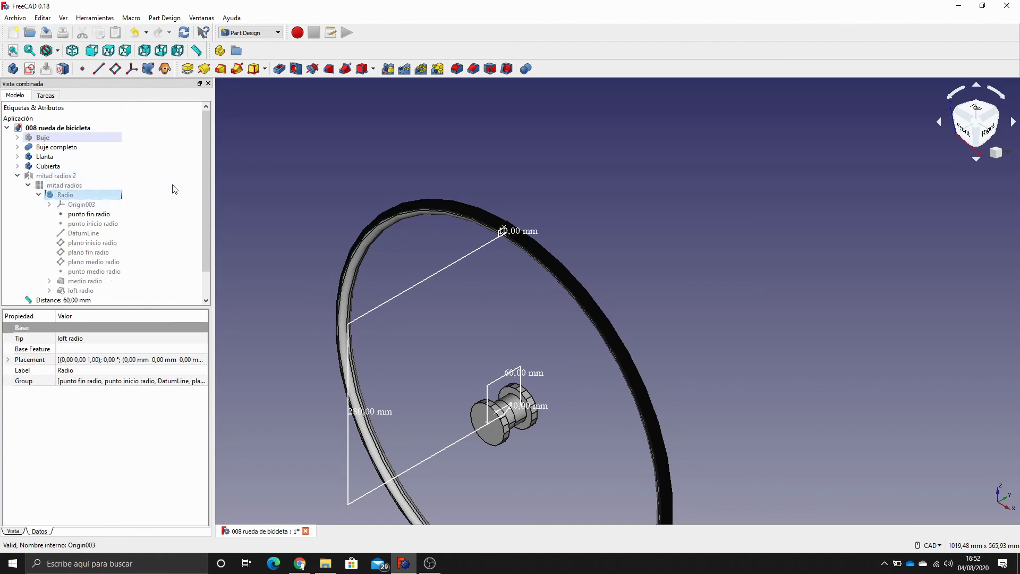
{"action": "left_click", "coordinate": [98, 214]}
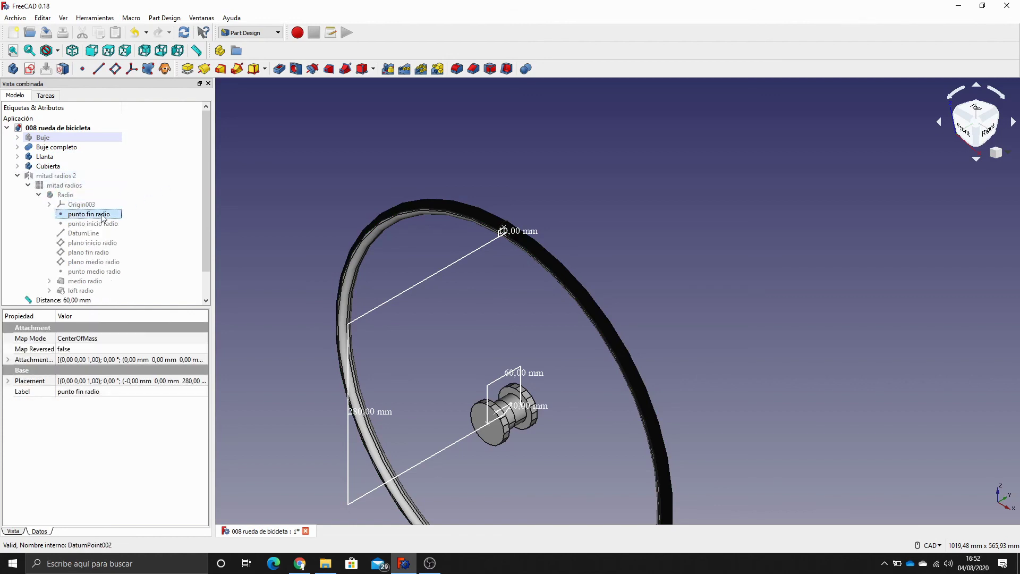
{"action": "left_click", "coordinate": [47, 177]}
{"action": "key", "text": "space"}
{"action": "left_click", "coordinate": [61, 186]}
{"action": "key", "text": "space"}
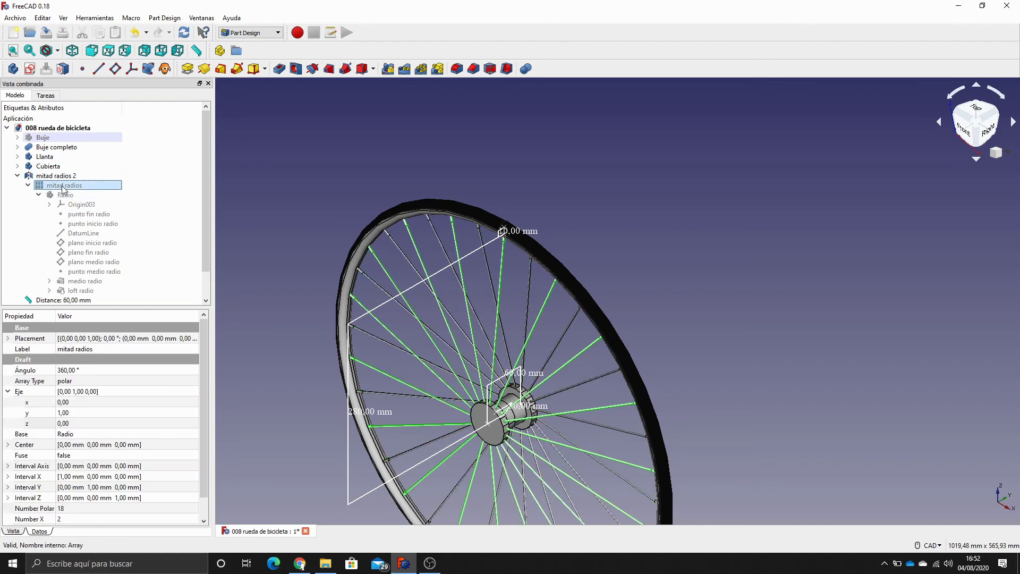
{"action": "left_click", "coordinate": [147, 205]}
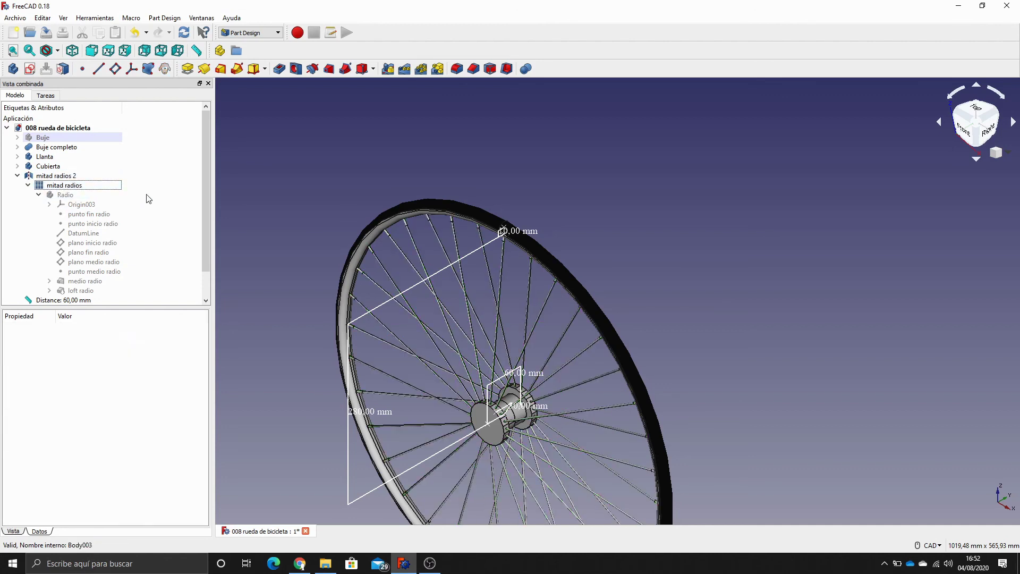
Collapse the mitad radios 2 branch and centre the whole wheel with its distance dimensions in view
{"action": "left_click", "coordinate": [28, 185]}
{"action": "left_click", "coordinate": [18, 175]}
{"action": "middle_click_drag", "start_coordinate": [620, 256], "coordinate": [671, 140]}
{"action": "scroll", "coordinate": [727, 179], "scroll_direction": "up", "scroll_amount": 2}
{"action": "middle_click_drag", "start_coordinate": [771, 181], "coordinate": [836, 168]}
{"action": "scroll", "coordinate": [837, 167], "scroll_direction": "down", "scroll_amount": 2}
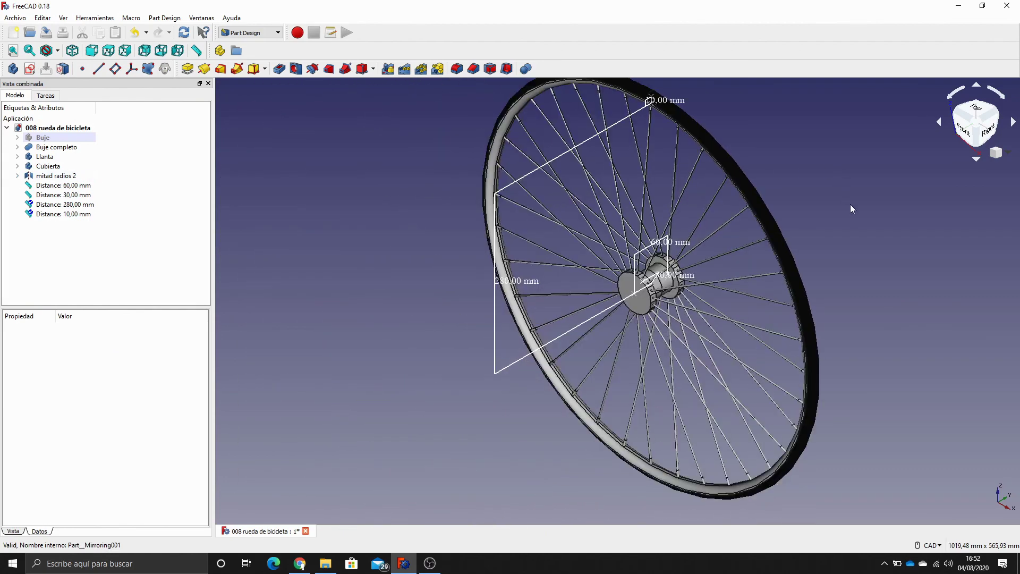
{"action": "middle_click_drag", "start_coordinate": [840, 209], "coordinate": [747, 227]}
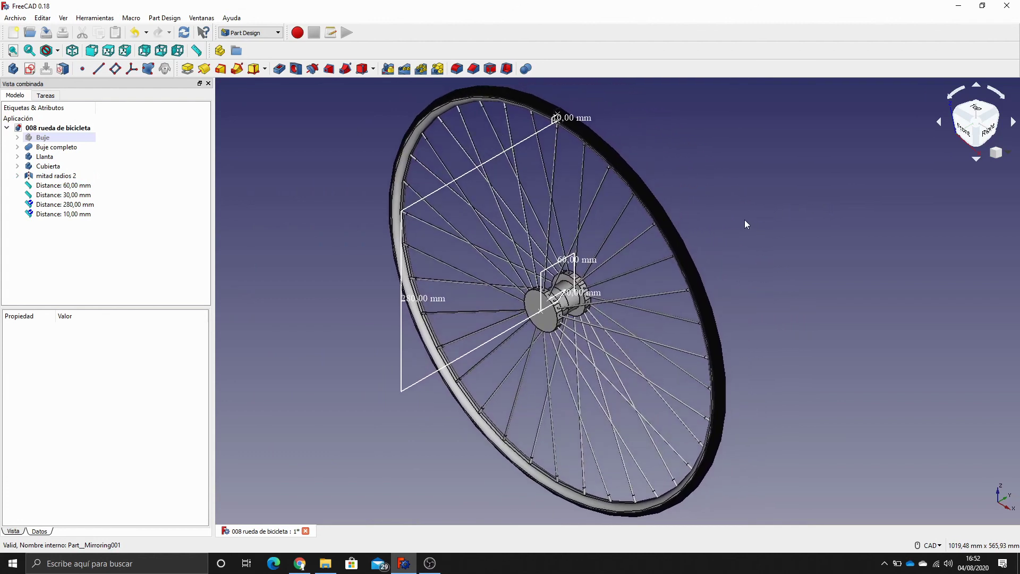